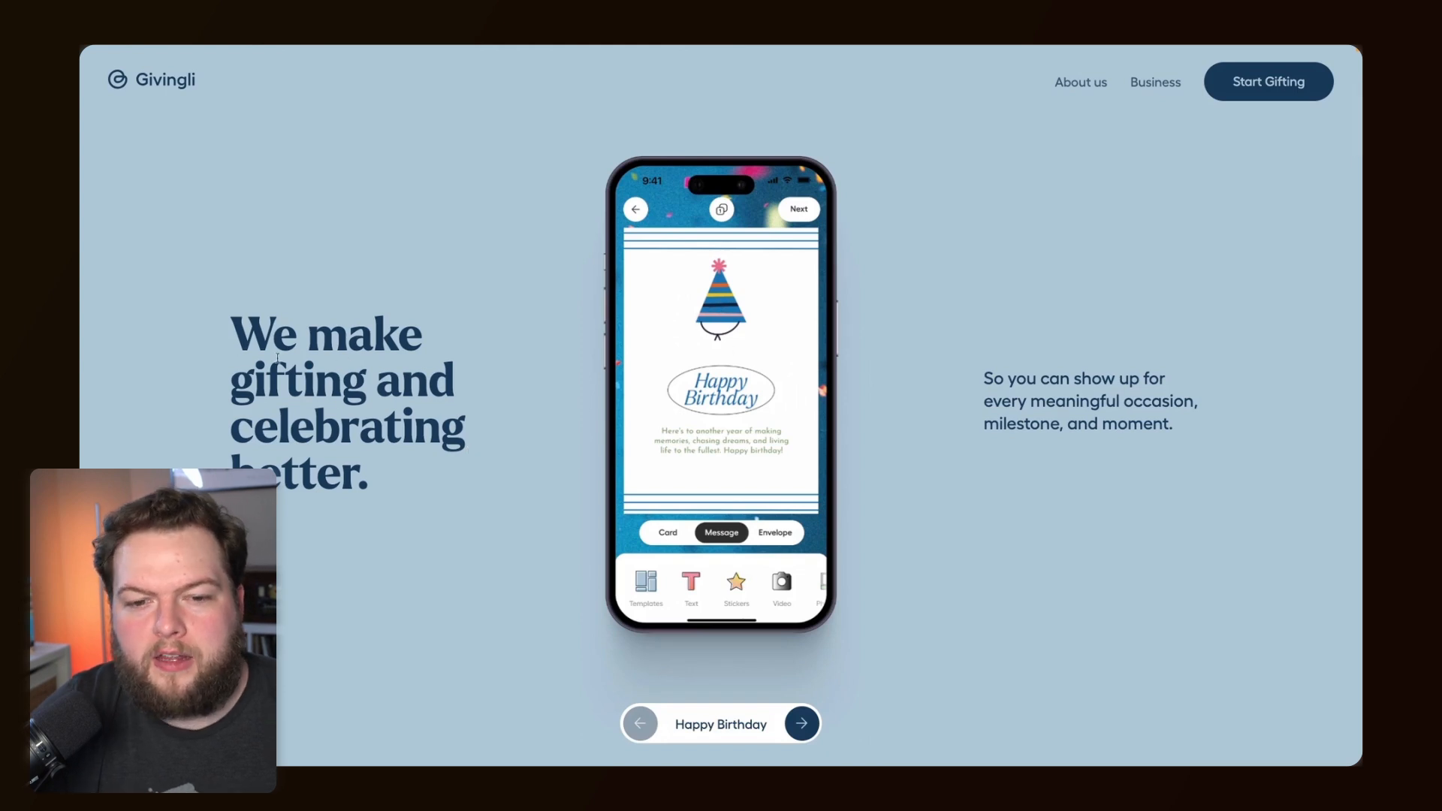
{"action": "left_click_drag", "start_coordinate": [984, 379], "coordinate": [1174, 422]}
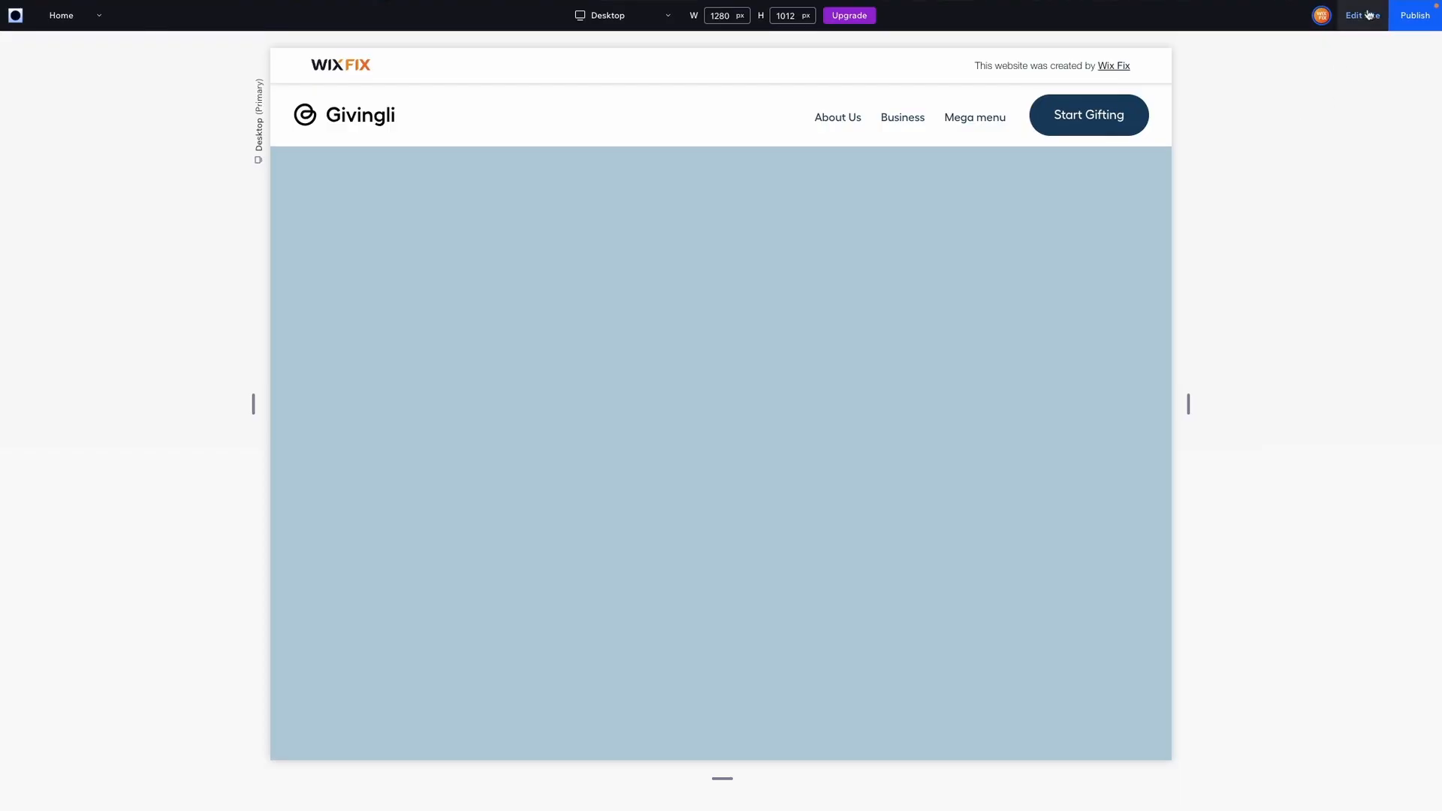
- Open the site for editing and hide the Color 1, Color 2, Colo 3 and Color 4 containers
{"action": "left_click", "coordinate": [1368, 15]}
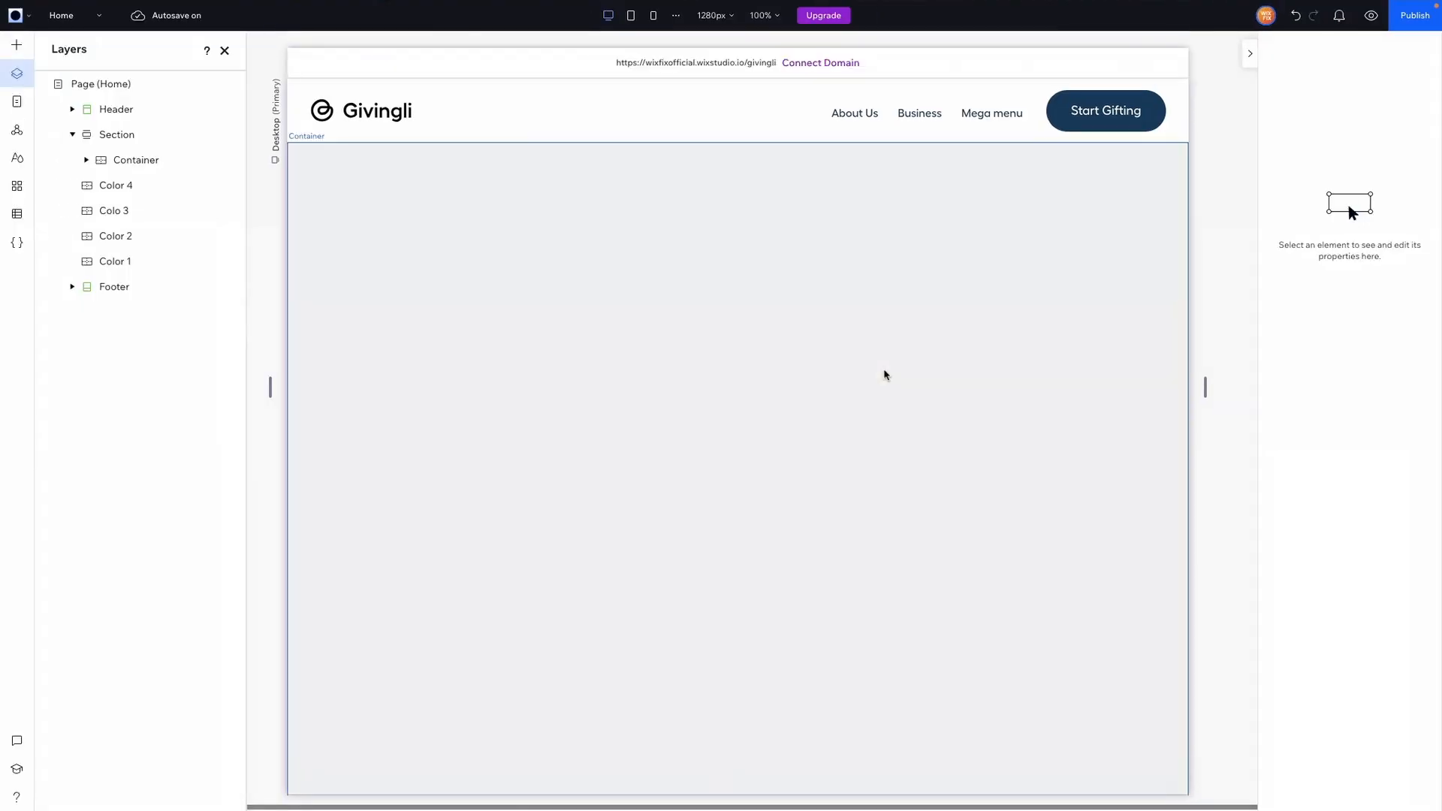
{"action": "left_click", "coordinate": [885, 374]}
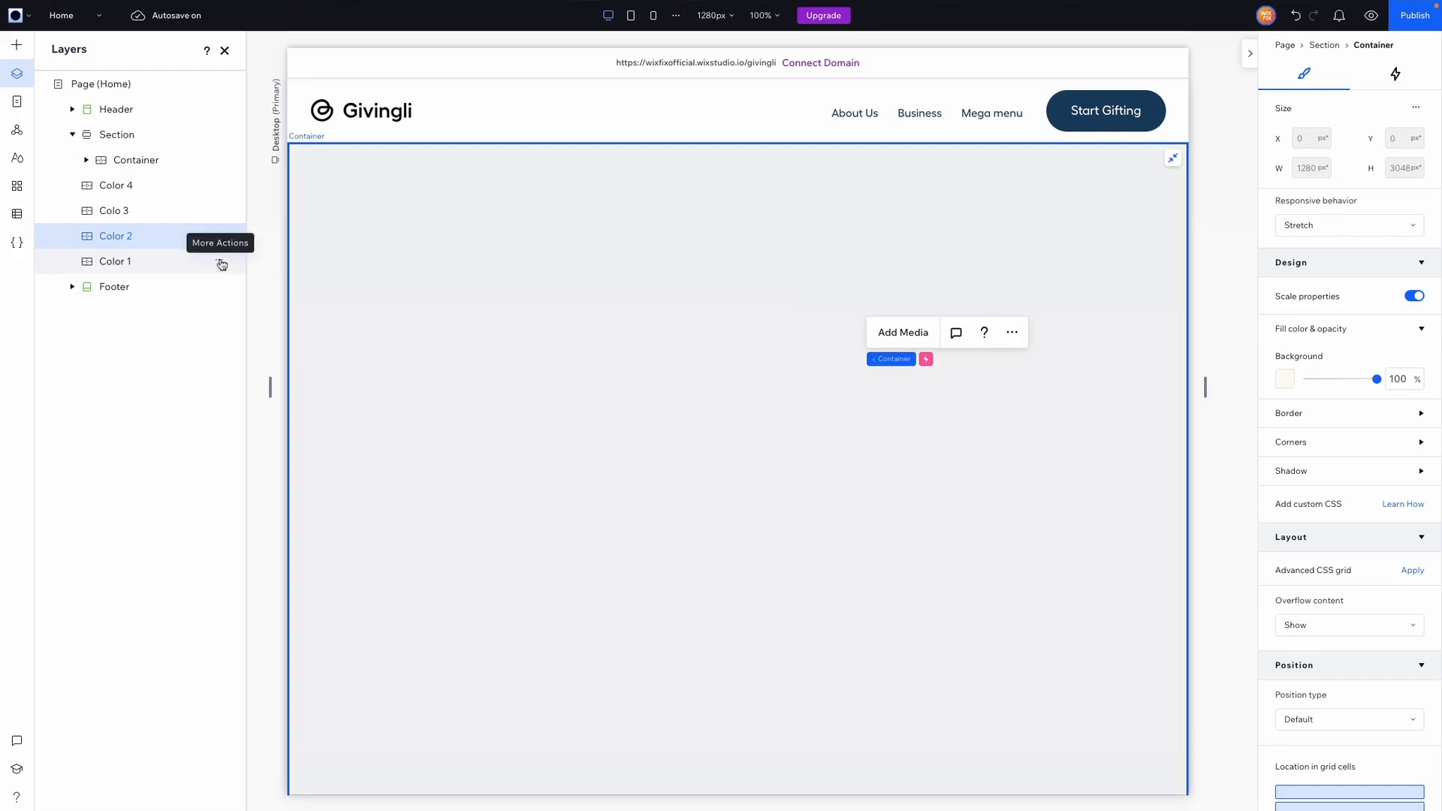
{"action": "left_click", "coordinate": [220, 261]}
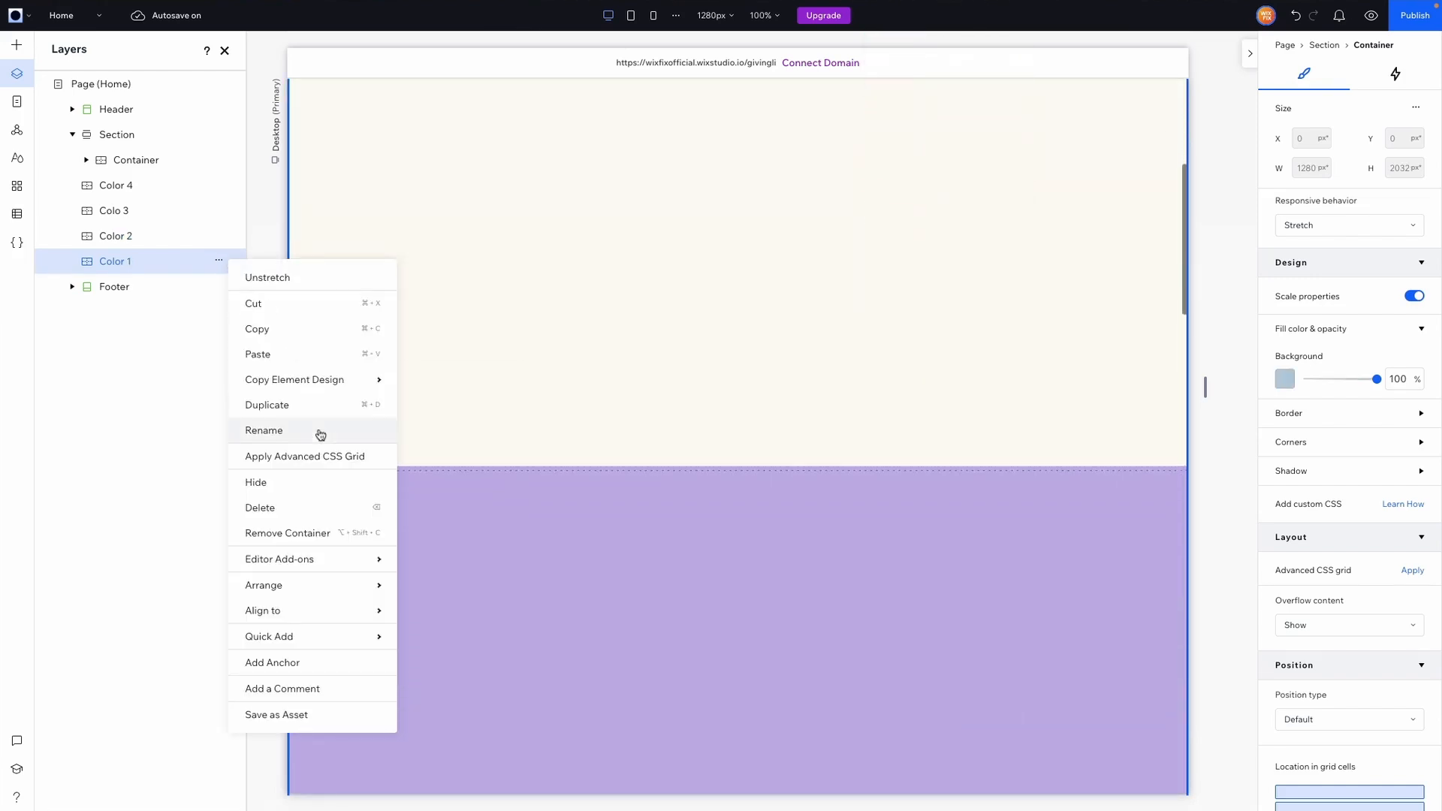
{"action": "left_click", "coordinate": [270, 471]}
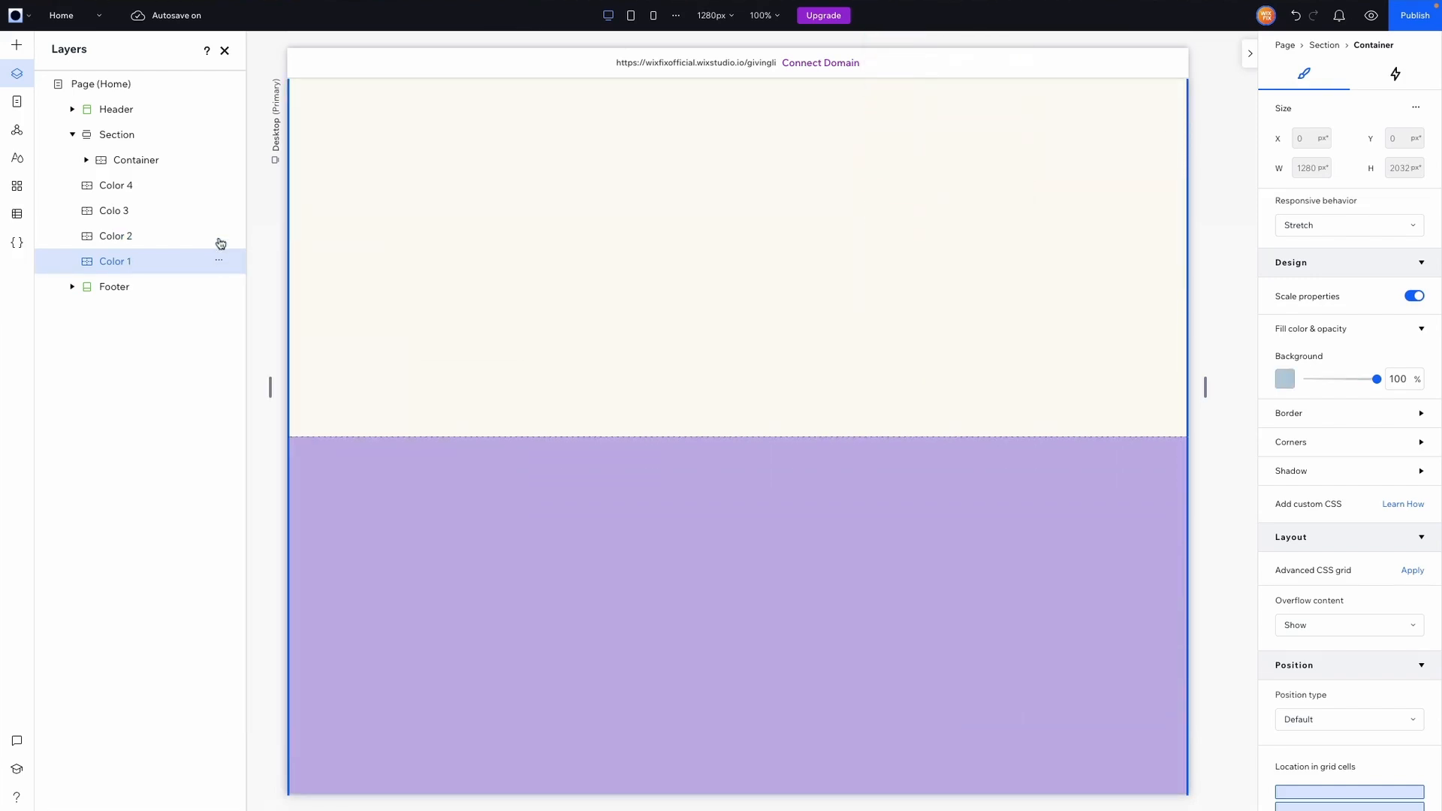
{"action": "left_click", "coordinate": [219, 235]}
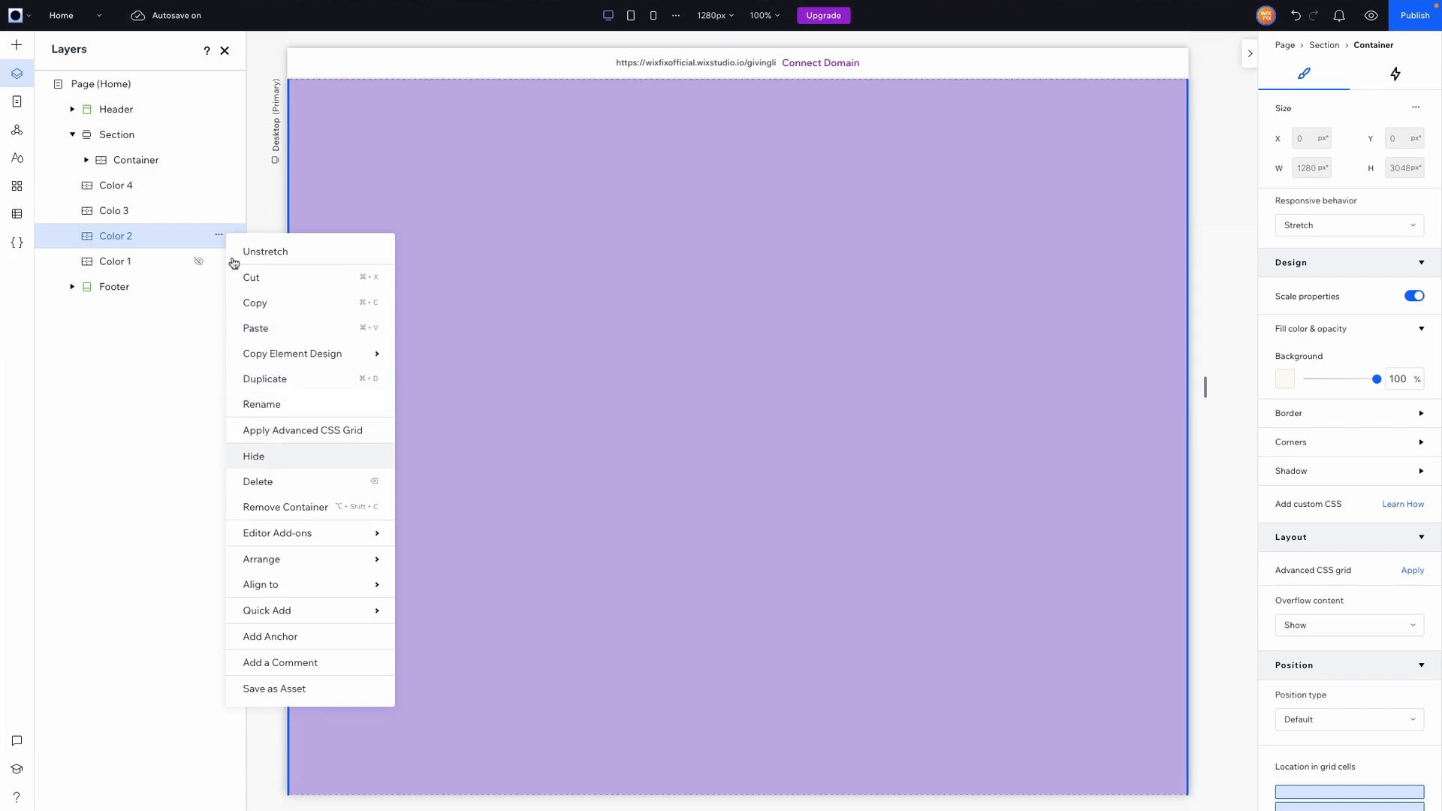
{"action": "key", "text": "Return"}
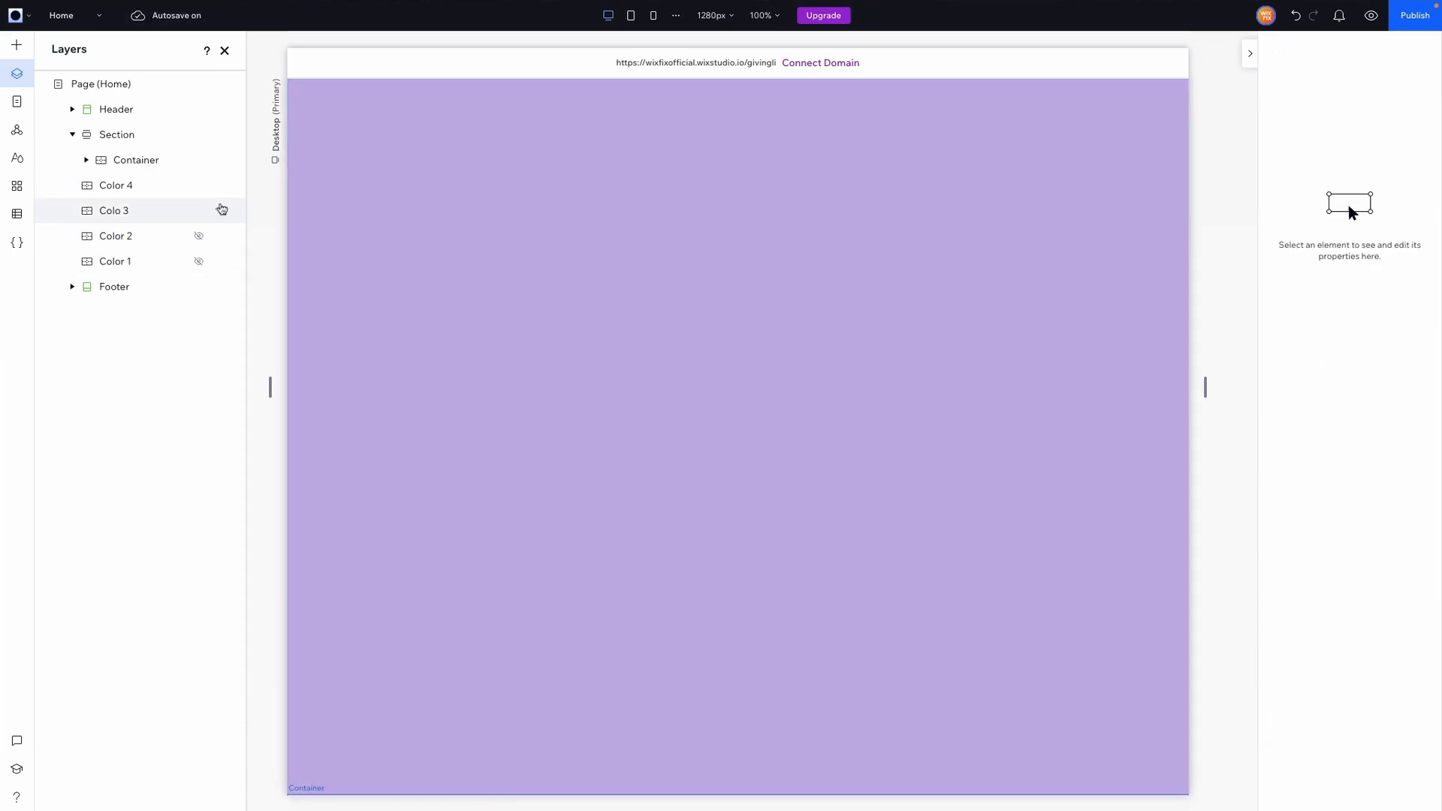
{"action": "left_click", "coordinate": [219, 211]}
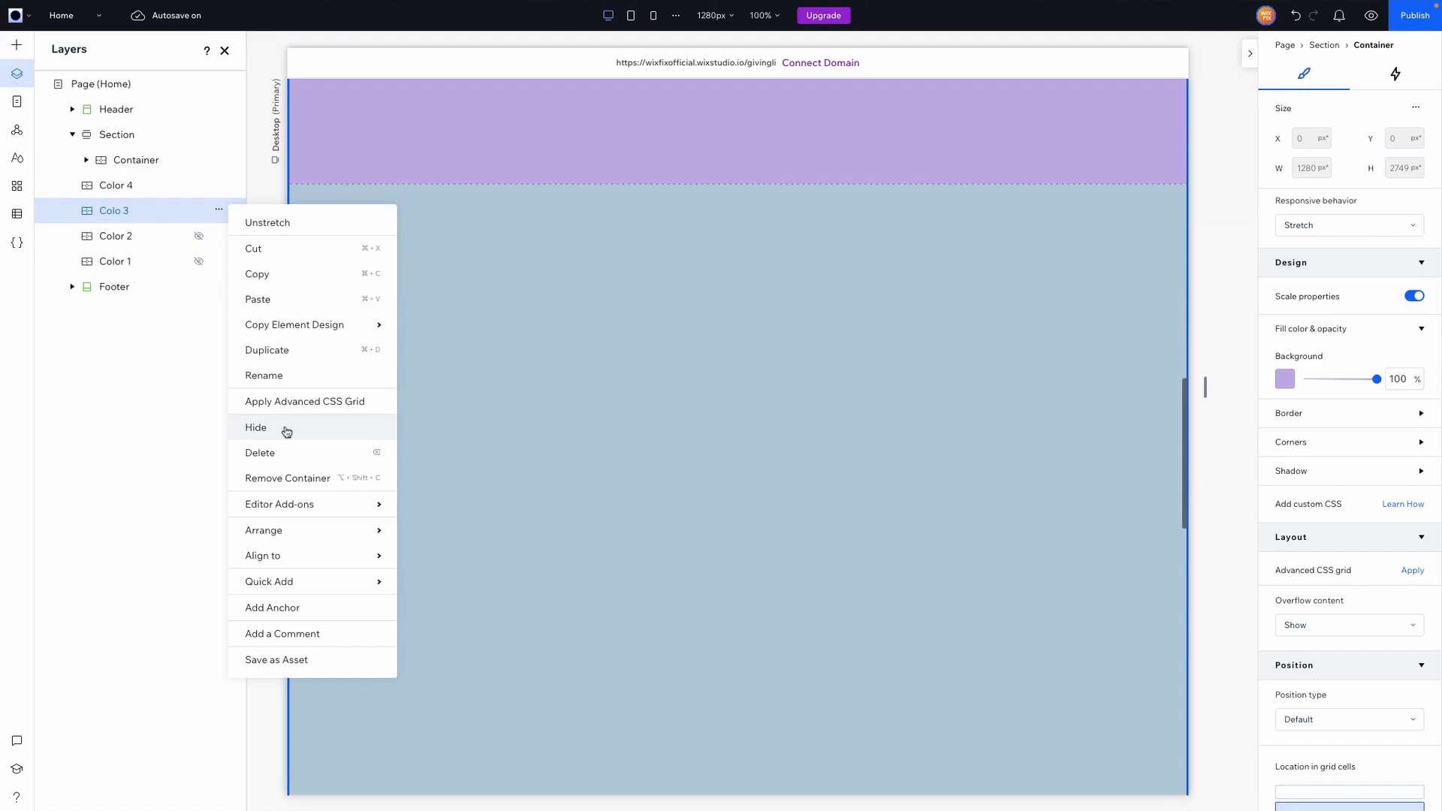
{"action": "key", "text": "Return"}
{"action": "left_click", "coordinate": [219, 185]}
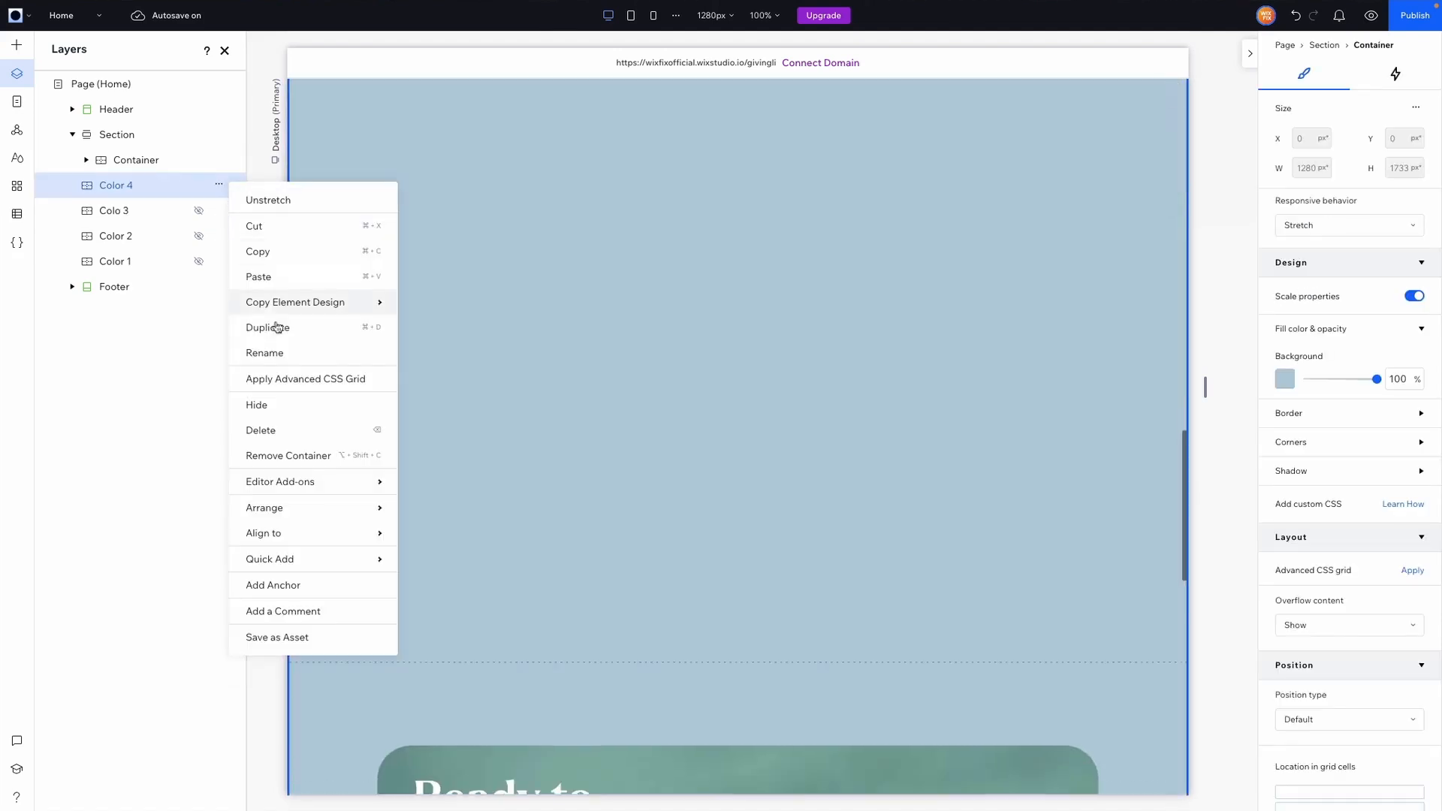
{"action": "left_click", "coordinate": [292, 403]}
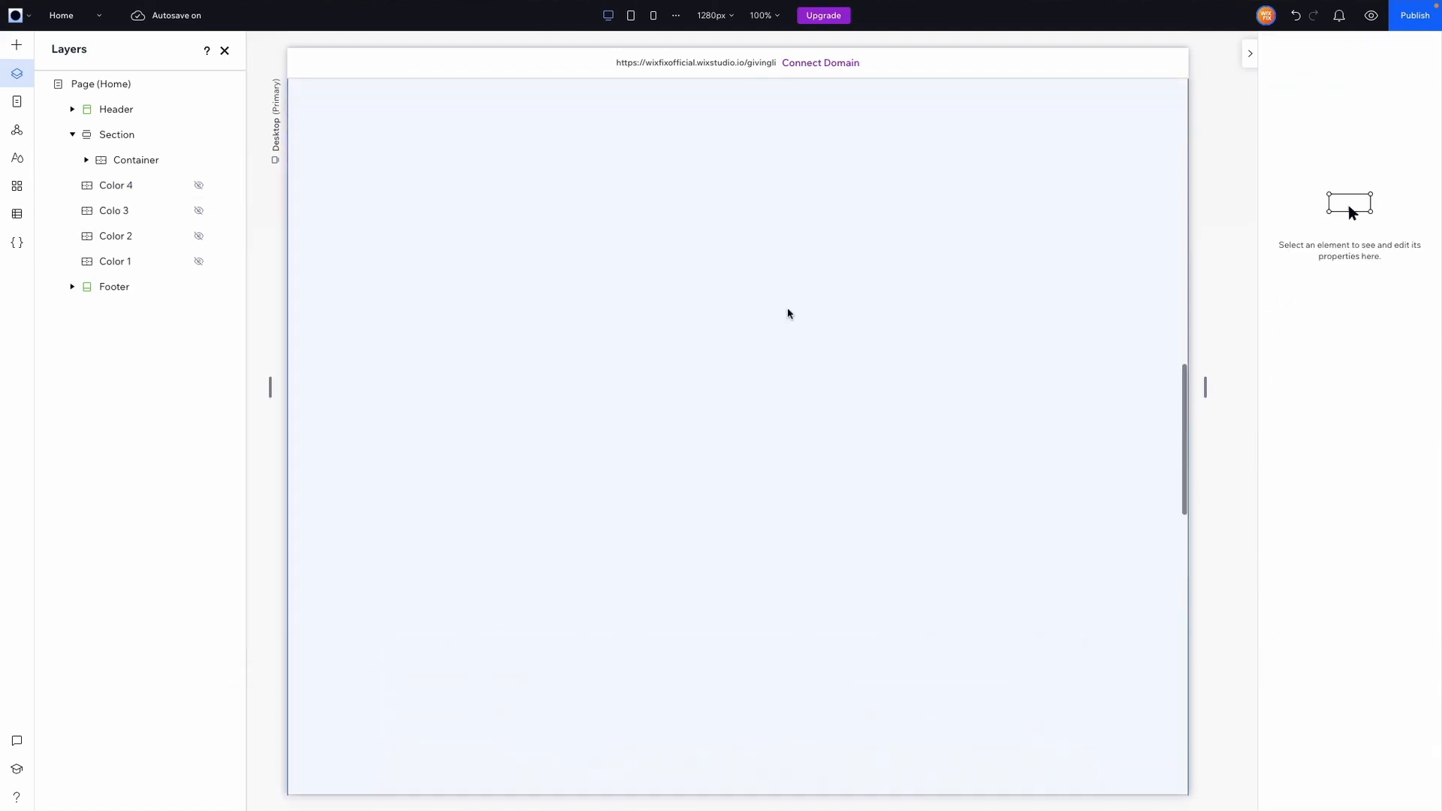
- Add an empty container to the first row of the section below the header and stretch it to fill that cell
{"action": "scroll", "coordinate": [818, 314], "scroll_direction": "up", "scroll_amount": 5}
{"action": "left_click", "coordinate": [821, 421]}
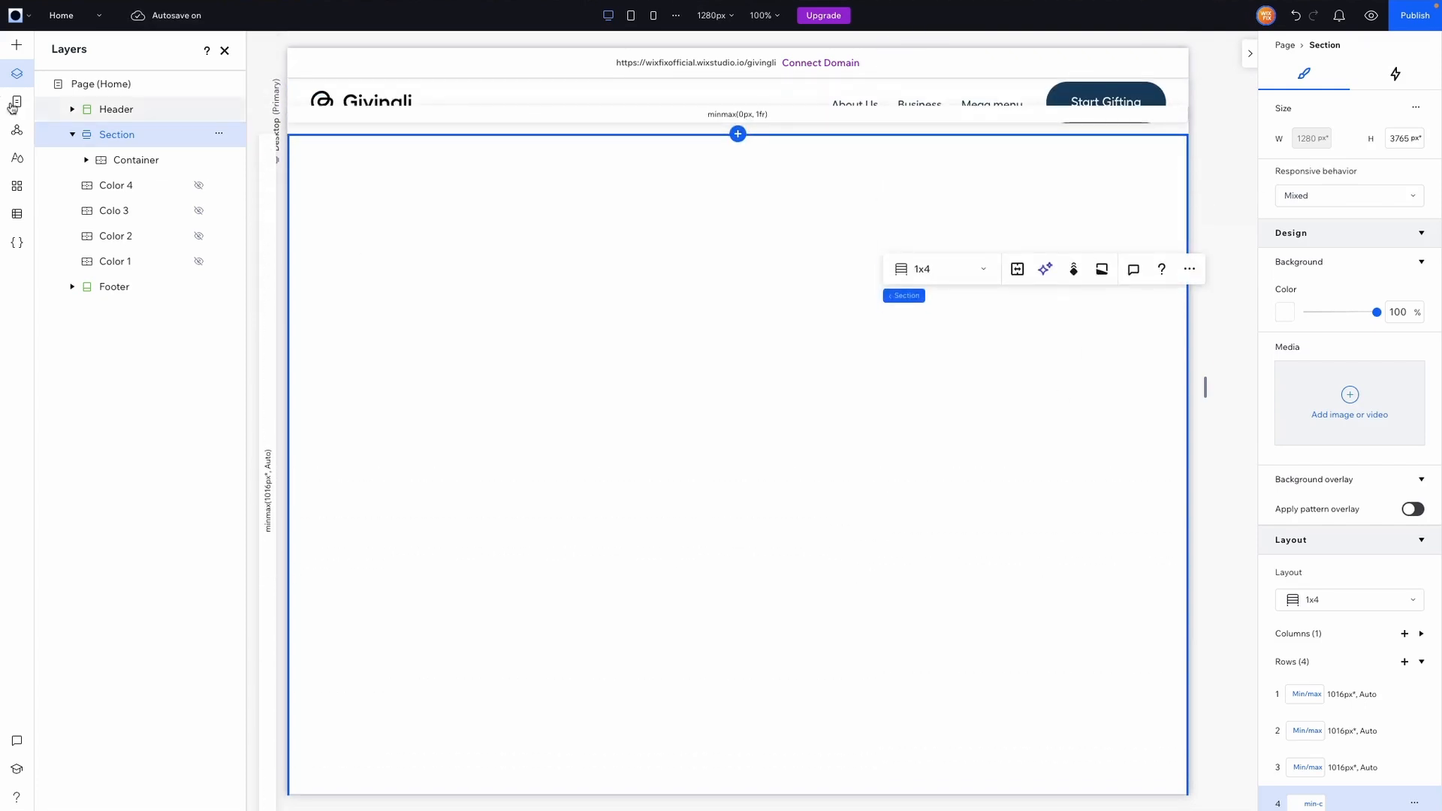
{"action": "left_click", "coordinate": [21, 50]}
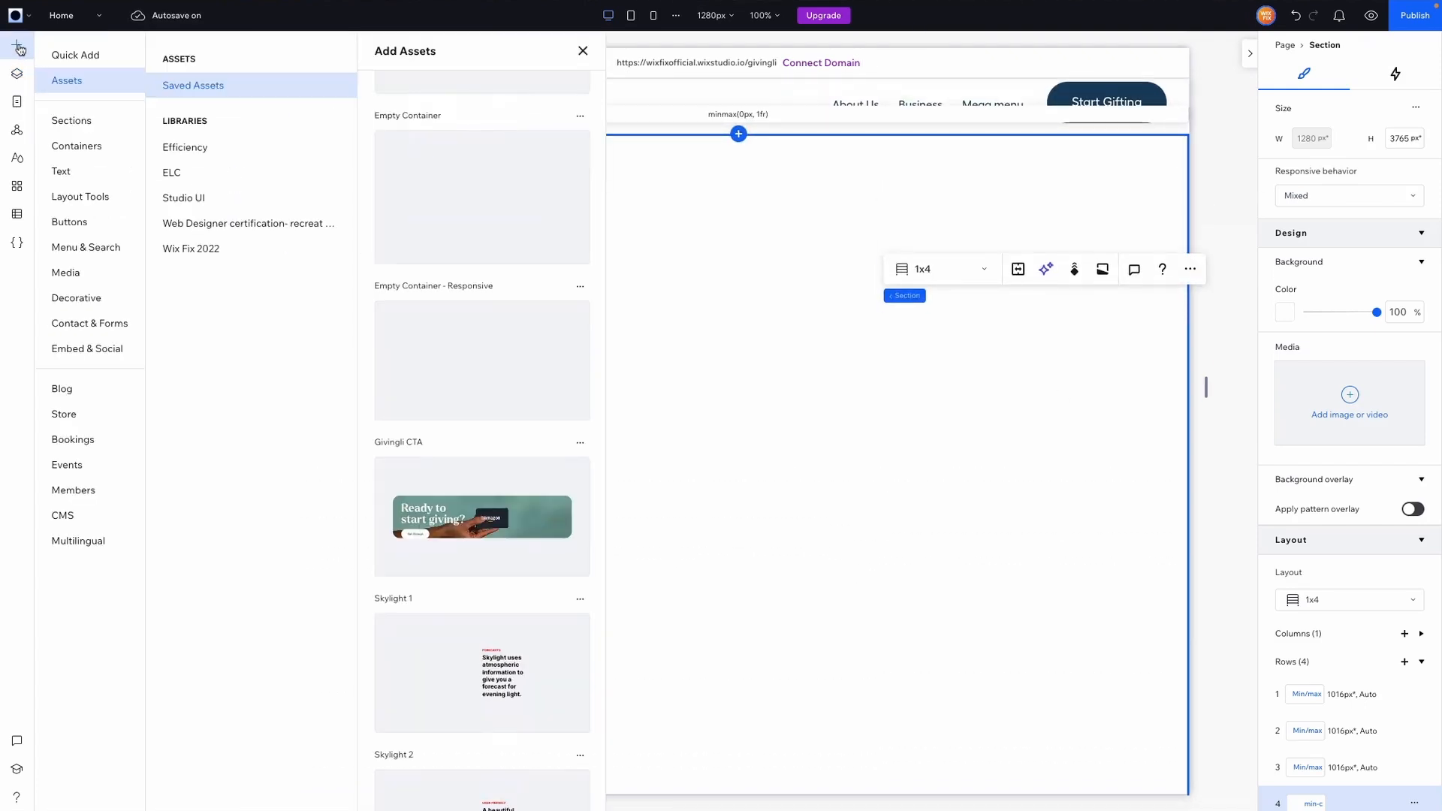
{"action": "left_click", "coordinate": [64, 55]}
{"action": "left_click_drag", "start_coordinate": [272, 206], "coordinate": [731, 358]}
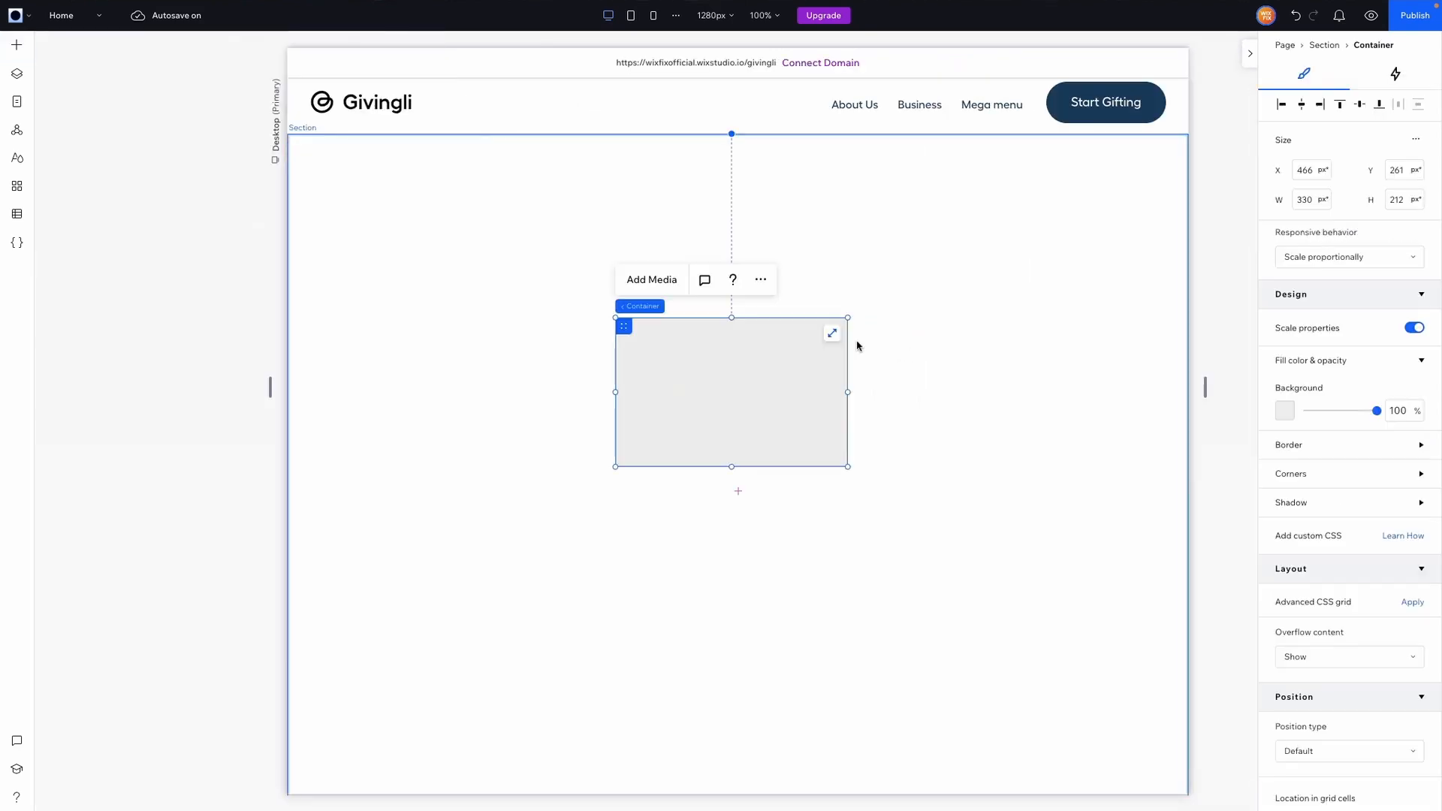
{"action": "left_click", "coordinate": [832, 336]}
- Set the new container's background opacity to 0% and its bottom margin to 20%
{"action": "double_click", "coordinate": [1399, 380]}
{"action": "type", "text": "0"}
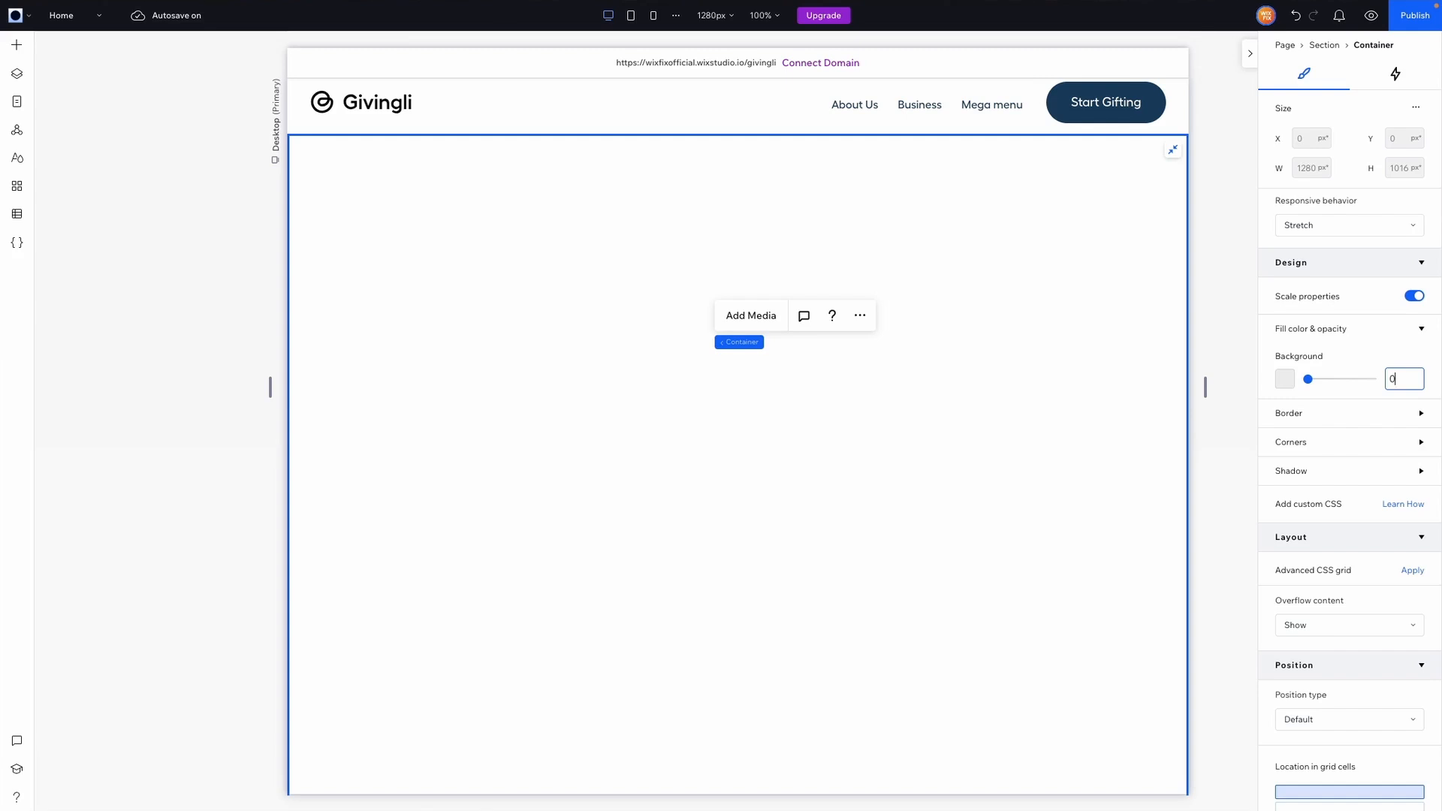
{"action": "scroll", "coordinate": [1345, 541], "scroll_direction": "down", "scroll_amount": 5}
{"action": "left_click", "coordinate": [1364, 662]}
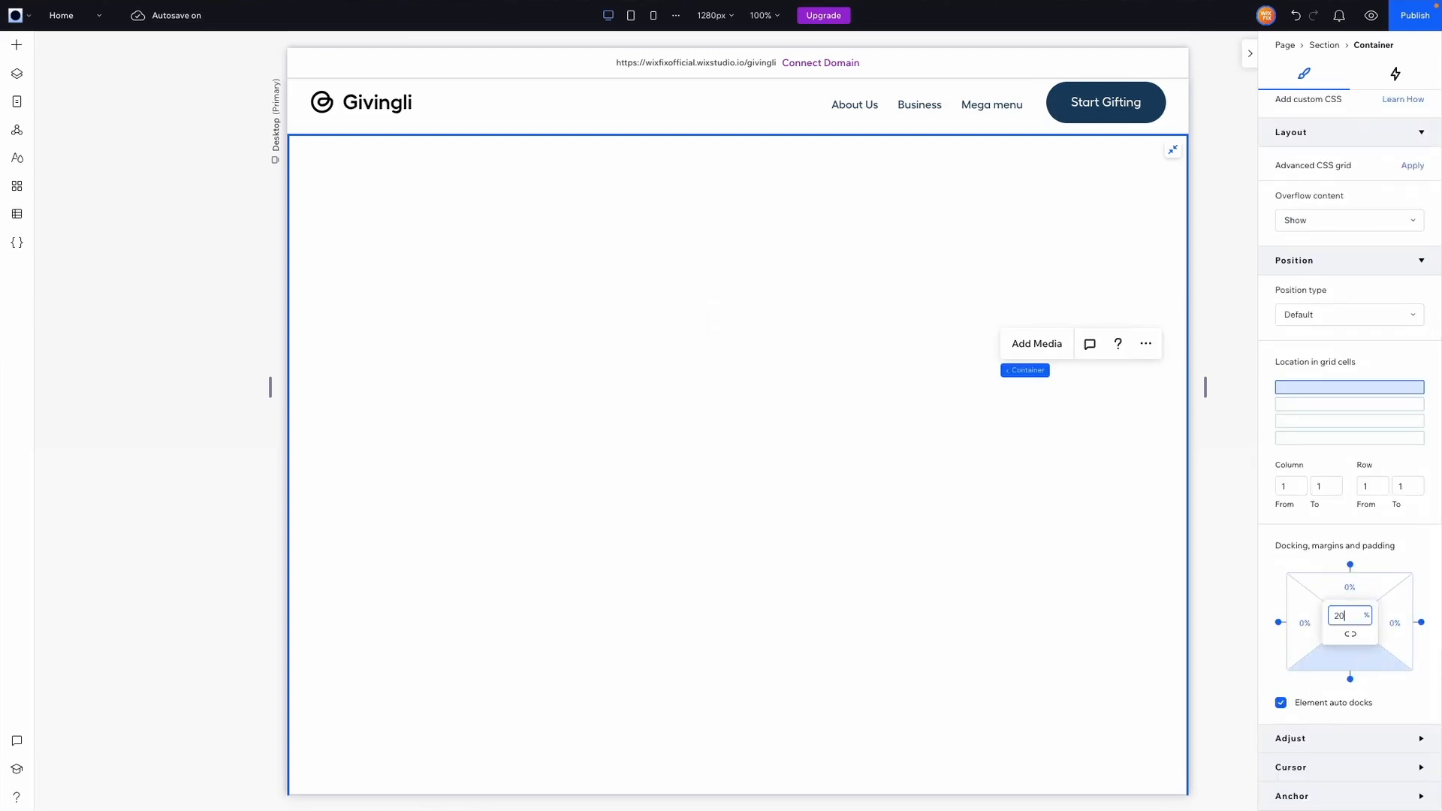
{"action": "key", "text": "Return"}
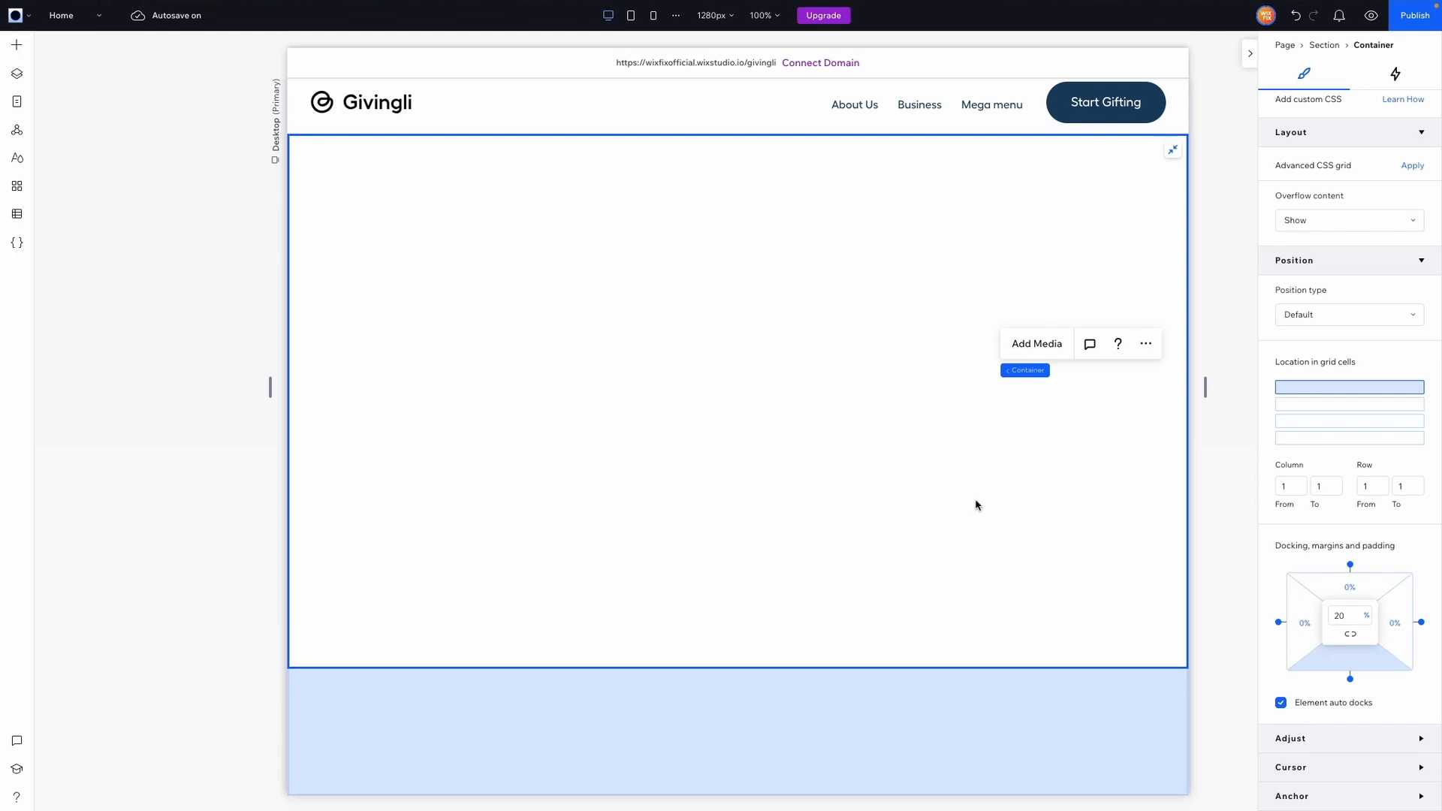
{"action": "scroll", "coordinate": [638, 496], "scroll_direction": "down", "scroll_amount": 3}
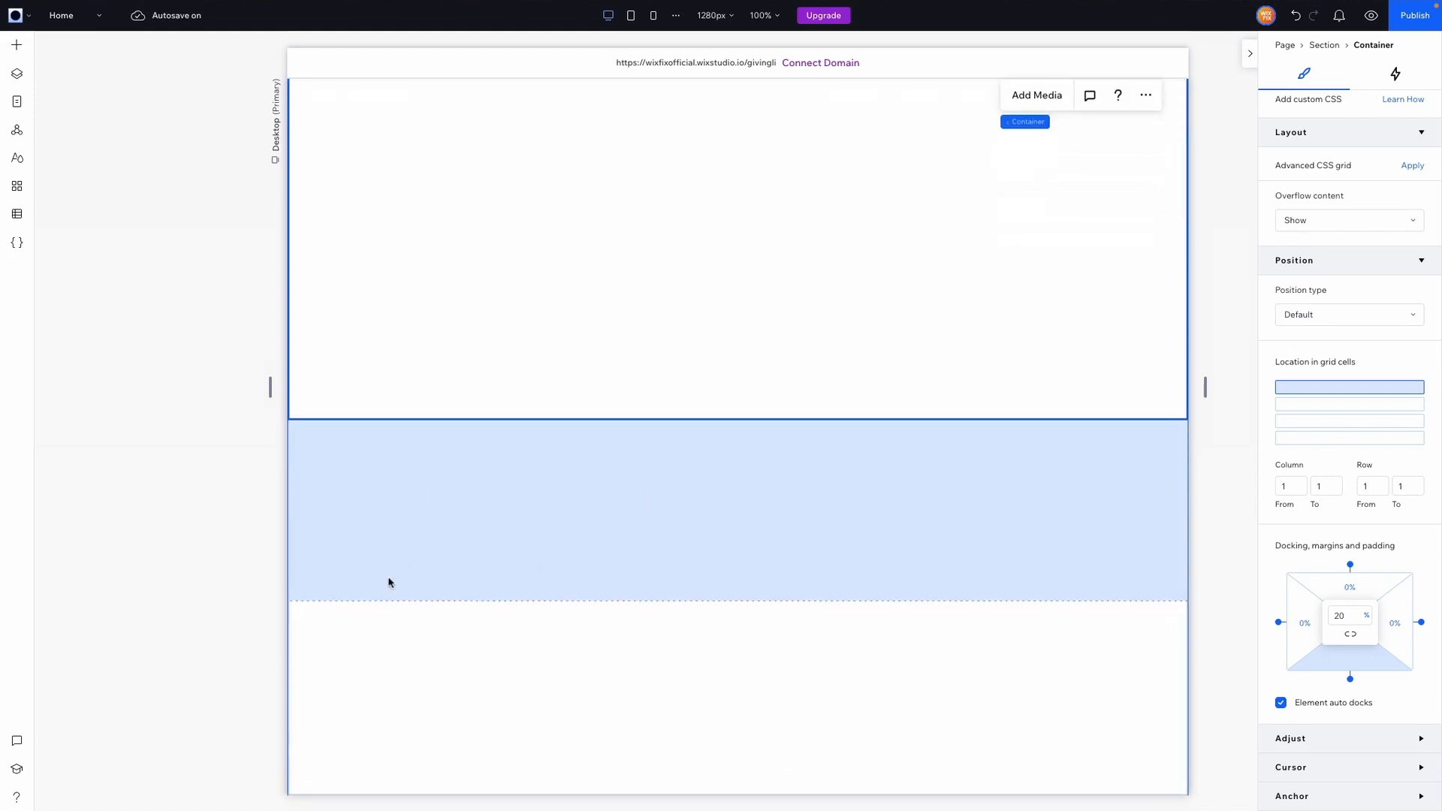
{"action": "scroll", "coordinate": [466, 552], "scroll_direction": "up", "scroll_amount": 3}
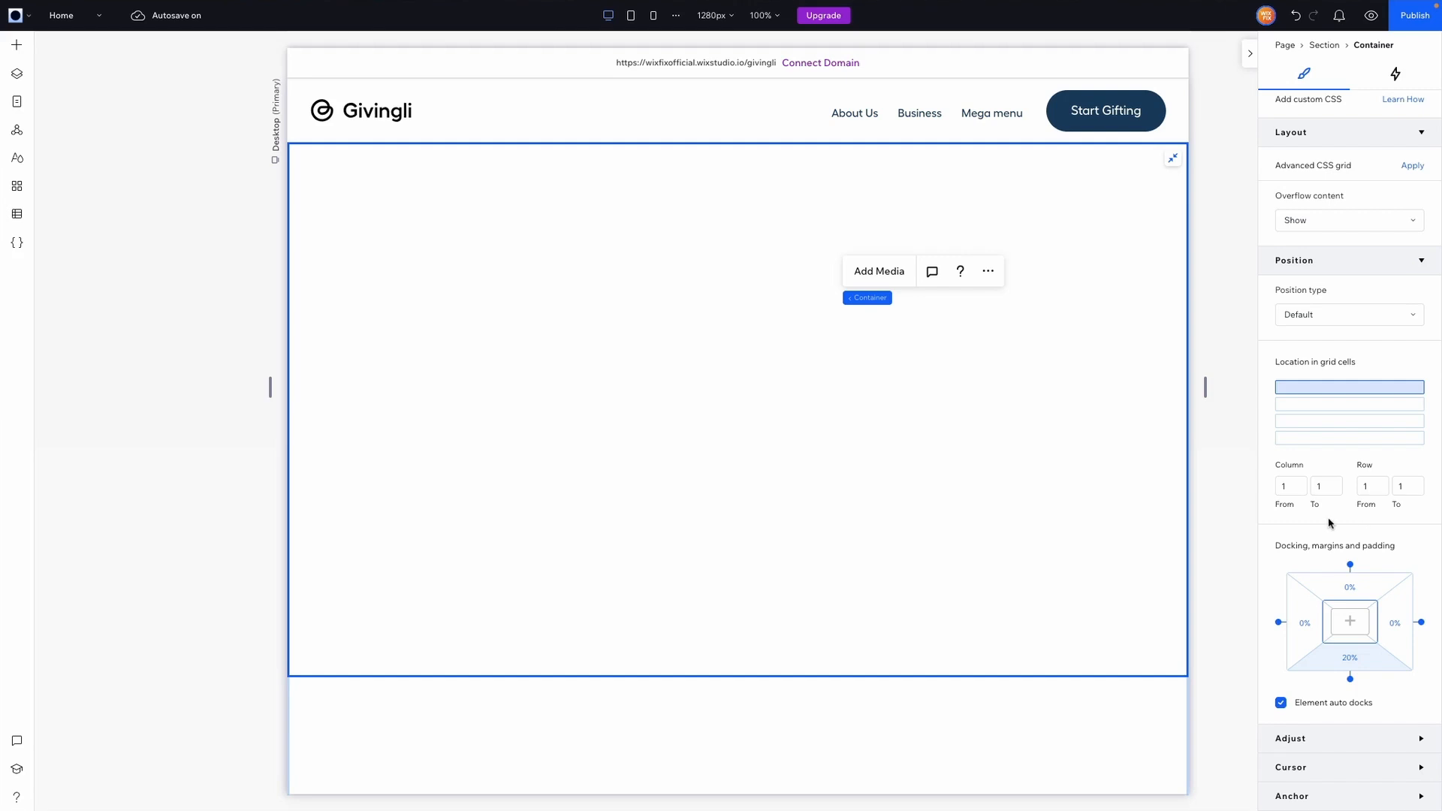
- Apply an advanced CSS grid to the container and choose the 1x3 layout
{"action": "scroll", "coordinate": [1399, 475], "scroll_direction": "up", "scroll_amount": 4}
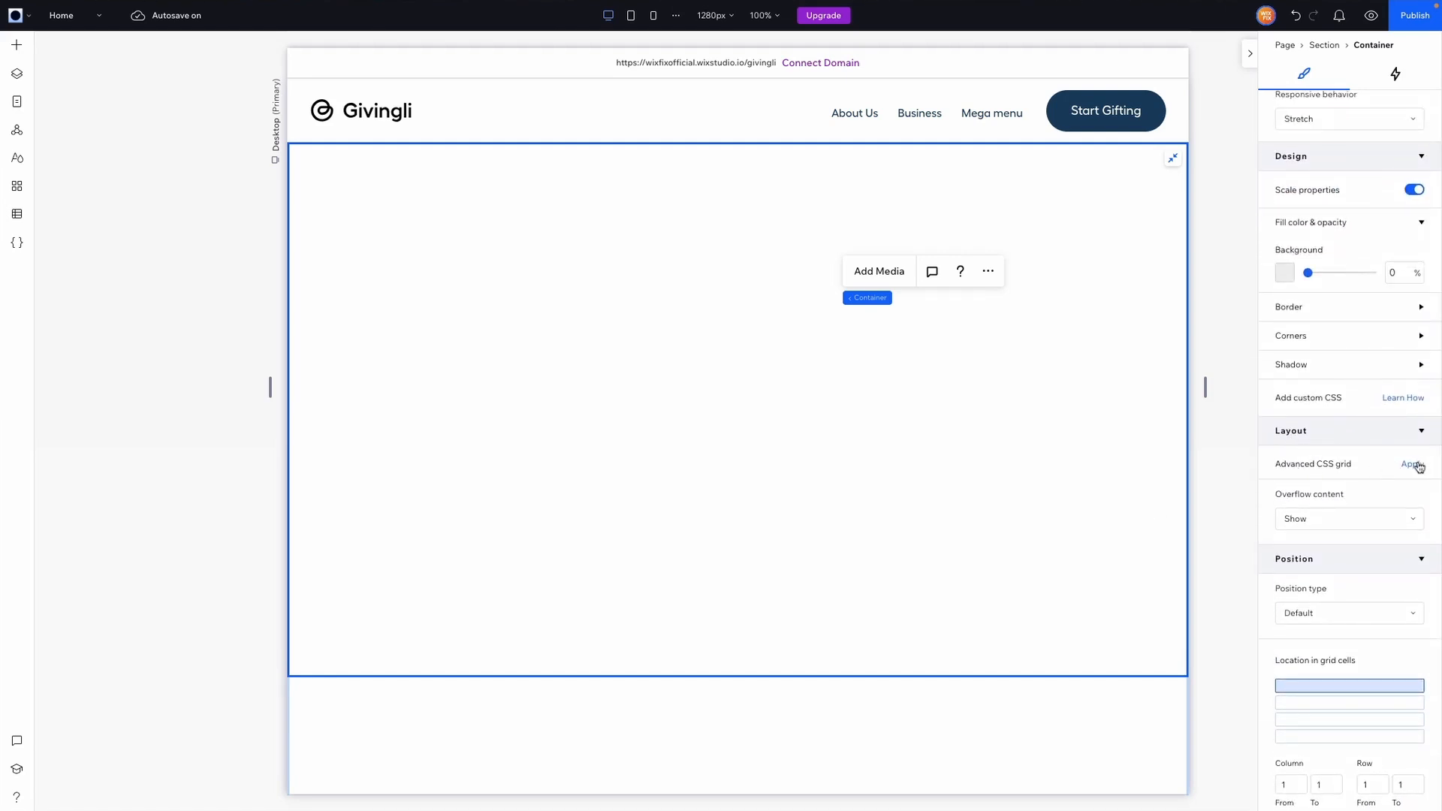
{"action": "left_click", "coordinate": [1416, 465]}
{"action": "left_click", "coordinate": [1350, 492]}
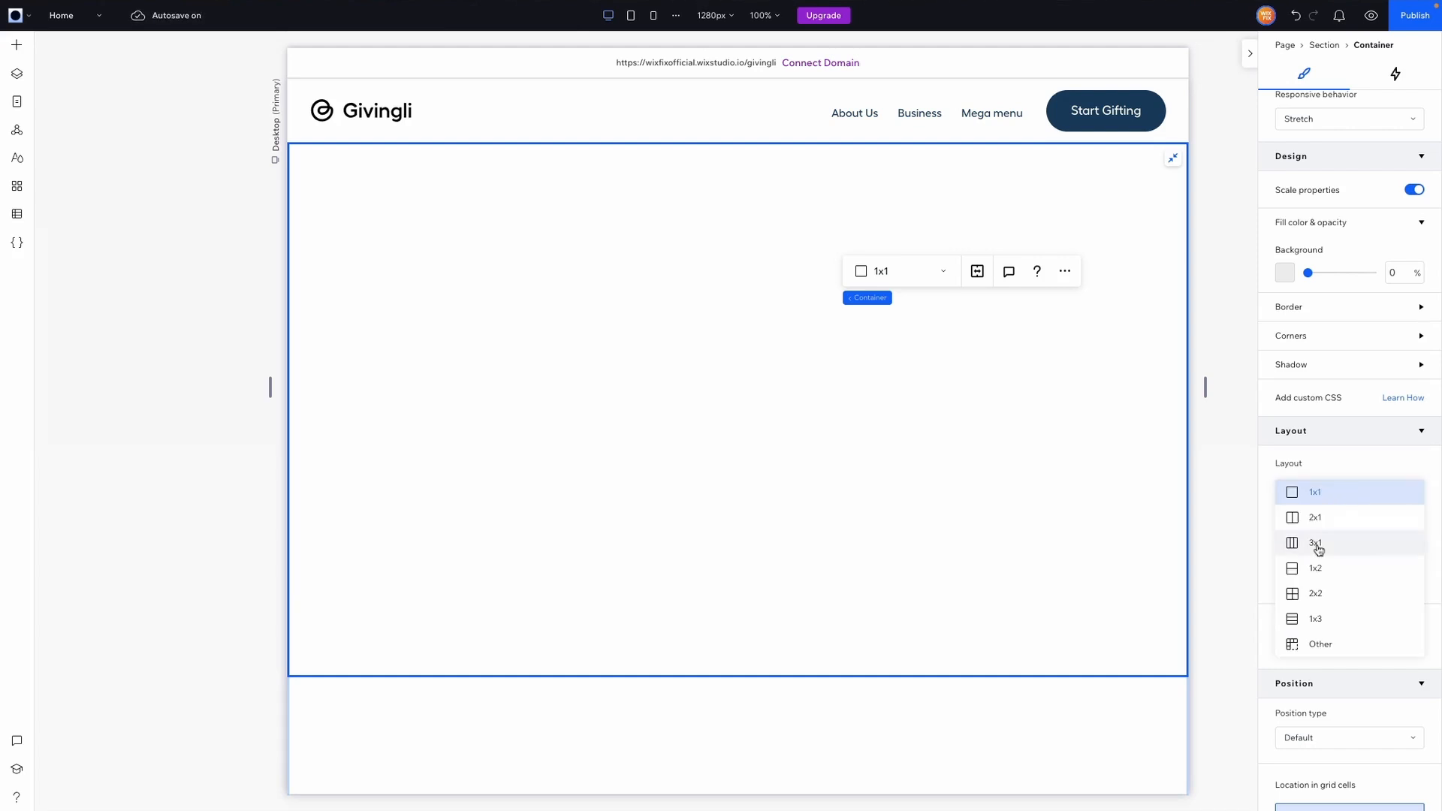
{"action": "left_click", "coordinate": [1342, 625]}
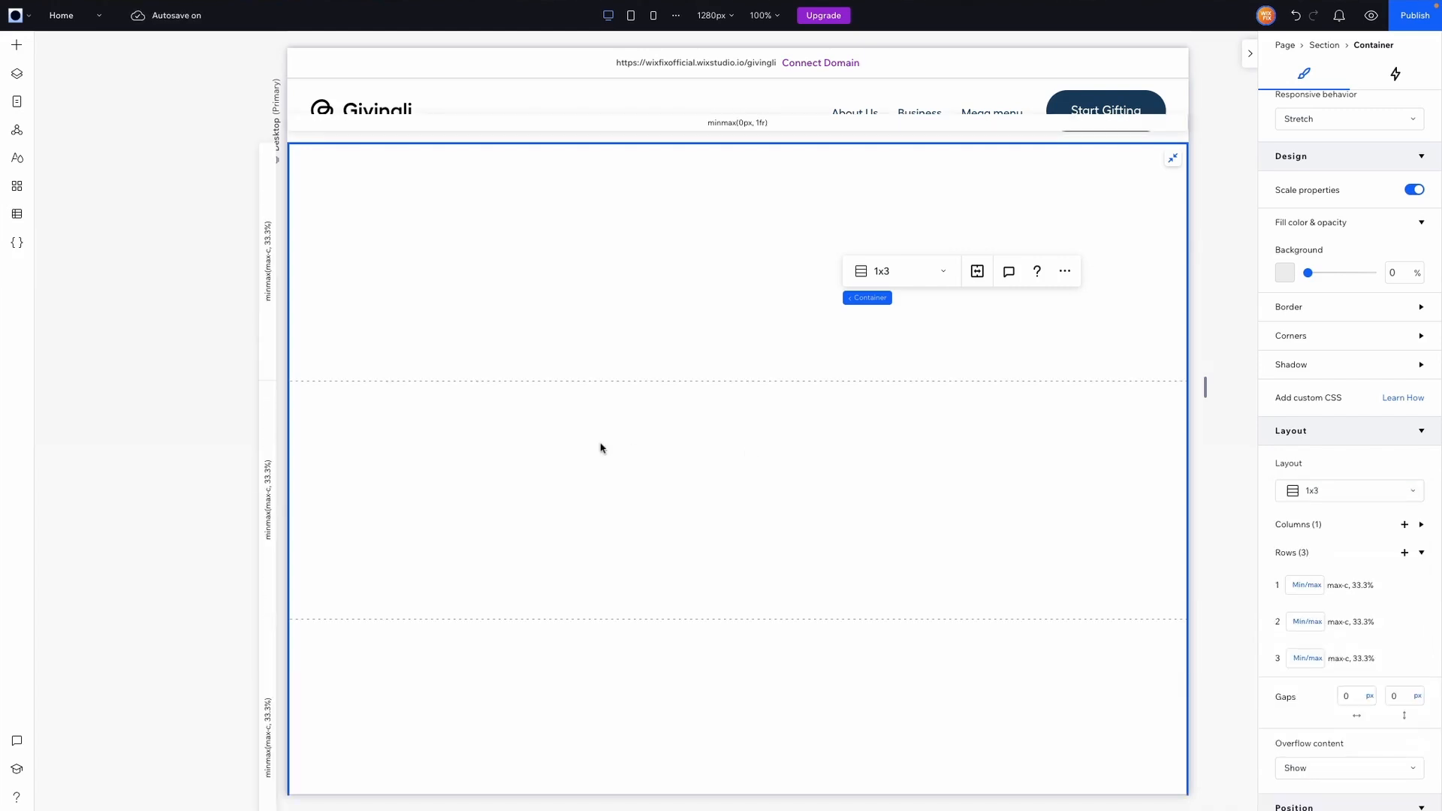
- Set the minimum height of the container's first and second grid rows to 60vh
{"action": "left_click", "coordinate": [269, 265]}
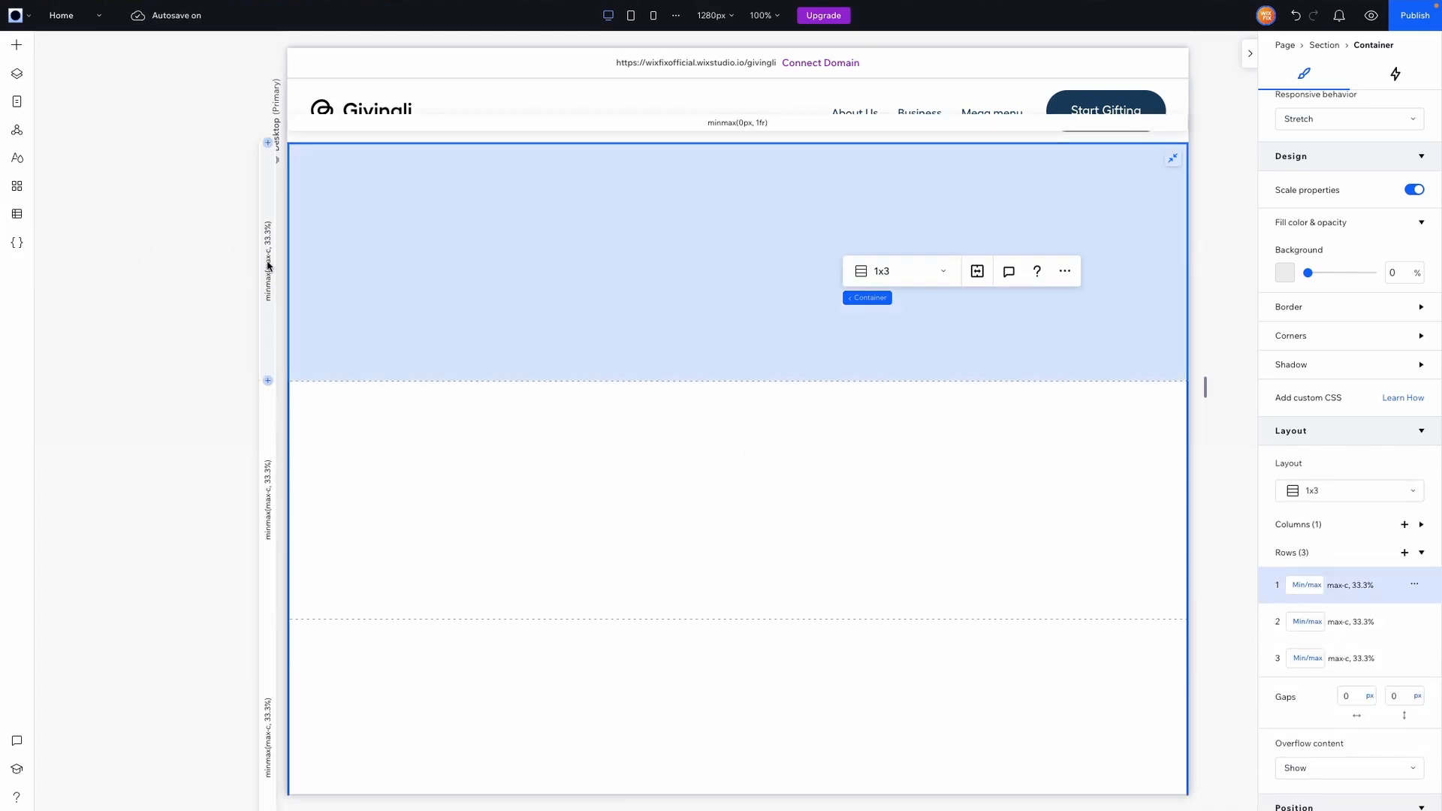
{"action": "scroll", "coordinate": [308, 489], "scroll_direction": "down", "scroll_amount": 1}
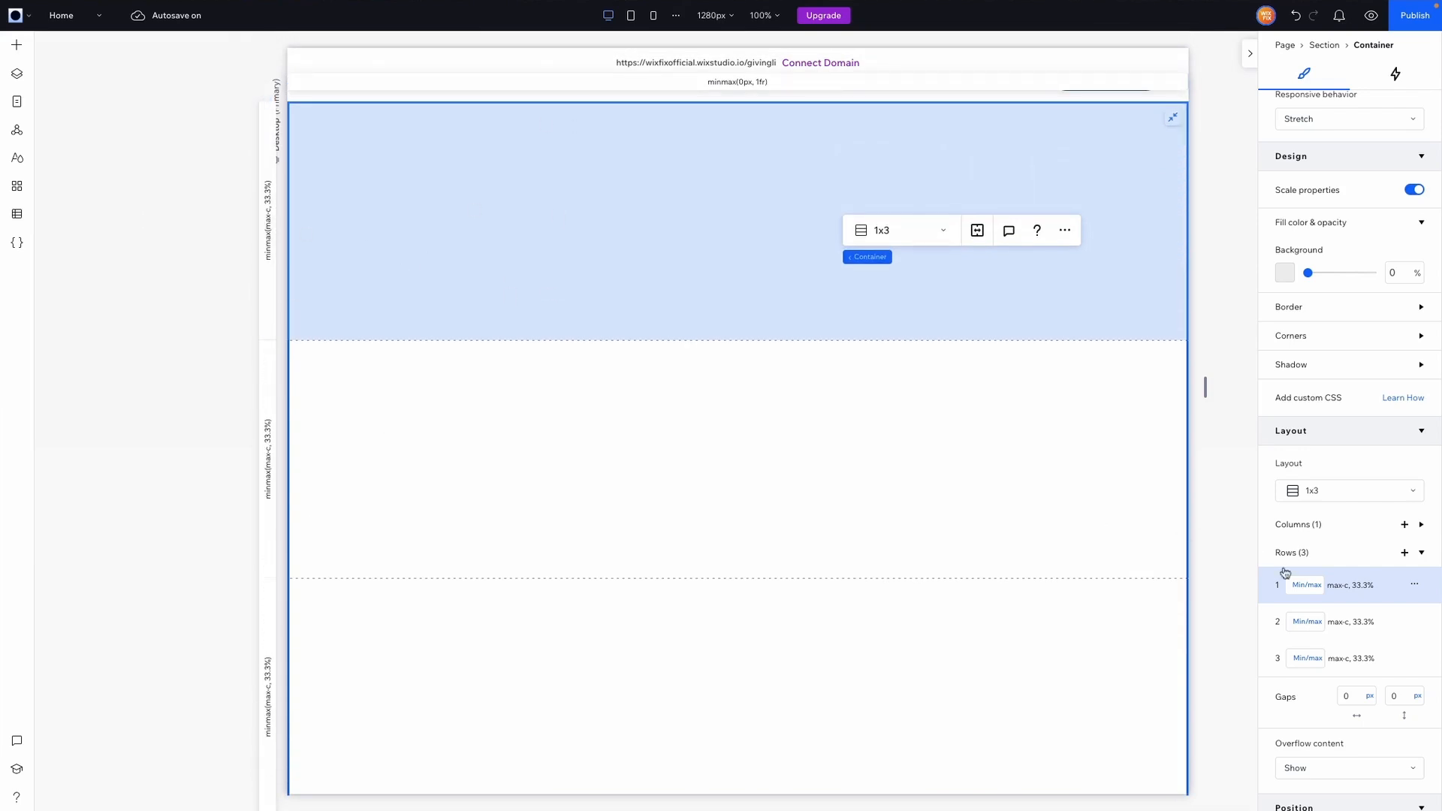
{"action": "left_click", "coordinate": [1343, 587]}
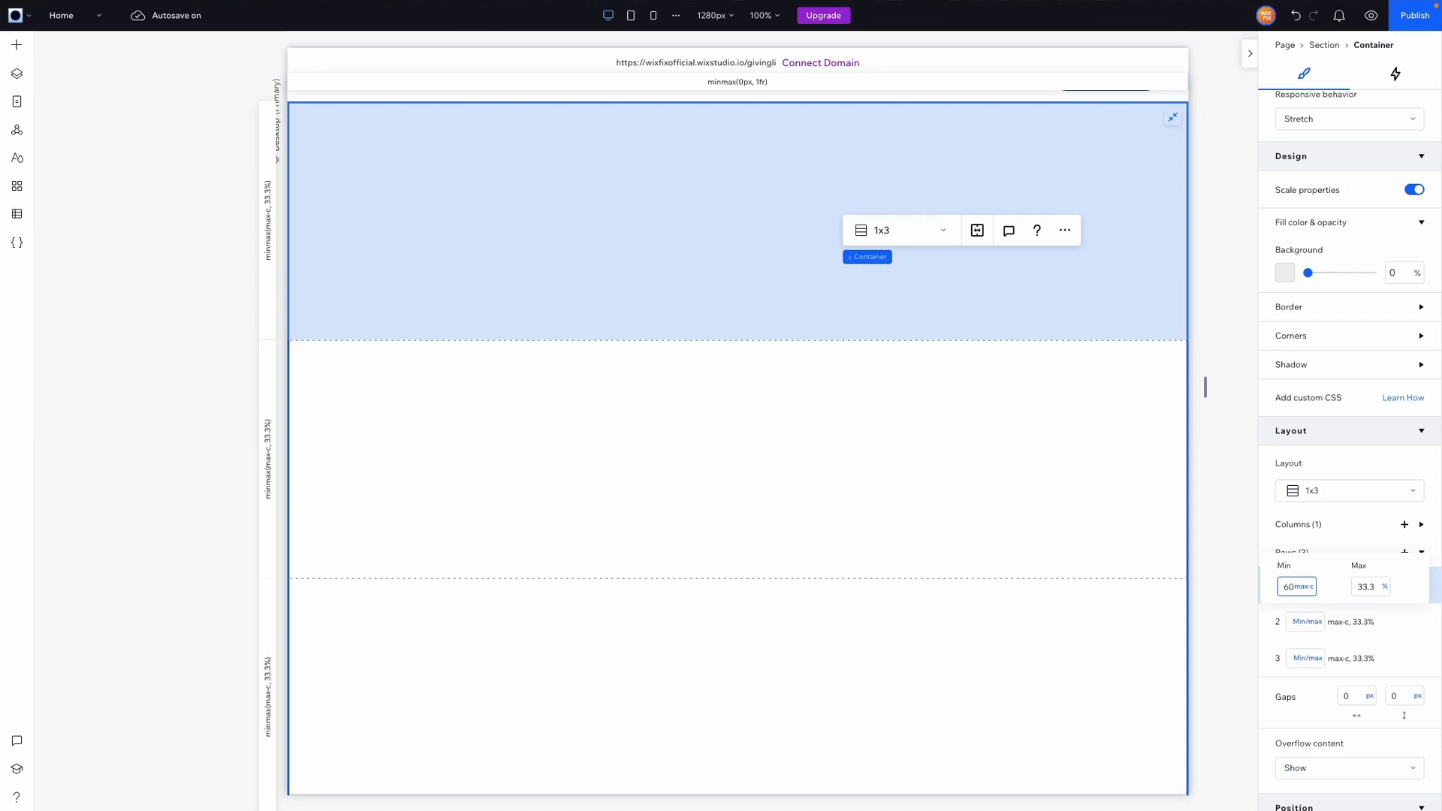
{"action": "key", "text": "Return"}
{"action": "scroll", "coordinate": [750, 383], "scroll_direction": "down", "scroll_amount": 1}
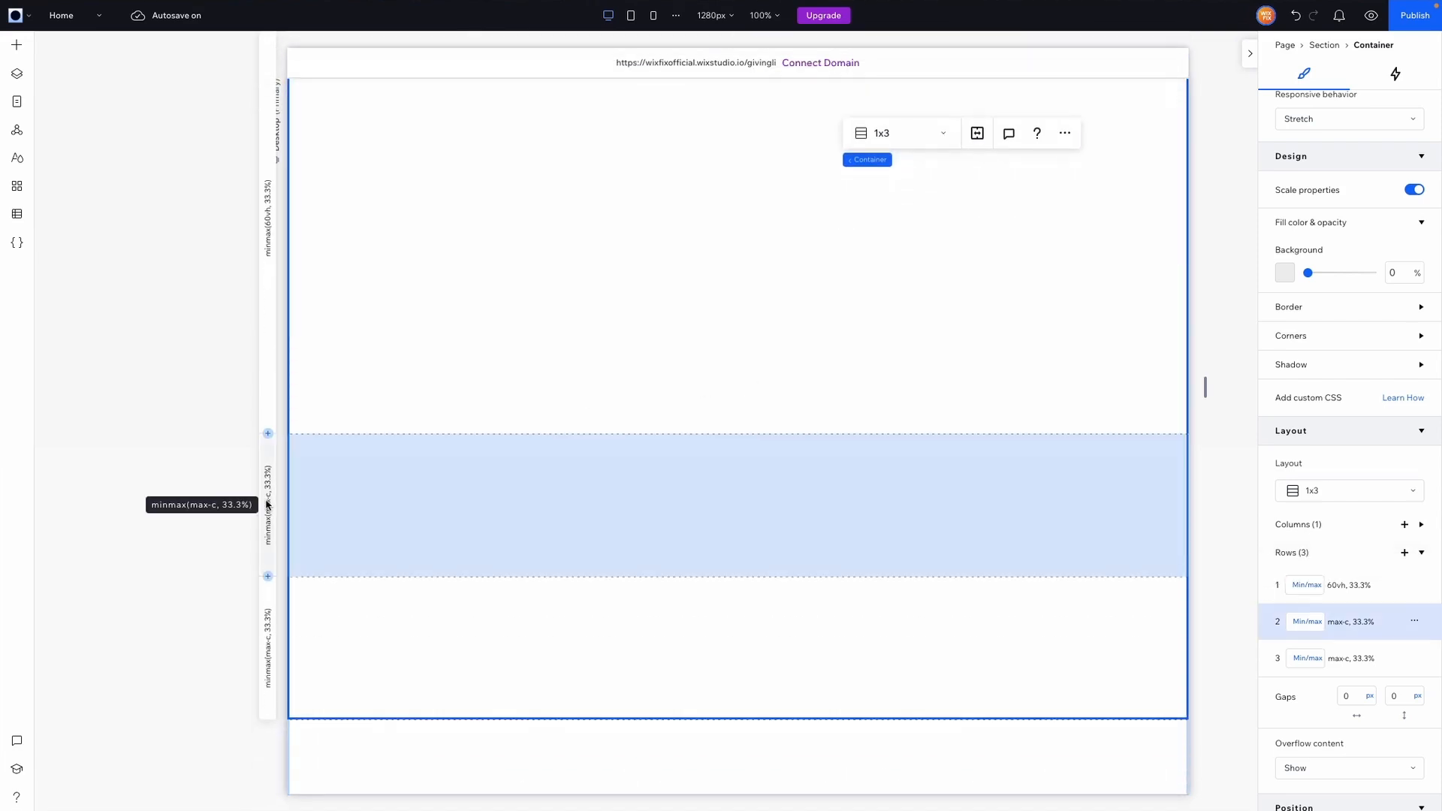
{"action": "left_click", "coordinate": [1336, 625]}
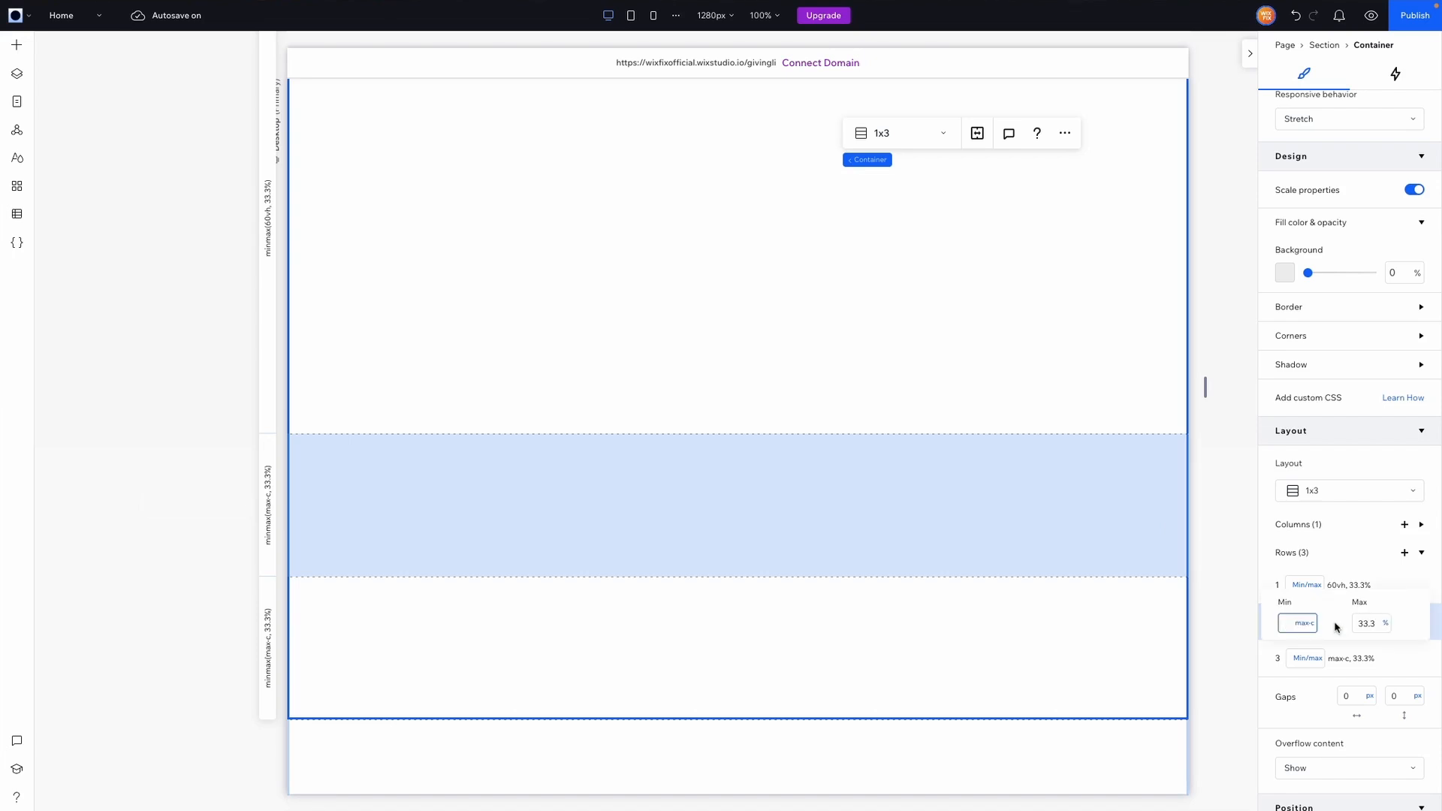
{"action": "type", "text": "60vh"}
{"action": "key", "text": "Return"}
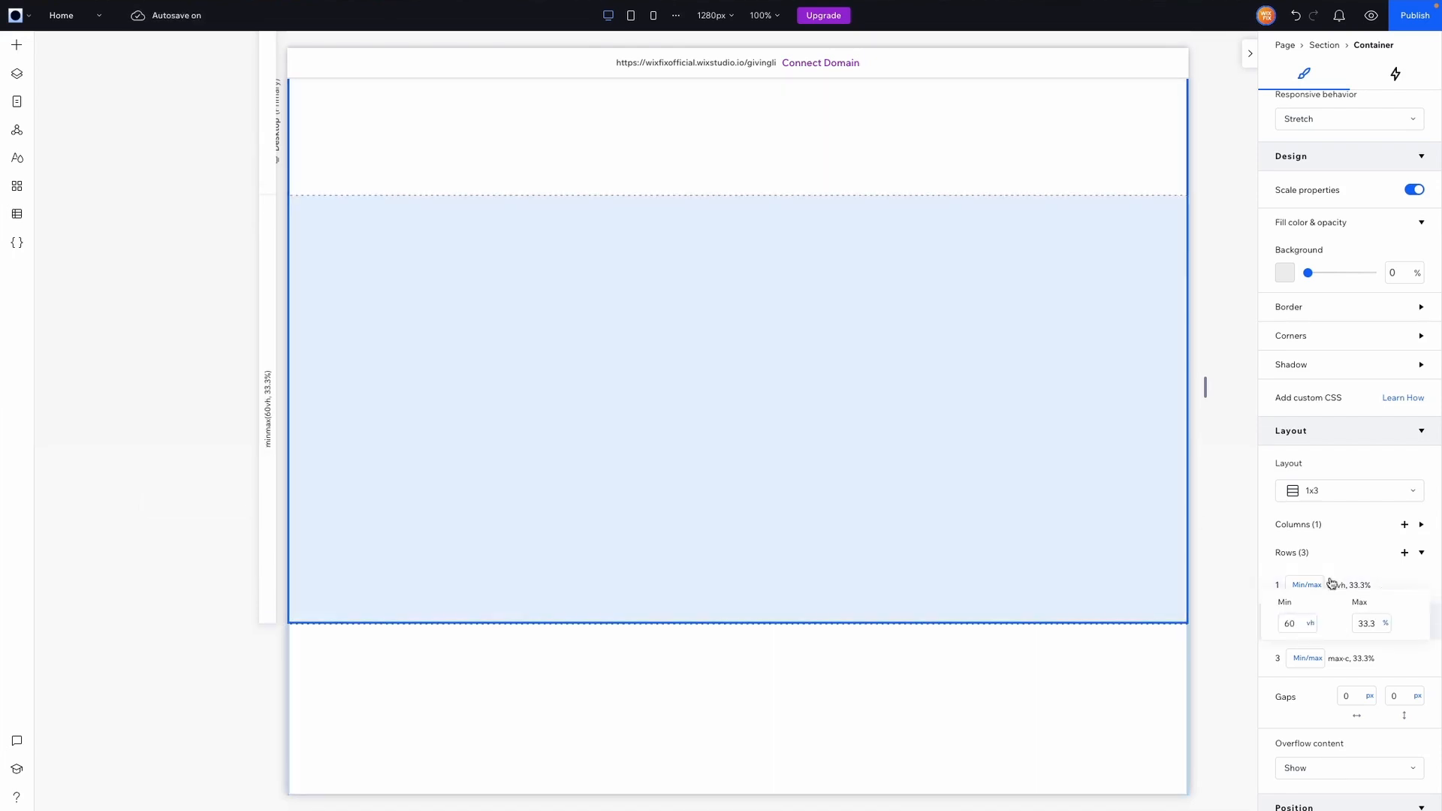
- Set the minimum height of the container's third grid row to 40vw
{"action": "left_click", "coordinate": [1324, 658]}
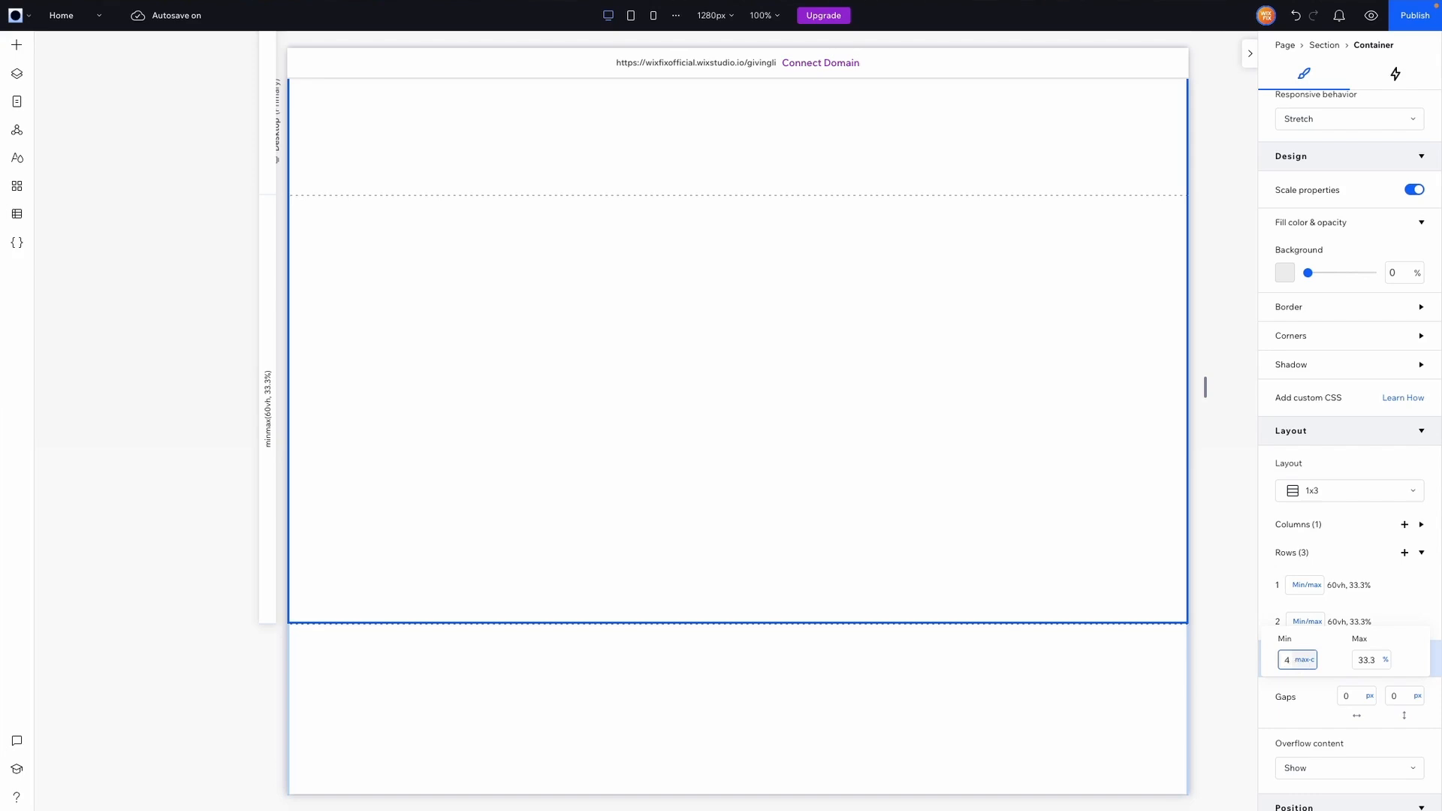
{"action": "type", "text": "40vw"}
{"action": "key", "text": "Return"}
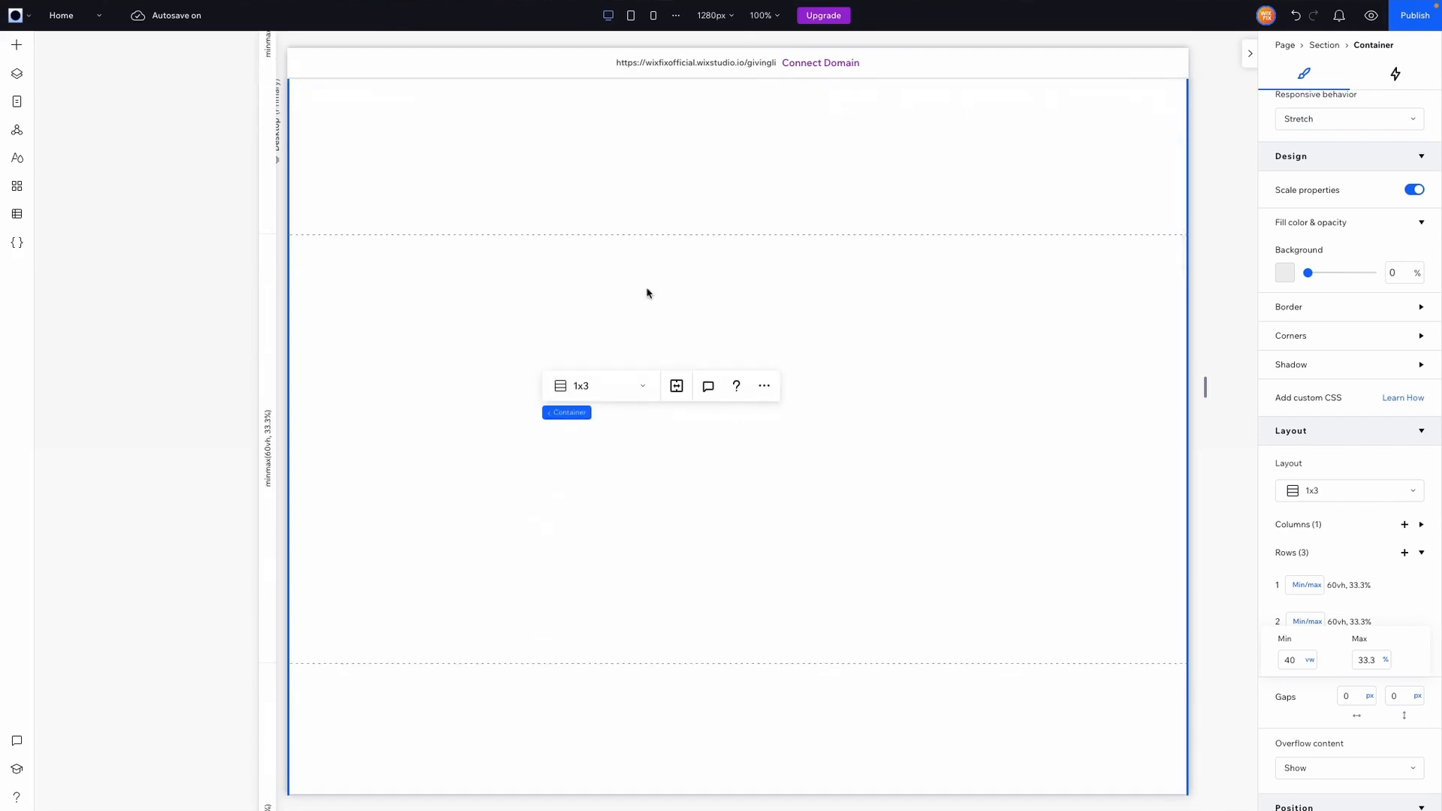
- Add Phone Graphic.webp from the site files to the page and centre it in the container's second row
{"action": "left_click", "coordinate": [16, 44]}
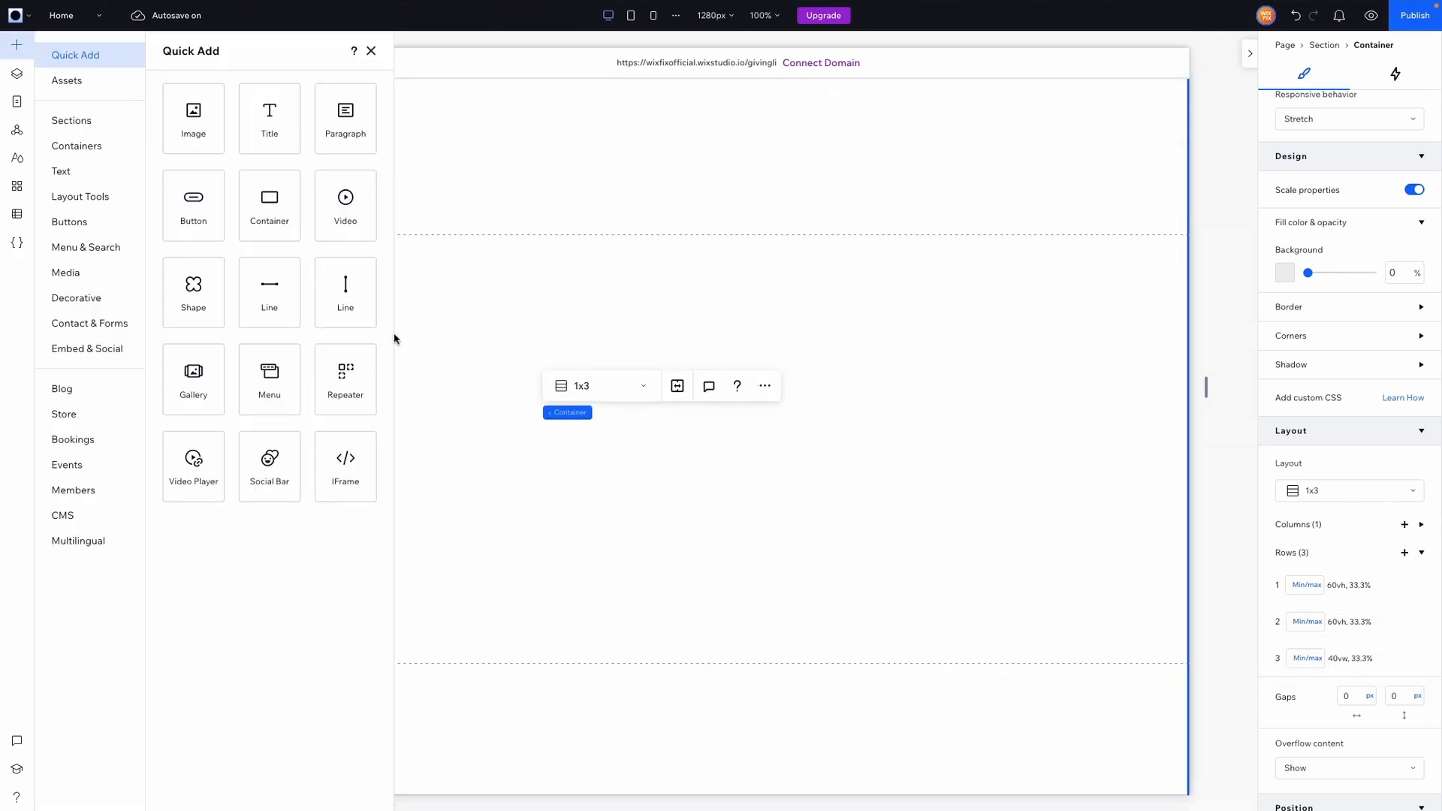
{"action": "left_click", "coordinate": [75, 273]}
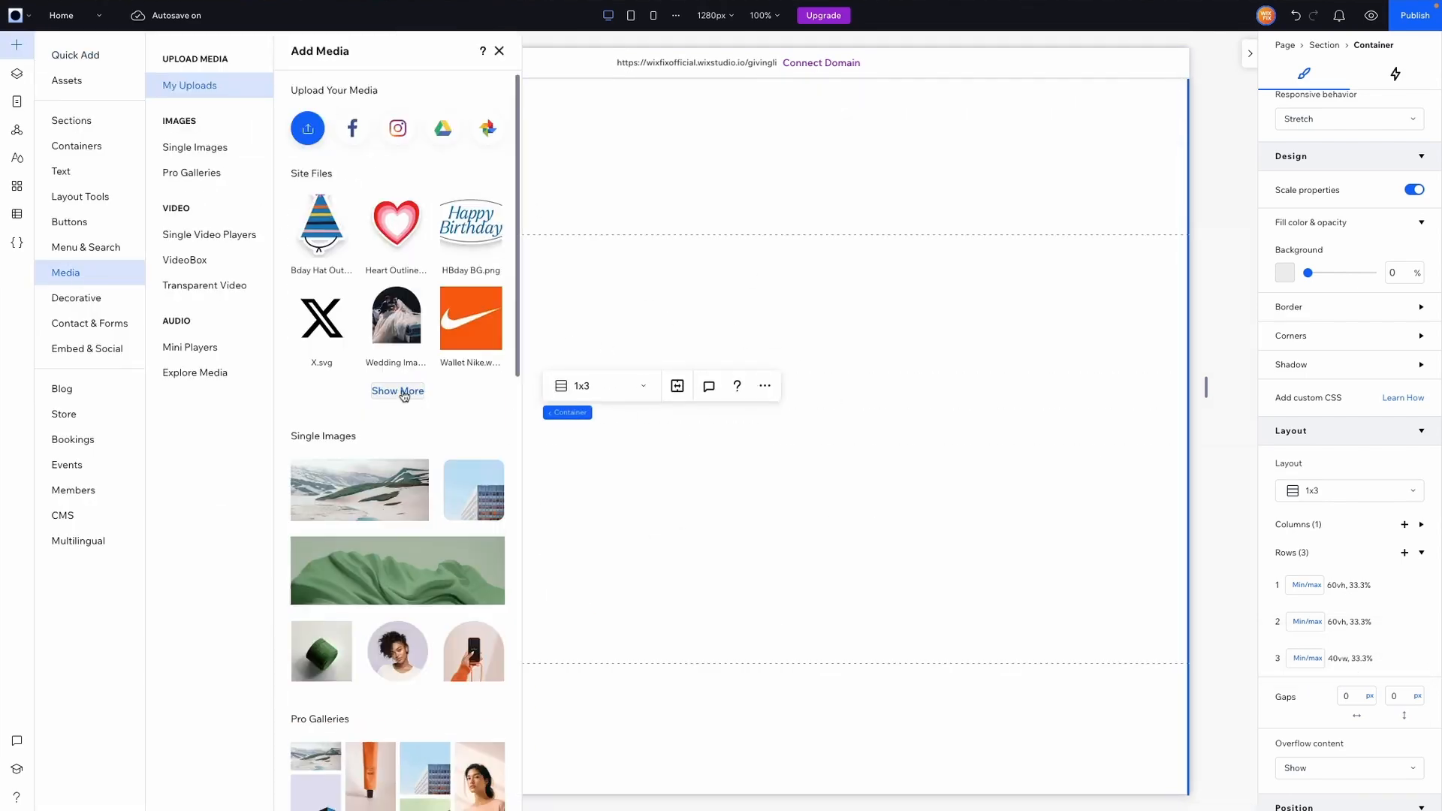
{"action": "left_click", "coordinate": [403, 393]}
{"action": "scroll", "coordinate": [894, 414], "scroll_direction": "down", "scroll_amount": 3}
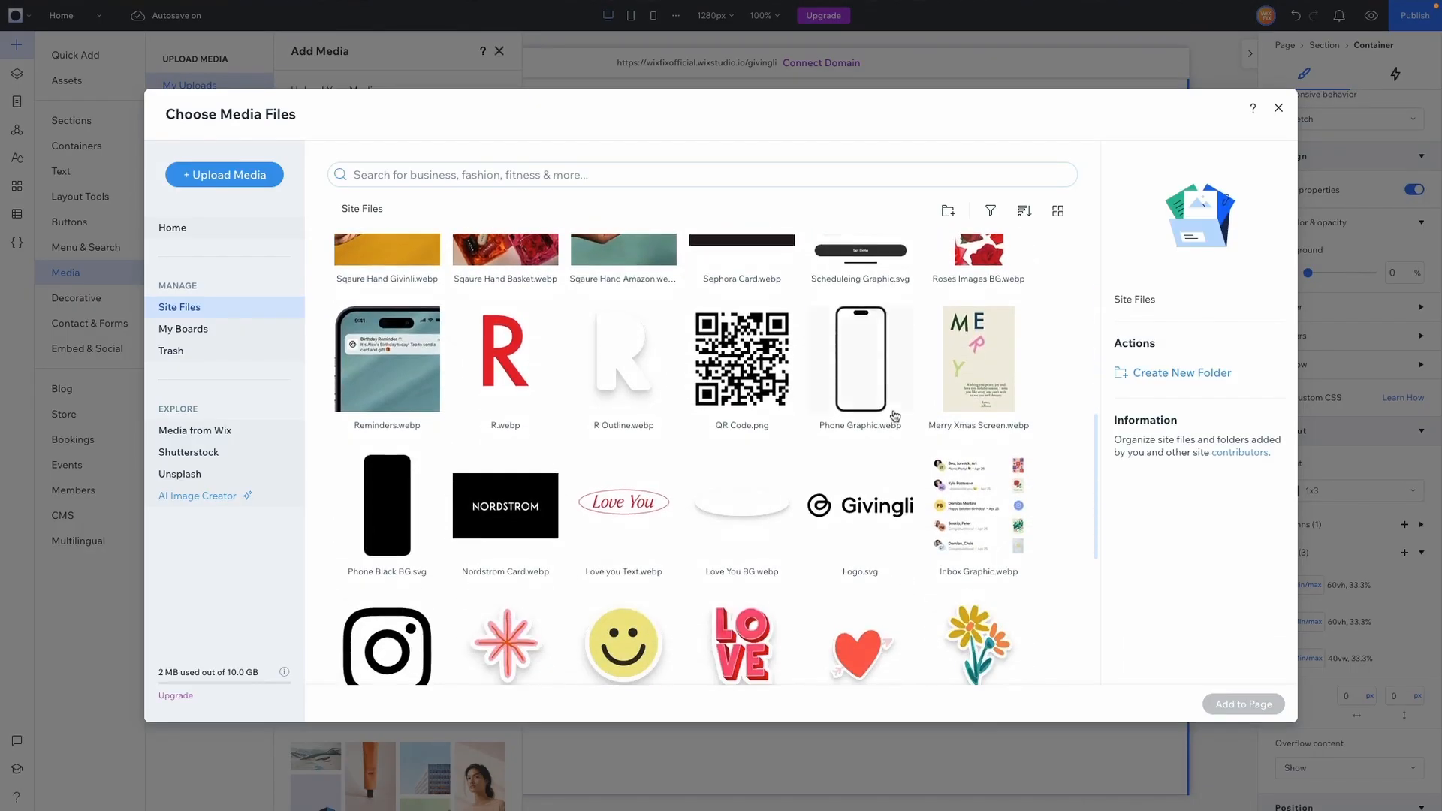
{"action": "left_click", "coordinate": [880, 364]}
{"action": "double_click", "coordinate": [881, 365]}
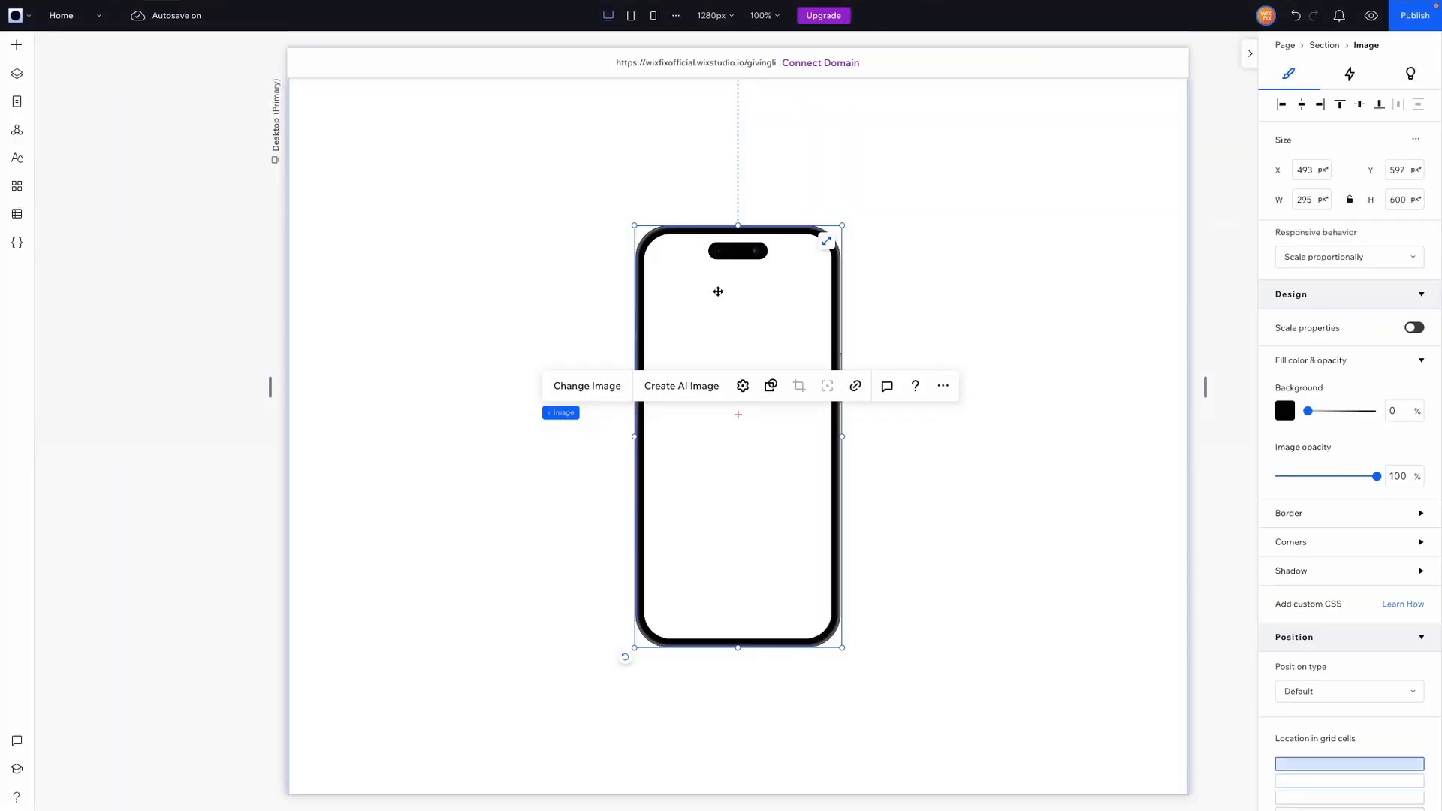
{"action": "left_click_drag", "start_coordinate": [653, 320], "coordinate": [701, 307]}
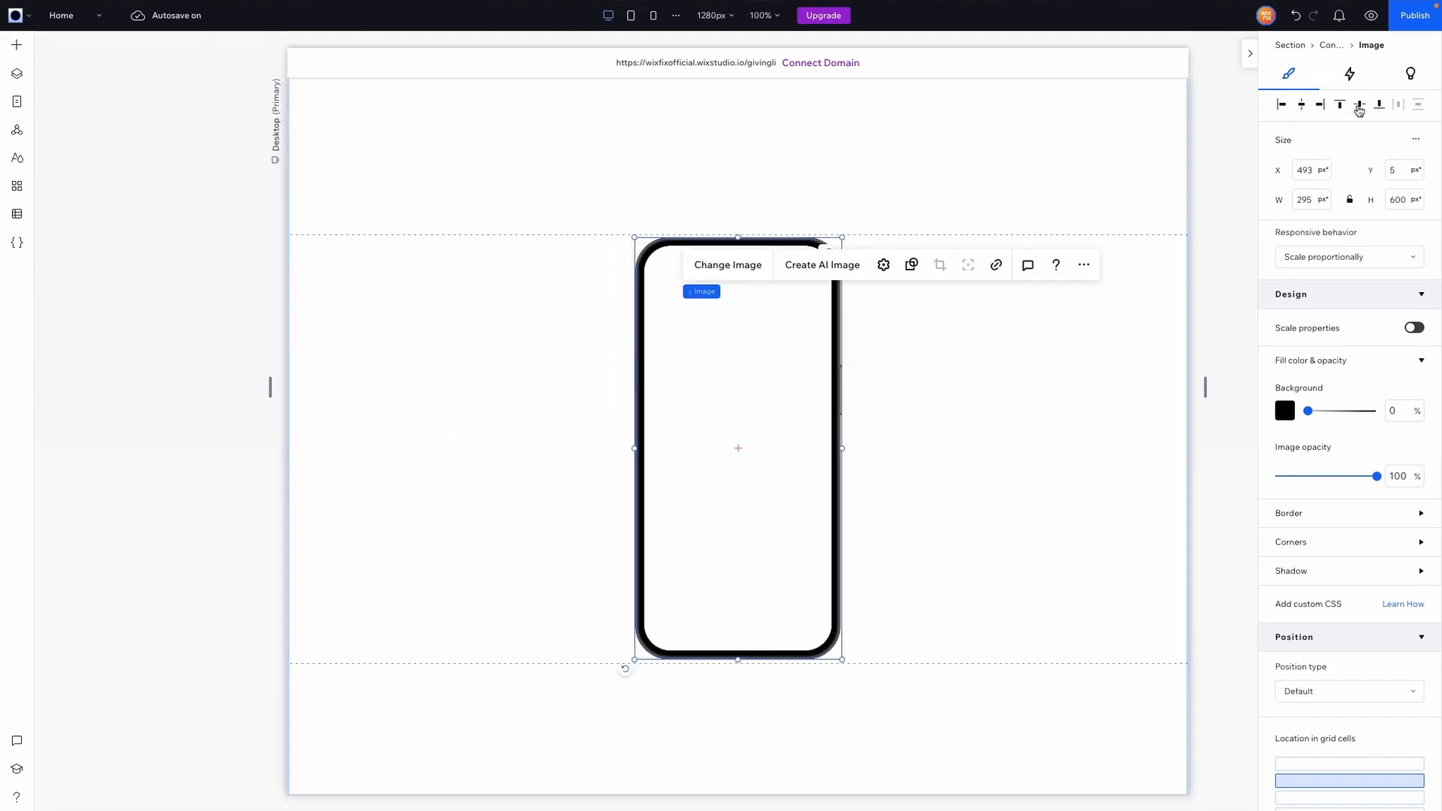
- Place the phone graphic inside its own container
{"action": "right_click", "coordinate": [751, 382]}
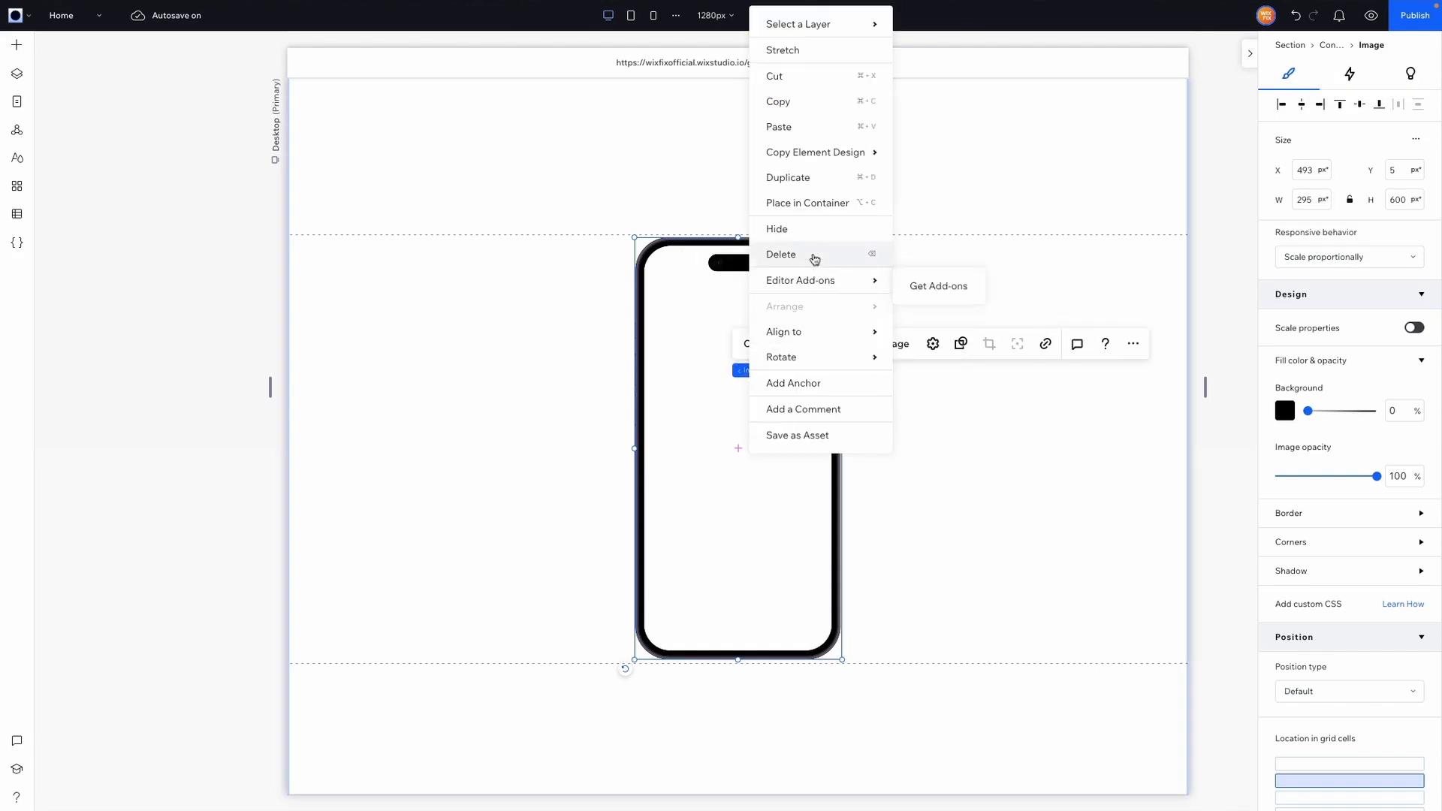
{"action": "left_click", "coordinate": [796, 208]}
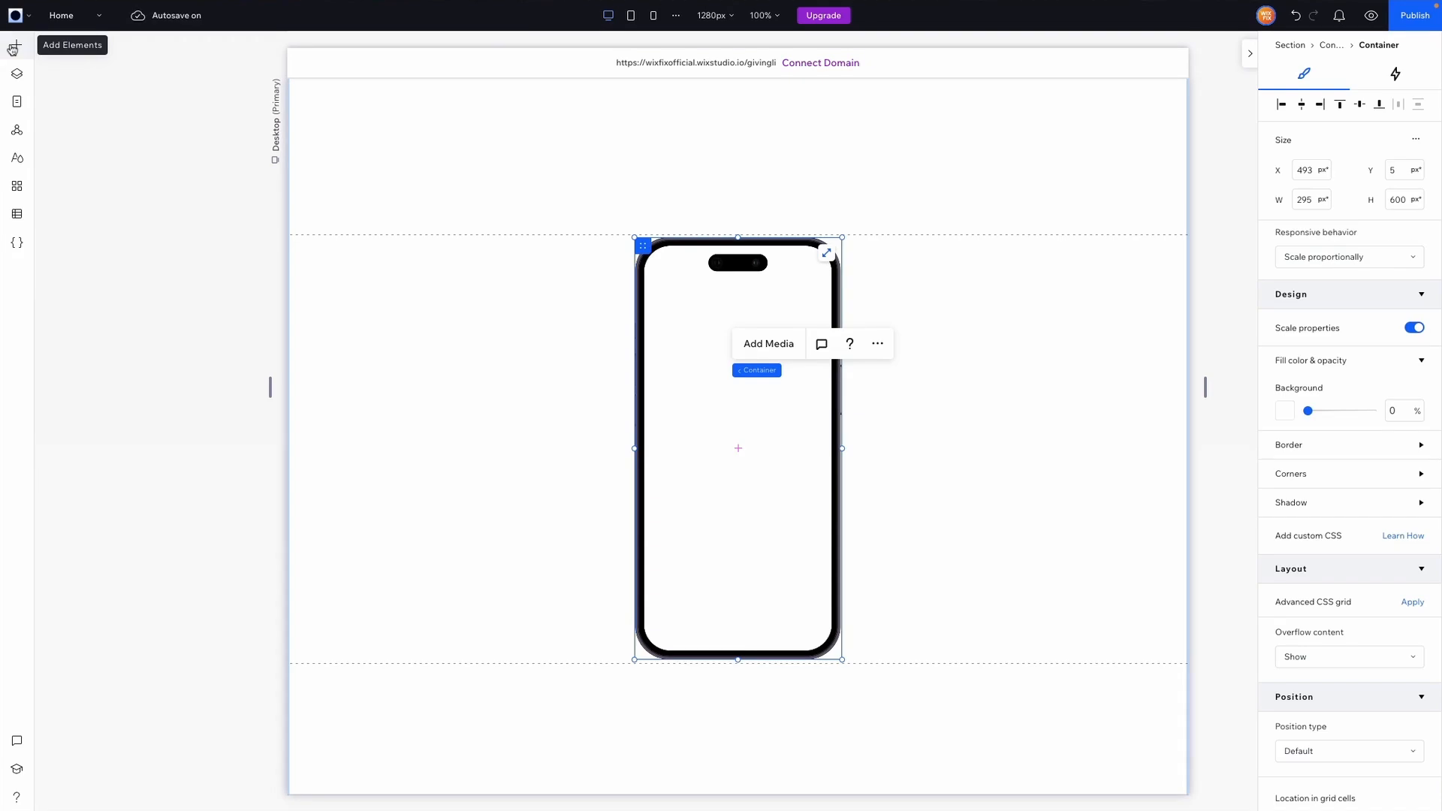
- Add Confetti BG.webp from the site files to the phone's container and stretch it to fill the container behind the phone frame
{"action": "left_click", "coordinate": [13, 49]}
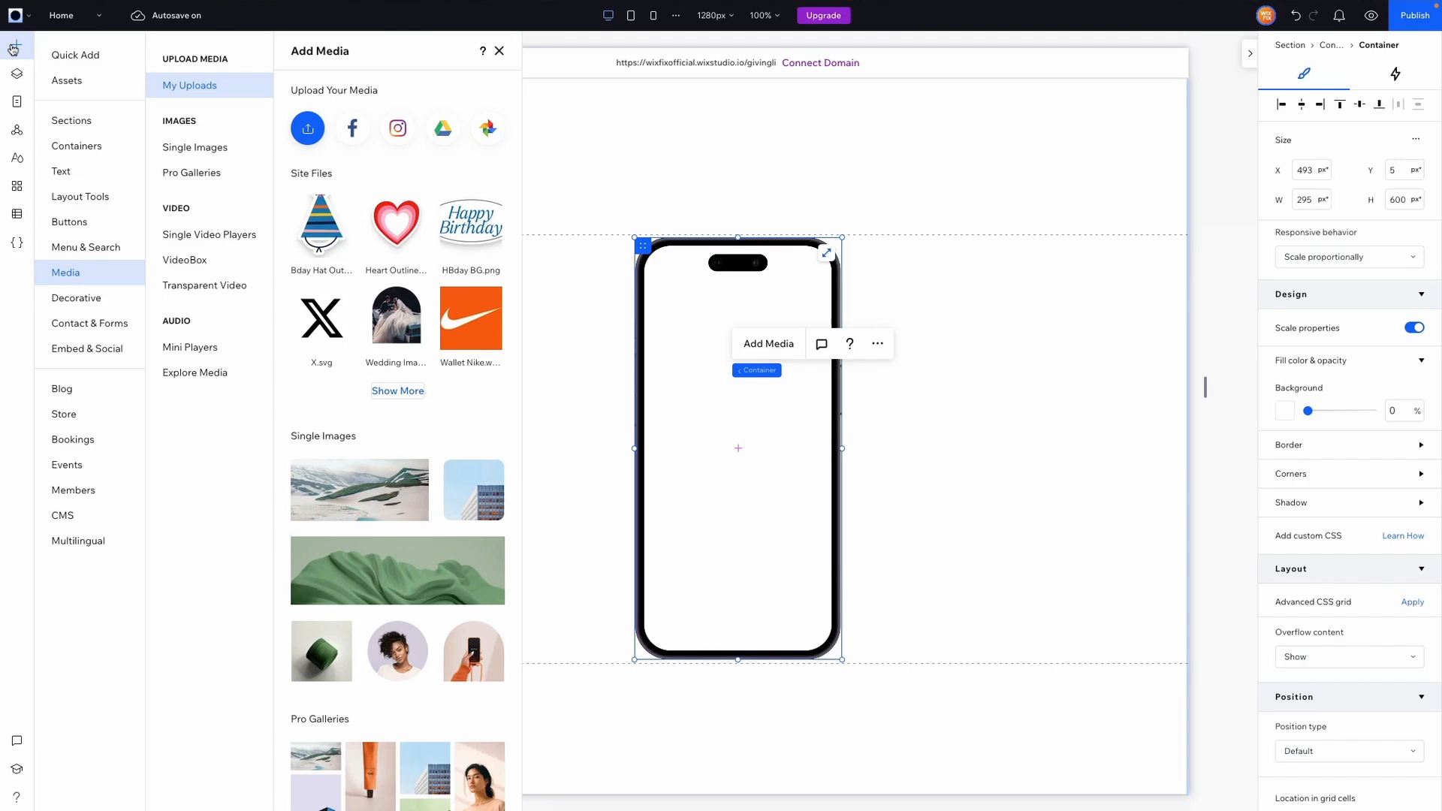
{"action": "left_click", "coordinate": [398, 391]}
{"action": "scroll", "coordinate": [929, 396], "scroll_direction": "down", "scroll_amount": 10}
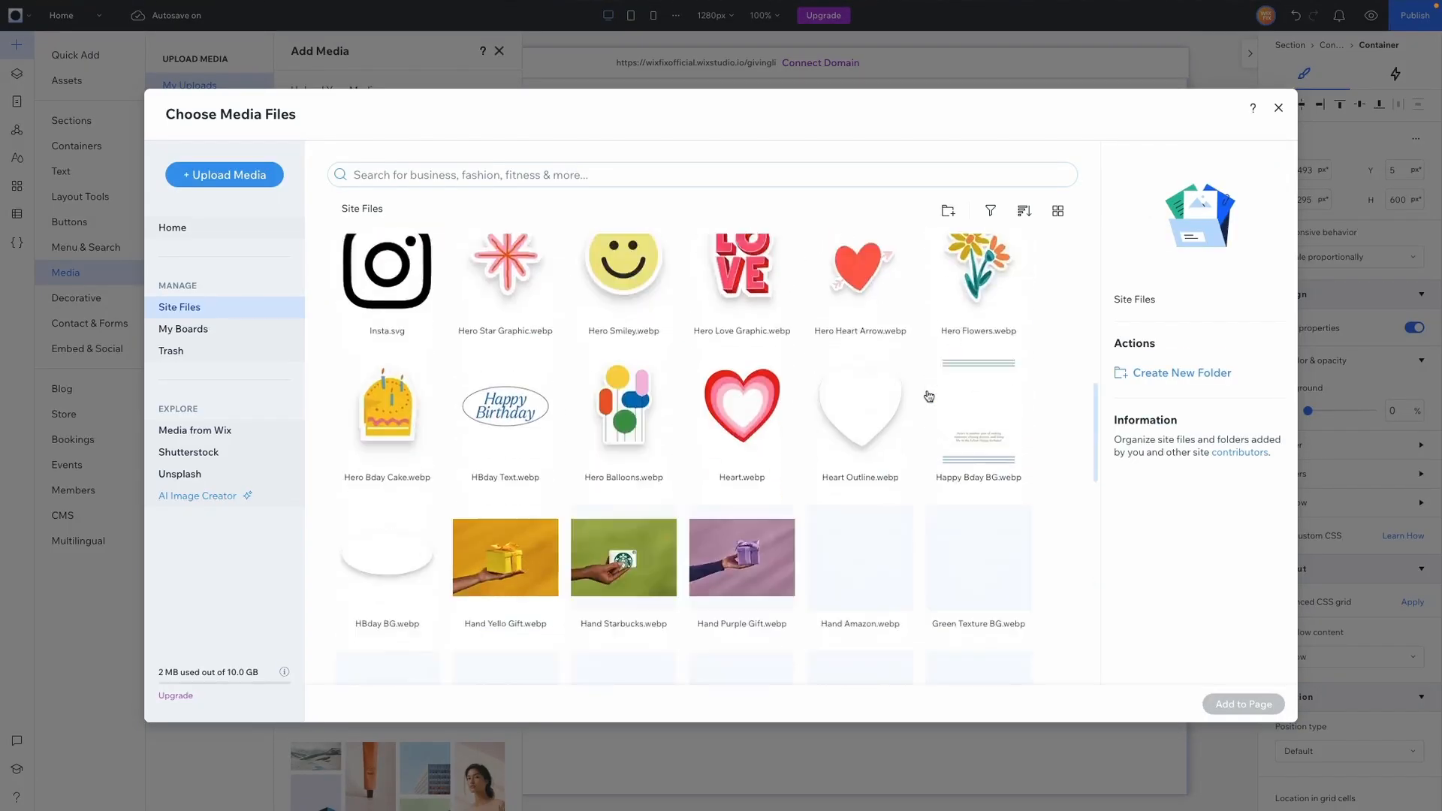
{"action": "scroll", "coordinate": [929, 396], "scroll_direction": "down", "scroll_amount": 4}
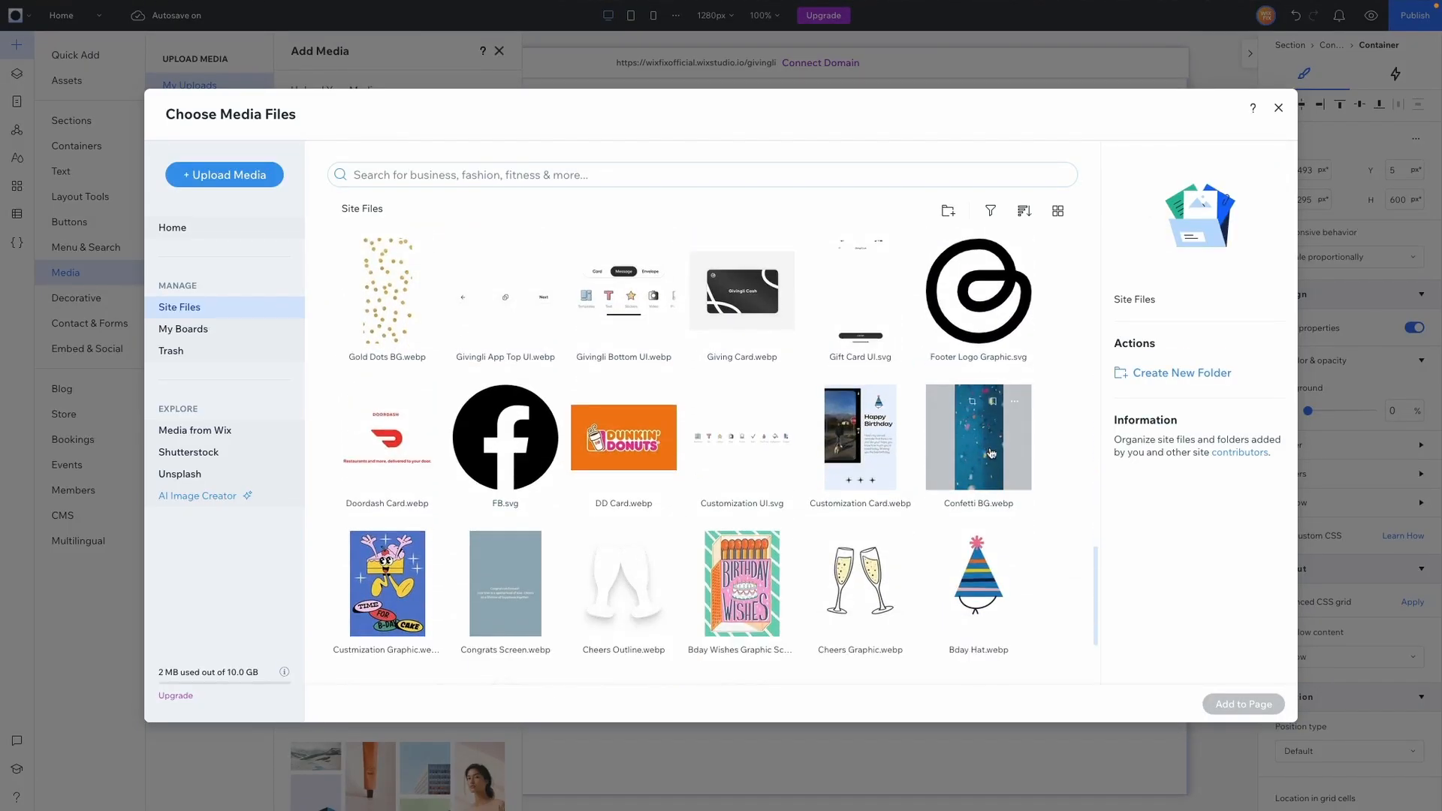
{"action": "left_click", "coordinate": [991, 453]}
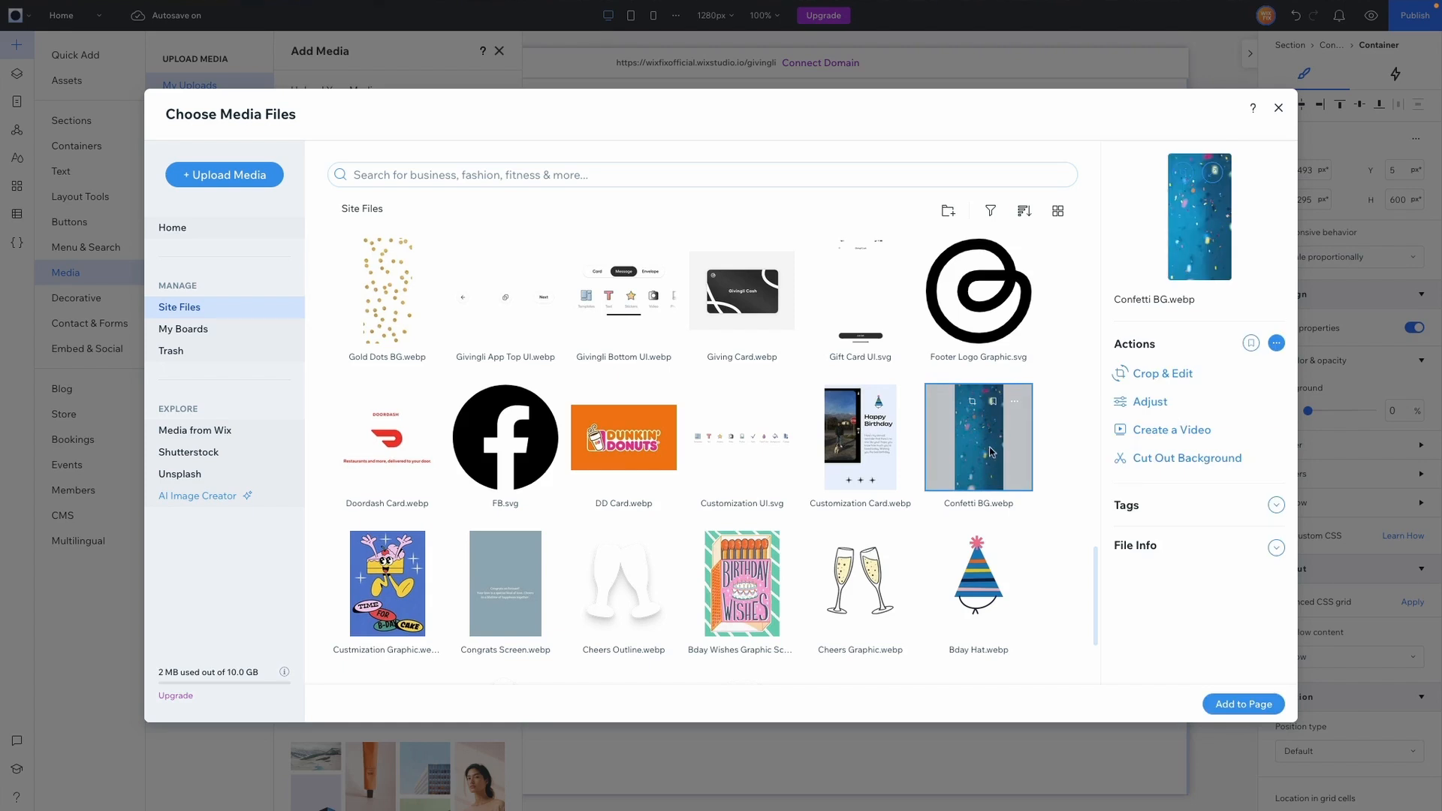
{"action": "double_click", "coordinate": [990, 452]}
{"action": "left_click_drag", "start_coordinate": [836, 226], "coordinate": [815, 258]}
{"action": "left_click_drag", "start_coordinate": [748, 330], "coordinate": [754, 334]}
{"action": "left_click", "coordinate": [812, 272]}
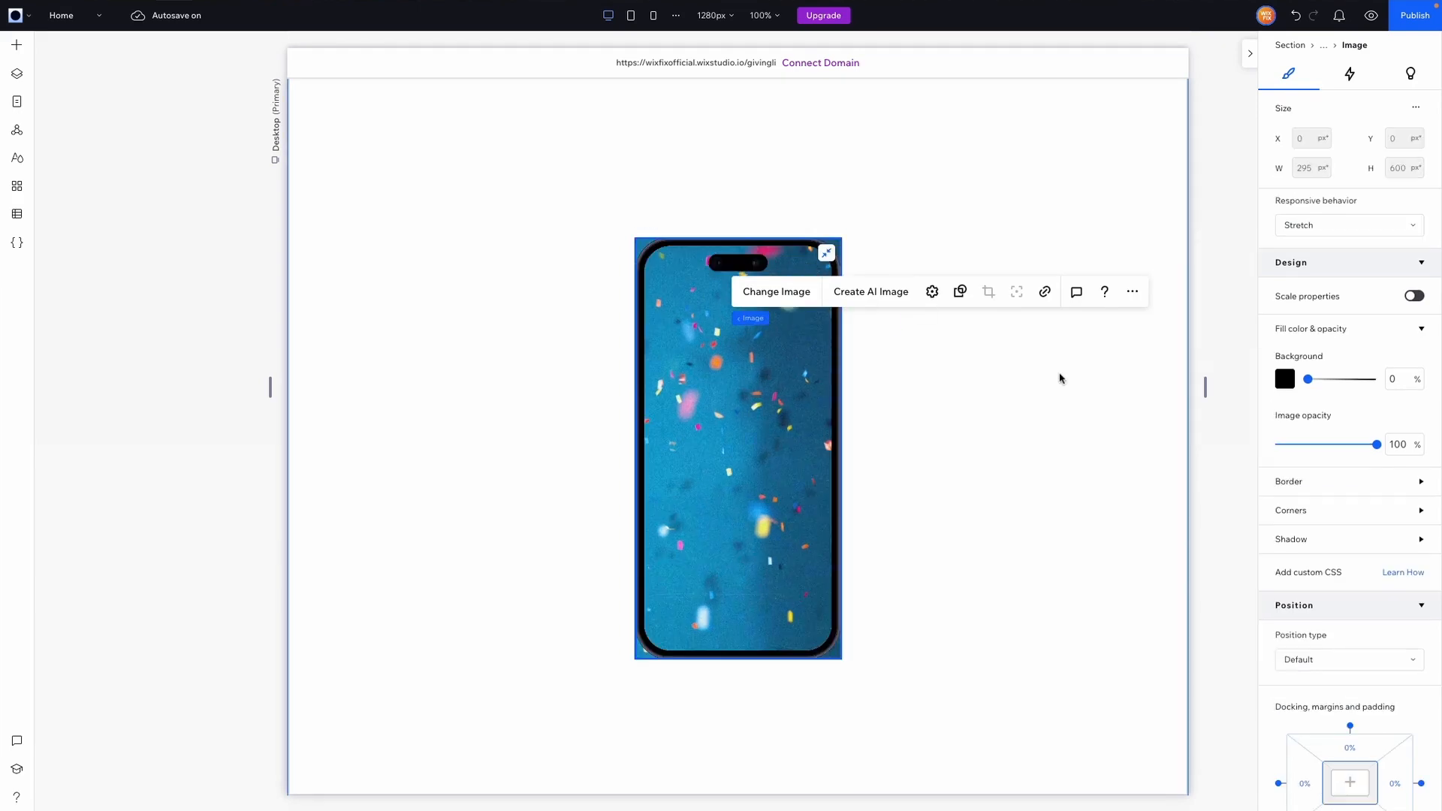
- Round all corners of the confetti image to 64 px and set its margins to 5 px on every side
{"action": "left_click", "coordinate": [1301, 514]}
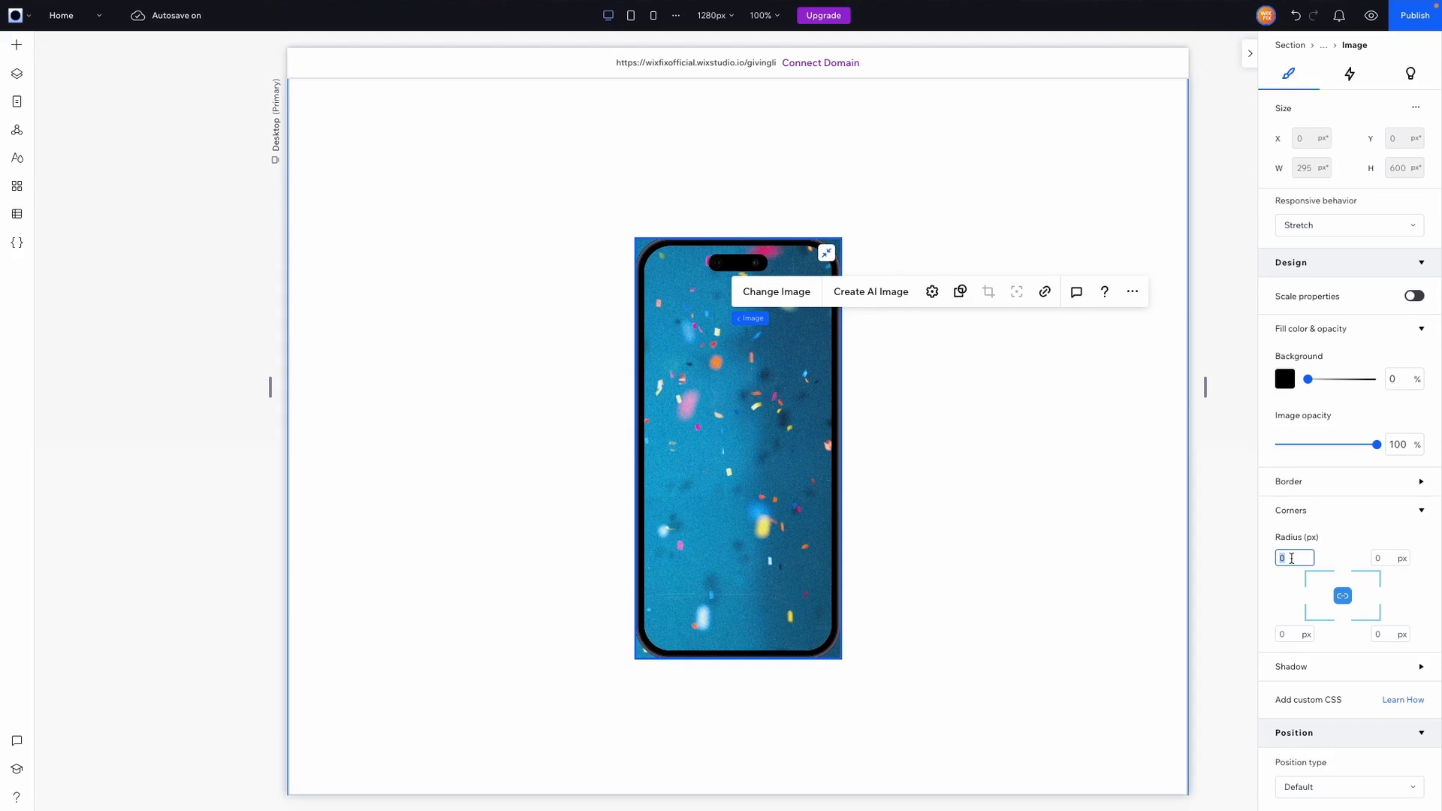
{"action": "key", "text": "Return"}
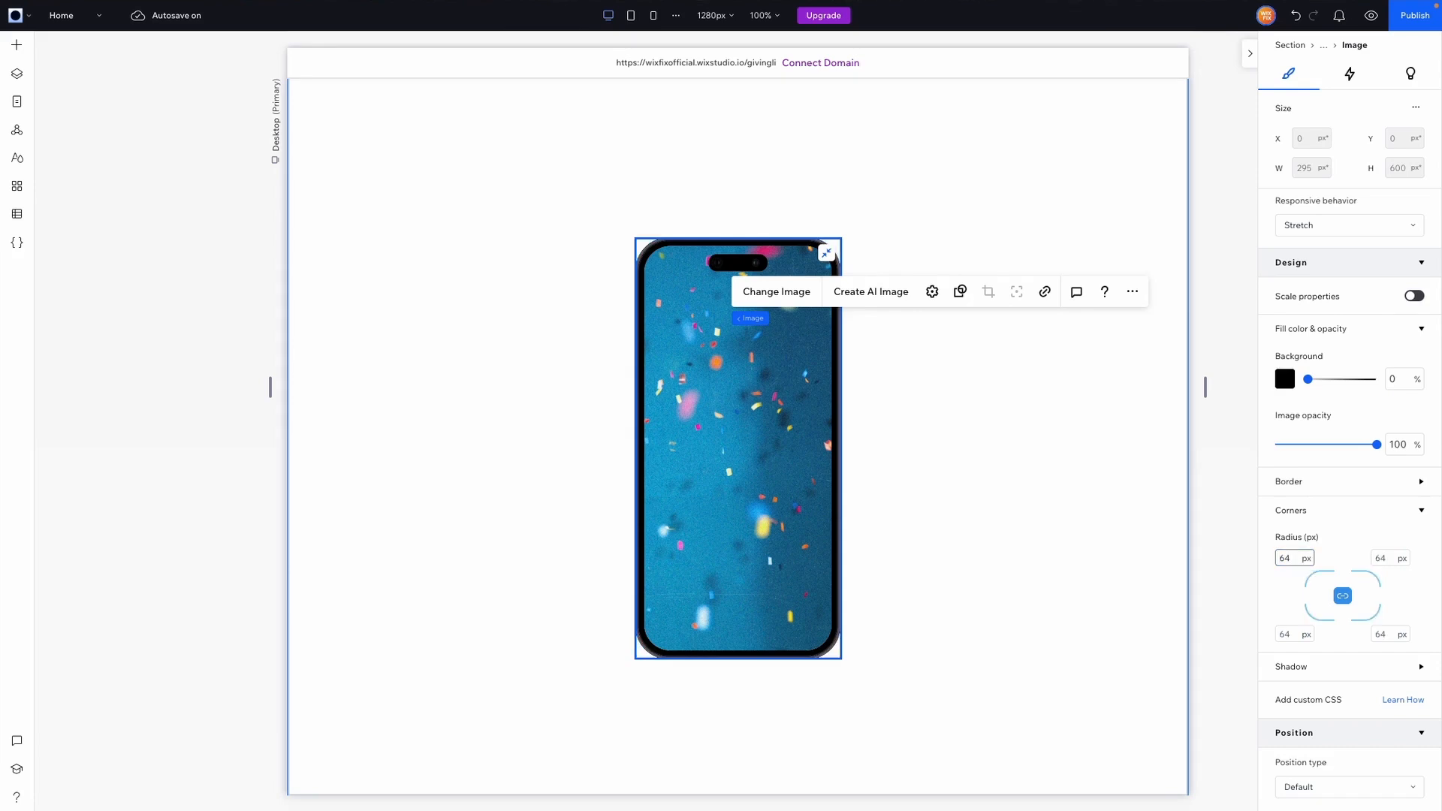
{"action": "scroll", "coordinate": [1307, 601], "scroll_direction": "down", "scroll_amount": 4}
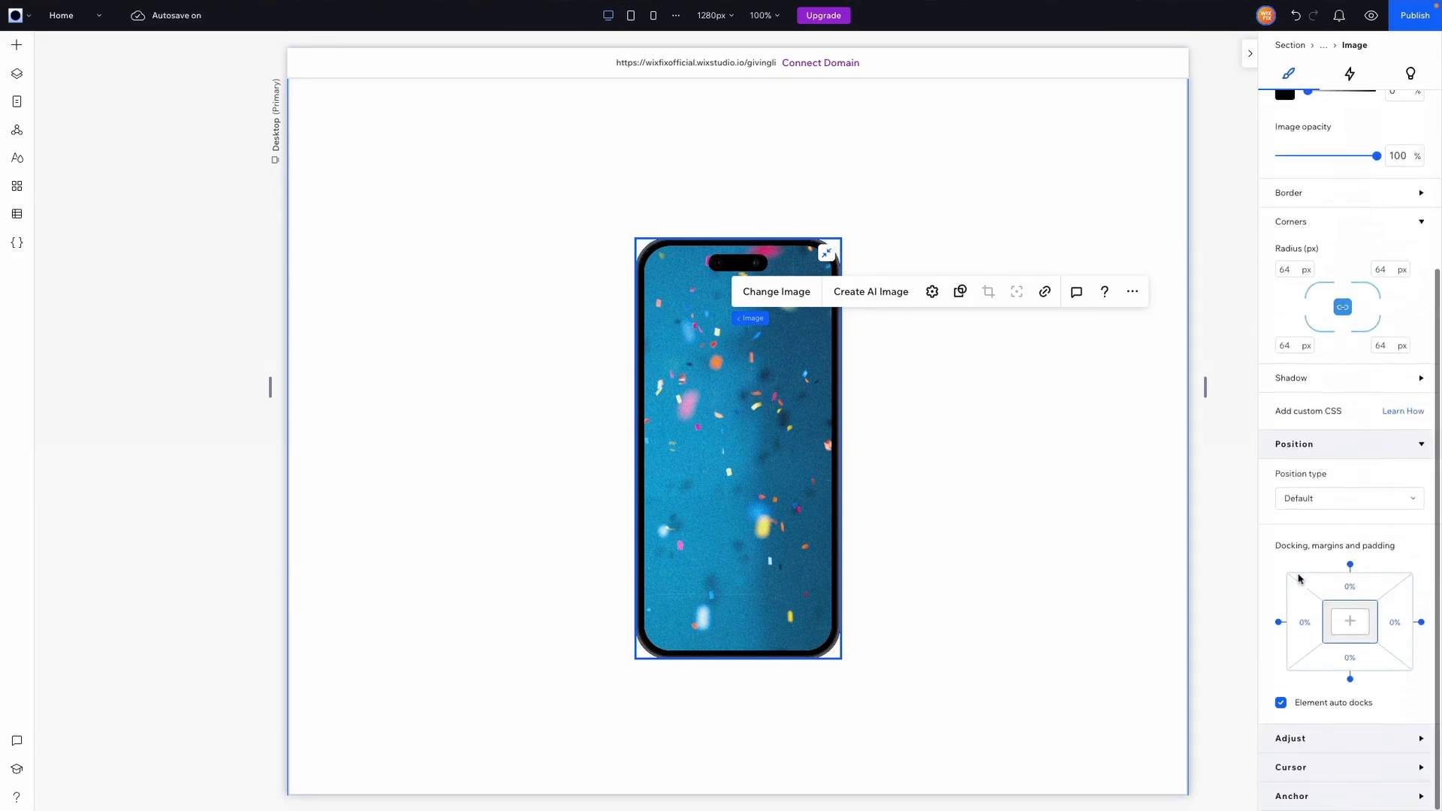
{"action": "left_click", "coordinate": [1312, 630]}
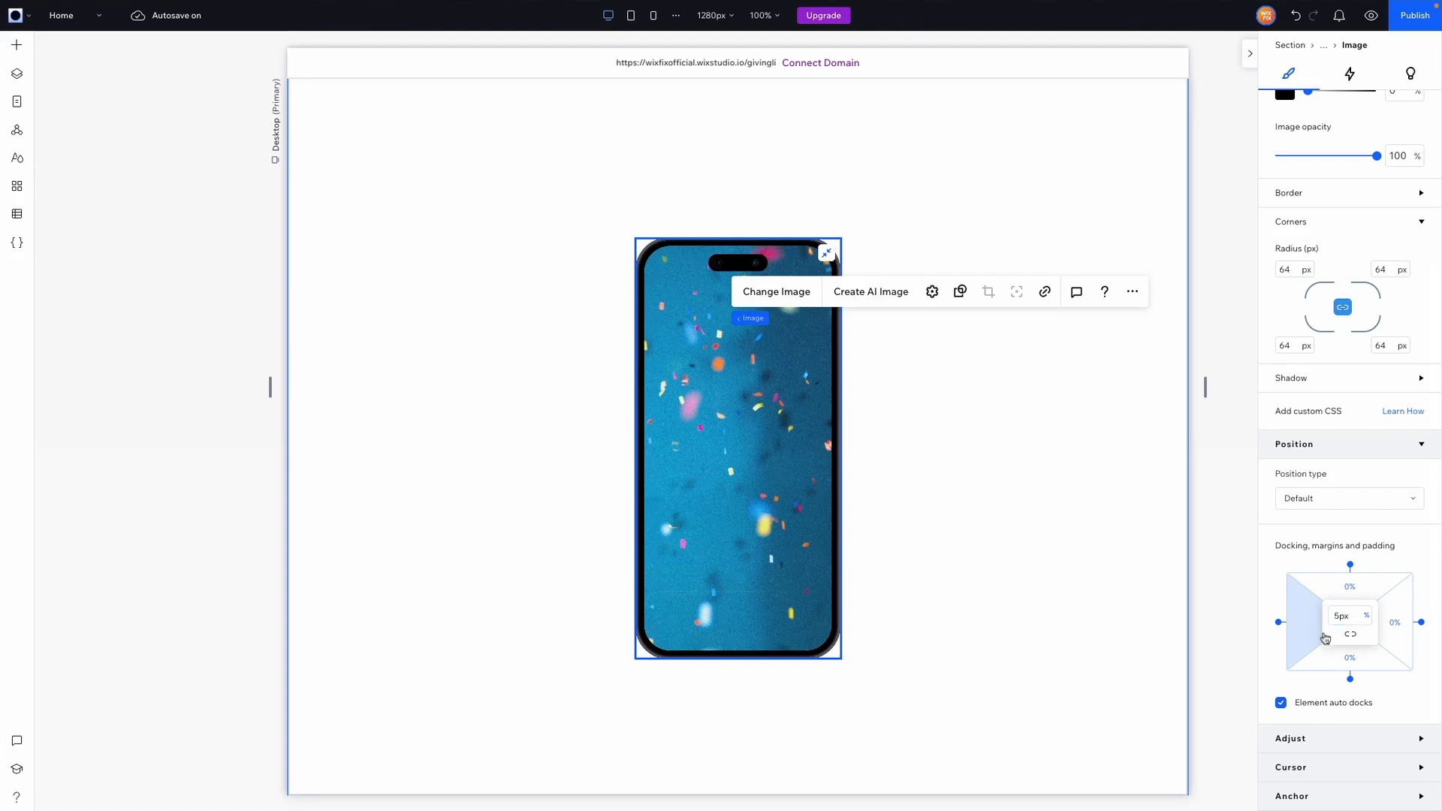
{"action": "left_click", "coordinate": [1351, 635]}
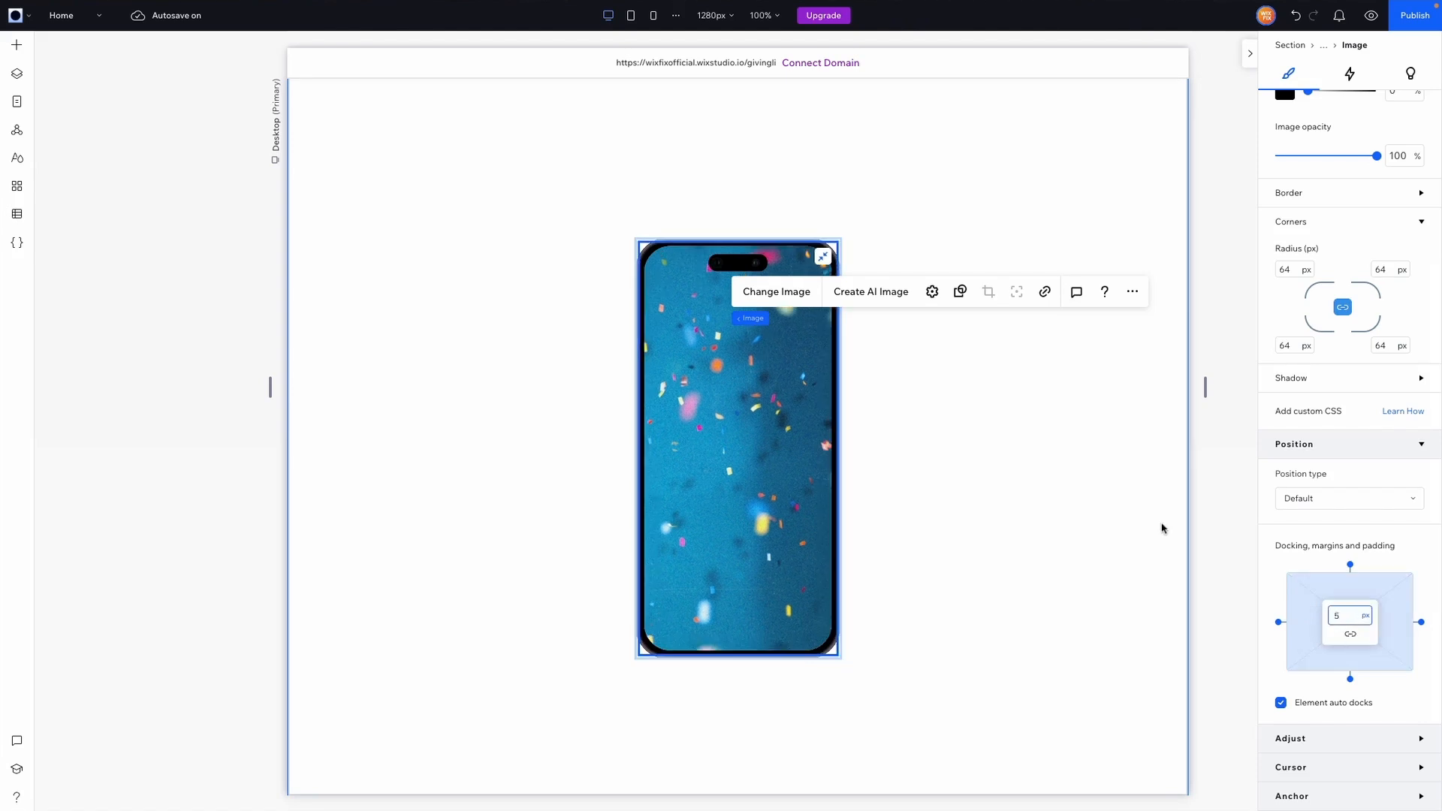
{"action": "left_click", "coordinate": [1037, 498]}
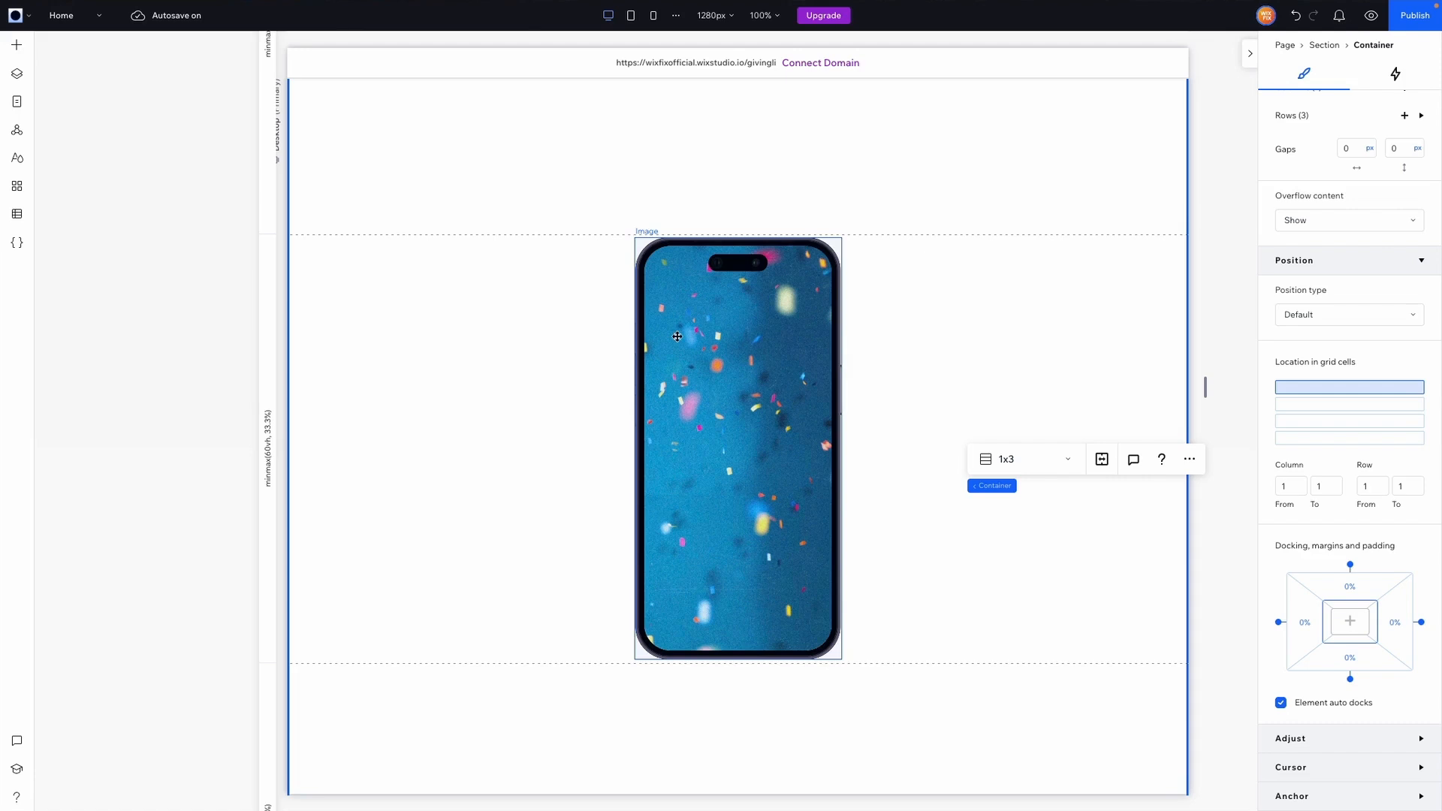
- Add Givingli App Top UI.webp from the site files to the phone's container, about 235 px wide, just below the phone's notch
{"action": "left_click", "coordinate": [16, 45]}
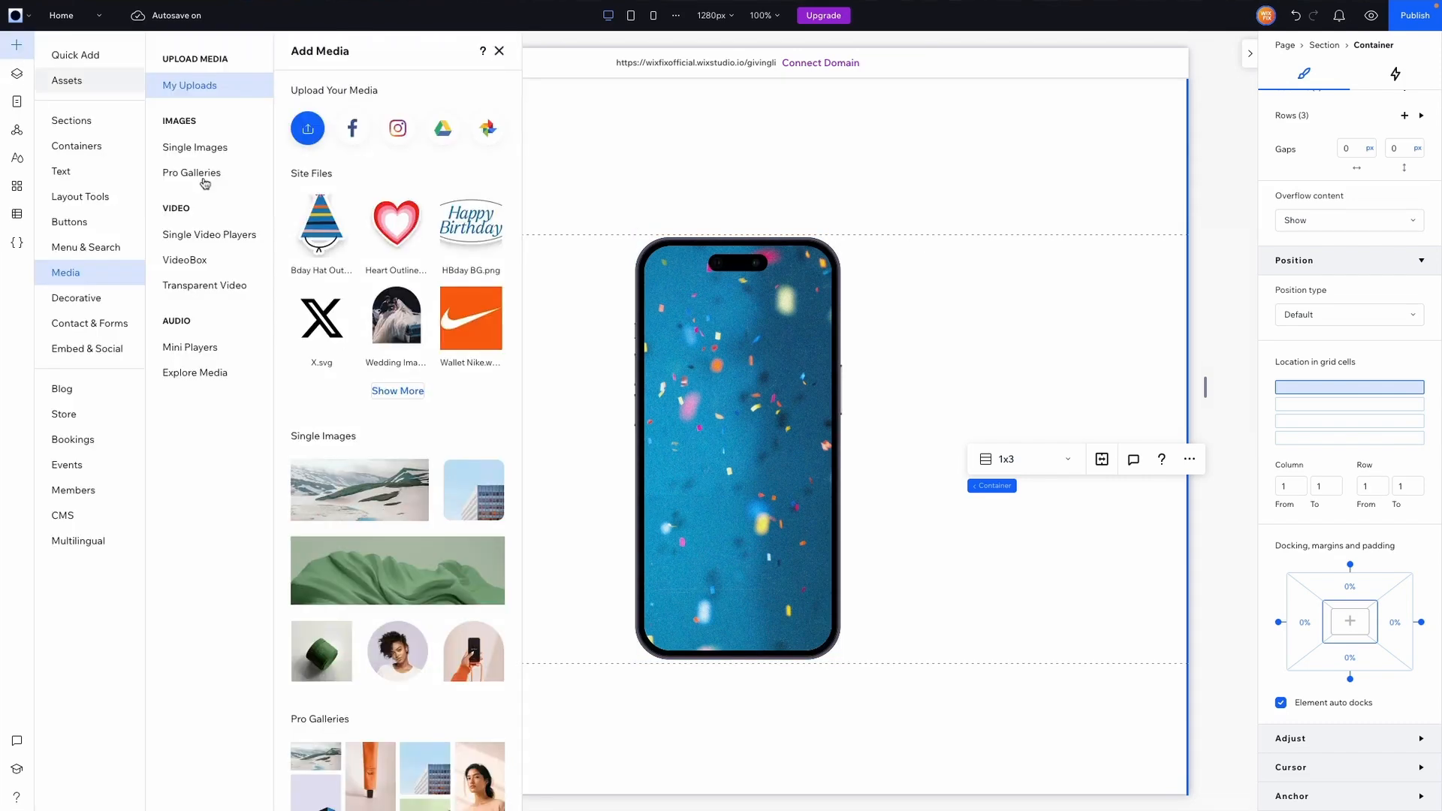
{"action": "left_click", "coordinate": [393, 391]}
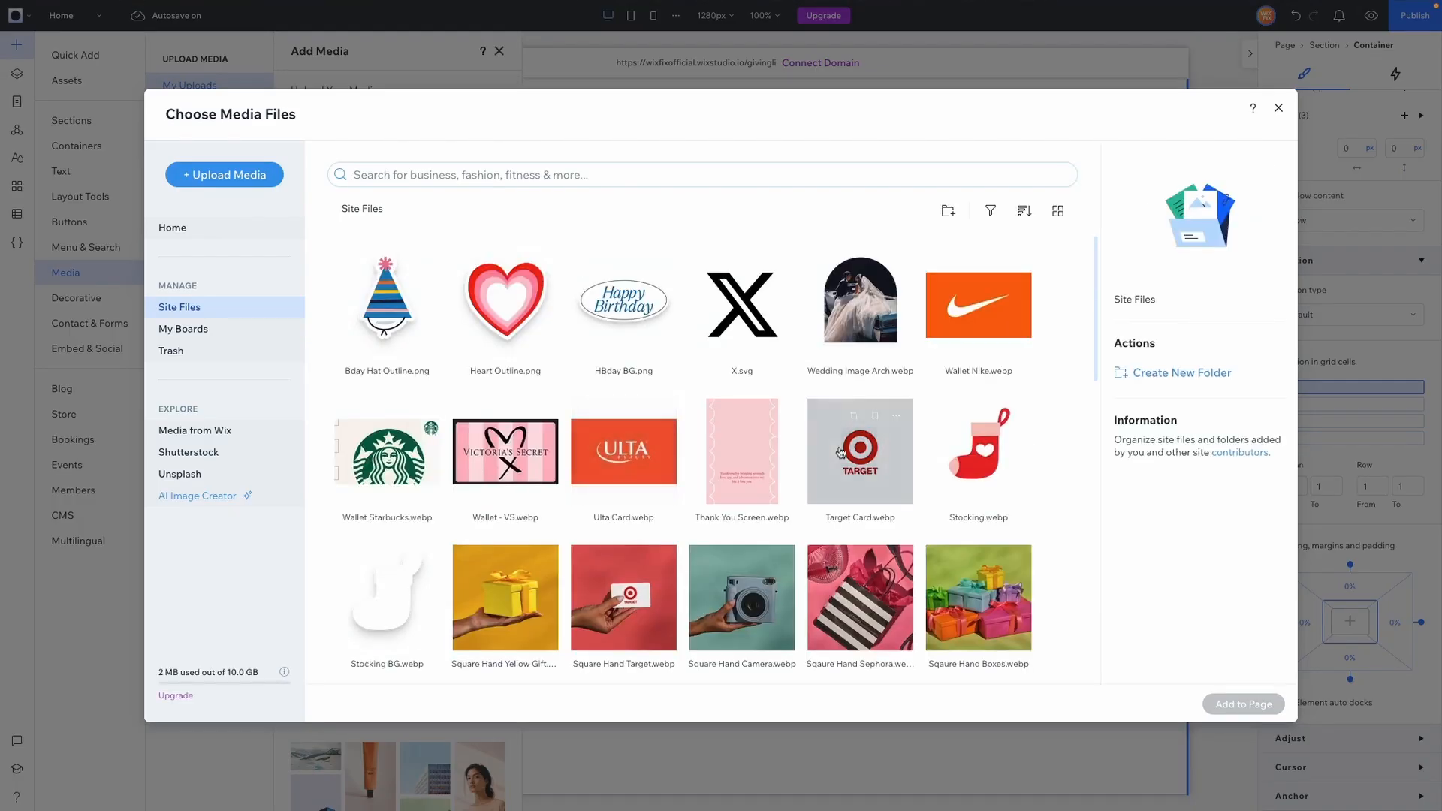
{"action": "scroll", "coordinate": [842, 453], "scroll_direction": "down", "scroll_amount": 2}
{"action": "scroll", "coordinate": [842, 452], "scroll_direction": "down", "scroll_amount": 5}
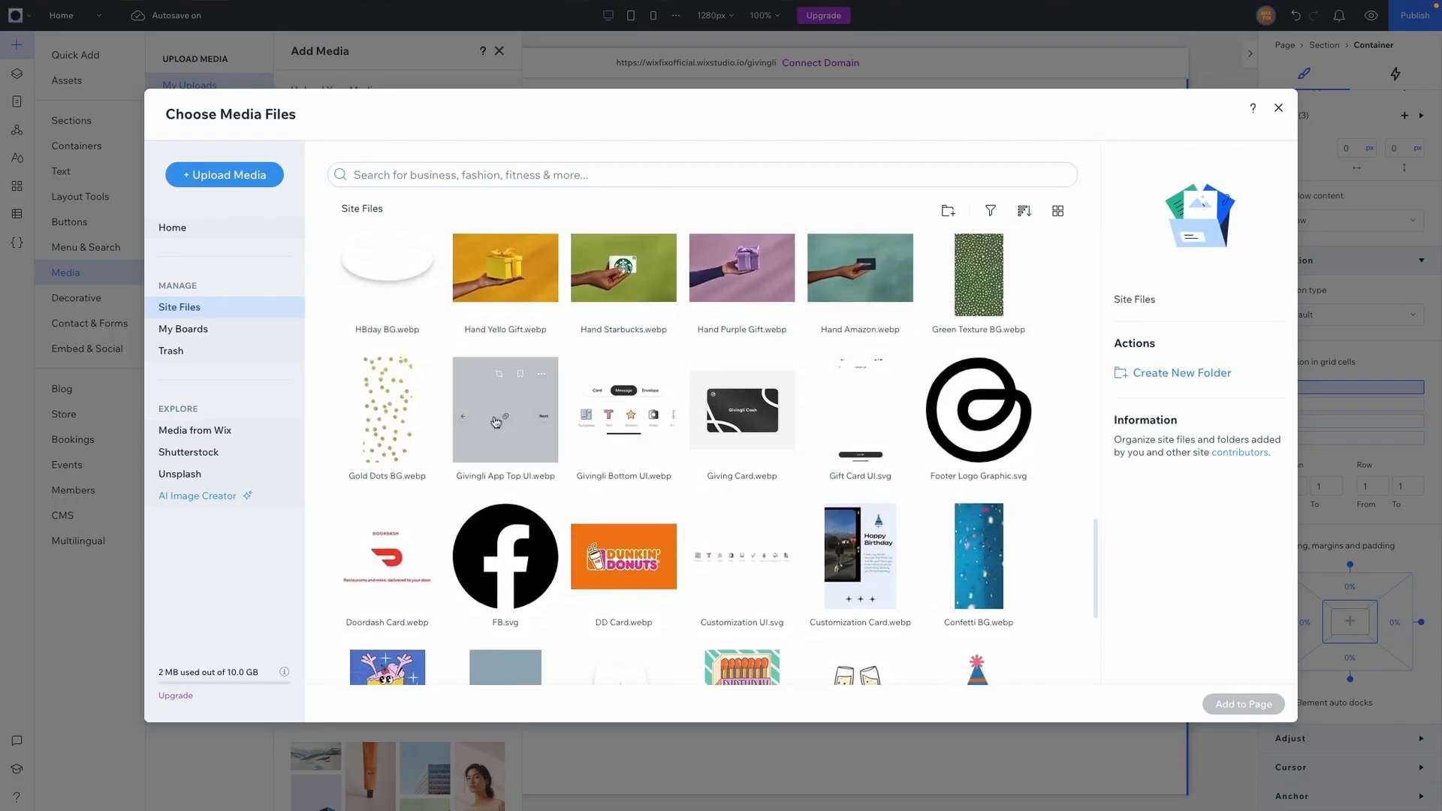
{"action": "left_click", "coordinate": [483, 424]}
{"action": "double_click", "coordinate": [483, 424]}
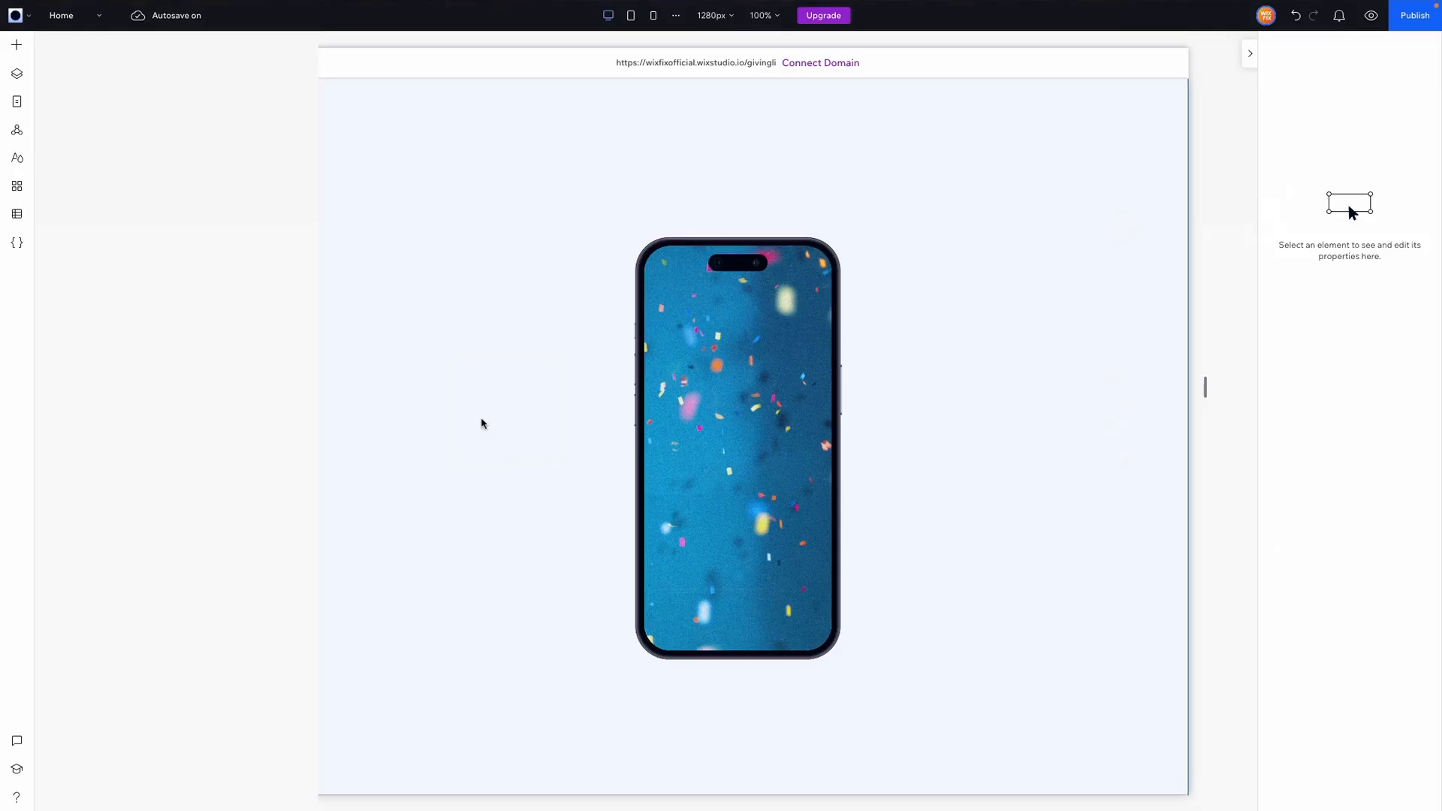
{"action": "left_click_drag", "start_coordinate": [1072, 386], "coordinate": [783, 296]}
{"action": "left_click_drag", "start_coordinate": [780, 289], "coordinate": [784, 283]}
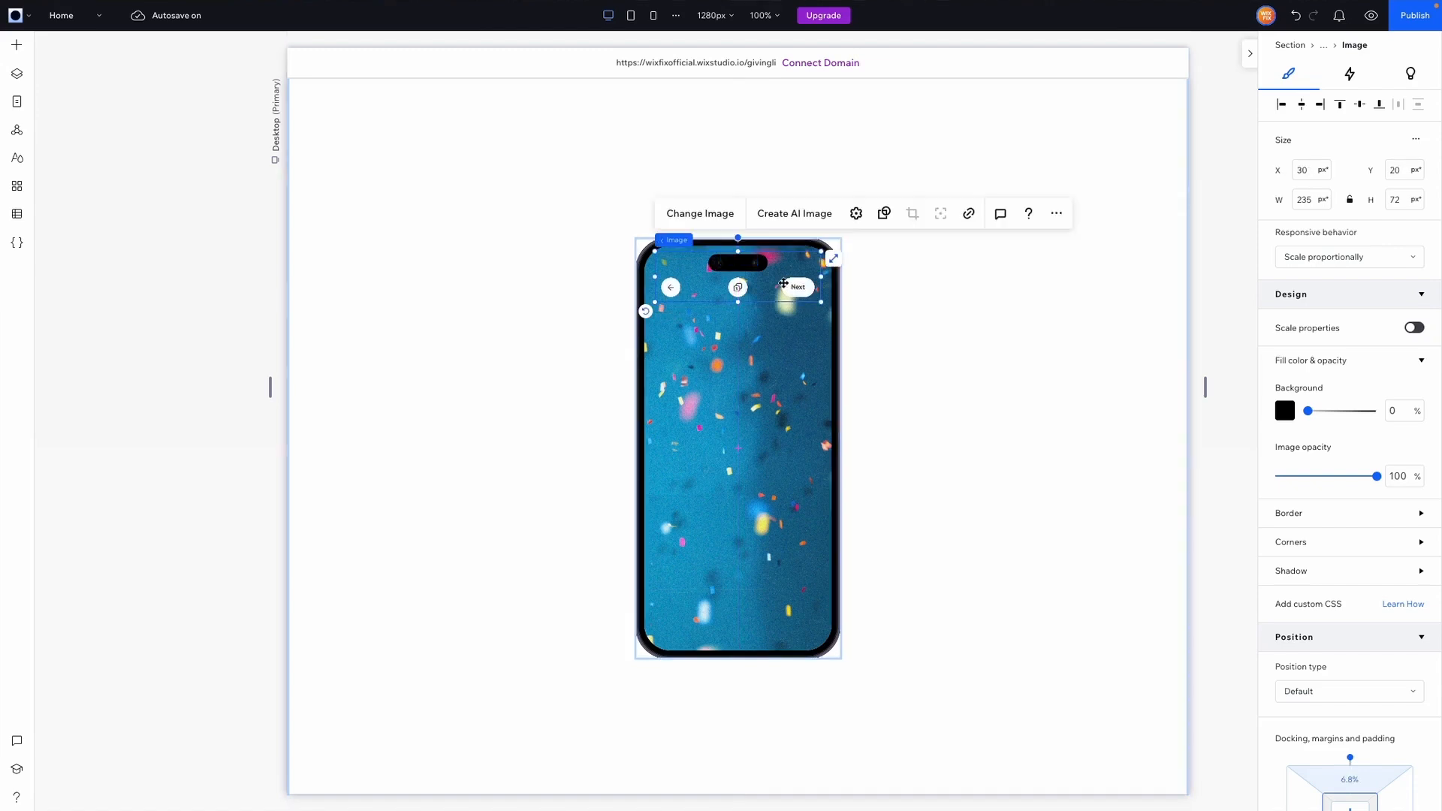
- Add Givingli Bottom UI.webp from the site files to the lower part of the phone screen, resized to about 273 px wide
{"action": "left_click", "coordinate": [17, 45]}
{"action": "left_click", "coordinate": [309, 129]}
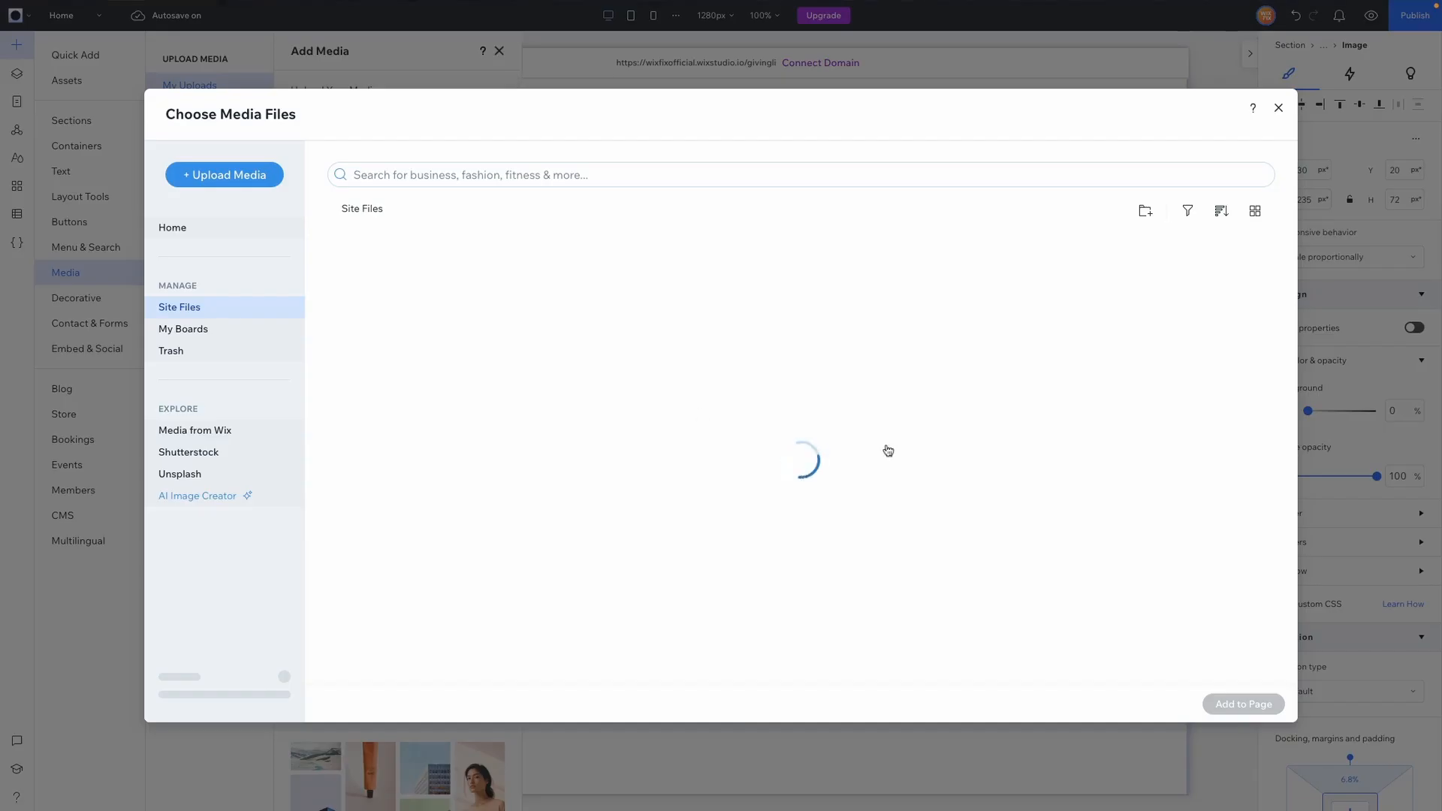
{"action": "scroll", "coordinate": [889, 451], "scroll_direction": "down", "scroll_amount": 5}
{"action": "key", "text": "Escape"}
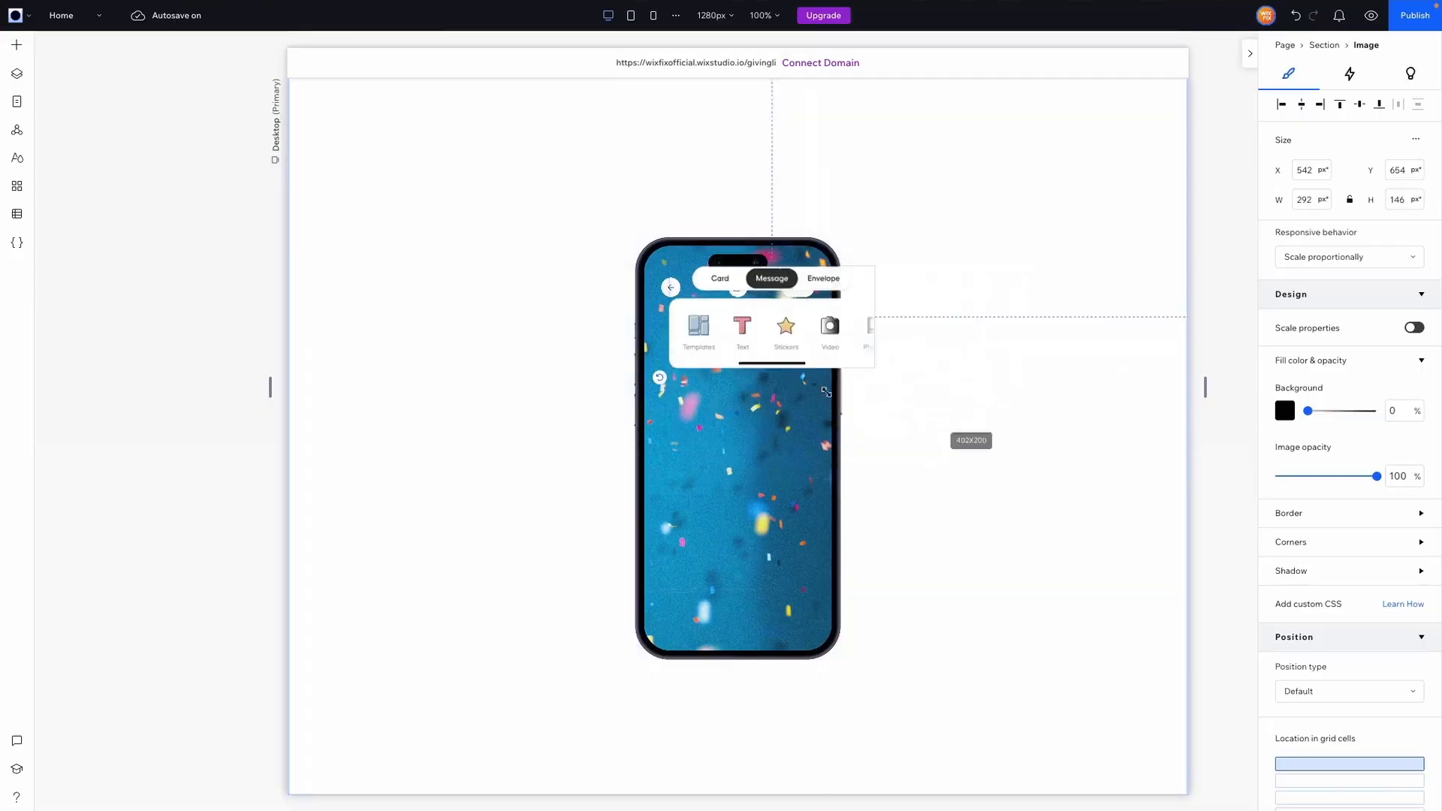
{"action": "left_click_drag", "start_coordinate": [756, 324], "coordinate": [742, 611]}
{"action": "left_click_drag", "start_coordinate": [655, 553], "coordinate": [641, 544]}
{"action": "left_click_drag", "start_coordinate": [824, 636], "coordinate": [834, 640]}
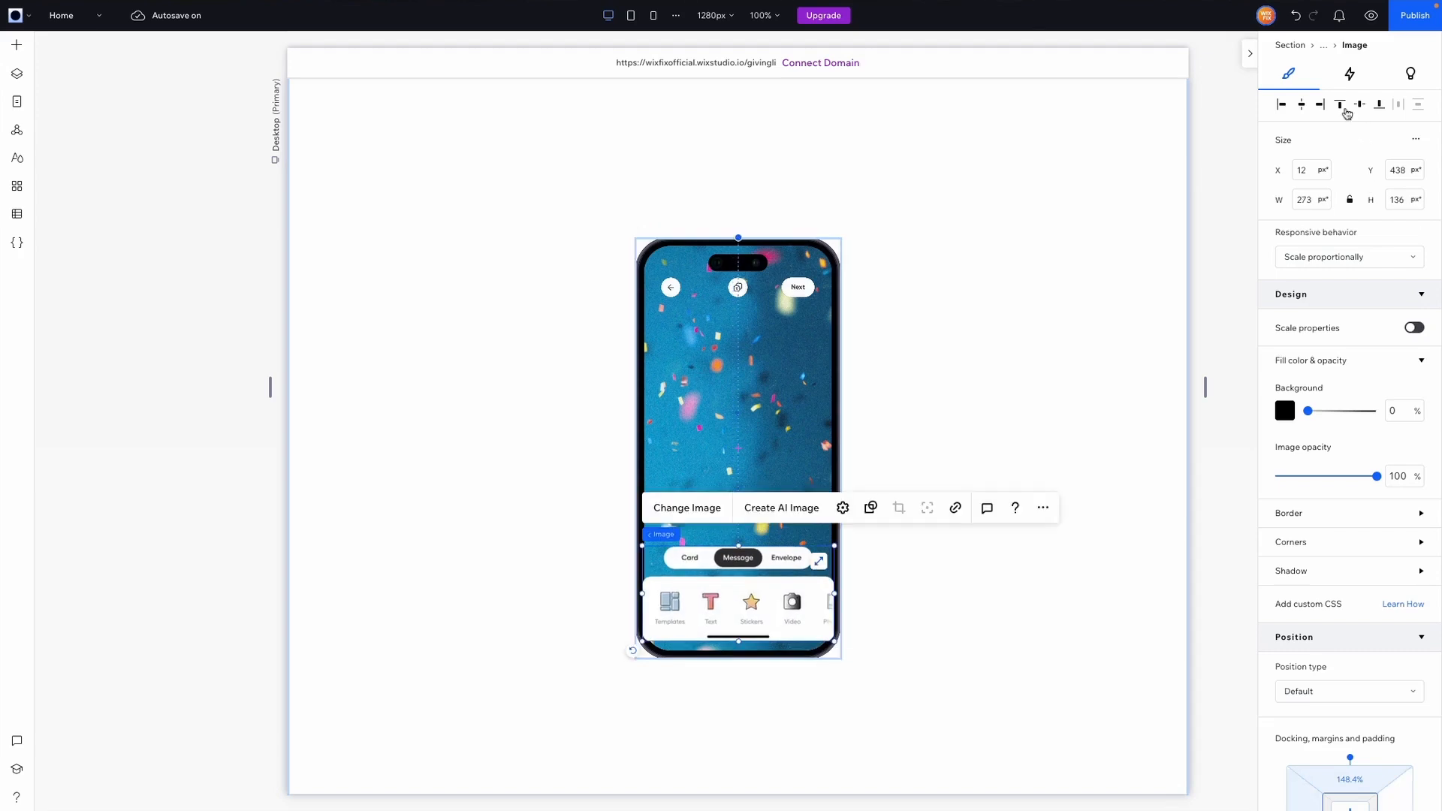
- Align the Givingli Bottom UI image to the bottom of the phone's container with a 10 px bottom margin
{"action": "left_click", "coordinate": [1379, 105]}
{"action": "scroll", "coordinate": [1350, 525], "scroll_direction": "down", "scroll_amount": 3}
{"action": "left_click", "coordinate": [1351, 666]}
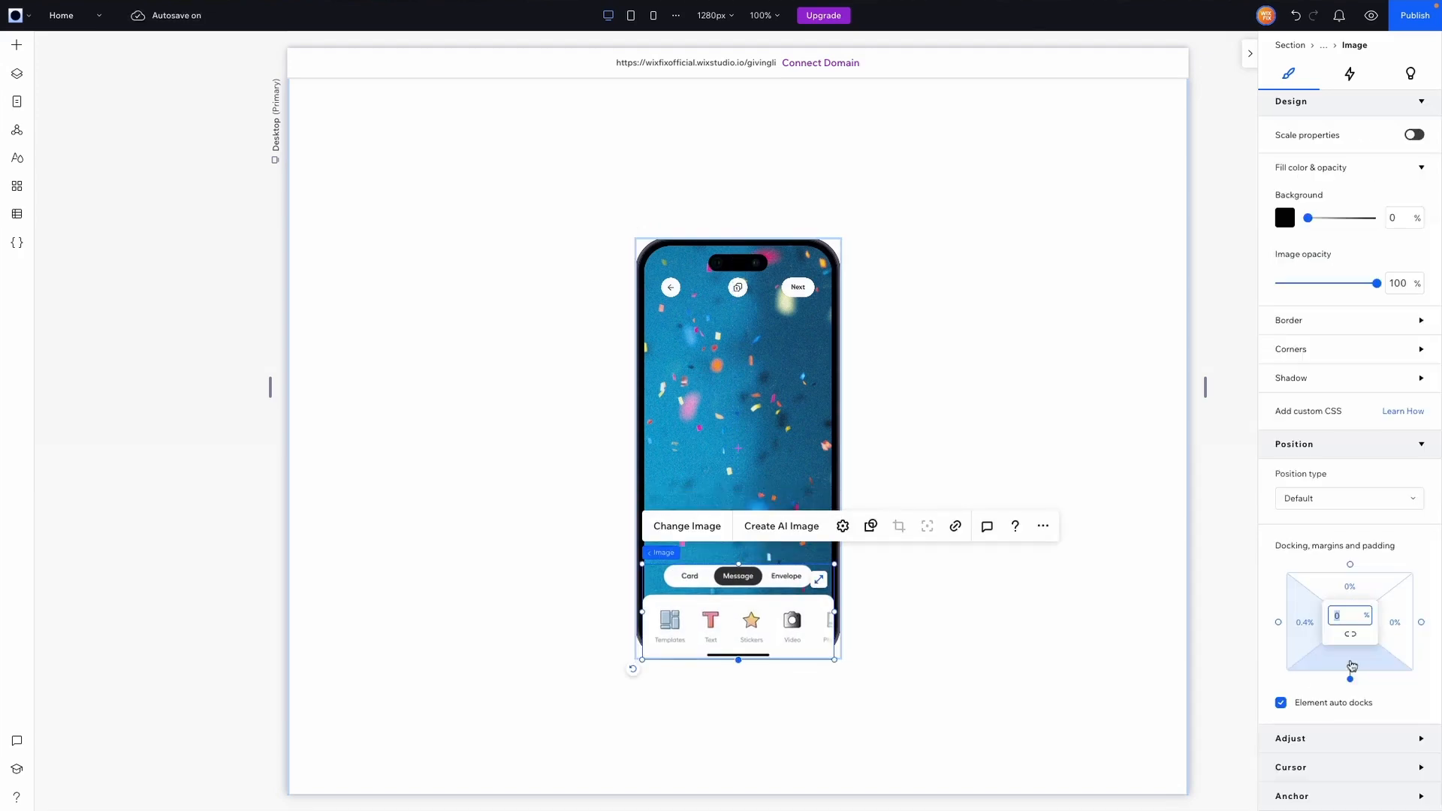
{"action": "key", "text": "Return"}
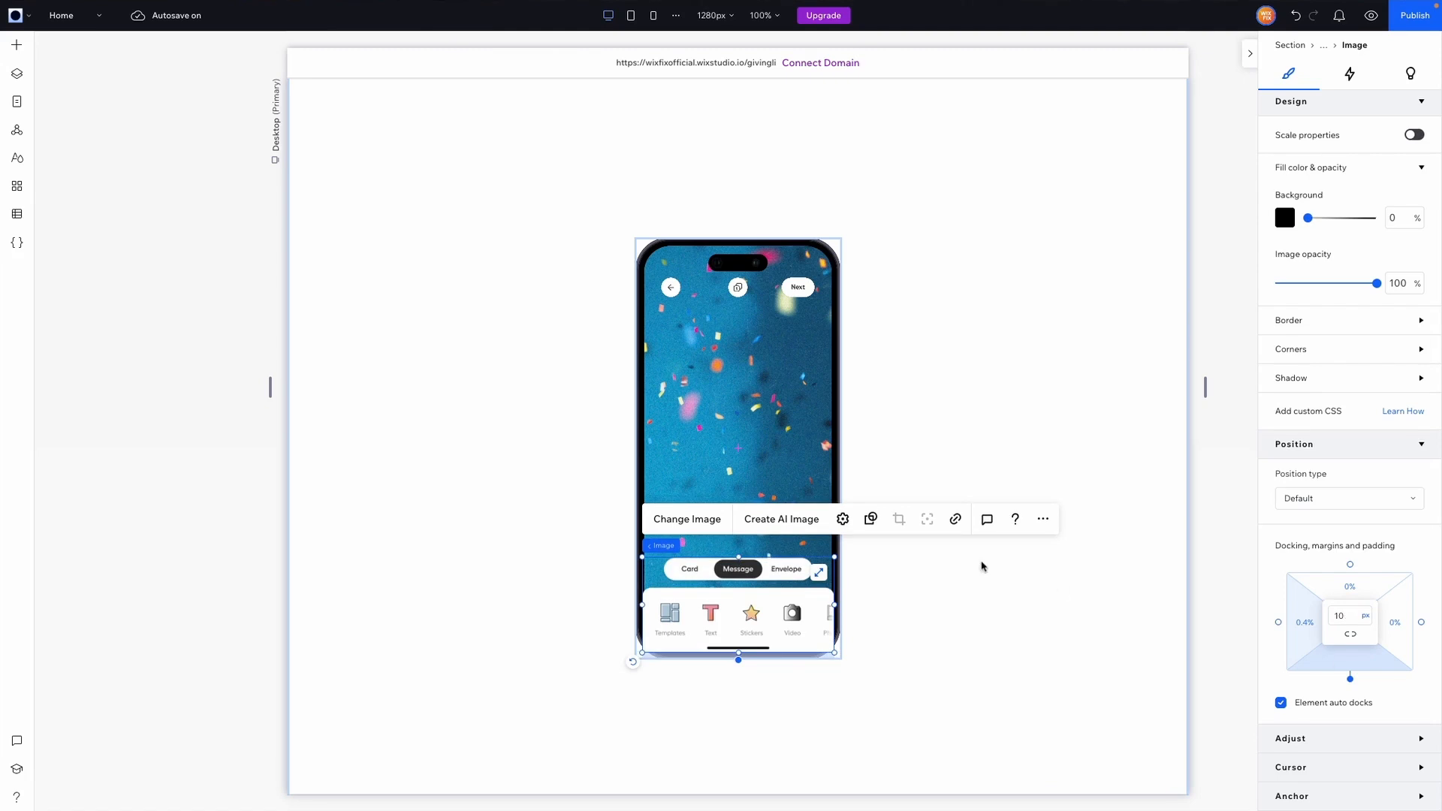
- Move the phone frame image above all other images in the phone container's layer order
{"action": "left_click", "coordinate": [17, 73]}
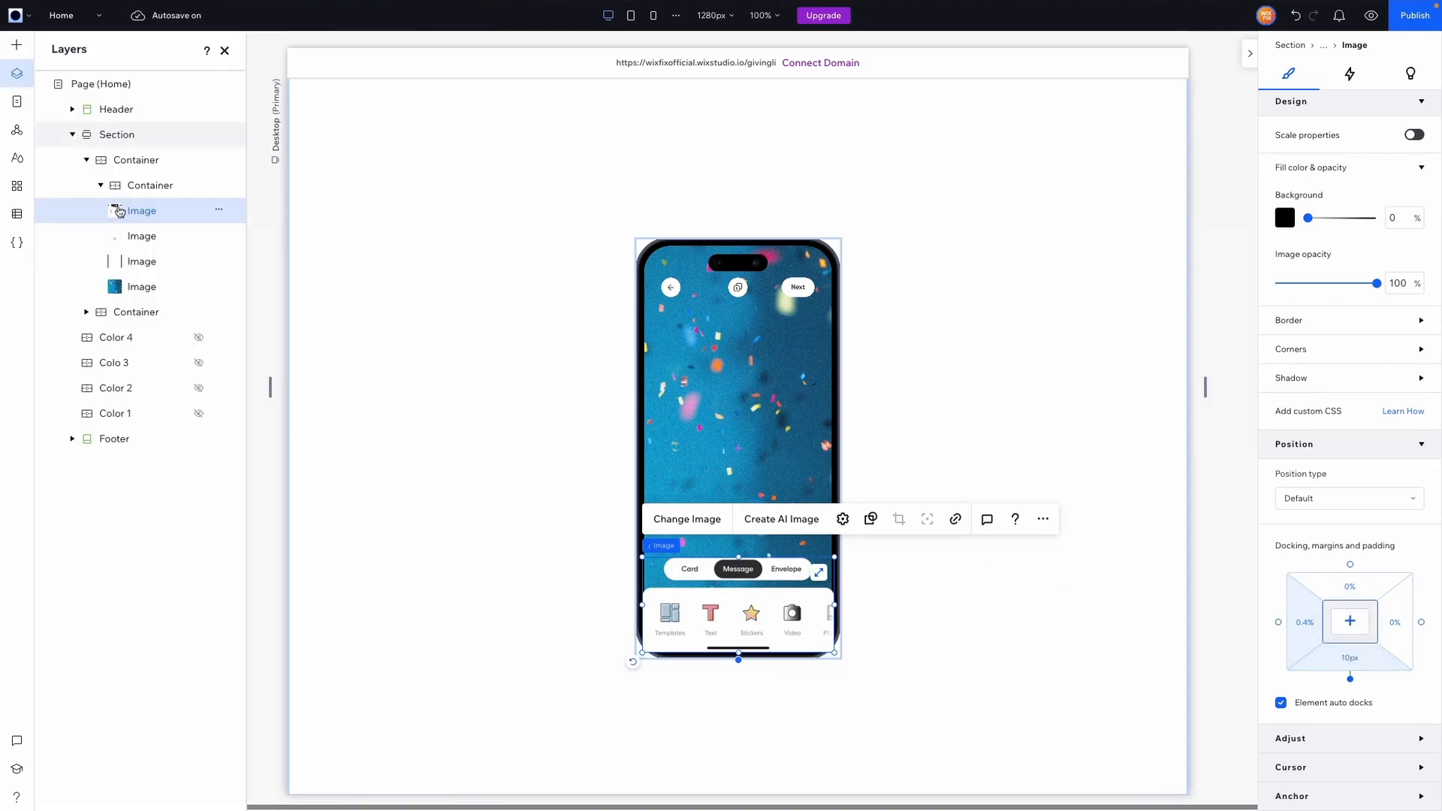
{"action": "left_click_drag", "start_coordinate": [133, 270], "coordinate": [133, 211]}
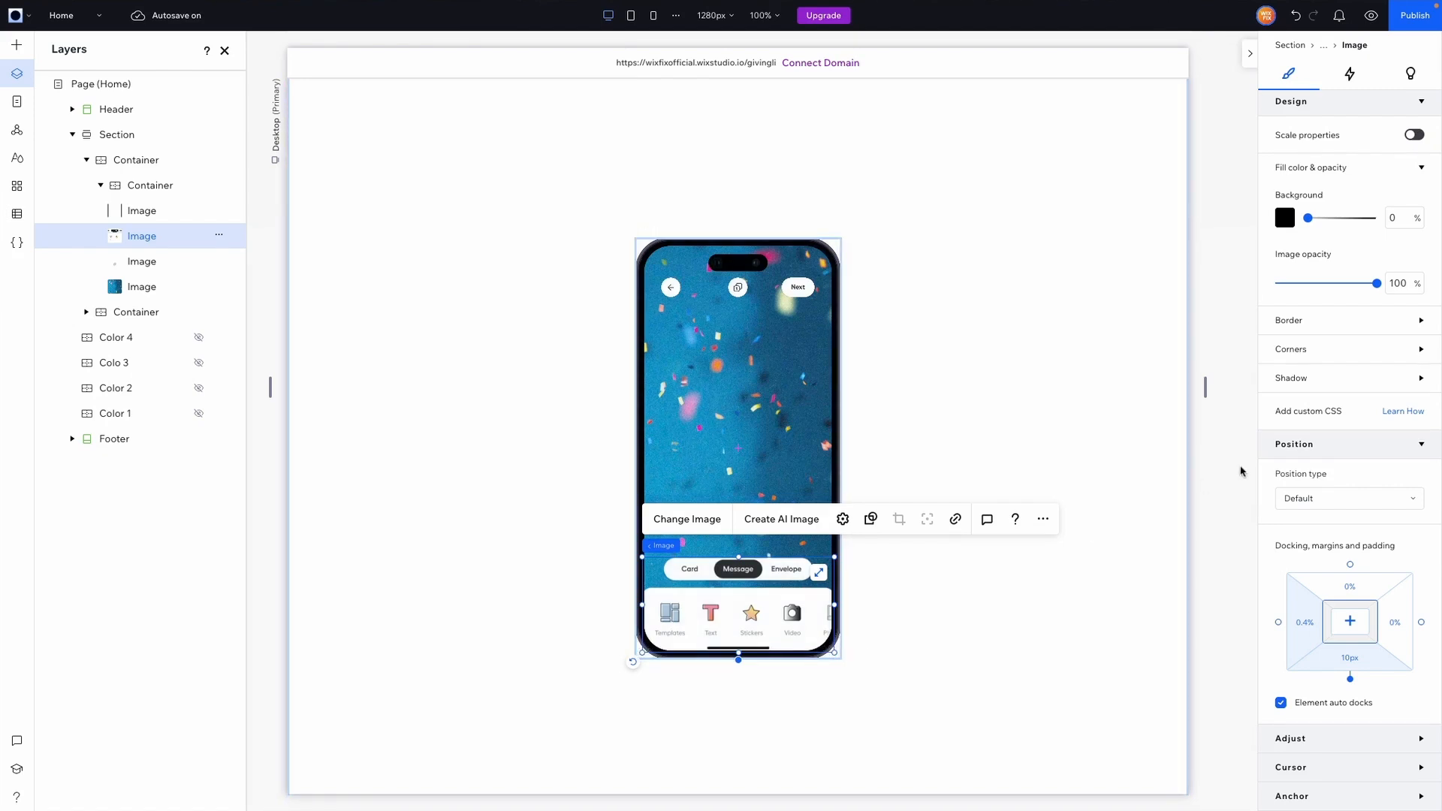
- Unlink the Bottom UI image's corner radii and round its two lower corners to 64 px
{"action": "left_click", "coordinate": [1292, 350]}
{"action": "left_click", "coordinate": [1343, 435]}
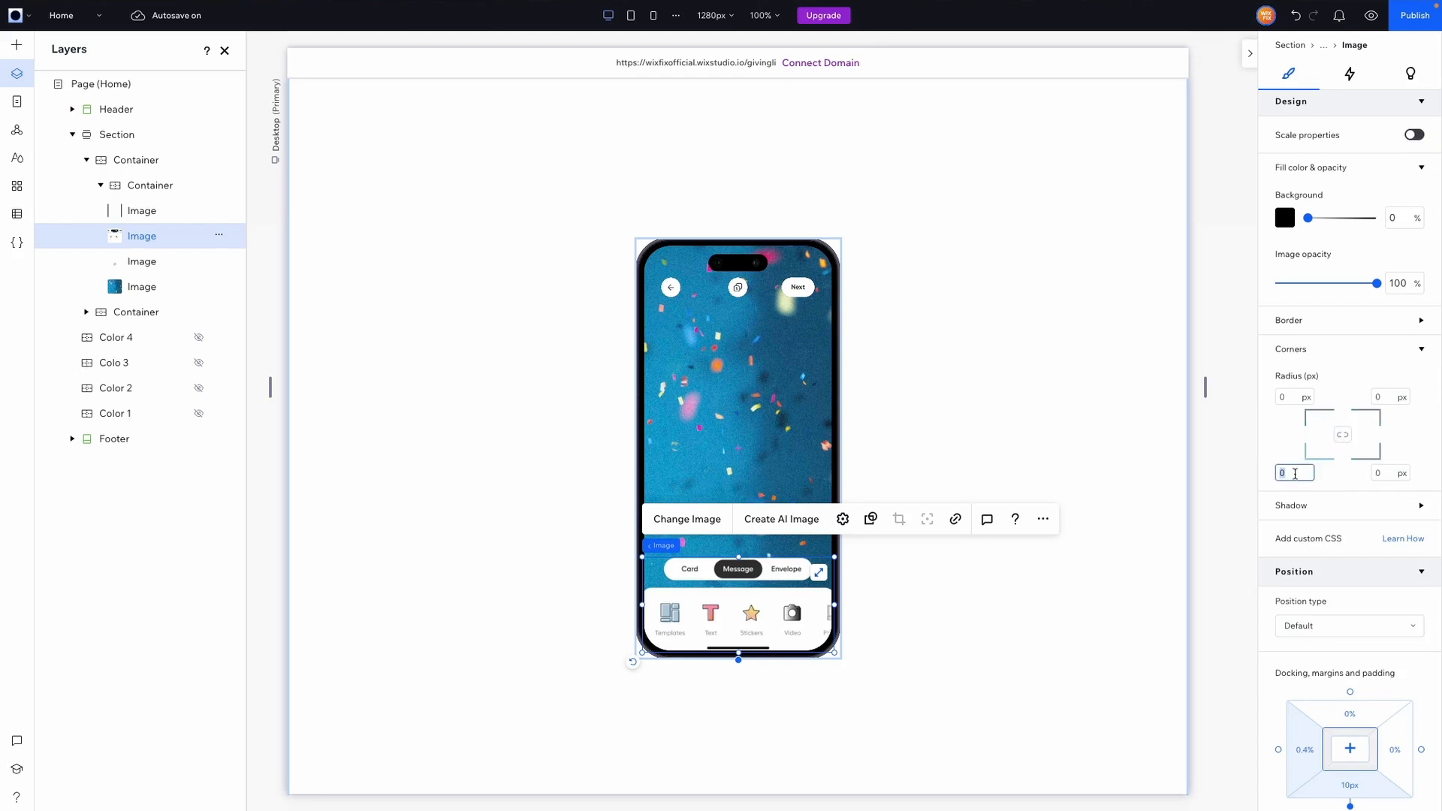
{"action": "type", "text": "64"}
{"action": "key", "text": "Tab"}
{"action": "left_click", "coordinate": [1293, 472]}
{"action": "key", "text": "Return"}
{"action": "left_click", "coordinate": [1082, 647]}
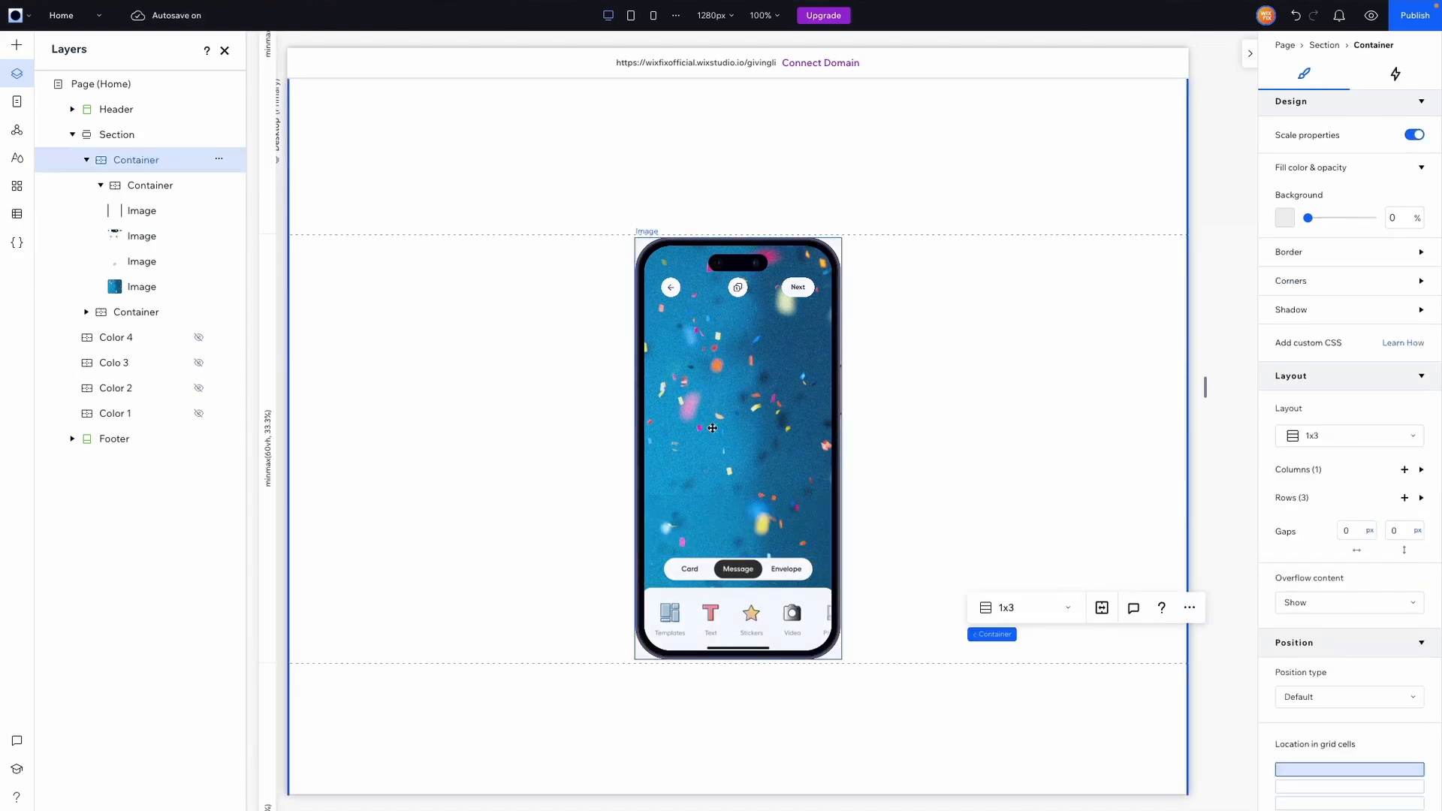
- Add Happy Bday BG.webp from the site files to the phone screen, about 226 by 333 px, centred horizontally between the top and bottom UI
{"action": "left_click", "coordinate": [16, 45]}
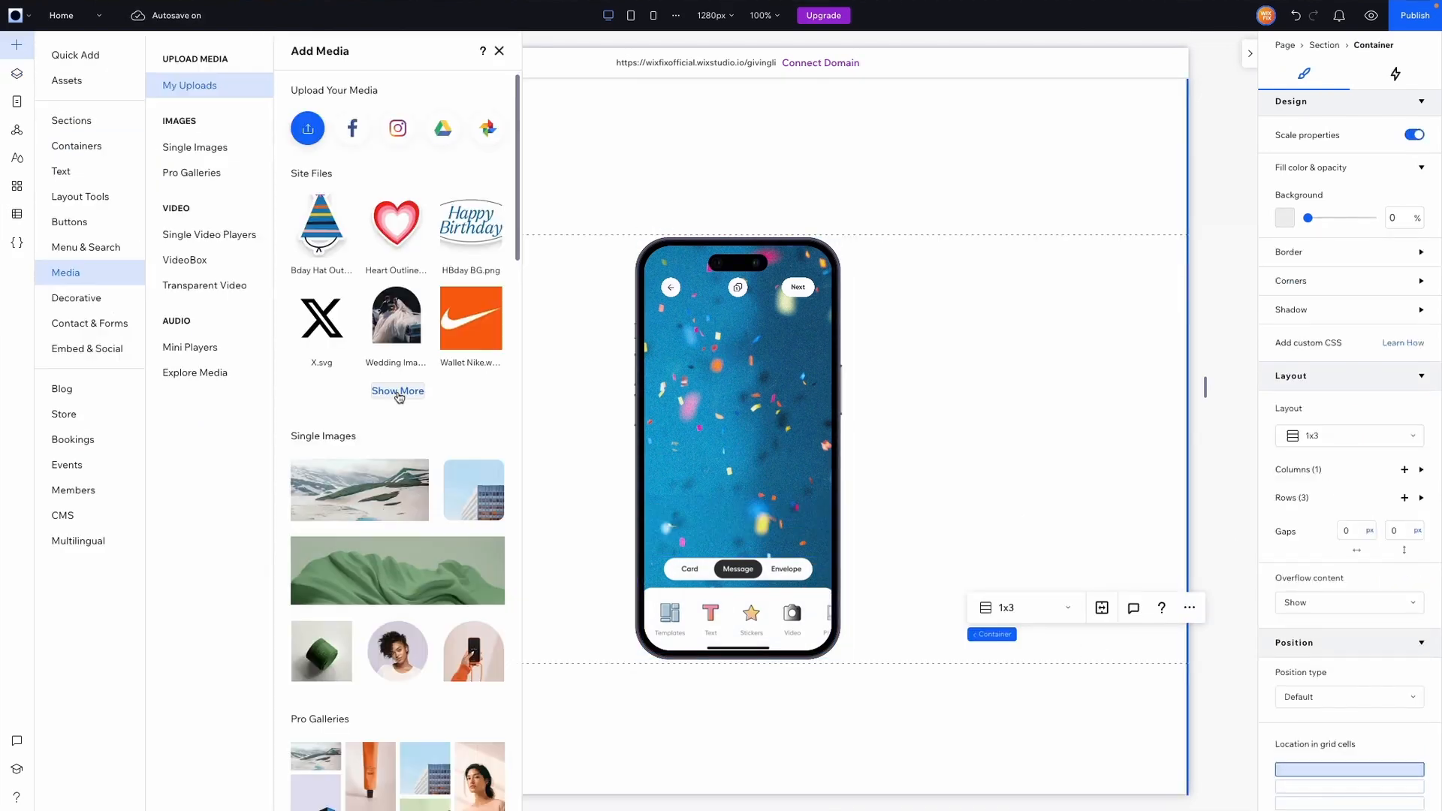
{"action": "left_click", "coordinate": [398, 391]}
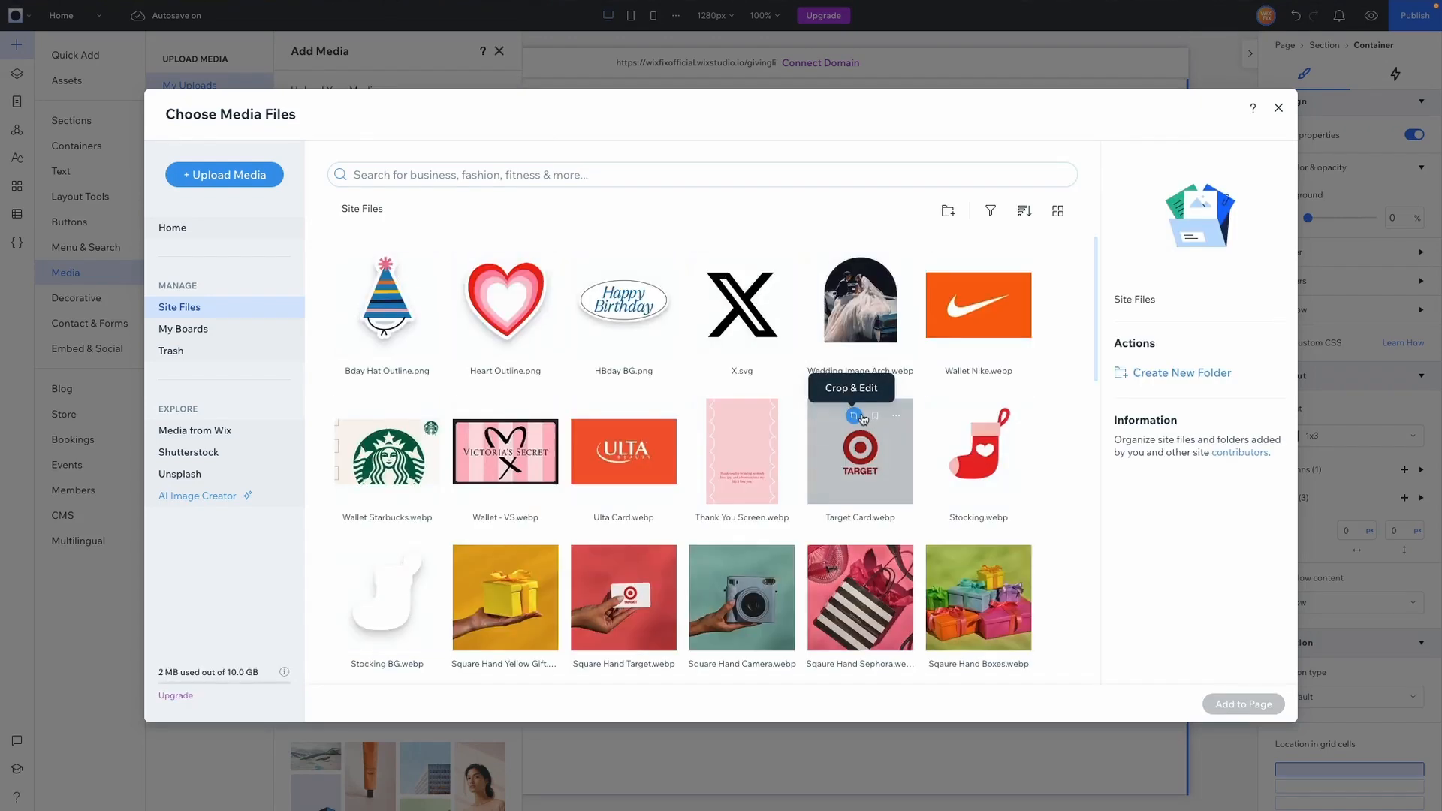
{"action": "scroll", "coordinate": [863, 419], "scroll_direction": "down", "scroll_amount": 10}
{"action": "double_click", "coordinate": [979, 417]}
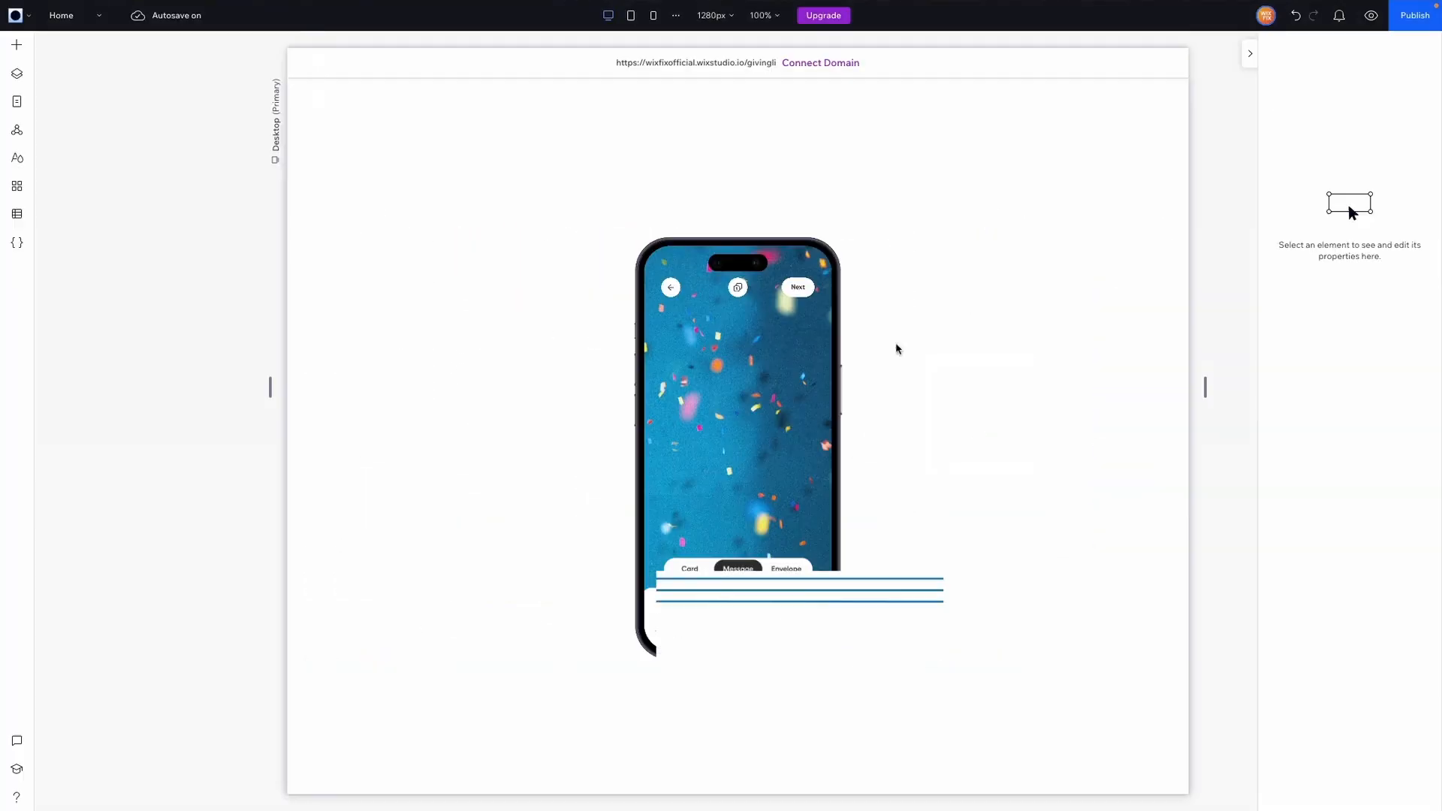
{"action": "left_click_drag", "start_coordinate": [1082, 682], "coordinate": [905, 421]}
{"action": "left_click_drag", "start_coordinate": [884, 323], "coordinate": [745, 378]}
{"action": "left_click_drag", "start_coordinate": [766, 478], "coordinate": [829, 542]}
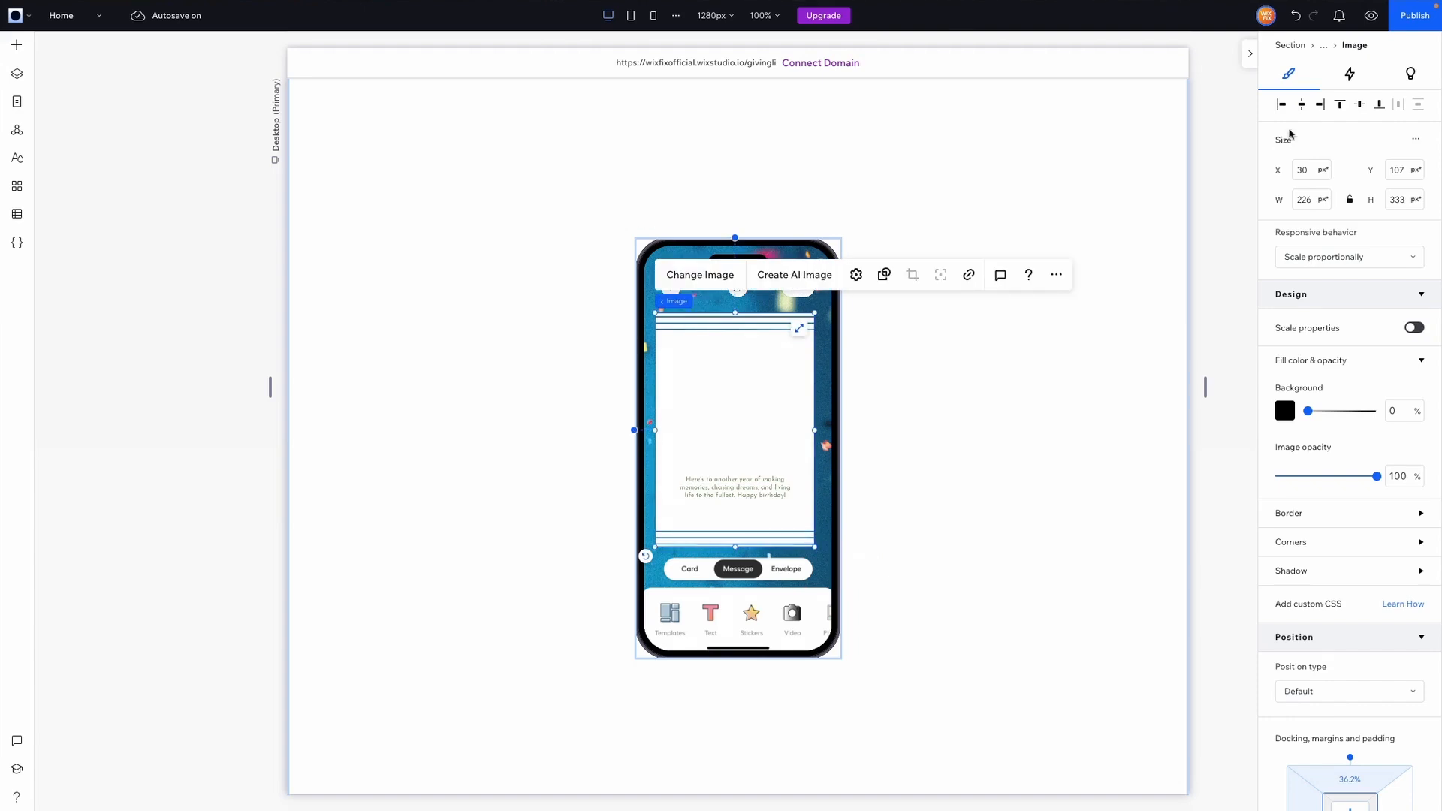
{"action": "left_click", "coordinate": [538, 473]}
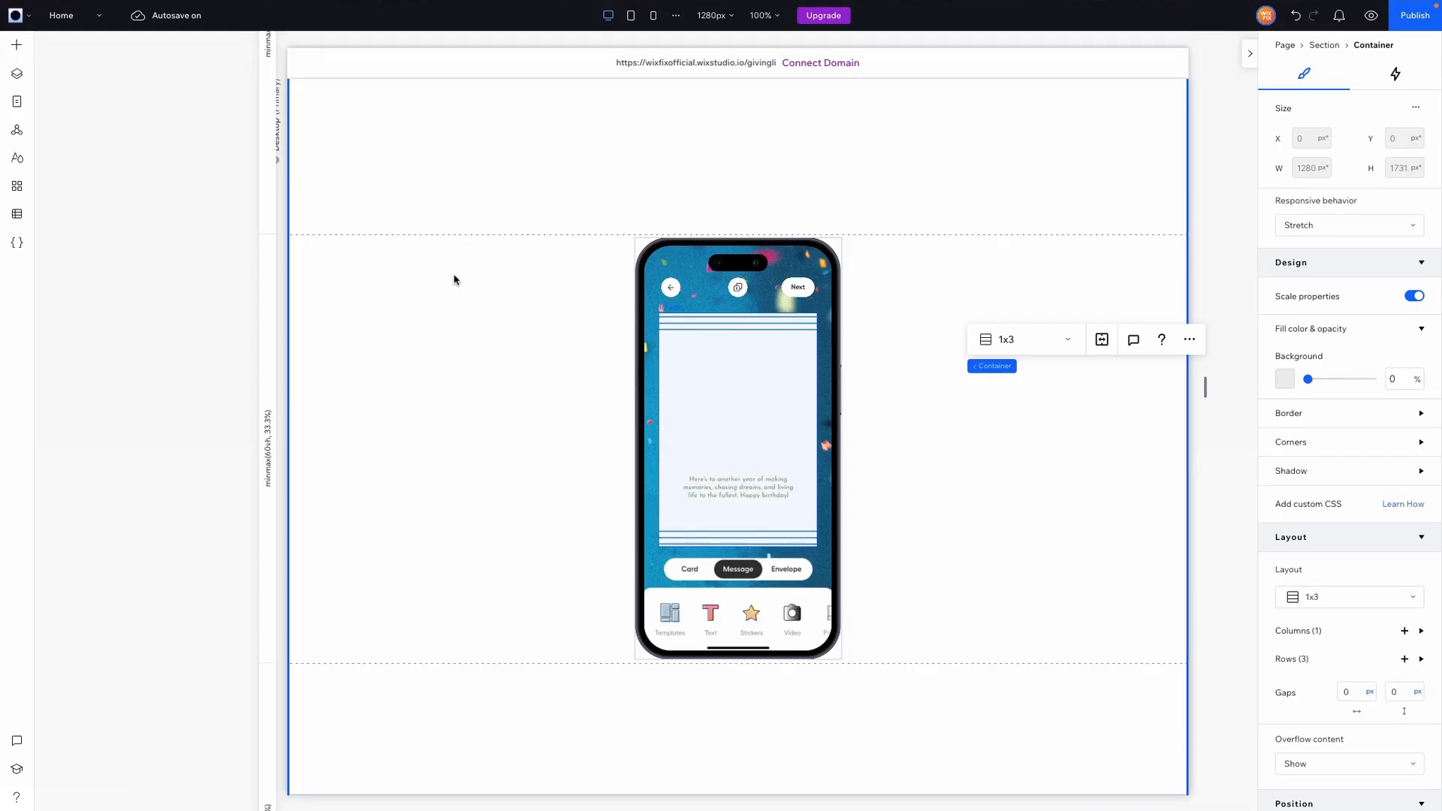
- Add Bday Hat Outline.png from the site files, shrink it to about 79 px wide and centre it horizontally over the birthday card
{"action": "left_click", "coordinate": [19, 49]}
{"action": "left_click_drag", "start_coordinate": [318, 226], "coordinate": [503, 428]}
{"action": "left_click", "coordinate": [572, 507]}
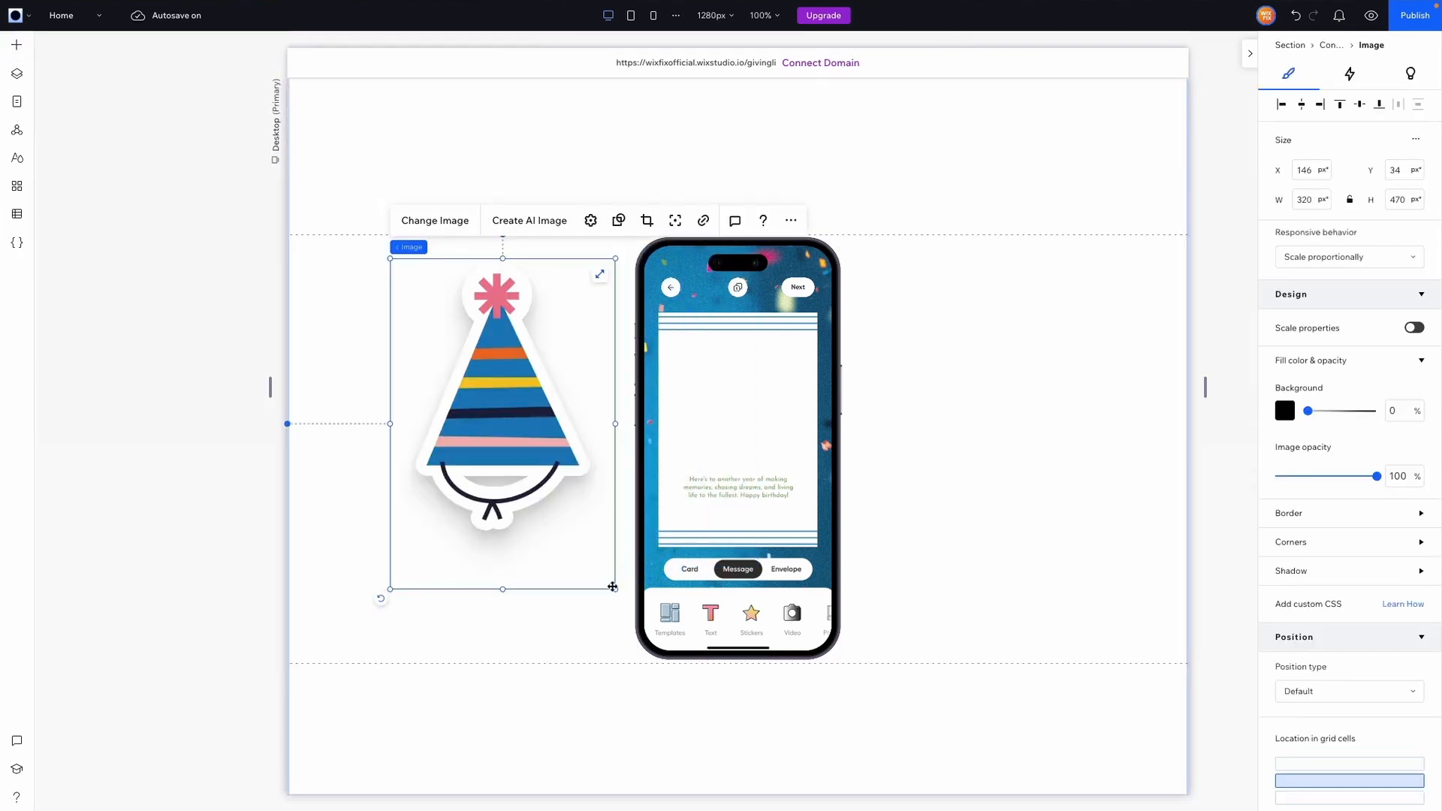
{"action": "left_click_drag", "start_coordinate": [615, 590], "coordinate": [572, 380]}
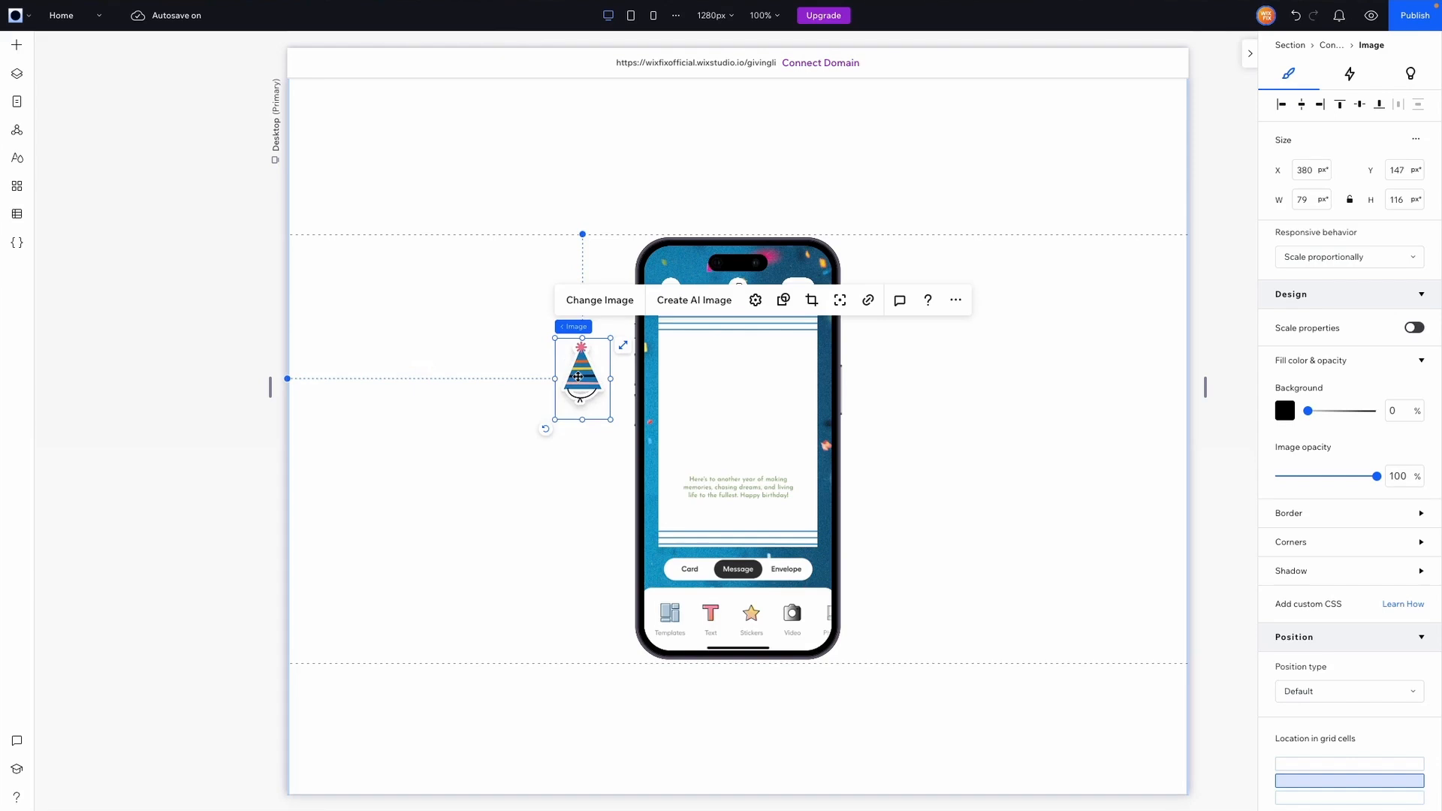
{"action": "left_click", "coordinate": [1302, 105]}
{"action": "left_click", "coordinate": [1000, 441]}
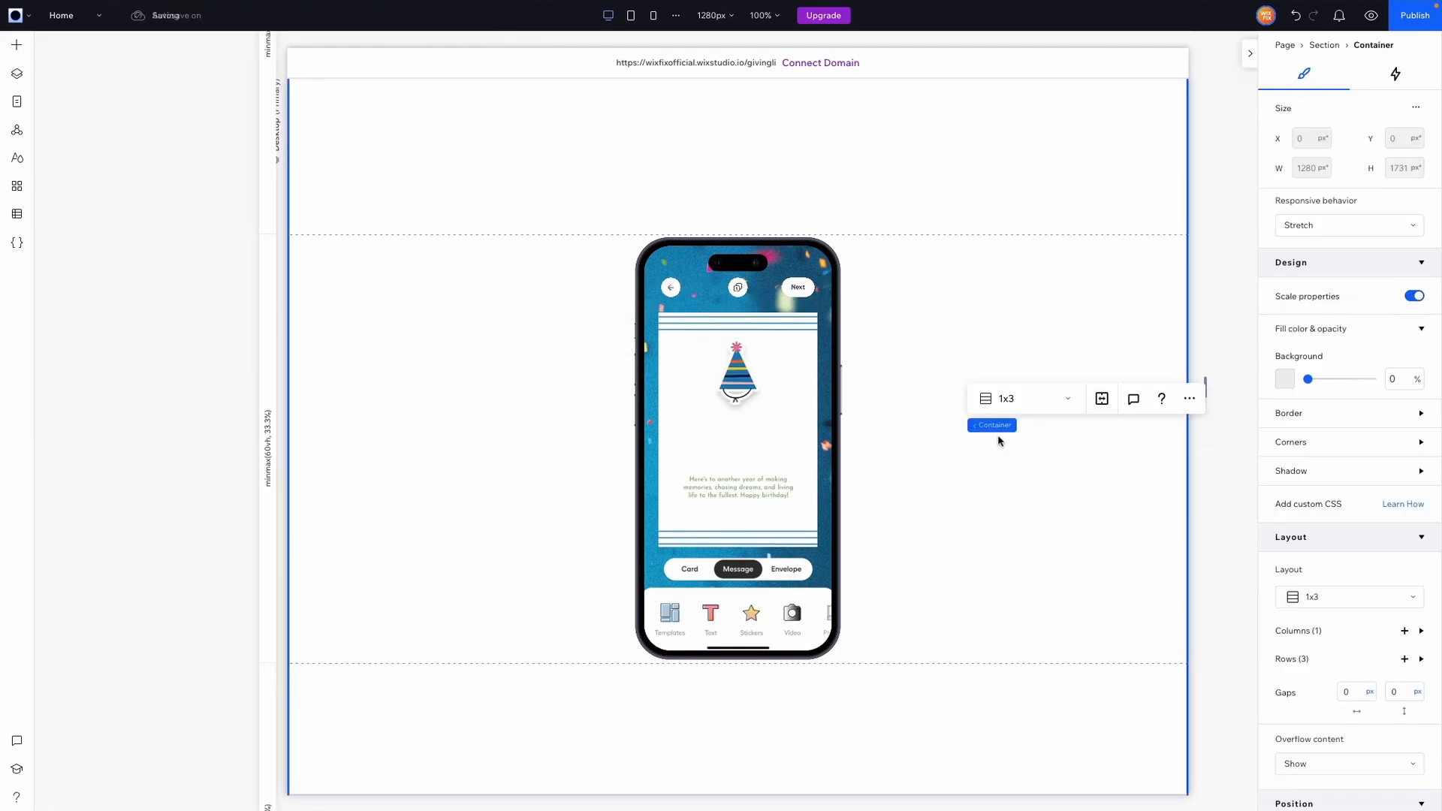
- Add HBday BG.png from the site files, shrink it slightly and centre it horizontally on the birthday card between the hat and message
{"action": "left_click", "coordinate": [17, 44]}
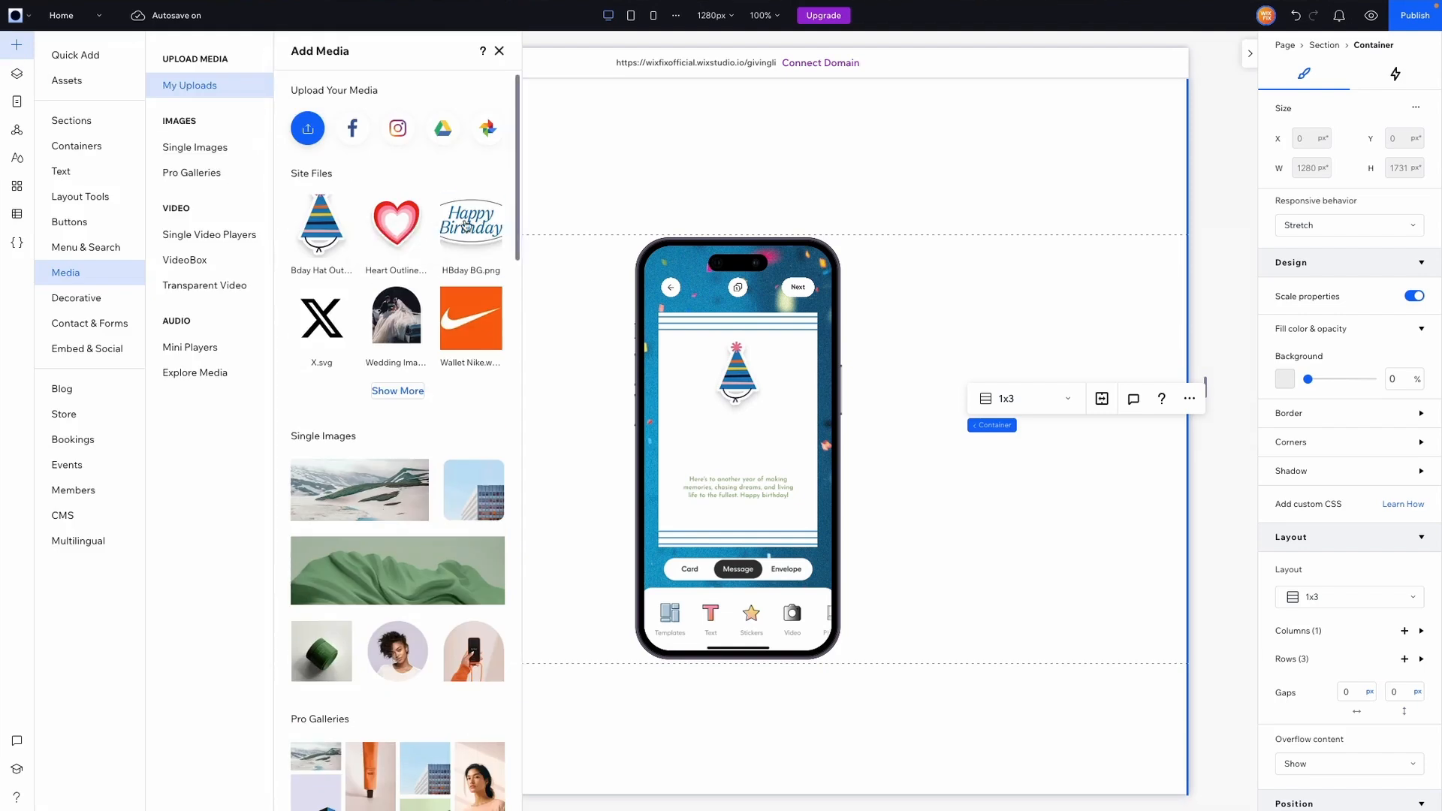
{"action": "left_click_drag", "start_coordinate": [473, 229], "coordinate": [465, 223]}
{"action": "left_click_drag", "start_coordinate": [800, 580], "coordinate": [945, 449]}
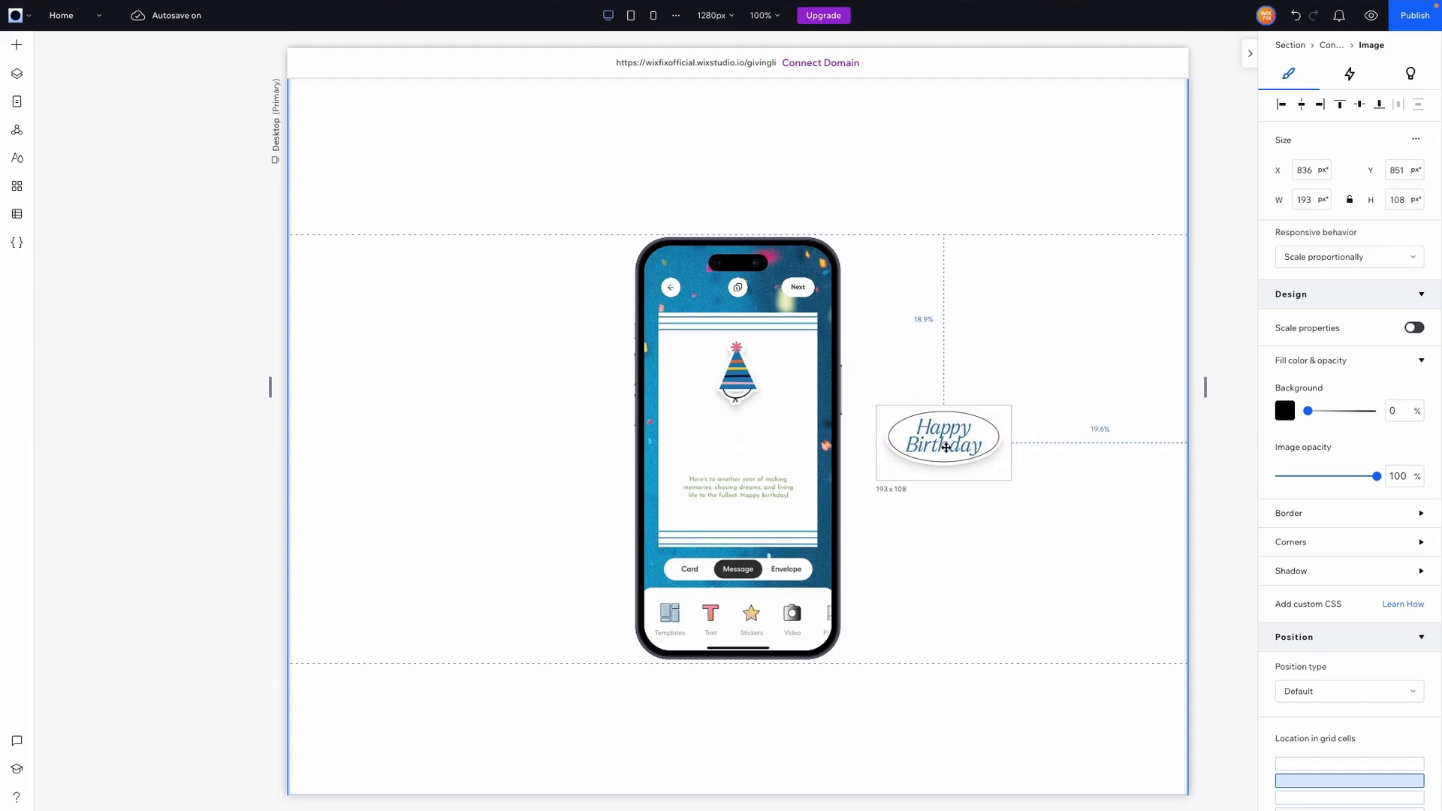
{"action": "left_click_drag", "start_coordinate": [945, 448], "coordinate": [946, 448]}
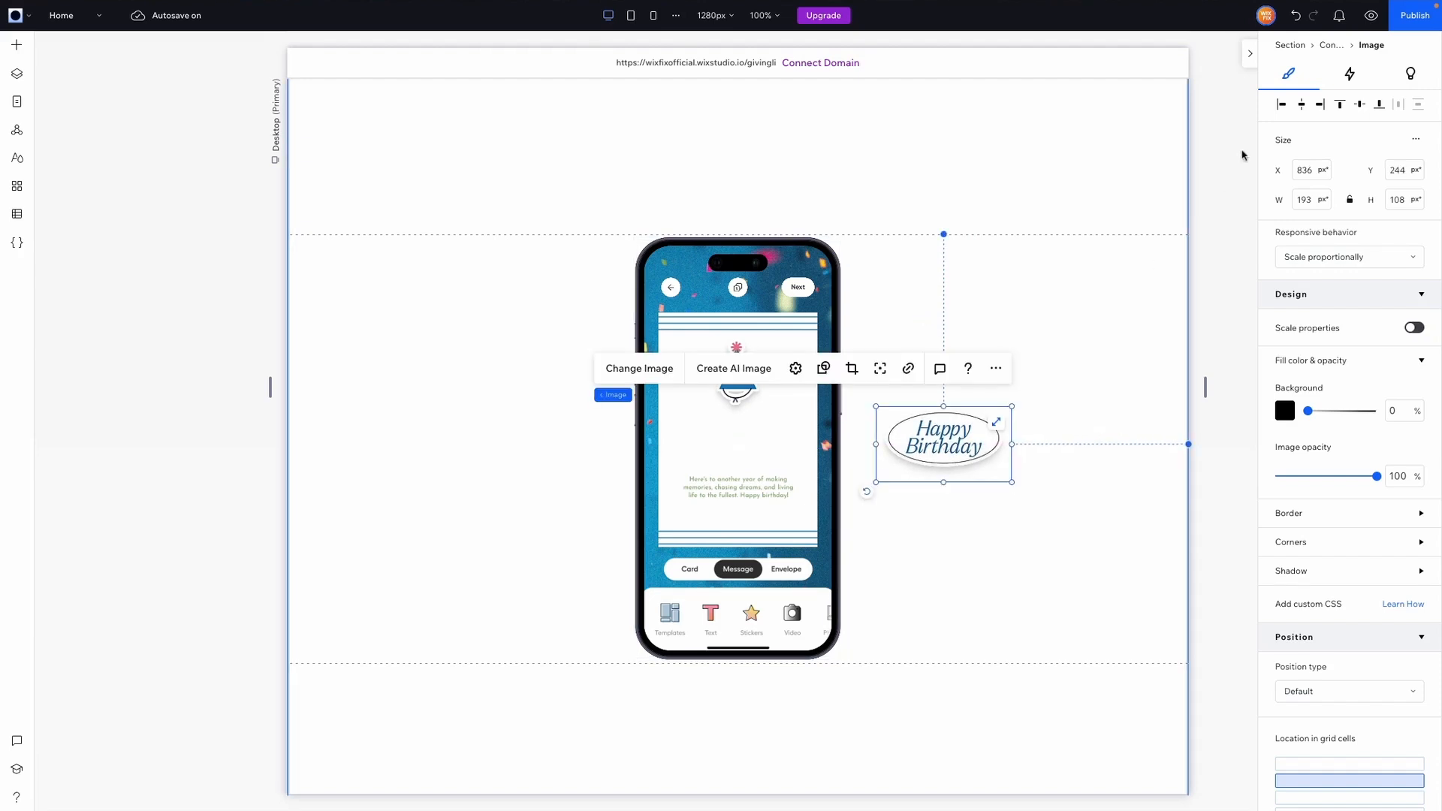
{"action": "left_click", "coordinate": [1306, 105]}
{"action": "left_click", "coordinate": [1060, 486]}
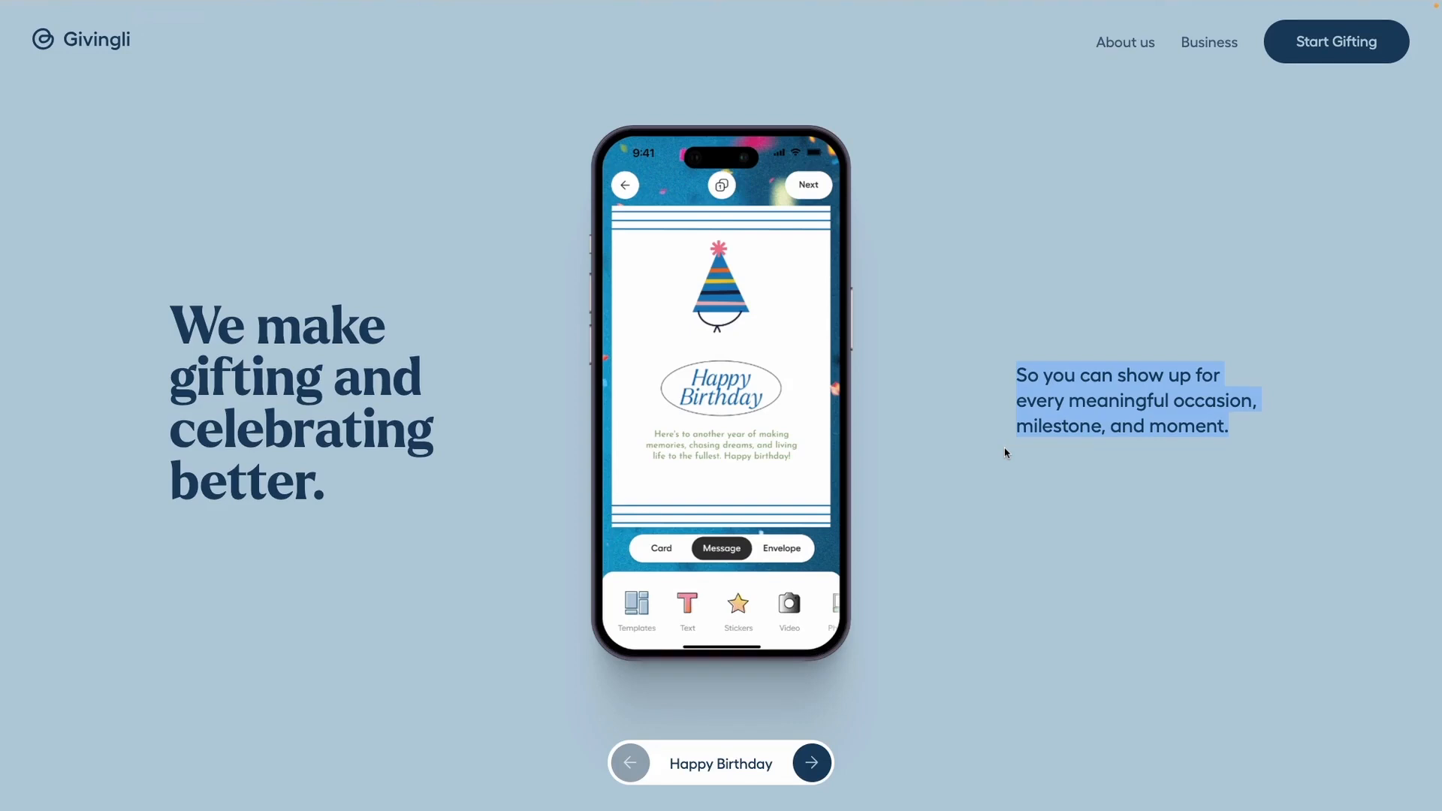
- Examine how the reference Givingli website moves from its hero to the phone section, and the texts on either side of the phone
{"action": "scroll", "coordinate": [1006, 451], "scroll_direction": "up", "scroll_amount": 5}
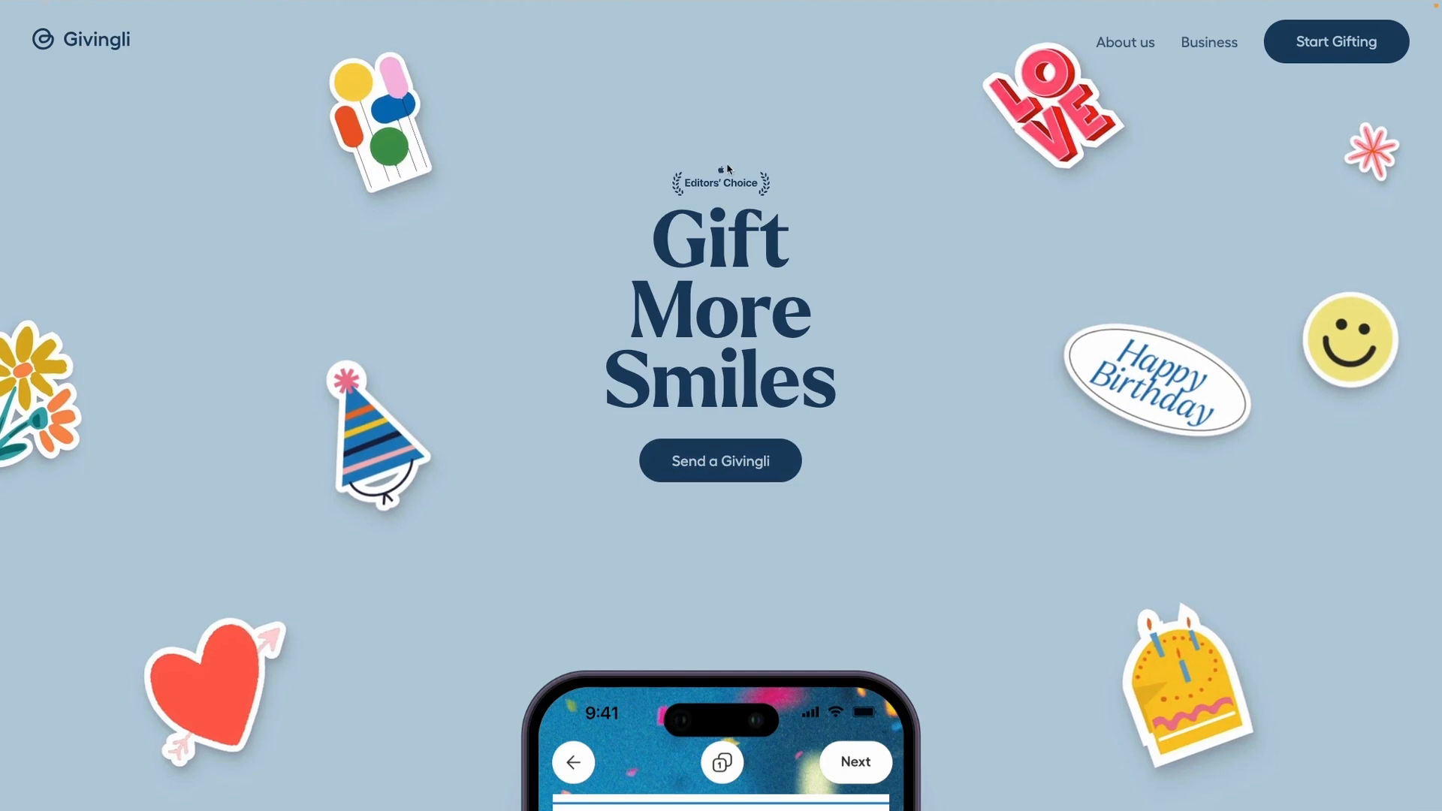
{"action": "scroll", "coordinate": [722, 413], "scroll_direction": "down", "scroll_amount": 5}
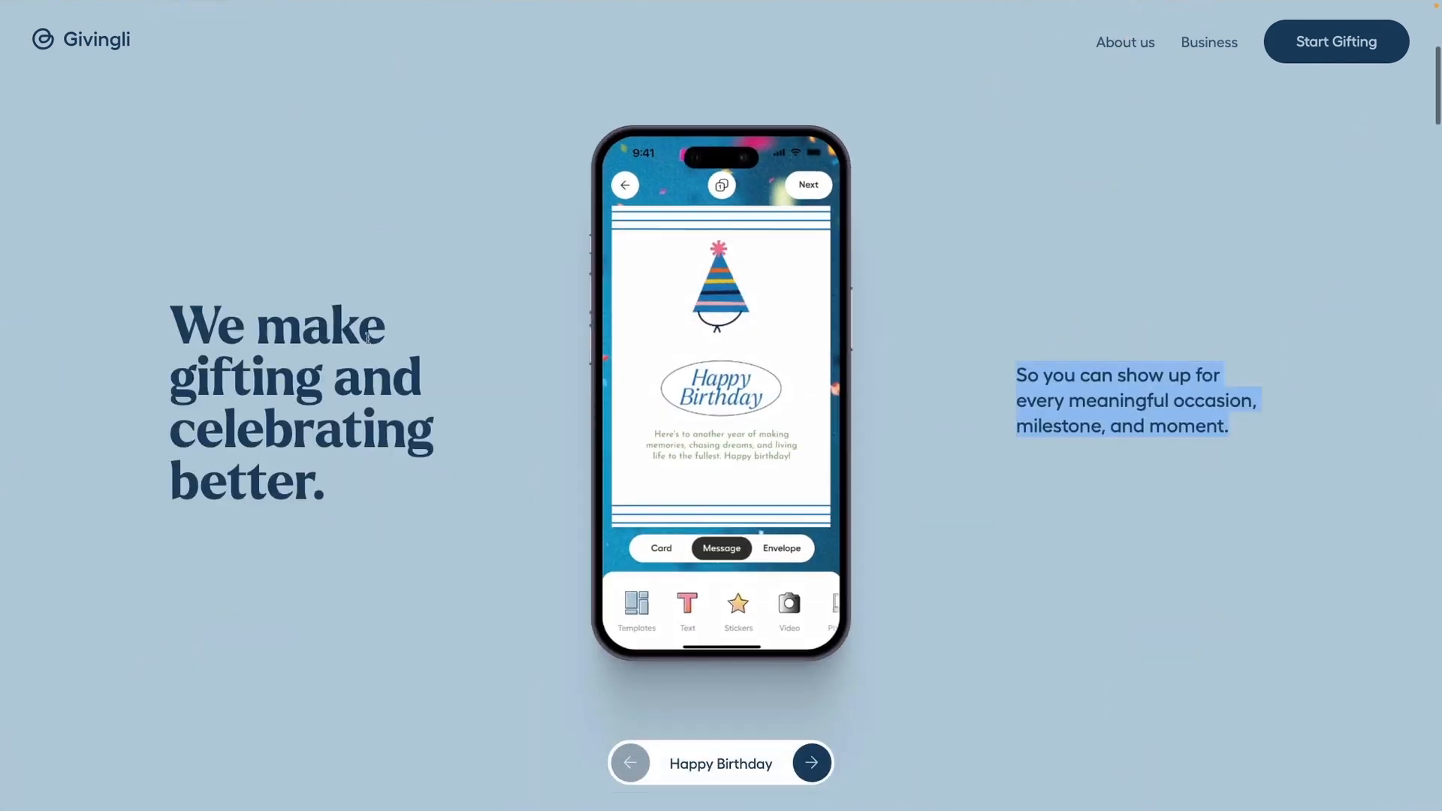
{"action": "left_click_drag", "start_coordinate": [162, 341], "coordinate": [334, 487]}
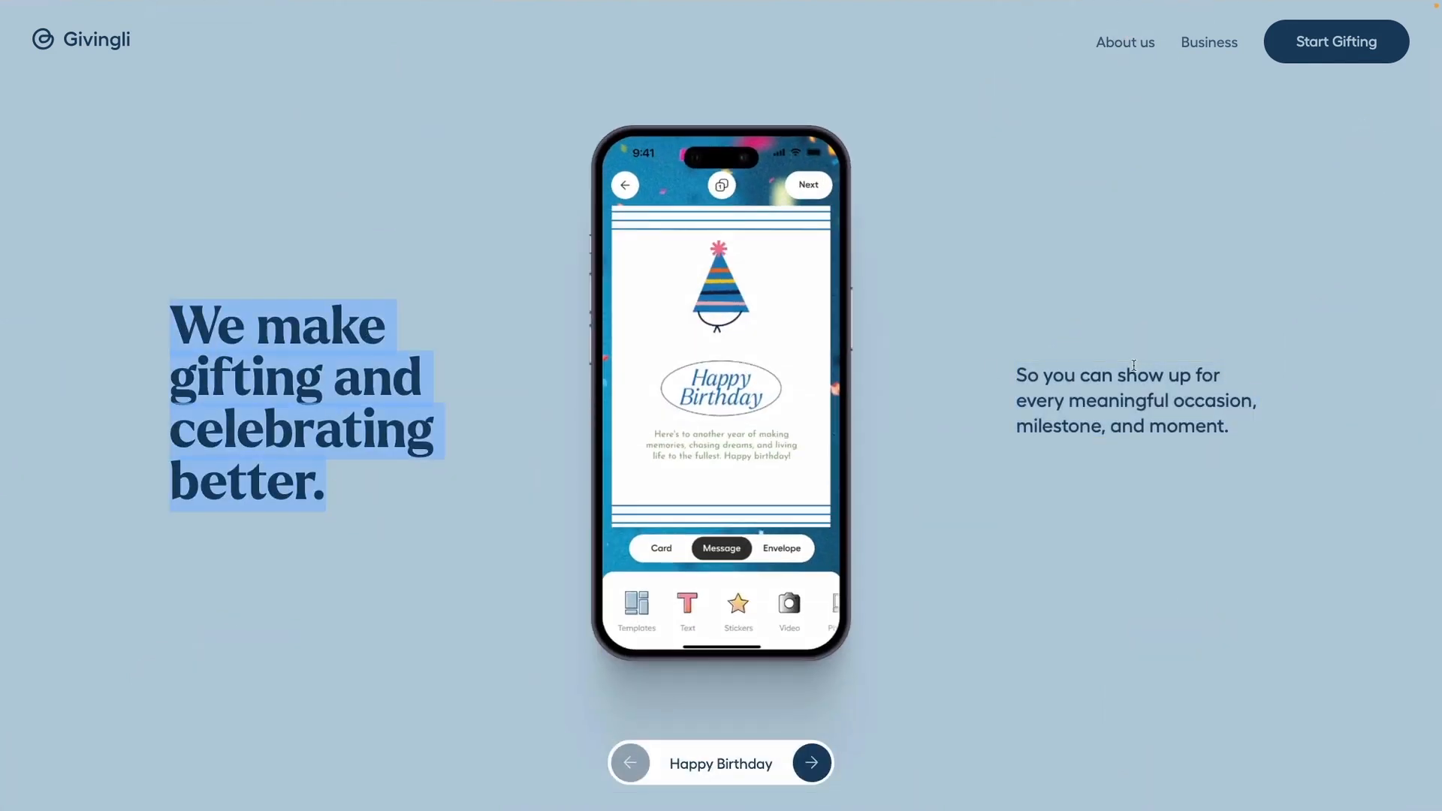
{"action": "left_click_drag", "start_coordinate": [1020, 370], "coordinate": [1259, 447]}
{"action": "left_click", "coordinate": [1238, 425]}
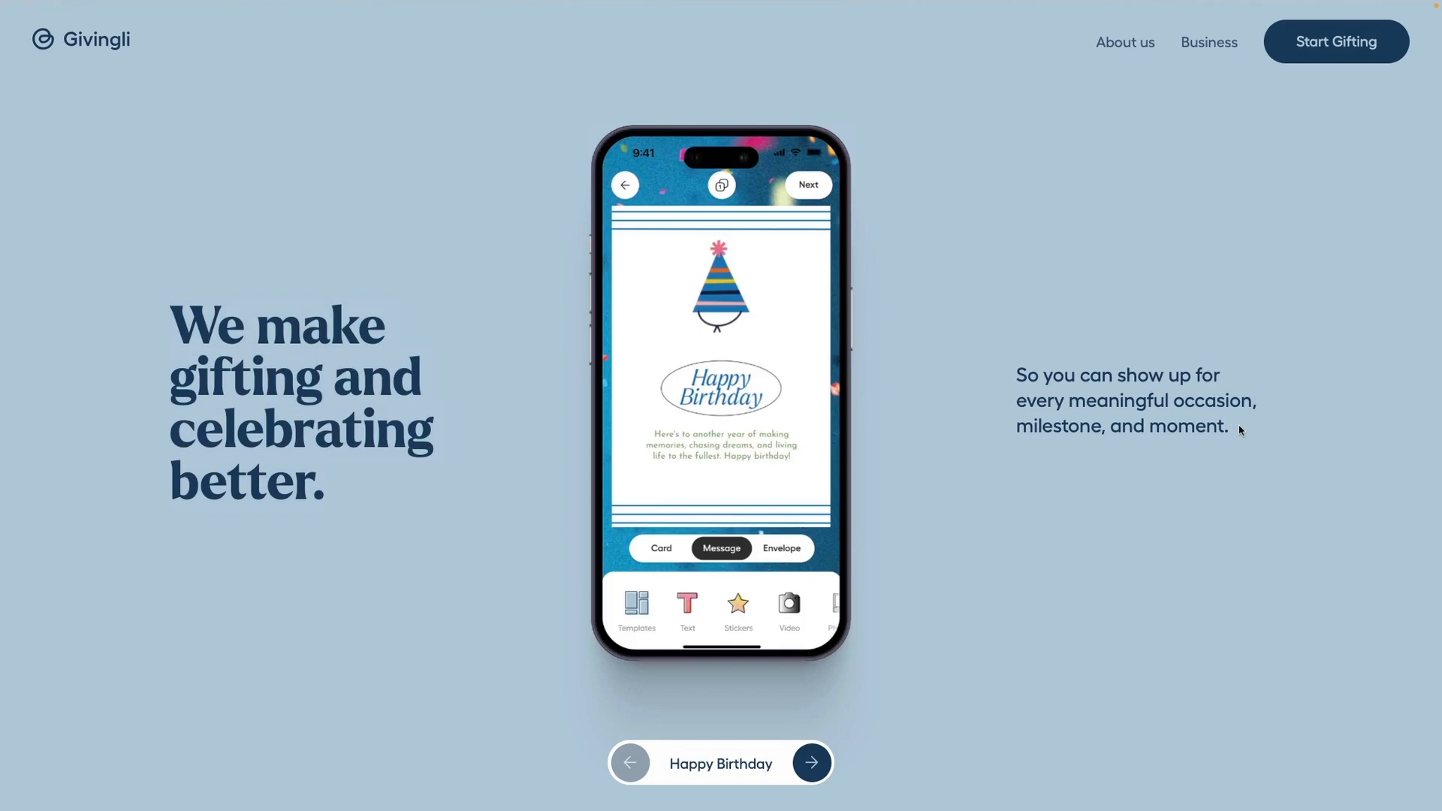
{"action": "scroll", "coordinate": [1238, 425], "scroll_direction": "up", "scroll_amount": 5}
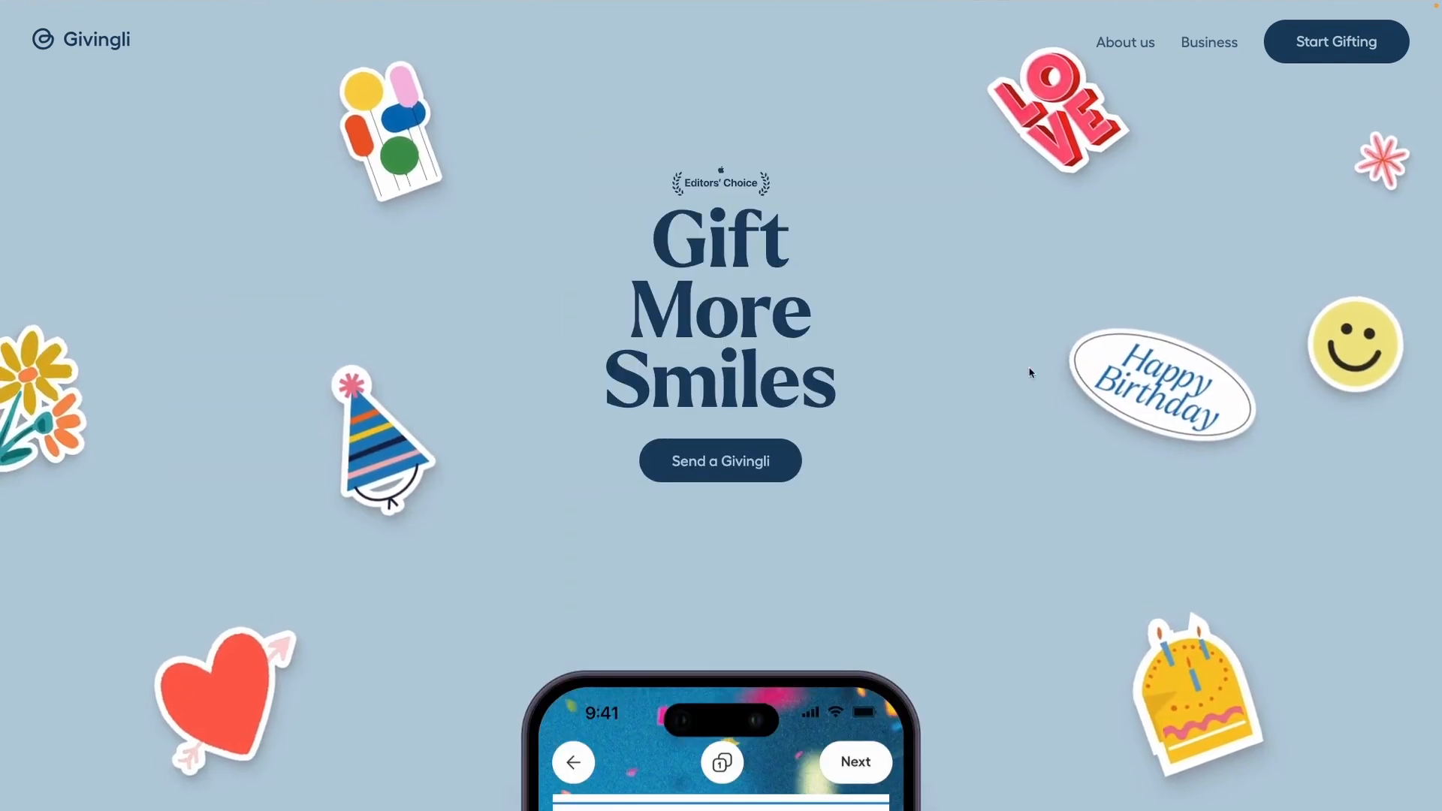
{"action": "scroll", "coordinate": [1030, 370], "scroll_direction": "down", "scroll_amount": 5}
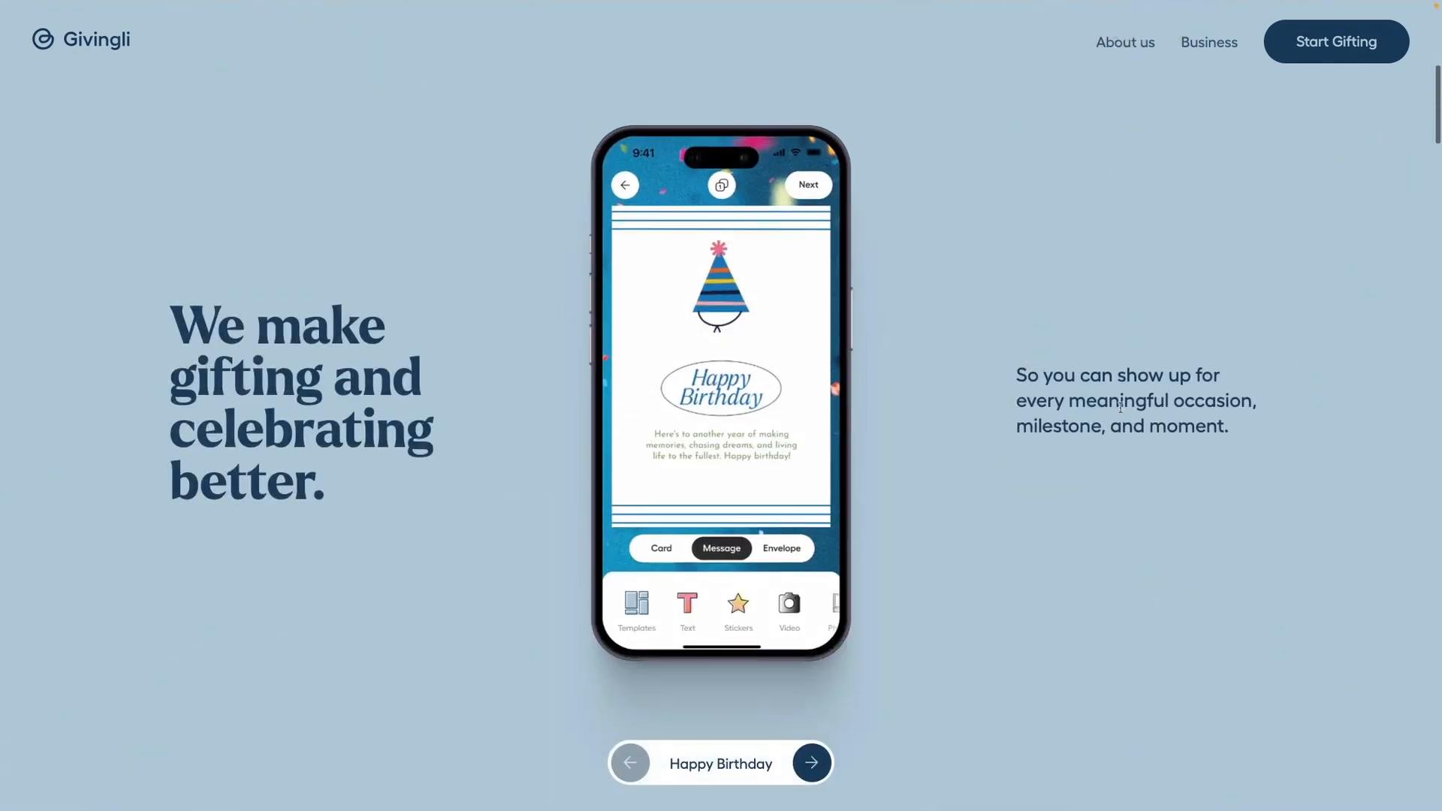
{"action": "left_click_drag", "start_coordinate": [172, 320], "coordinate": [348, 500]}
{"action": "left_click", "coordinate": [1001, 376], "text": "shift"}
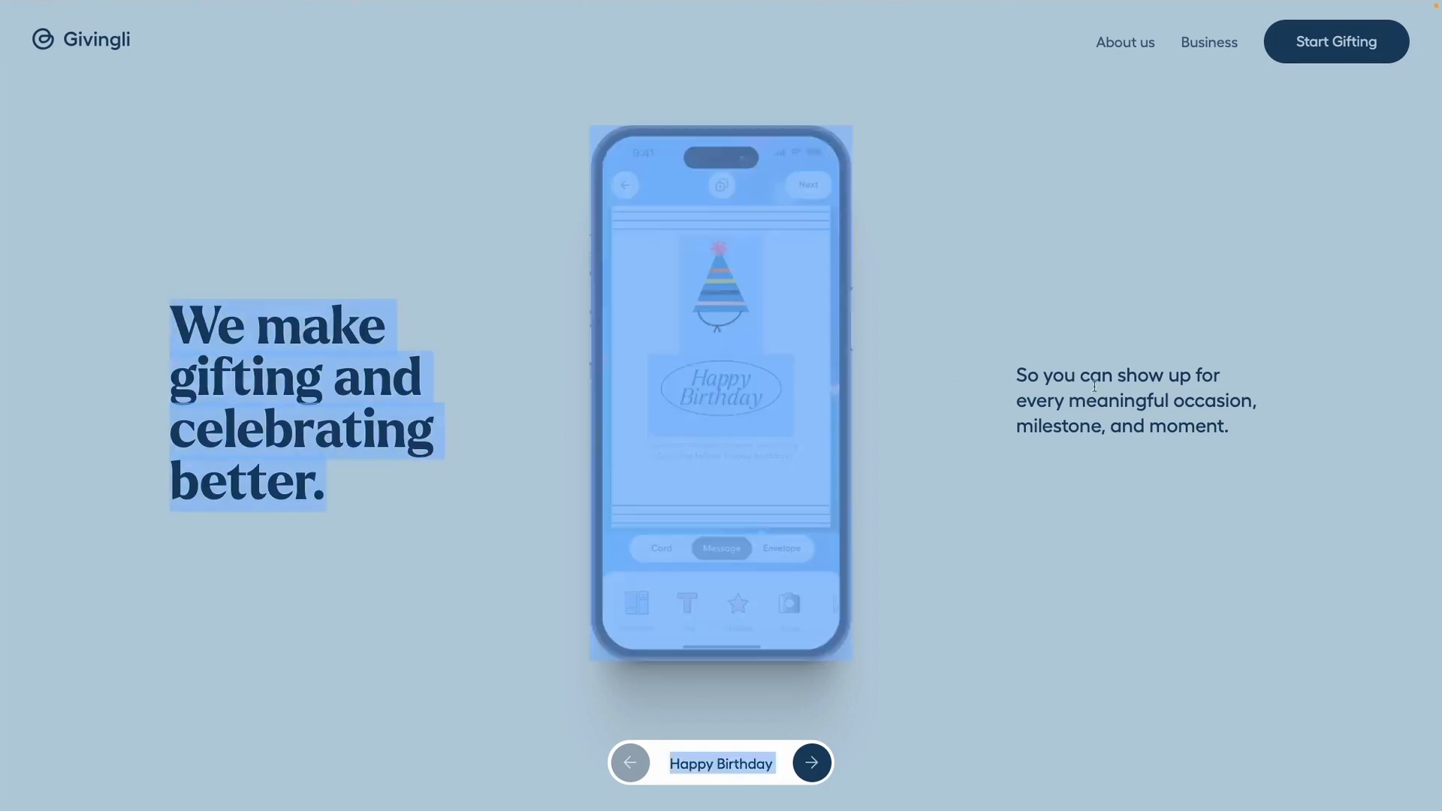
{"action": "left_click", "coordinate": [1172, 470]}
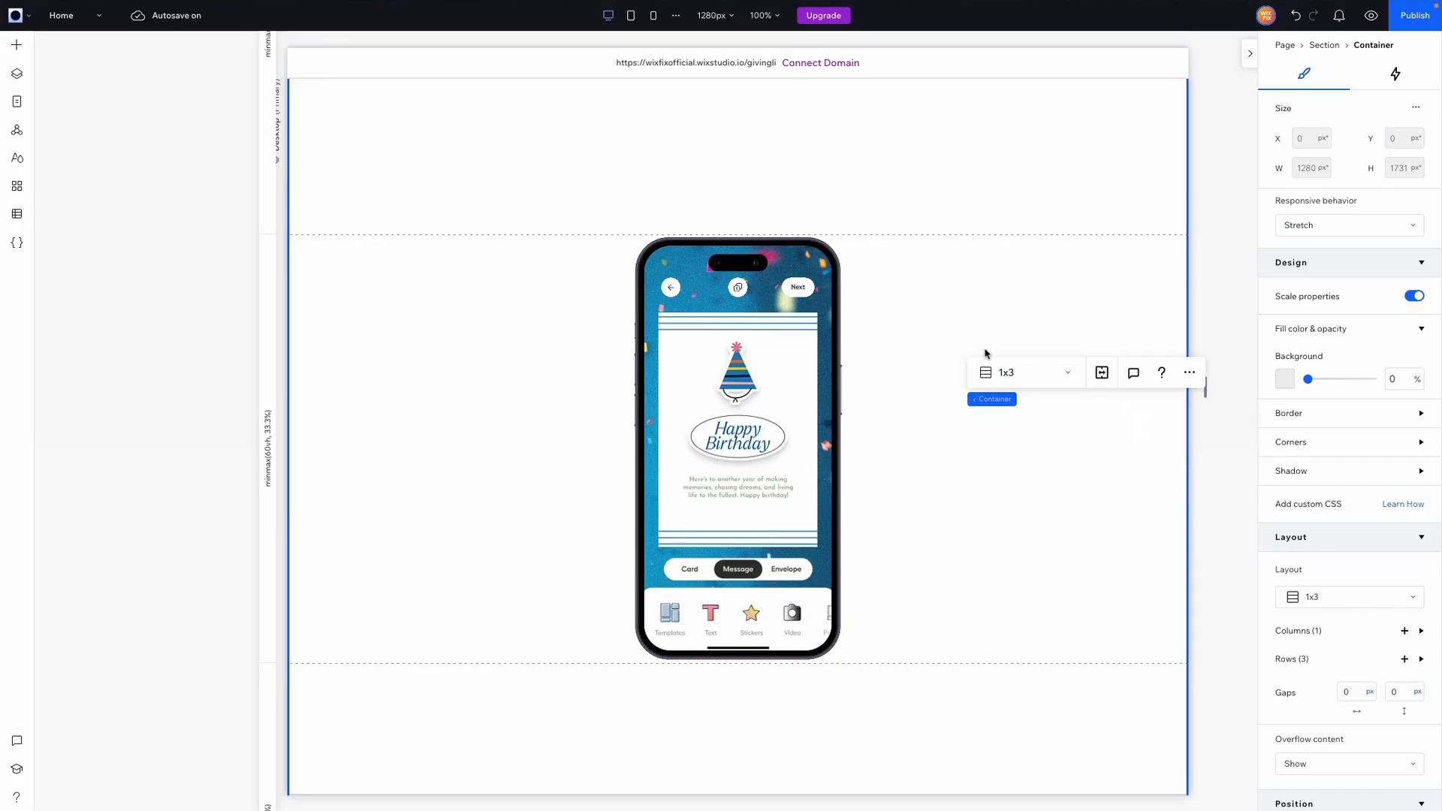
- In Wix Studio, add a Heading 1 text to the container's first row reading "Gift More Smiles", one word per line
{"action": "scroll", "coordinate": [986, 353], "scroll_direction": "up", "scroll_amount": 5}
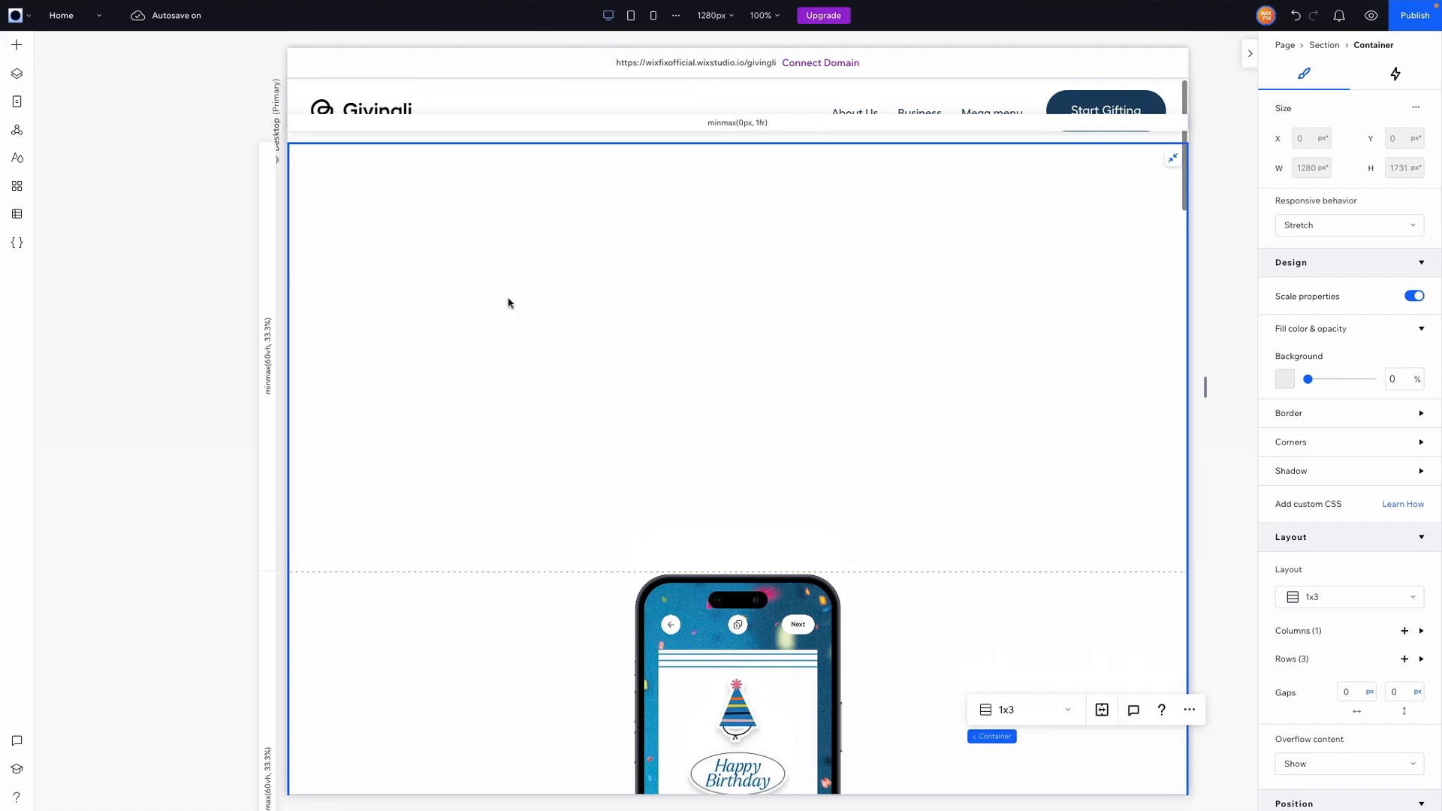
{"action": "left_click", "coordinate": [1042, 335]}
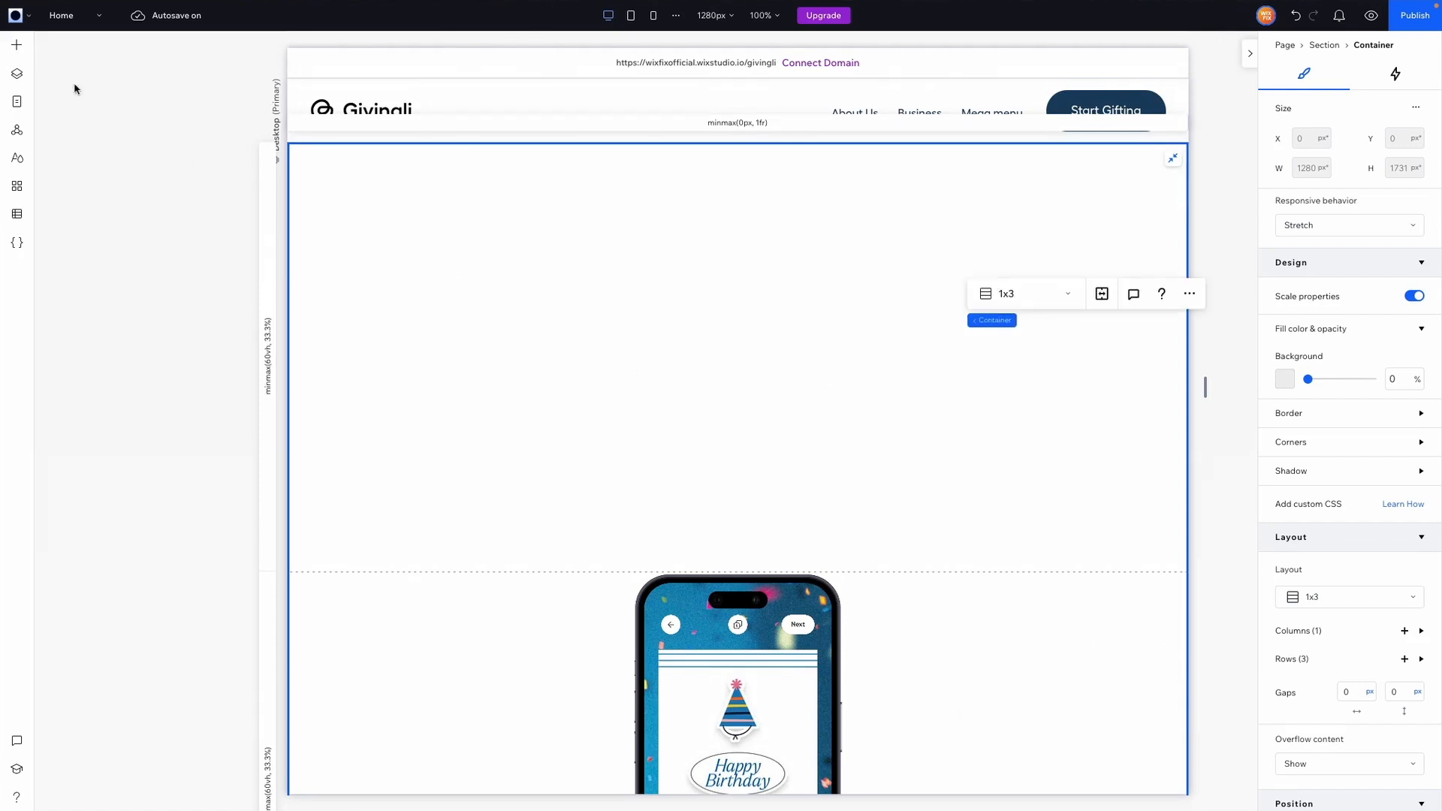
{"action": "left_click", "coordinate": [17, 45]}
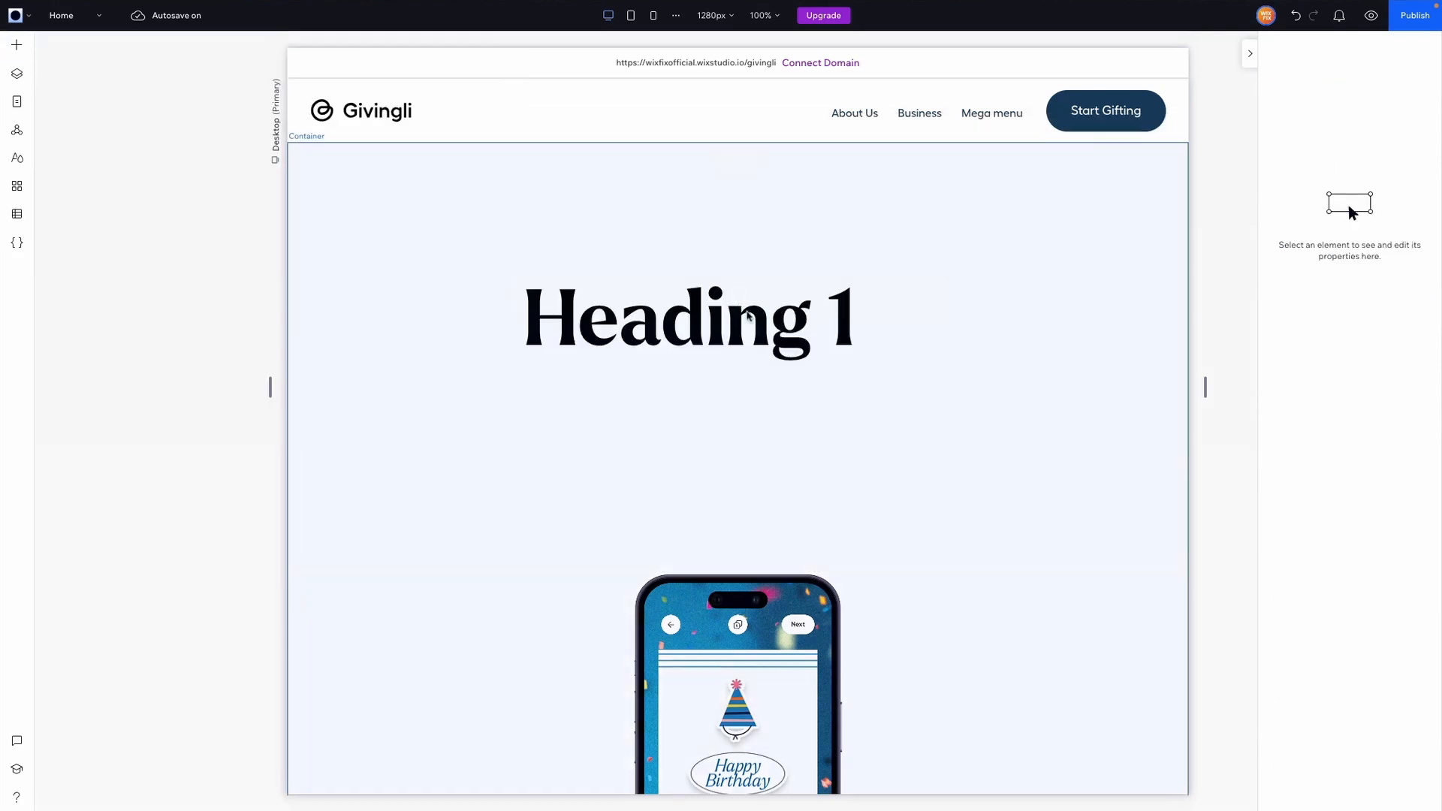
{"action": "left_click", "coordinate": [746, 314]}
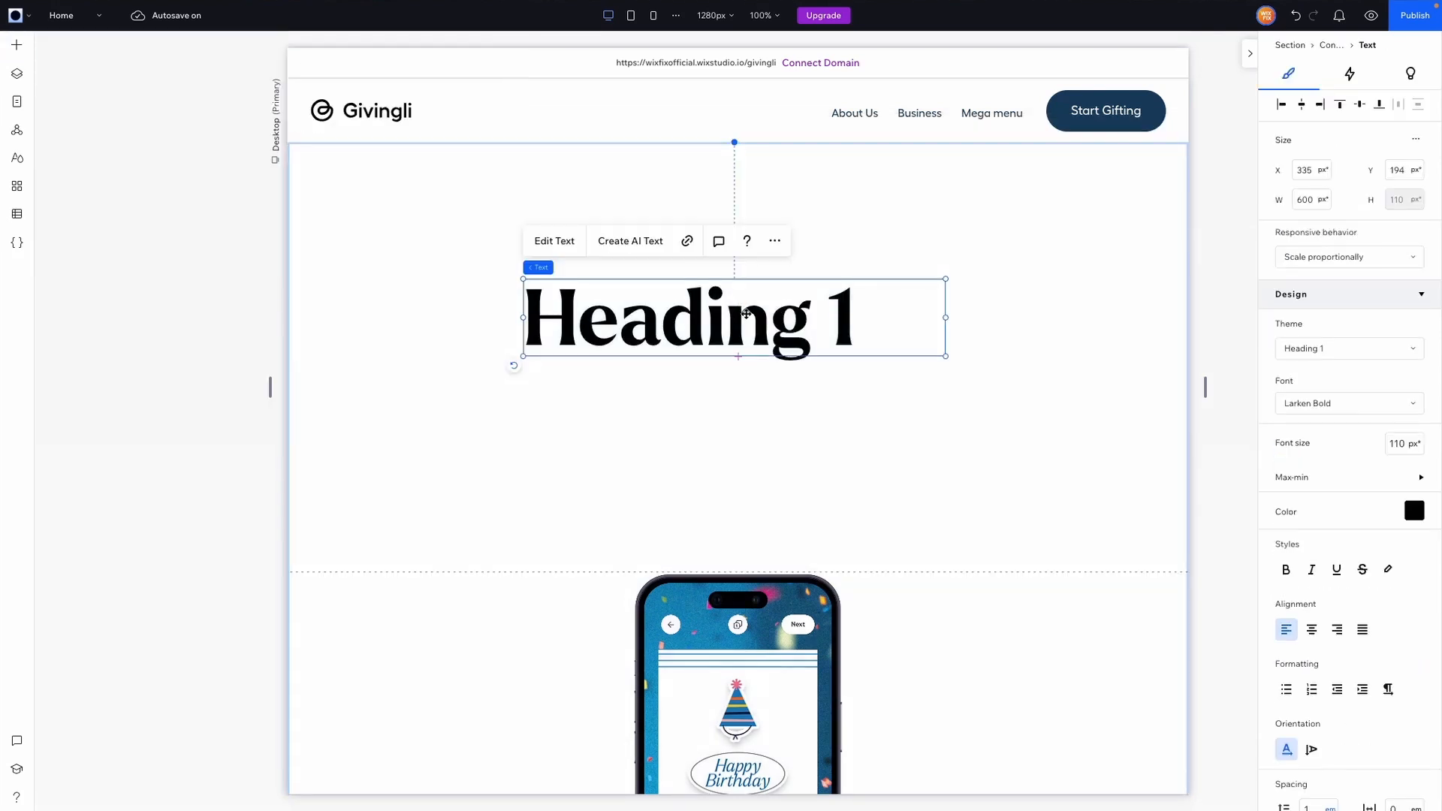
{"action": "double_click", "coordinate": [725, 333]}
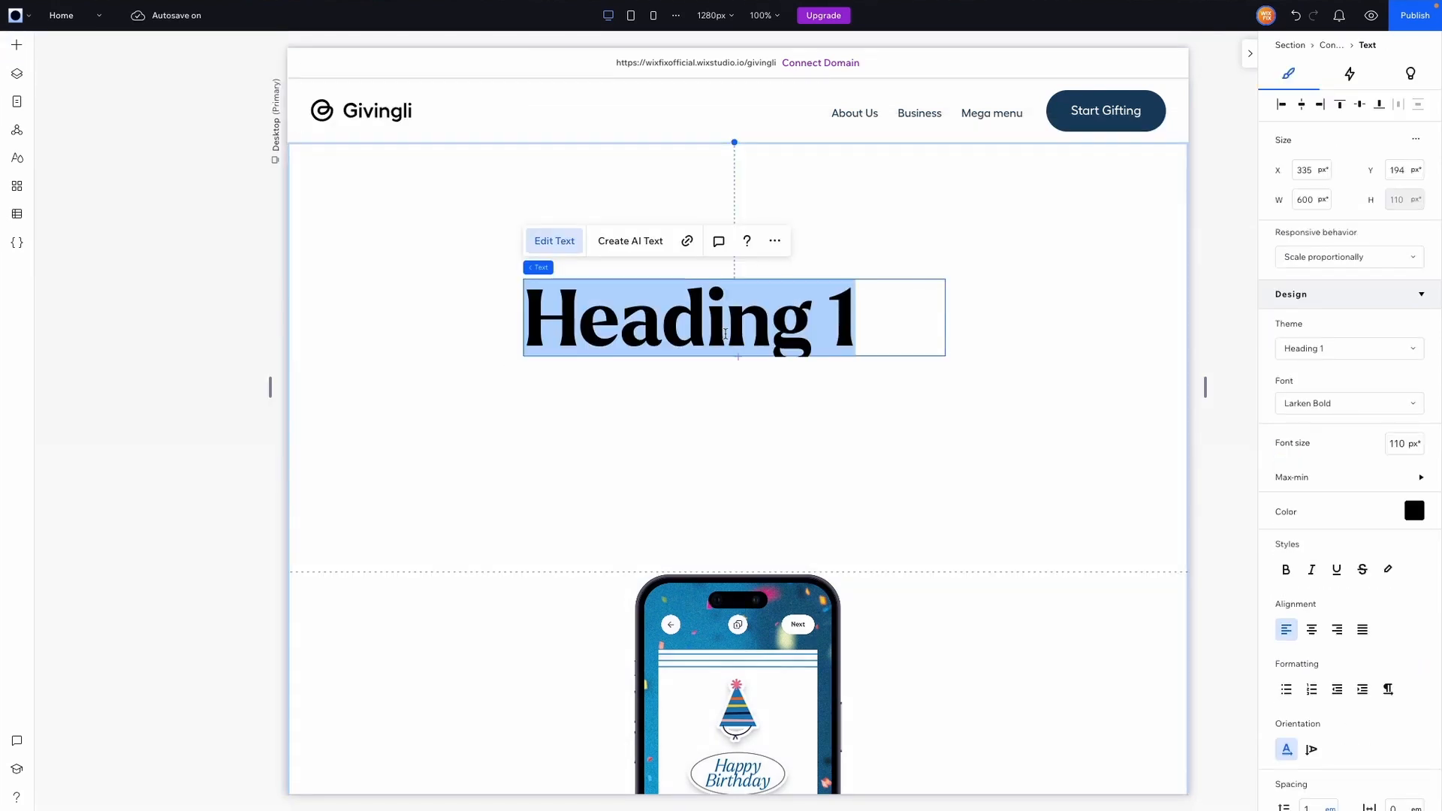
{"action": "type", "text": "Gift"}
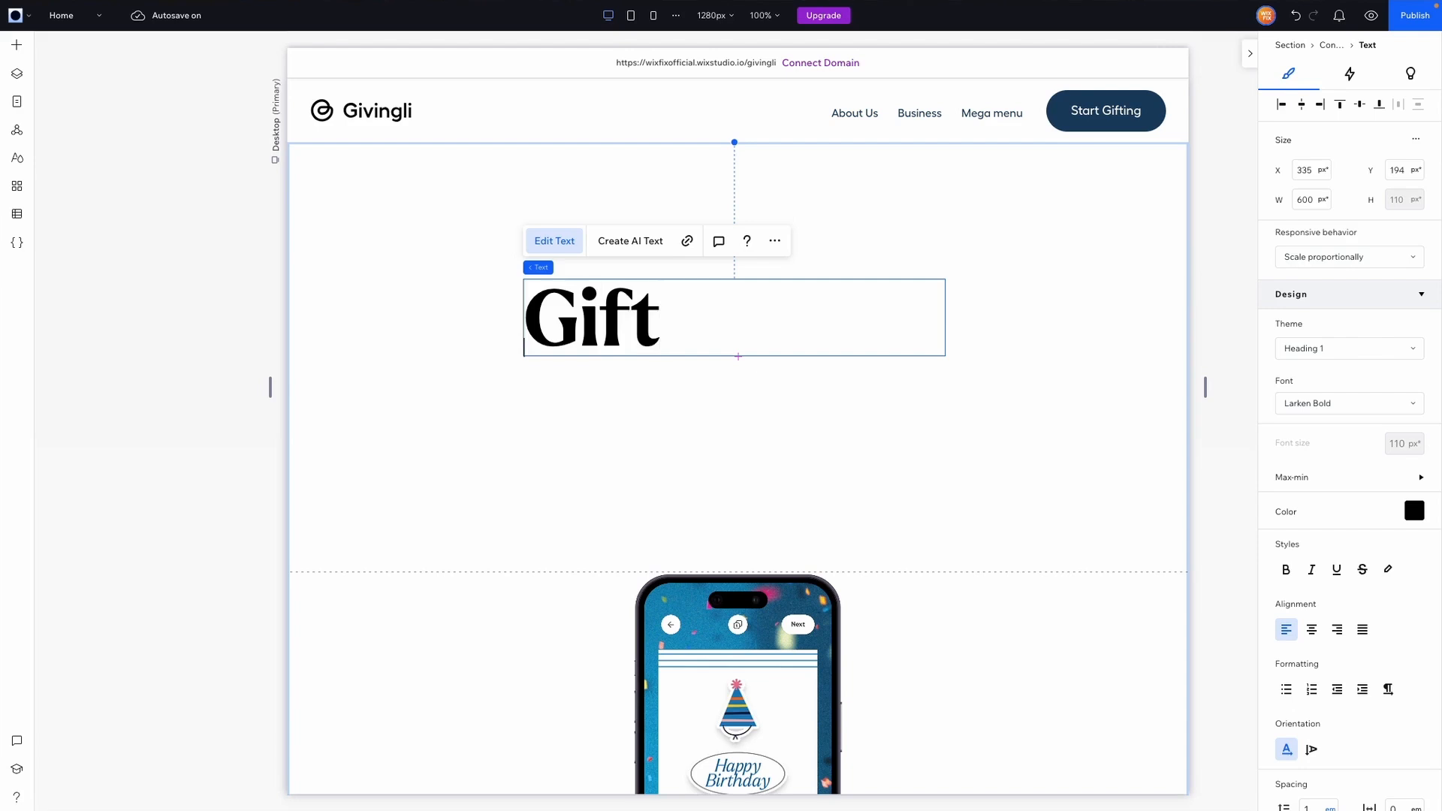
{"action": "key", "text": "Return"}
{"action": "type", "text": "More"}
{"action": "key", "text": "Return"}
{"action": "type", "text": "Smiles"}
- Centre-align the whole "Gift More Smiles" text and apply the dark blue theme colour
{"action": "key", "text": "ctrl+a"}
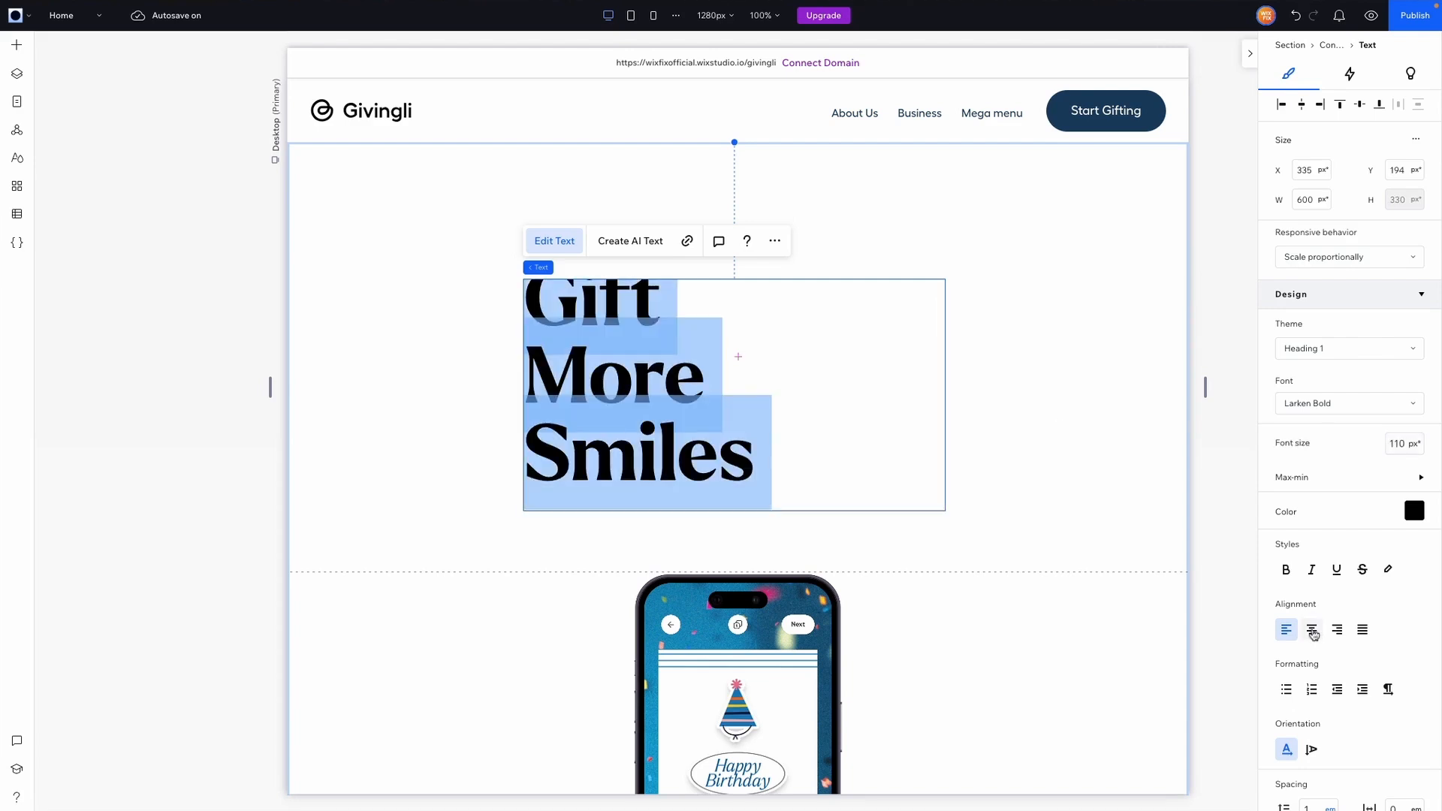
{"action": "left_click", "coordinate": [1312, 630]}
{"action": "left_click", "coordinate": [1412, 514]}
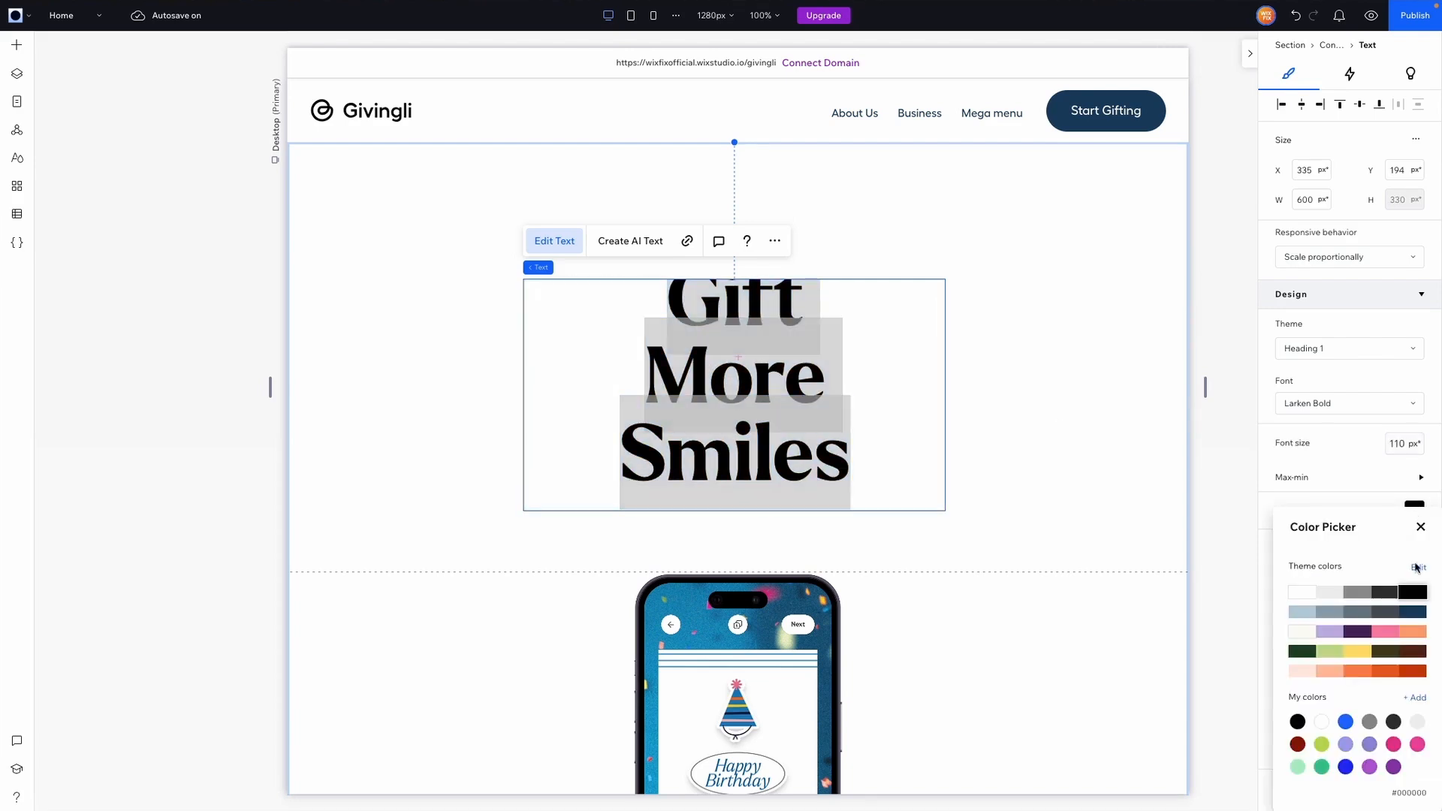
{"action": "left_click", "coordinate": [1415, 612]}
{"action": "left_click", "coordinate": [1422, 527]}
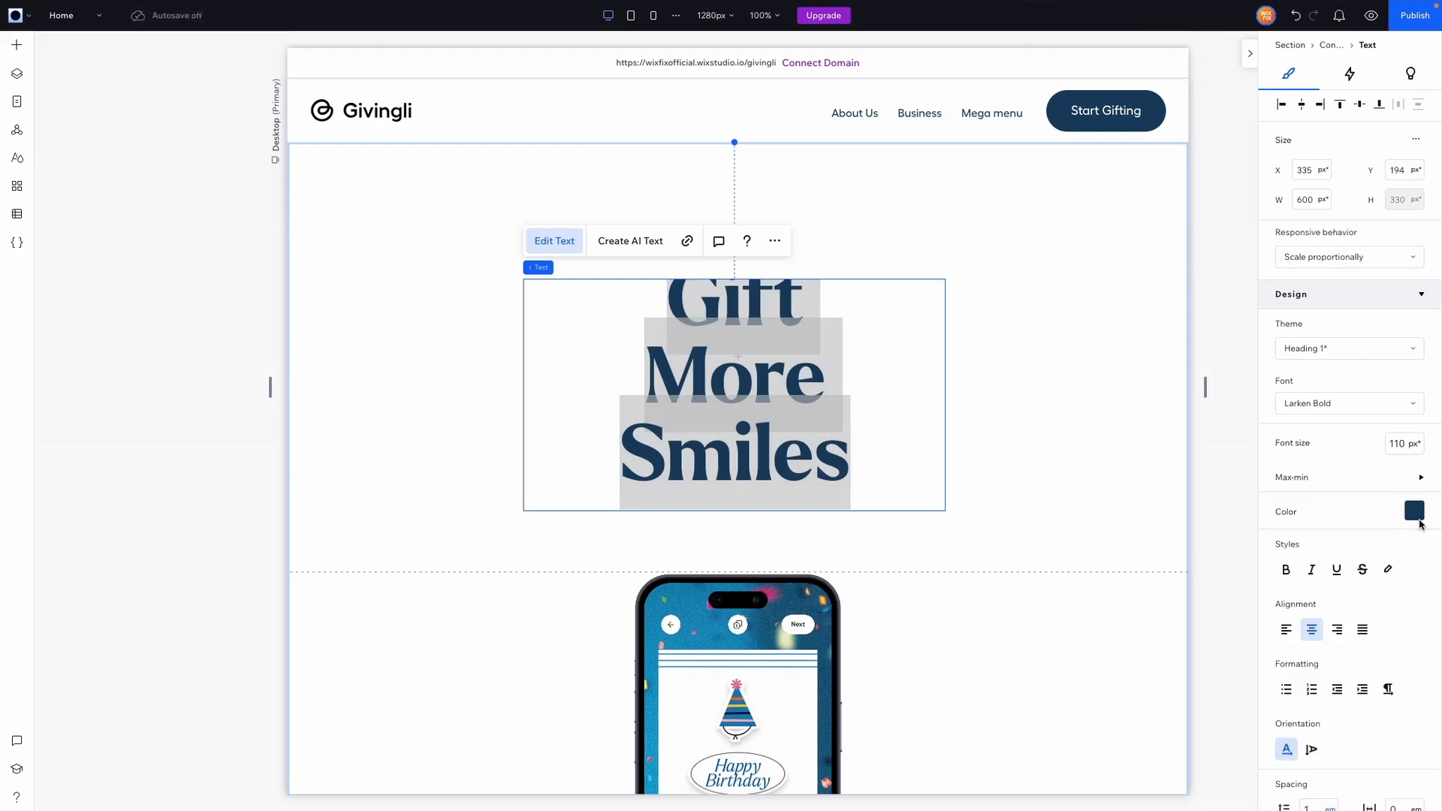
- Scale the "Gift More Smiles" heading to about 305 px wide (88 px font) and centre it horizontally above the phone
{"action": "key", "text": "Escape"}
{"action": "left_click_drag", "start_coordinate": [945, 511], "coordinate": [824, 425]}
{"action": "left_click_drag", "start_coordinate": [818, 360], "coordinate": [725, 299]}
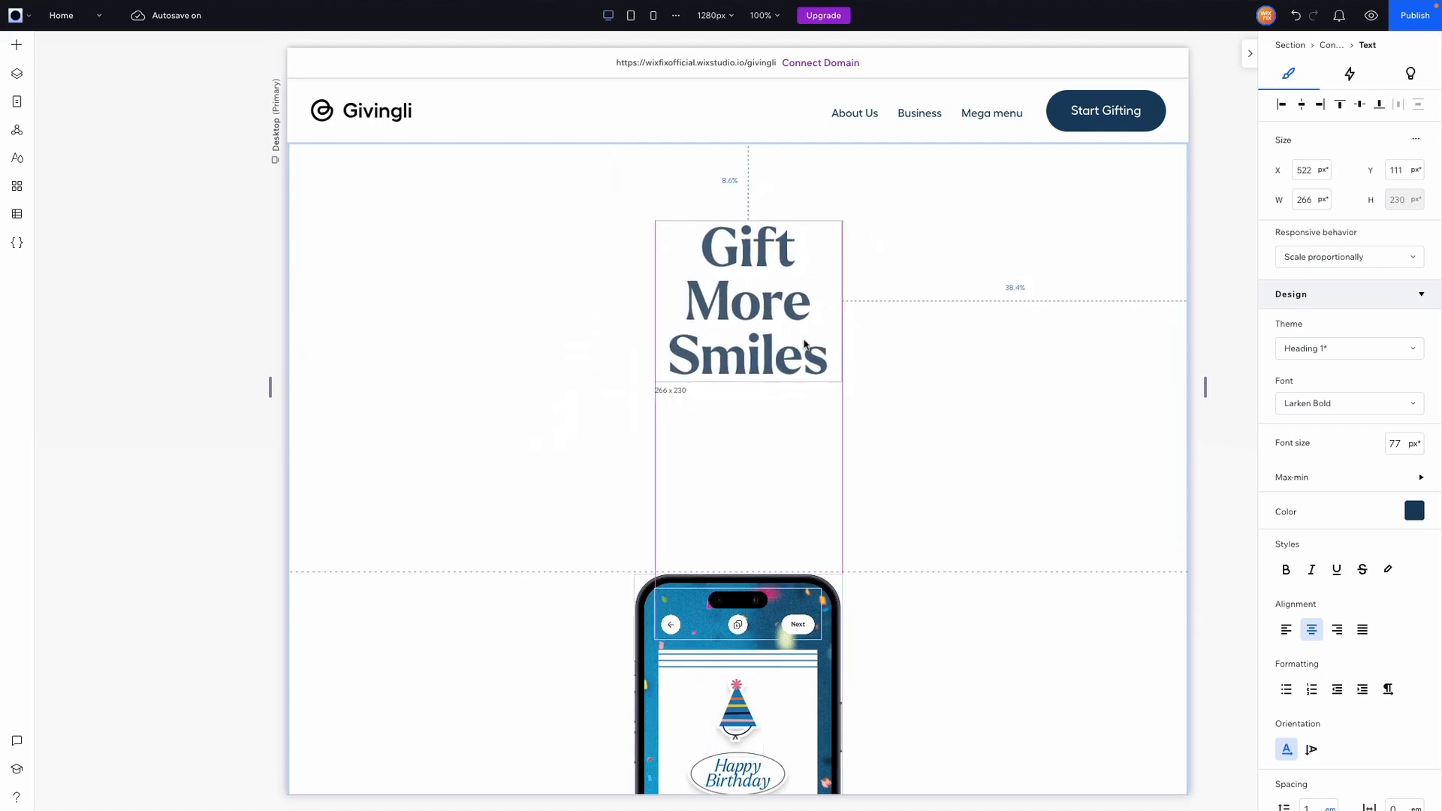
{"action": "left_click_drag", "start_coordinate": [840, 385], "coordinate": [876, 400]}
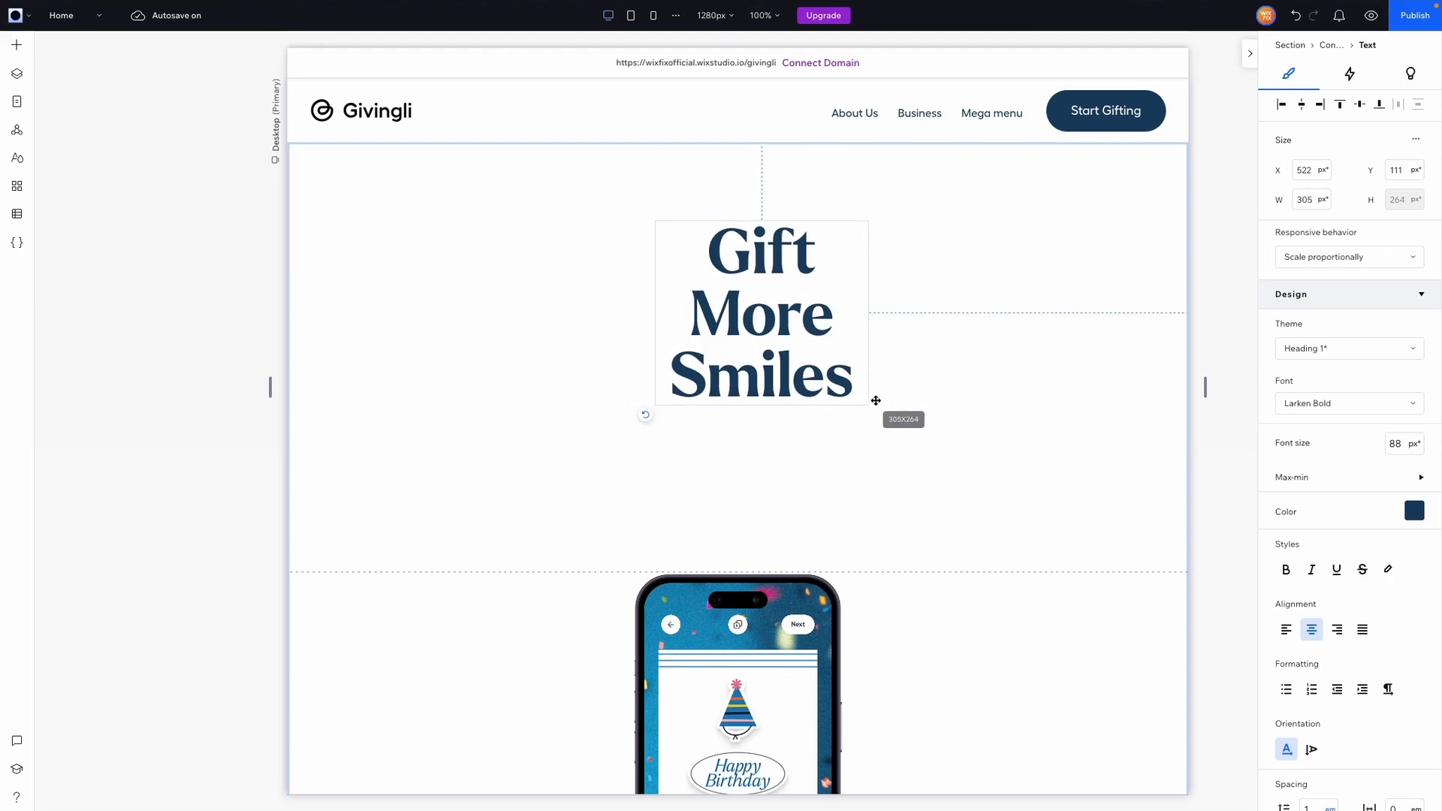
- Copy the header's Start Gifting button to just below the "Gift More Smiles" heading and shift heading and button slightly lower together
{"action": "left_click", "coordinate": [1117, 102]}
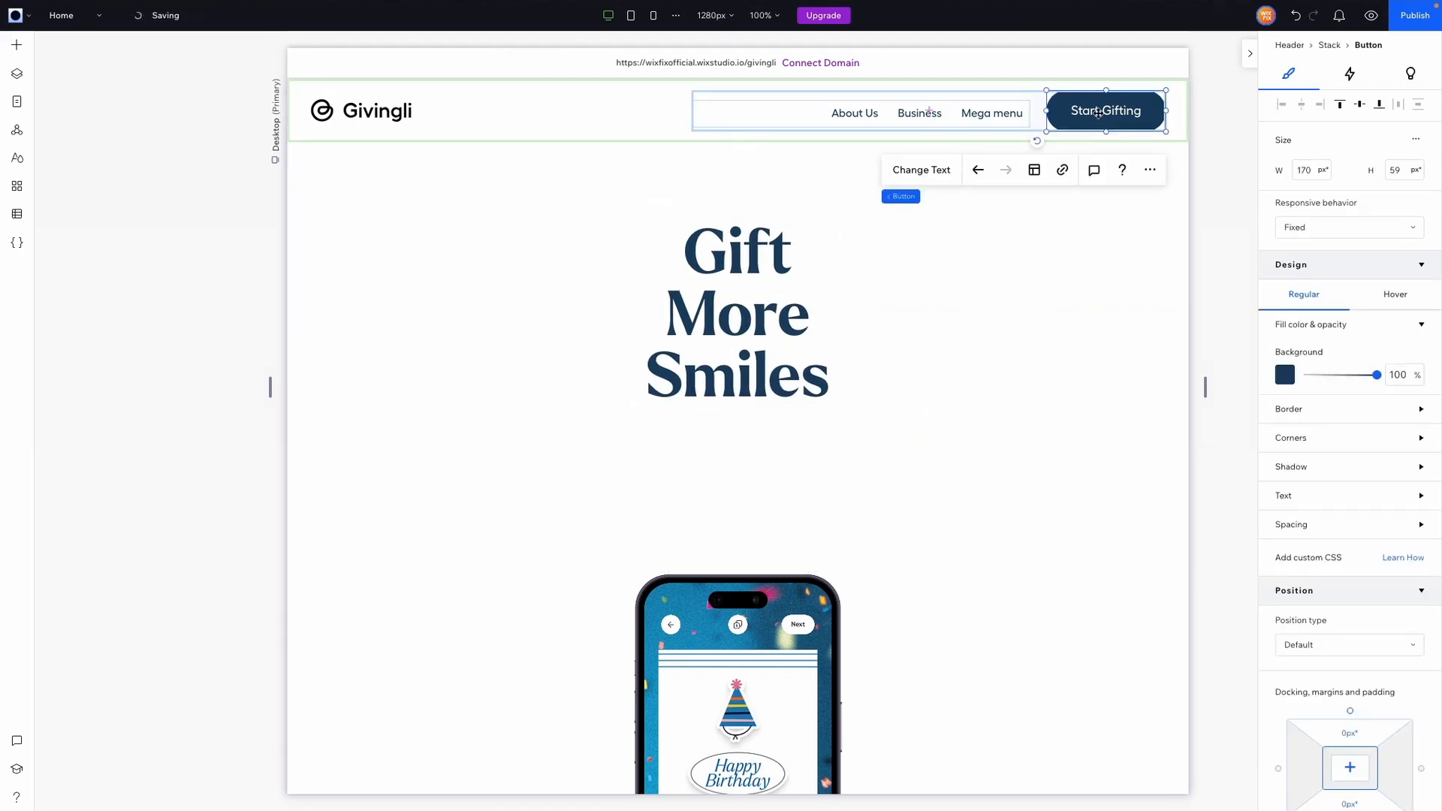
{"action": "left_click", "coordinate": [791, 430]}
{"action": "key", "text": "Escape"}
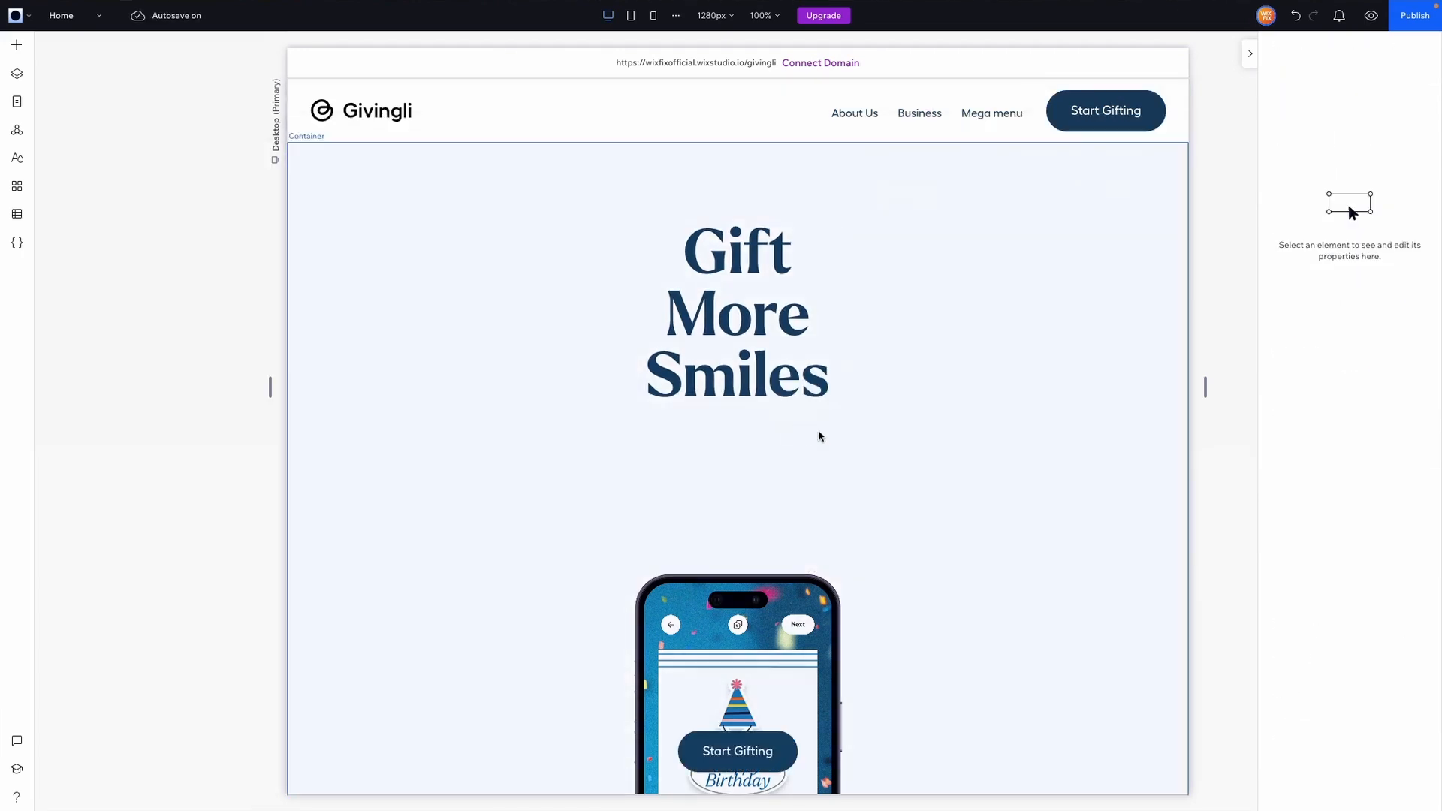
{"action": "left_click_drag", "start_coordinate": [724, 753], "coordinate": [723, 440]}
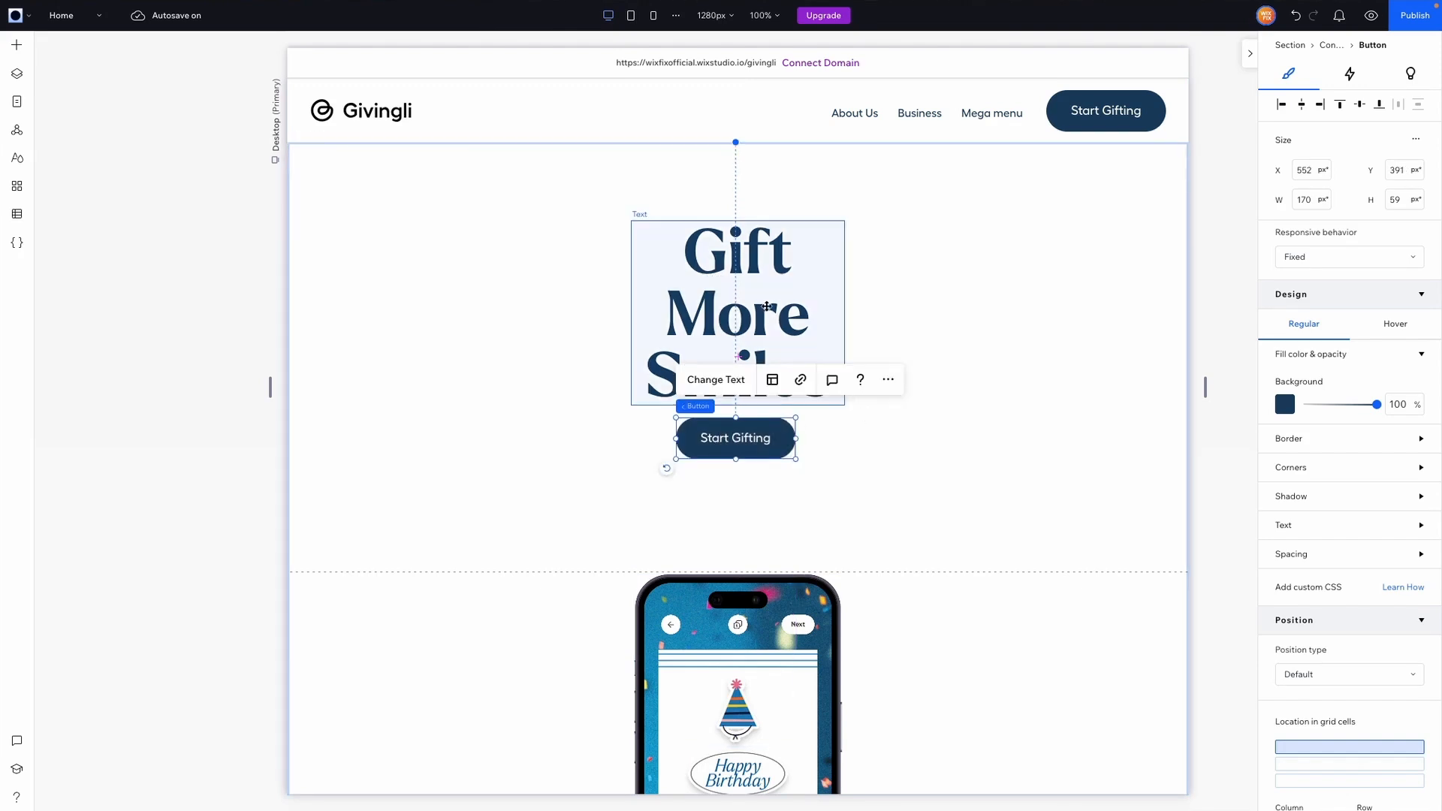
{"action": "left_click", "coordinate": [679, 248], "text": "shift"}
{"action": "left_click", "coordinate": [656, 183]}
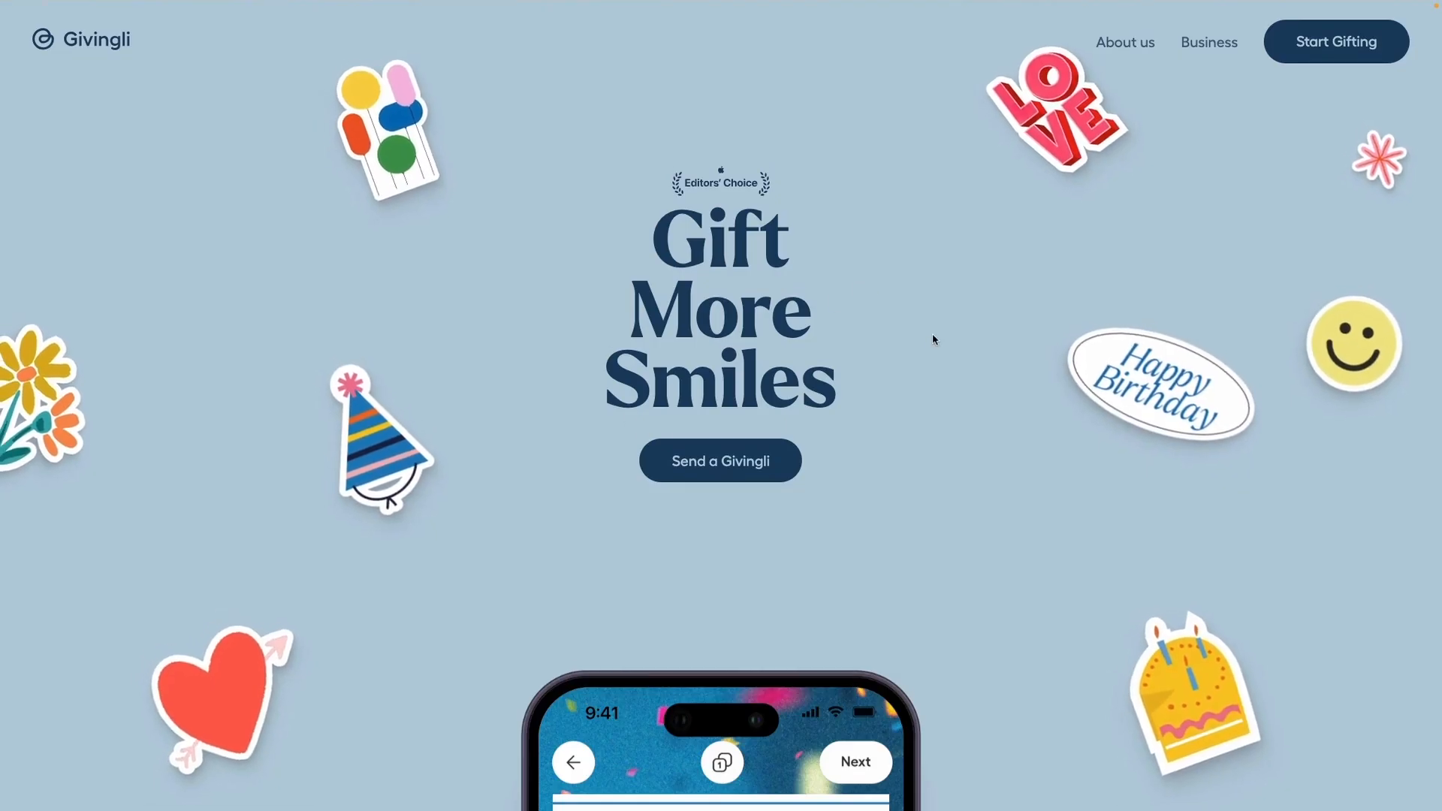
- Copy "We make gifting and celebrating better." from the Givingli website into a new Heading 2, about 374 px wide, left of the main heading
{"action": "scroll", "coordinate": [934, 339], "scroll_direction": "down", "scroll_amount": 5}
{"action": "scroll", "coordinate": [935, 340], "scroll_direction": "down", "scroll_amount": 1}
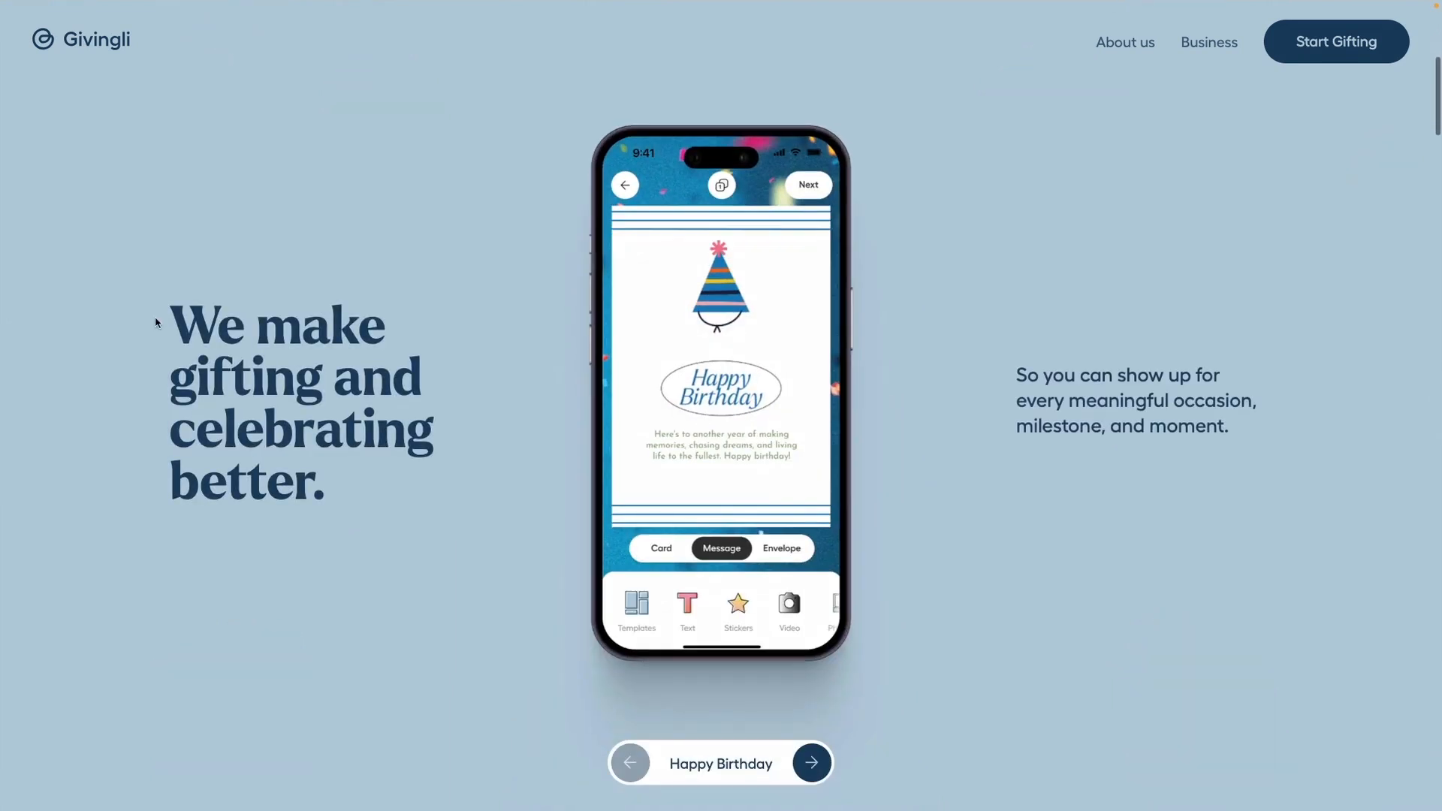
{"action": "left_click_drag", "start_coordinate": [173, 319], "coordinate": [349, 503]}
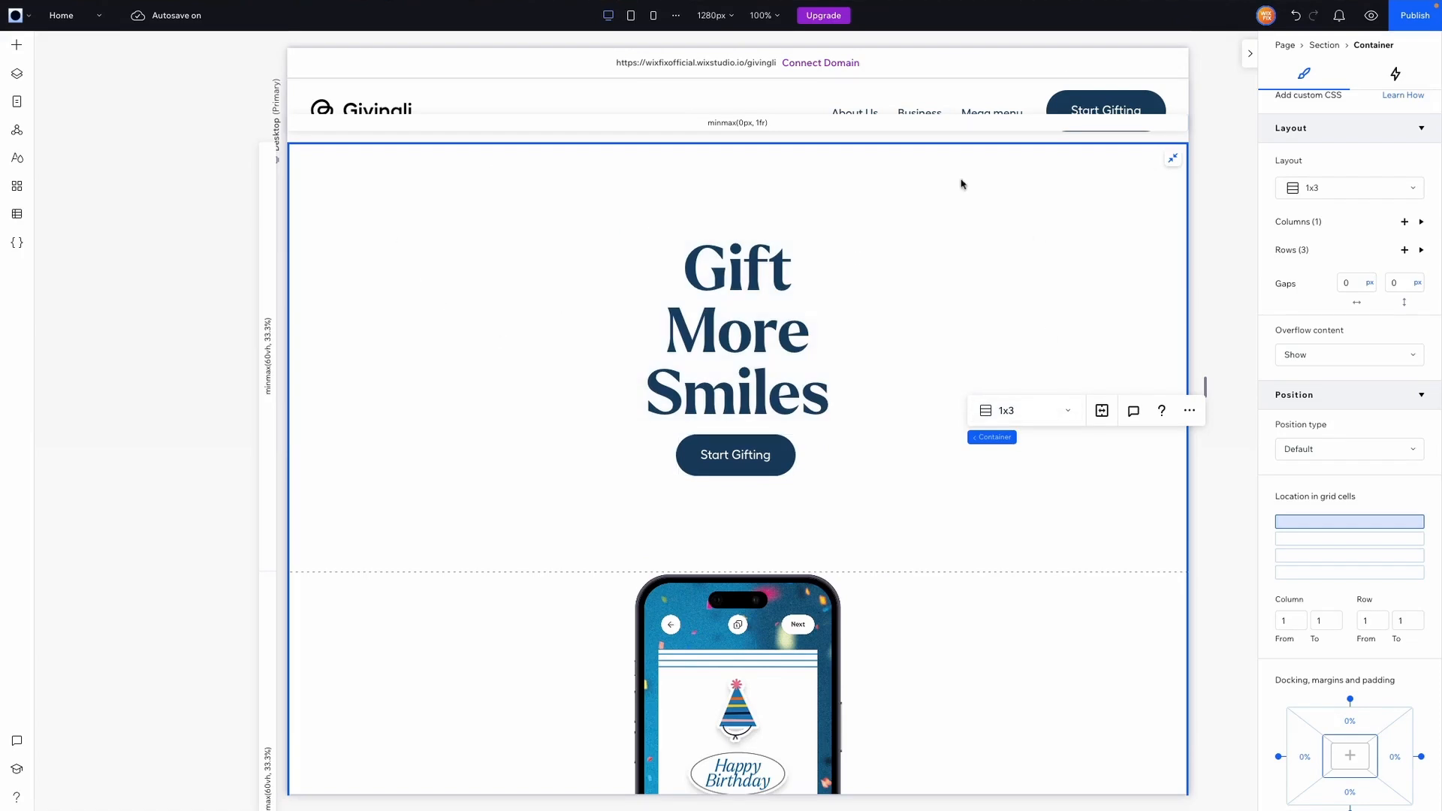
{"action": "left_click", "coordinate": [16, 44]}
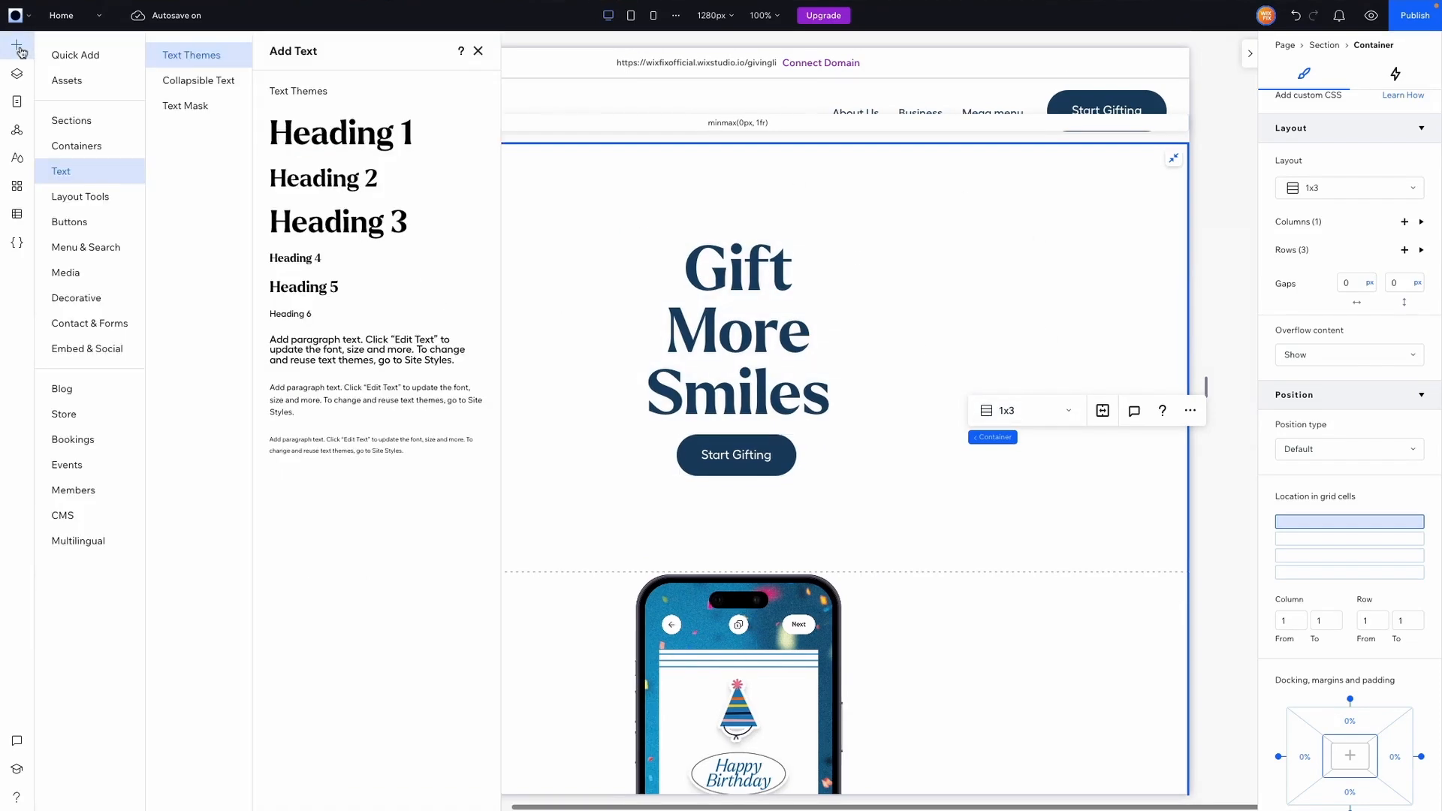
{"action": "left_click_drag", "start_coordinate": [320, 179], "coordinate": [412, 339]}
{"action": "left_click_drag", "start_coordinate": [740, 389], "coordinate": [580, 415]}
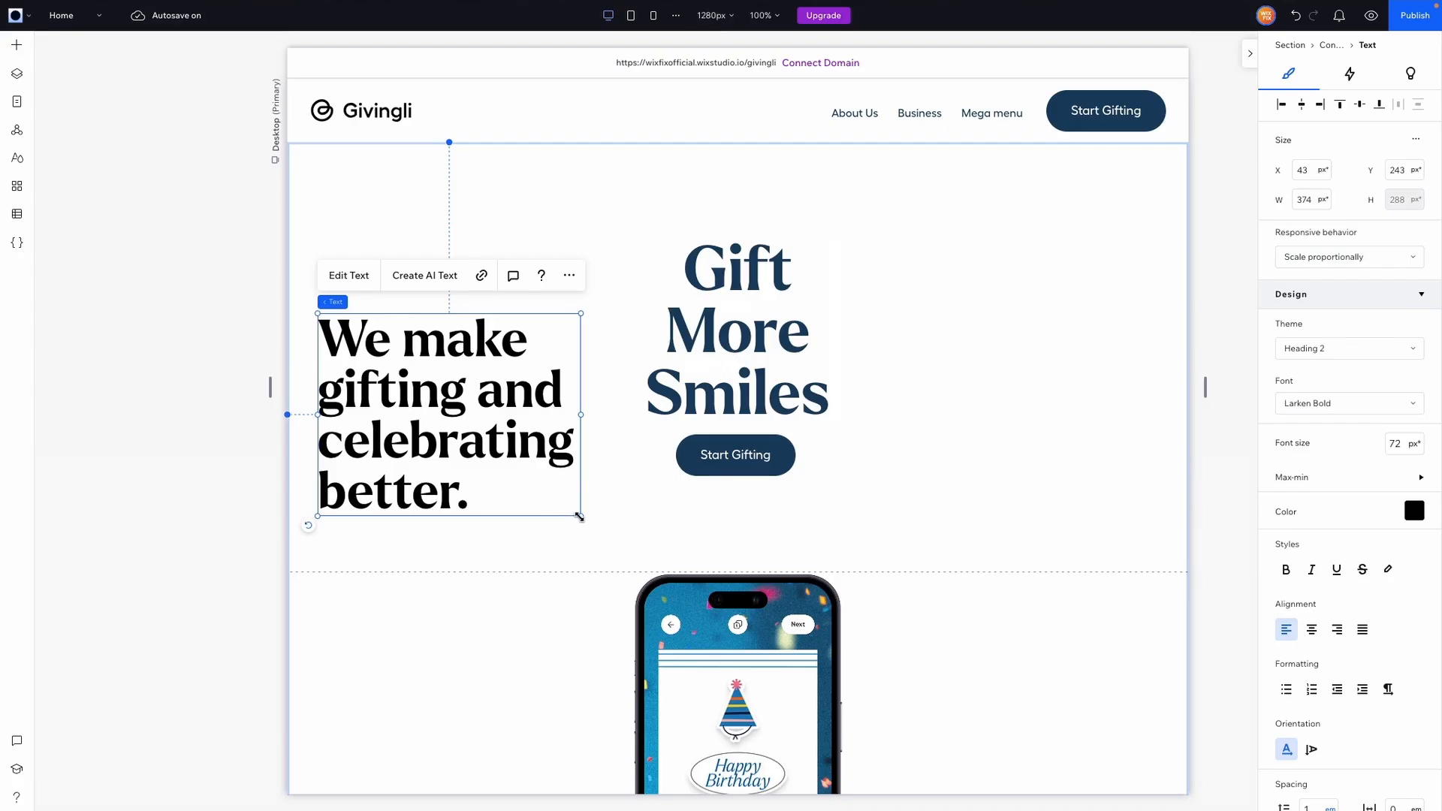
- Scale the "We make gifting" heading to about 260 px wide, colour it #174263 and move it to about X 109, Y 205
{"action": "left_click_drag", "start_coordinate": [579, 517], "coordinate": [500, 454]}
{"action": "left_click", "coordinate": [1415, 511]}
{"action": "left_click", "coordinate": [1413, 611]}
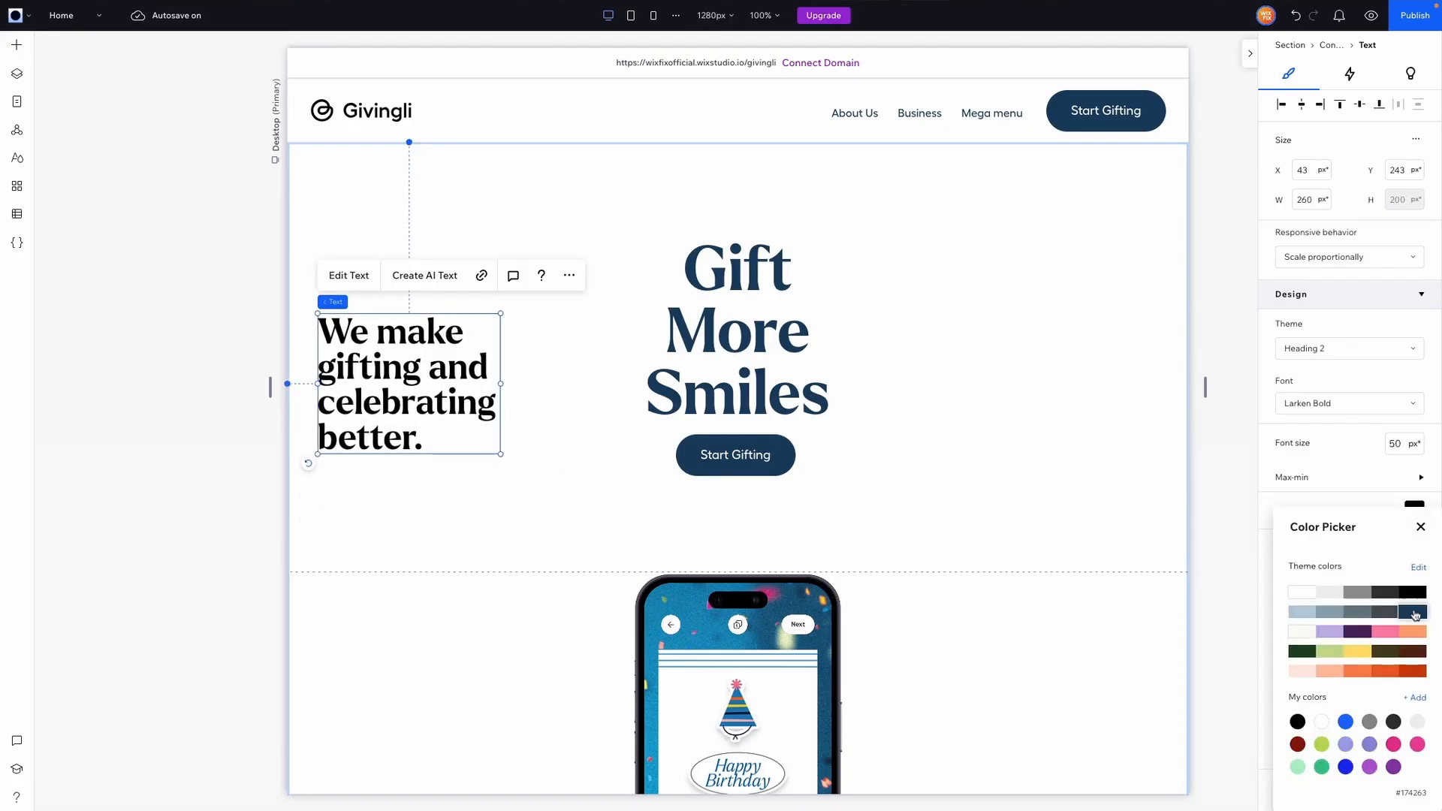
{"action": "left_click_drag", "start_coordinate": [353, 340], "coordinate": [435, 354]}
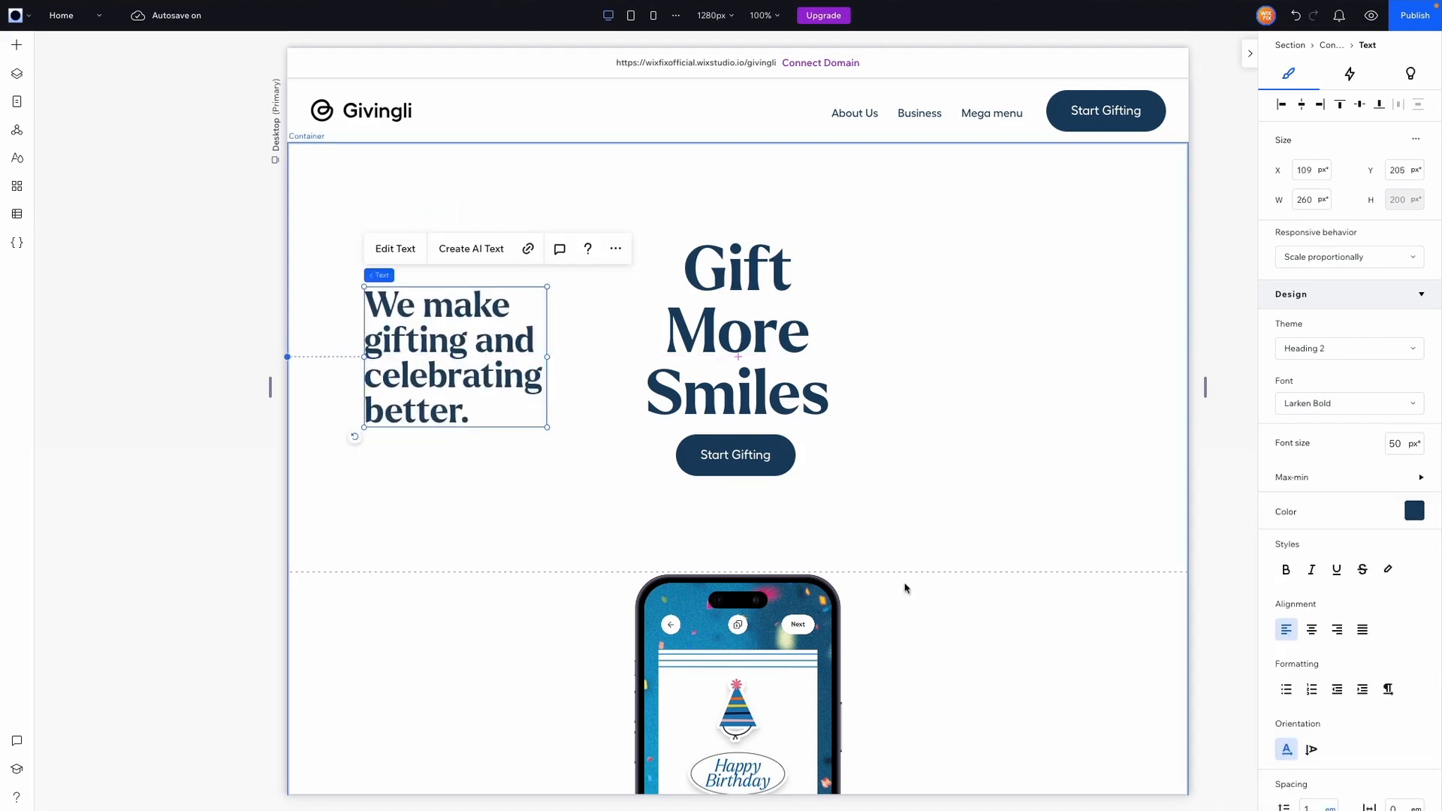
- Add a Paragraph 1 text right of the main heading reading "So you can show up for every meaningful occasion, milestone, and moment."
{"action": "left_click", "coordinate": [16, 45]}
{"action": "left_click_drag", "start_coordinate": [364, 420], "coordinate": [1028, 382]}
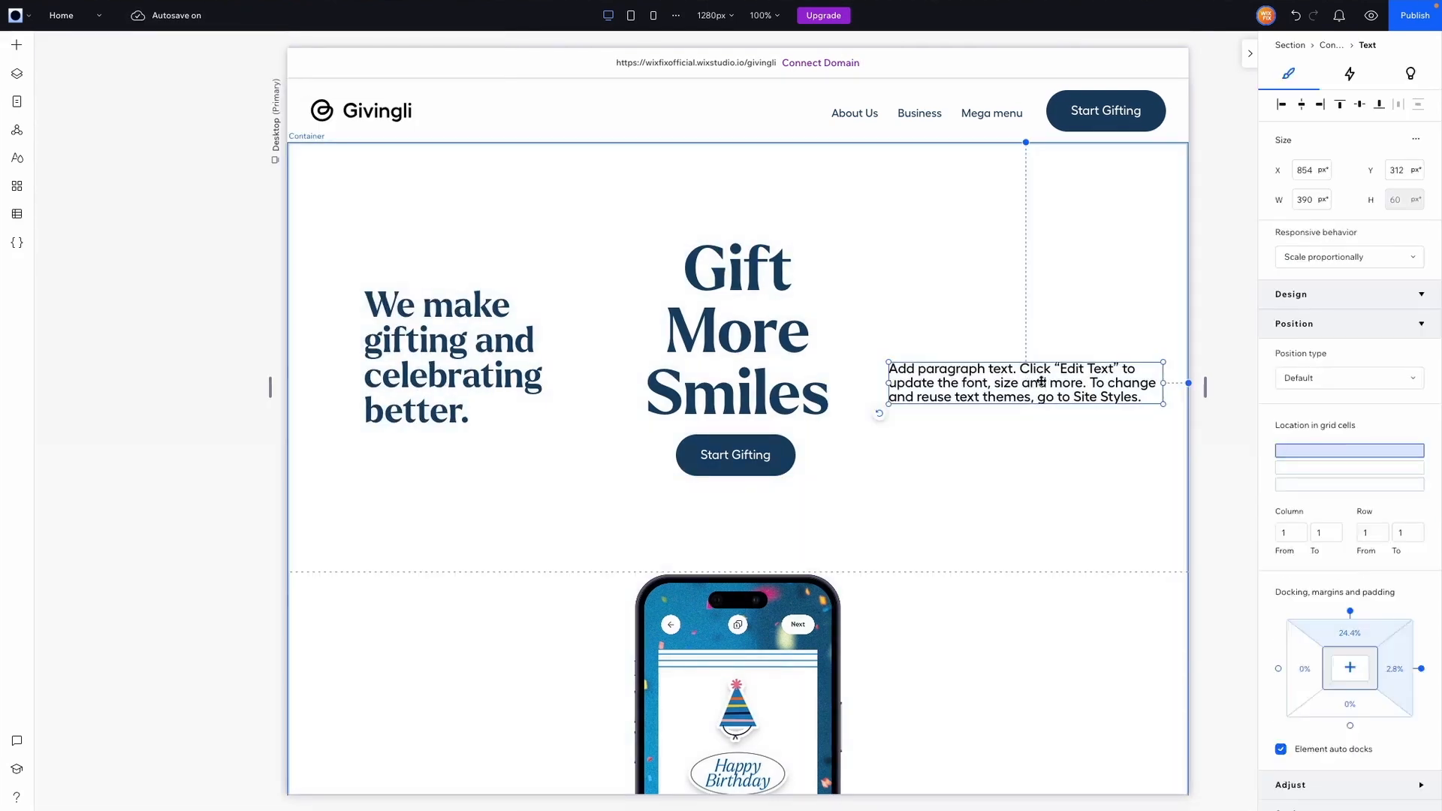
{"action": "double_click", "coordinate": [1079, 385]}
{"action": "type", "text": "So you can show up for every meaningful occasion, milestone, and moment."}
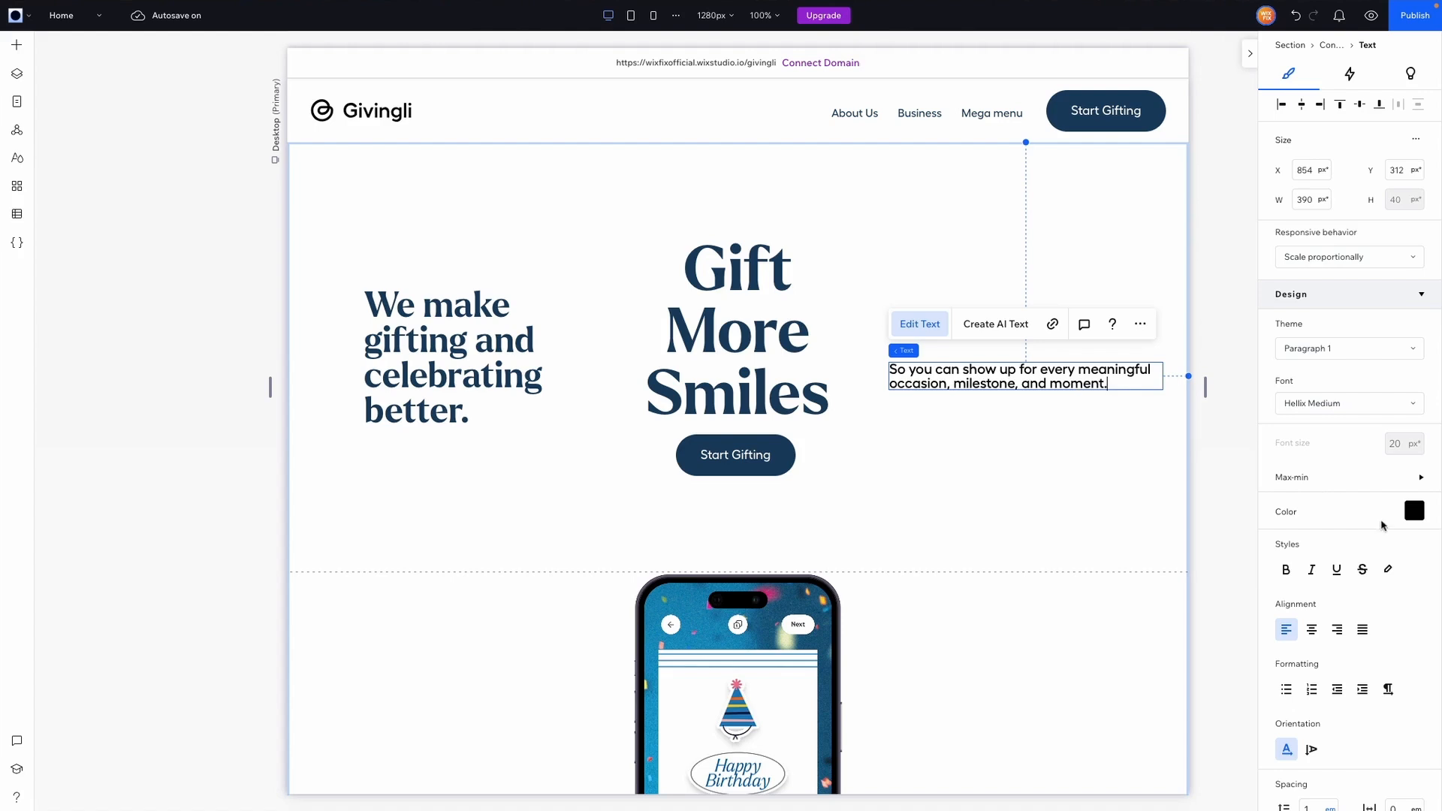
- Colour the right-hand paragraph dark blue, narrow it to about 263 px wide and move it to about X 908, Y 275
{"action": "left_click", "coordinate": [1414, 510]}
{"action": "left_click", "coordinate": [1422, 621]}
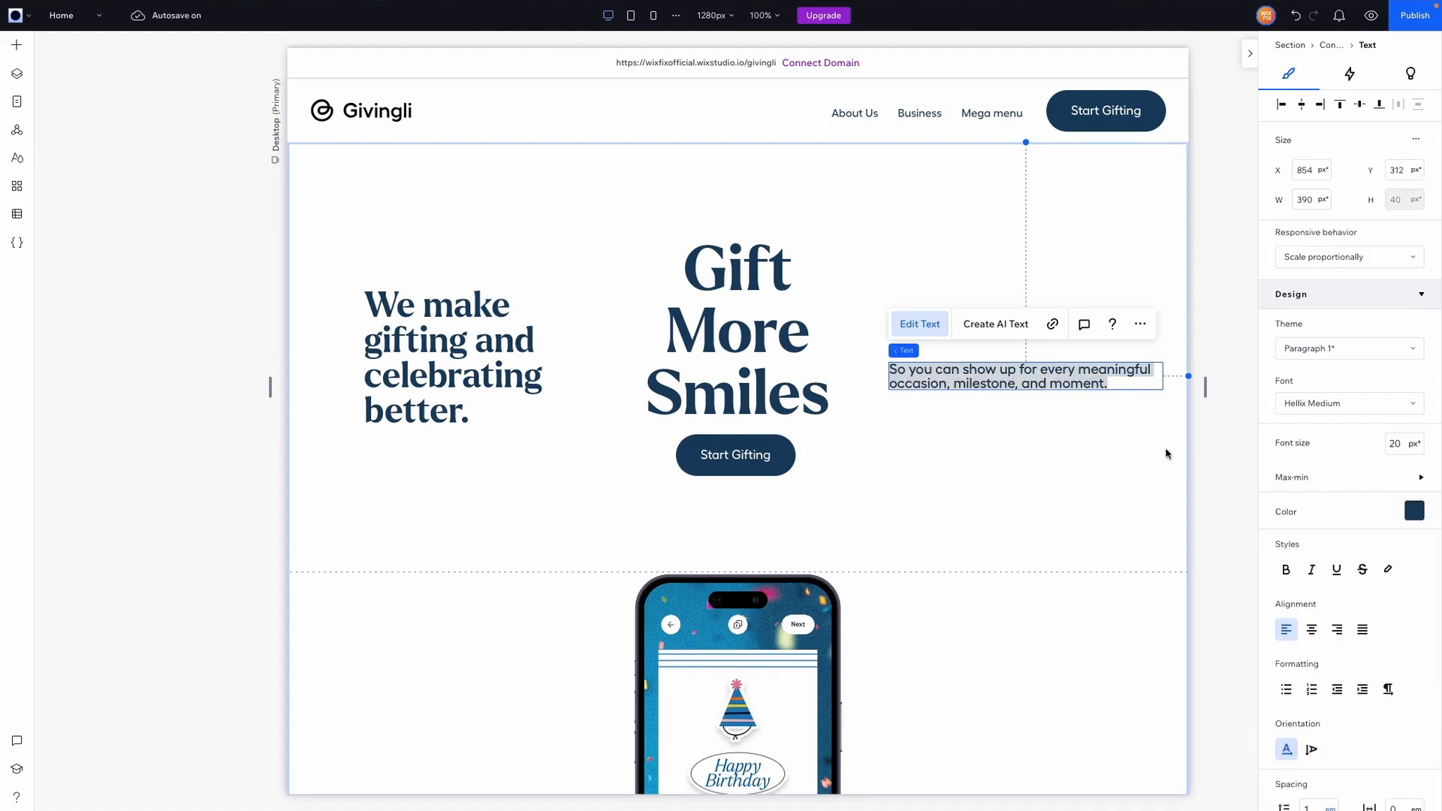
{"action": "left_click_drag", "start_coordinate": [1189, 375], "coordinate": [1069, 382]}
{"action": "left_click_drag", "start_coordinate": [964, 384], "coordinate": [1002, 360]}
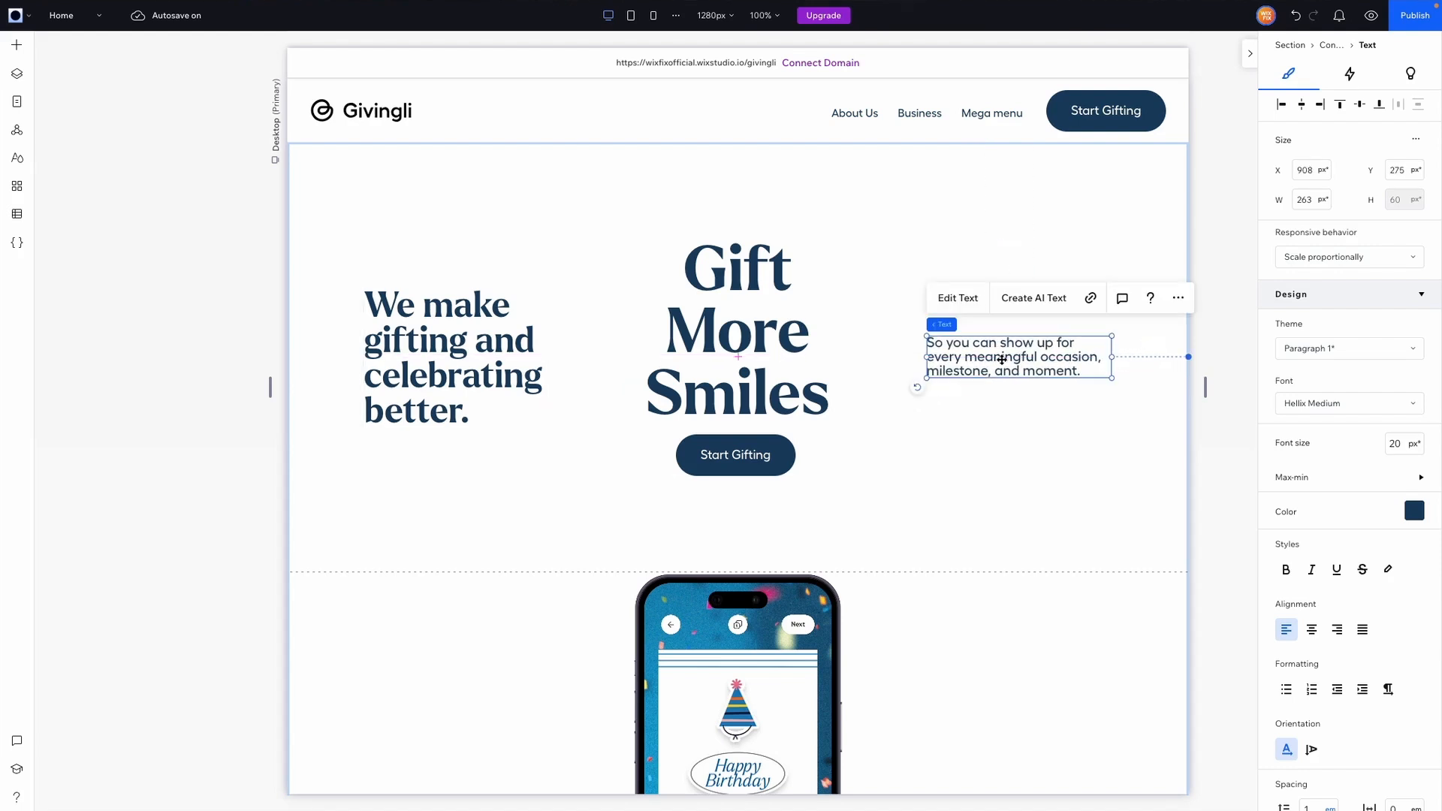
- Compare the docking margins of the two side texts and look over the container's grid settings
{"action": "left_click", "coordinate": [446, 345]}
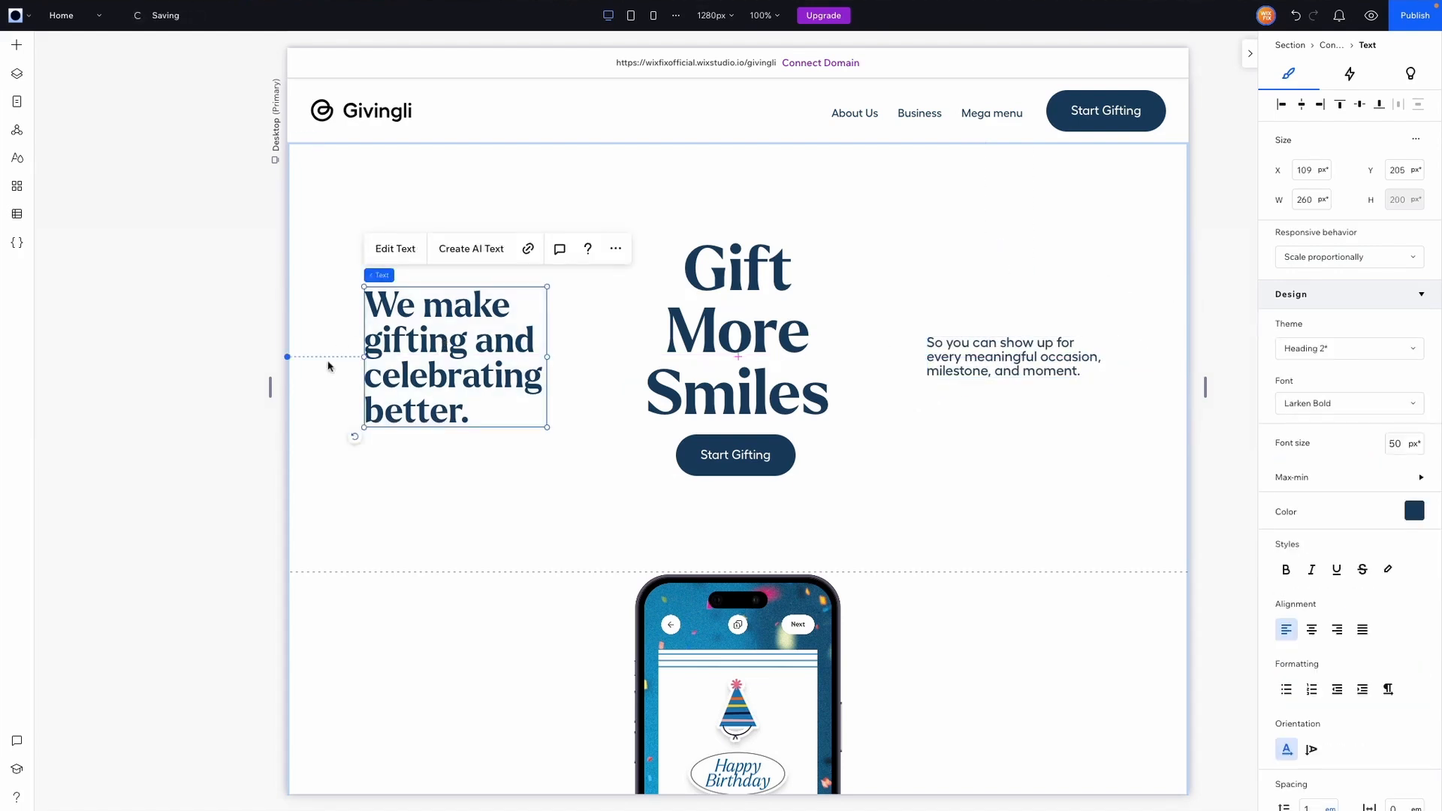
{"action": "scroll", "coordinate": [1320, 434], "scroll_direction": "down", "scroll_amount": 7}
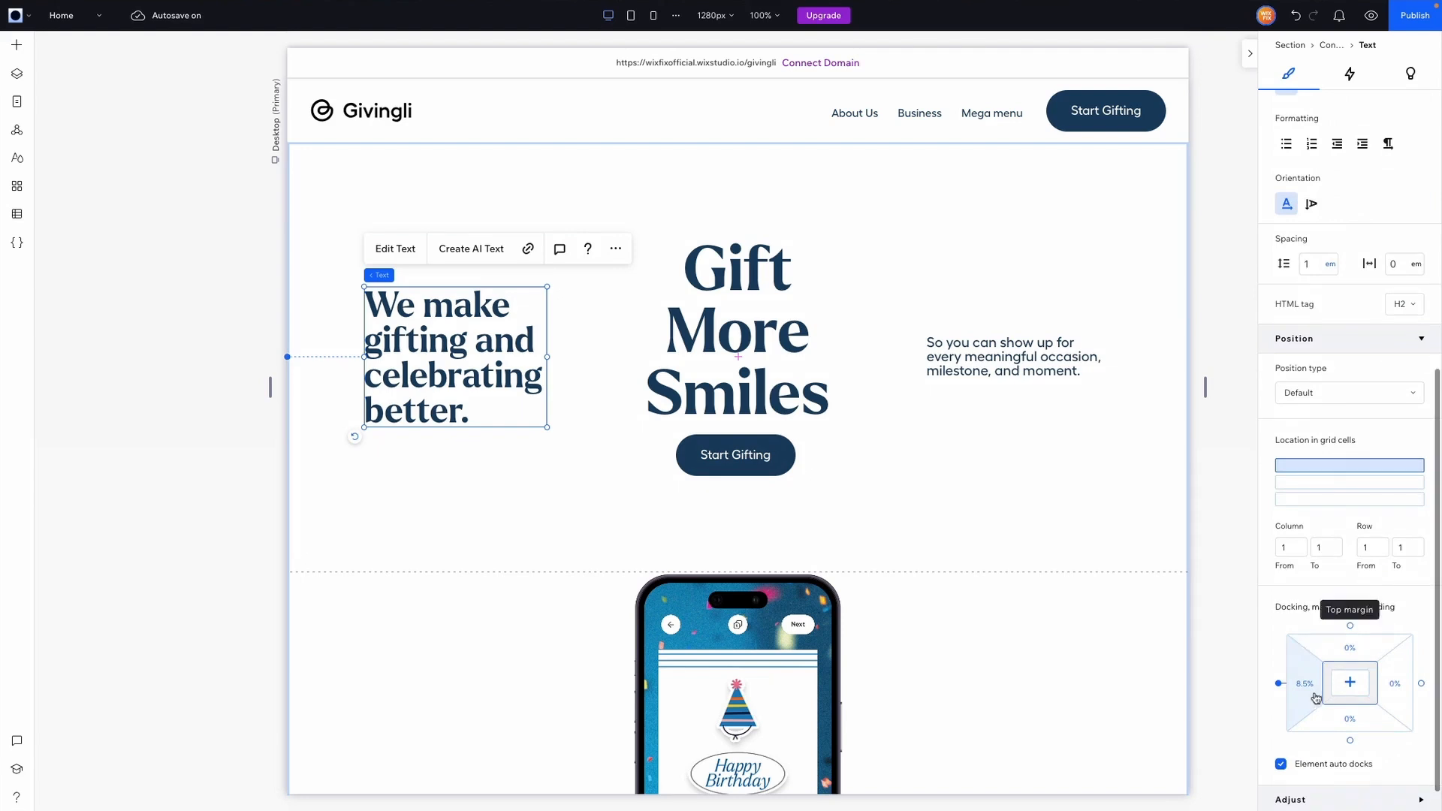
{"action": "left_click", "coordinate": [1007, 357]}
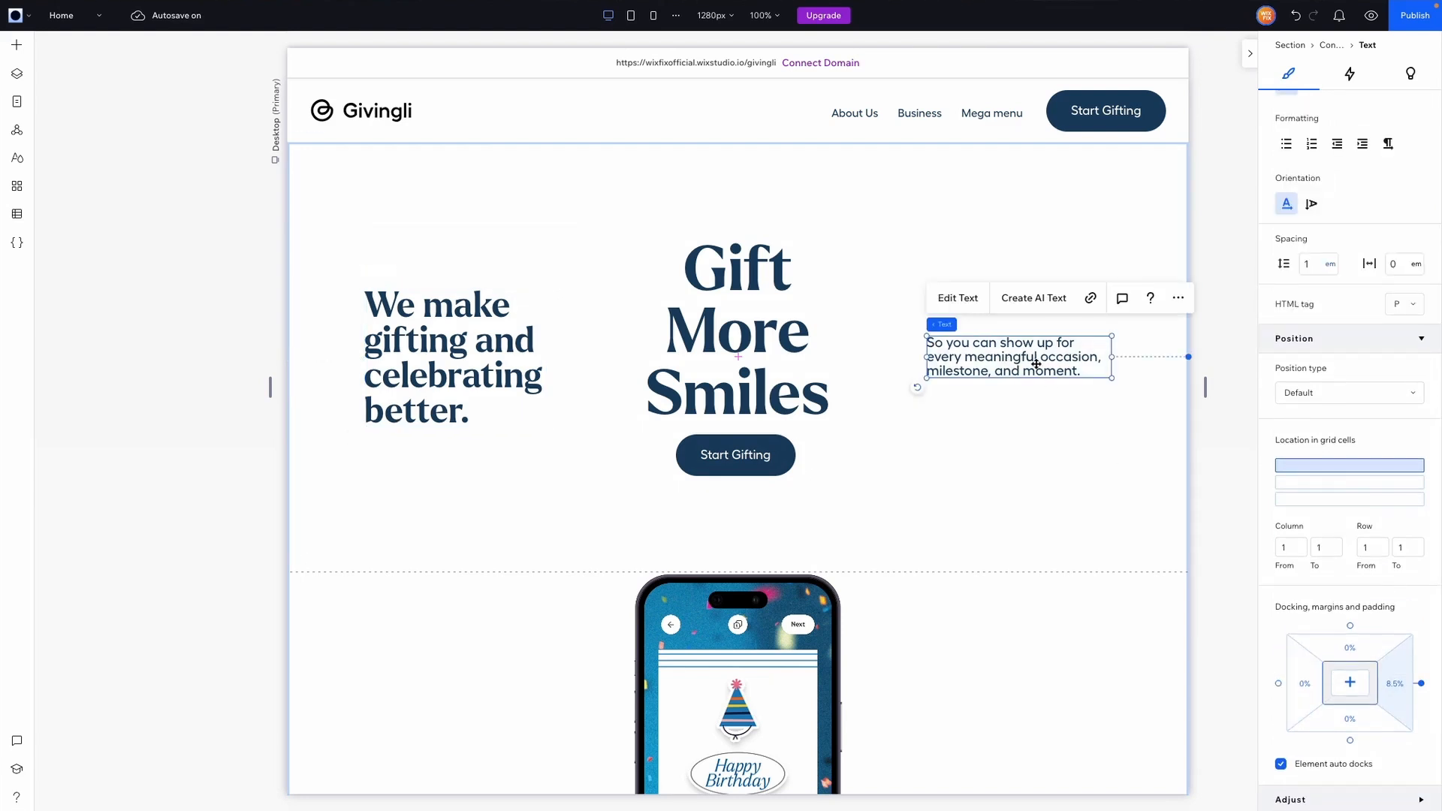
{"action": "scroll", "coordinate": [1383, 601], "scroll_direction": "down", "scroll_amount": 1}
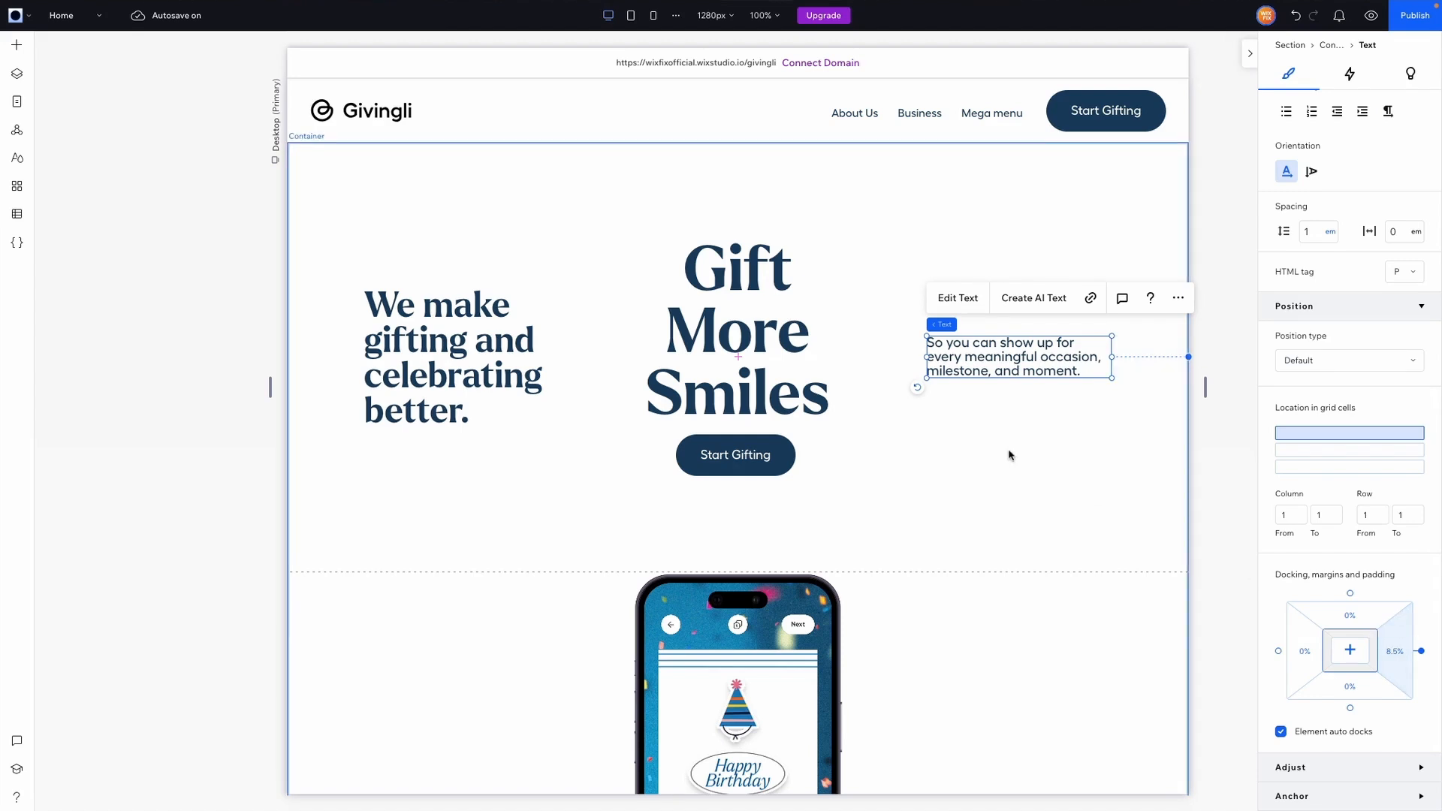
{"action": "left_click", "coordinate": [1058, 489]}
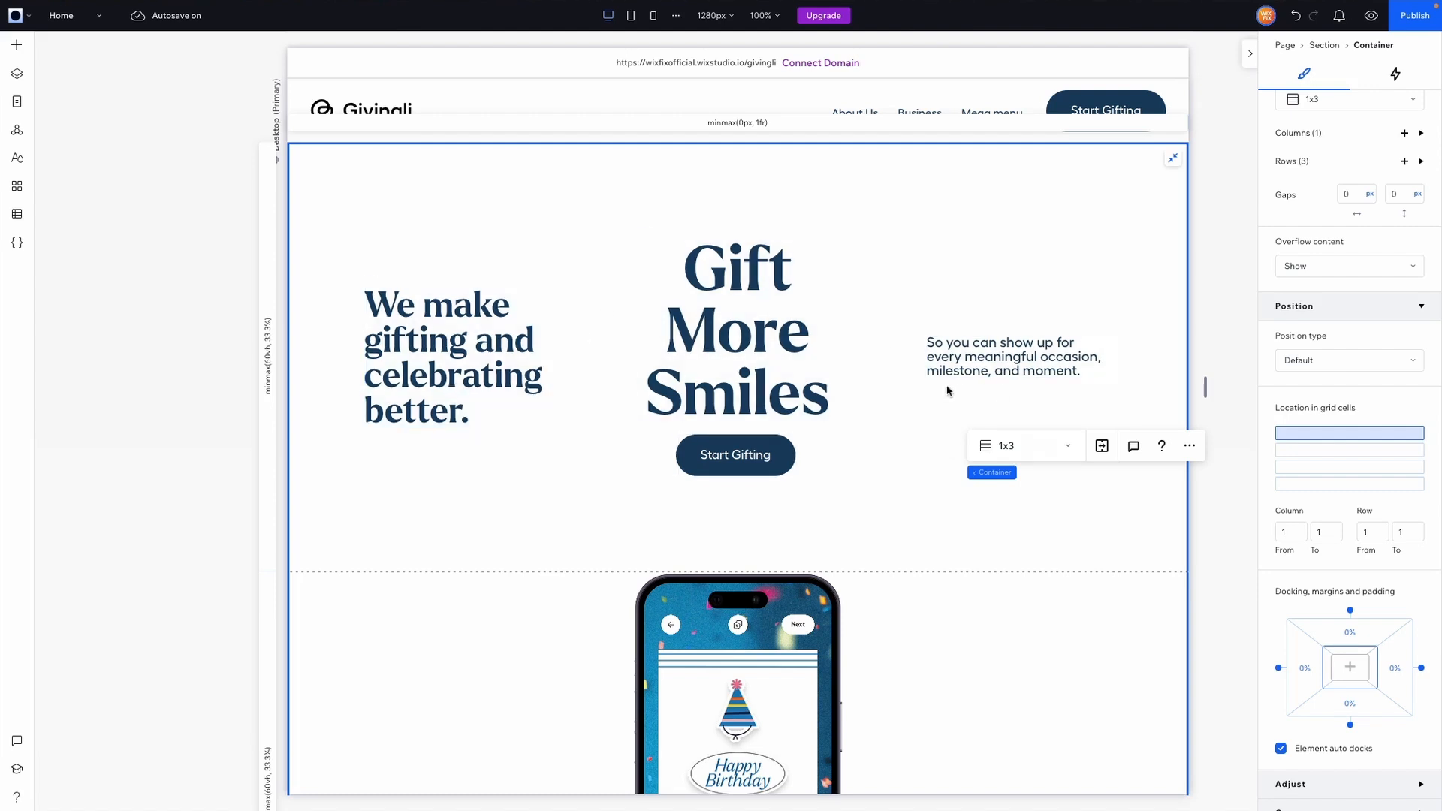
{"action": "scroll", "coordinate": [909, 484], "scroll_direction": "down", "scroll_amount": 5}
{"action": "scroll", "coordinate": [909, 484], "scroll_direction": "up", "scroll_amount": 5}
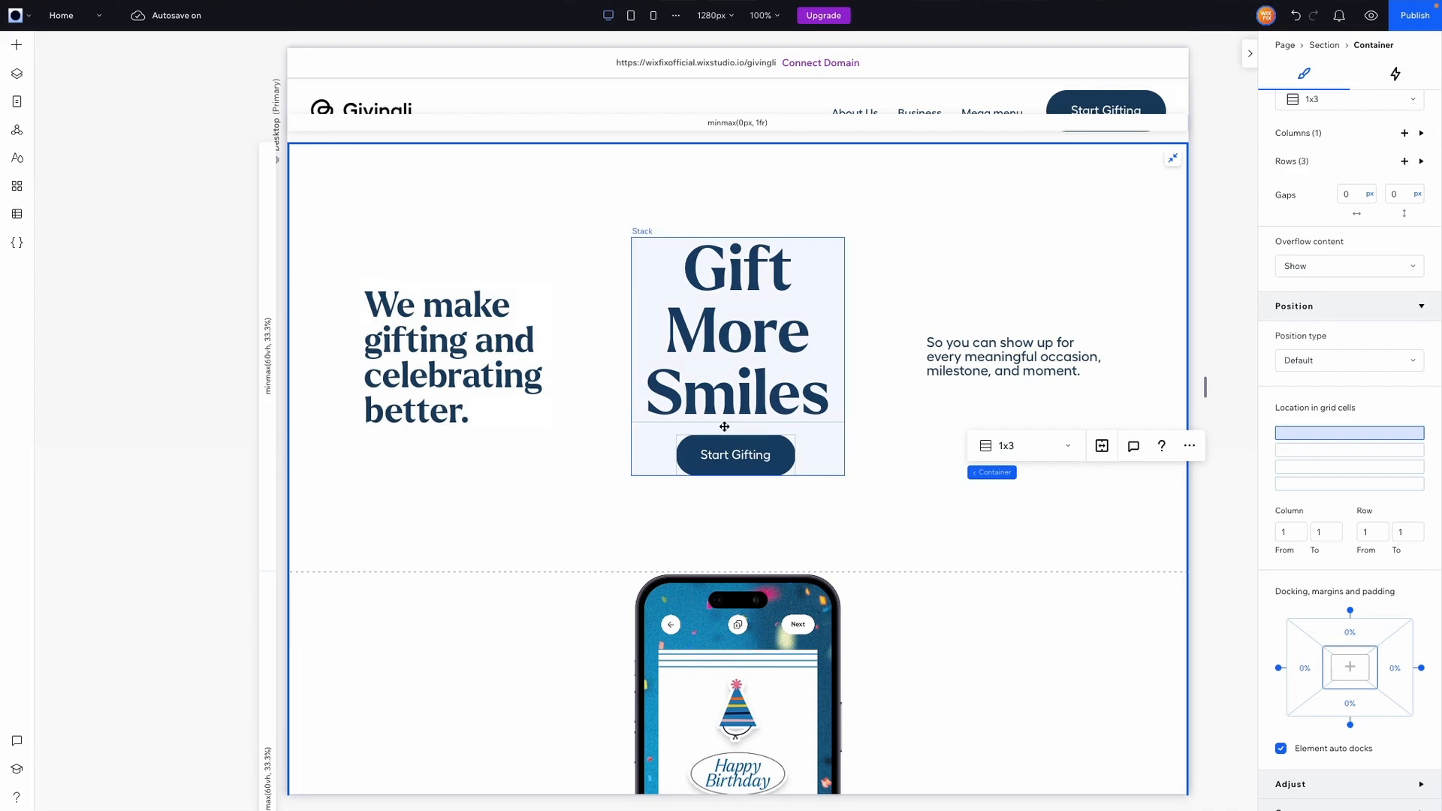
- Stack the "We make gifting" heading and the right-hand paragraph together in one horizontal stack
{"action": "left_click", "coordinate": [400, 348]}
{"action": "left_click", "coordinate": [987, 361]}
{"action": "left_click", "coordinate": [462, 374]}
{"action": "left_click", "coordinate": [1007, 357]}
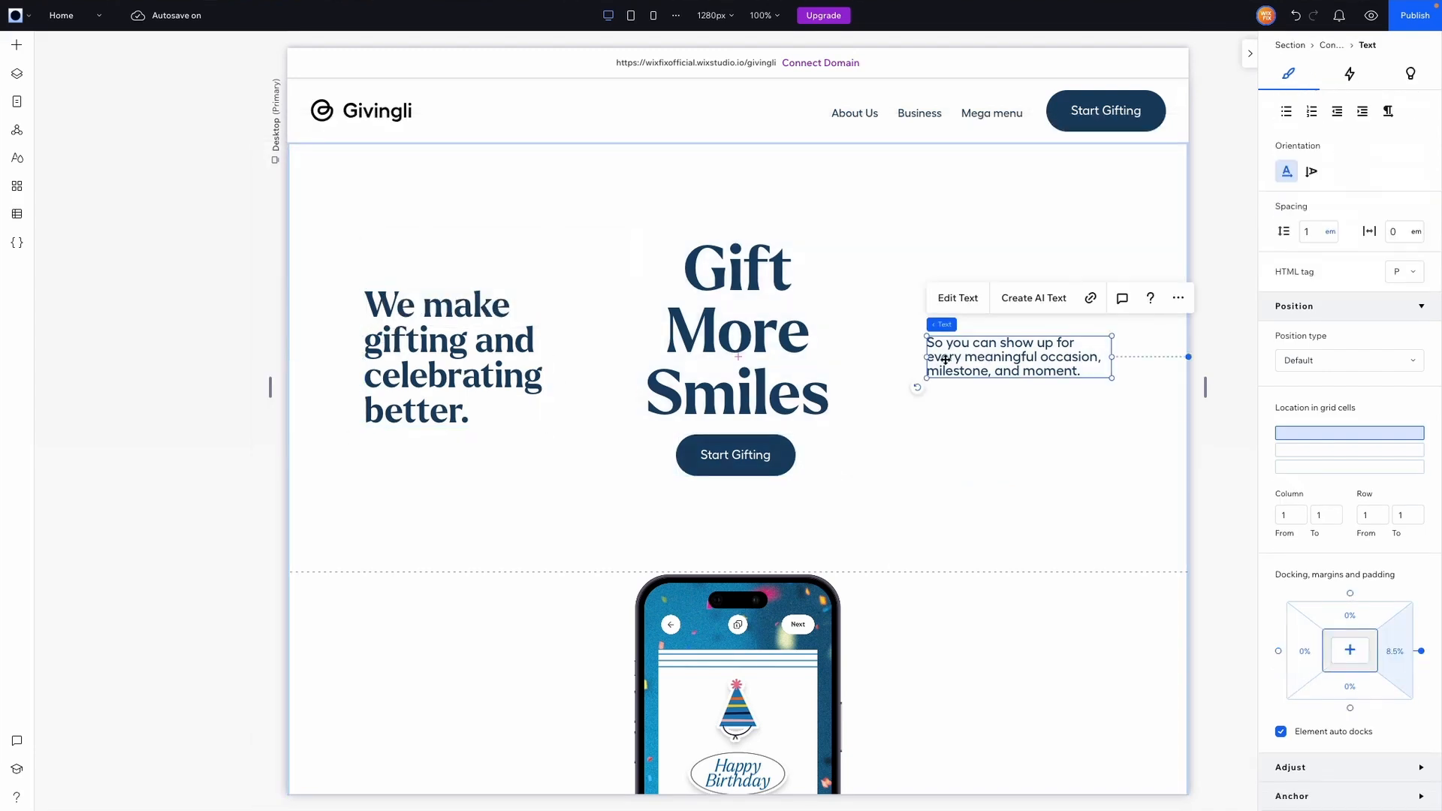
{"action": "left_click", "coordinate": [474, 333], "text": "shift"}
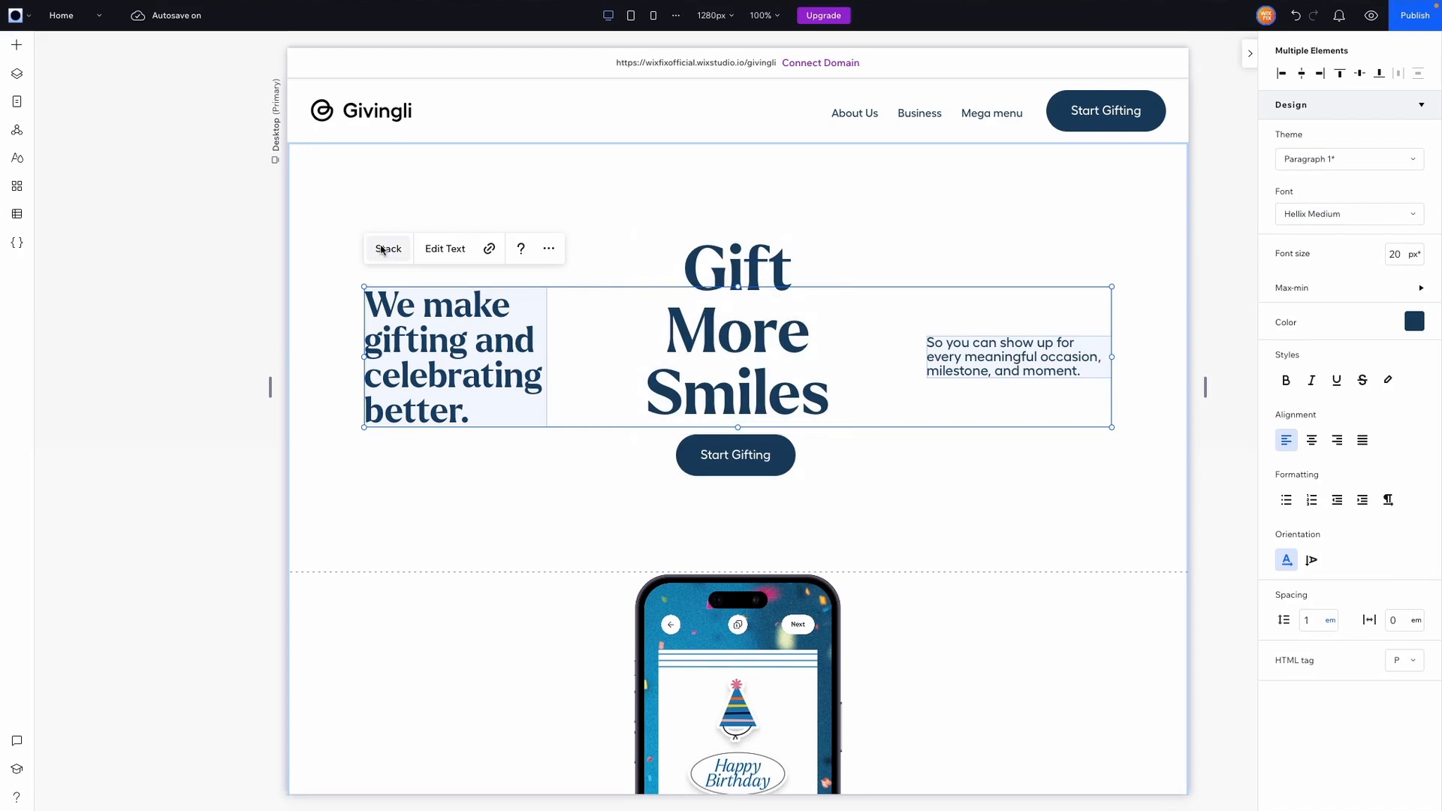
{"action": "left_click", "coordinate": [385, 249]}
- Hide the central stack holding the "Gift More Smiles" heading and its Start Gifting button
{"action": "left_click", "coordinate": [821, 451]}
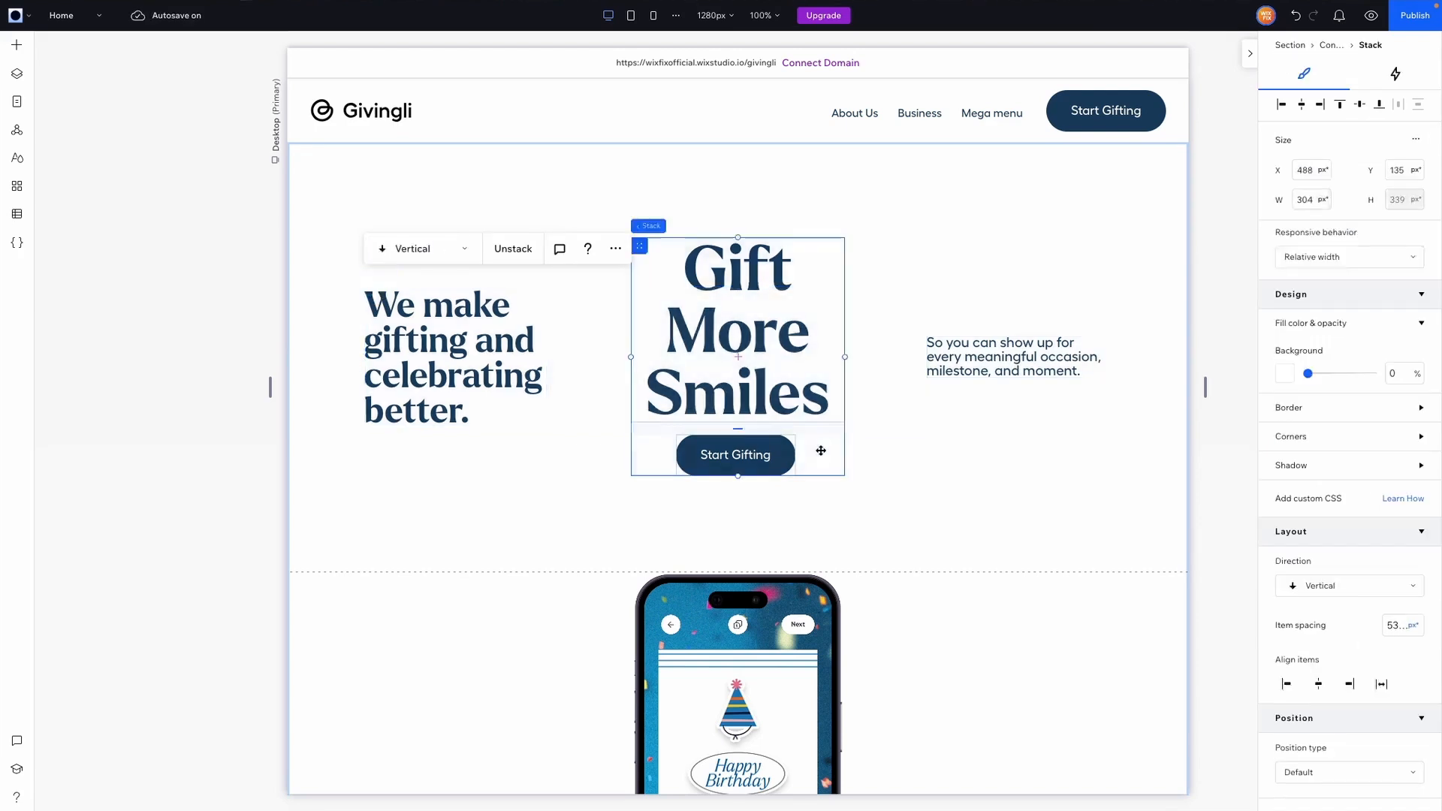
{"action": "left_click", "coordinate": [883, 199]}
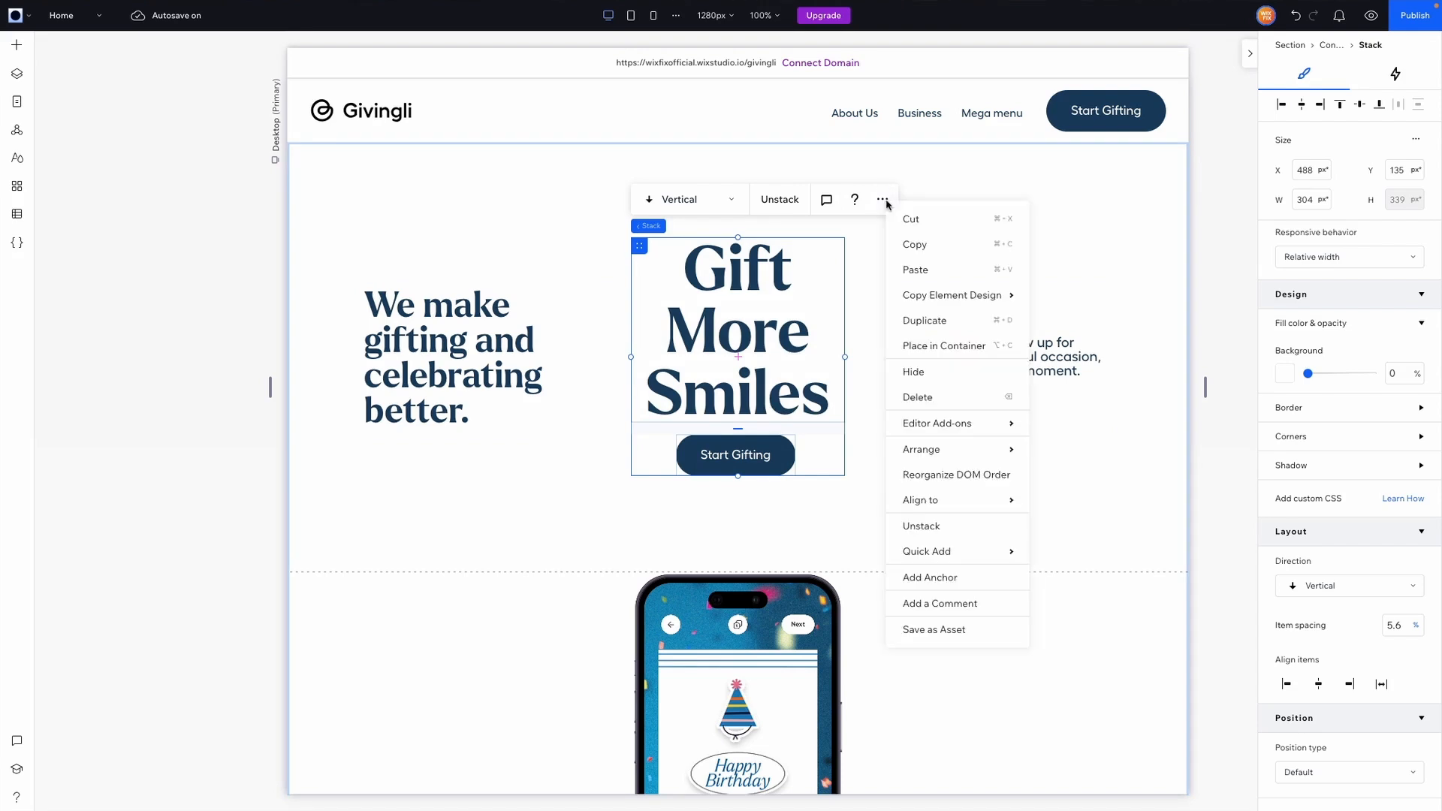
{"action": "left_click", "coordinate": [913, 372]}
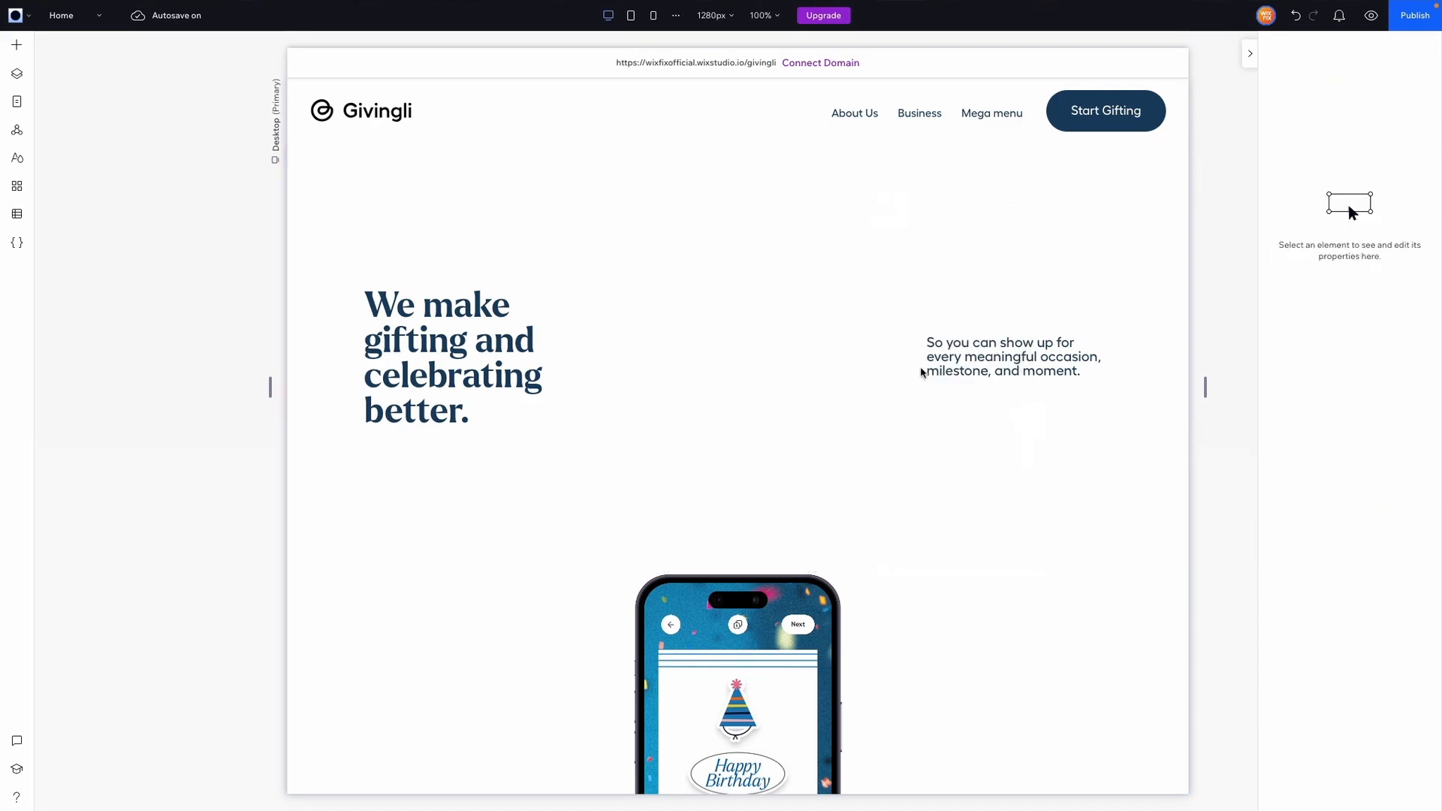
- Make the side-text stack sticky to the top with an offset of 25%
{"action": "left_click", "coordinate": [984, 410]}
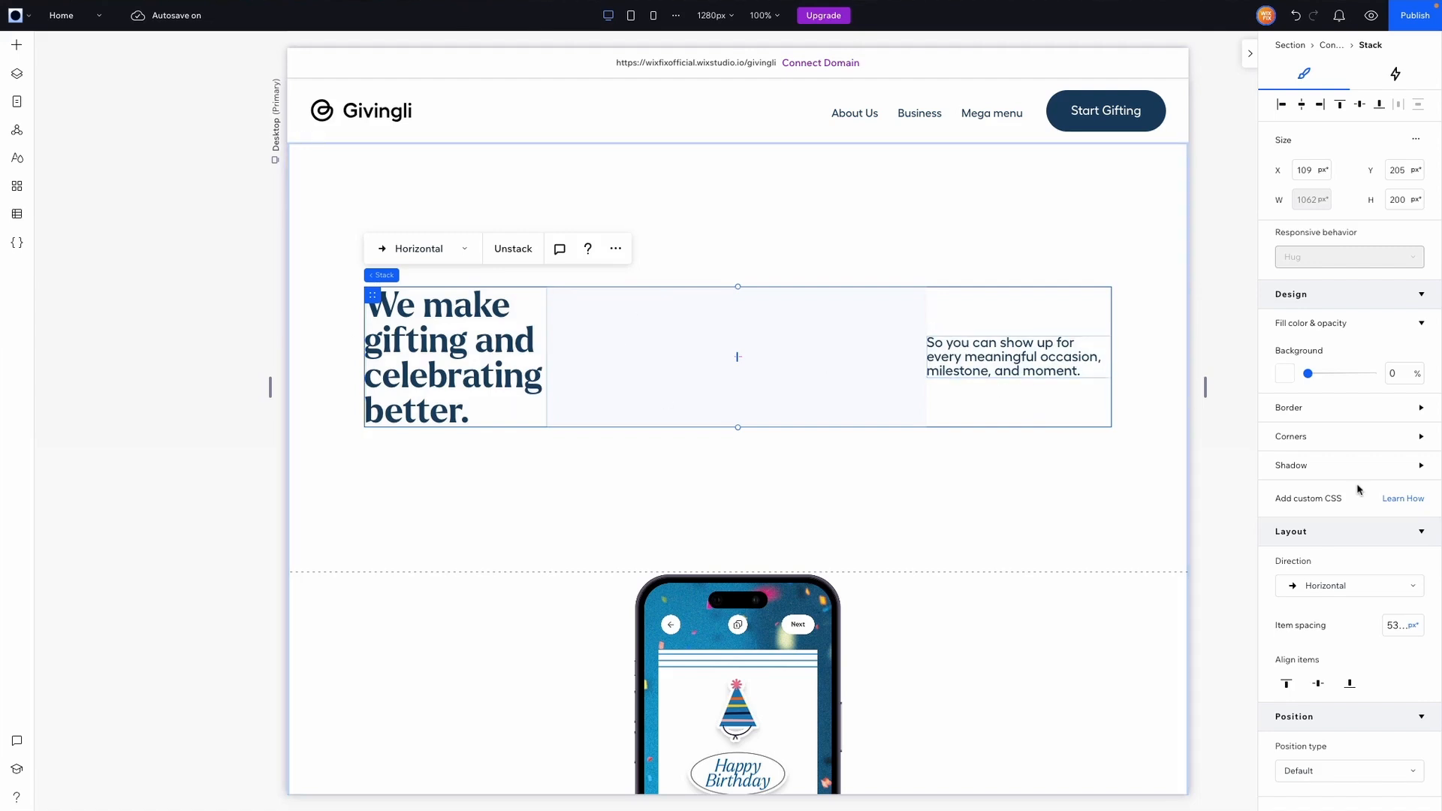
{"action": "scroll", "coordinate": [1356, 489], "scroll_direction": "down", "scroll_amount": 3}
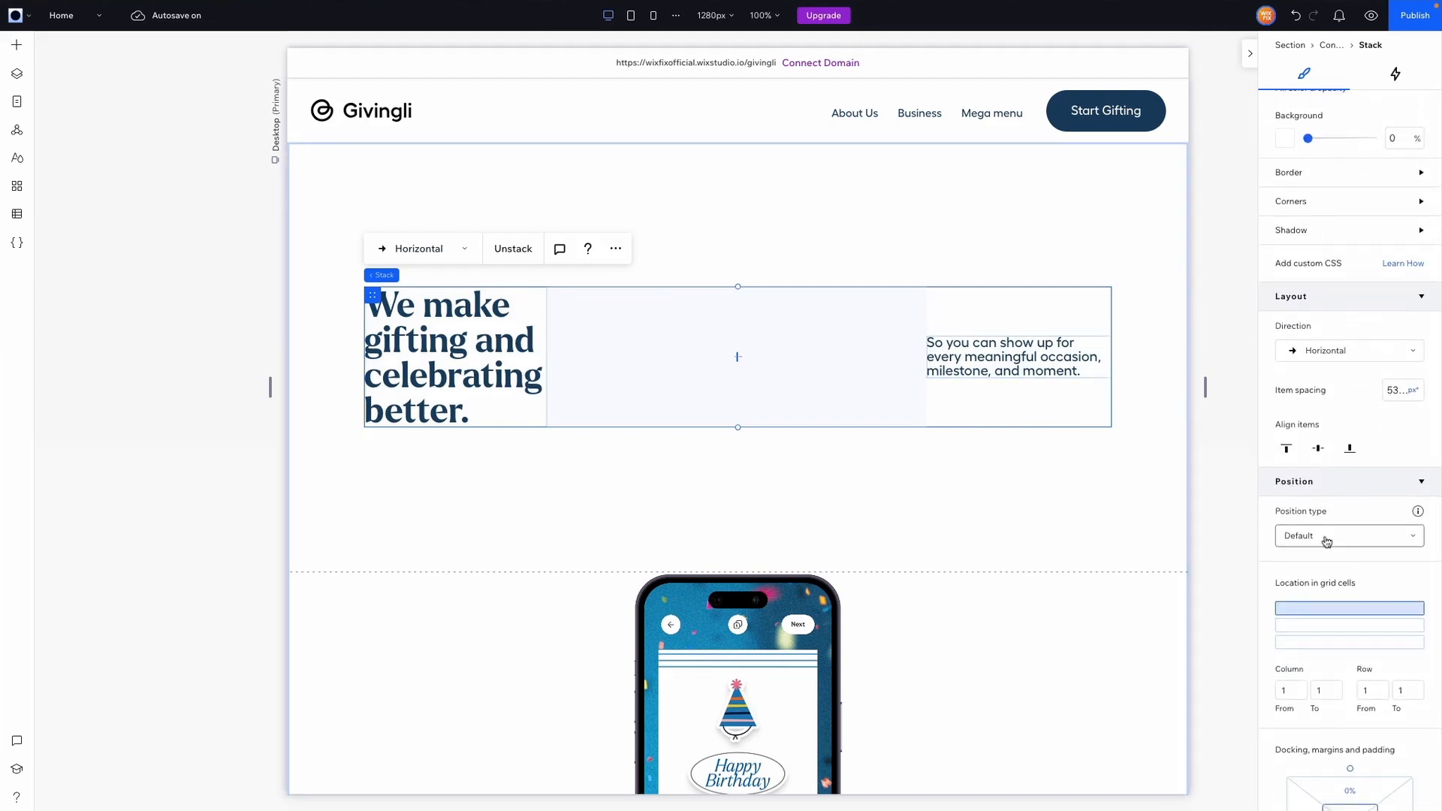
{"action": "left_click", "coordinate": [1328, 542]}
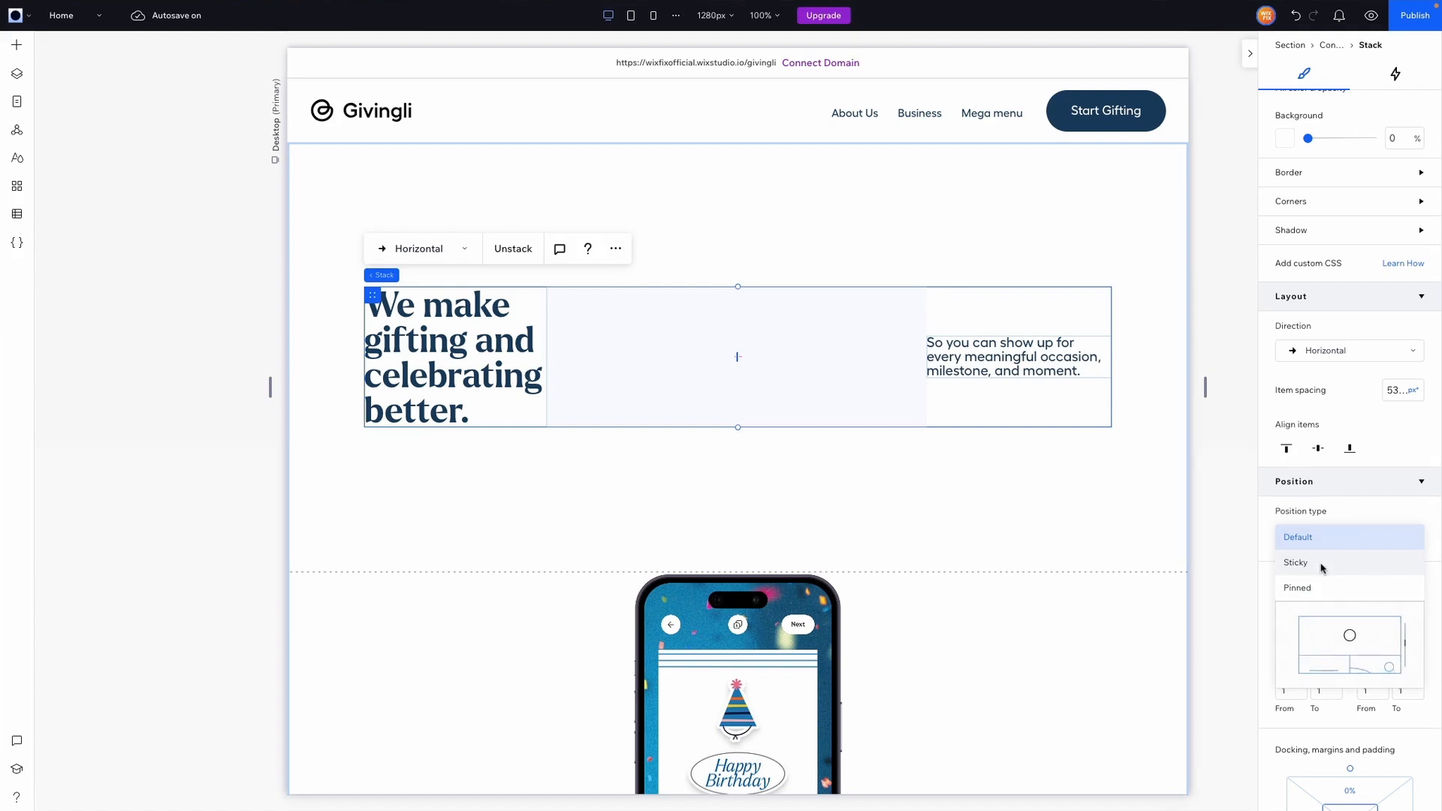
{"action": "left_click", "coordinate": [1297, 563]}
{"action": "scroll", "coordinate": [1364, 574], "scroll_direction": "down", "scroll_amount": 4}
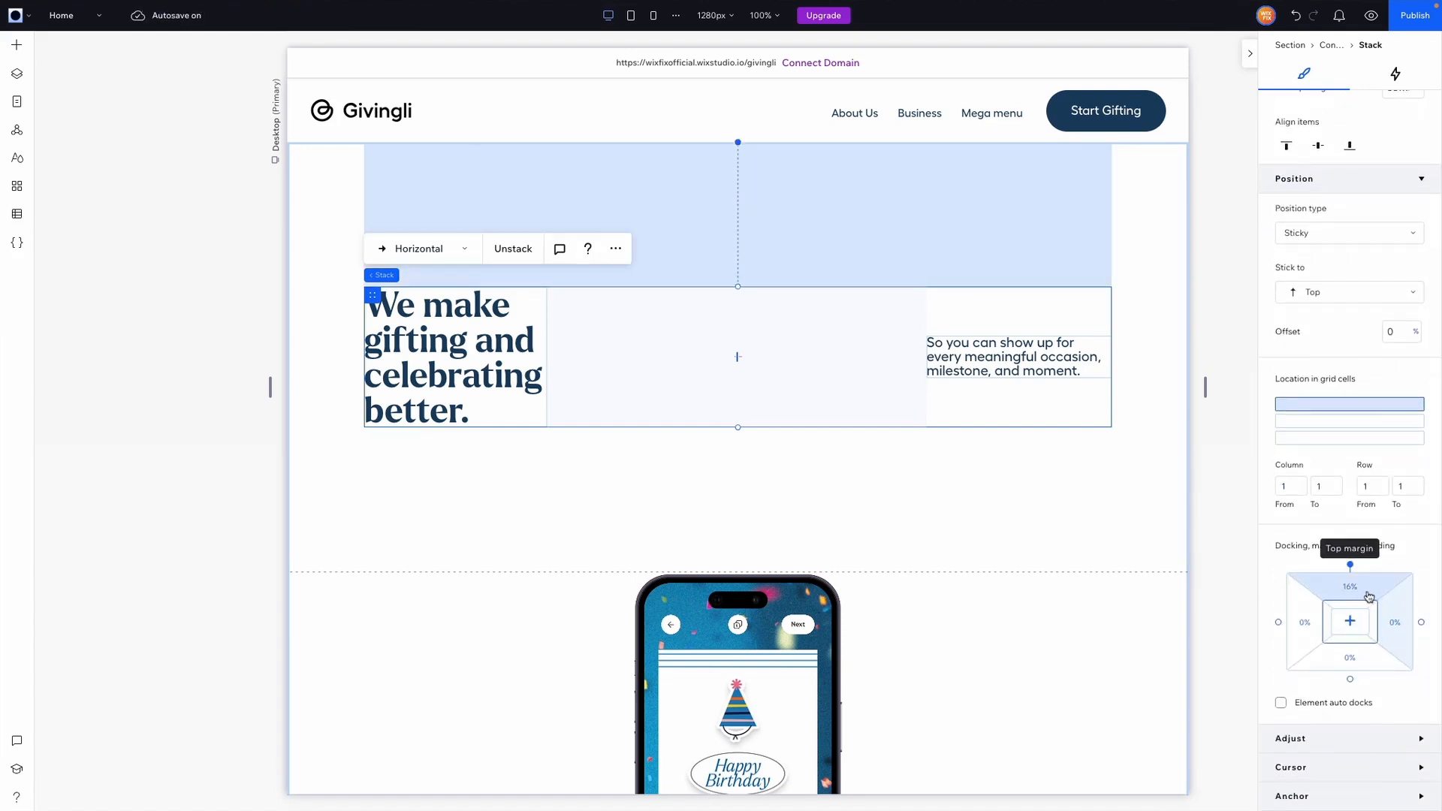
{"action": "scroll", "coordinate": [1397, 496], "scroll_direction": "up", "scroll_amount": 2}
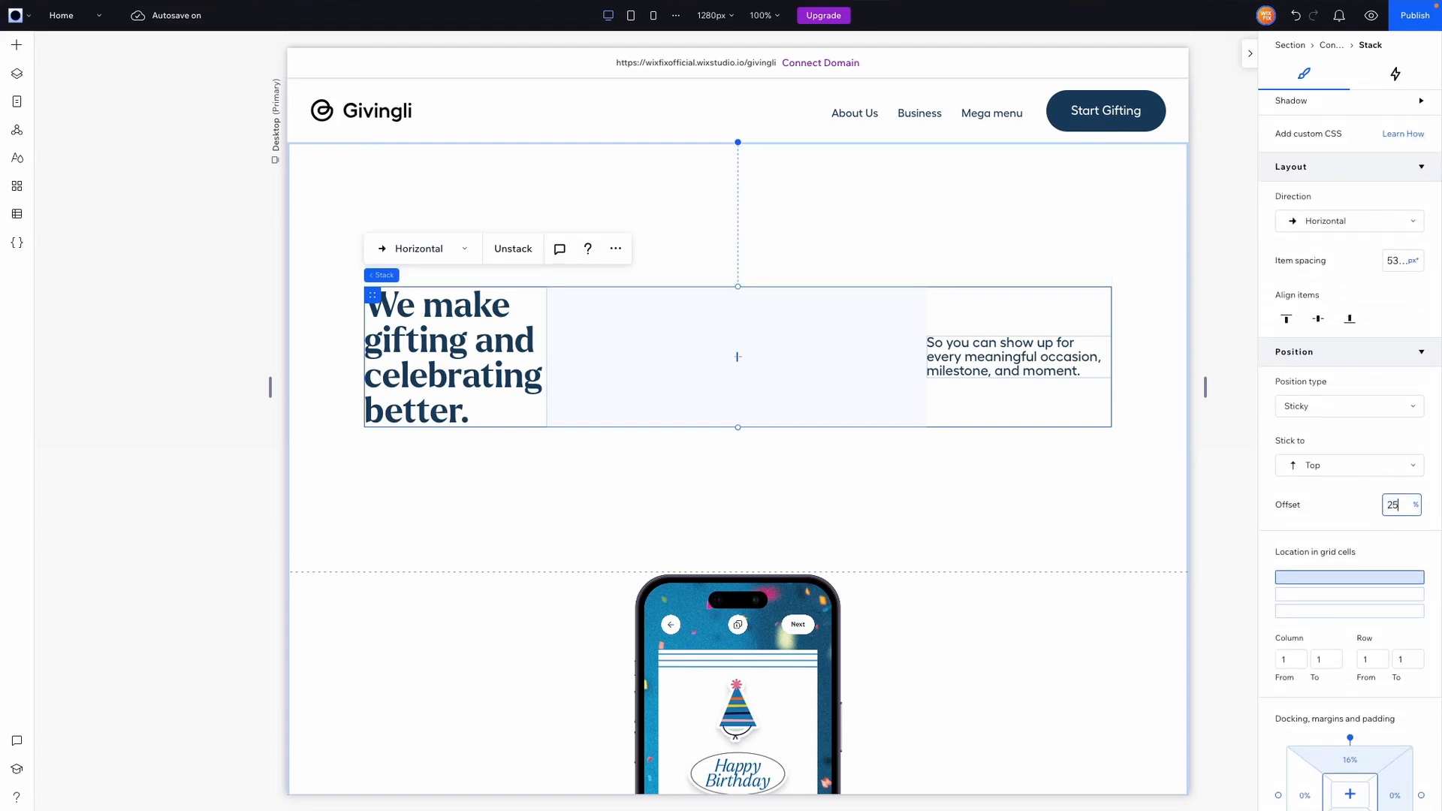
- Preview the site and check where the side-text stack sticks while the page scrolls
{"action": "left_click", "coordinate": [1372, 16]}
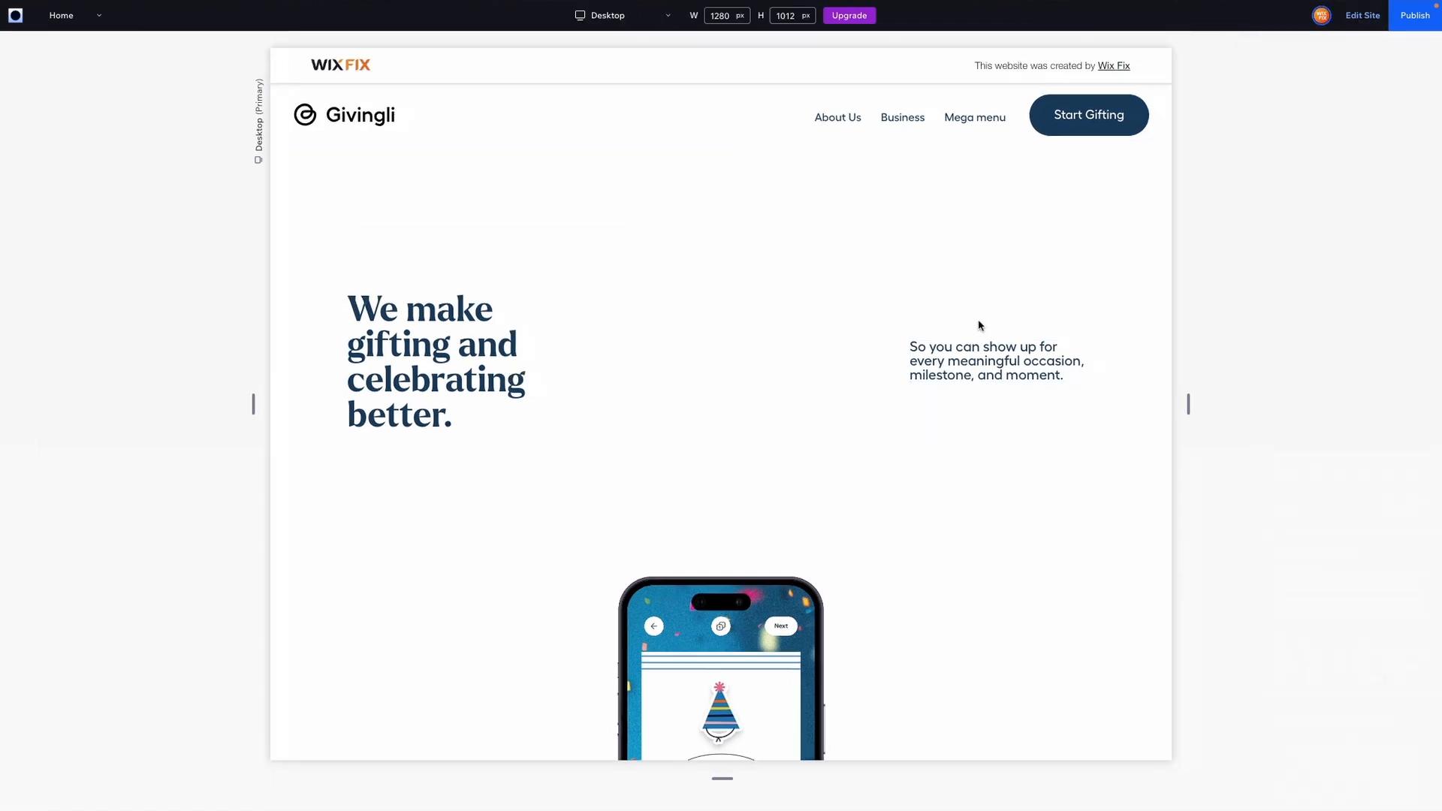
{"action": "scroll", "coordinate": [979, 325], "scroll_direction": "down", "scroll_amount": 1}
{"action": "scroll", "coordinate": [978, 325], "scroll_direction": "up", "scroll_amount": 1}
{"action": "scroll", "coordinate": [979, 325], "scroll_direction": "down", "scroll_amount": 1}
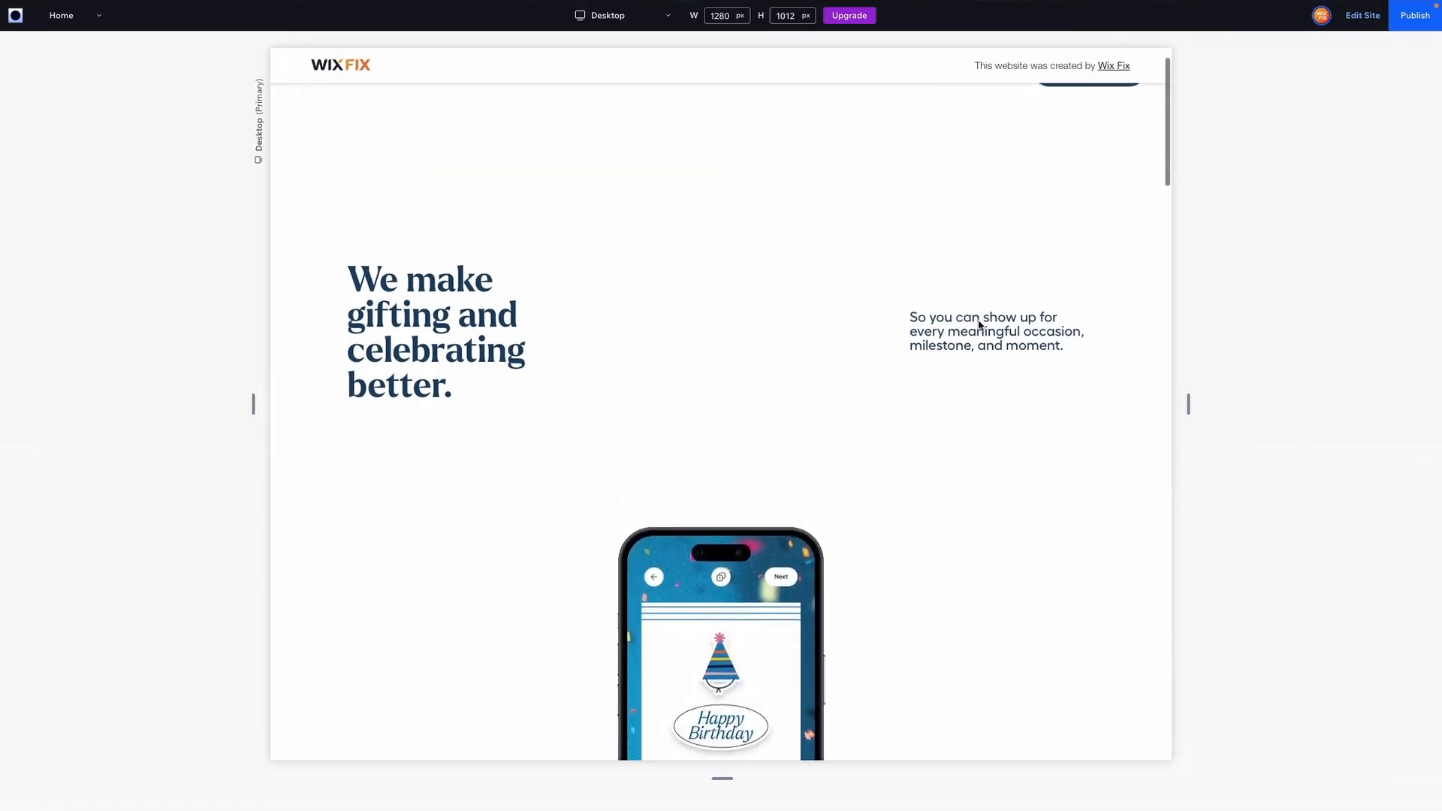
{"action": "scroll", "coordinate": [979, 325], "scroll_direction": "up", "scroll_amount": 1}
{"action": "scroll", "coordinate": [978, 325], "scroll_direction": "down", "scroll_amount": 1}
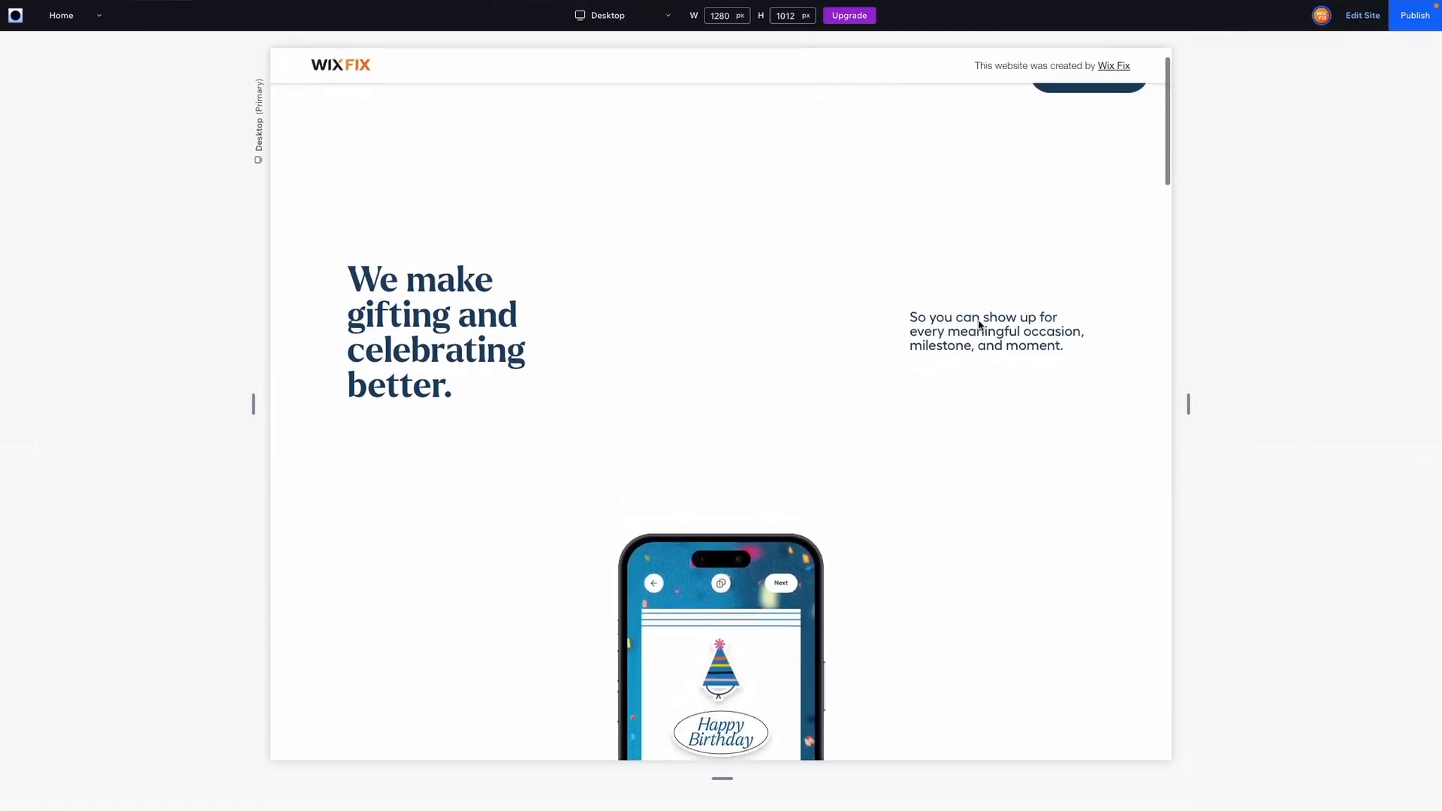
{"action": "scroll", "coordinate": [979, 325], "scroll_direction": "up", "scroll_amount": 1}
{"action": "scroll", "coordinate": [979, 326], "scroll_direction": "down", "scroll_amount": 1}
{"action": "scroll", "coordinate": [979, 325], "scroll_direction": "up", "scroll_amount": 1}
{"action": "scroll", "coordinate": [981, 323], "scroll_direction": "down", "scroll_amount": 1}
{"action": "scroll", "coordinate": [980, 323], "scroll_direction": "up", "scroll_amount": 1}
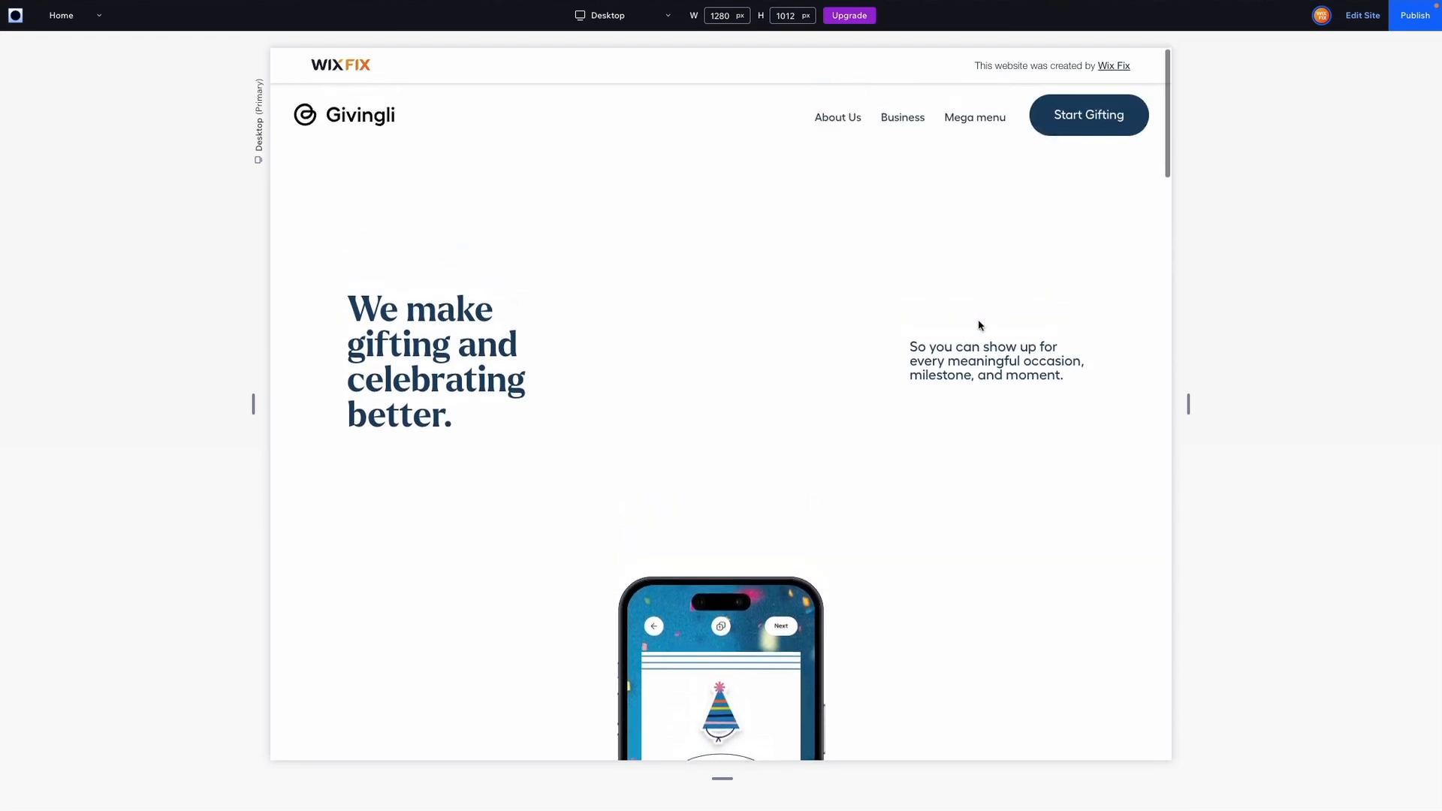
{"action": "left_click", "coordinate": [1353, 31]}
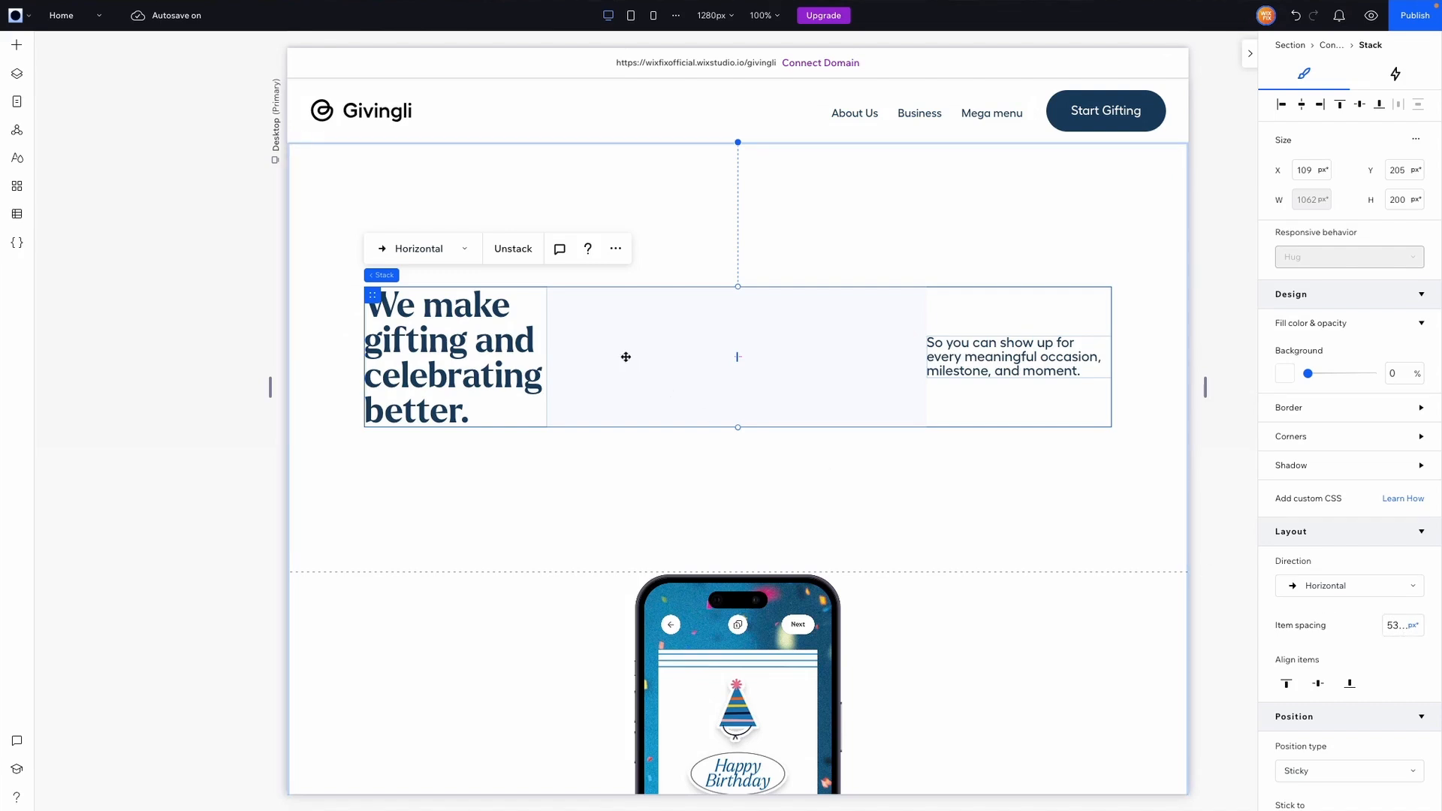
- Increase the sticky offset of the side-text stack
{"action": "scroll", "coordinate": [1340, 467], "scroll_direction": "down", "scroll_amount": 5}
{"action": "left_click", "coordinate": [1402, 477]}
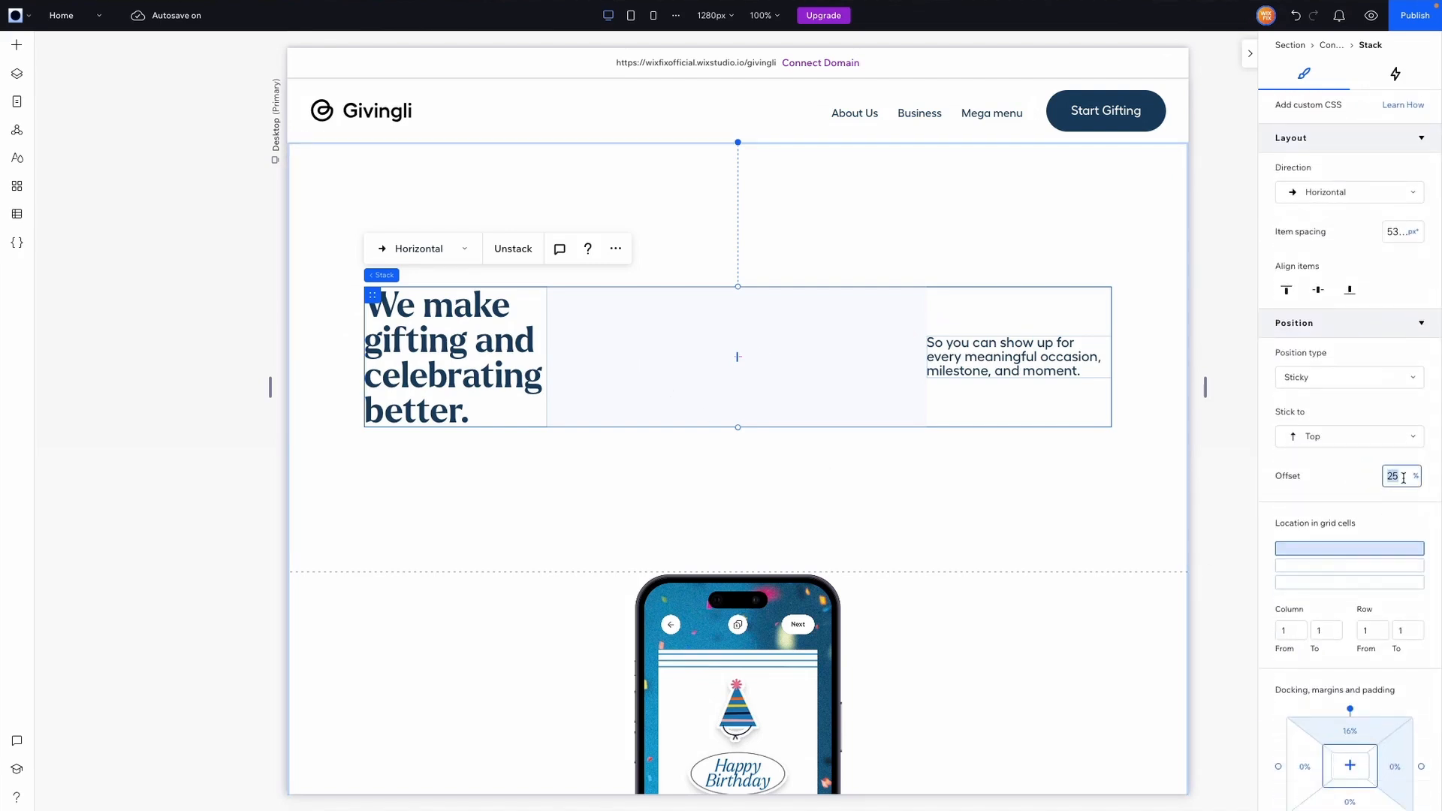
- Preview the page again and check how the side texts hold their position beside the scrolling phone
{"action": "left_click", "coordinate": [1372, 15]}
{"action": "scroll", "coordinate": [977, 380], "scroll_direction": "down", "scroll_amount": 5}
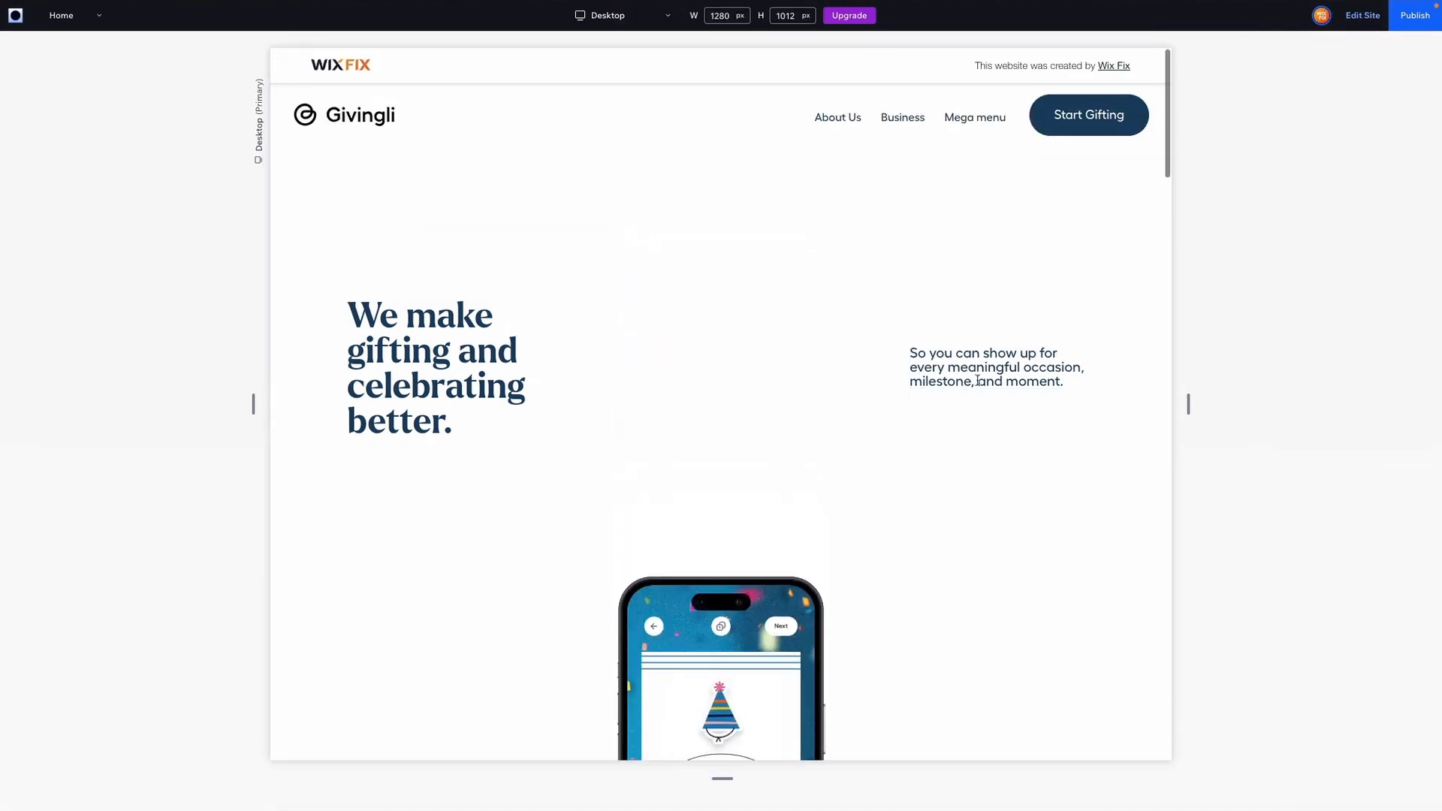
{"action": "scroll", "coordinate": [978, 381], "scroll_direction": "up", "scroll_amount": 5}
{"action": "scroll", "coordinate": [977, 381], "scroll_direction": "down", "scroll_amount": 5}
{"action": "scroll", "coordinate": [977, 381], "scroll_direction": "up", "scroll_amount": 1}
{"action": "scroll", "coordinate": [977, 380], "scroll_direction": "down", "scroll_amount": 2}
{"action": "scroll", "coordinate": [977, 381], "scroll_direction": "up", "scroll_amount": 5}
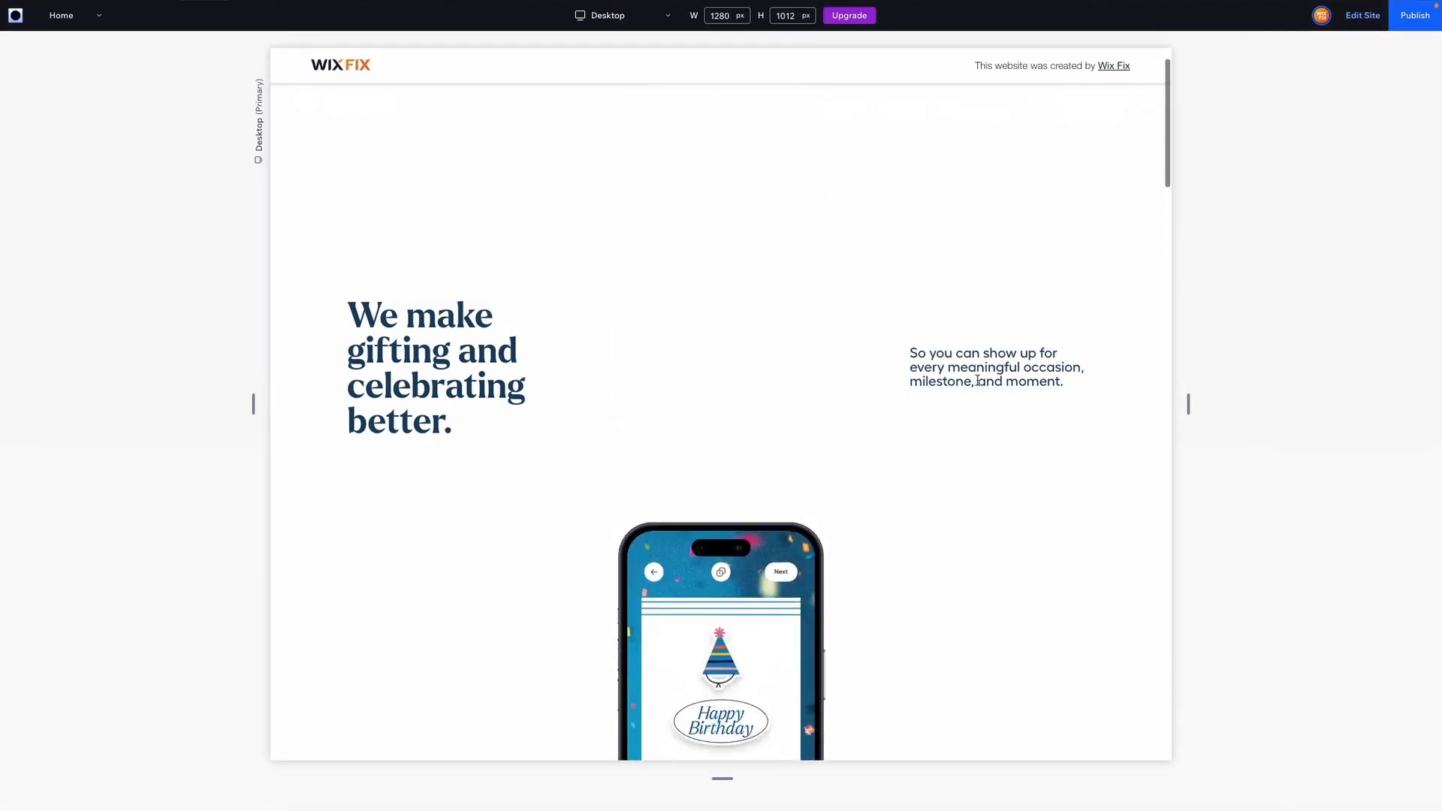
{"action": "scroll", "coordinate": [977, 381], "scroll_direction": "down", "scroll_amount": 5}
{"action": "key", "text": "Escape"}
- Make the container around the phone mockup sticky to the top and set its offset
{"action": "left_click", "coordinate": [642, 267]}
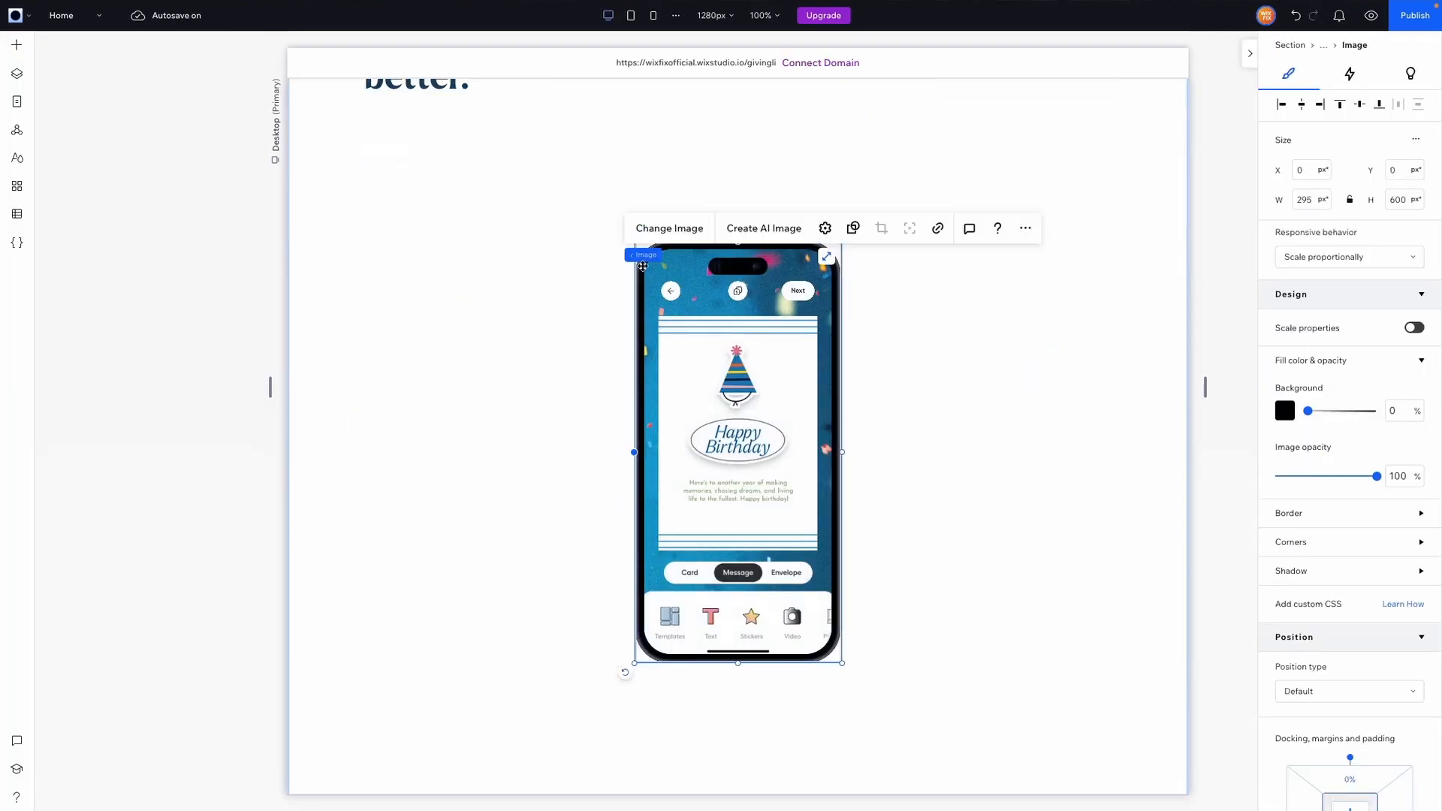
{"action": "left_click", "coordinate": [695, 257]}
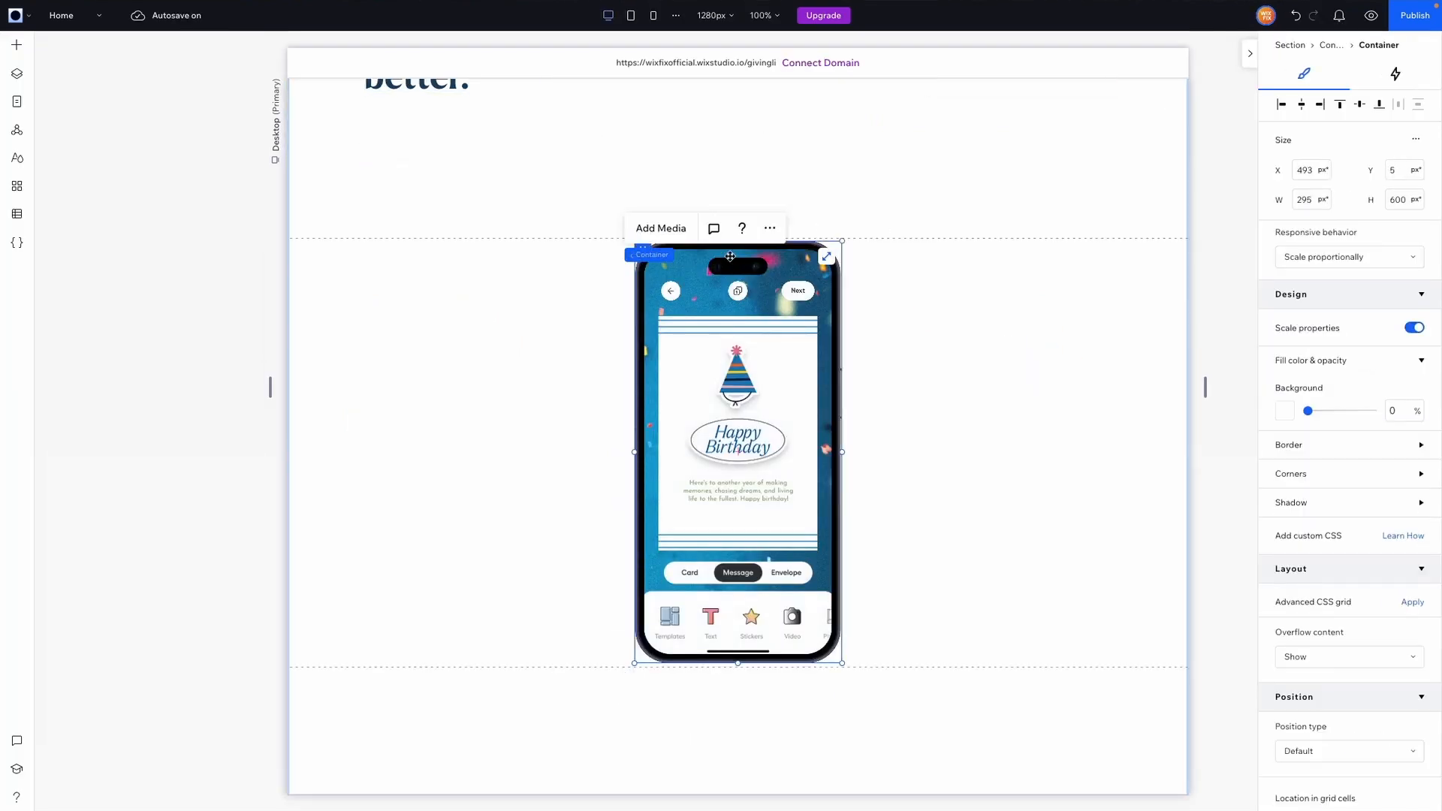
{"action": "scroll", "coordinate": [1358, 492], "scroll_direction": "down", "scroll_amount": 5}
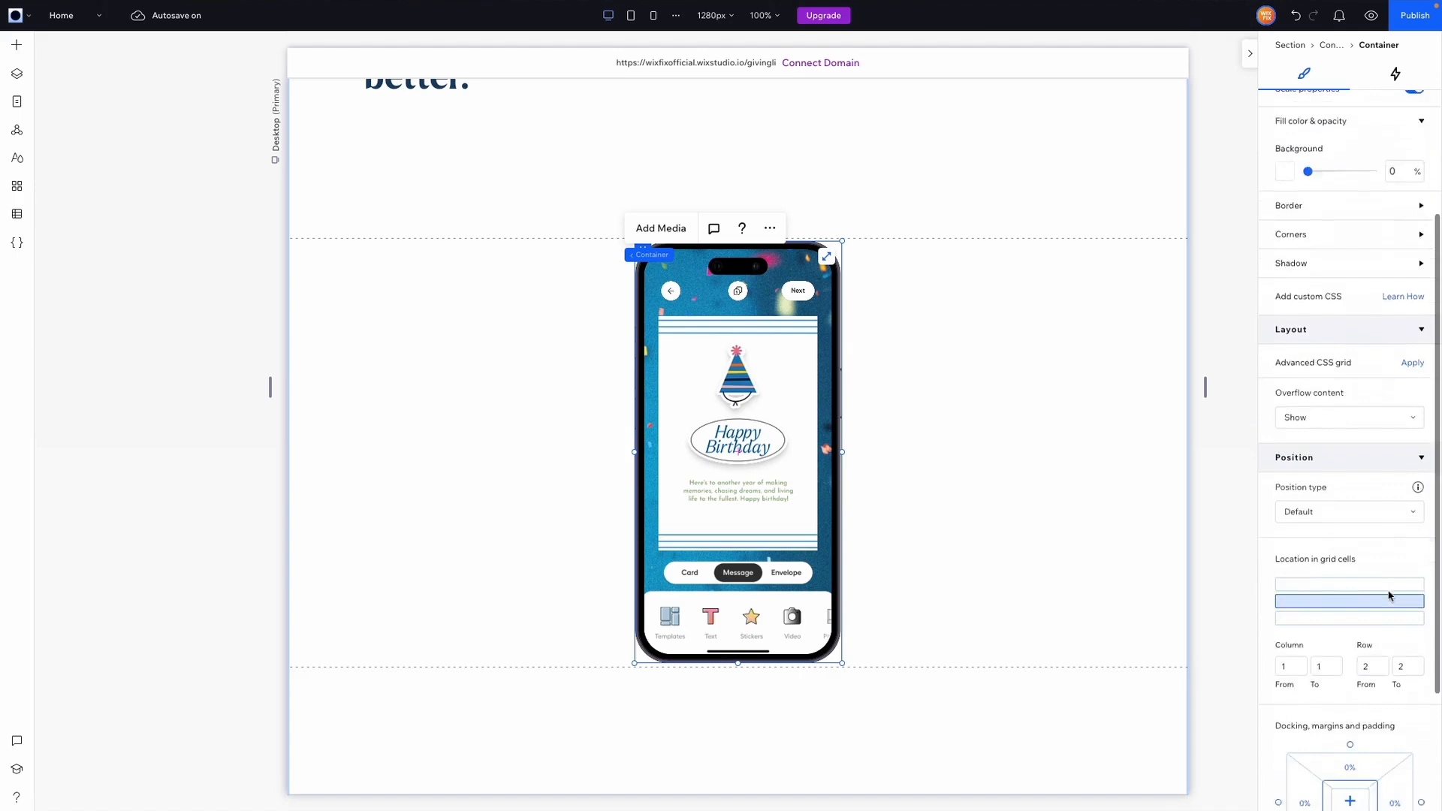
{"action": "left_click", "coordinate": [1343, 403]}
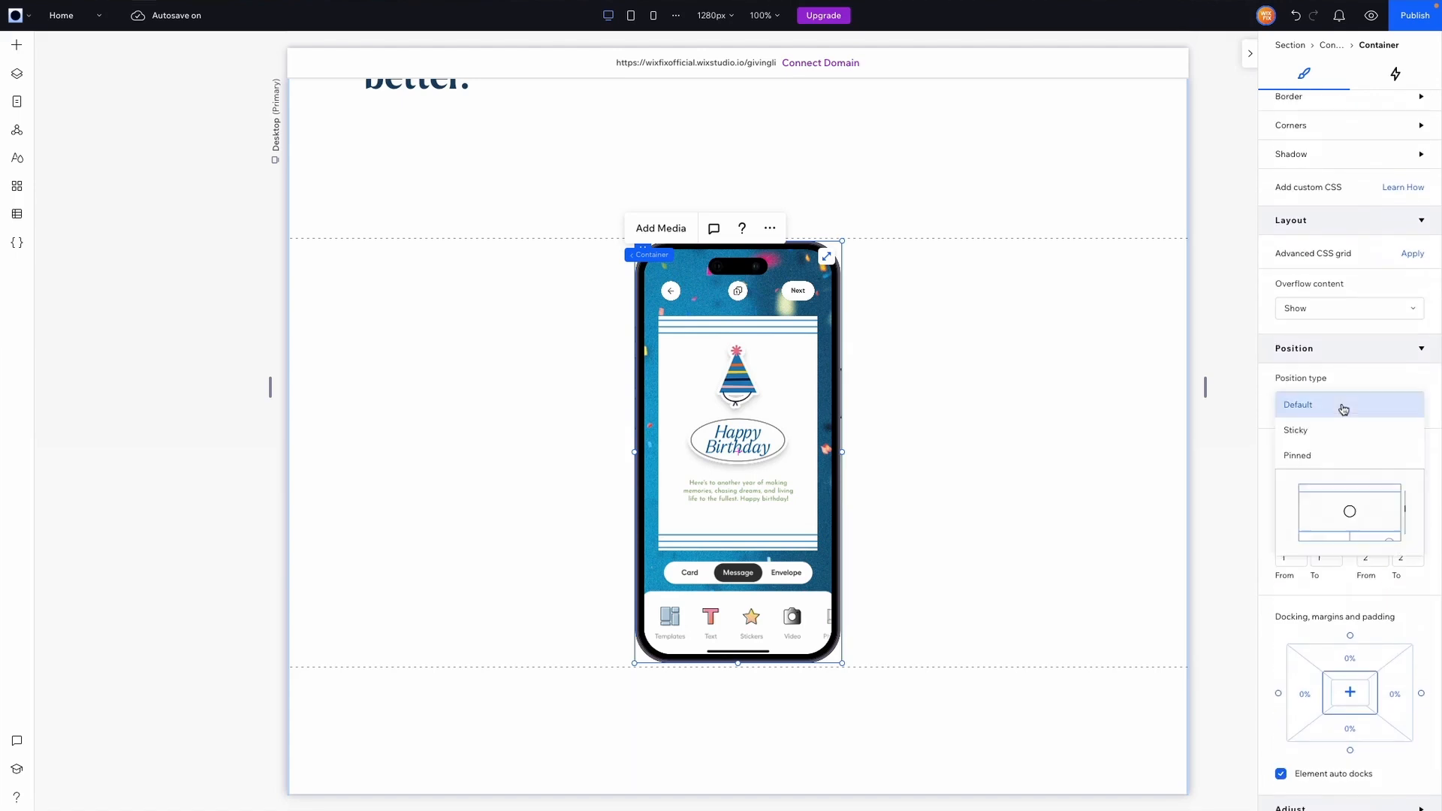
{"action": "left_click", "coordinate": [1314, 433]}
{"action": "left_click", "coordinate": [1399, 505]}
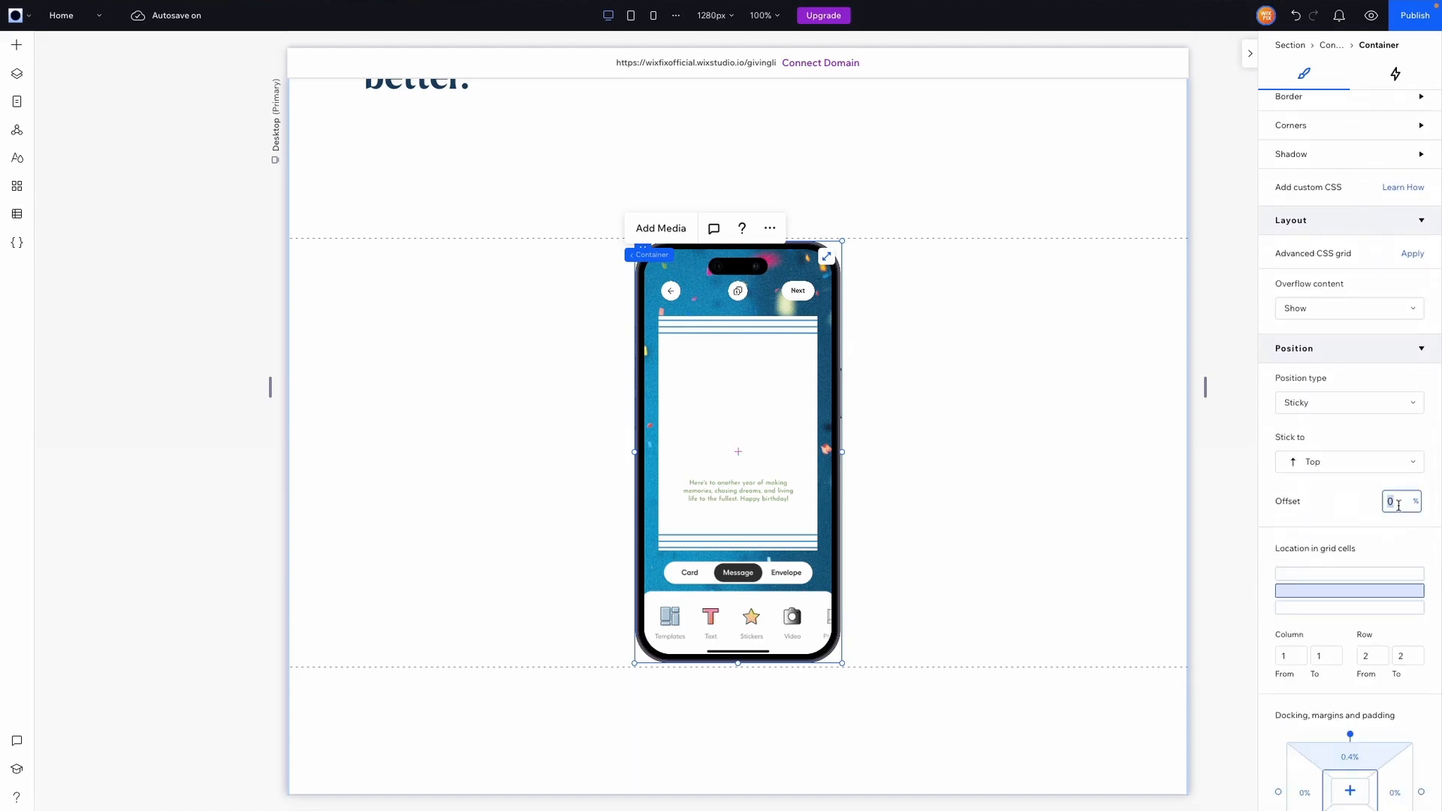
{"action": "left_click", "coordinate": [1262, 372]}
- Preview the page and check how the sticky phone container scrolls together with the side texts
{"action": "key", "text": "ctrl+p"}
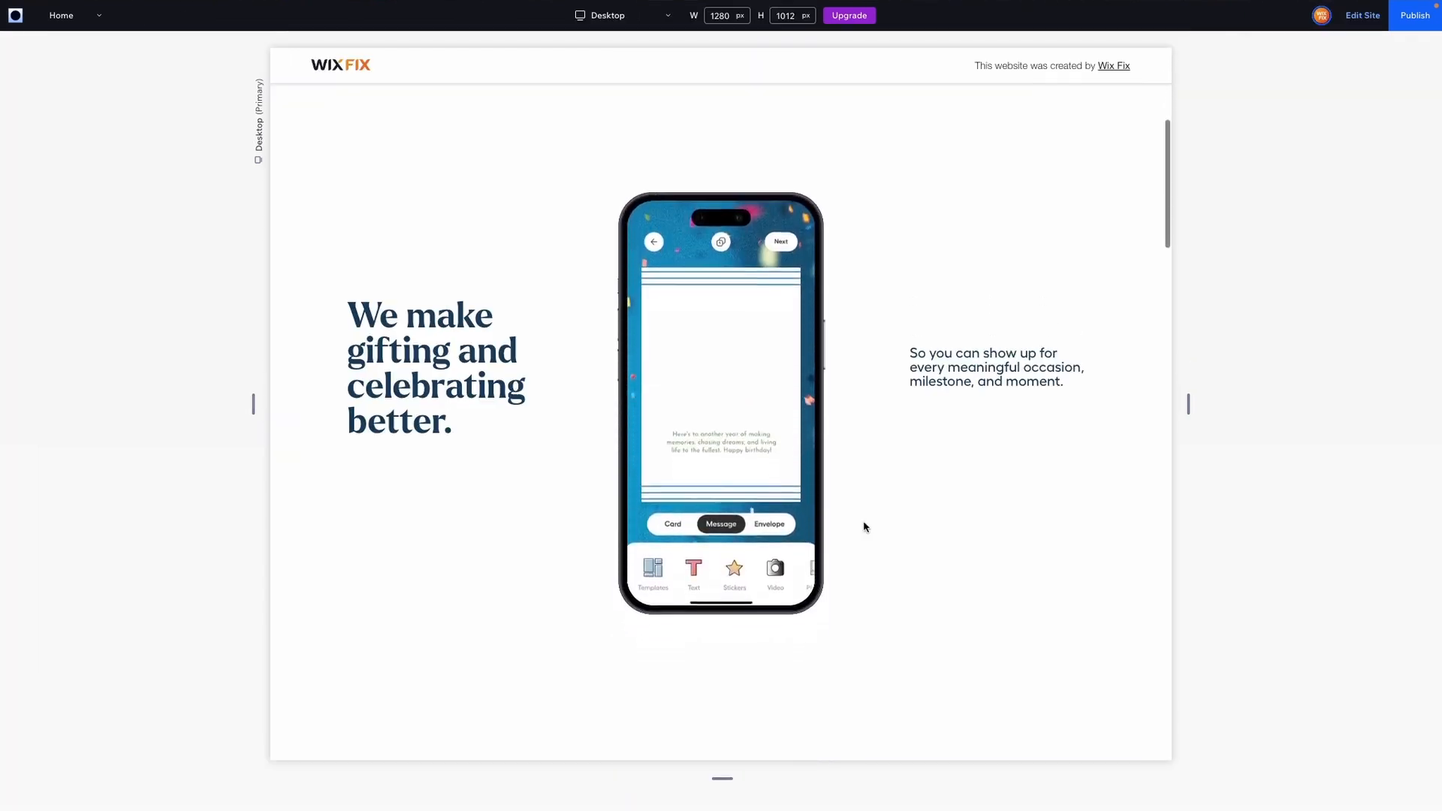
{"action": "scroll", "coordinate": [865, 528], "scroll_direction": "down", "scroll_amount": 5}
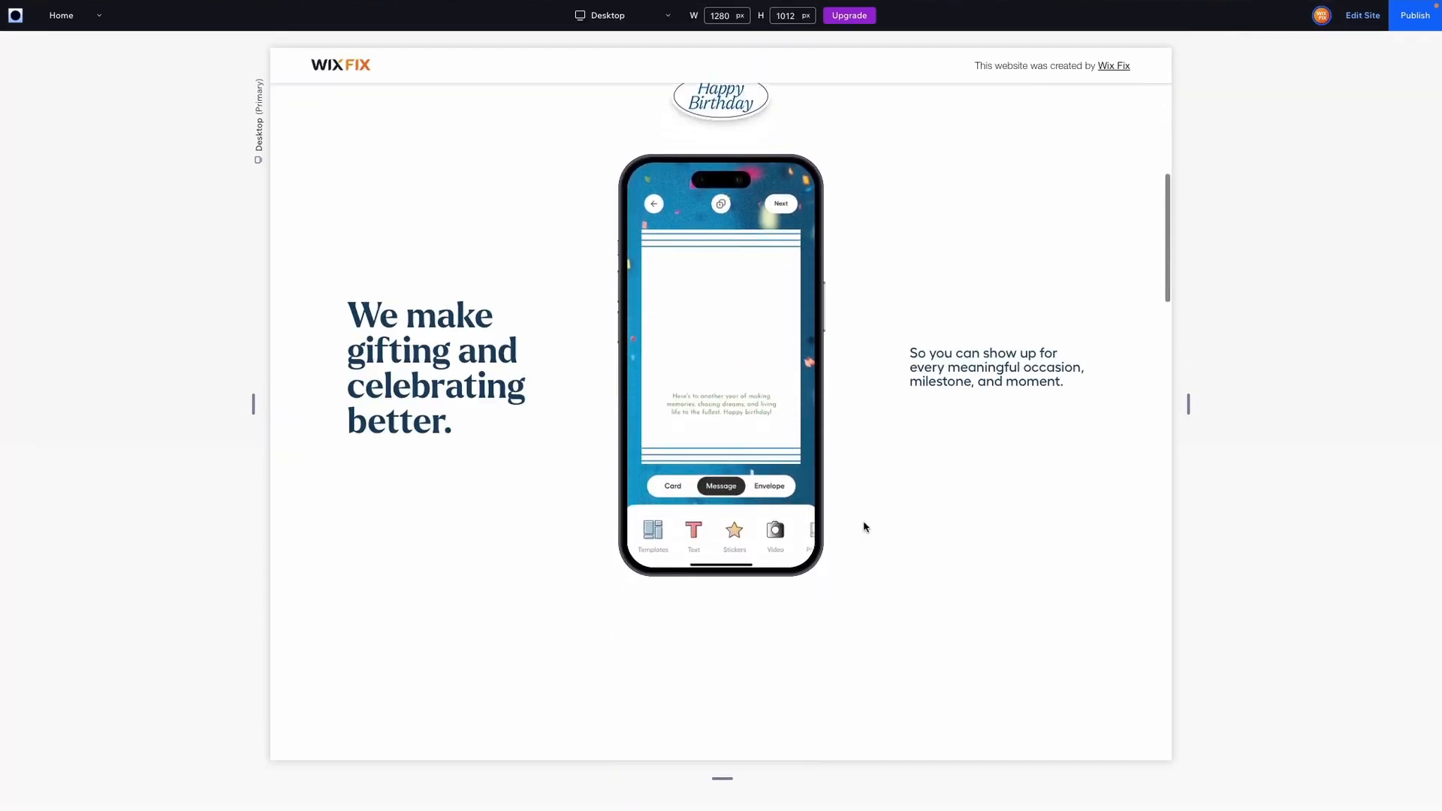
{"action": "scroll", "coordinate": [864, 527], "scroll_direction": "down", "scroll_amount": 2}
{"action": "scroll", "coordinate": [864, 528], "scroll_direction": "up", "scroll_amount": 3}
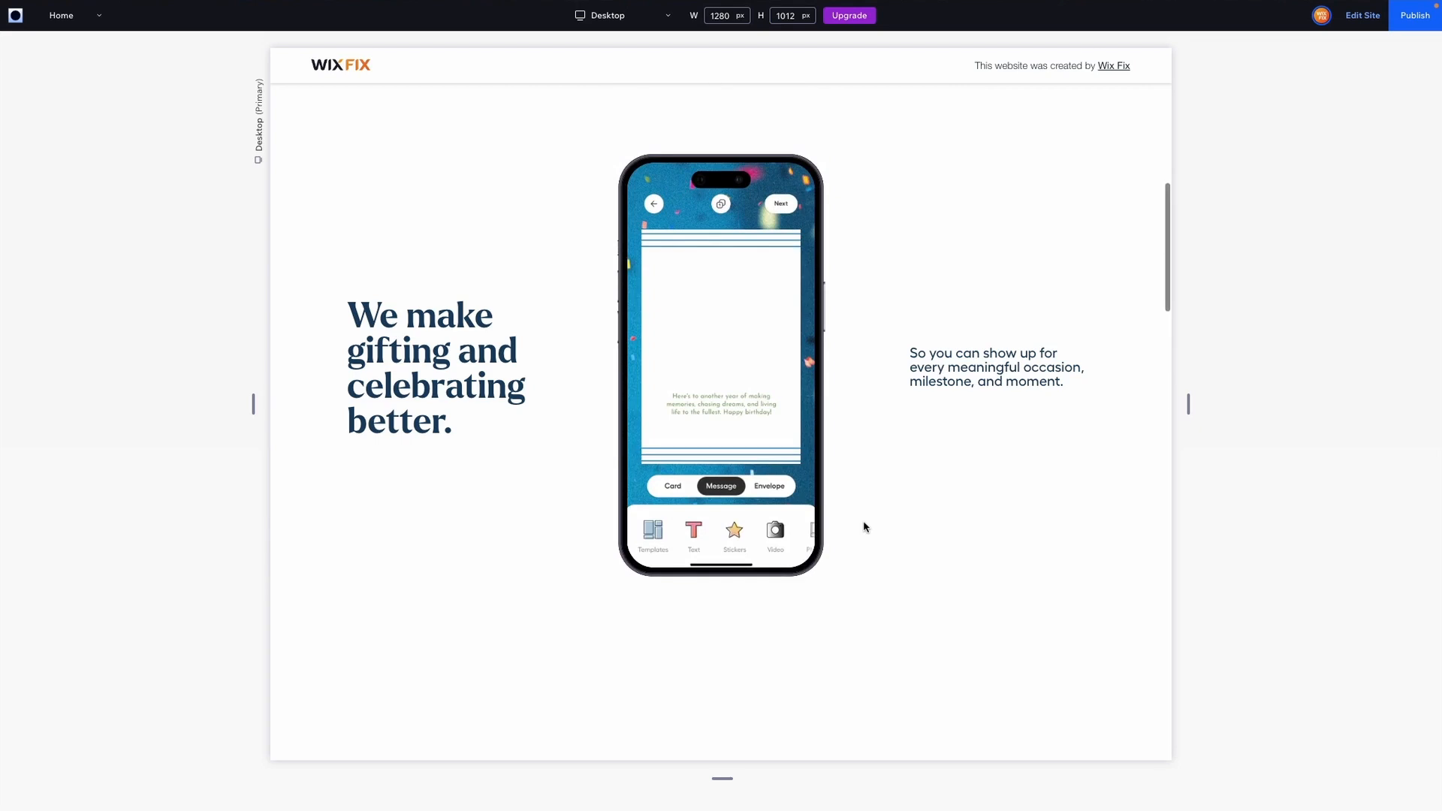
{"action": "scroll", "coordinate": [866, 528], "scroll_direction": "down", "scroll_amount": 2}
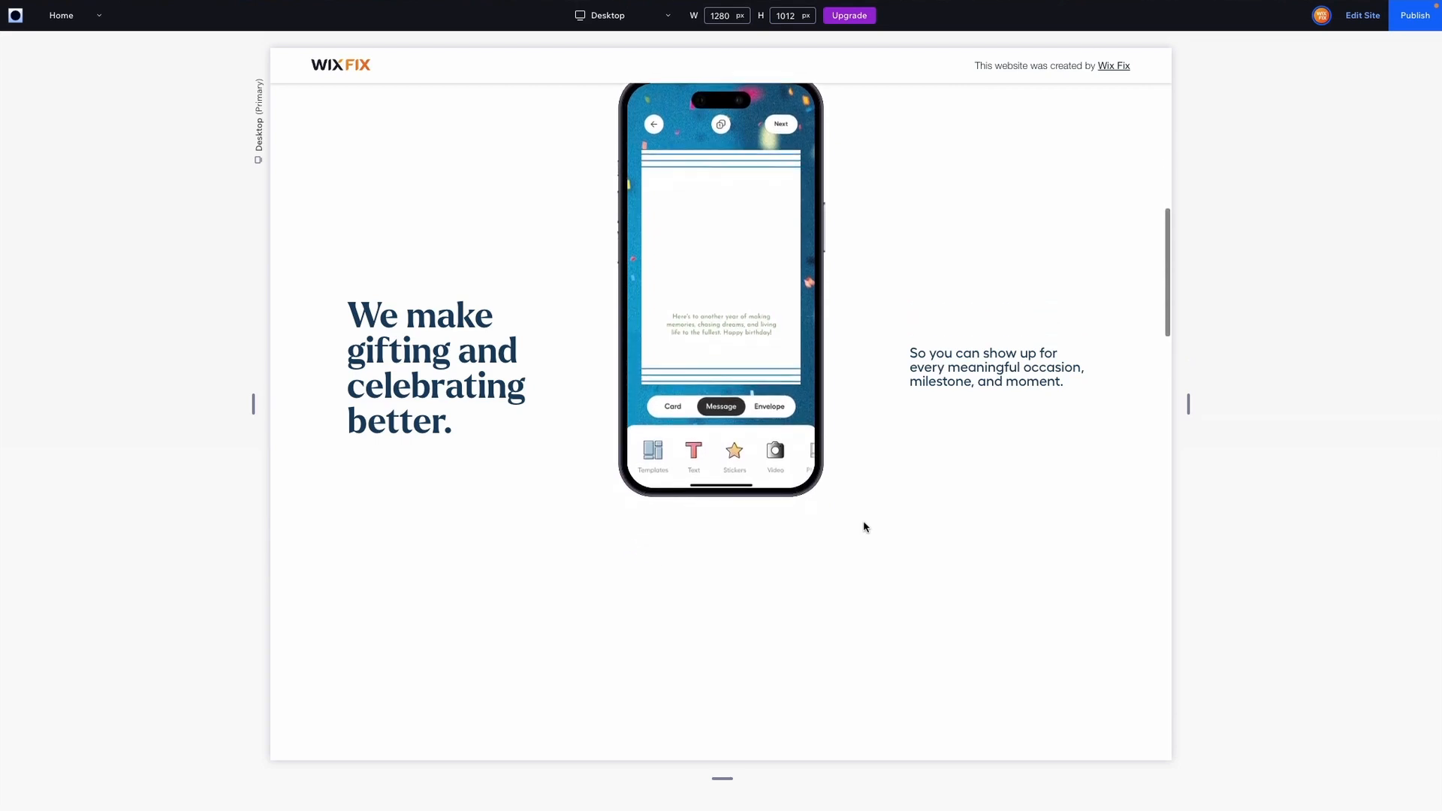
- Dock the side-text stack to the top of its cell and set its bottom margin to 16%
{"action": "scroll", "coordinate": [864, 526], "scroll_direction": "down", "scroll_amount": 1}
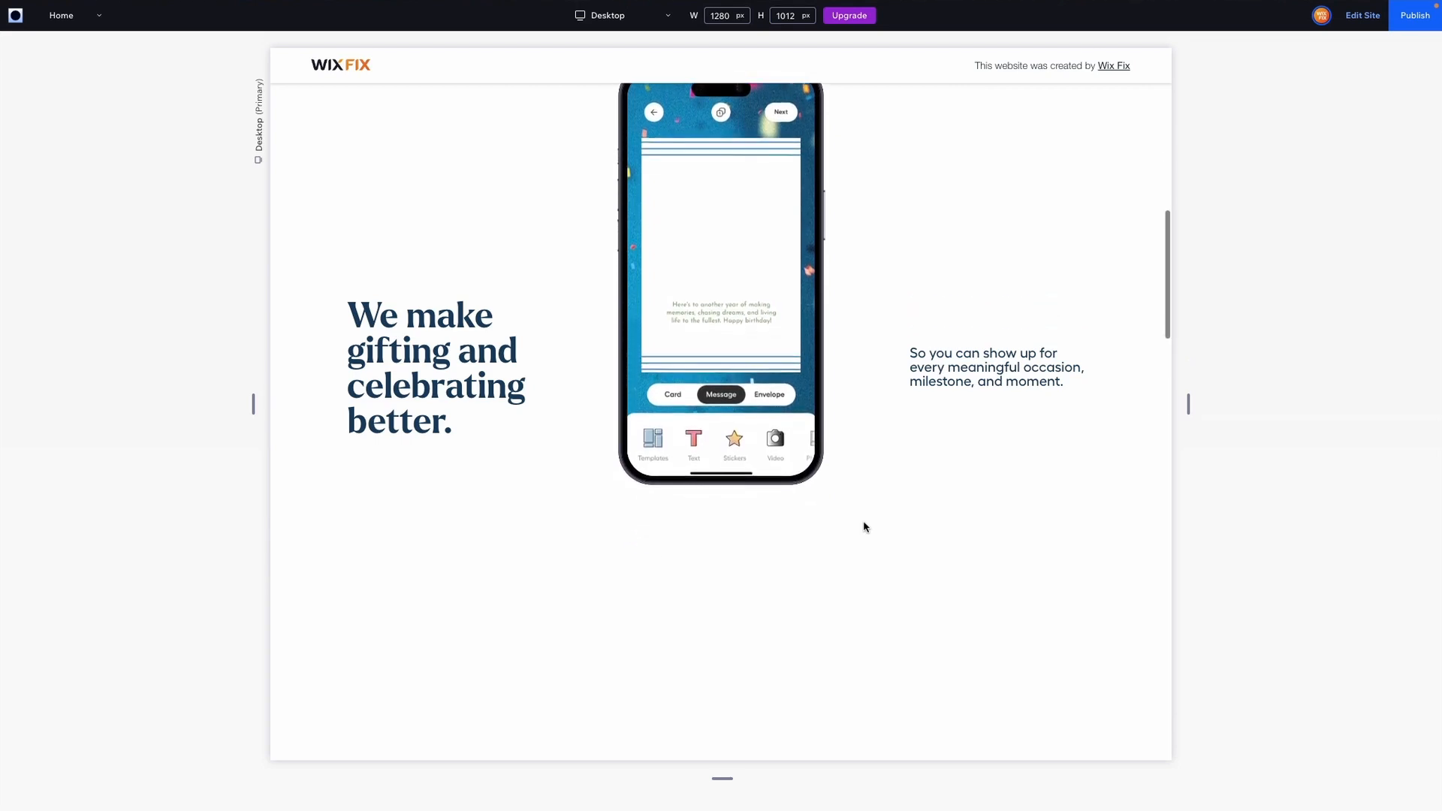
{"action": "scroll", "coordinate": [1022, 367], "scroll_direction": "up", "scroll_amount": 2}
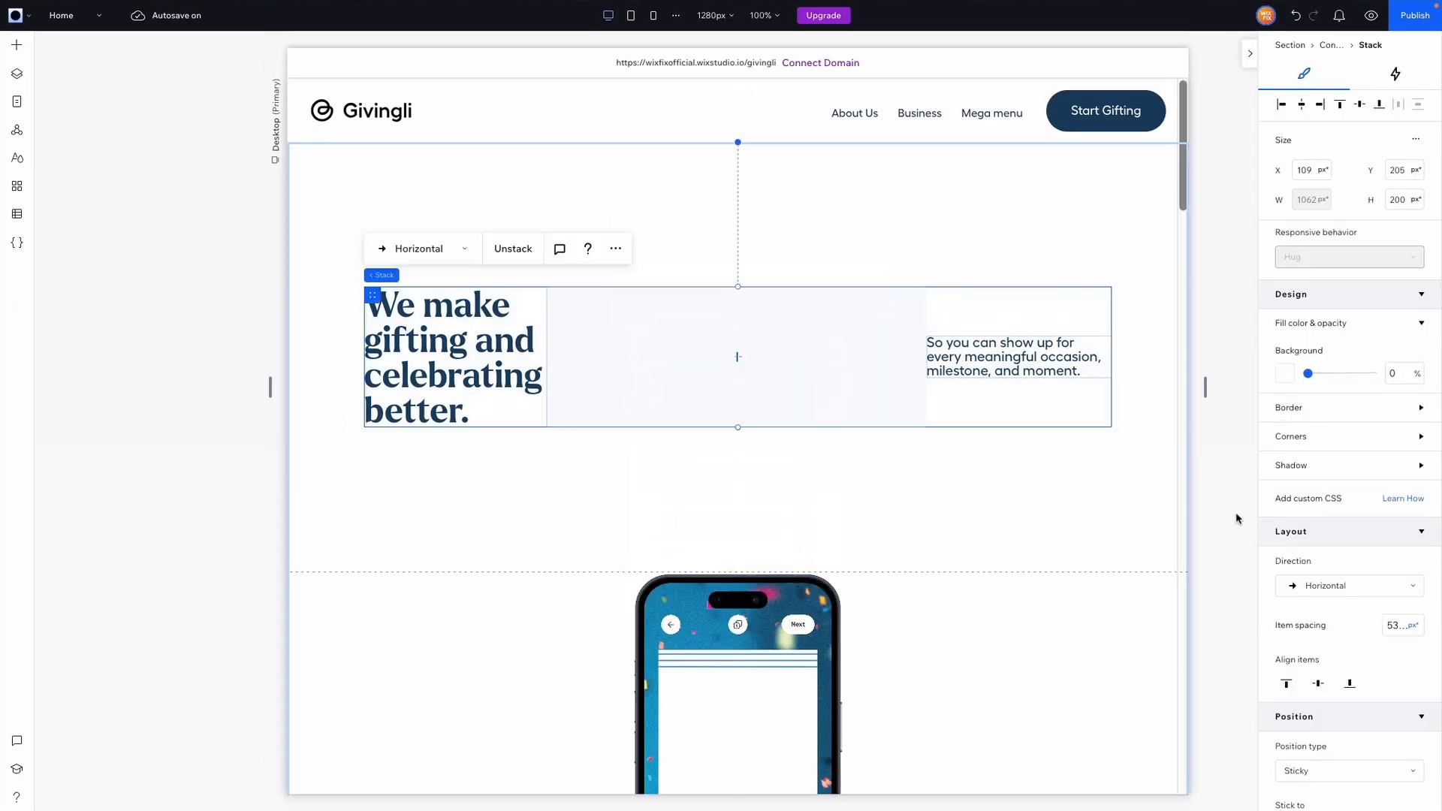
{"action": "scroll", "coordinate": [1323, 535], "scroll_direction": "down", "scroll_amount": 7}
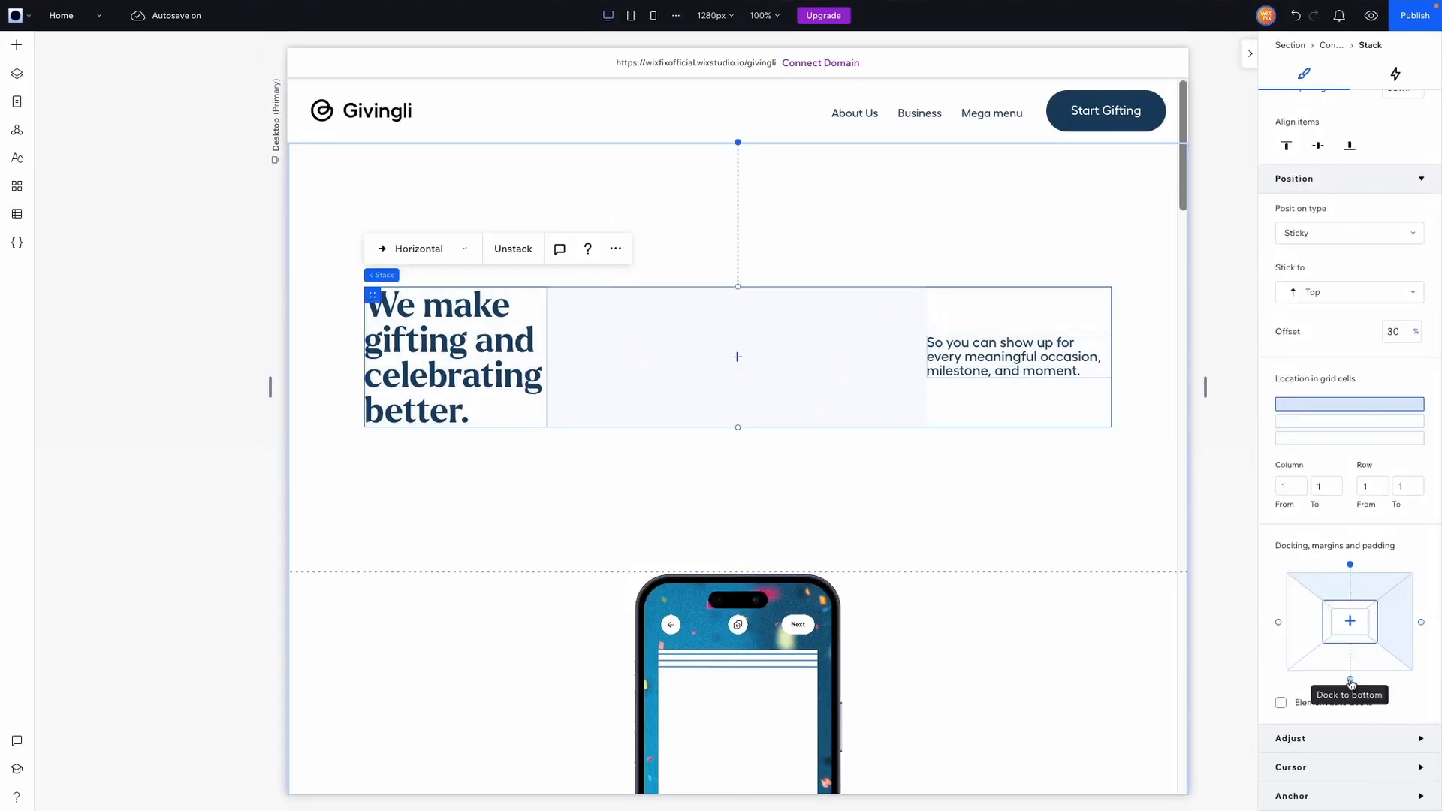
{"action": "left_click", "coordinate": [1351, 681]}
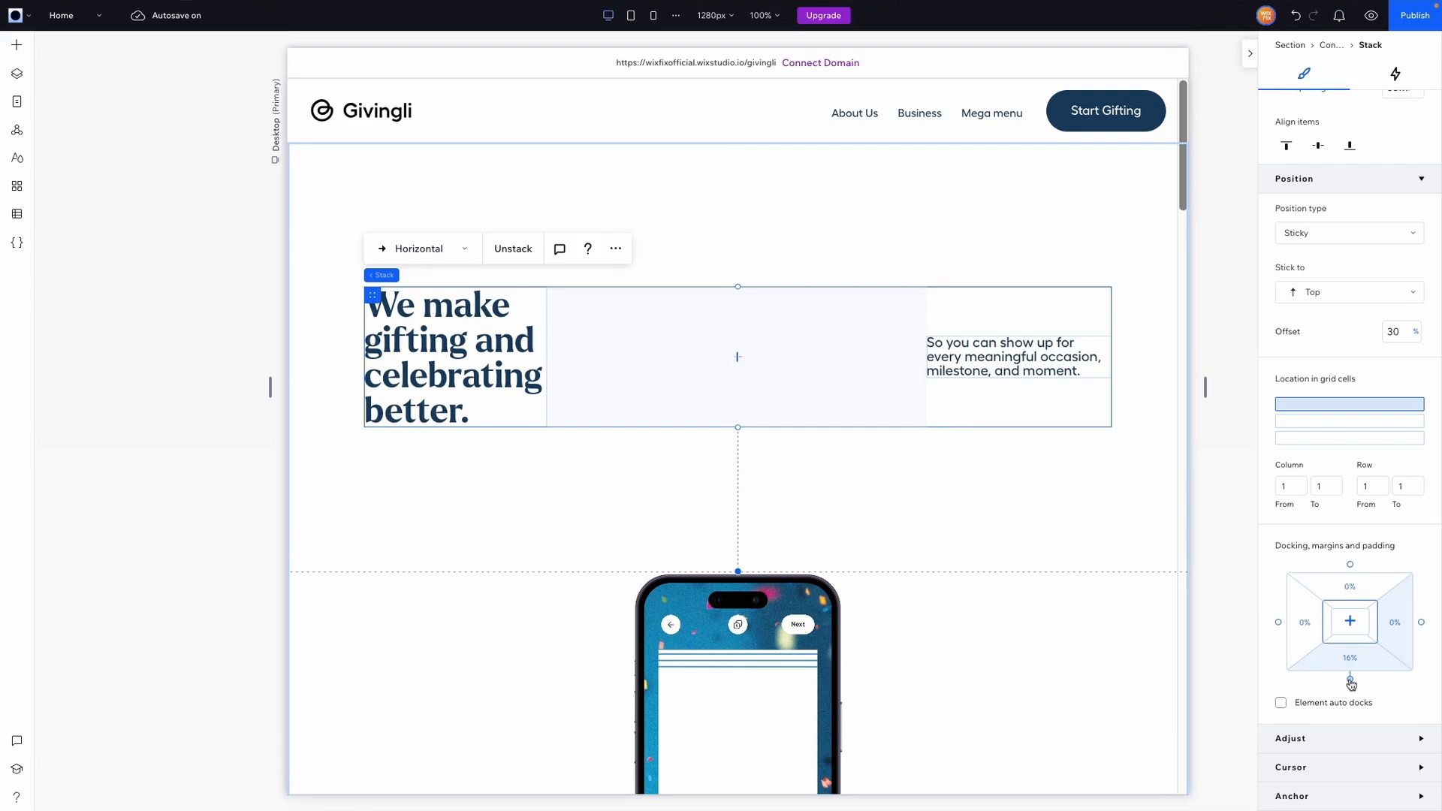
{"action": "left_click", "coordinate": [1351, 585]}
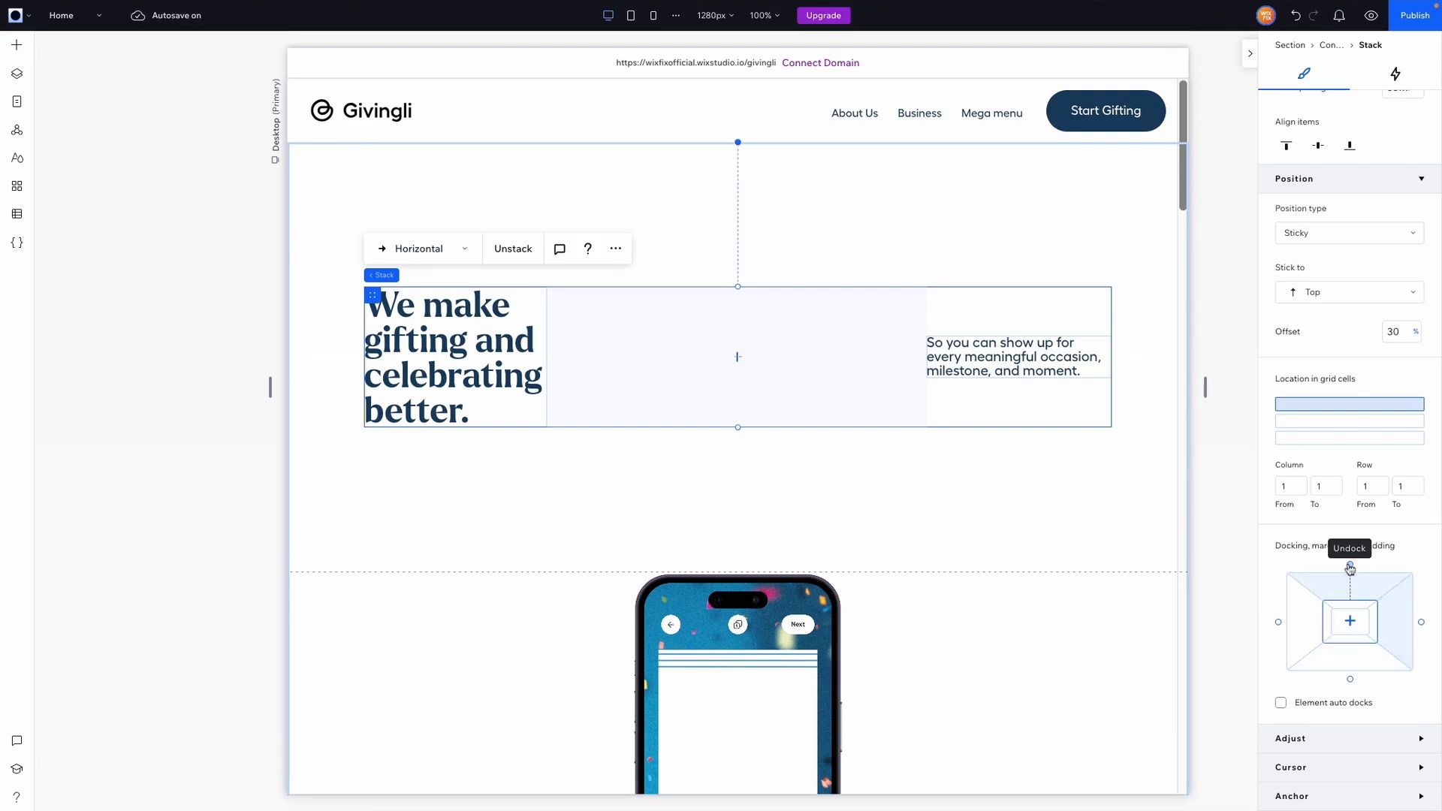
{"action": "left_click", "coordinate": [1358, 664]}
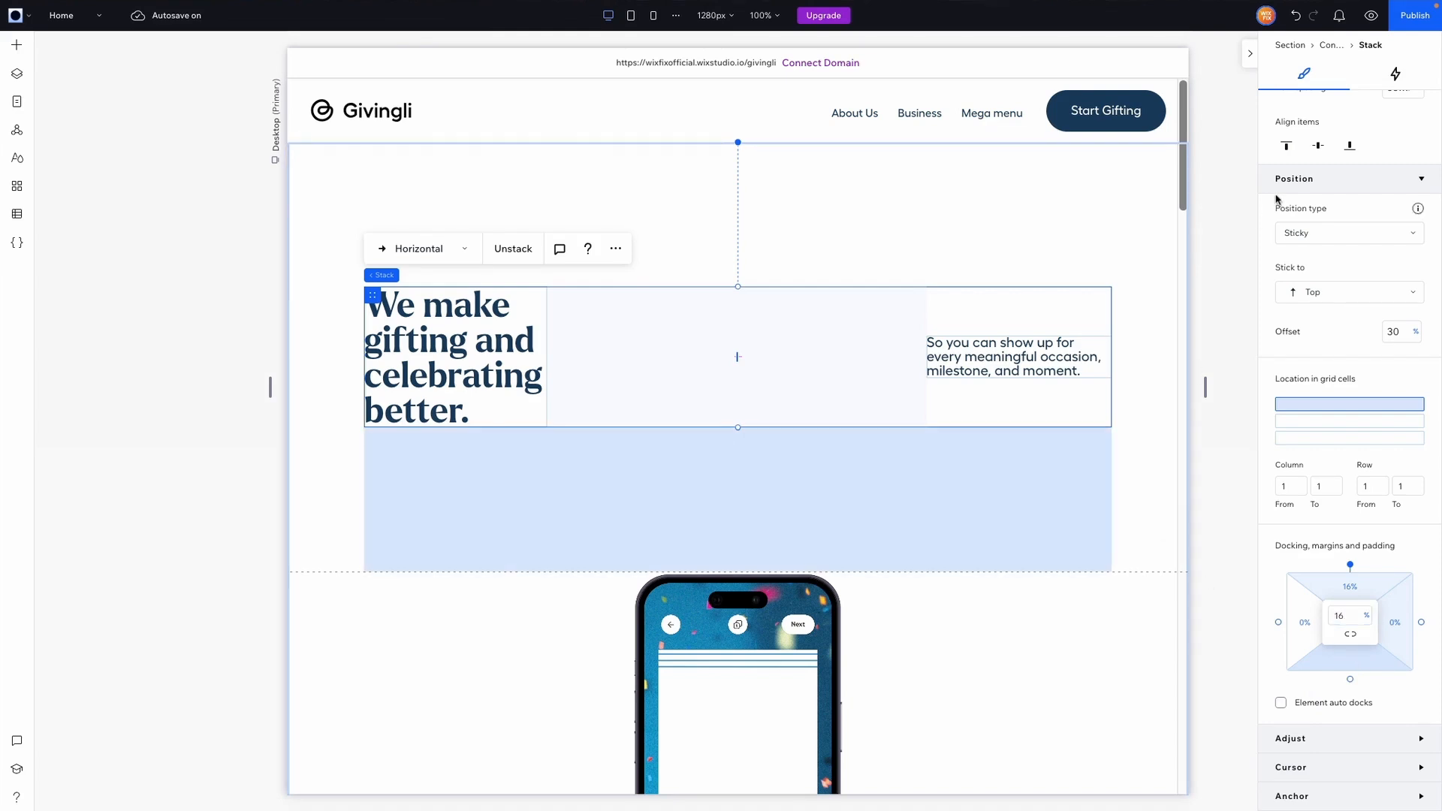
- Preview the page and check whether the side texts and the phone leave their sticky positions together
{"action": "left_click", "coordinate": [1372, 15]}
{"action": "scroll", "coordinate": [945, 435], "scroll_direction": "down", "scroll_amount": 5}
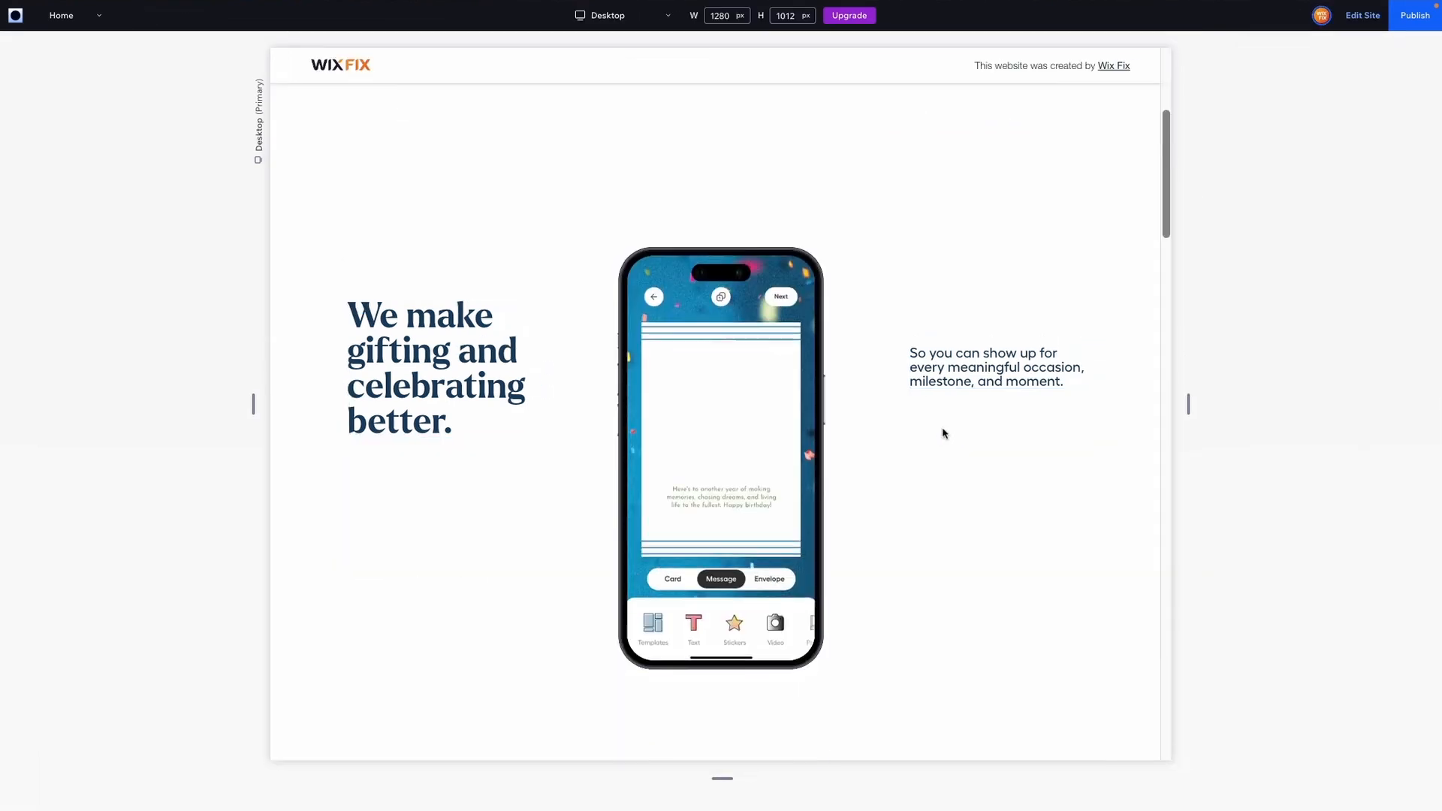
{"action": "scroll", "coordinate": [945, 434], "scroll_direction": "down", "scroll_amount": 3}
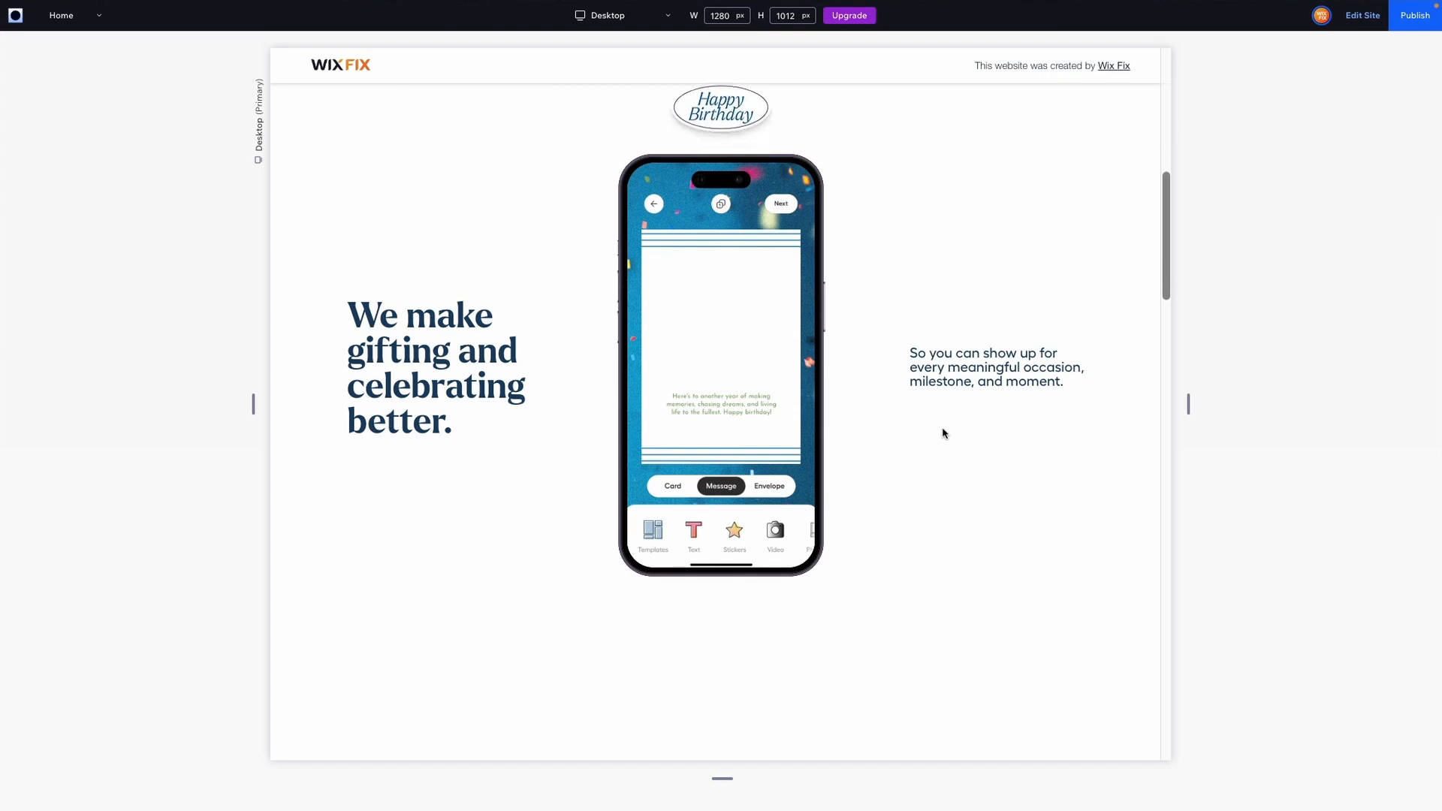
{"action": "scroll", "coordinate": [945, 434], "scroll_direction": "up", "scroll_amount": 1}
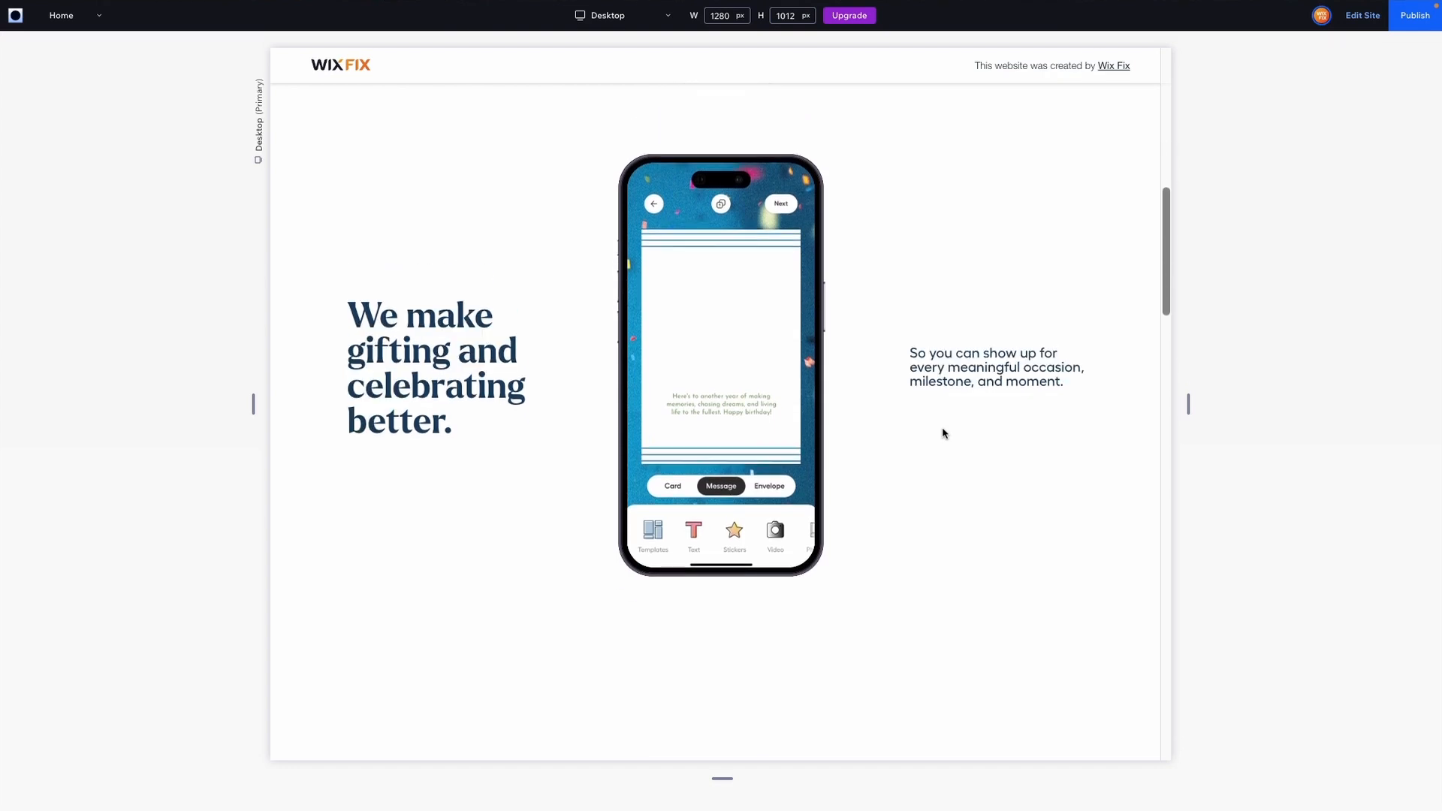
{"action": "scroll", "coordinate": [945, 433], "scroll_direction": "down", "scroll_amount": 1}
{"action": "scroll", "coordinate": [945, 433], "scroll_direction": "down", "scroll_amount": 1}
{"action": "scroll", "coordinate": [945, 434], "scroll_direction": "up", "scroll_amount": 1}
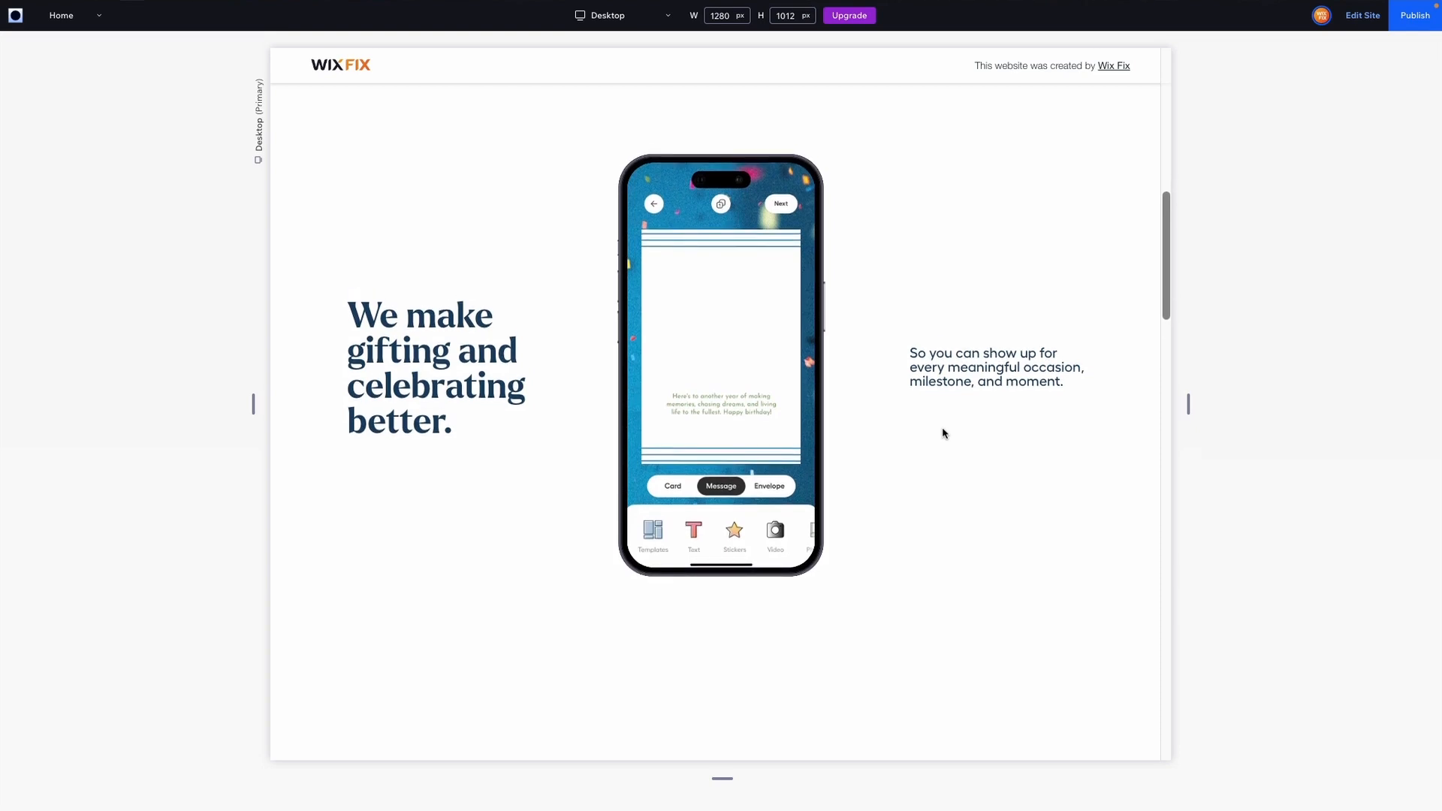
{"action": "left_click", "coordinate": [1361, 17]}
- Set the bottom margin of the side-text stack to 15%
{"action": "left_click", "coordinate": [519, 406]}
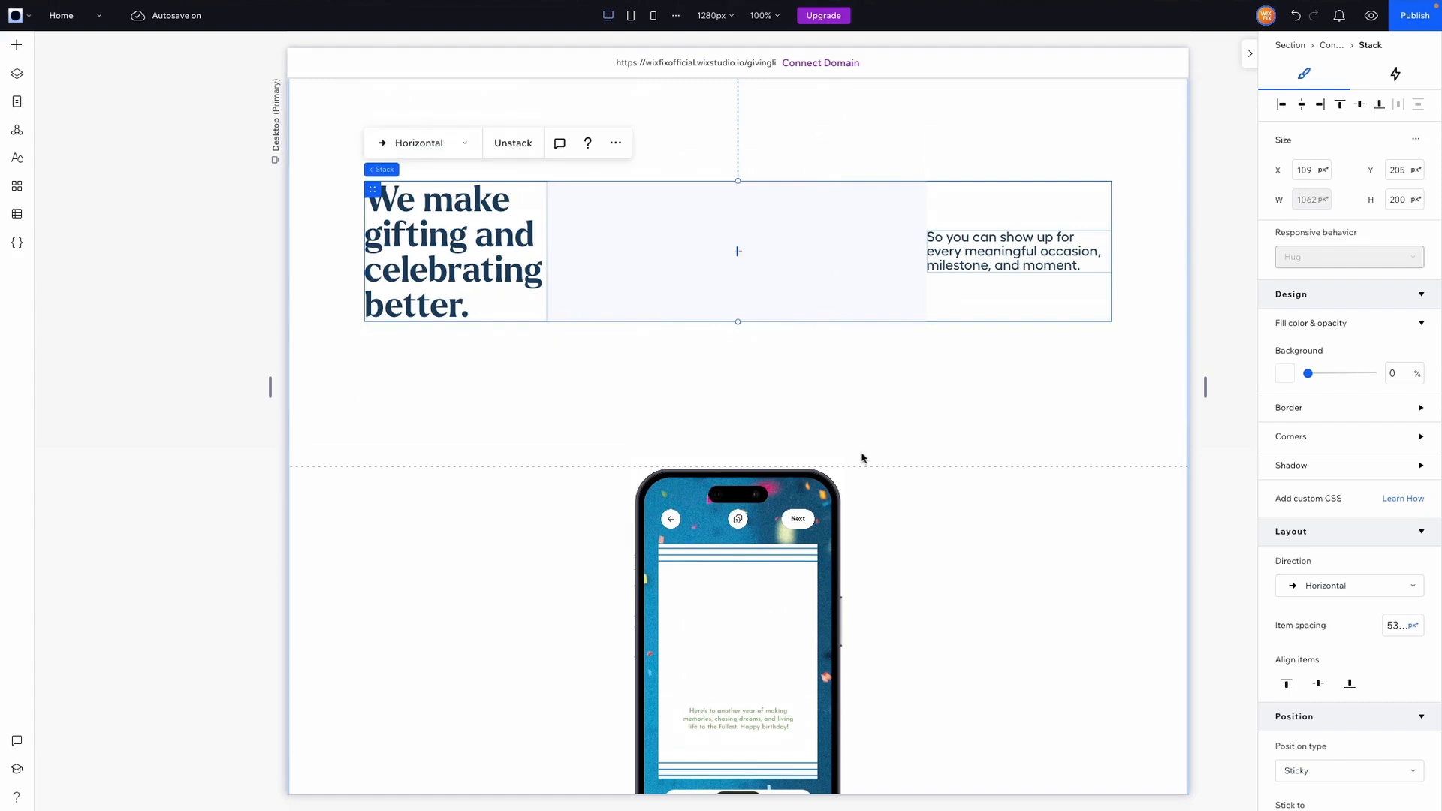
{"action": "scroll", "coordinate": [1370, 553], "scroll_direction": "down", "scroll_amount": 7}
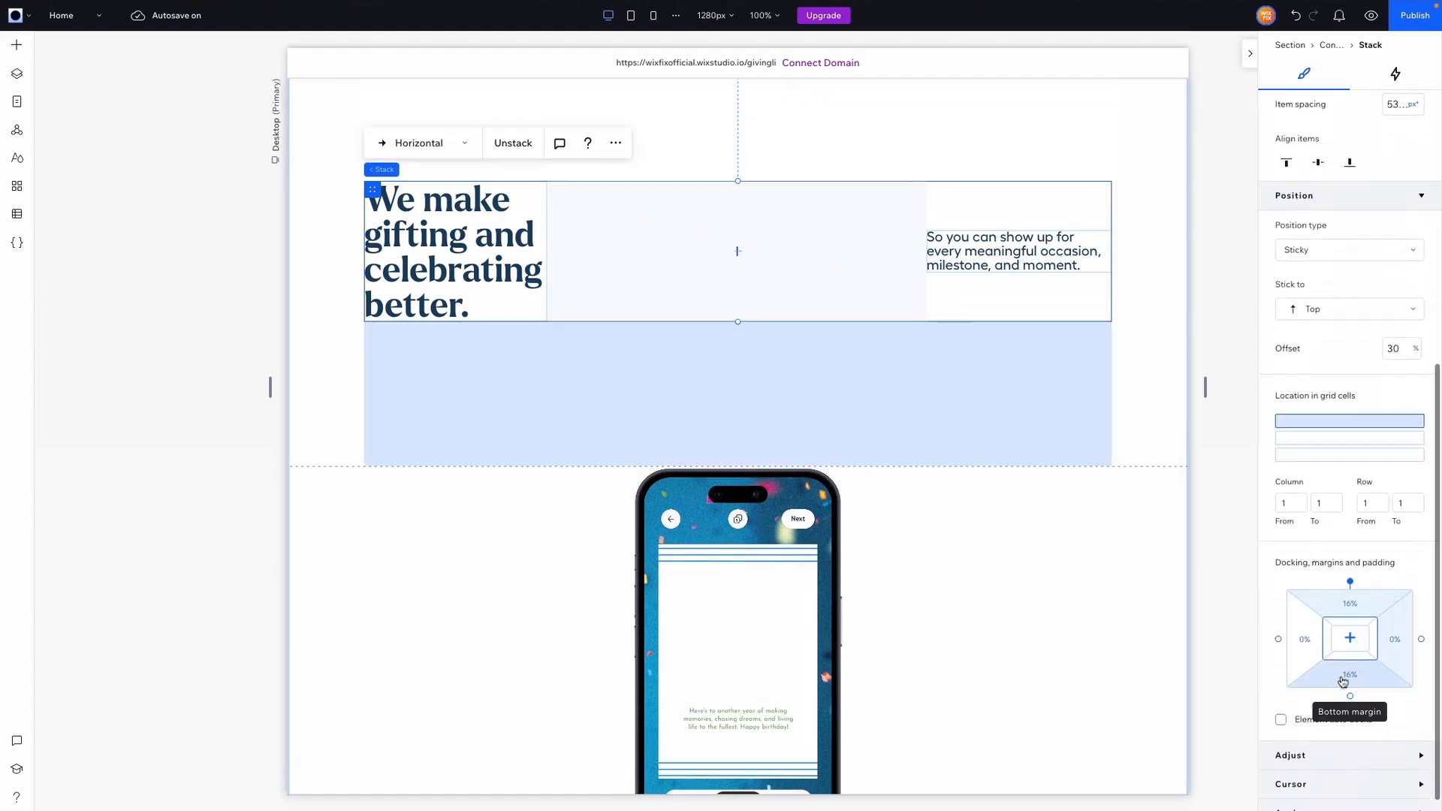
{"action": "left_click", "coordinate": [1355, 680]}
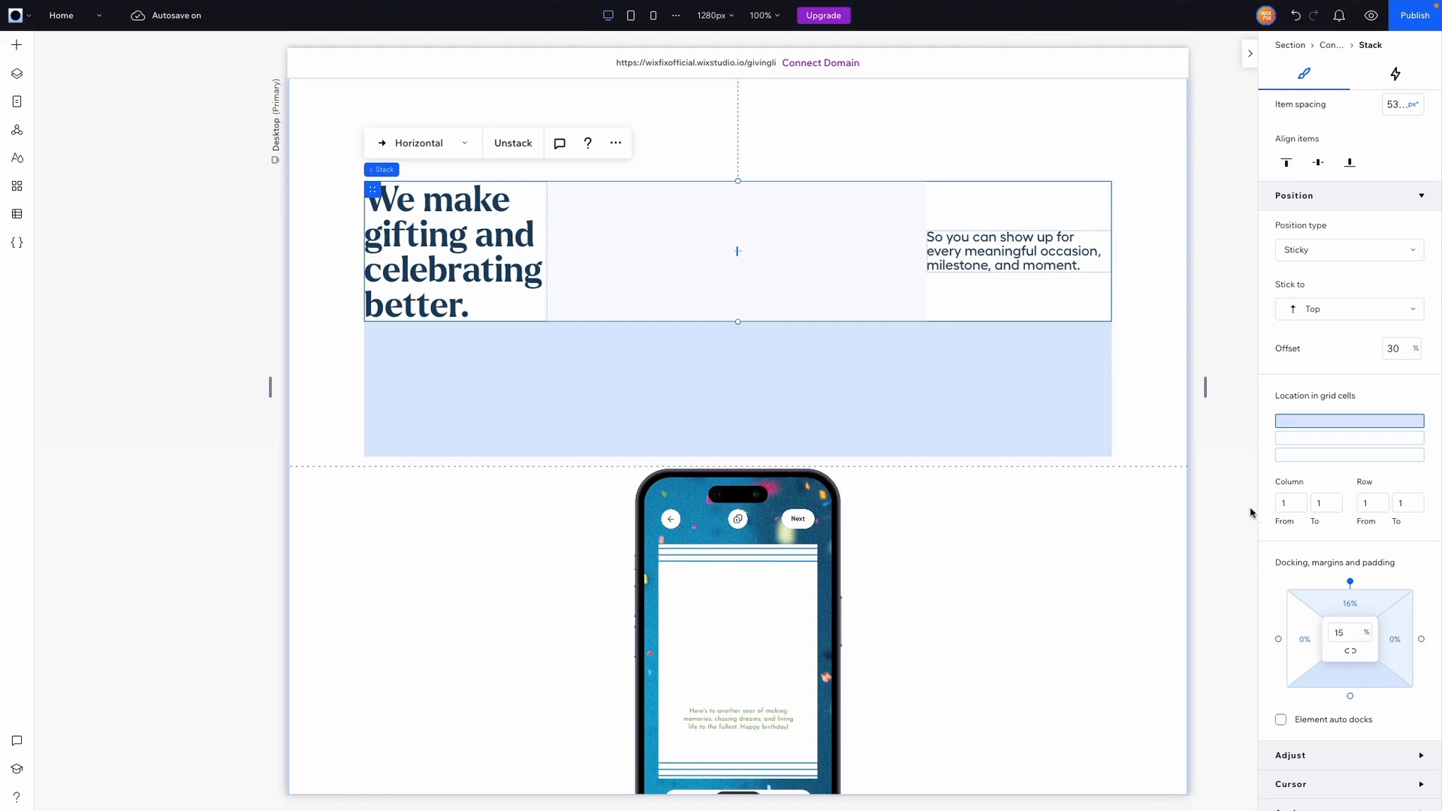
- Preview the page again and compare how the side texts and the phone scroll away at the section's end
{"action": "key", "text": "ctrl+p"}
{"action": "scroll", "coordinate": [1038, 375], "scroll_direction": "down", "scroll_amount": 5}
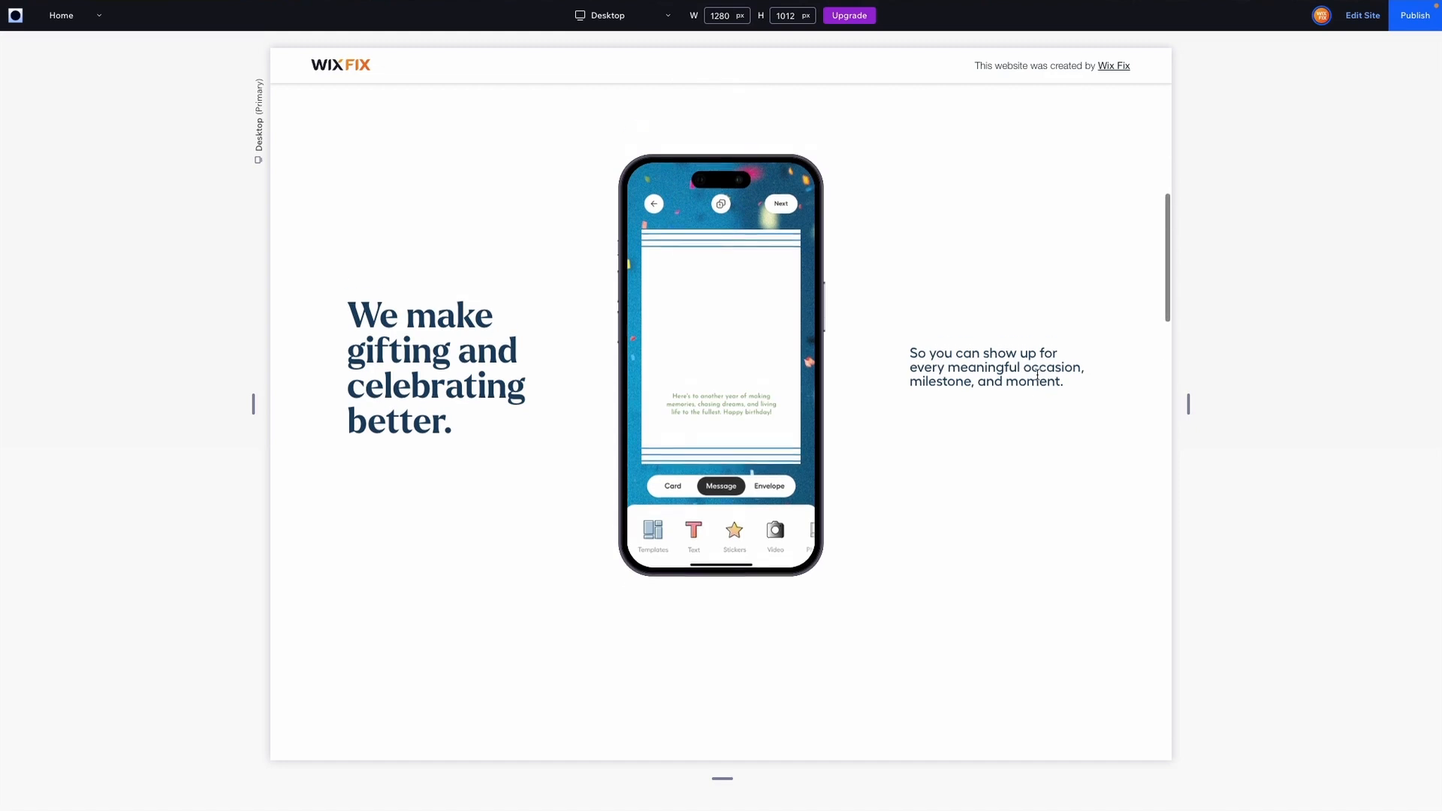
{"action": "scroll", "coordinate": [1038, 376], "scroll_direction": "down", "scroll_amount": 5}
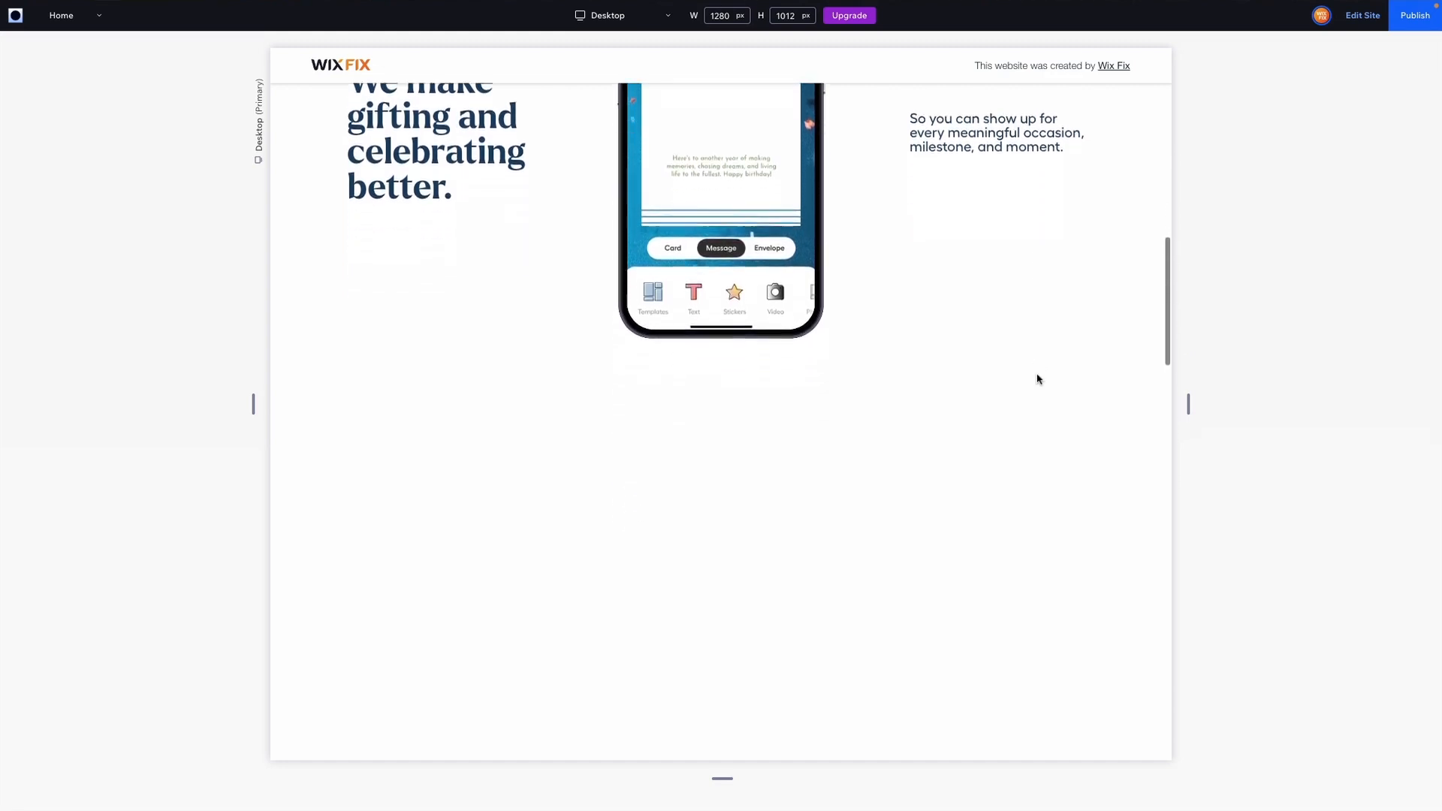
{"action": "scroll", "coordinate": [1038, 378], "scroll_direction": "up", "scroll_amount": 10}
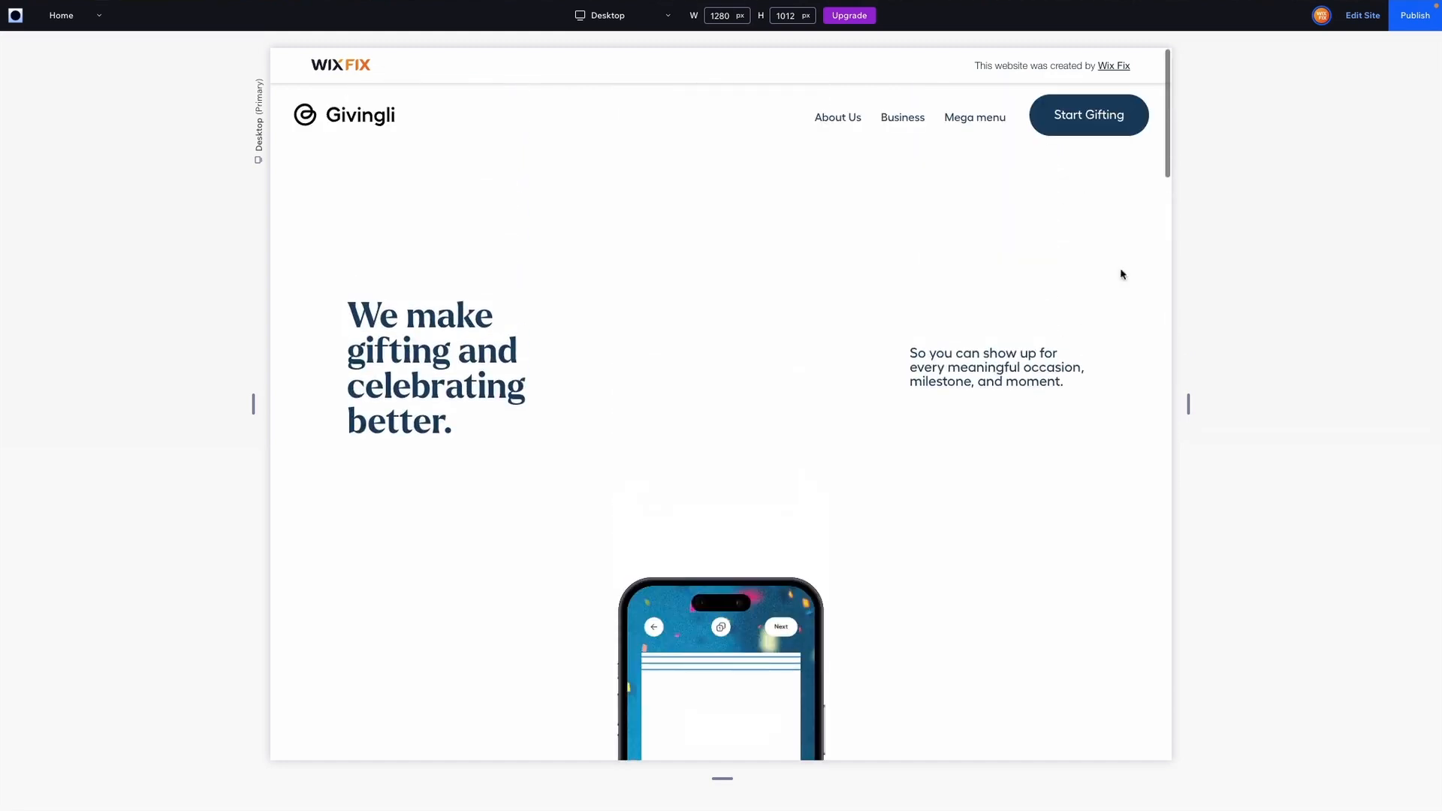
{"action": "key", "text": "ctrl+p"}
- Unhide the hero stack containing the Gift More Smiles heading and its Start Gifting button
{"action": "scroll", "coordinate": [960, 461], "scroll_direction": "down", "scroll_amount": 3}
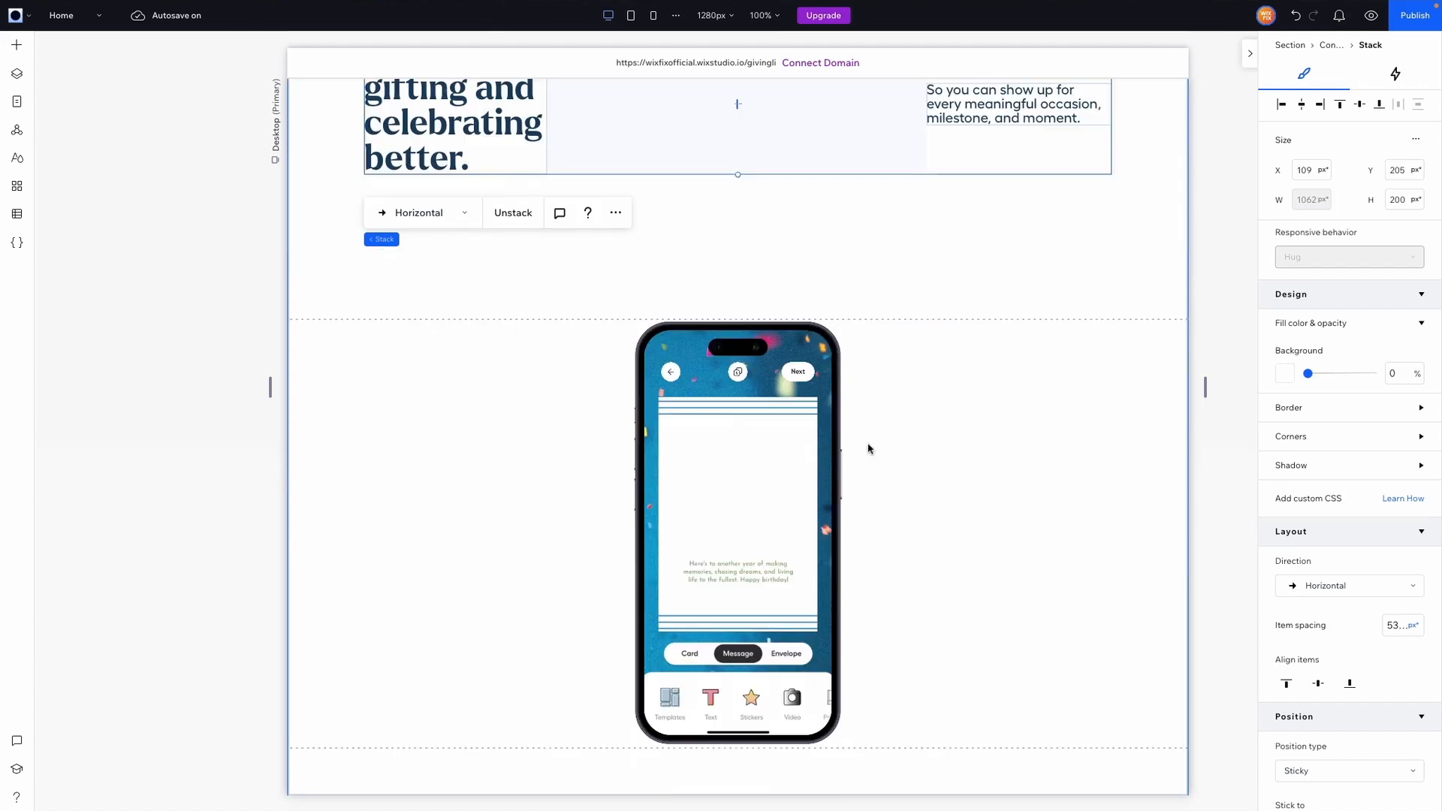
{"action": "scroll", "coordinate": [979, 418], "scroll_direction": "up", "scroll_amount": 3}
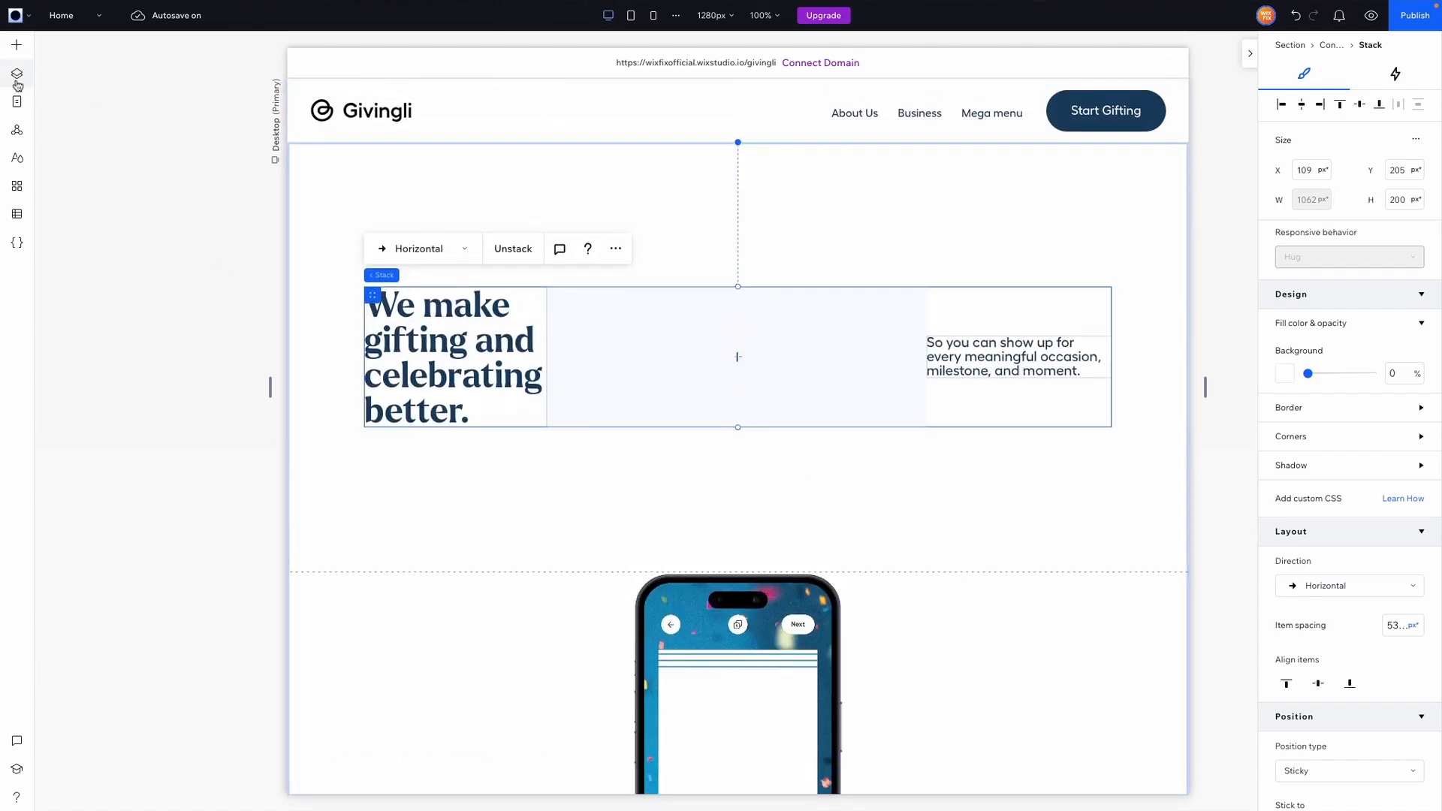
{"action": "left_click", "coordinate": [16, 73]}
{"action": "left_click", "coordinate": [199, 363]}
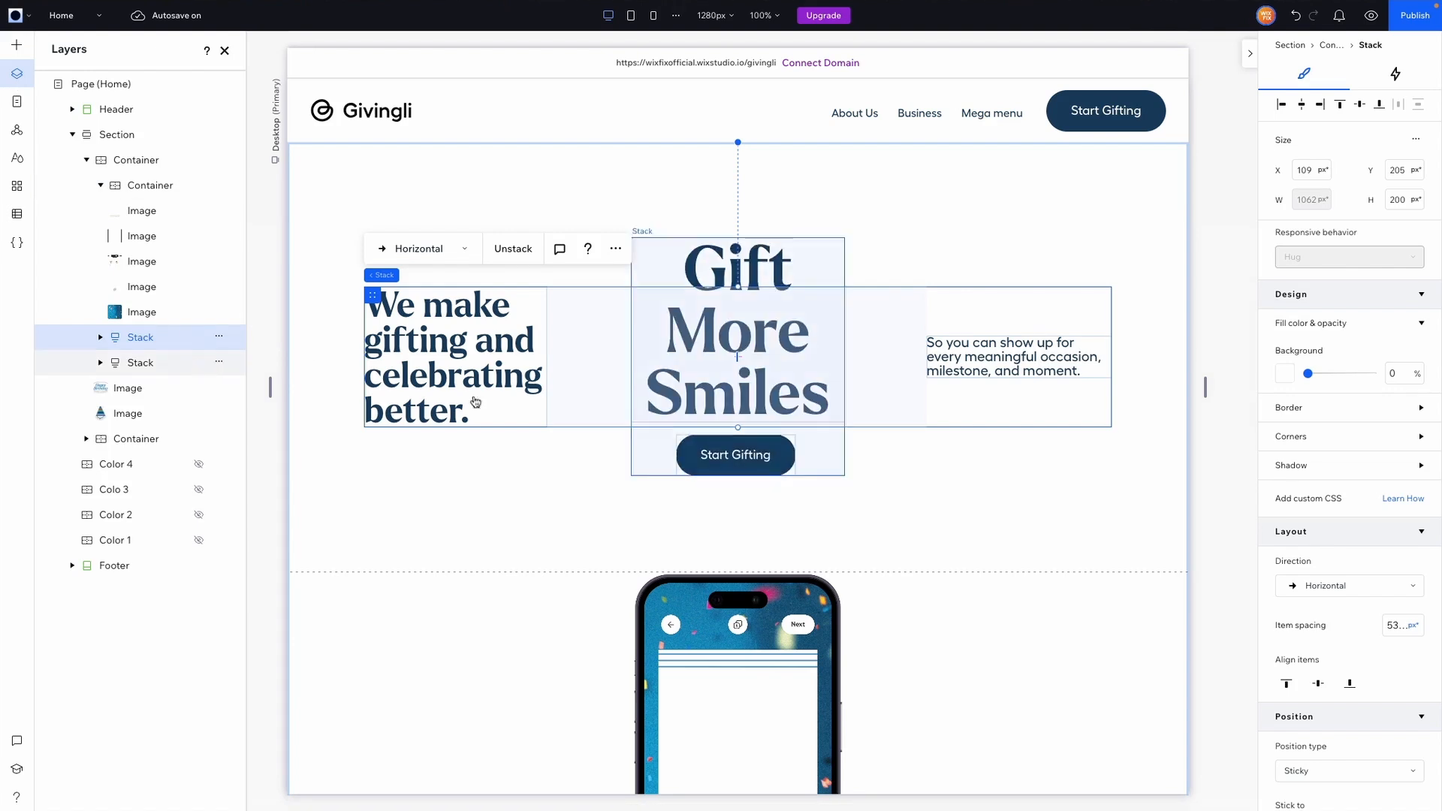
- Preview the page and check how the hero heading and button scroll relative to the phone and side texts
{"action": "key", "text": "ctrl+p"}
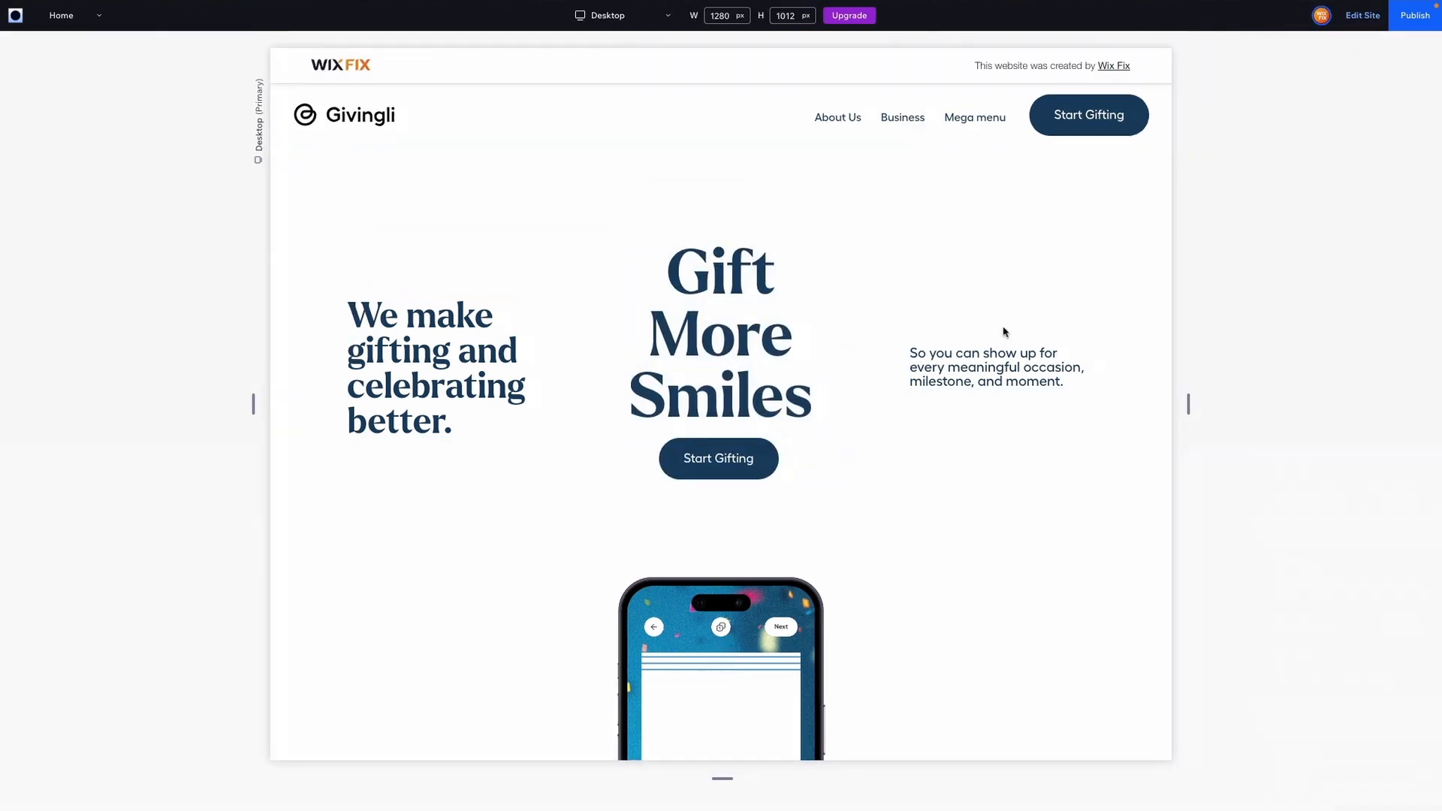
{"action": "scroll", "coordinate": [1004, 332], "scroll_direction": "down", "scroll_amount": 5}
{"action": "scroll", "coordinate": [1003, 331], "scroll_direction": "up", "scroll_amount": 5}
{"action": "left_click", "coordinate": [1363, 15]}
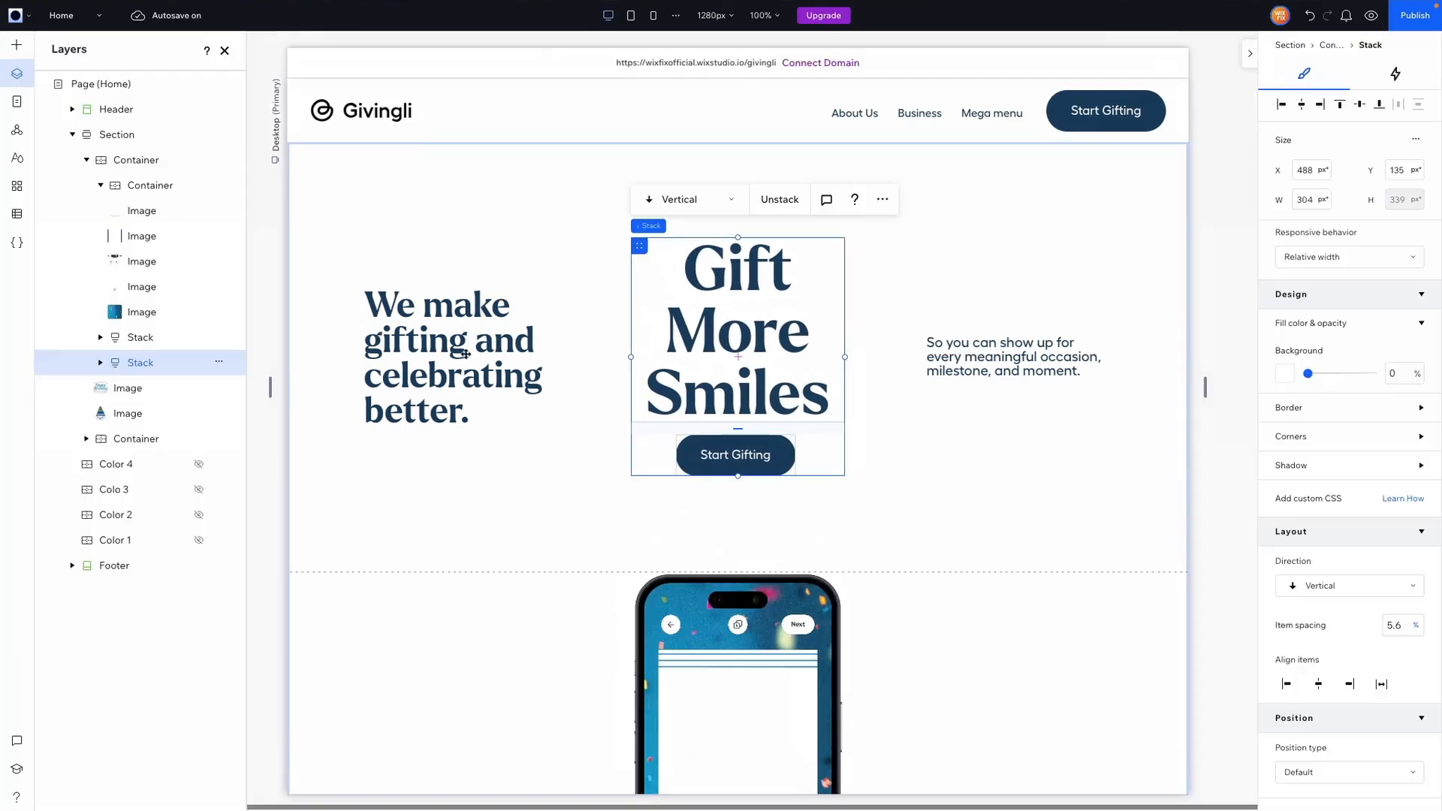
- Hide the side-text stack while working on the hero stack
{"action": "right_click", "coordinate": [588, 359]}
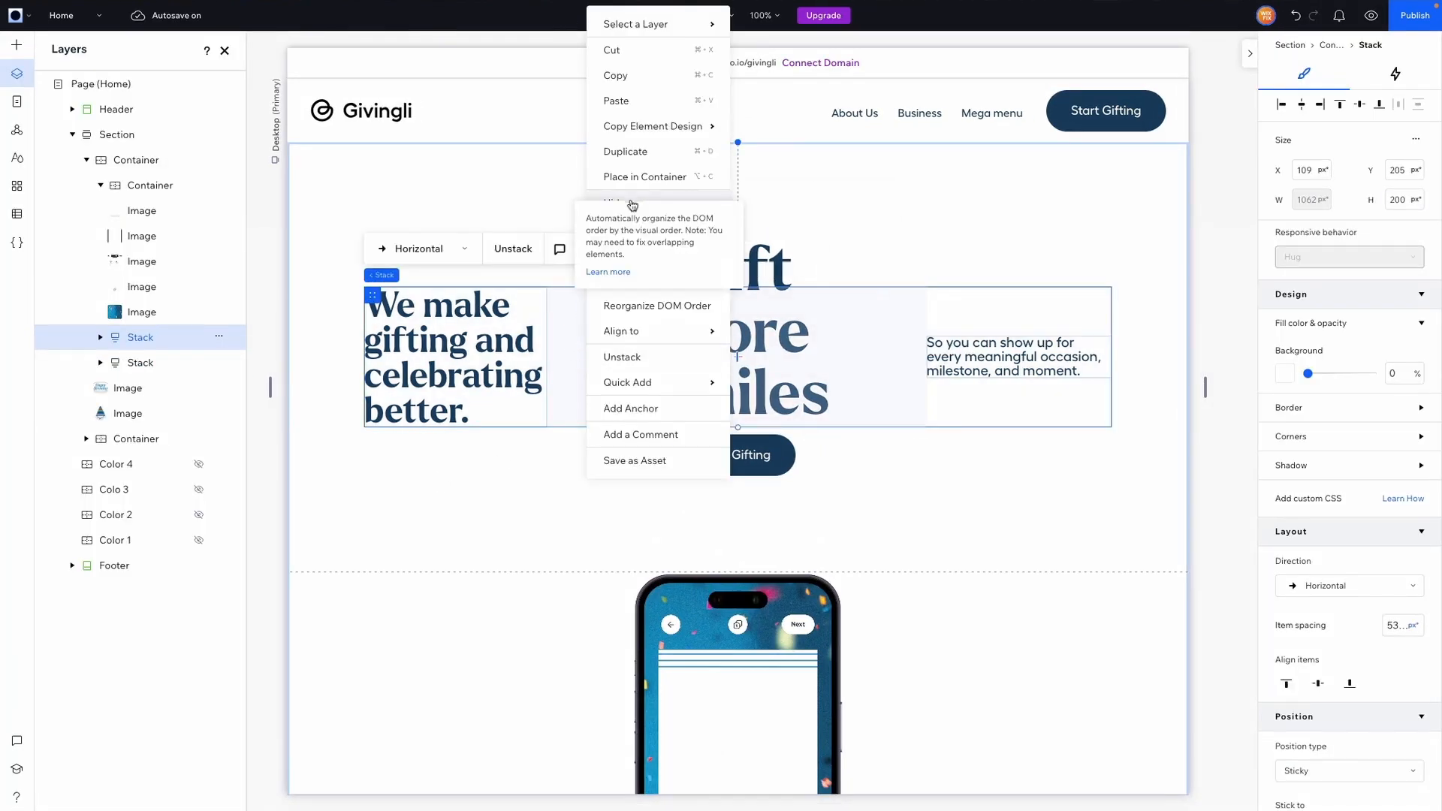
{"action": "key", "text": "Escape"}
{"action": "key", "text": "ctrl+shift+h"}
- Make the hero stack sticky to the top with a 25% offset and preview the page
{"action": "left_click", "coordinate": [823, 446]}
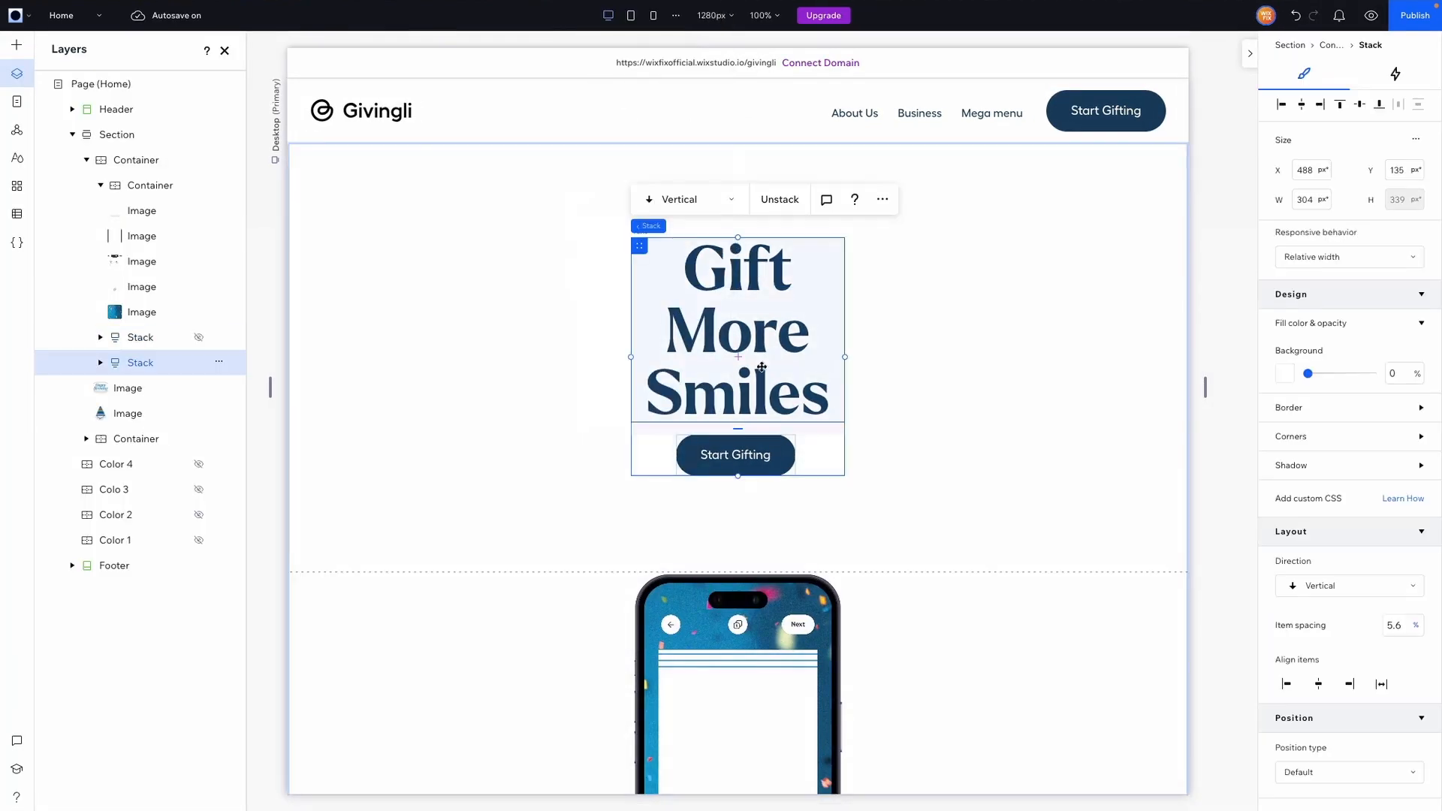
{"action": "scroll", "coordinate": [1358, 511], "scroll_direction": "down", "scroll_amount": 5}
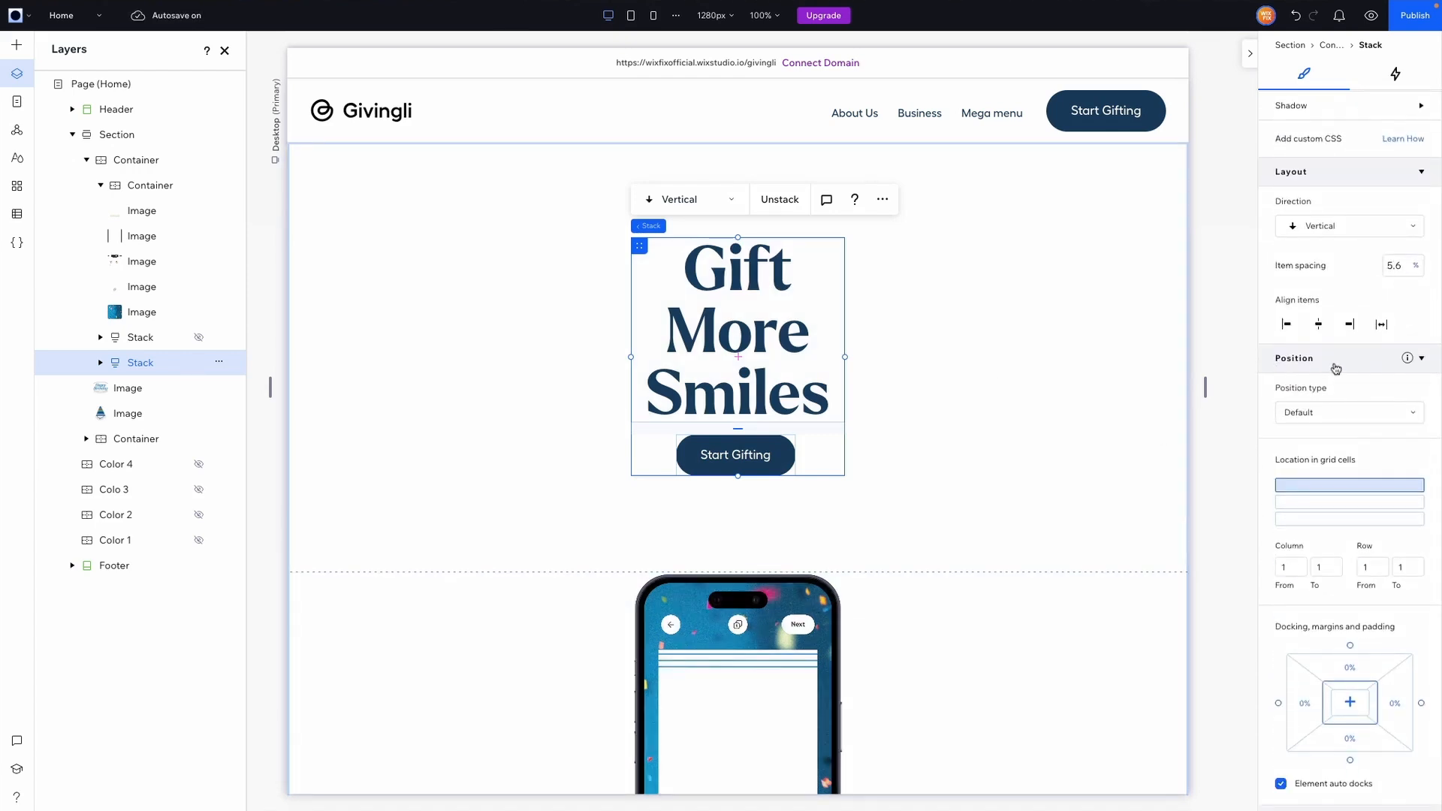
{"action": "left_click", "coordinate": [1307, 412]}
{"action": "left_click", "coordinate": [1314, 439]}
{"action": "left_click", "coordinate": [1394, 511]}
{"action": "type", "text": "25"}
{"action": "key", "text": "Return"}
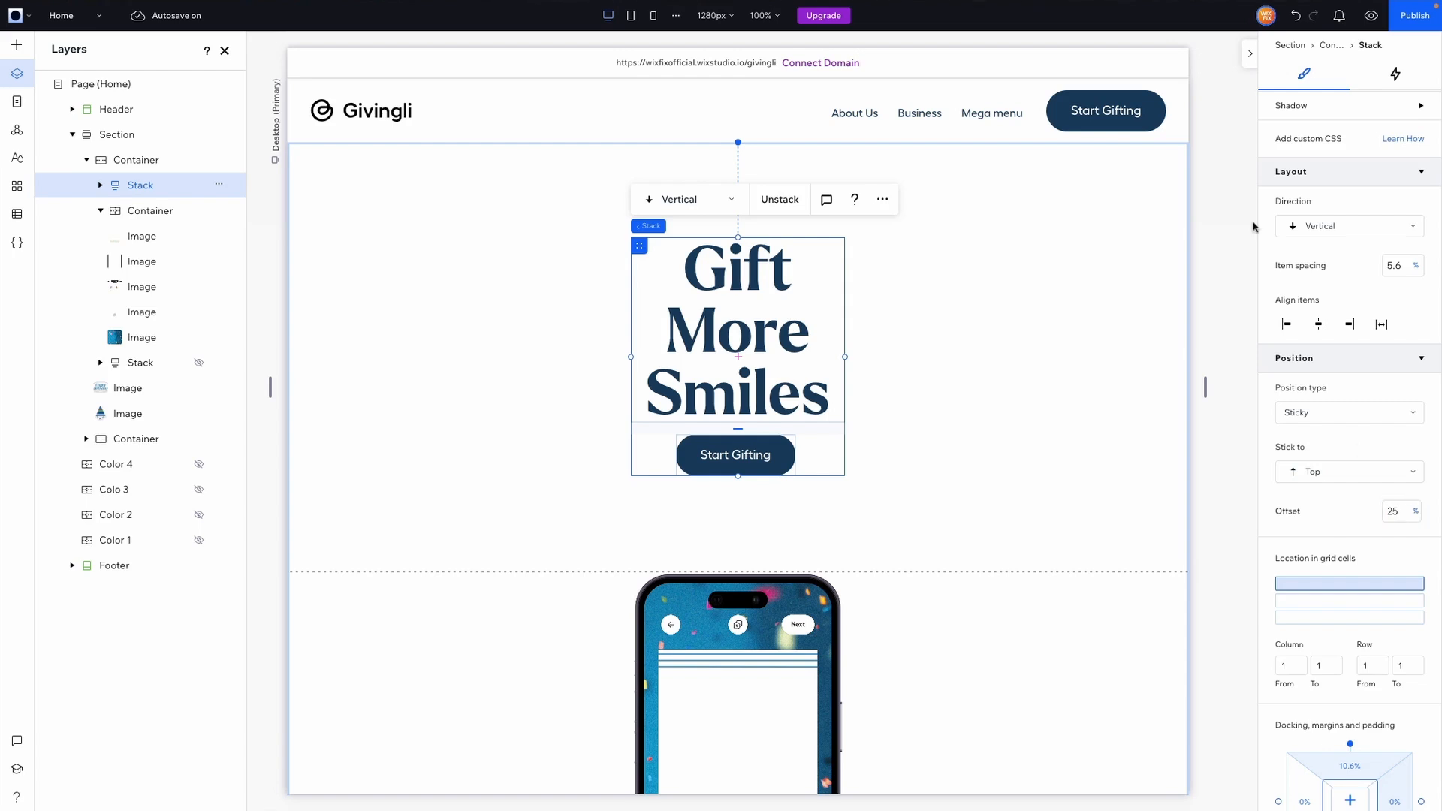
{"action": "left_click", "coordinate": [1372, 15]}
{"action": "left_click", "coordinate": [1363, 15]}
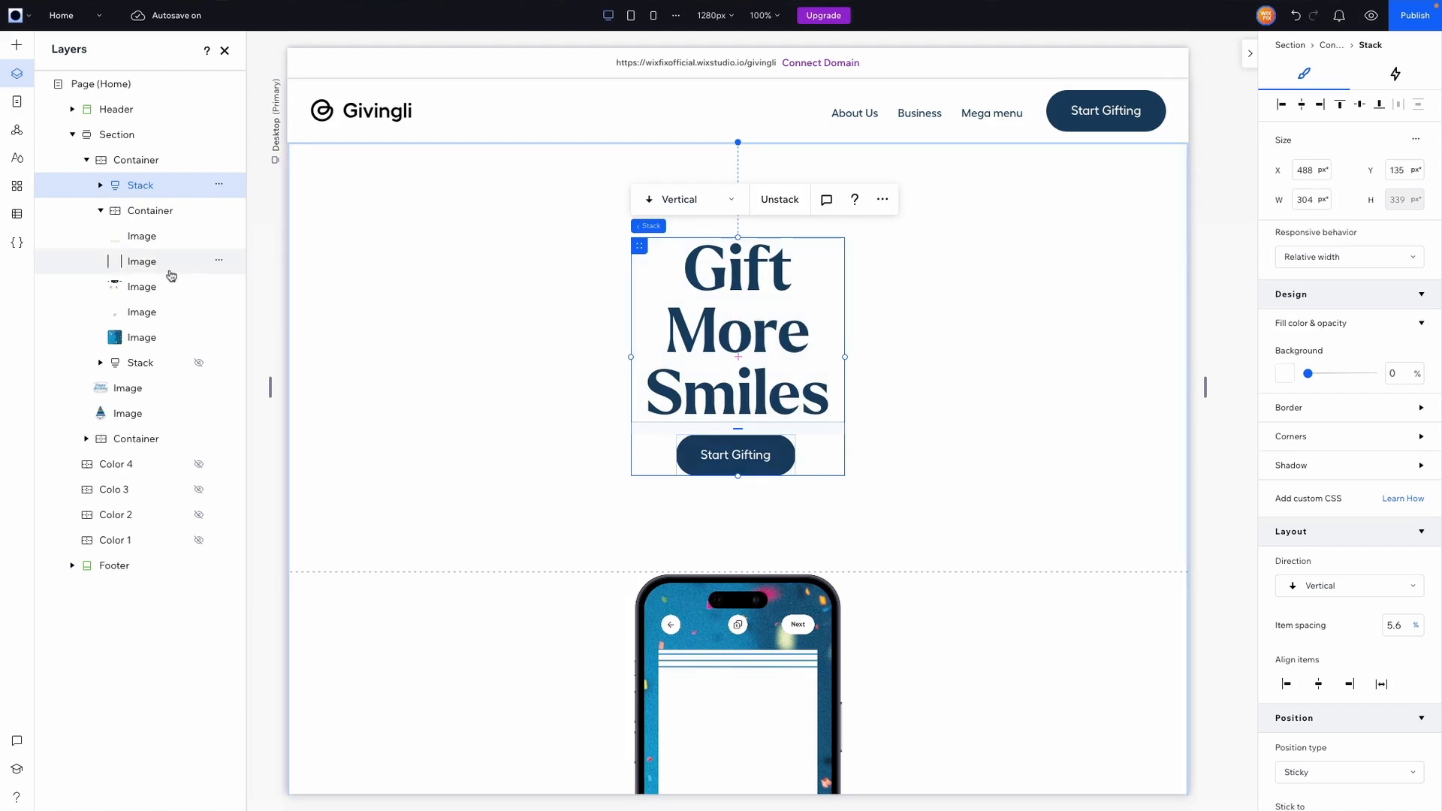
- Collapse the phone mockup's container in the layer tree and rename it Phone
{"action": "left_click", "coordinate": [100, 210]}
{"action": "left_click", "coordinate": [147, 215]}
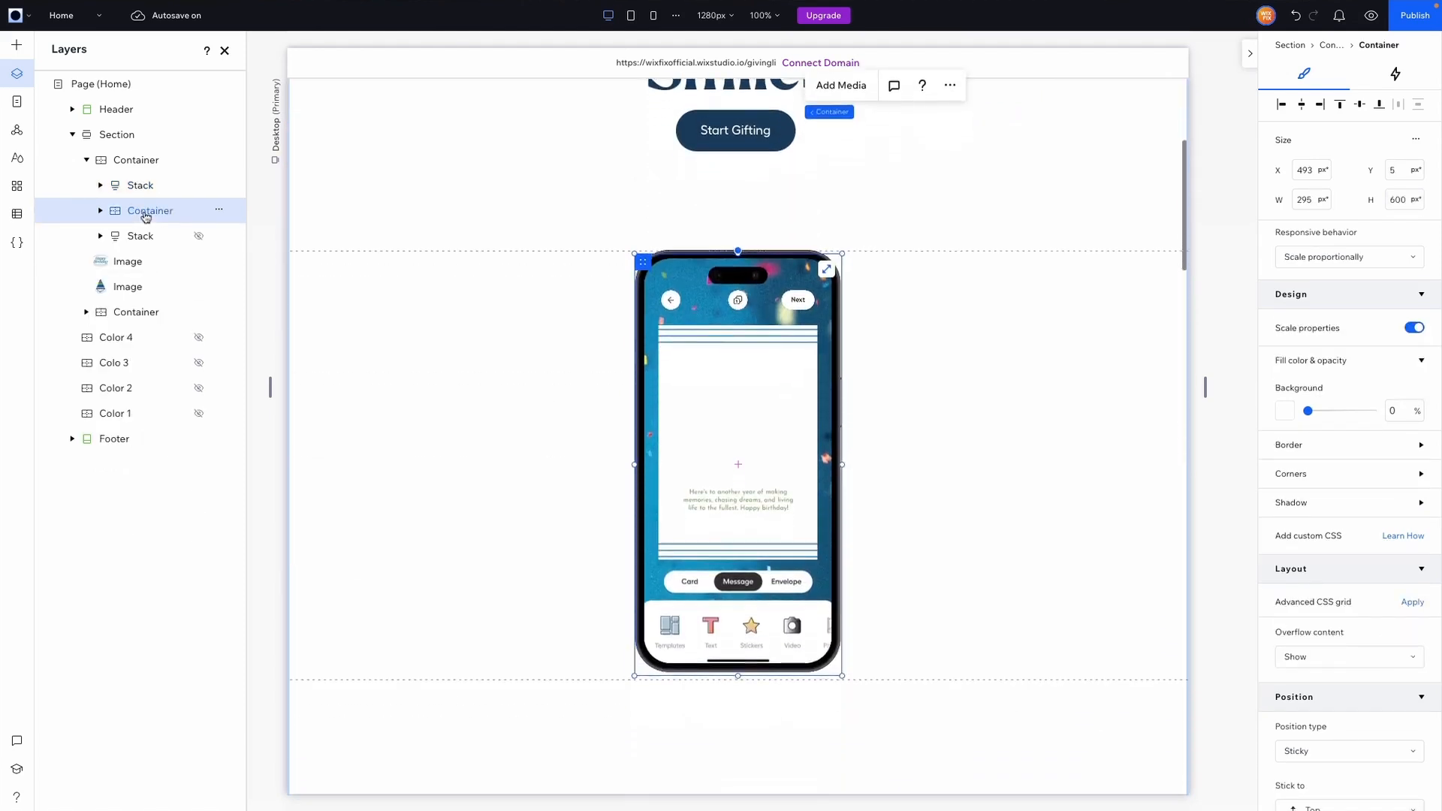
{"action": "double_click", "coordinate": [146, 211]}
{"action": "type", "text": "Phone"}
{"action": "key", "text": "Return"}
- Rename the hero heading's stack as Hero Stack and the hidden side-text stack as Phone Stack
{"action": "double_click", "coordinate": [141, 185]}
{"action": "type", "text": "Hero"}
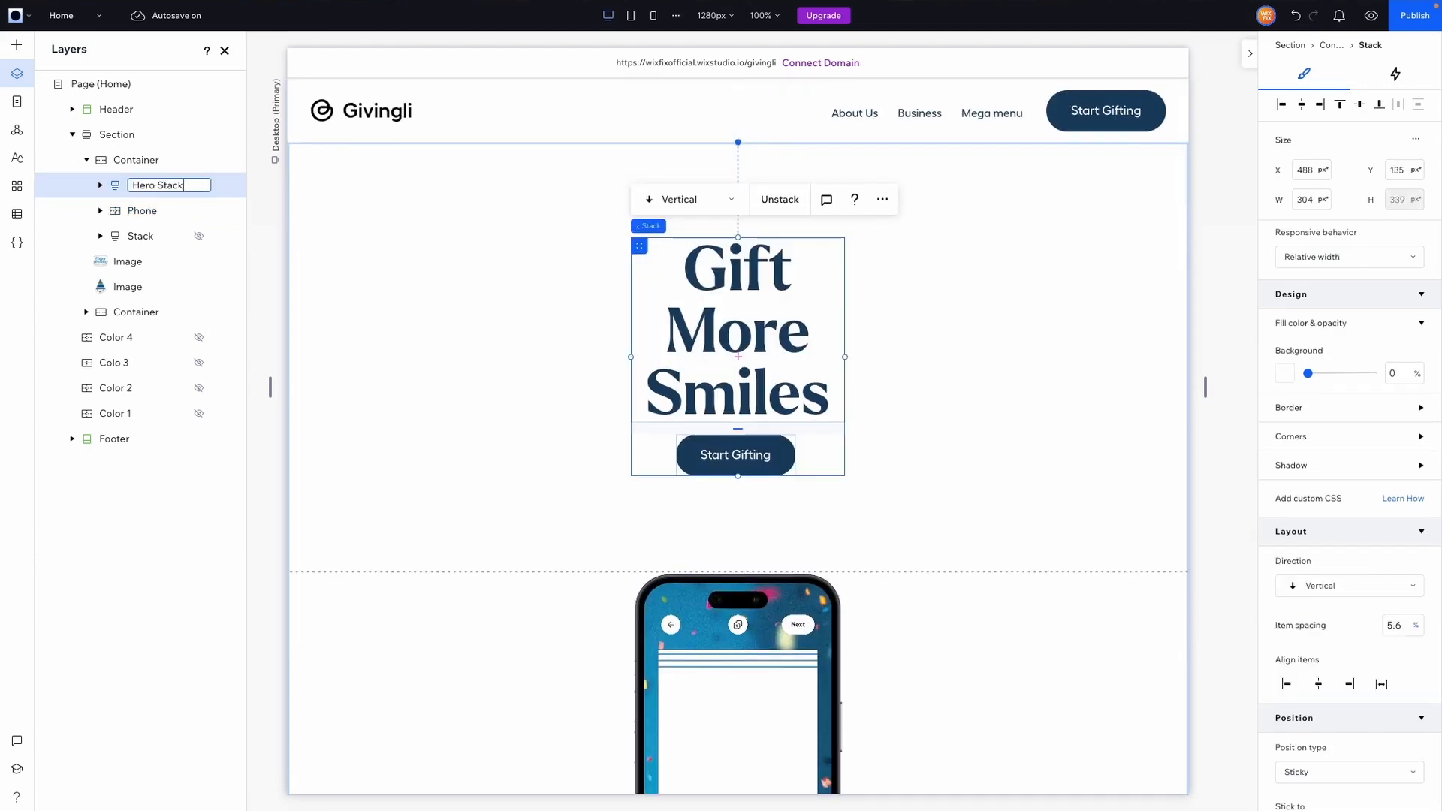
{"action": "left_click", "coordinate": [144, 239]}
{"action": "double_click", "coordinate": [136, 238]}
{"action": "type", "text": "Pho"}
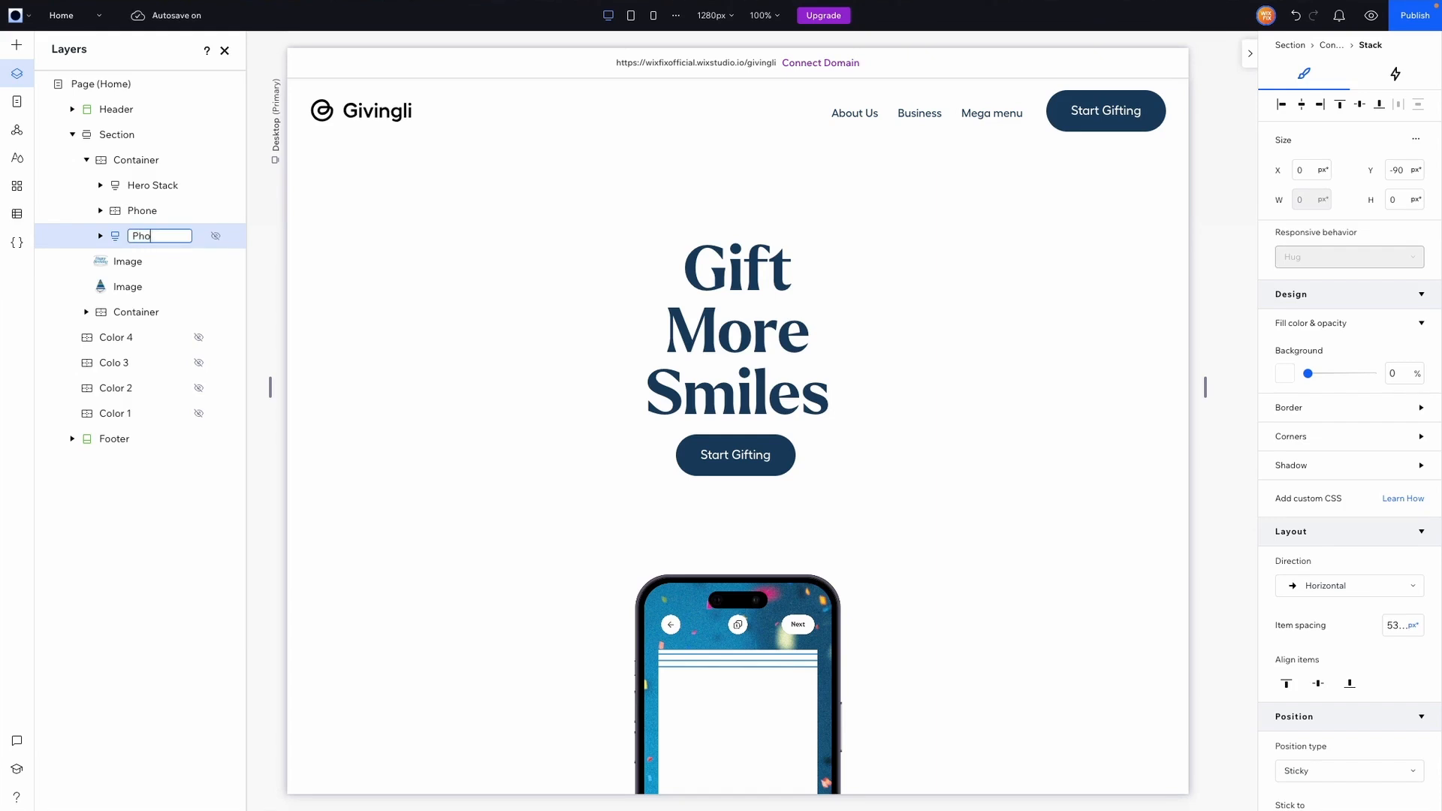
{"action": "type", "text": "ne Stack"}
{"action": "key", "text": "Return"}
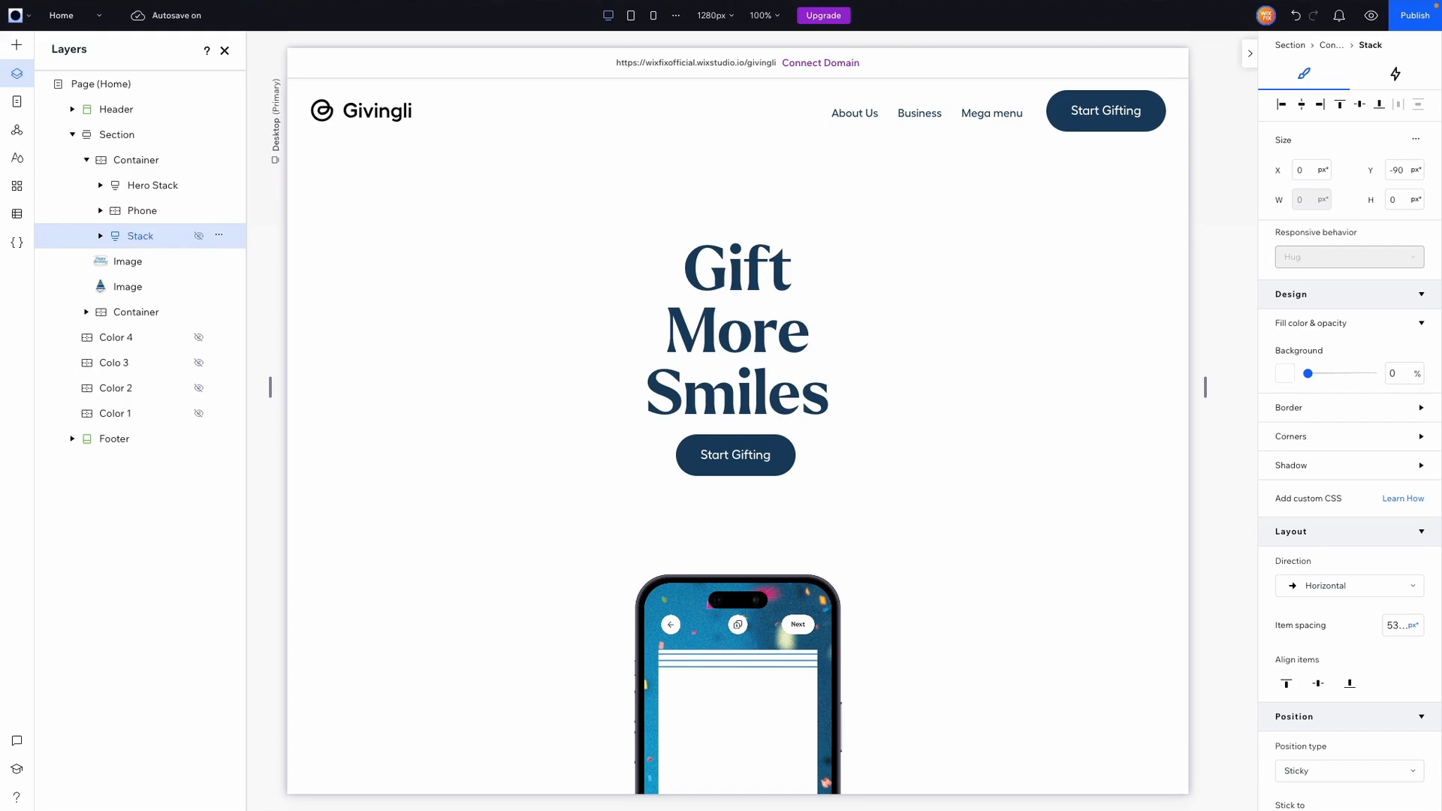
- Move the Phone container above Hero Stack in the layer order and preview the overlap while scrolling
{"action": "left_click", "coordinate": [135, 218]}
{"action": "left_click_drag", "start_coordinate": [142, 213], "coordinate": [142, 183]}
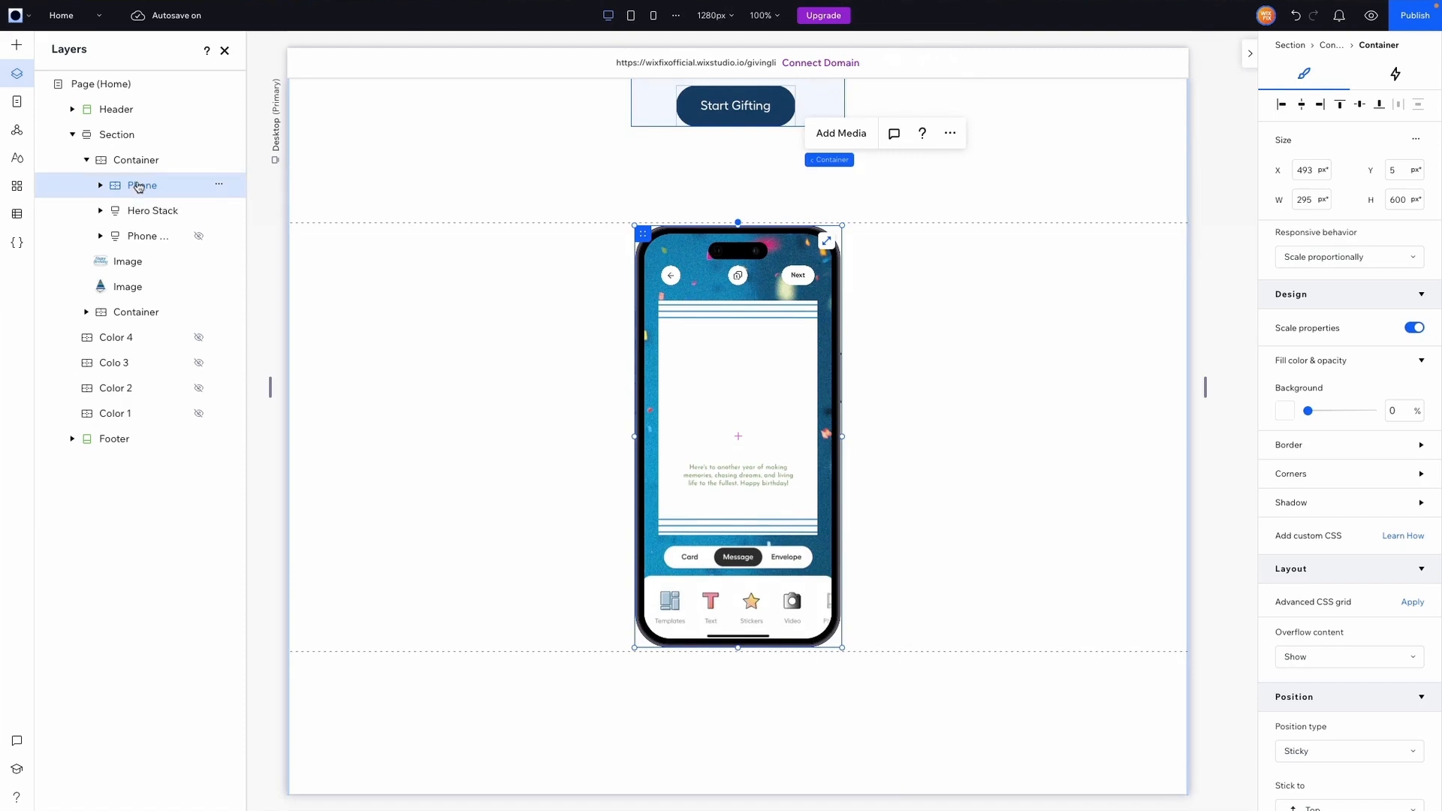
{"action": "left_click", "coordinate": [1371, 15]}
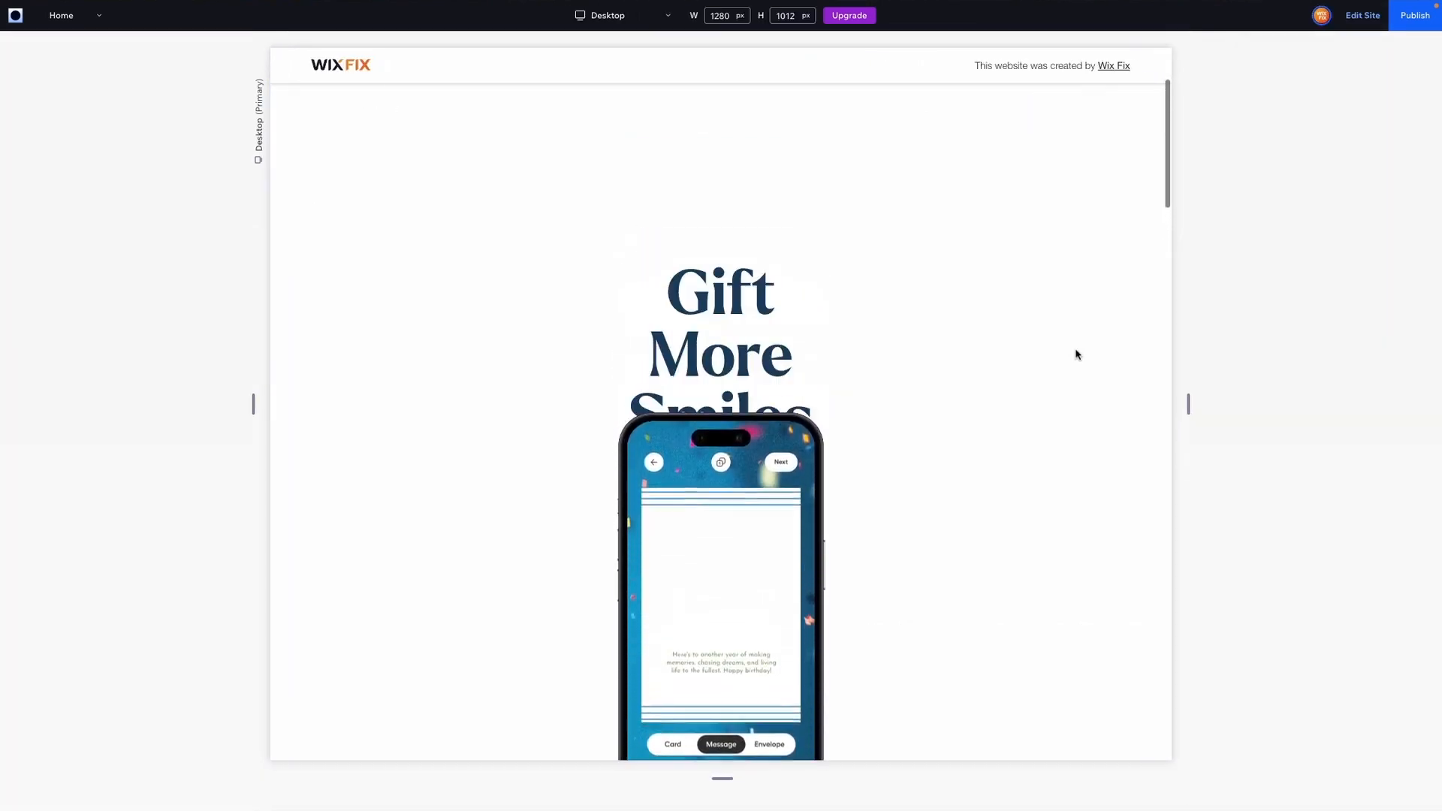
{"action": "key", "text": "Escape"}
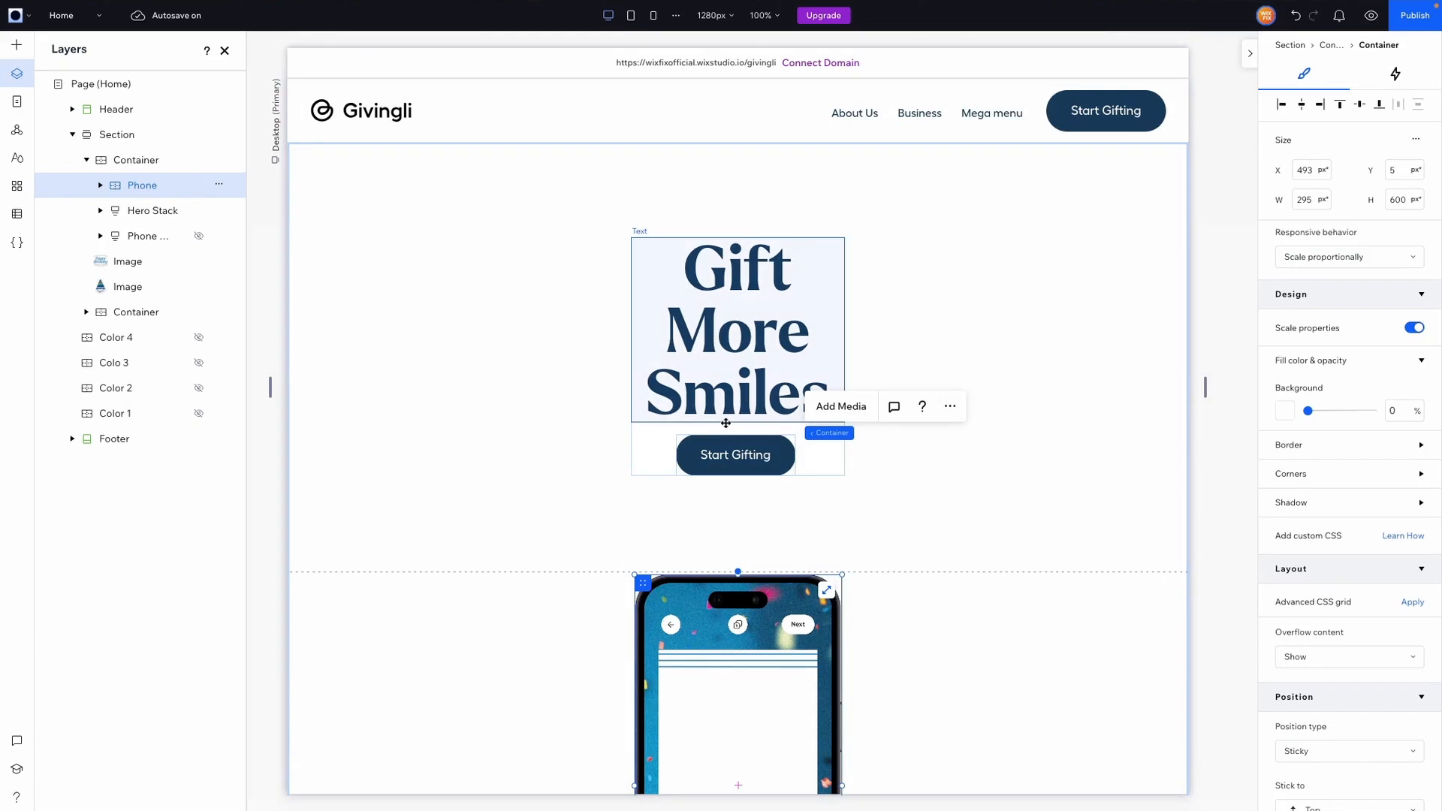
- Hide Hero Stack on the page
{"action": "left_click", "coordinate": [218, 212]}
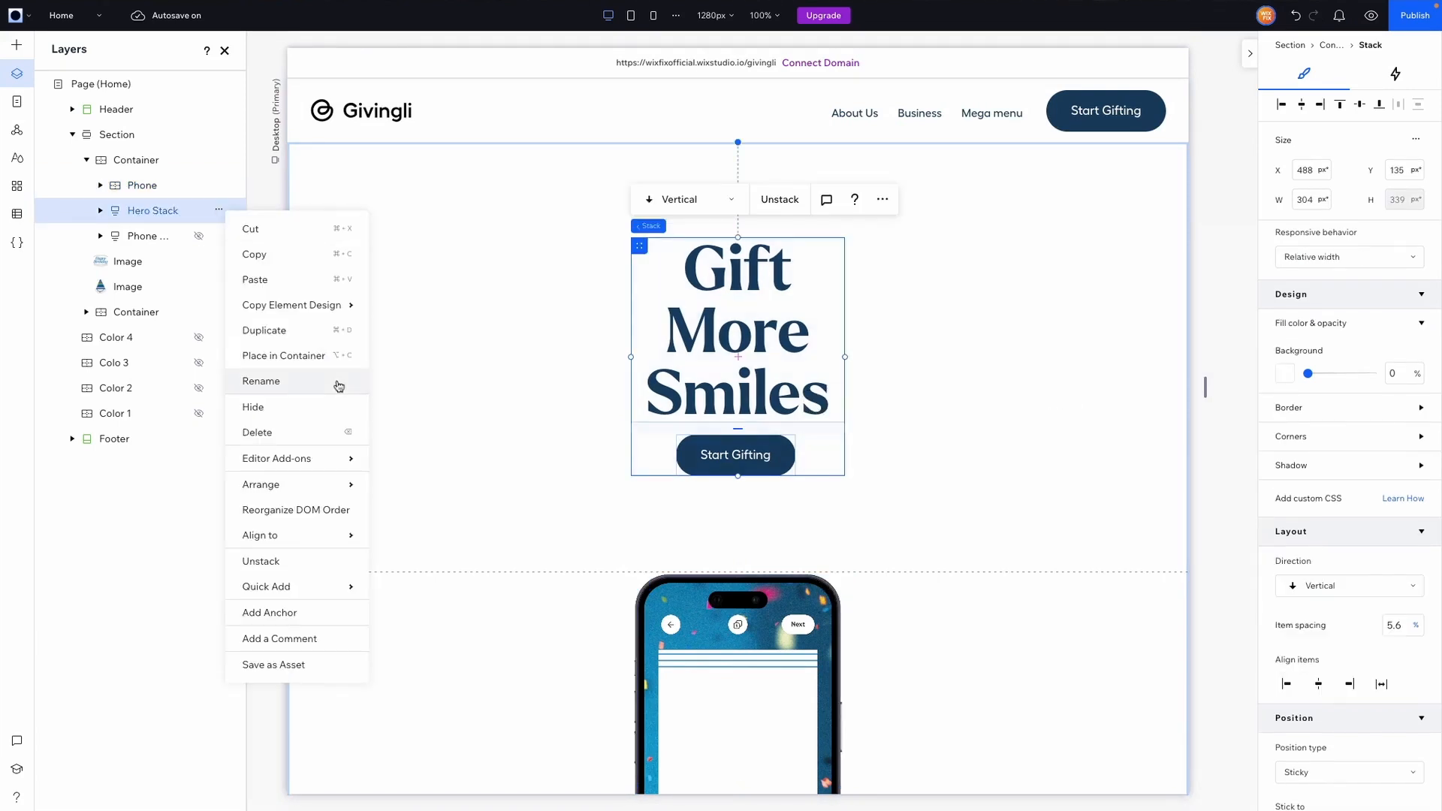
{"action": "left_click", "coordinate": [302, 416]}
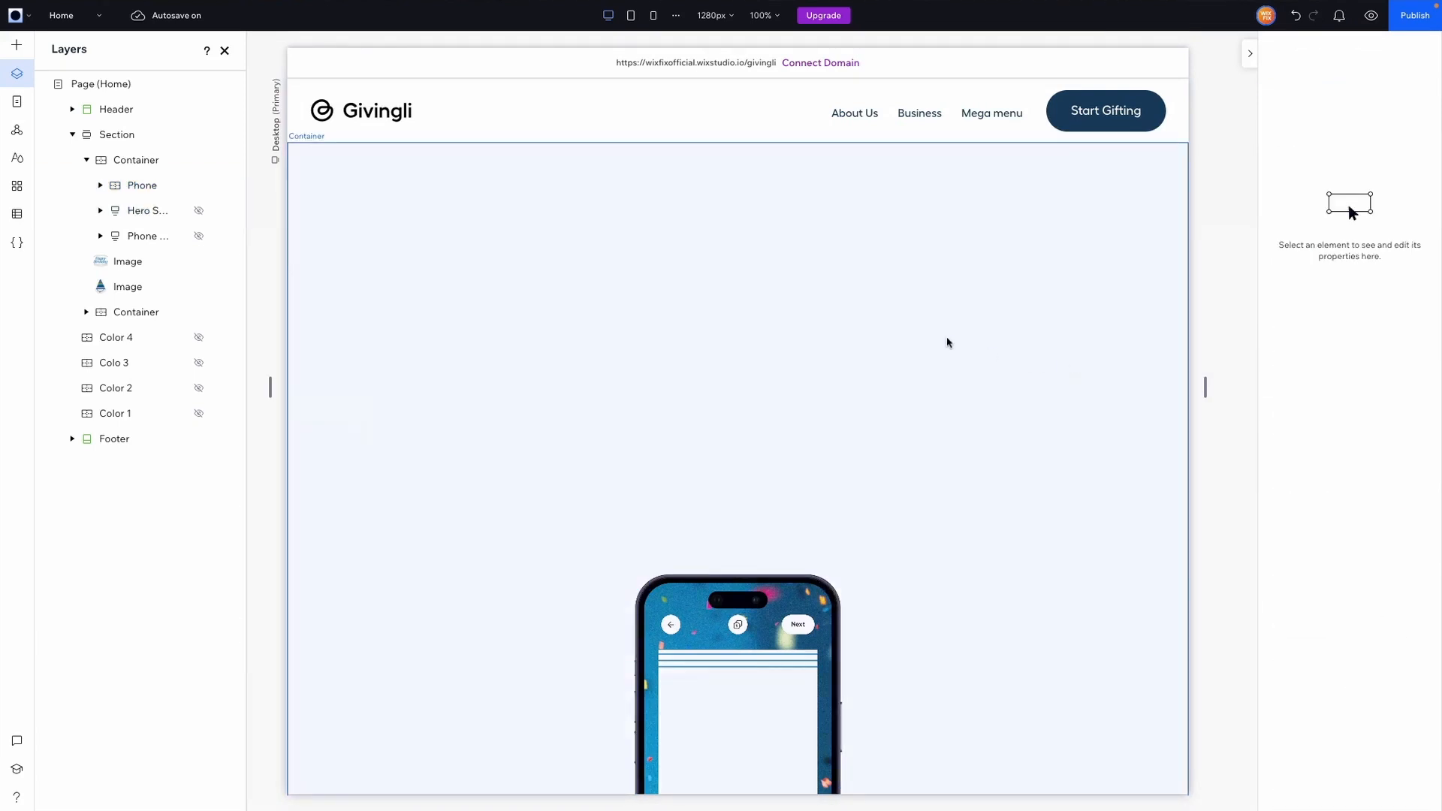
- Move the Happy Birthday and party hat image layers above Phone in the section container's layer order
{"action": "scroll", "coordinate": [946, 343], "scroll_direction": "down", "scroll_amount": 5}
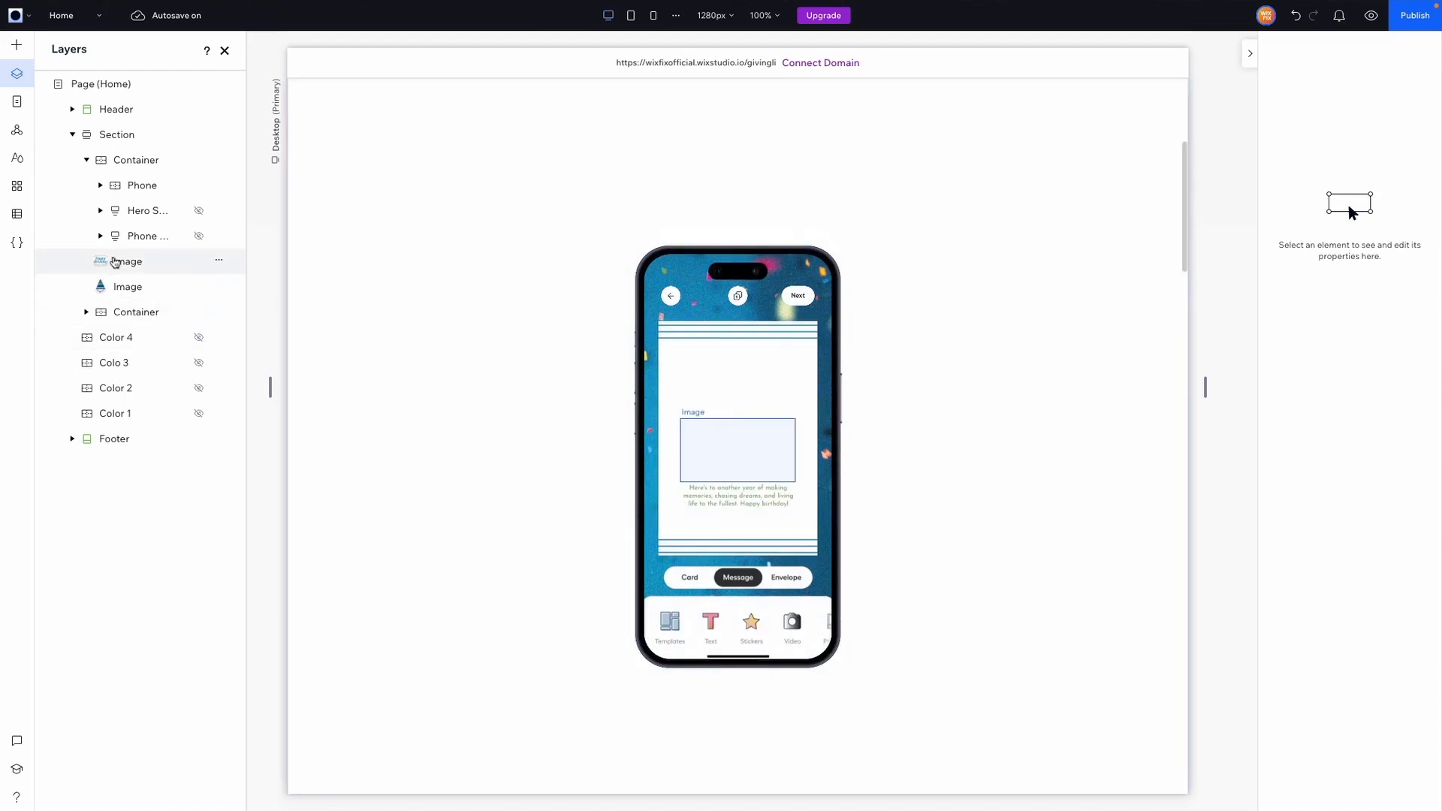
{"action": "left_click_drag", "start_coordinate": [115, 261], "coordinate": [128, 186]}
{"action": "left_click_drag", "start_coordinate": [132, 289], "coordinate": [132, 209]}
{"action": "left_click", "coordinate": [791, 414]}
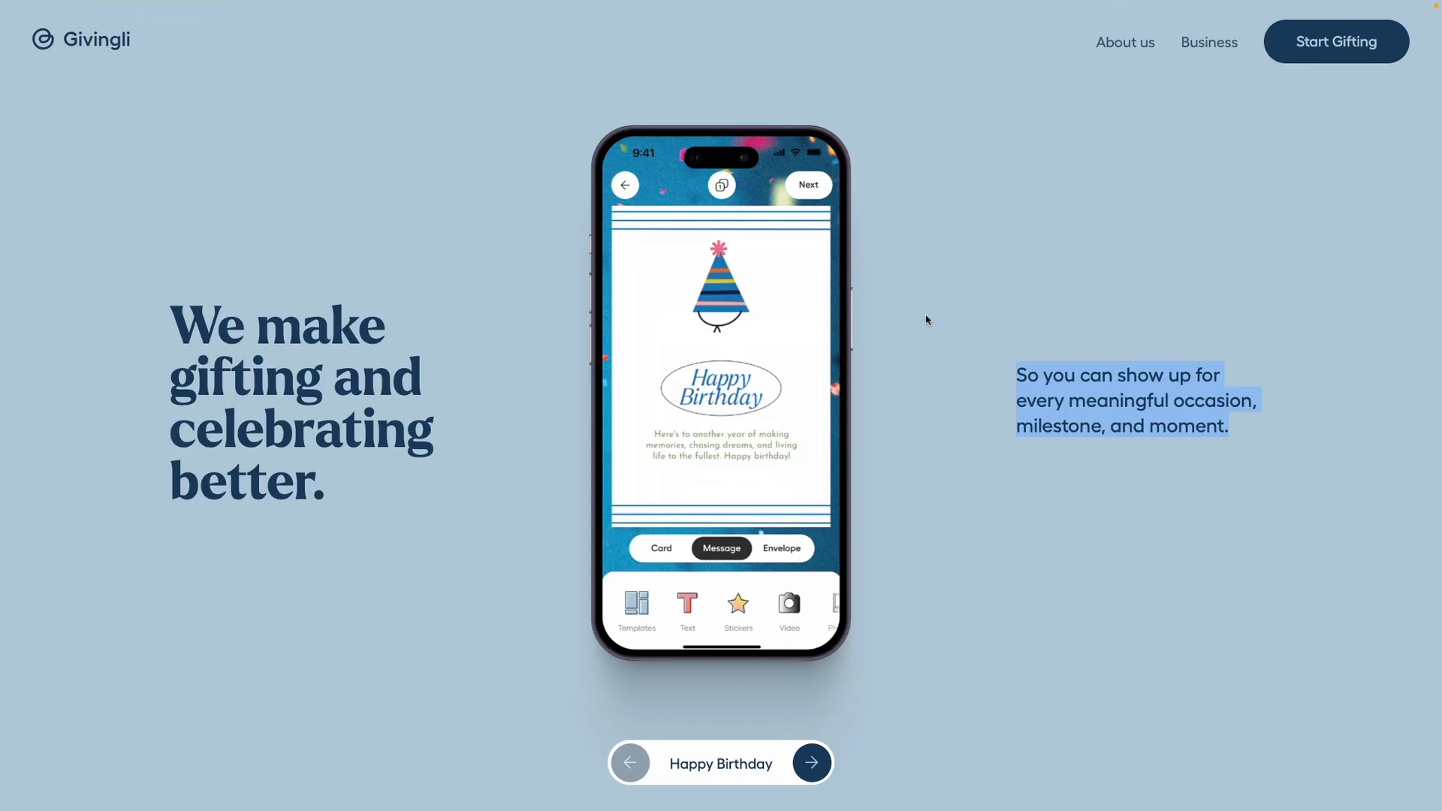
- Switch to the original Givingli homepage and examine how the stickers travel into the phone mockup while scrolling
{"action": "scroll", "coordinate": [927, 319], "scroll_direction": "up", "scroll_amount": 5}
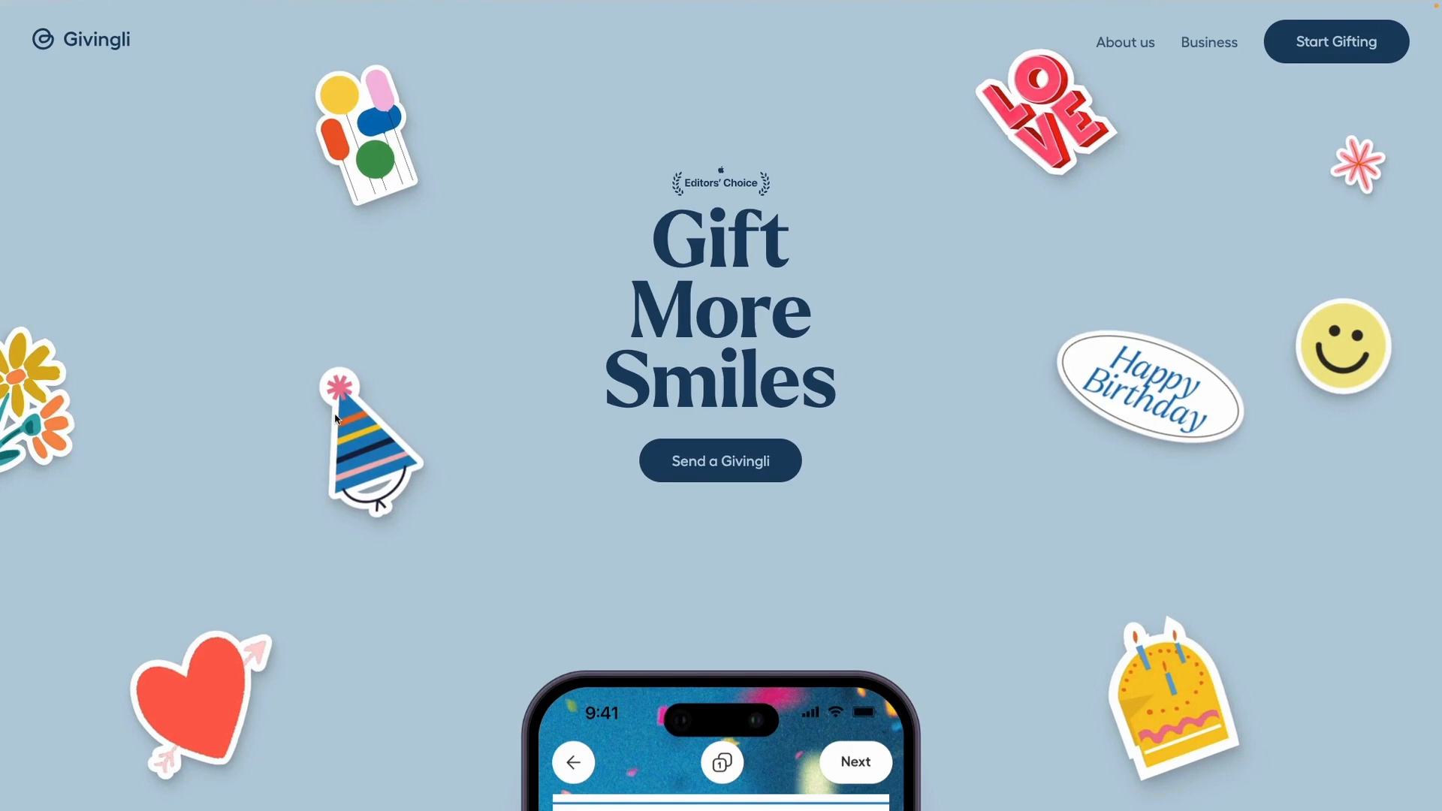
{"action": "scroll", "coordinate": [336, 419], "scroll_direction": "down", "scroll_amount": 5}
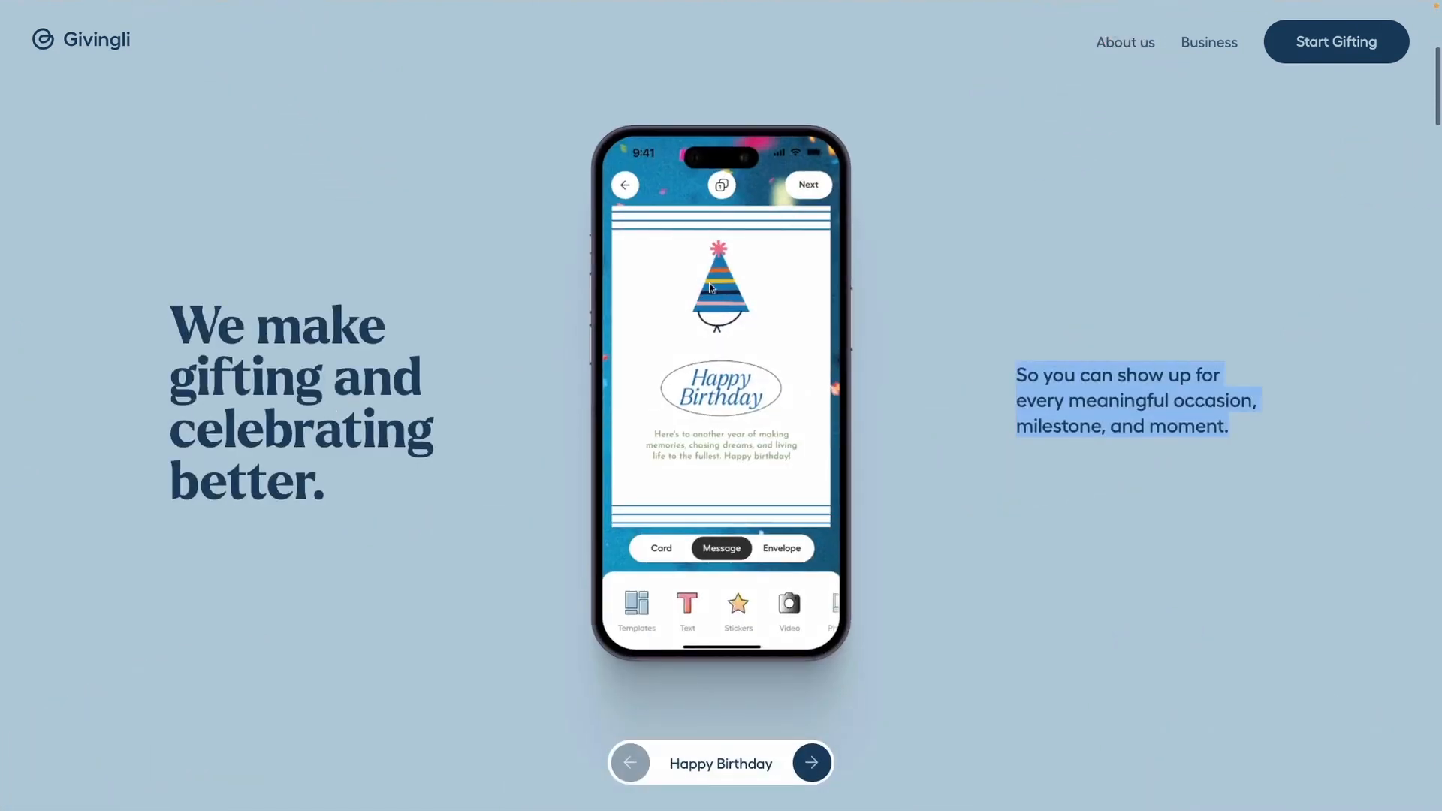
{"action": "scroll", "coordinate": [715, 291], "scroll_direction": "up", "scroll_amount": 5}
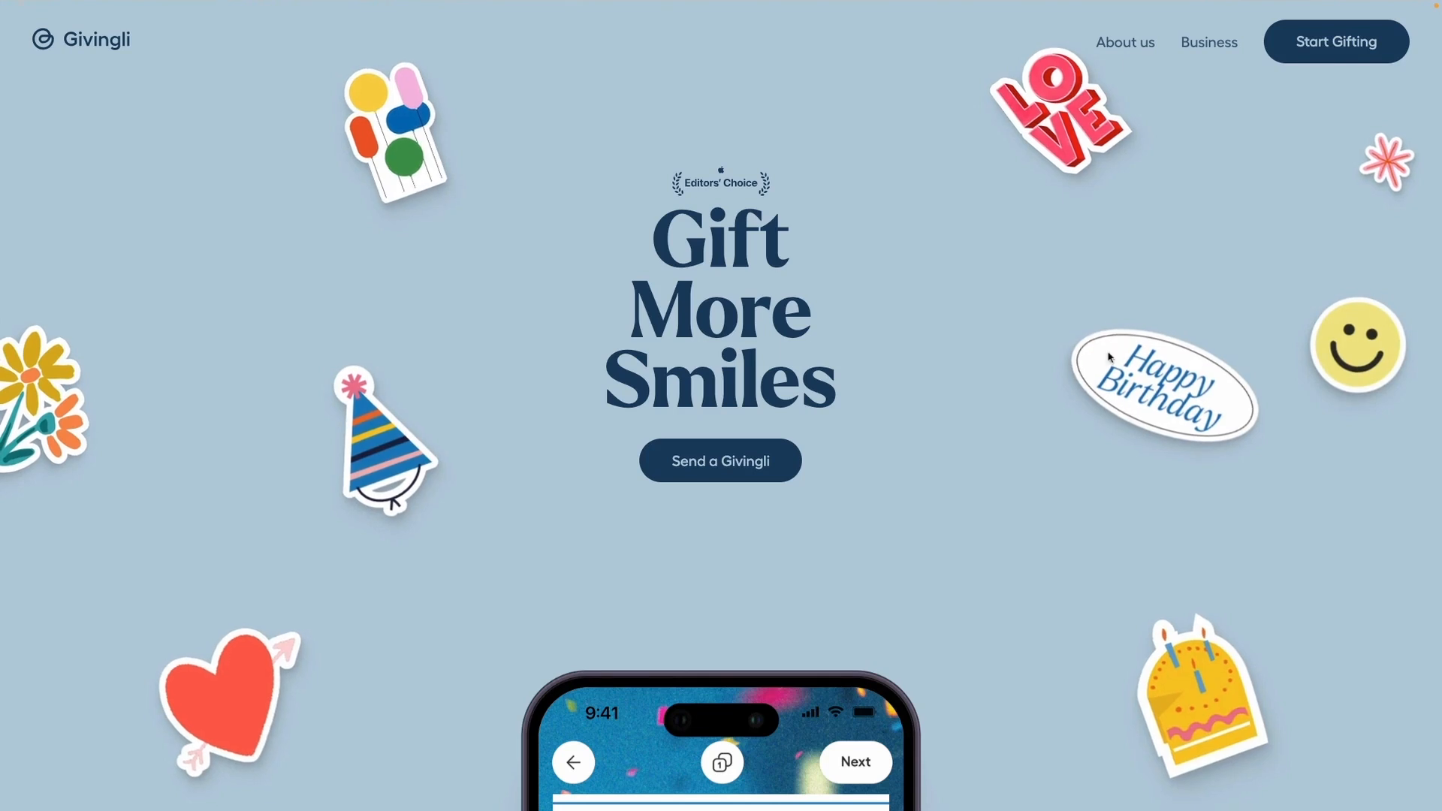
{"action": "scroll", "coordinate": [1161, 398], "scroll_direction": "down", "scroll_amount": 5}
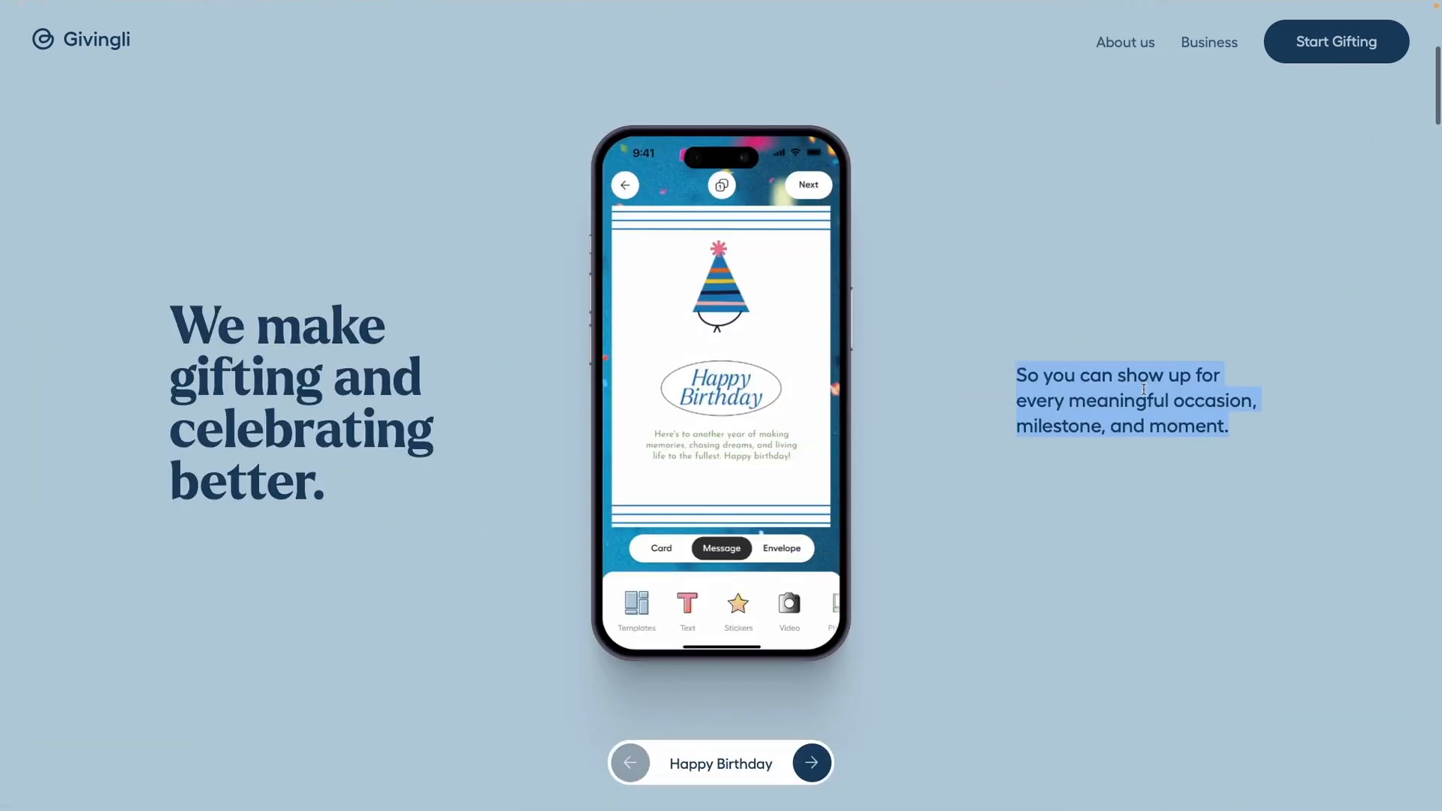
{"action": "scroll", "coordinate": [740, 375], "scroll_direction": "up", "scroll_amount": 5}
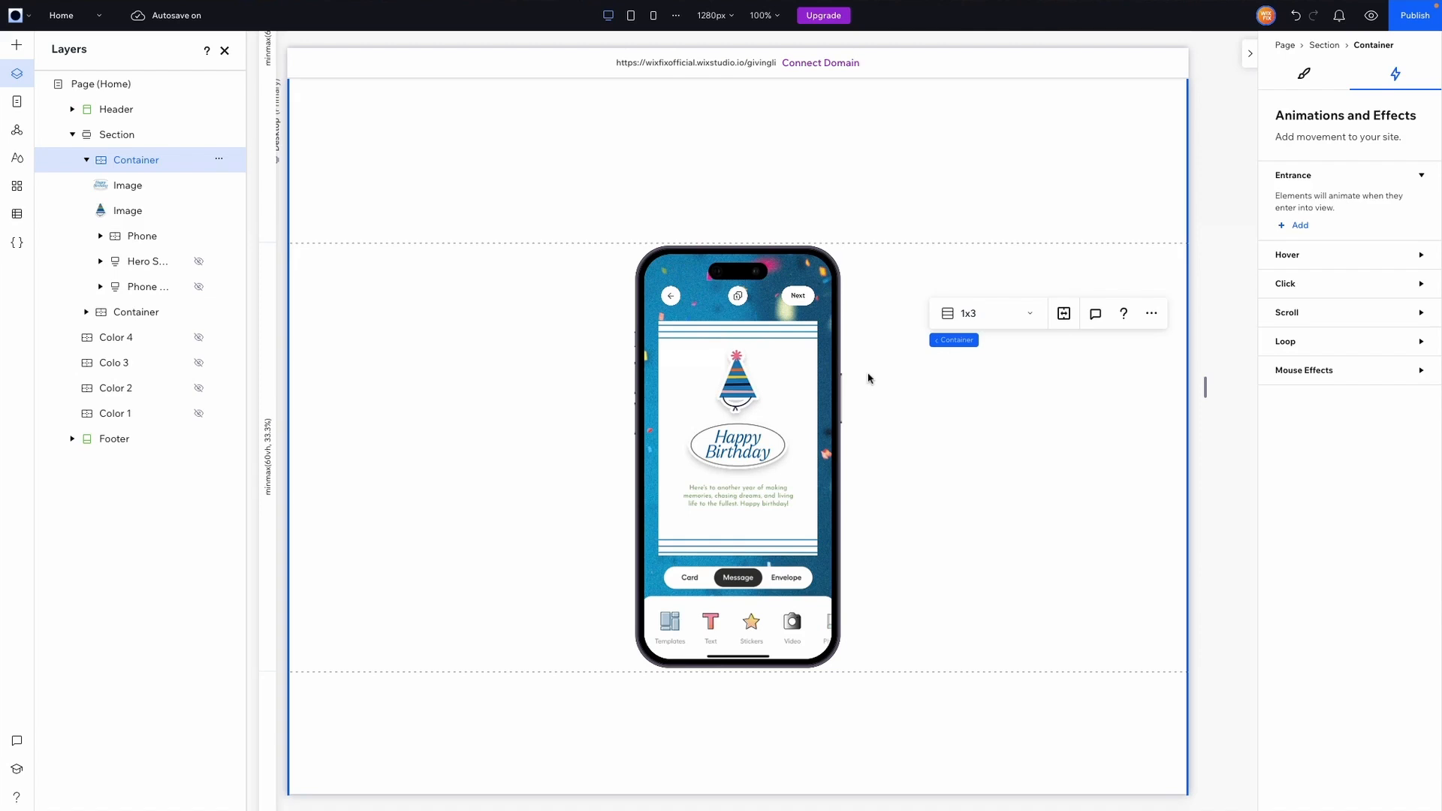
- Add a scroll animation to the Phone container that applies the Move effect to the party hat image, and open its adjustments
{"action": "left_click", "coordinate": [132, 236]}
{"action": "left_click", "coordinate": [1300, 317]}
{"action": "left_click", "coordinate": [1301, 352]}
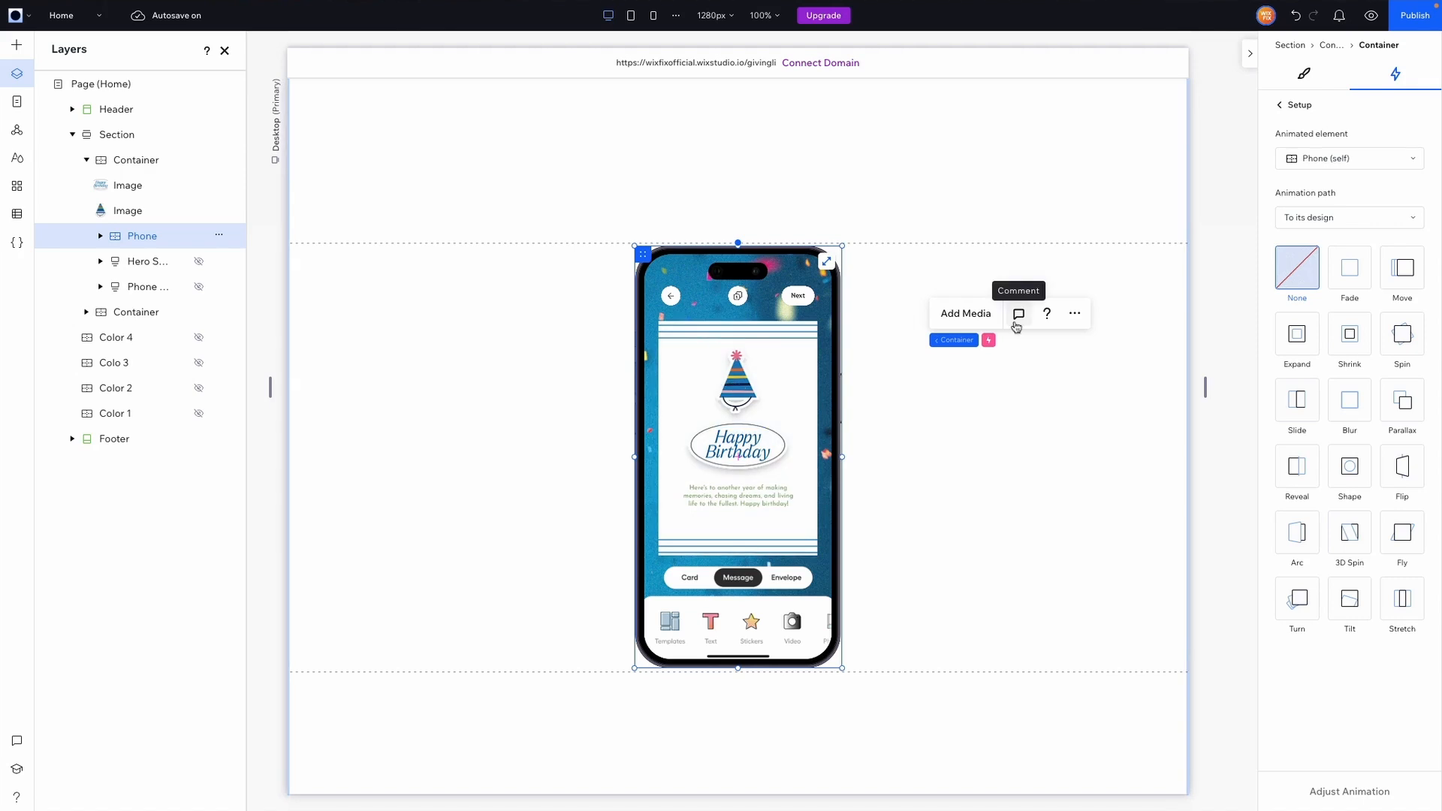
{"action": "left_click", "coordinate": [1320, 163]}
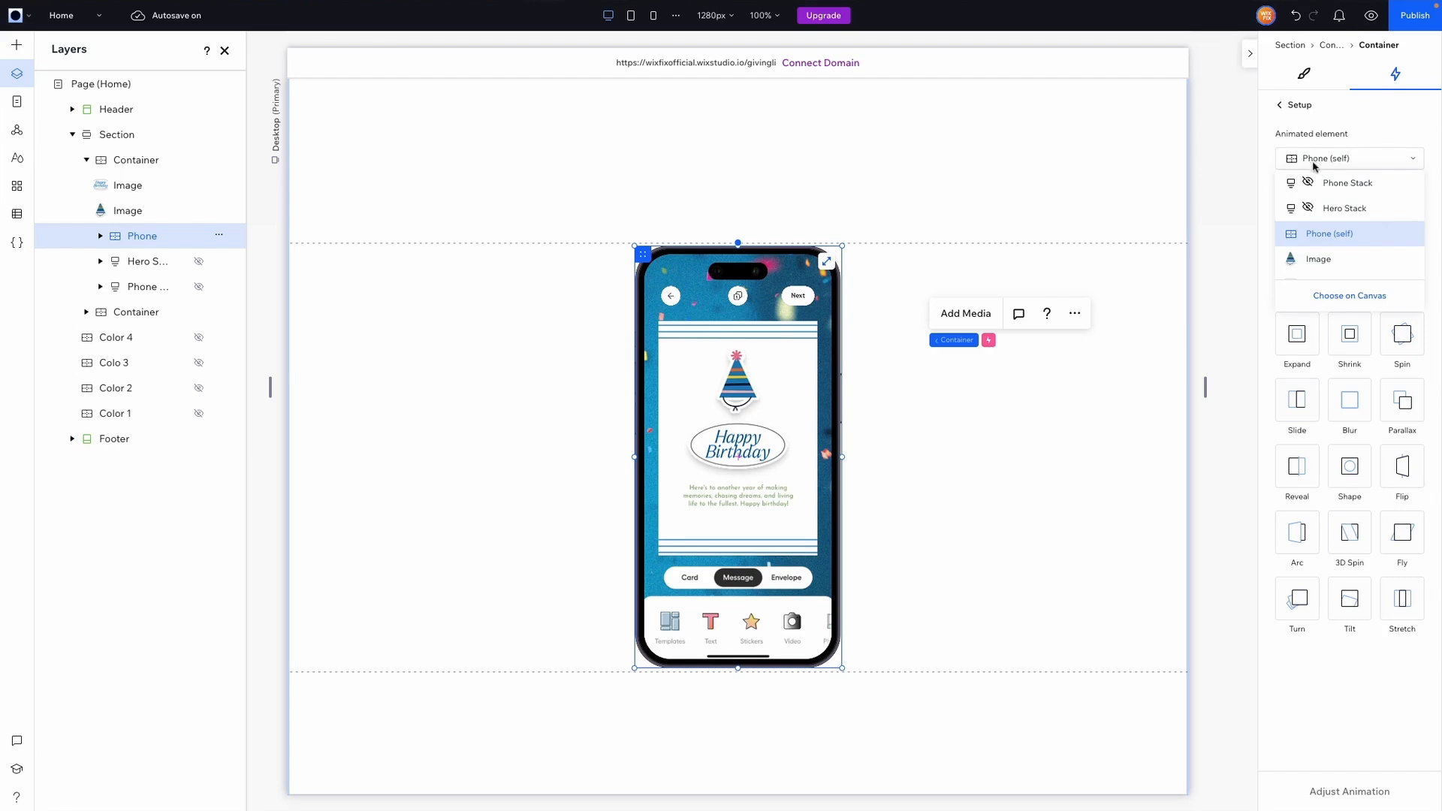
{"action": "left_click", "coordinate": [1320, 260]}
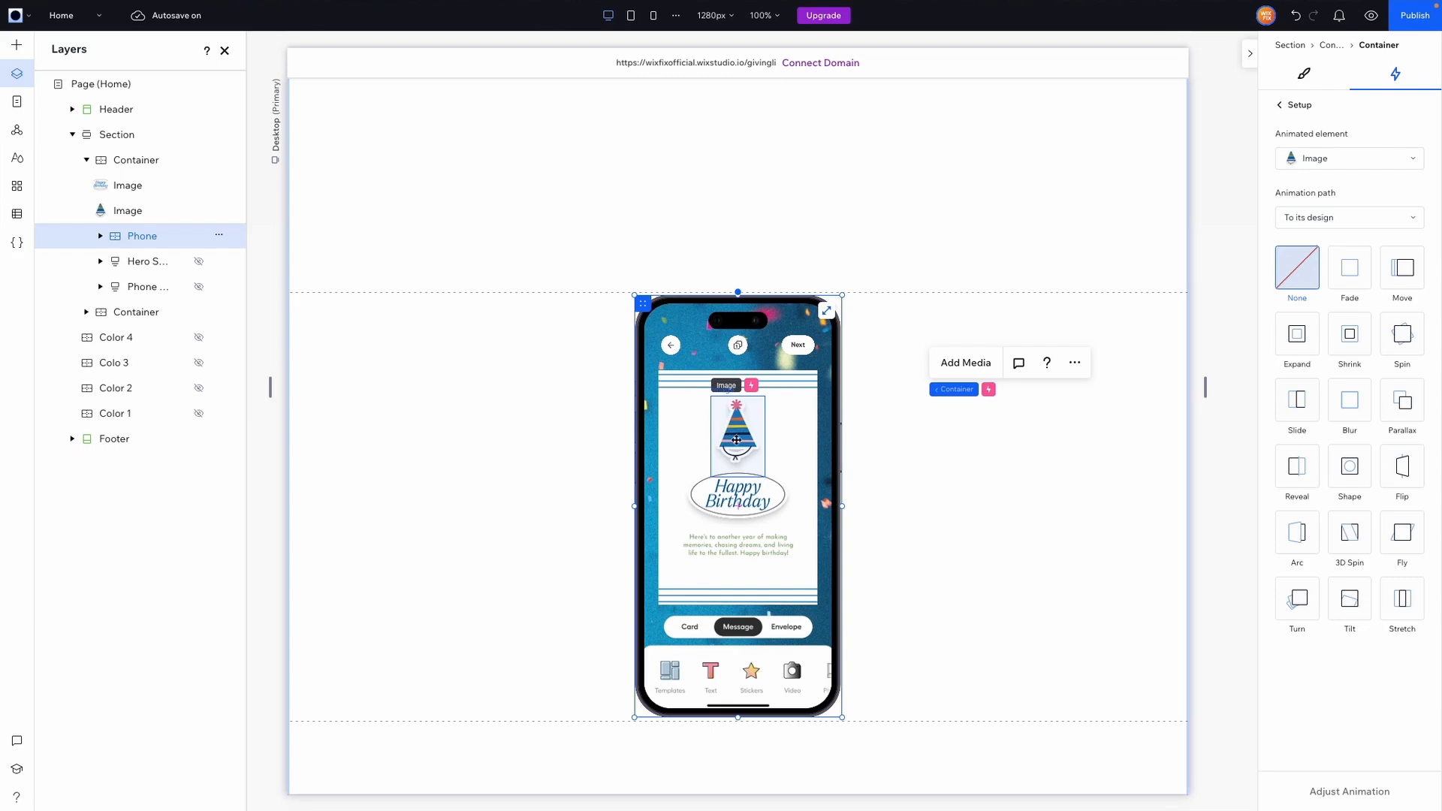
{"action": "left_click", "coordinate": [1411, 276]}
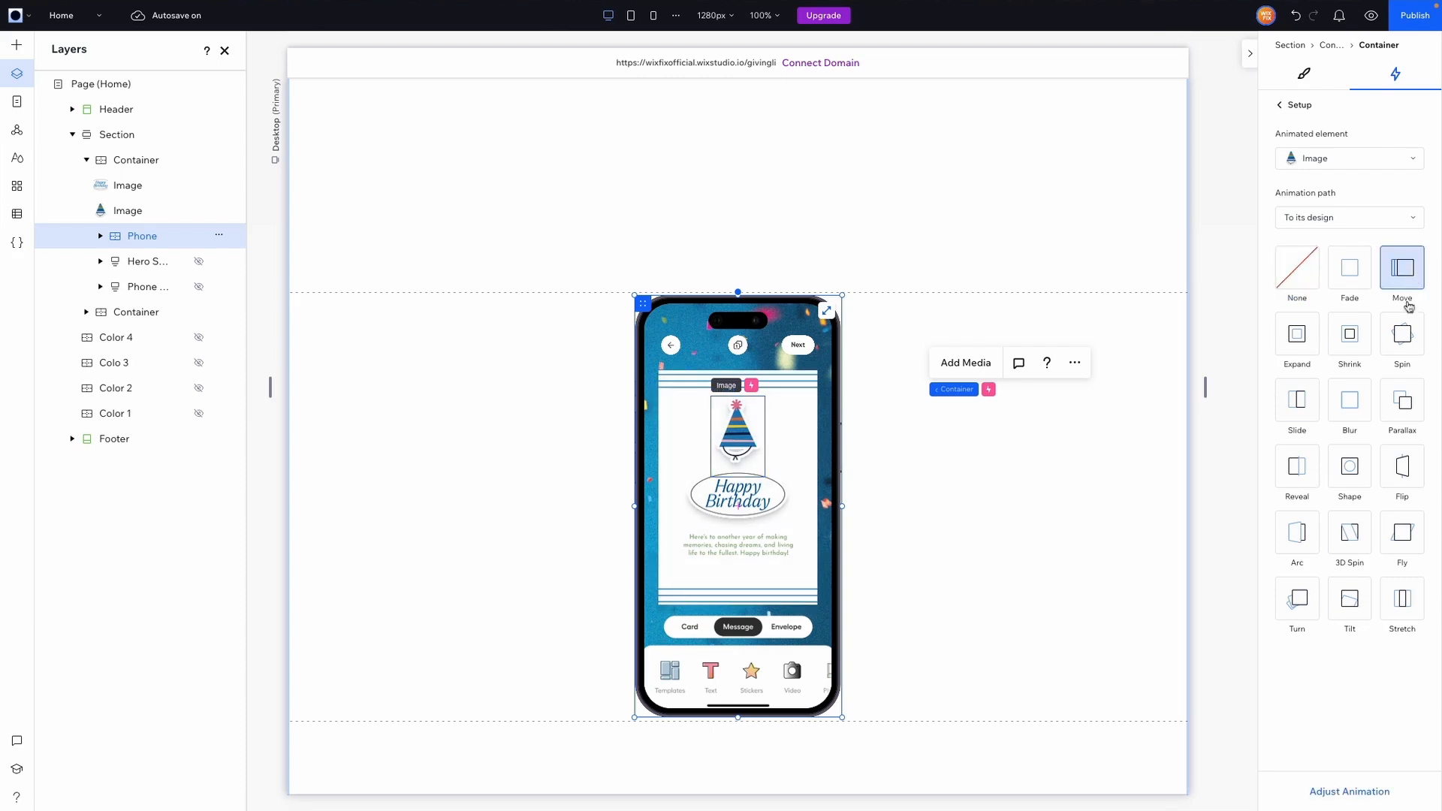
{"action": "left_click", "coordinate": [1341, 791]}
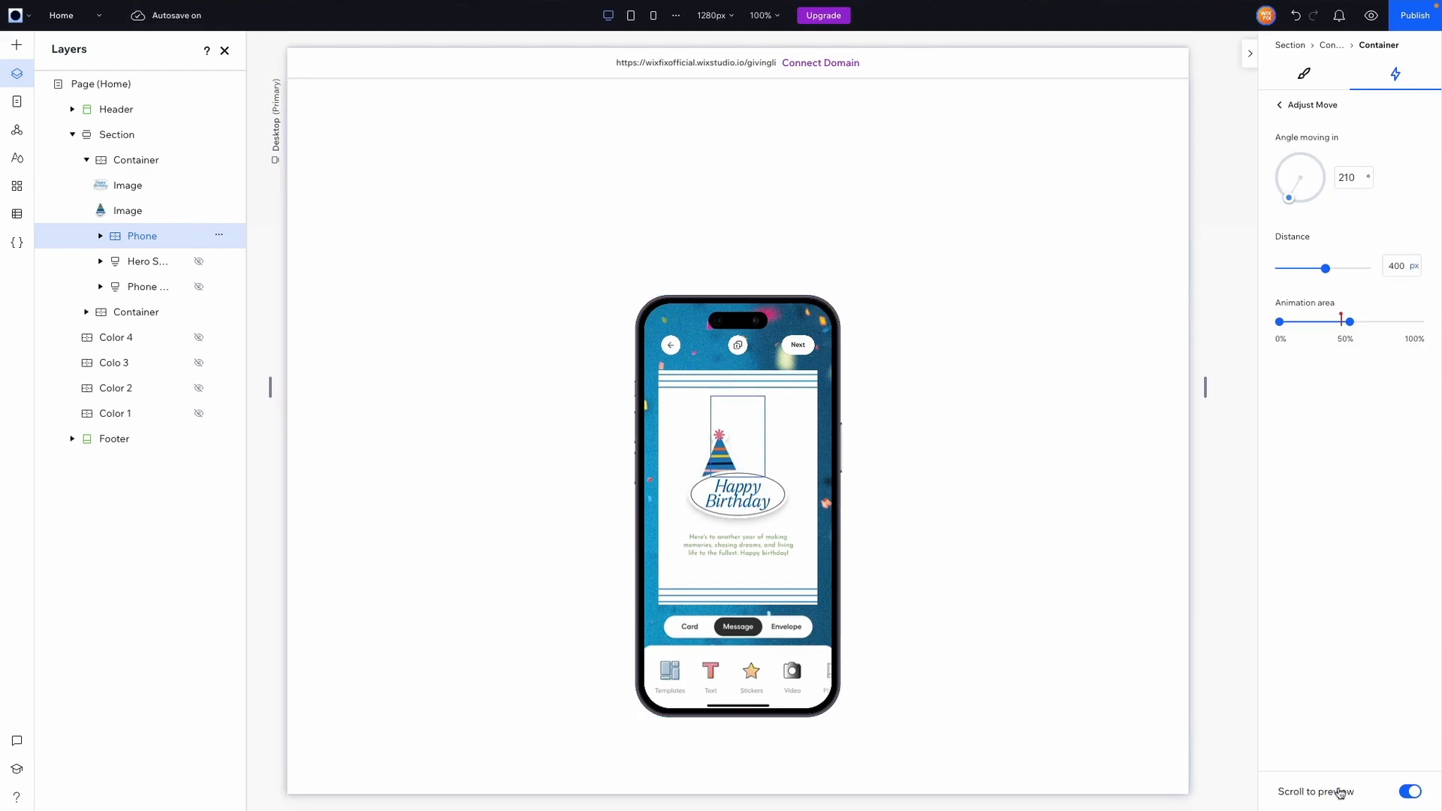
- Set the hat's Move angle to about 307° and start its animation area at the scroll marker for the page's top
{"action": "left_click_drag", "start_coordinate": [1289, 202], "coordinate": [1256, 150]}
{"action": "left_click_drag", "start_coordinate": [1257, 147], "coordinate": [1259, 149]}
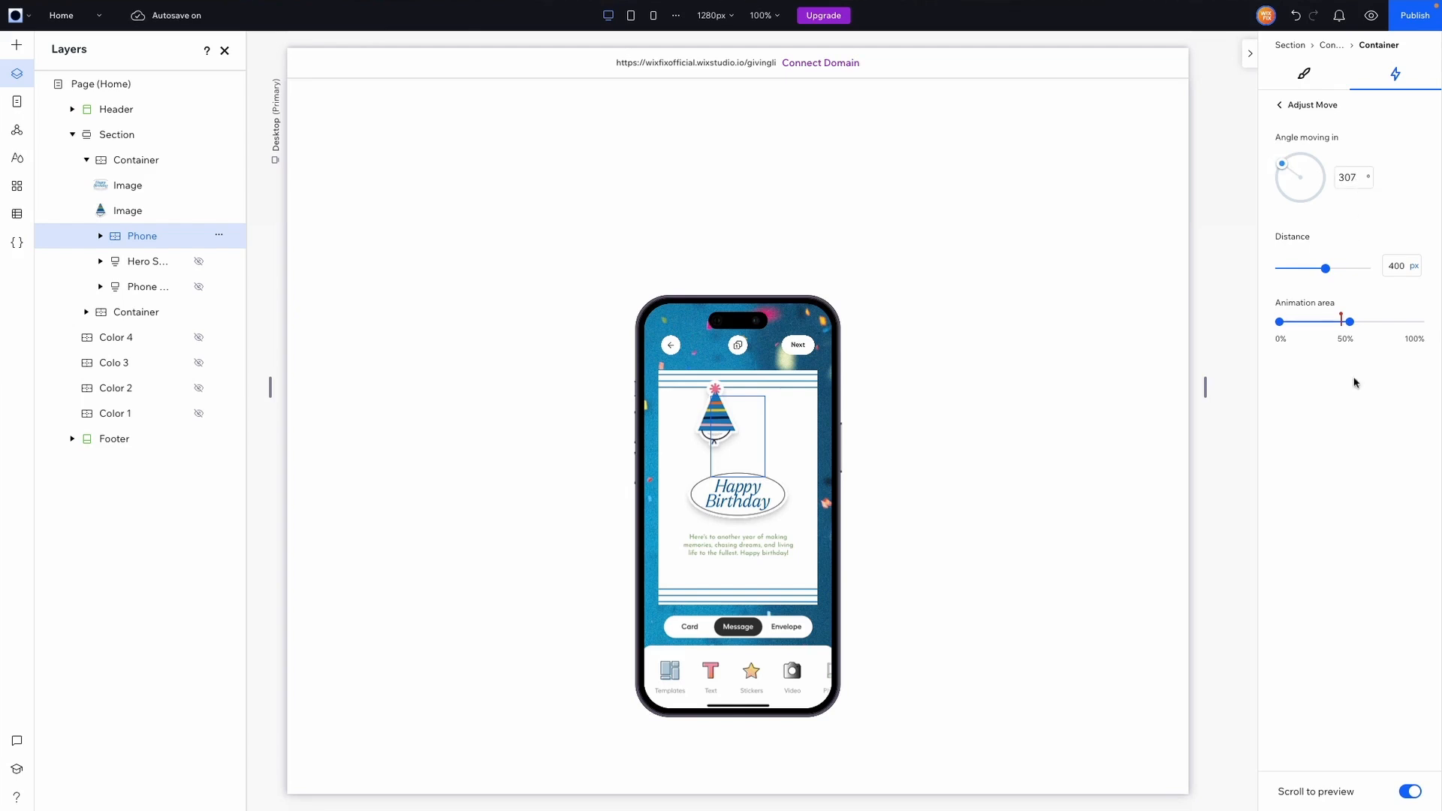
{"action": "scroll", "coordinate": [1011, 393], "scroll_direction": "up", "scroll_amount": 4}
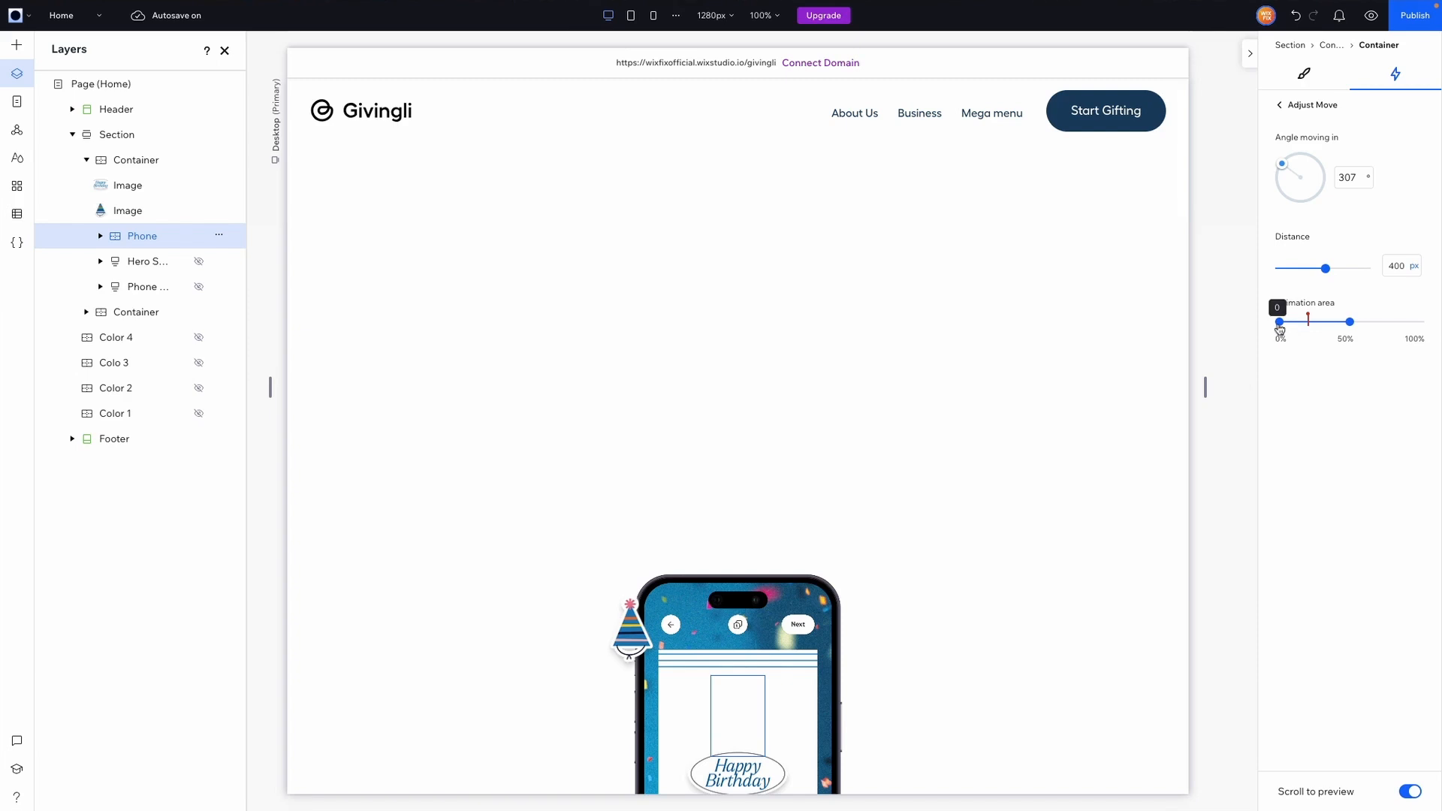
{"action": "left_click_drag", "start_coordinate": [1279, 329], "coordinate": [1310, 330]}
{"action": "mouse_move", "coordinate": [1311, 331]}
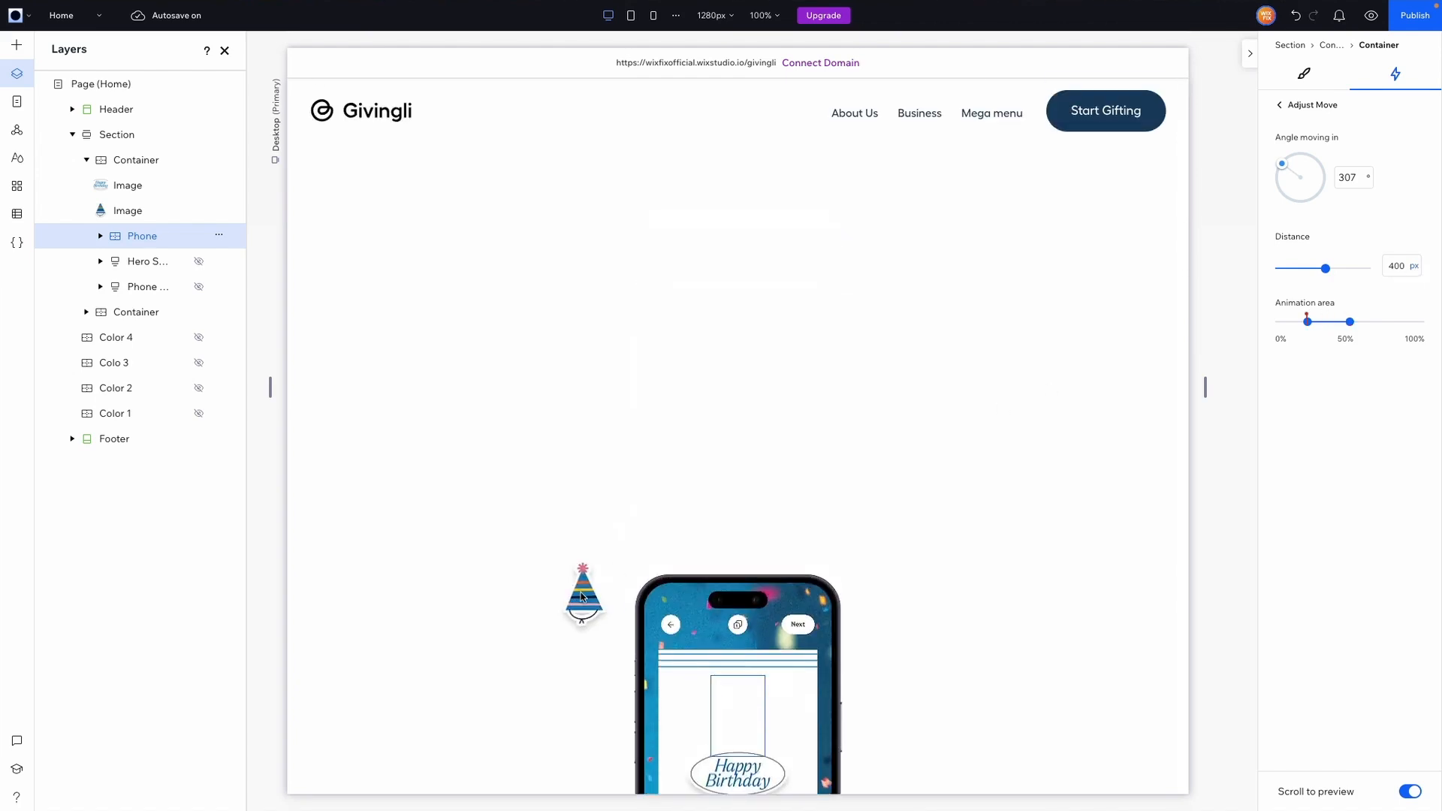
- Set the hat's Move distance to 30 in viewport width (vw) units and its angle to about 319°
{"action": "left_click", "coordinate": [1413, 267]}
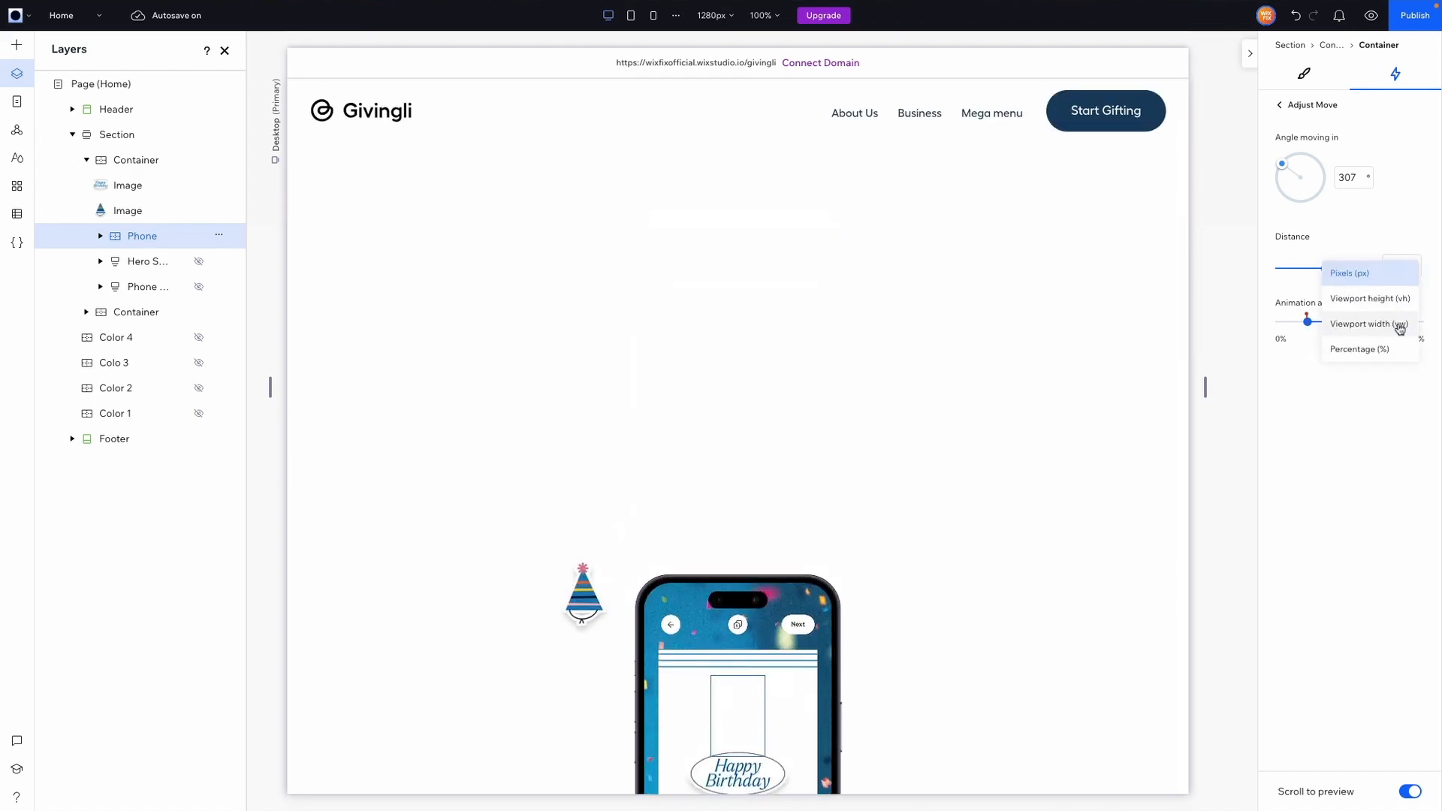
{"action": "left_click", "coordinate": [1398, 327]}
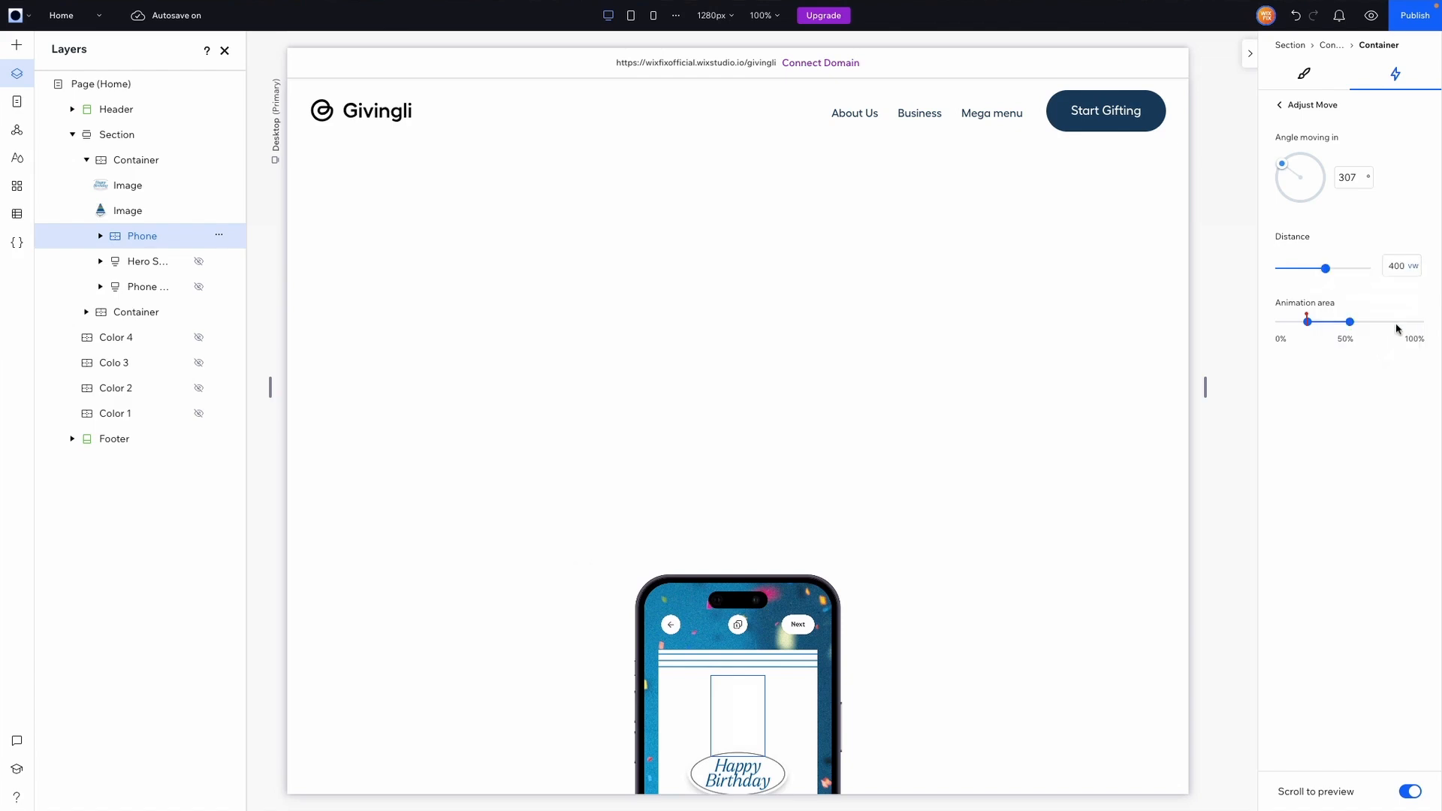
{"action": "left_click", "coordinate": [1403, 266]}
{"action": "type", "text": "40"}
{"action": "left_click", "coordinate": [1401, 267]}
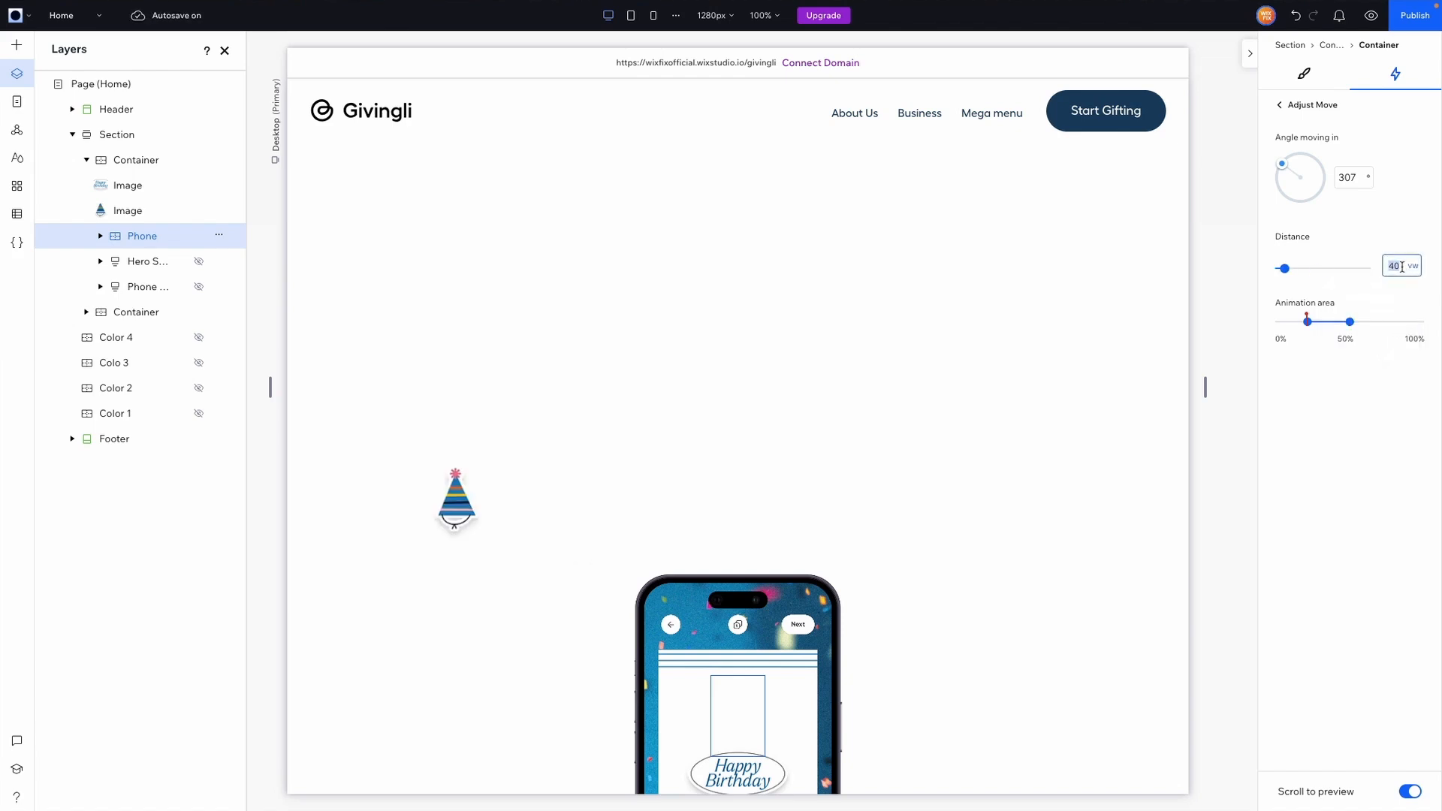
{"action": "type", "text": "30"}
{"action": "left_click_drag", "start_coordinate": [1282, 163], "coordinate": [1289, 167]}
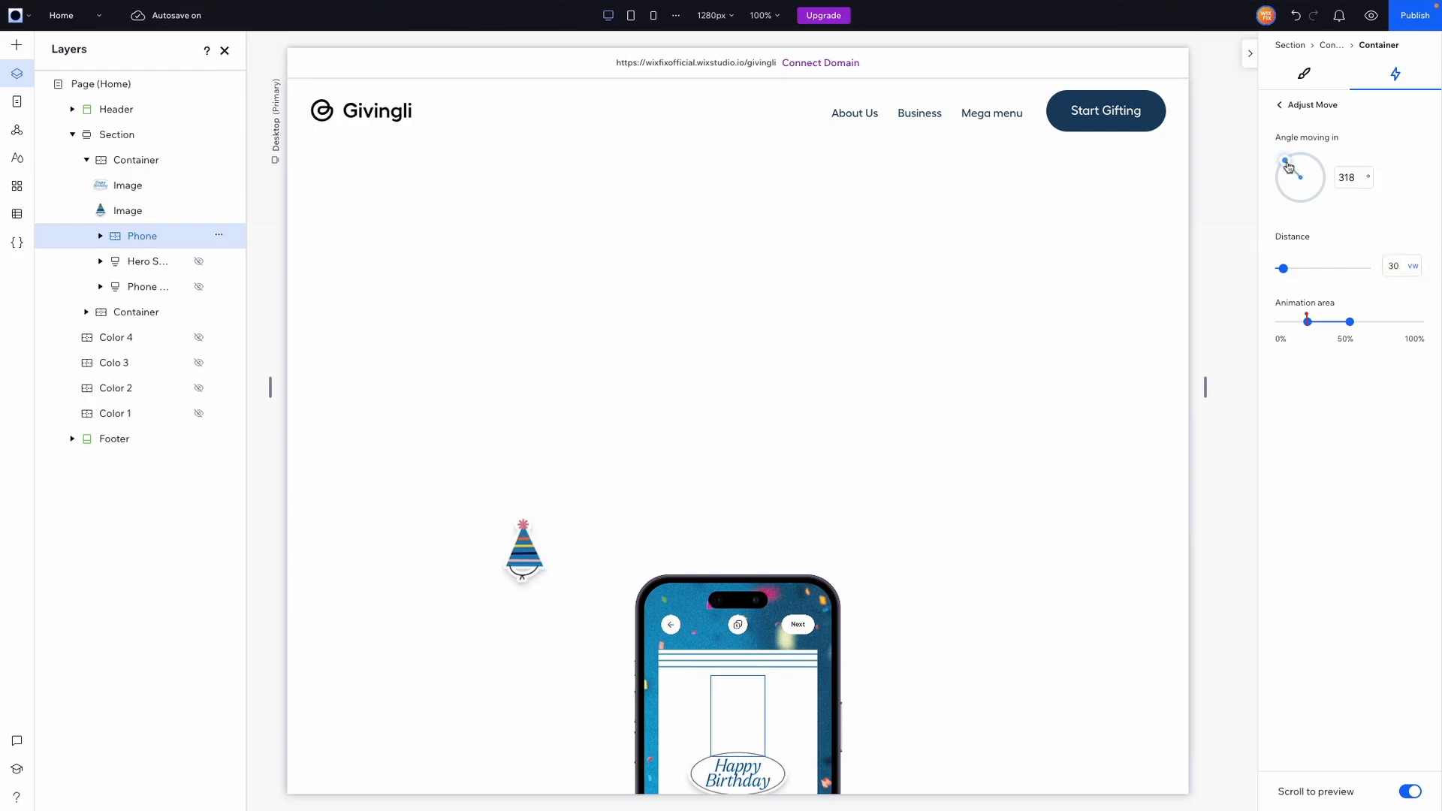
{"action": "left_click_drag", "start_coordinate": [1289, 167], "coordinate": [1288, 166]}
- Preview the site, check the hat's scroll motion from its starting spot into the phone, and return to editing
{"action": "left_click", "coordinate": [1372, 15]}
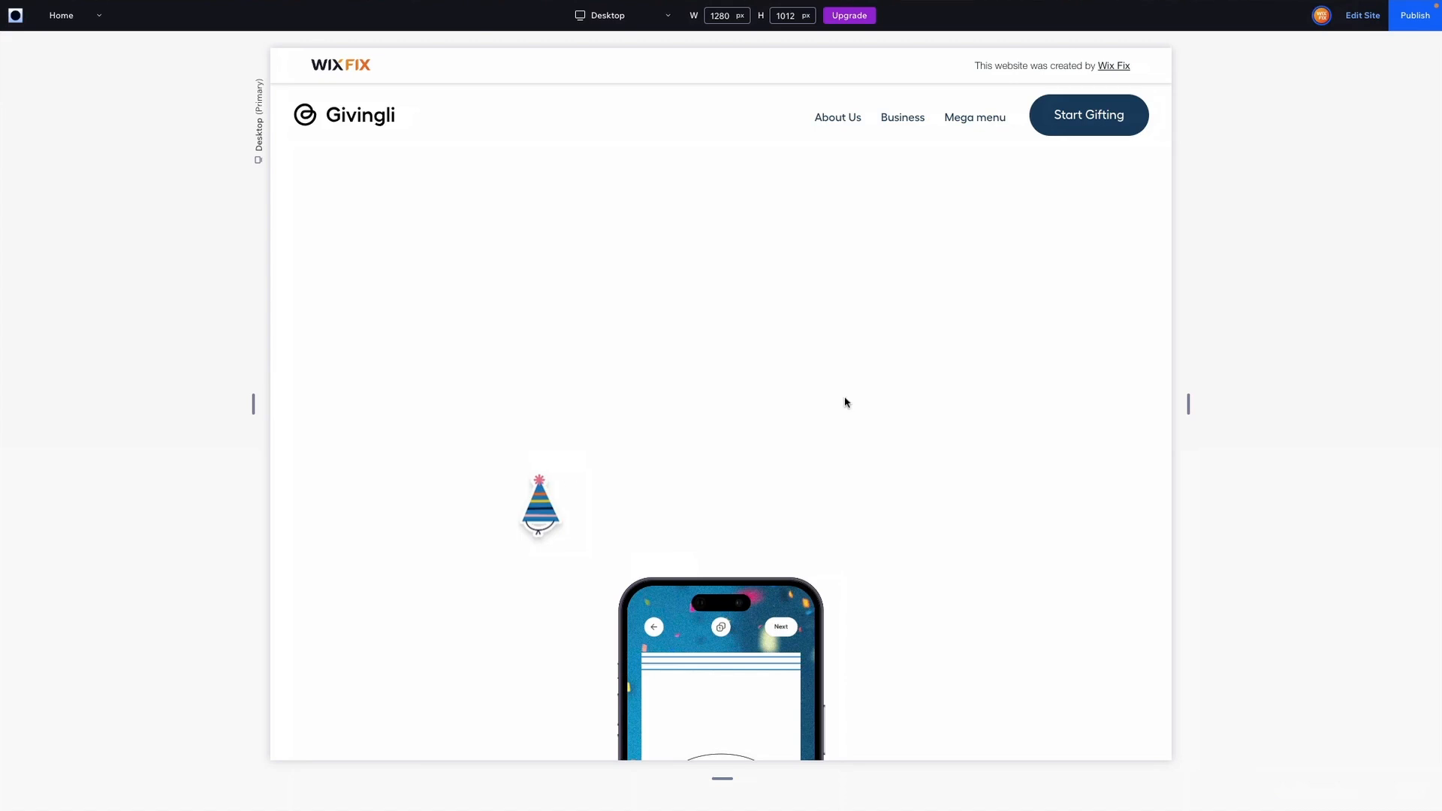
{"action": "scroll", "coordinate": [845, 402], "scroll_direction": "down", "scroll_amount": 5}
{"action": "scroll", "coordinate": [845, 403], "scroll_direction": "up", "scroll_amount": 3}
{"action": "scroll", "coordinate": [845, 402], "scroll_direction": "up", "scroll_amount": 2}
{"action": "scroll", "coordinate": [845, 402], "scroll_direction": "down", "scroll_amount": 4}
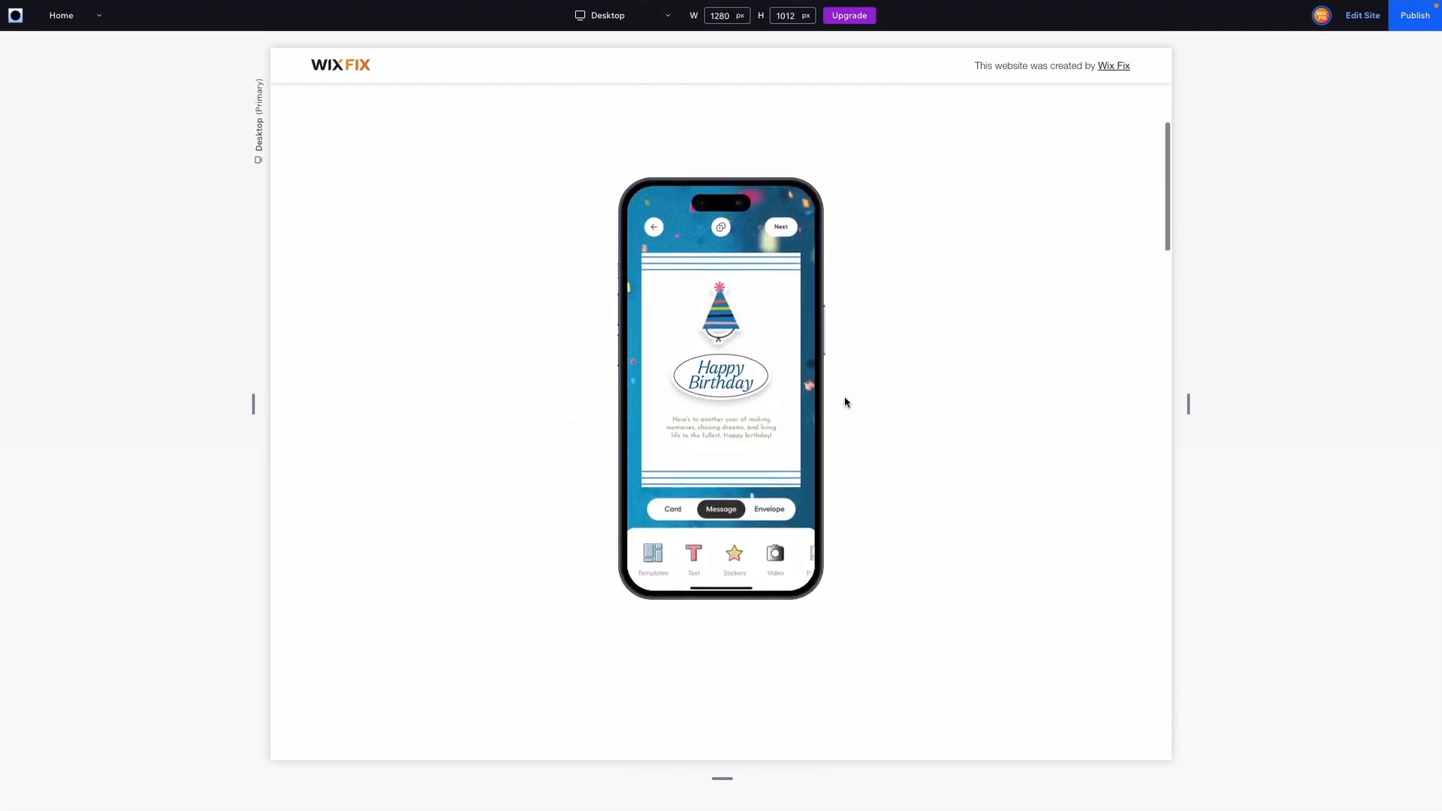
{"action": "scroll", "coordinate": [846, 403], "scroll_direction": "down", "scroll_amount": 3}
{"action": "scroll", "coordinate": [846, 403], "scroll_direction": "up", "scroll_amount": 4}
{"action": "scroll", "coordinate": [845, 402], "scroll_direction": "up", "scroll_amount": 5}
{"action": "scroll", "coordinate": [846, 402], "scroll_direction": "down", "scroll_amount": 4}
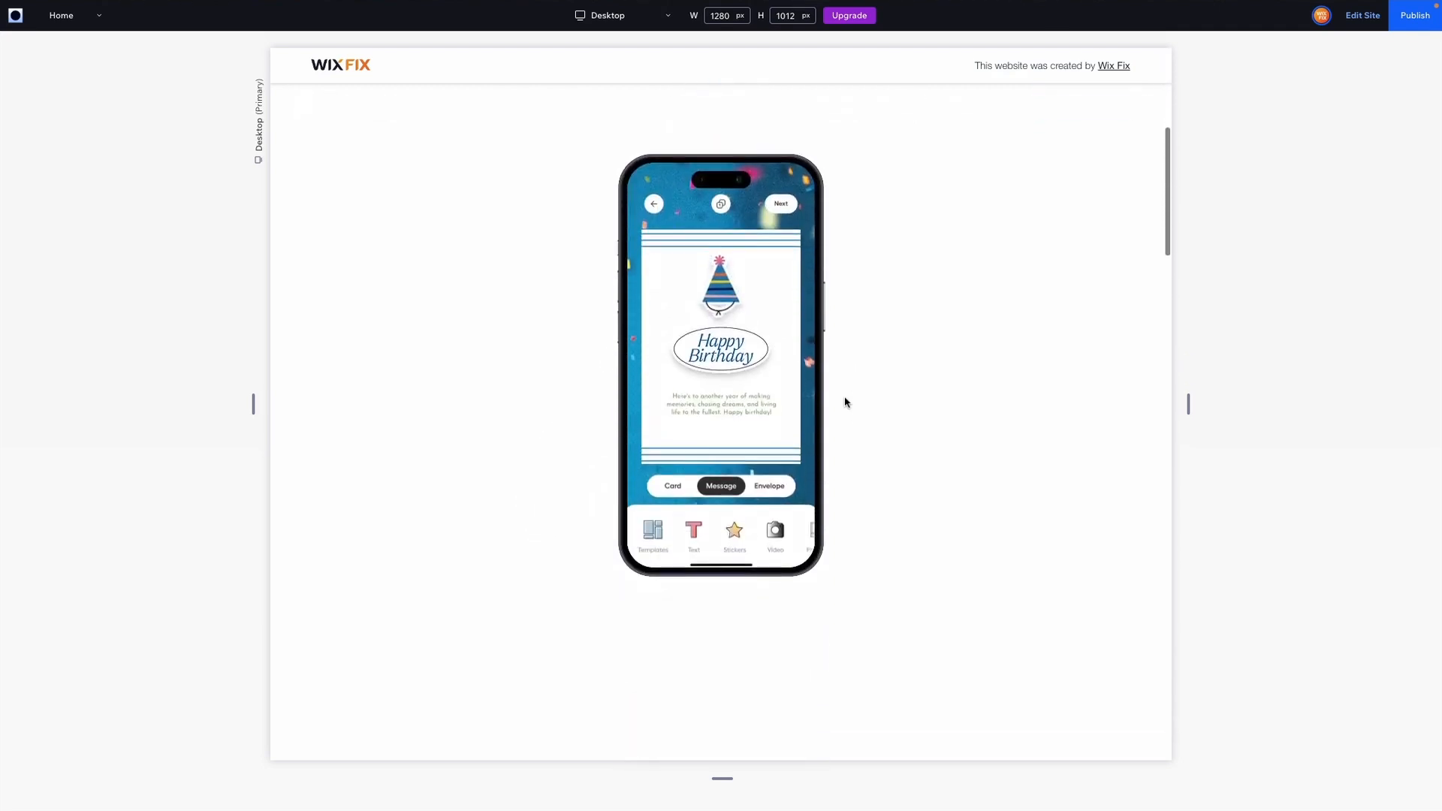
{"action": "scroll", "coordinate": [845, 403], "scroll_direction": "up", "scroll_amount": 2}
{"action": "scroll", "coordinate": [845, 402], "scroll_direction": "up", "scroll_amount": 3}
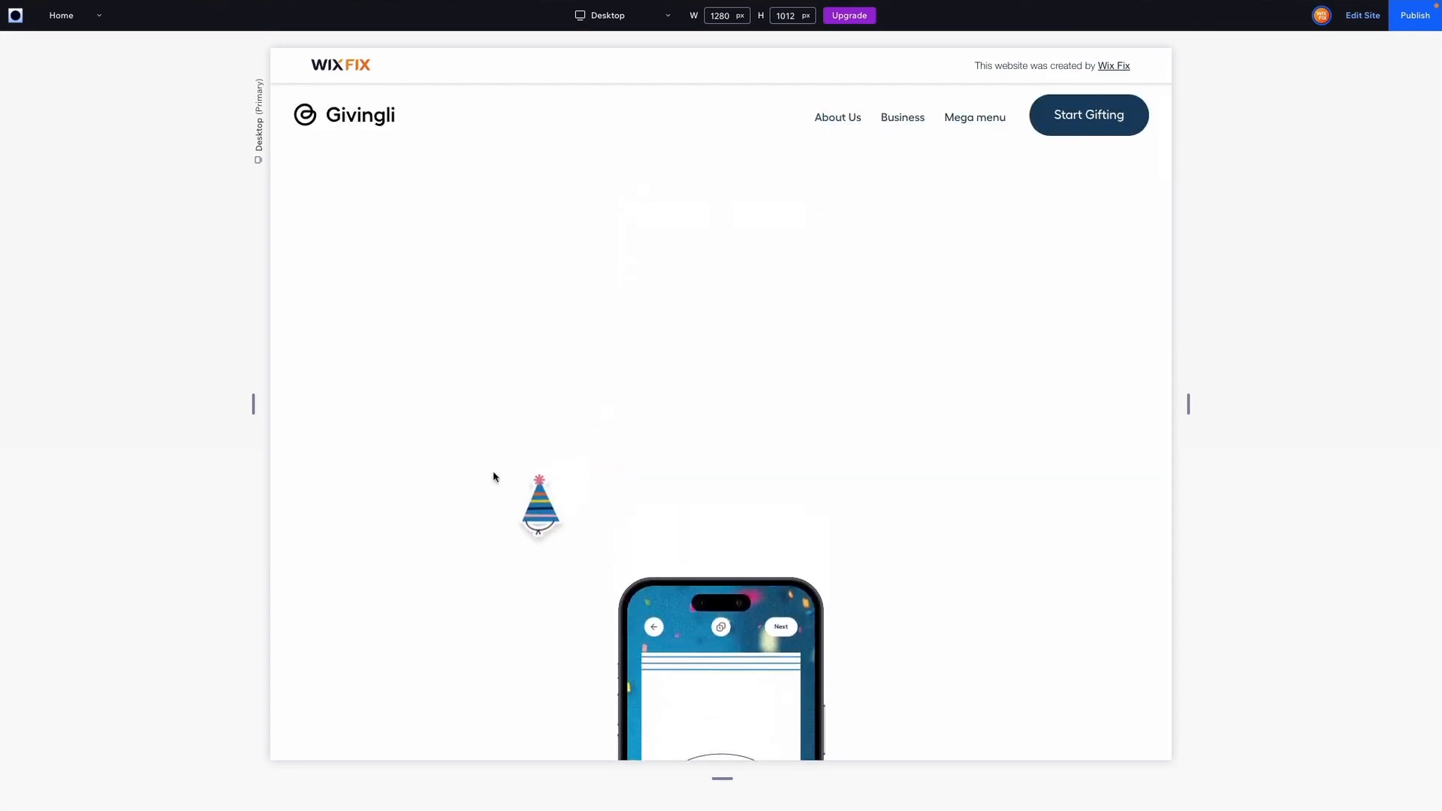
{"action": "left_click", "coordinate": [1360, 25]}
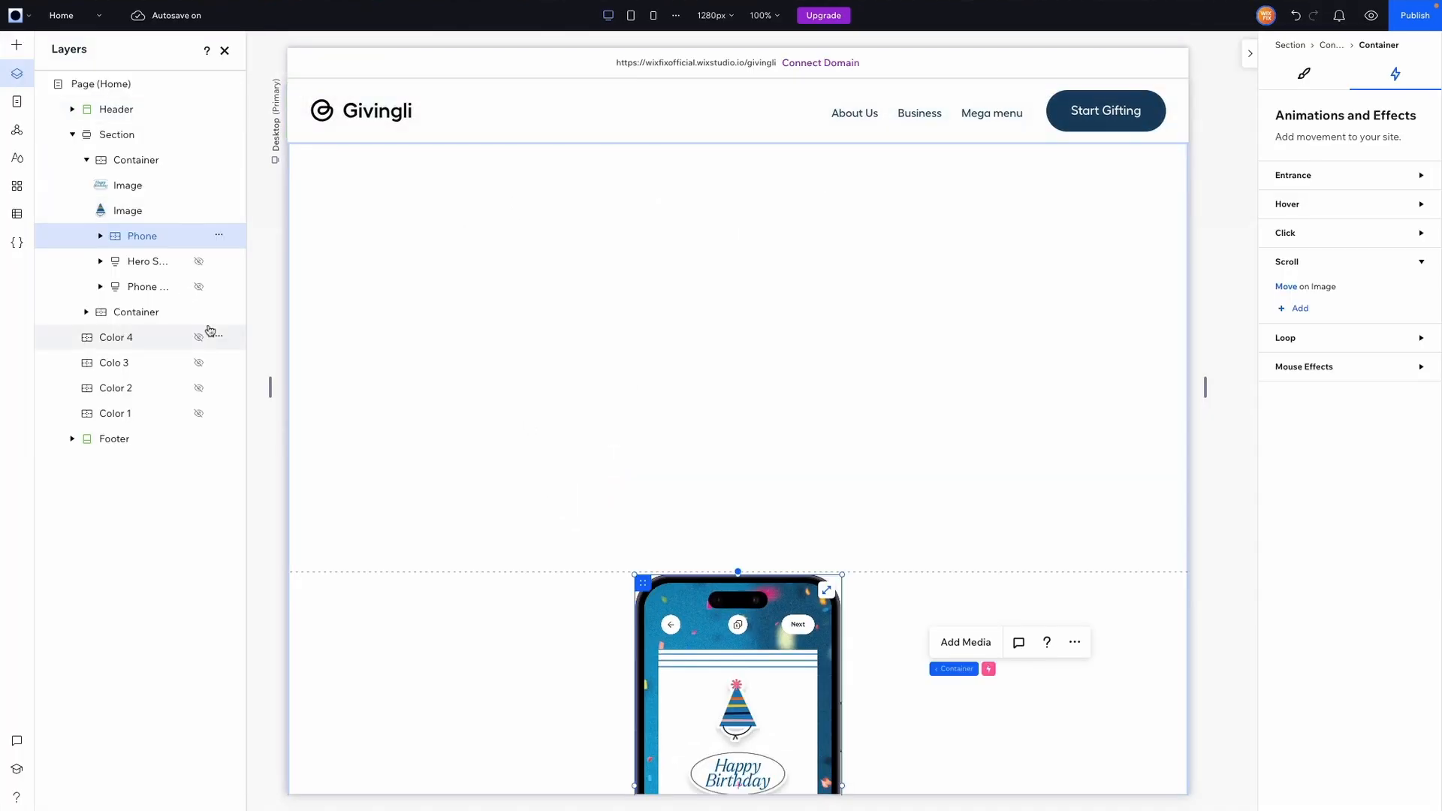
- Show the hidden Hero Stack on the page again and check it against the phone mockup
{"action": "left_click", "coordinate": [200, 263]}
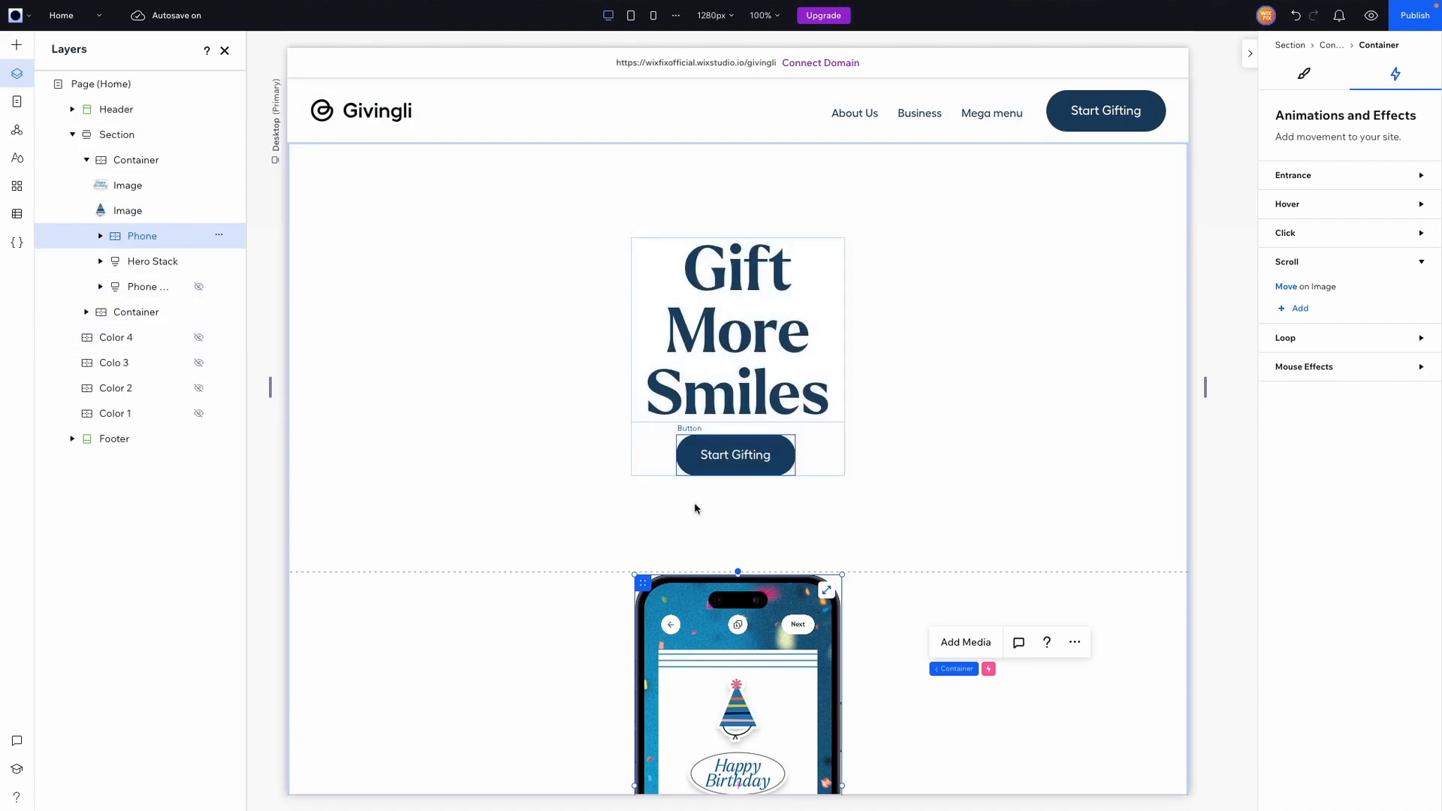
{"action": "scroll", "coordinate": [1028, 409], "scroll_direction": "down", "scroll_amount": 3}
{"action": "scroll", "coordinate": [1027, 408], "scroll_direction": "up", "scroll_amount": 3}
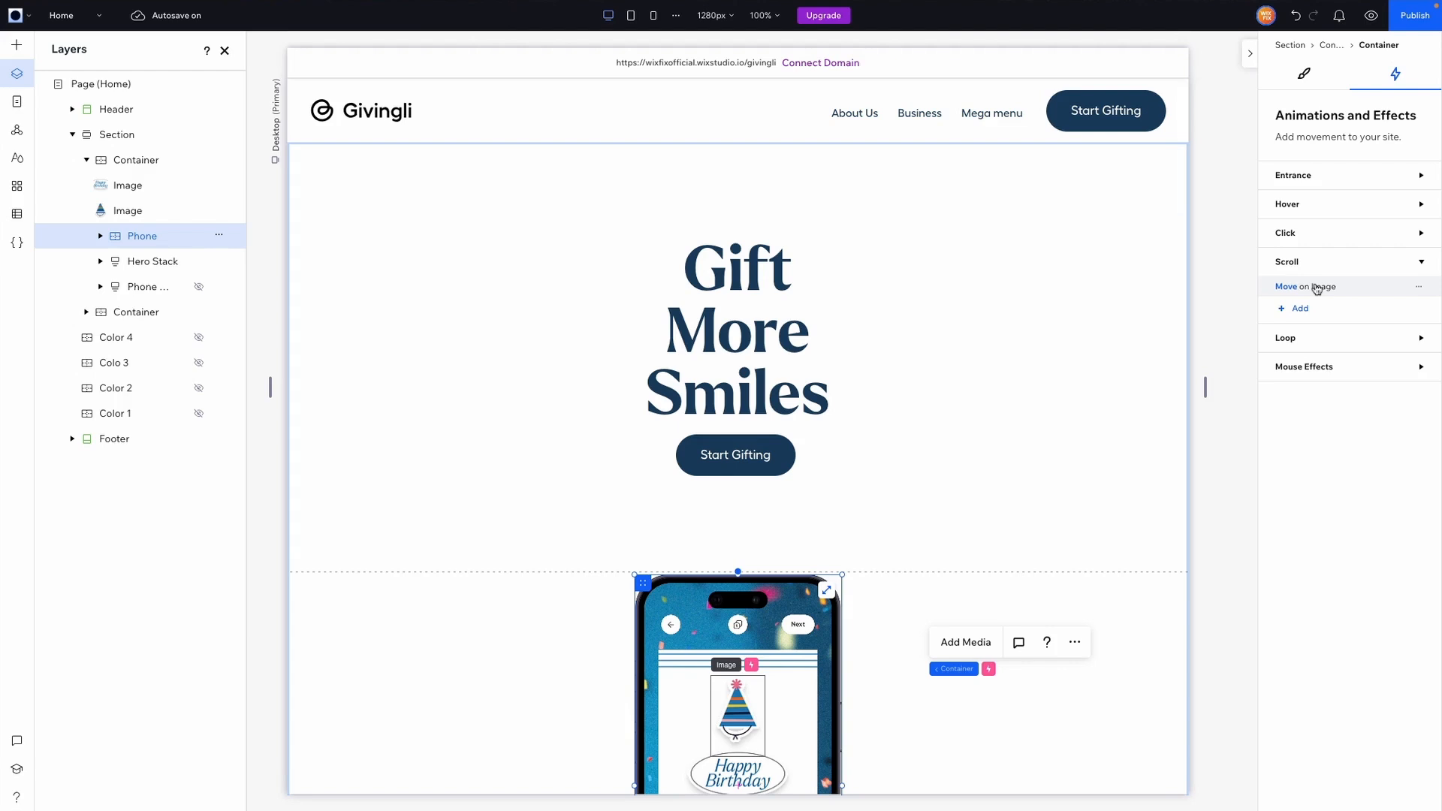
- Adjust the Phone container's Move effect on the hat image to a distance of 45 vw and an angle of about 330°
{"action": "left_click", "coordinate": [1307, 286]}
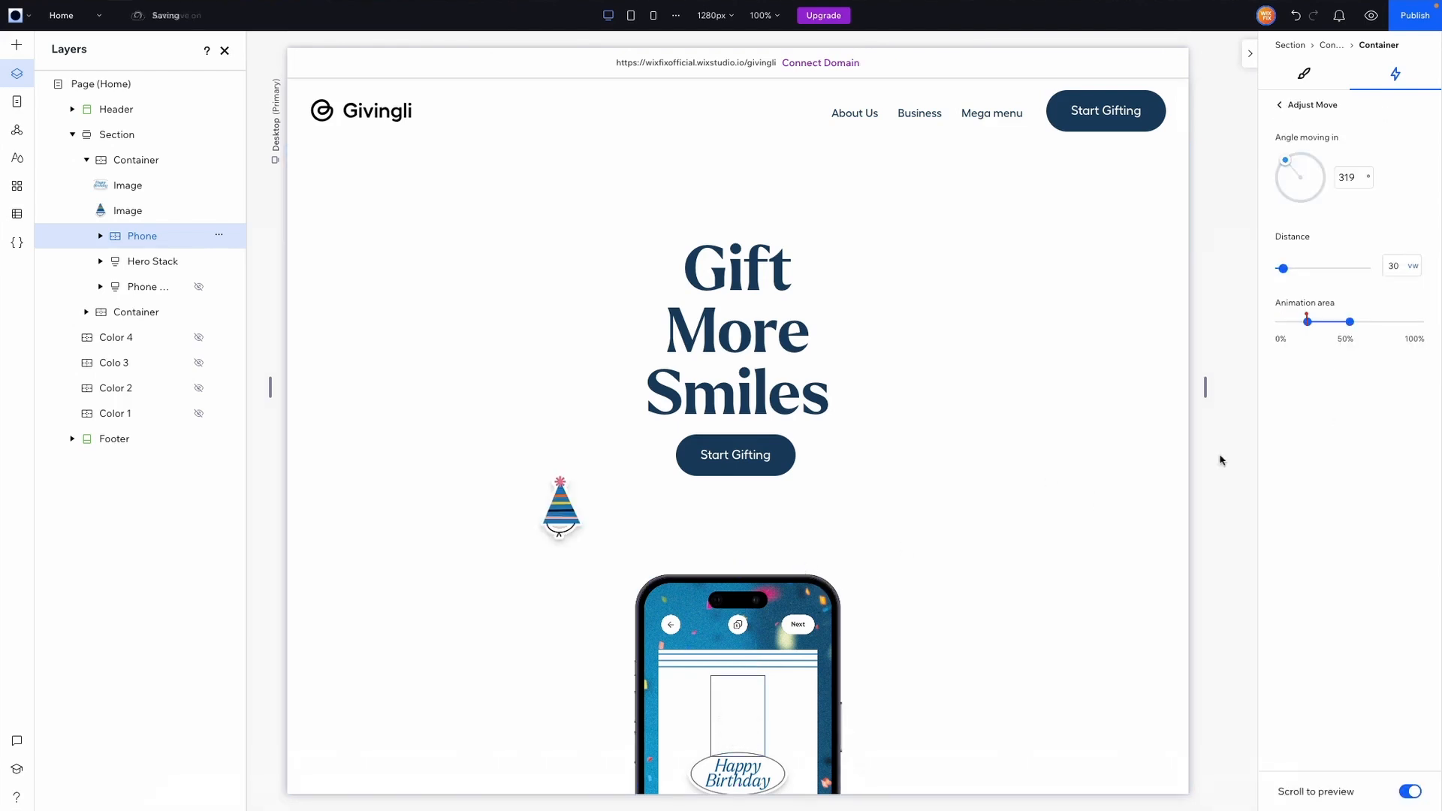
{"action": "left_click_drag", "start_coordinate": [1292, 166], "coordinate": [1291, 163]}
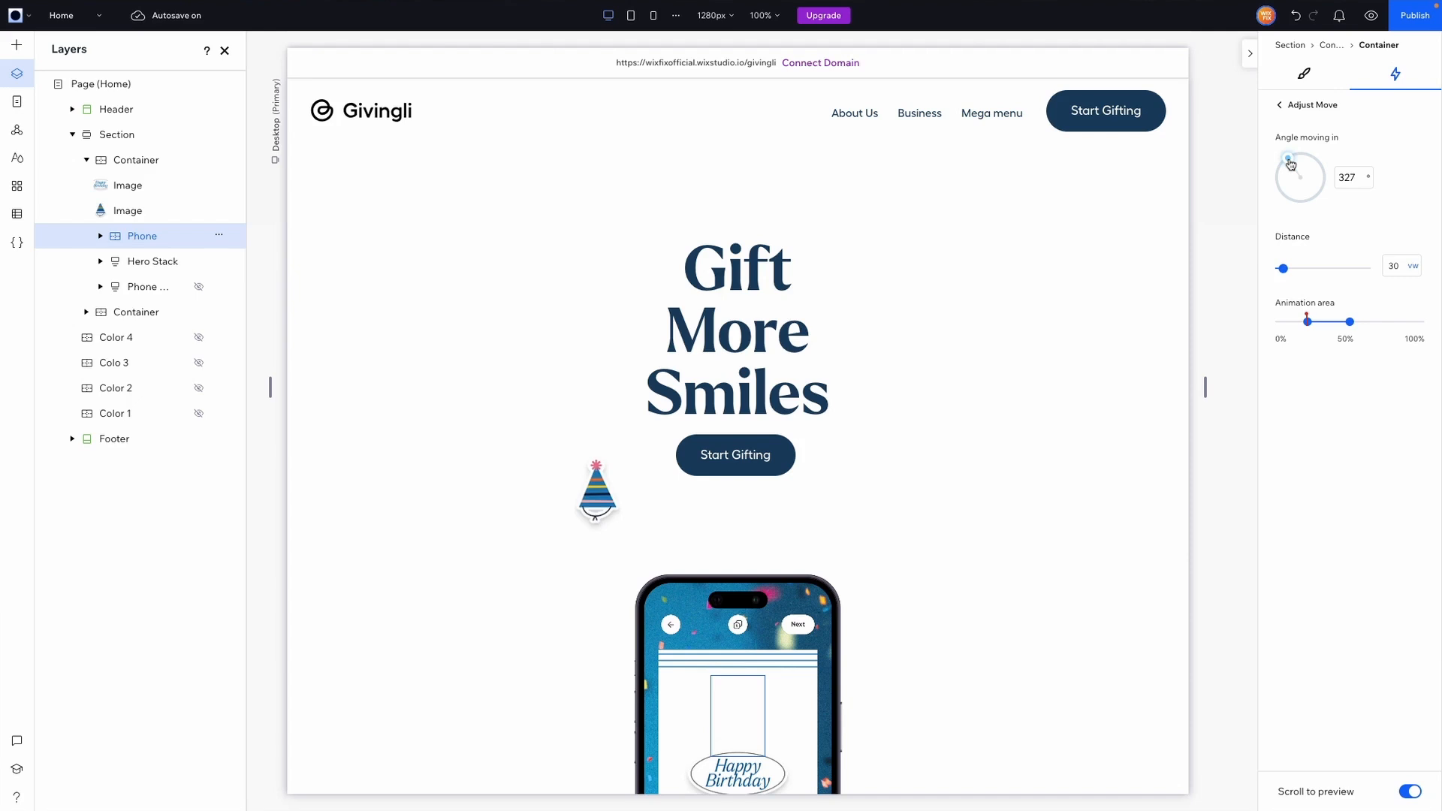
{"action": "left_click", "coordinate": [1394, 266]}
{"action": "key", "text": "BackSpace"}
{"action": "key", "text": "BackSpace"}
{"action": "type", "text": "35"}
{"action": "key", "text": "BackSpace"}
{"action": "key", "text": "BackSpace"}
{"action": "type", "text": "45"}
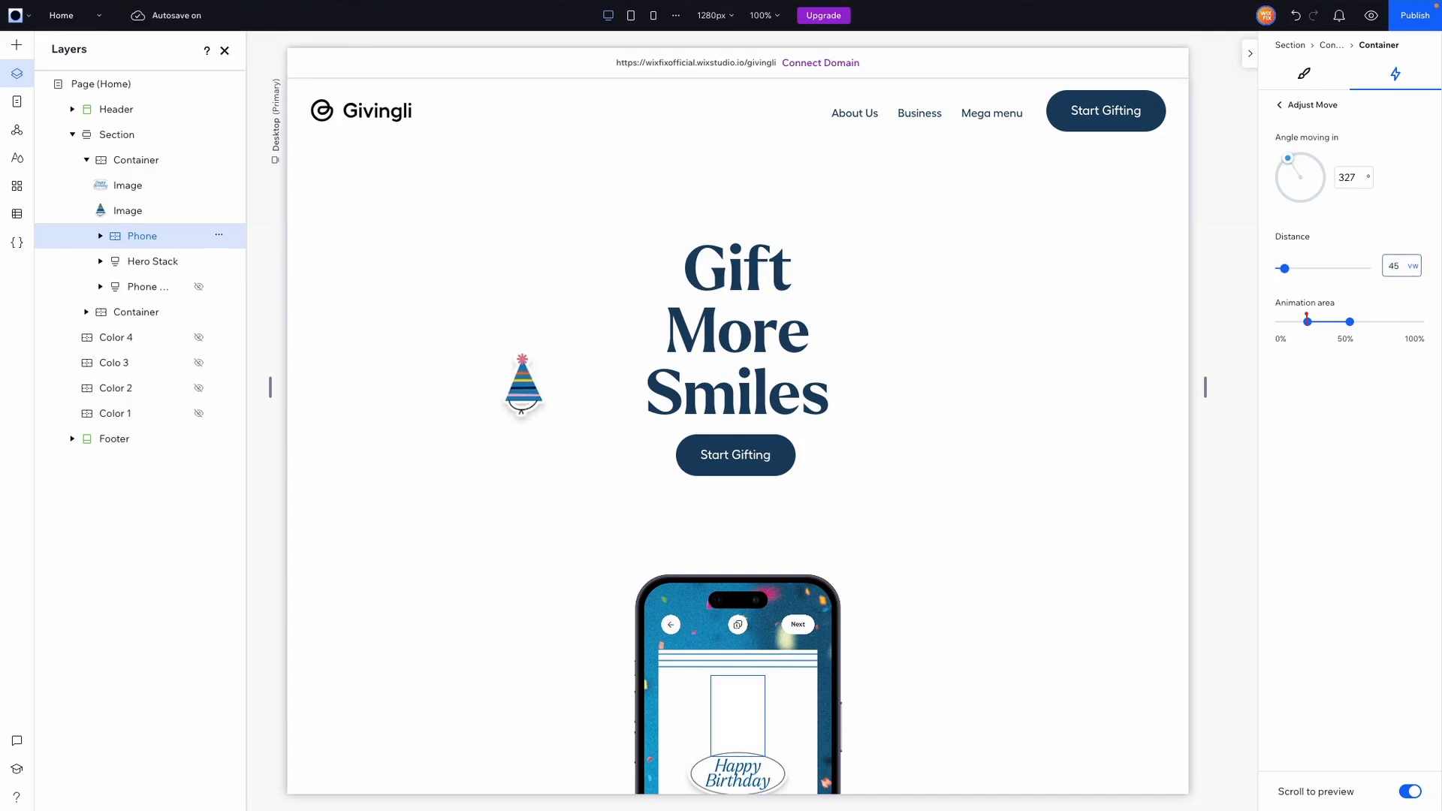
{"action": "key", "text": "Return"}
{"action": "left_click_drag", "start_coordinate": [1290, 161], "coordinate": [1290, 162]}
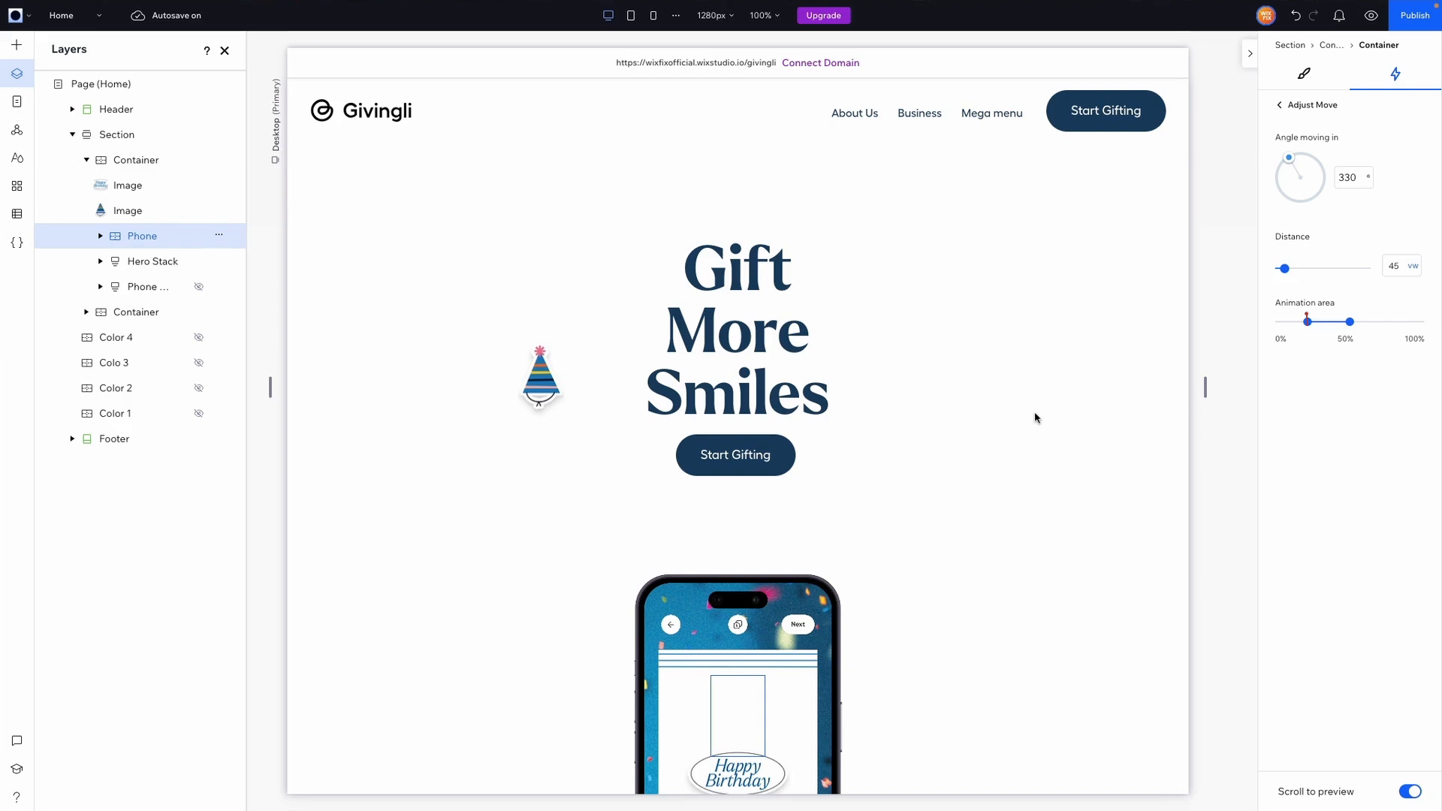
- Check the hat's adjusted motion into the phone on the canvas and select the hat image
{"action": "scroll", "coordinate": [948, 432], "scroll_direction": "down", "scroll_amount": 5}
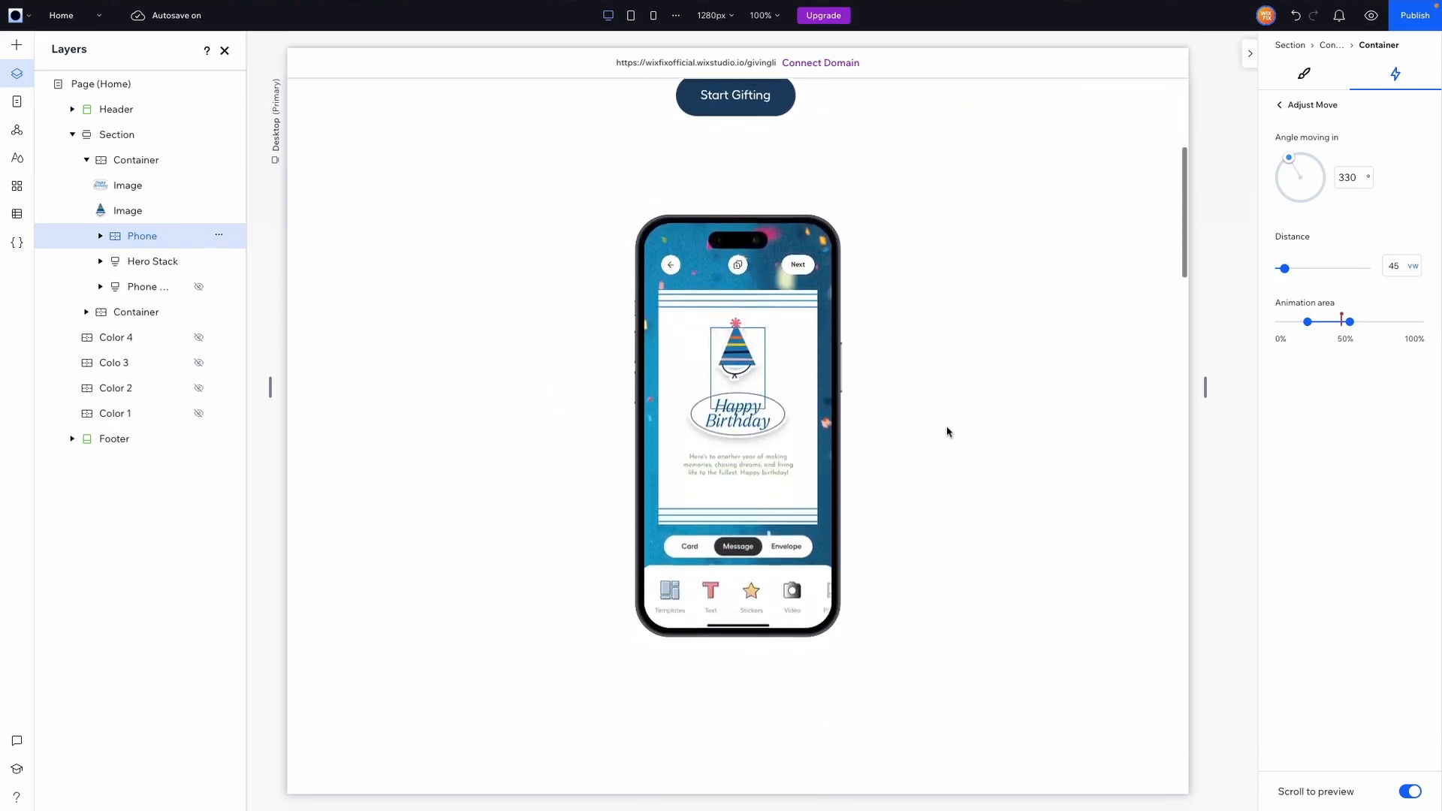
{"action": "scroll", "coordinate": [948, 432], "scroll_direction": "down", "scroll_amount": 2}
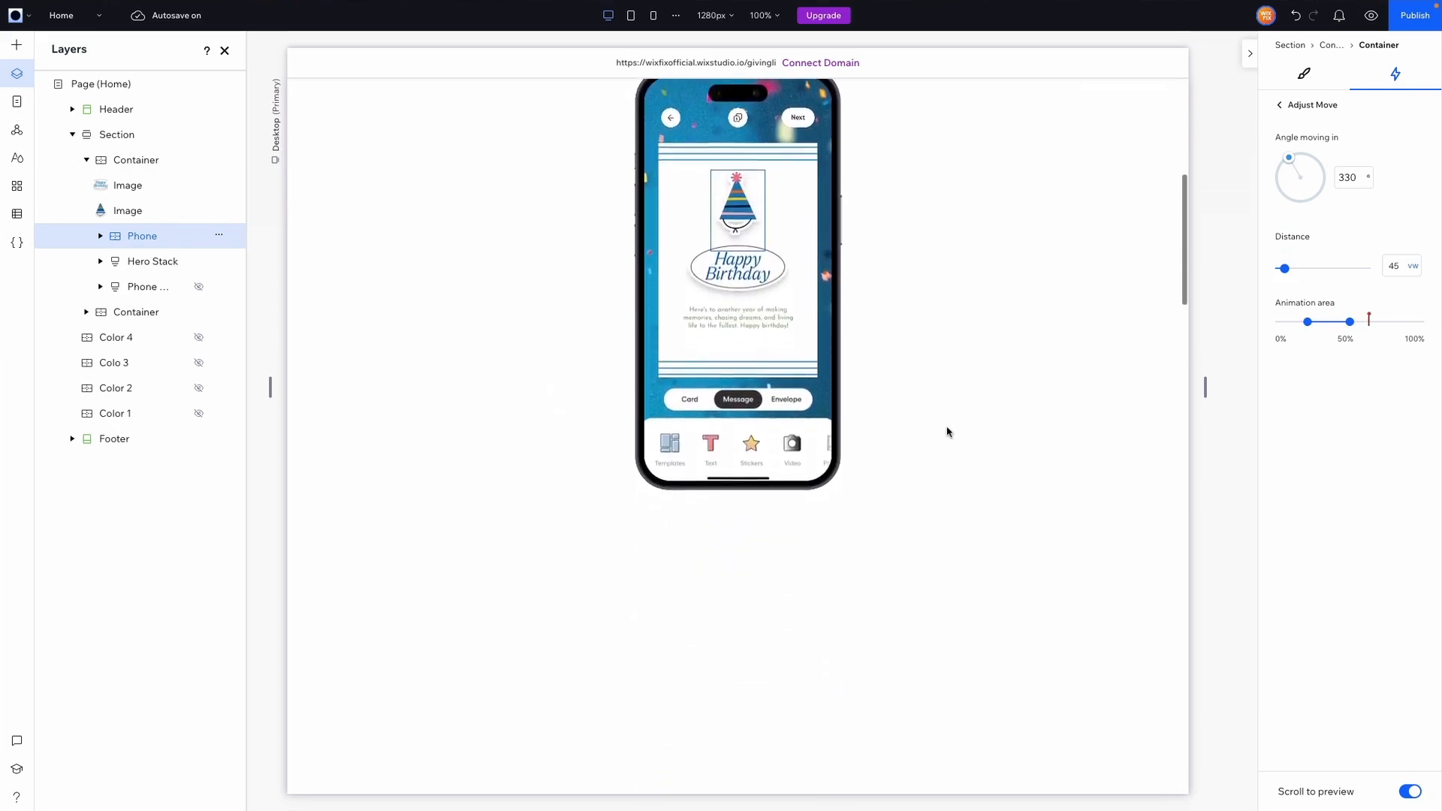
{"action": "scroll", "coordinate": [782, 403], "scroll_direction": "down", "scroll_amount": 3}
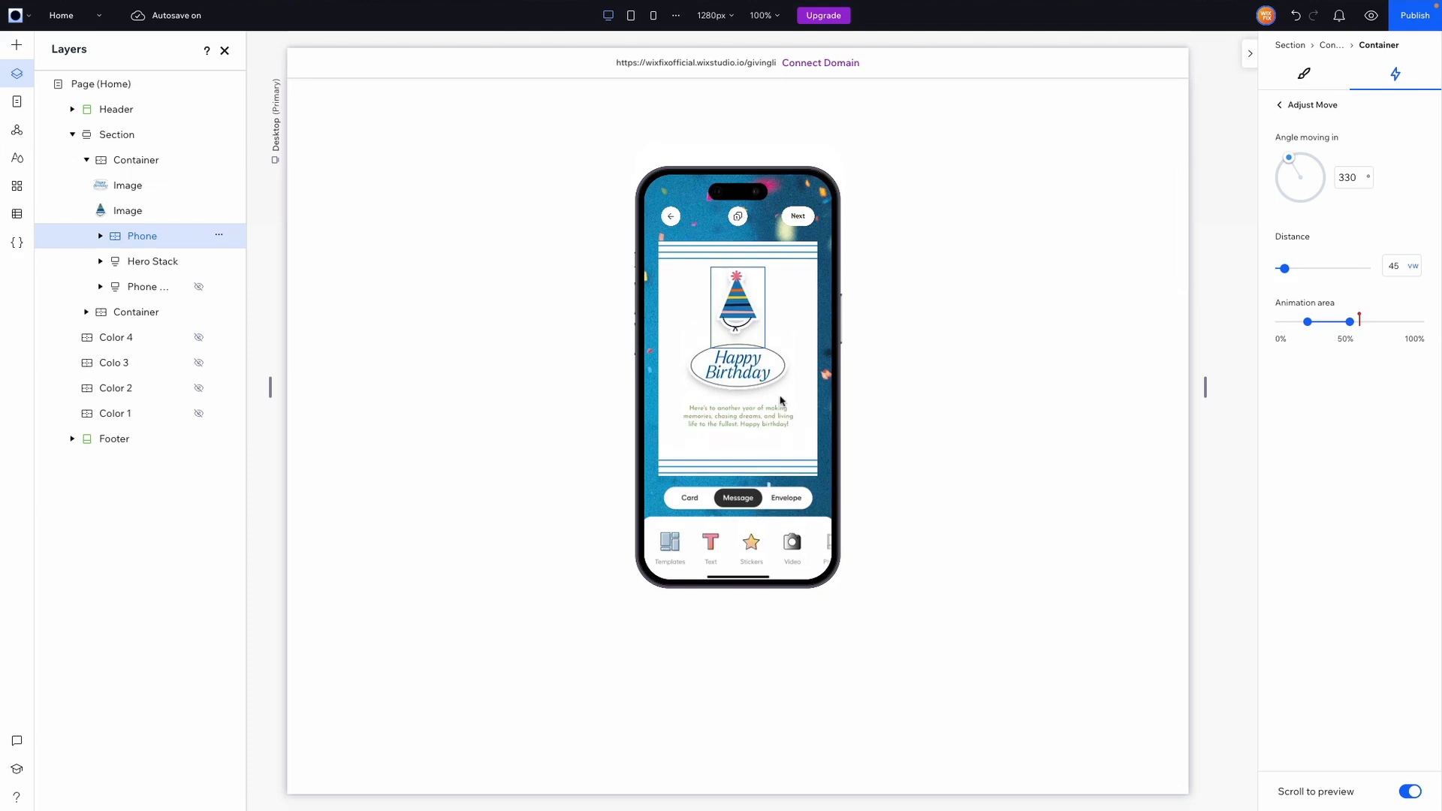
{"action": "scroll", "coordinate": [781, 401], "scroll_direction": "up", "scroll_amount": 4}
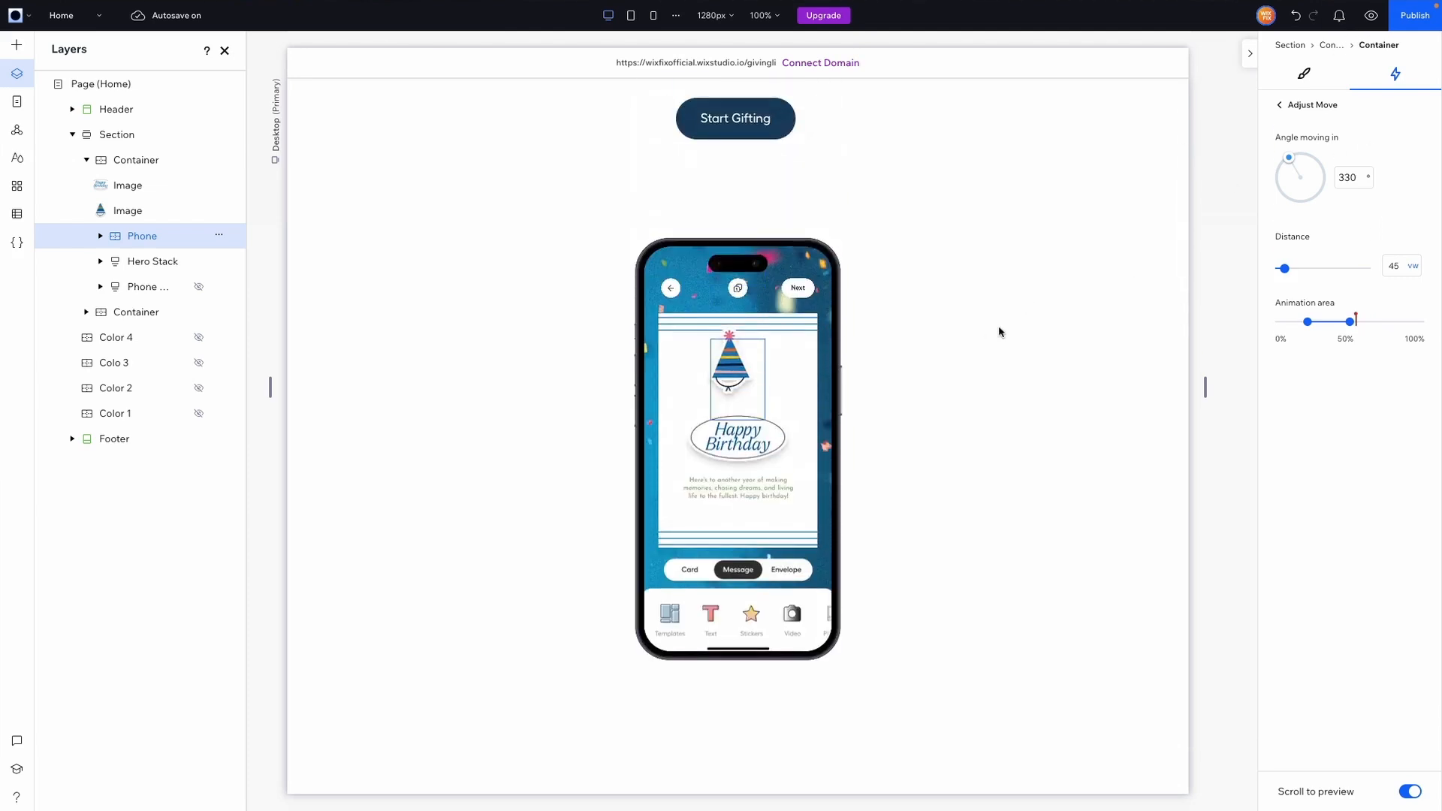
{"action": "left_click", "coordinate": [736, 372]}
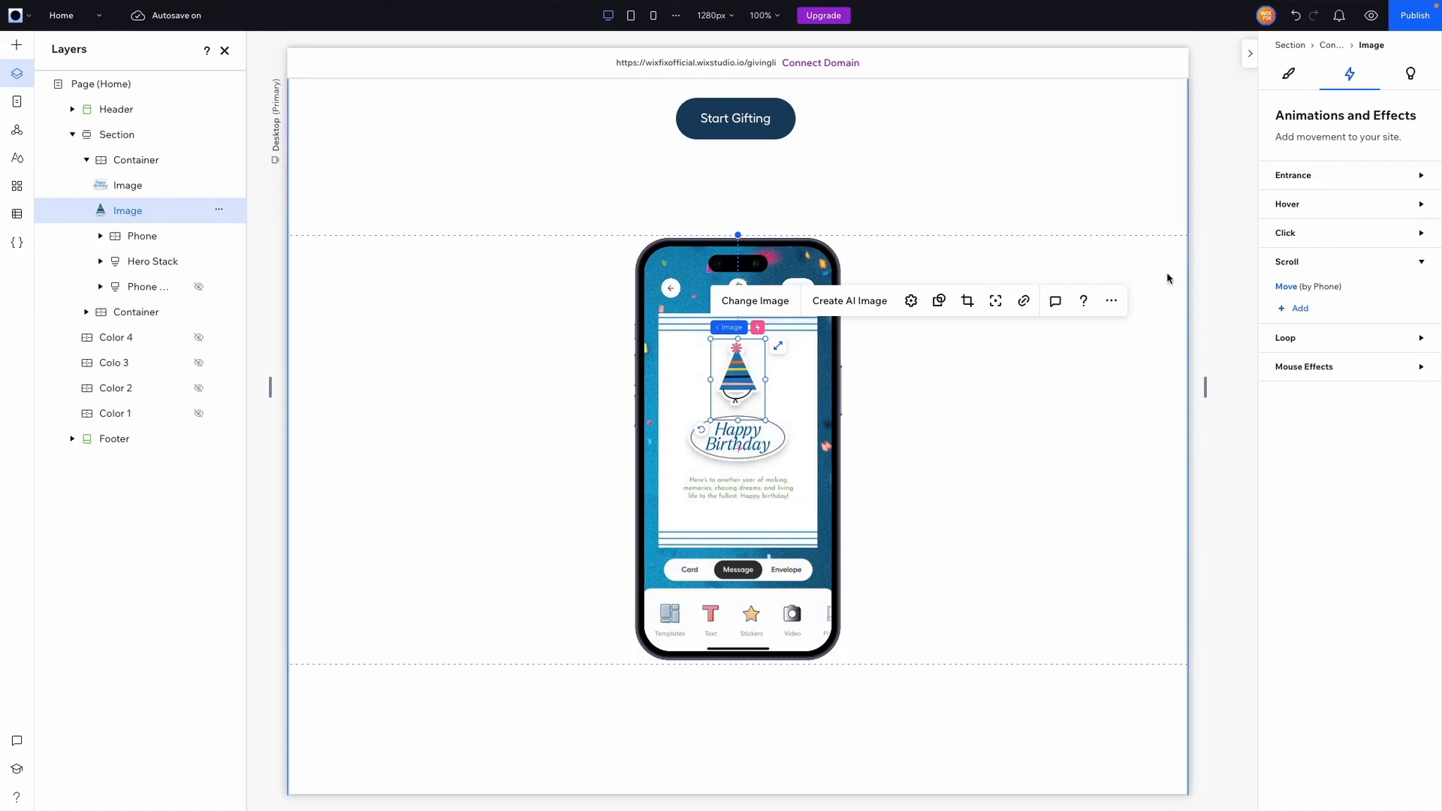
- Set the hat image's position type to Sticky, sticking to the top with a 10% offset
{"action": "left_click", "coordinate": [1290, 77]}
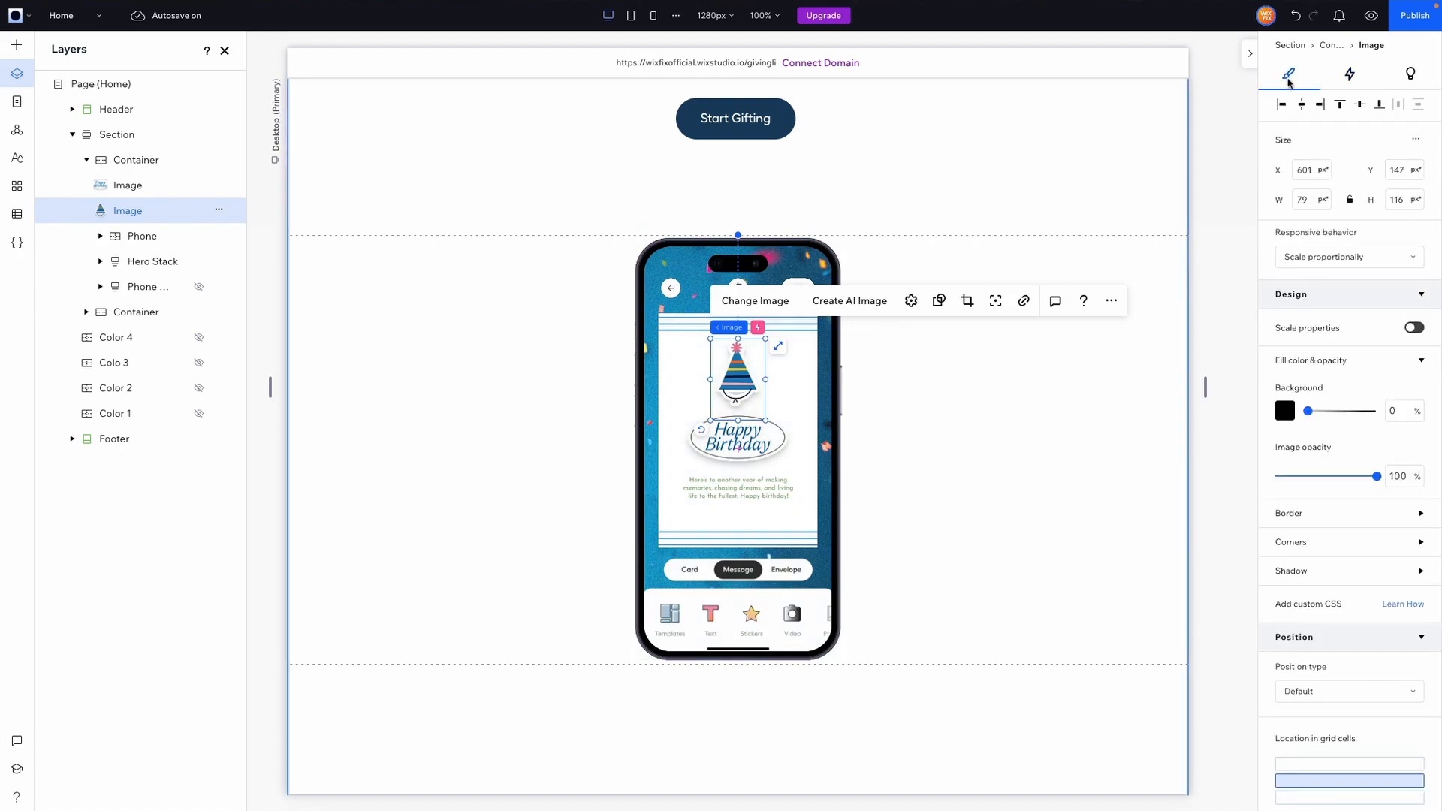
{"action": "scroll", "coordinate": [1359, 436], "scroll_direction": "down", "scroll_amount": 2}
{"action": "left_click", "coordinate": [1328, 338]}
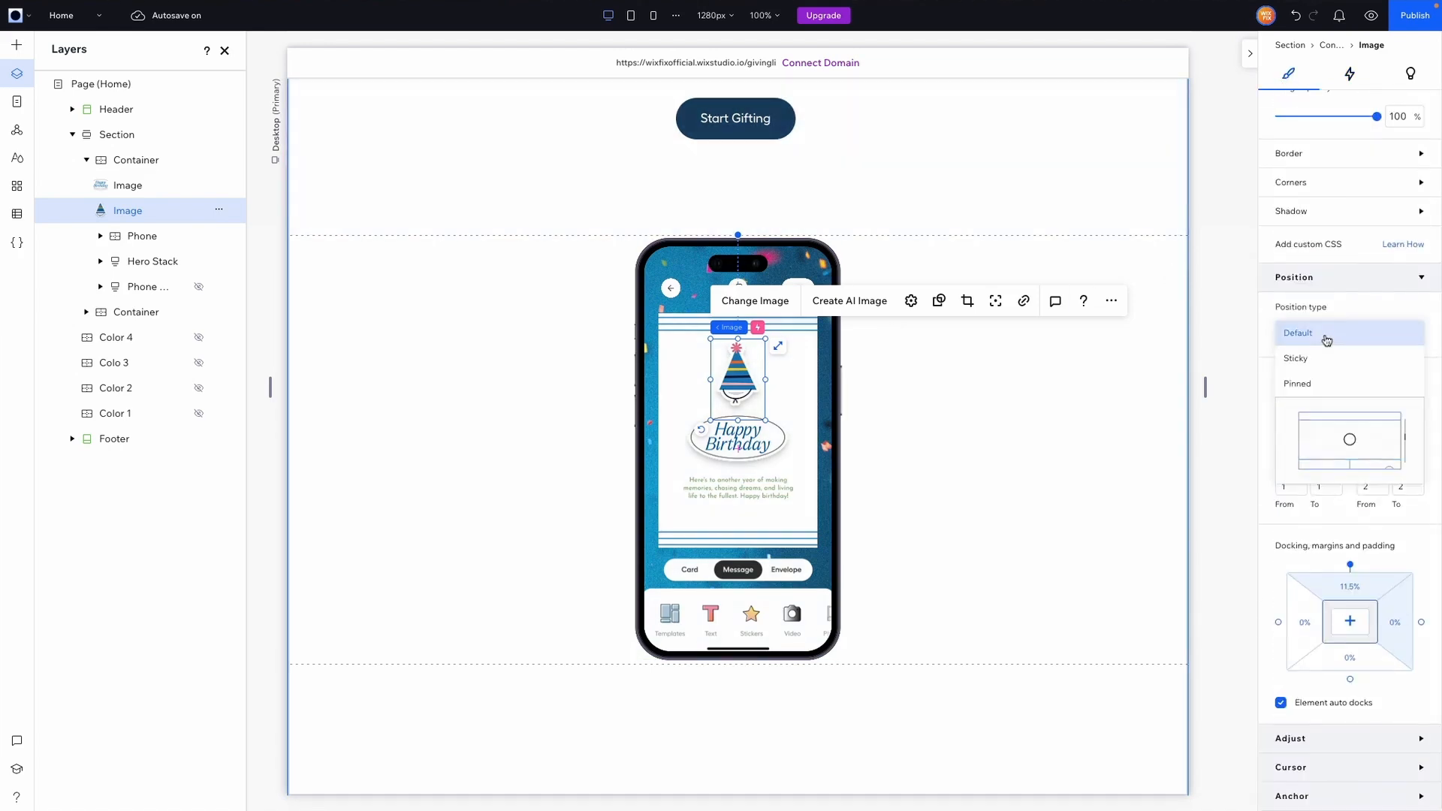
{"action": "left_click", "coordinate": [1322, 359]}
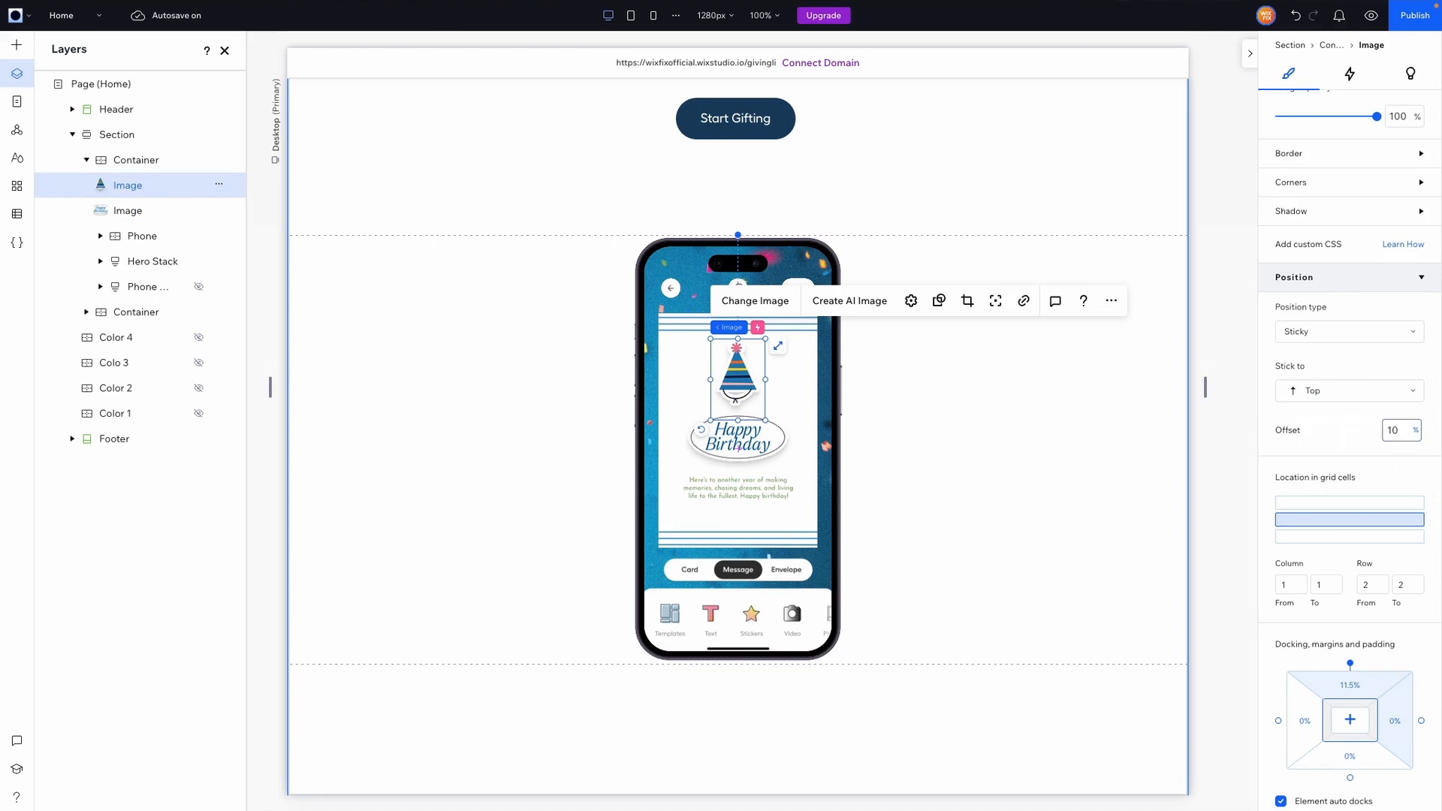
- Preview the site, check how the sticky hat behaves against the phone while scrolling, and return to editing
{"action": "left_click", "coordinate": [1371, 15]}
{"action": "scroll", "coordinate": [1018, 206], "scroll_direction": "down", "scroll_amount": 10}
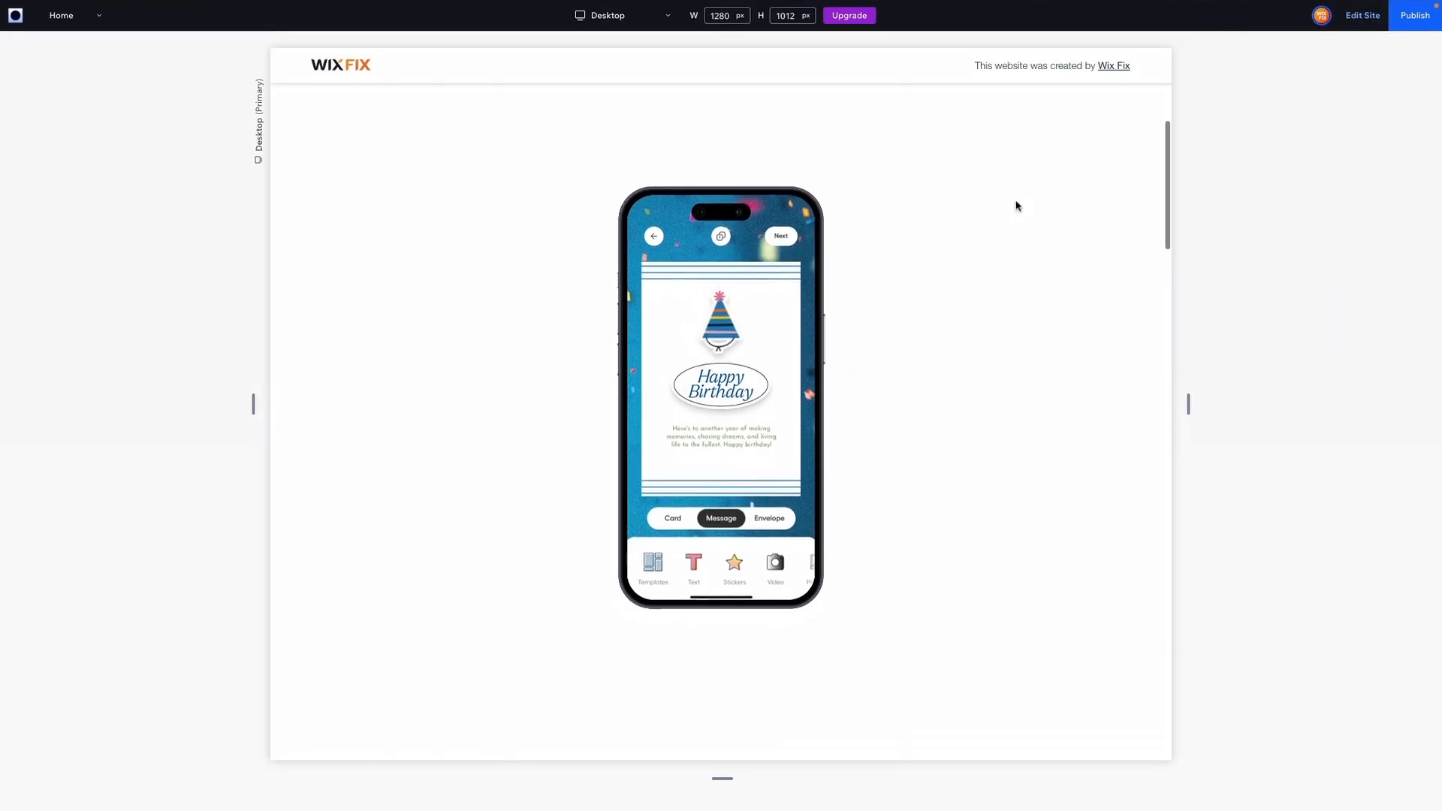
{"action": "scroll", "coordinate": [1018, 206], "scroll_direction": "down", "scroll_amount": 2}
{"action": "scroll", "coordinate": [1018, 206], "scroll_direction": "up", "scroll_amount": 3}
{"action": "scroll", "coordinate": [1018, 205], "scroll_direction": "down", "scroll_amount": 2}
{"action": "scroll", "coordinate": [1018, 206], "scroll_direction": "up", "scroll_amount": 3}
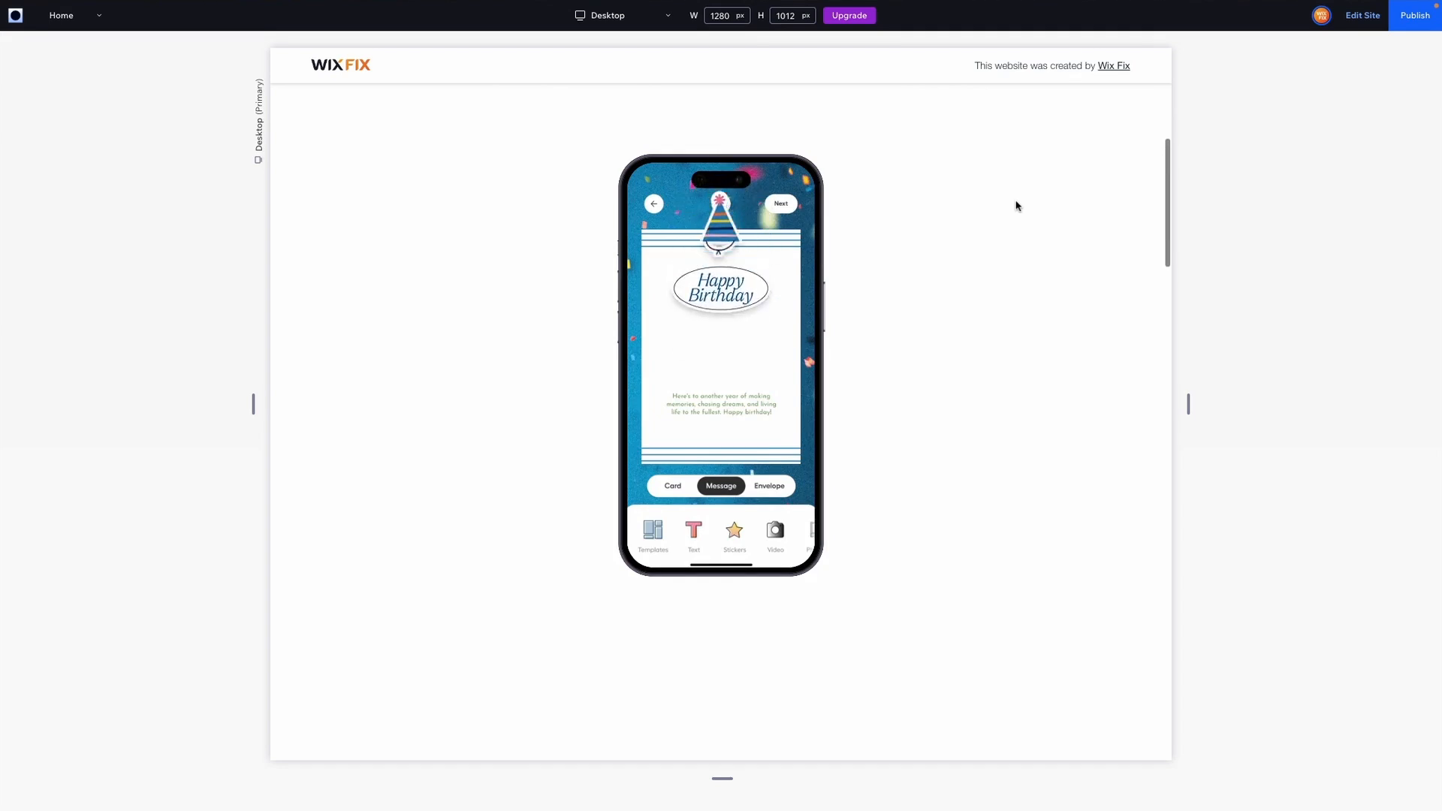
{"action": "scroll", "coordinate": [1018, 206], "scroll_direction": "down", "scroll_amount": 2}
{"action": "scroll", "coordinate": [1018, 206], "scroll_direction": "up", "scroll_amount": 3}
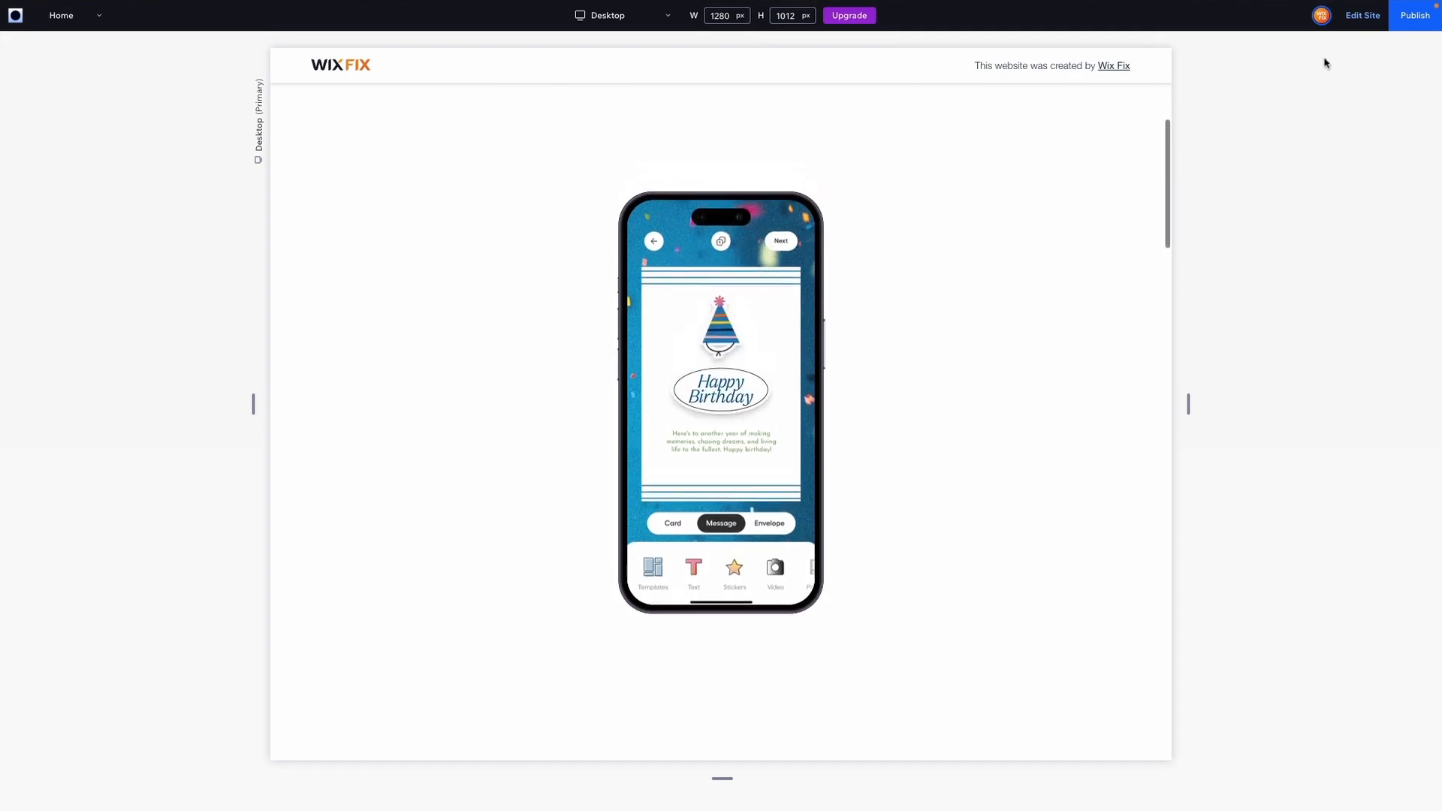
{"action": "left_click", "coordinate": [1358, 29]}
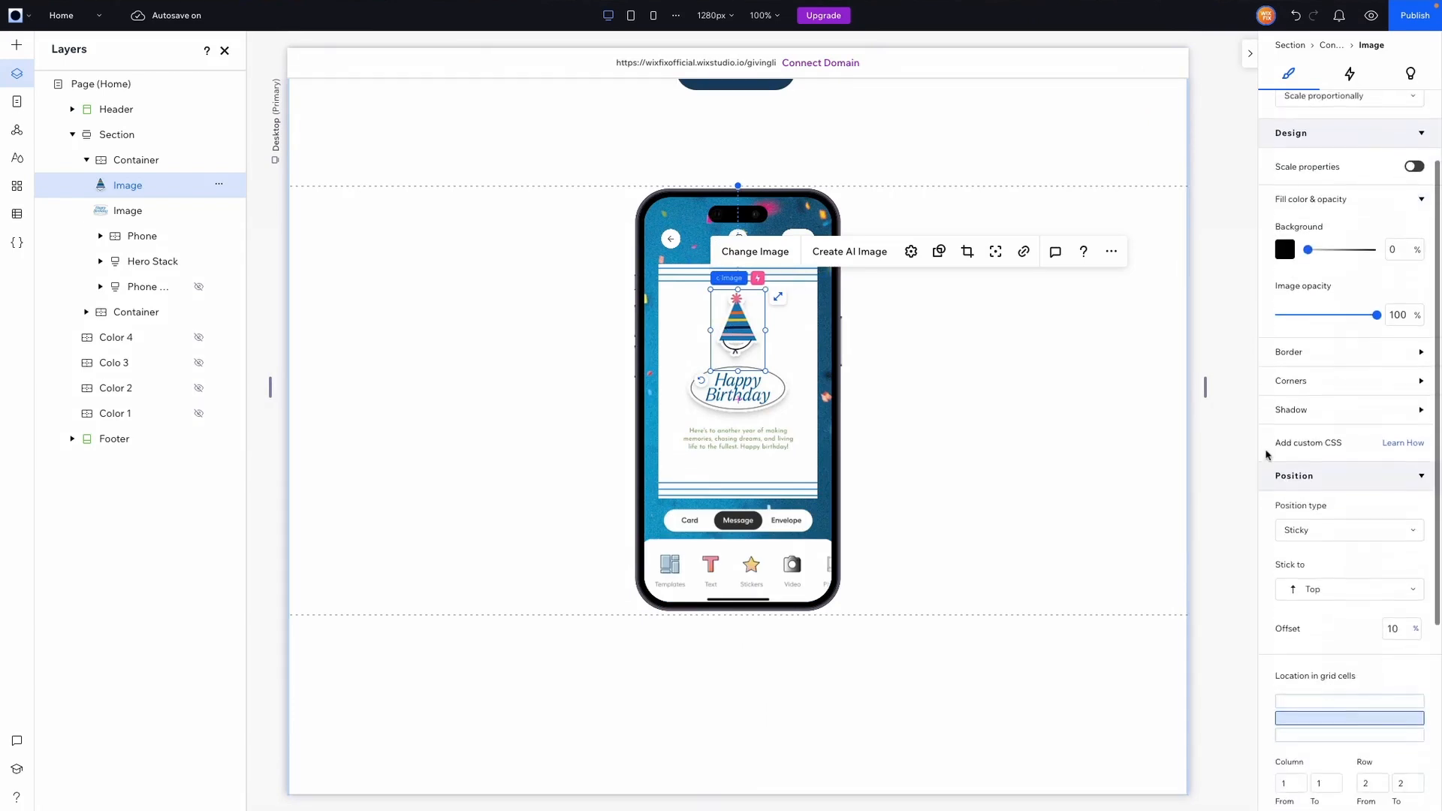
- Set the hat image's sticky top offset to 25% and preview its scroll motion into the phone
{"action": "left_click", "coordinate": [1390, 626]}
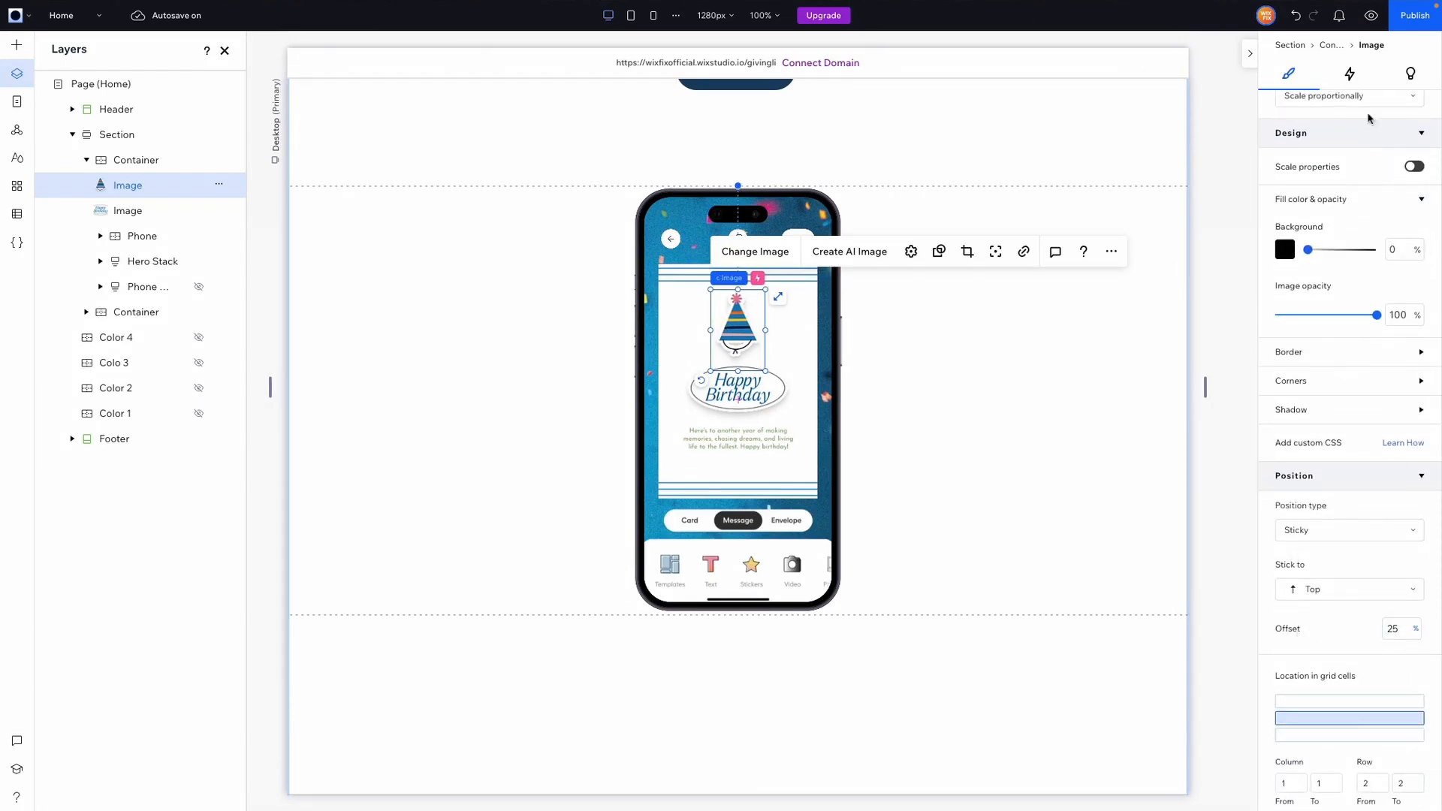
{"action": "left_click", "coordinate": [1370, 15]}
{"action": "scroll", "coordinate": [1016, 466], "scroll_direction": "up", "scroll_amount": 3}
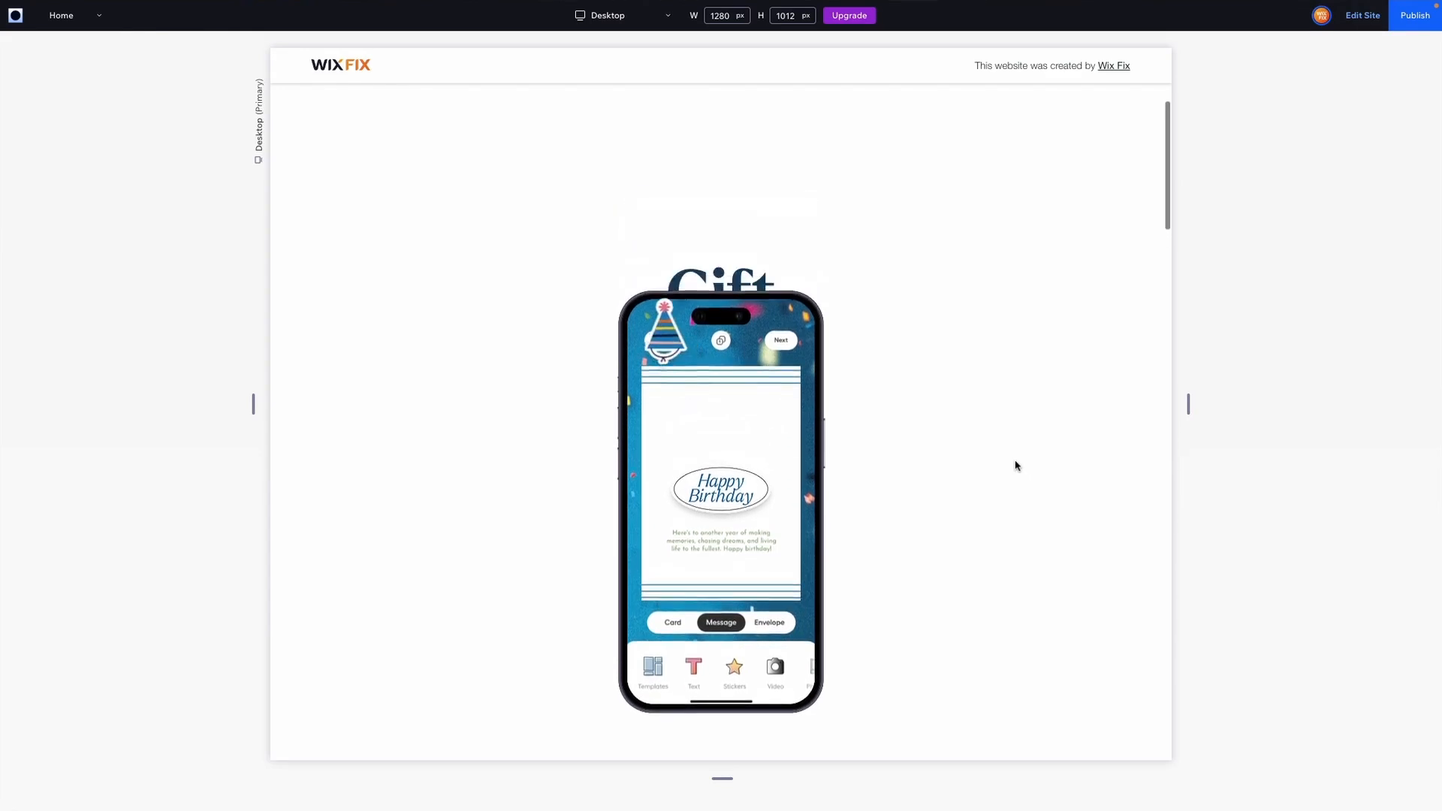
{"action": "scroll", "coordinate": [1016, 465], "scroll_direction": "down", "scroll_amount": 1}
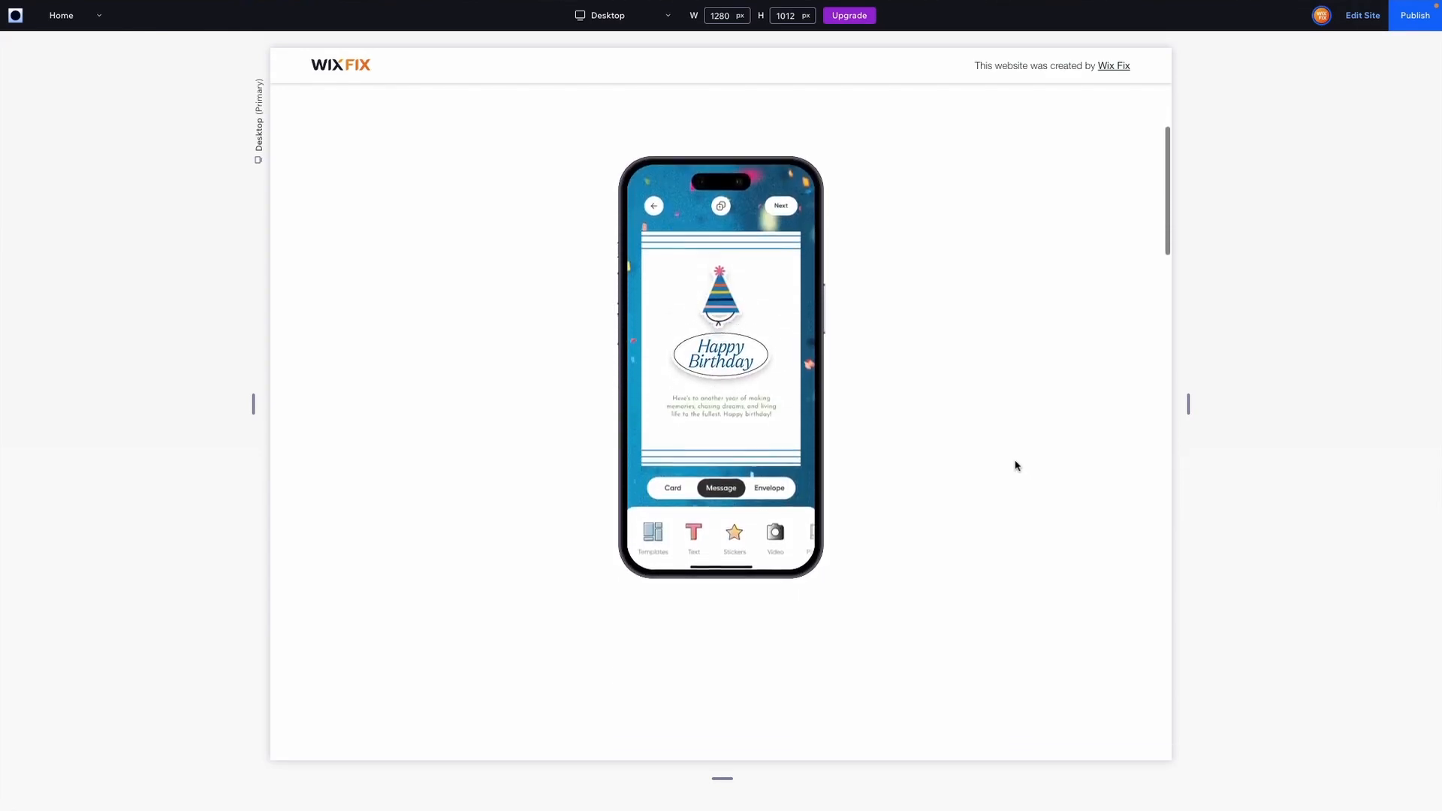
{"action": "left_click", "coordinate": [1363, 16]}
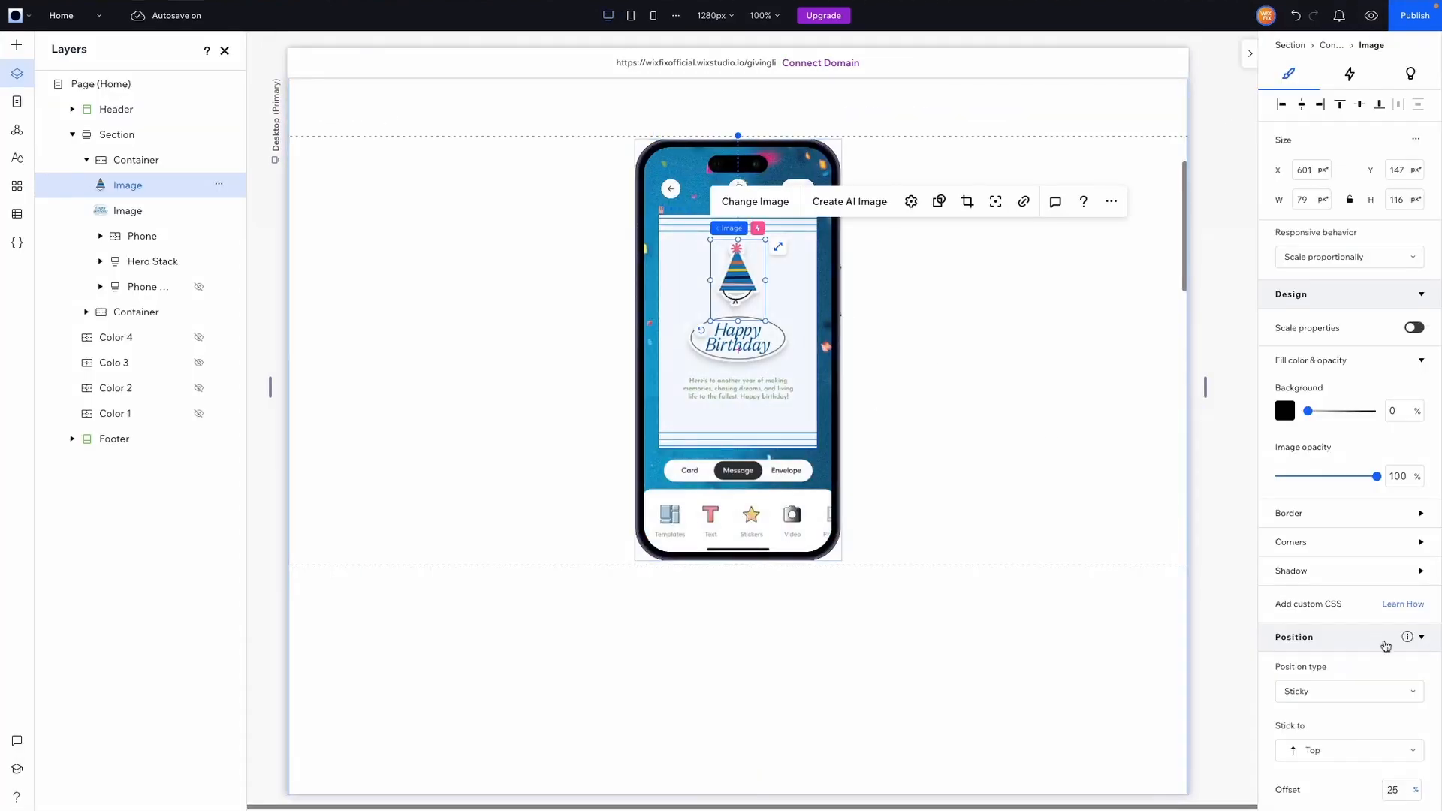
- Adjust the hat image's sticky top offset again and open the site preview
{"action": "scroll", "coordinate": [1386, 643], "scroll_direction": "down", "scroll_amount": 3}
{"action": "left_click", "coordinate": [1400, 668]}
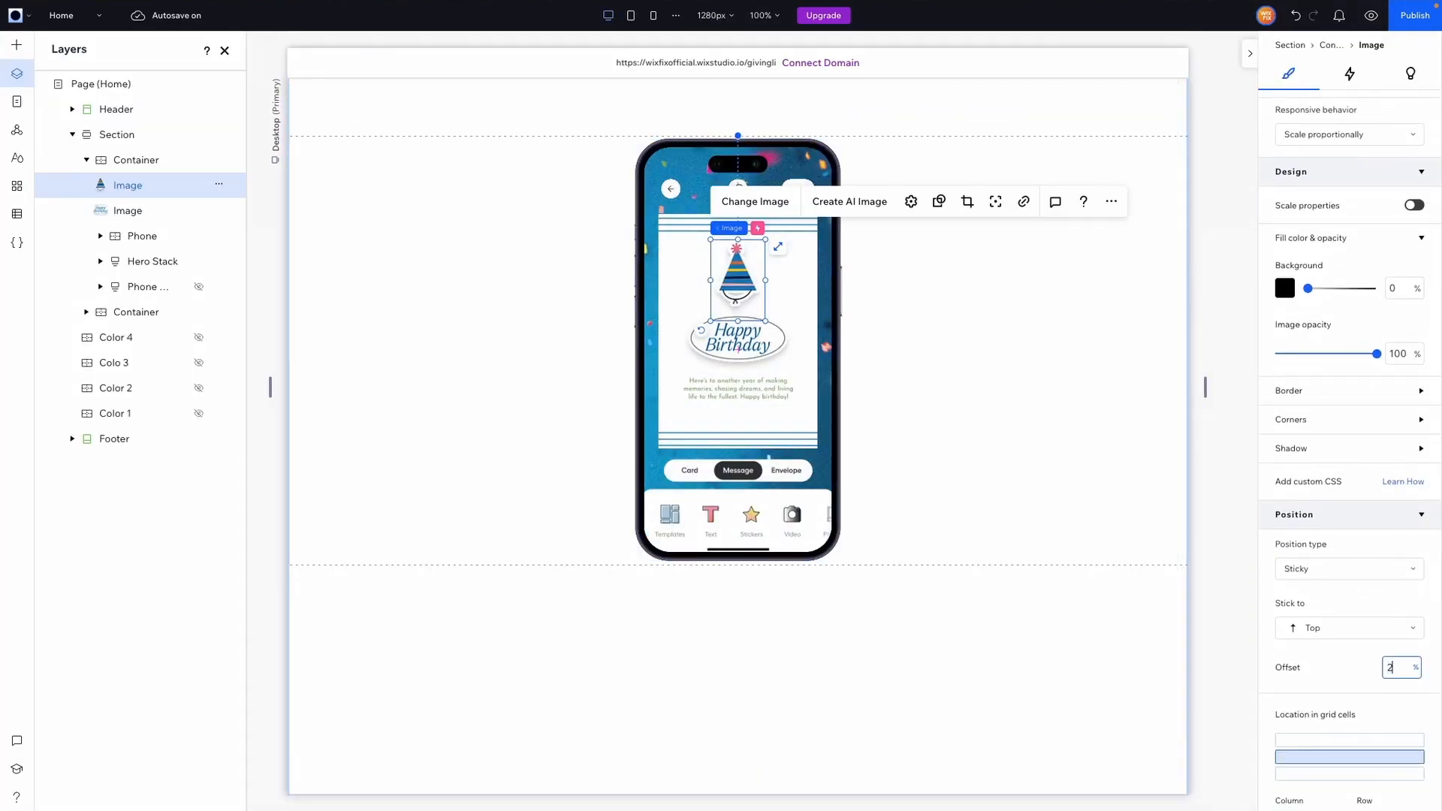
{"action": "left_click", "coordinate": [1372, 15]}
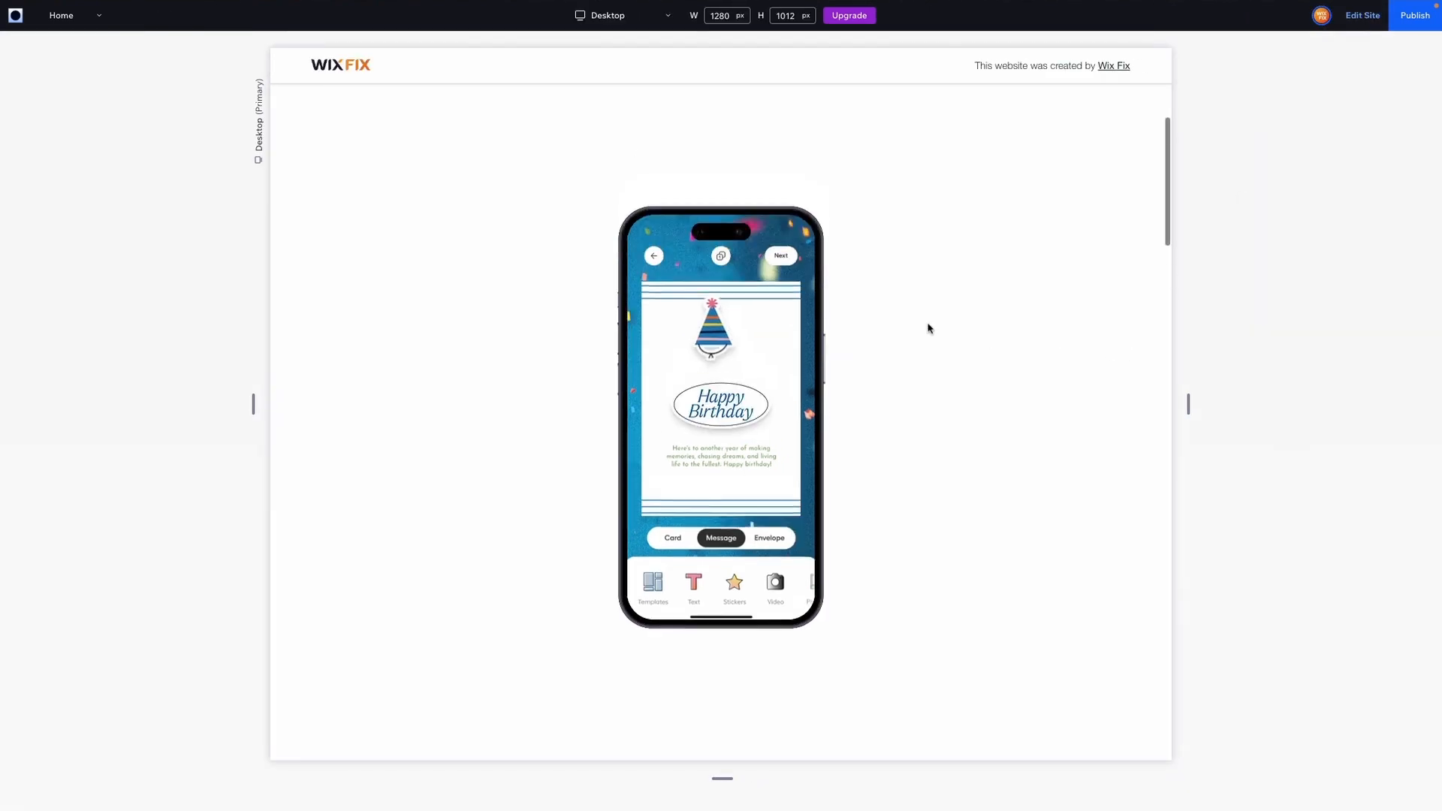
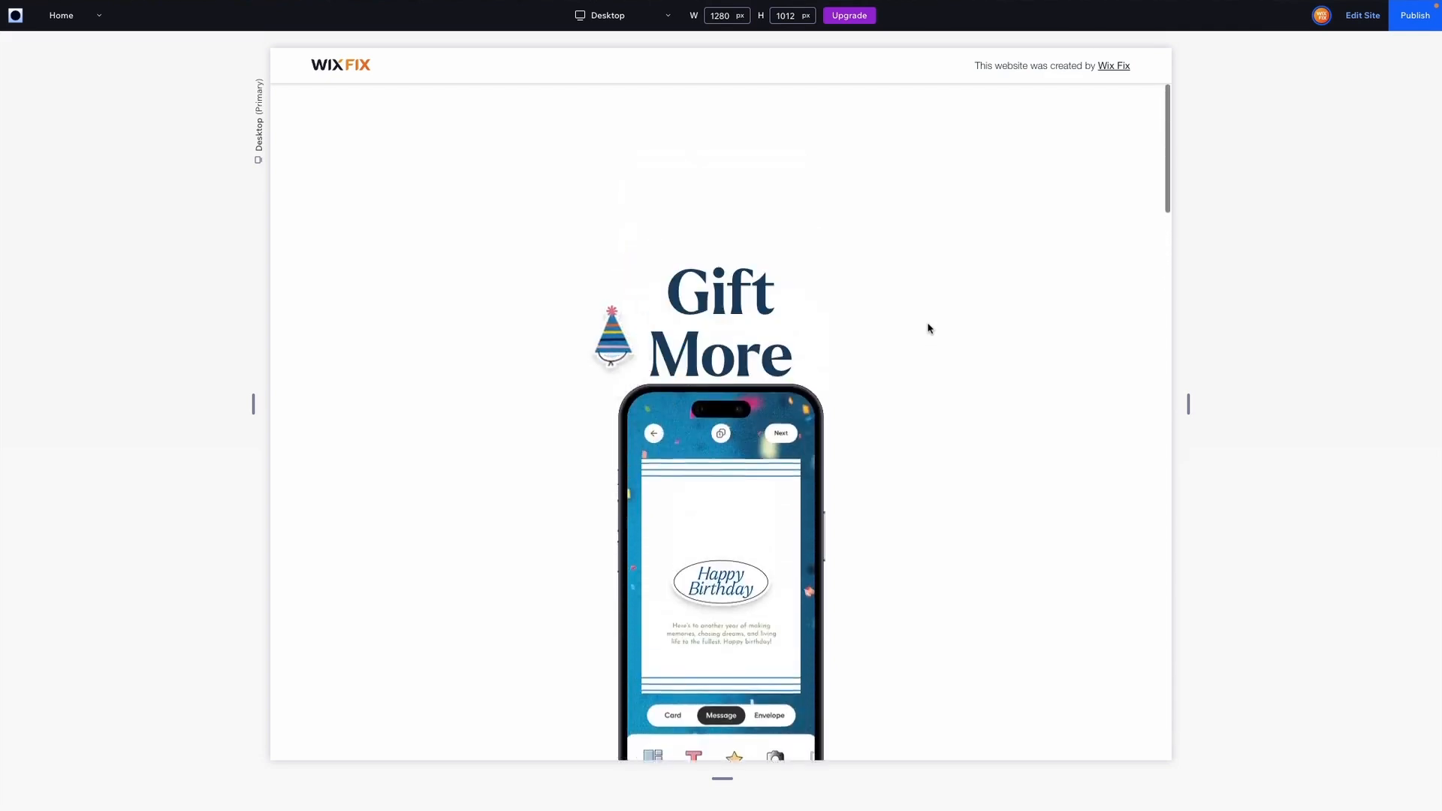
- Check in the preview how the hat travels from beside the hero text into the phone, and return to editing
{"action": "scroll", "coordinate": [929, 328], "scroll_direction": "up", "scroll_amount": 2}
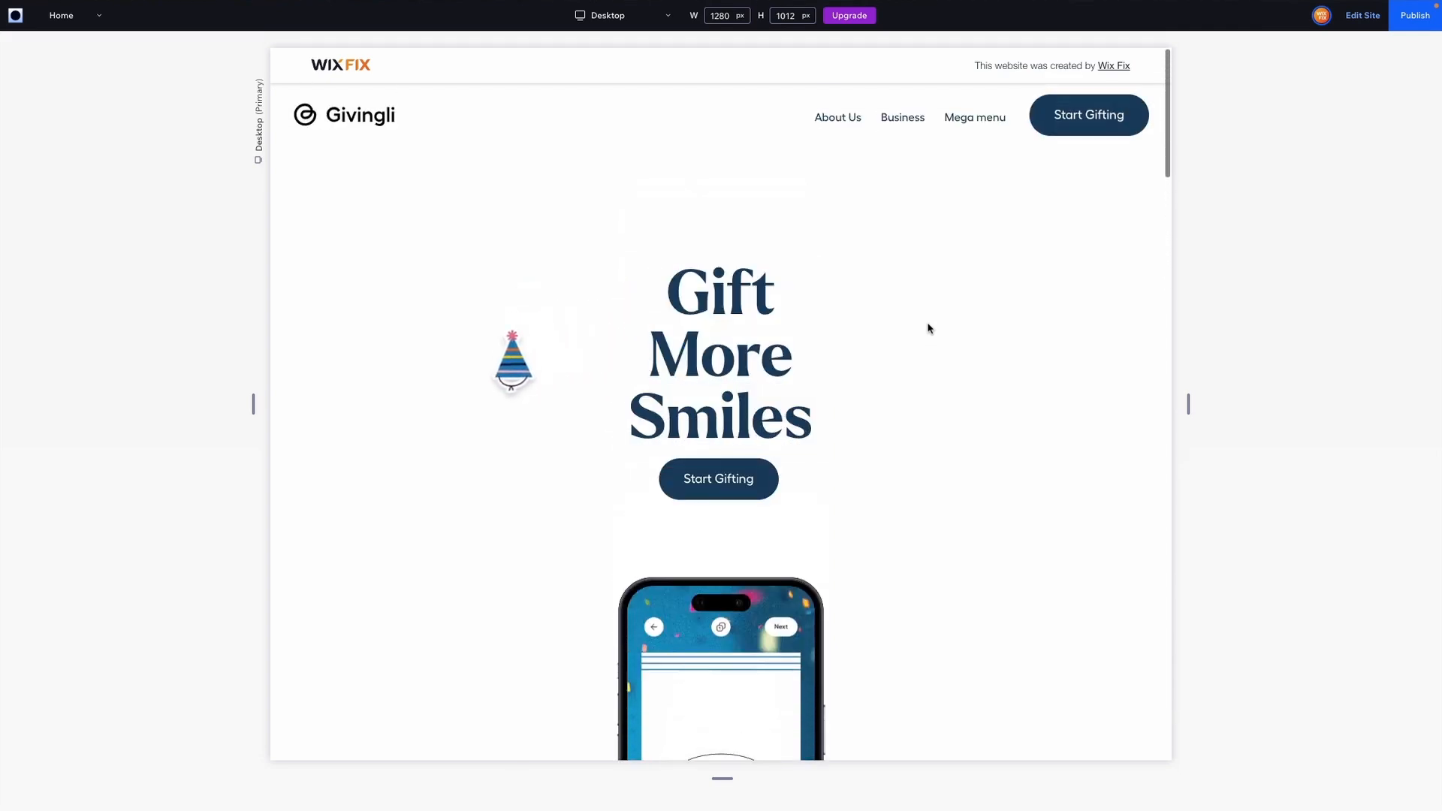
{"action": "scroll", "coordinate": [929, 328], "scroll_direction": "down", "scroll_amount": 3}
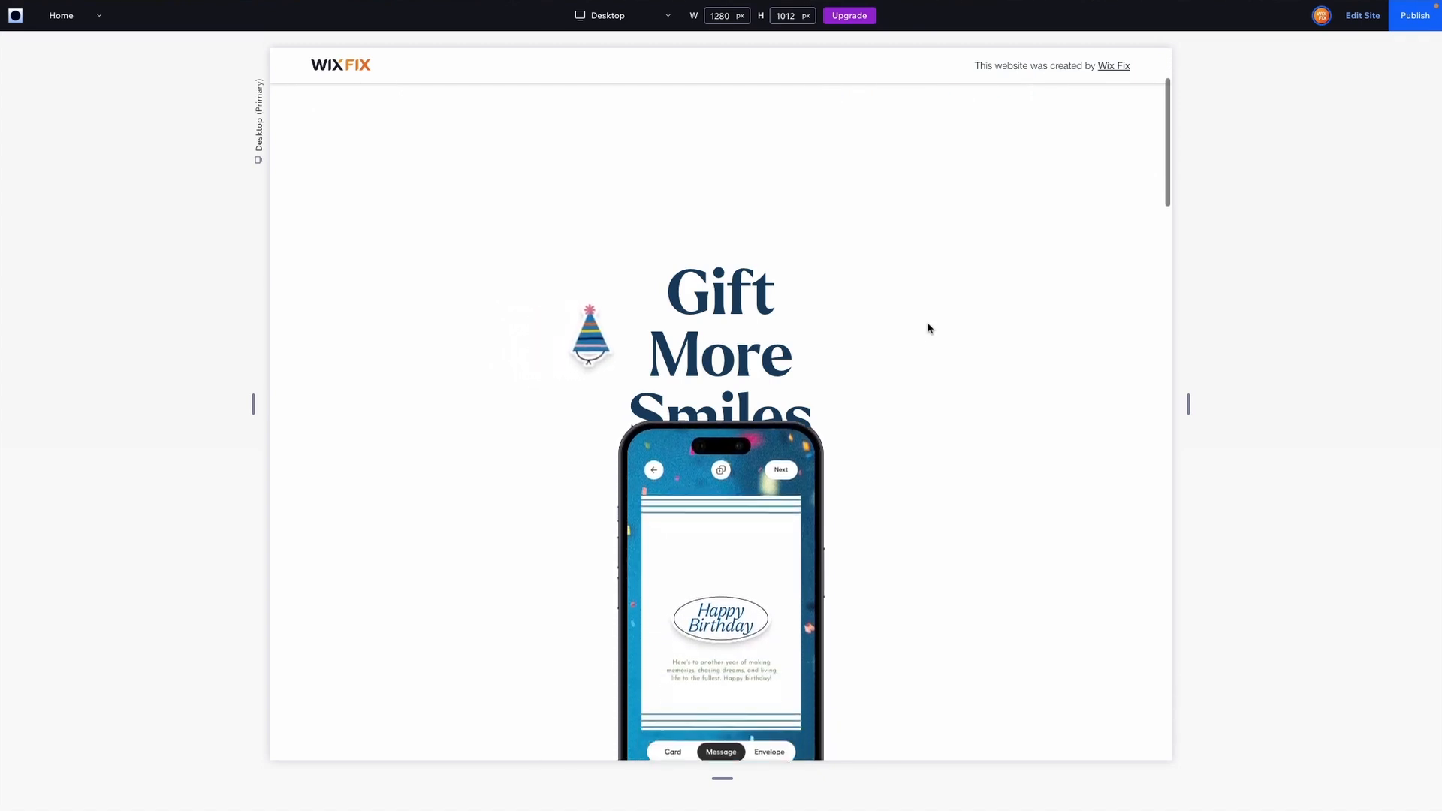
{"action": "scroll", "coordinate": [929, 328], "scroll_direction": "up", "scroll_amount": 2}
{"action": "scroll", "coordinate": [930, 329], "scroll_direction": "down", "scroll_amount": 4}
{"action": "scroll", "coordinate": [929, 328], "scroll_direction": "up", "scroll_amount": 3}
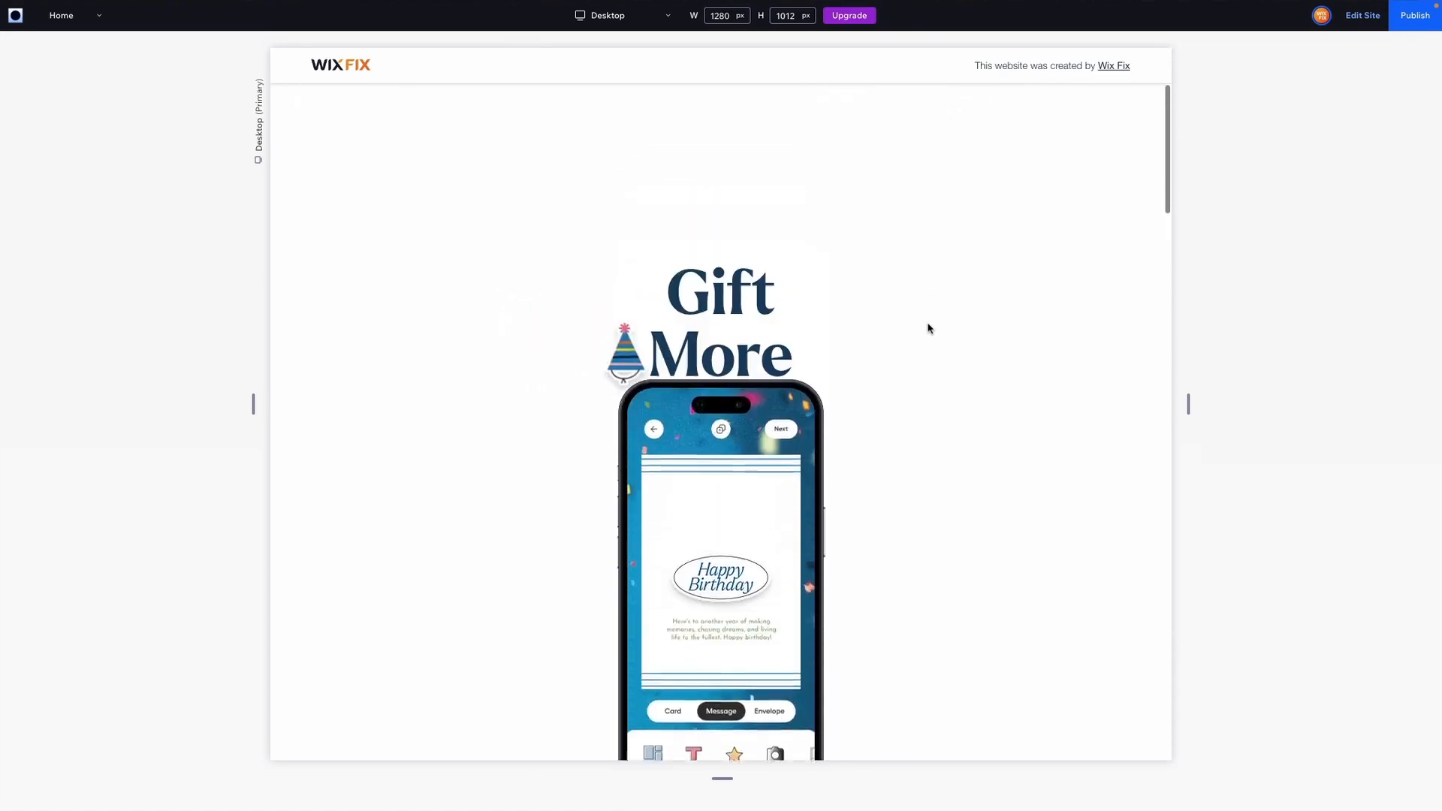
{"action": "scroll", "coordinate": [929, 329], "scroll_direction": "down", "scroll_amount": 2}
{"action": "scroll", "coordinate": [929, 328], "scroll_direction": "up", "scroll_amount": 2}
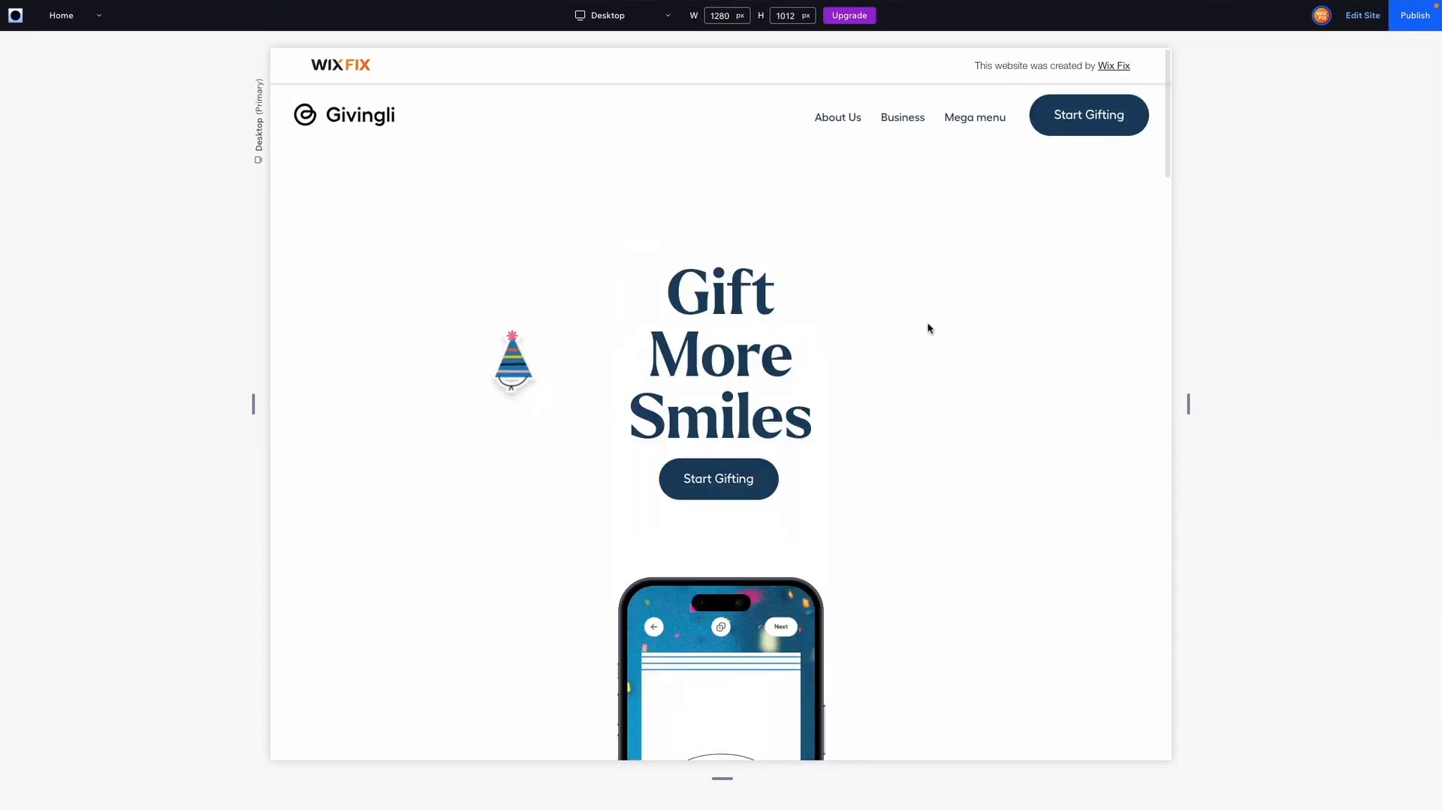
{"action": "scroll", "coordinate": [929, 329], "scroll_direction": "down", "scroll_amount": 5}
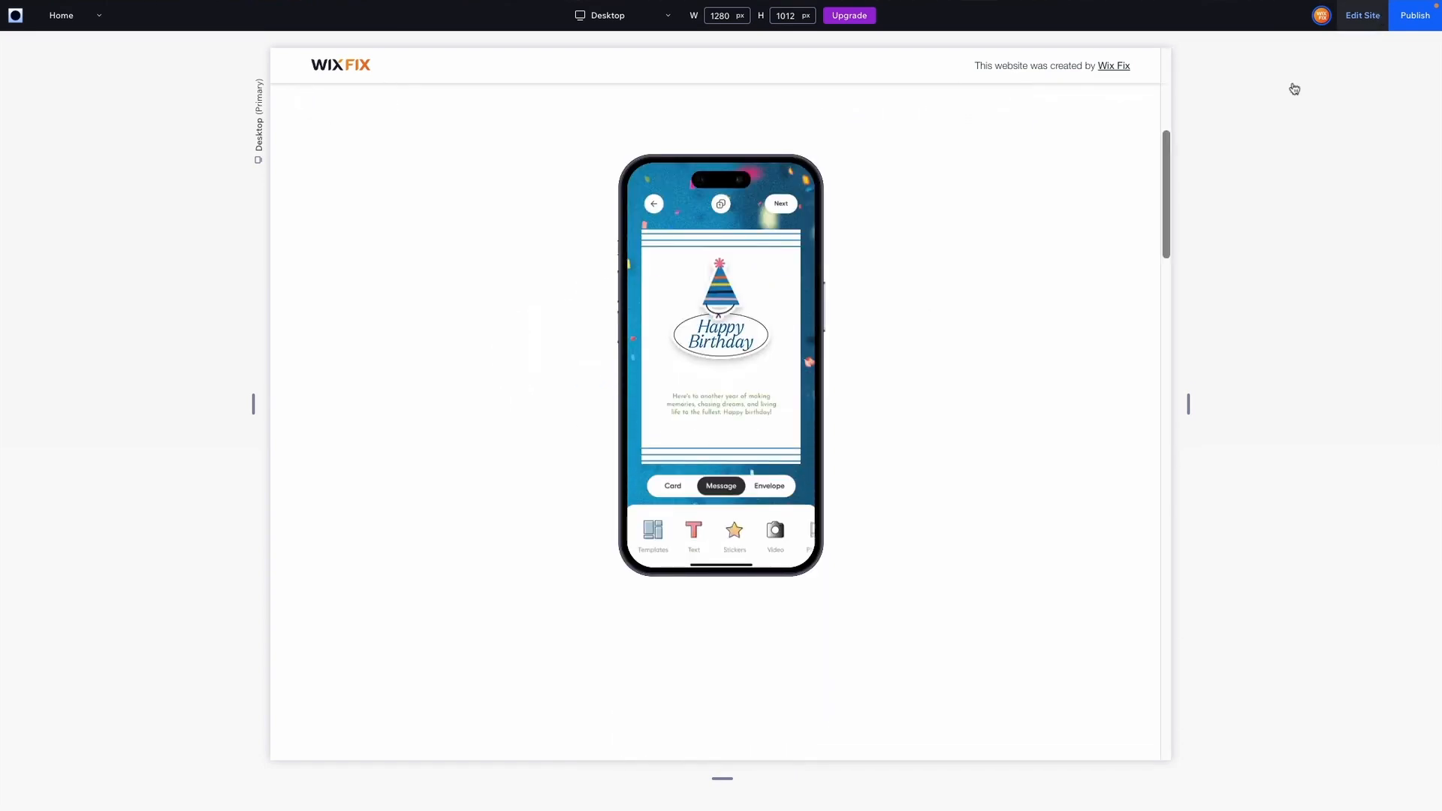
{"action": "left_click", "coordinate": [1363, 16]}
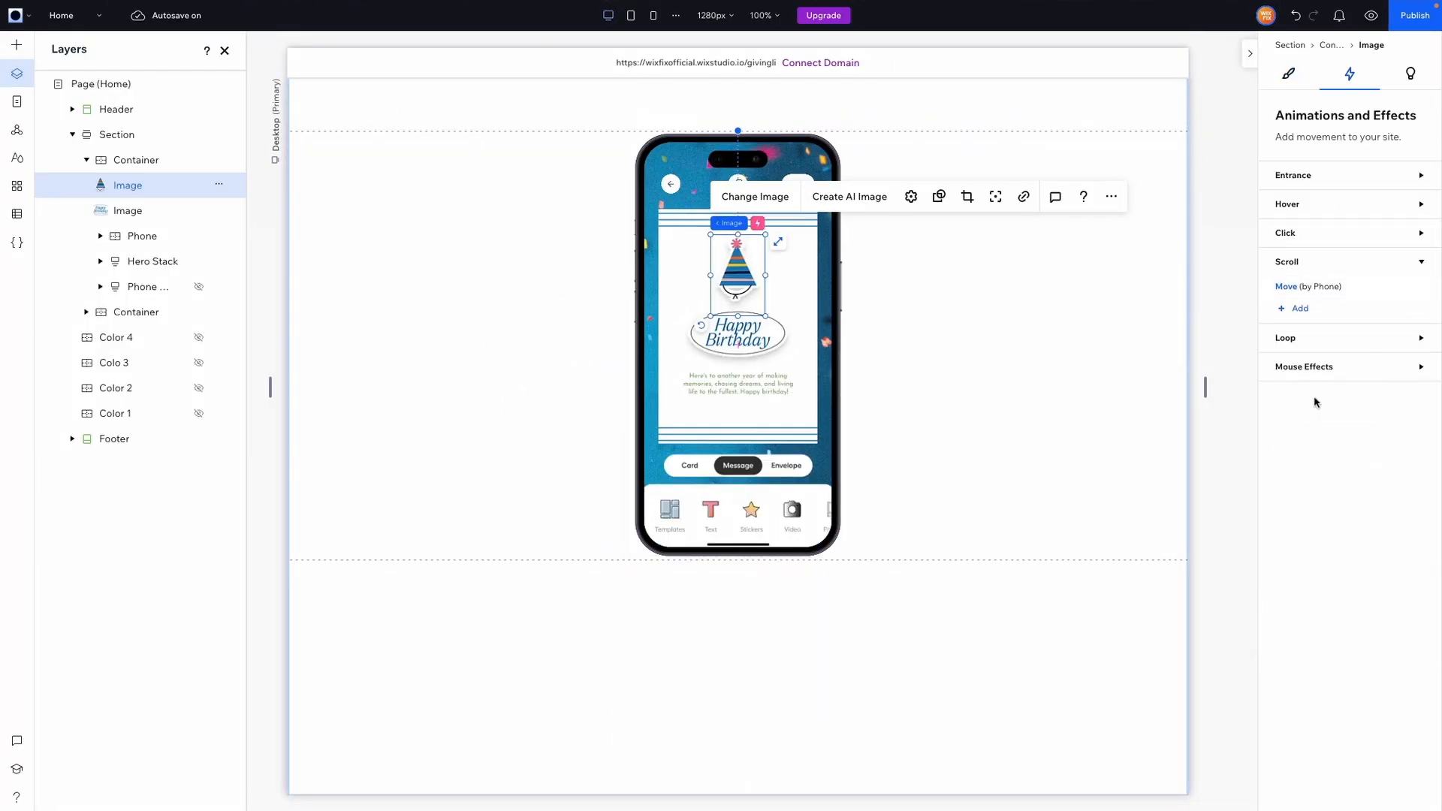
- Set the animation area of the hat's Move effect to end at about 38% and preview the motion
{"action": "left_click", "coordinate": [1288, 286]}
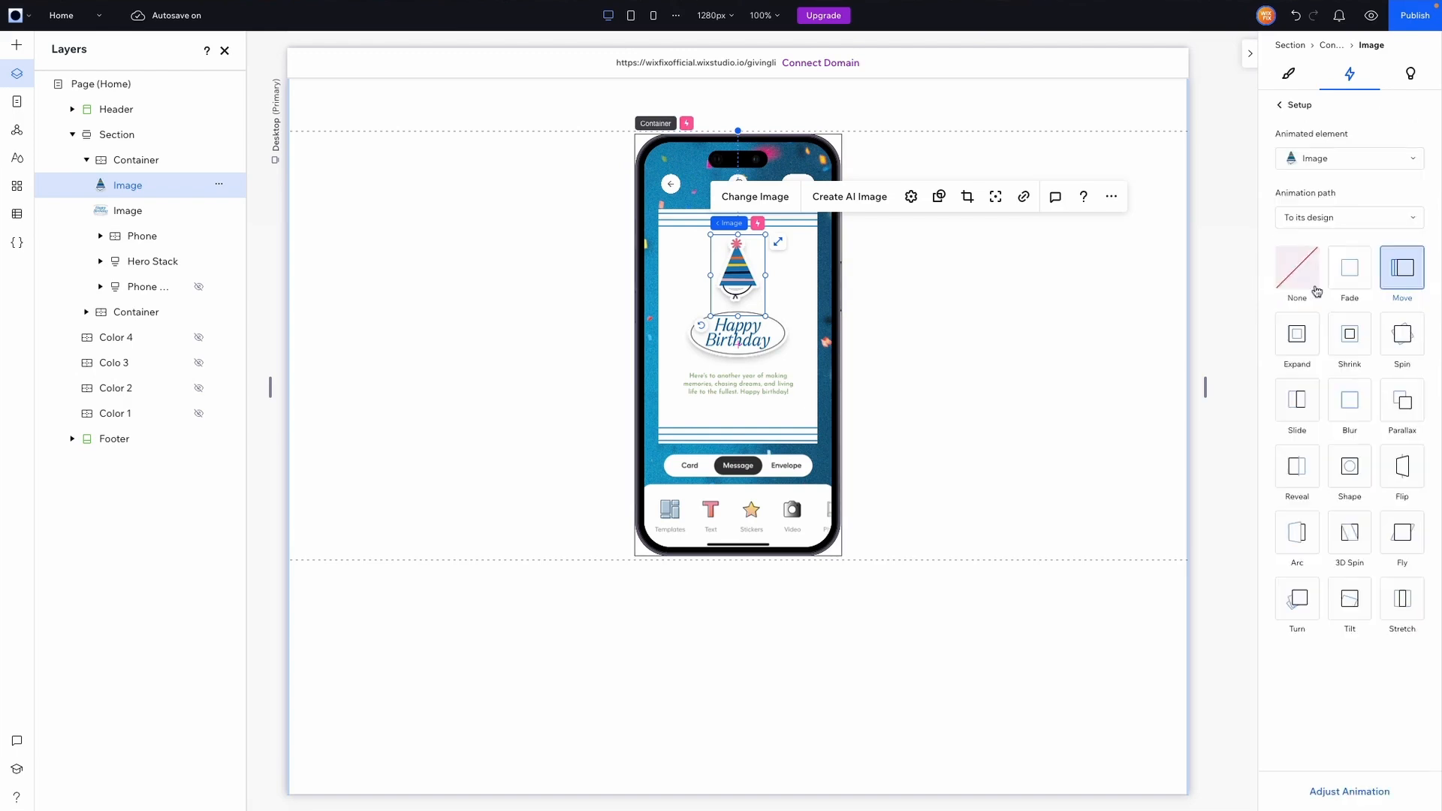
{"action": "left_click", "coordinate": [1342, 791]}
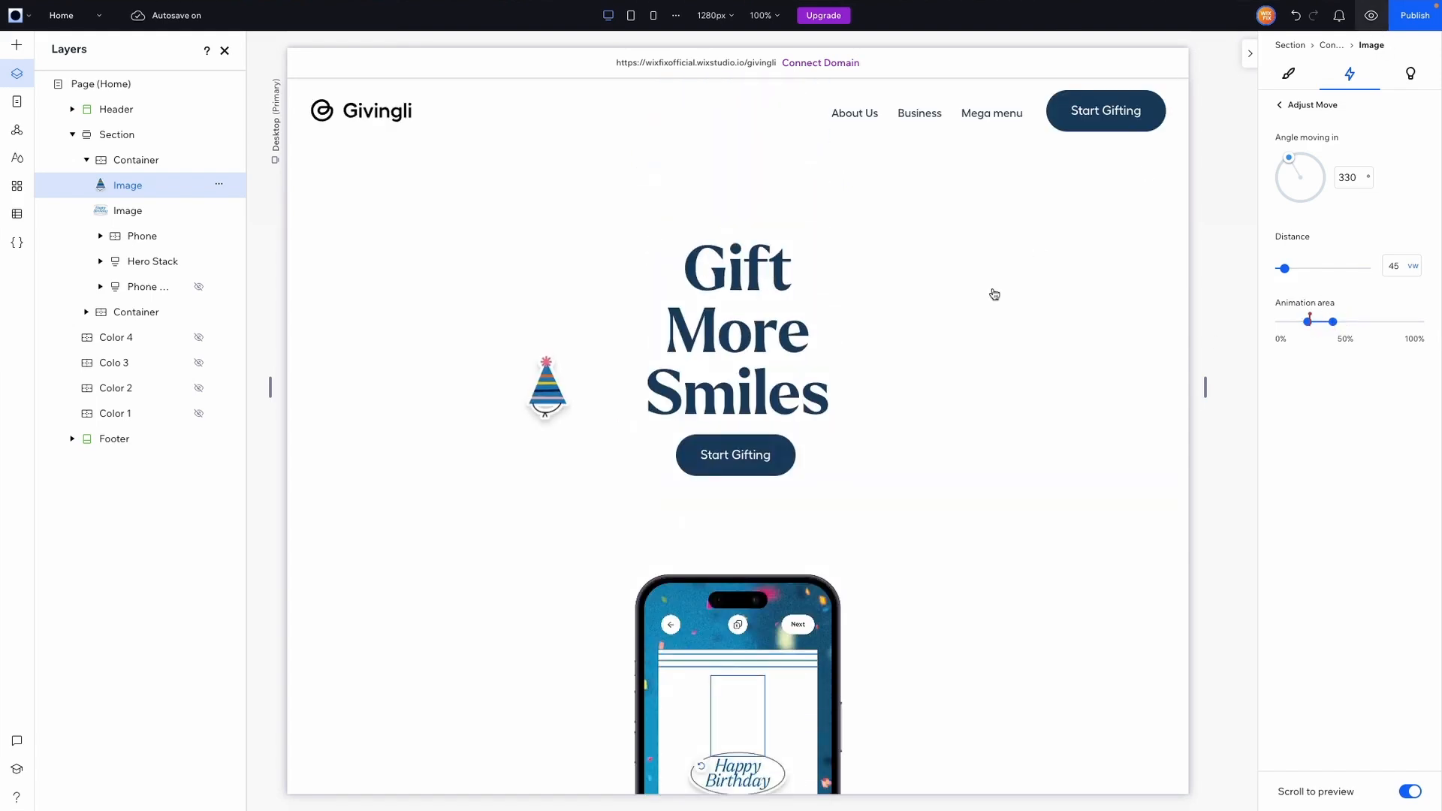
{"action": "scroll", "coordinate": [994, 293], "scroll_direction": "down", "scroll_amount": 5}
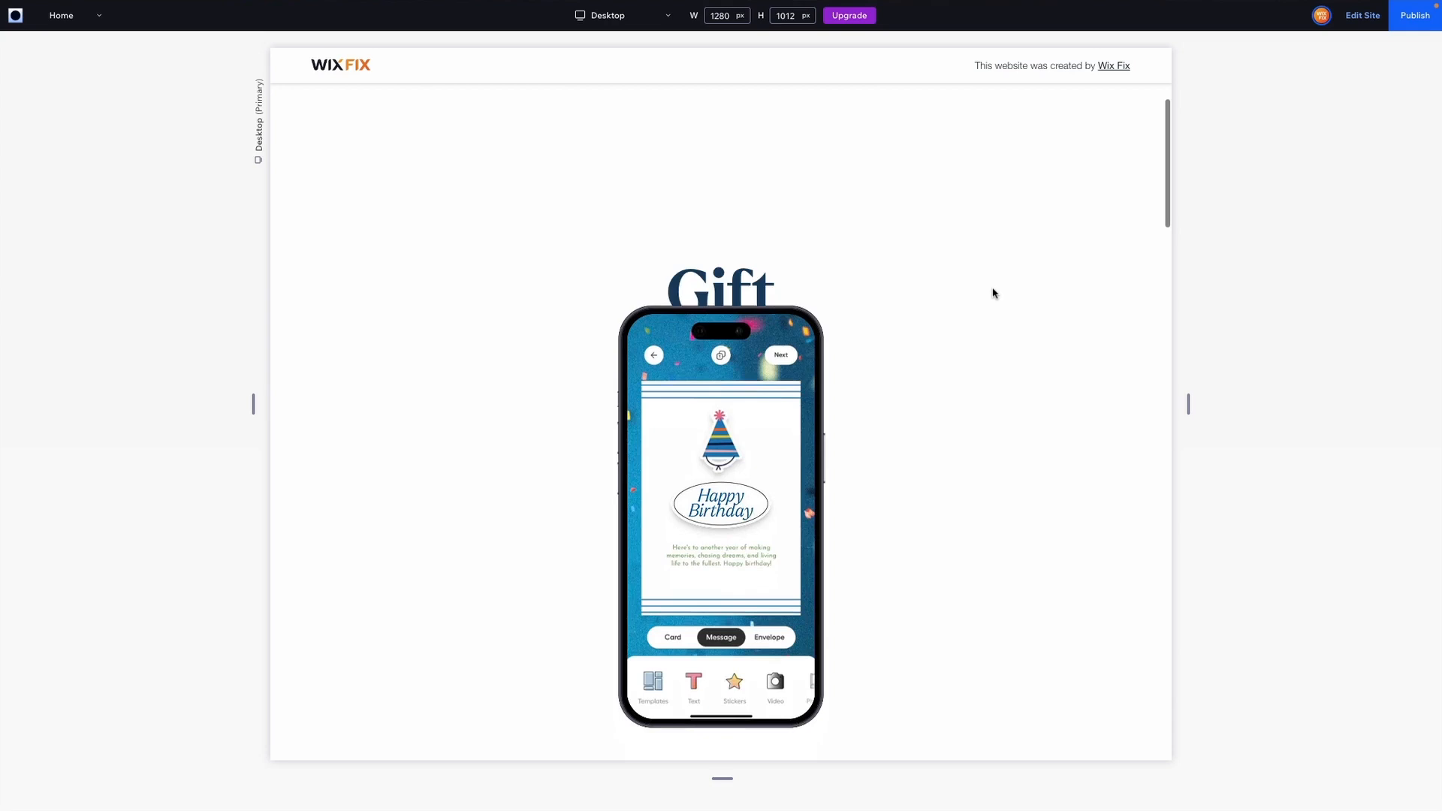
{"action": "scroll", "coordinate": [993, 294], "scroll_direction": "up", "scroll_amount": 5}
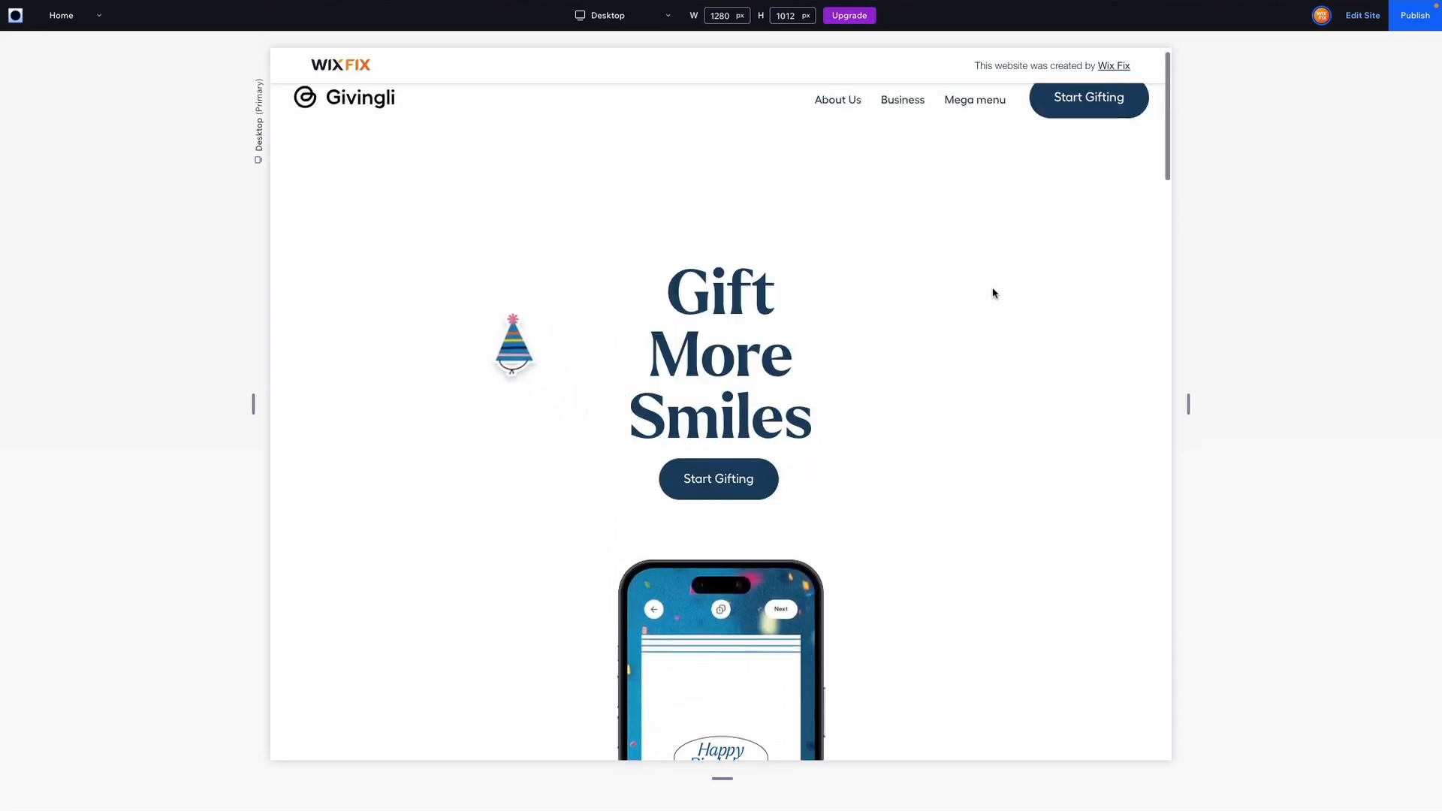
{"action": "scroll", "coordinate": [994, 293], "scroll_direction": "down", "scroll_amount": 3}
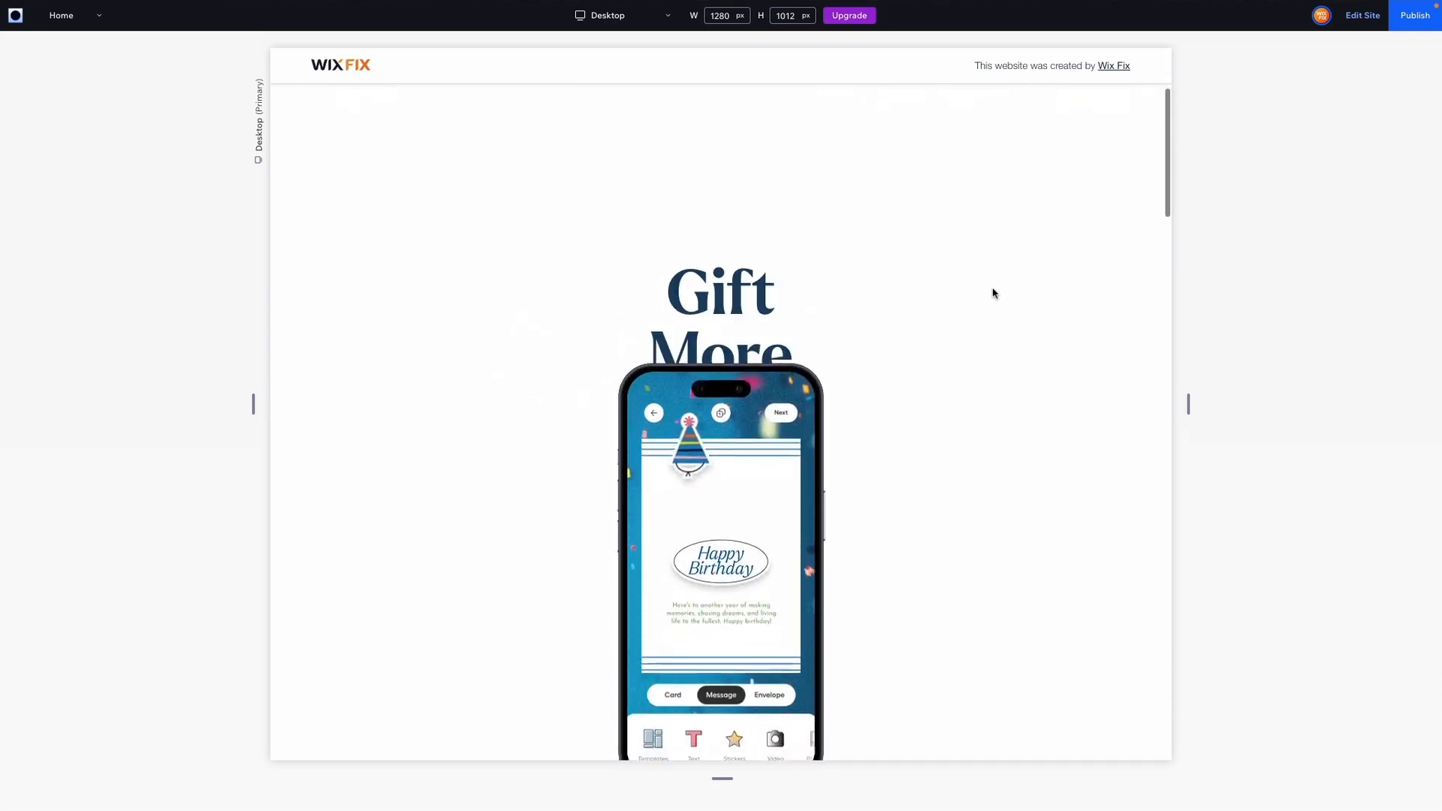
{"action": "scroll", "coordinate": [994, 293], "scroll_direction": "up", "scroll_amount": 5}
{"action": "key", "text": "ctrl+shift+p"}
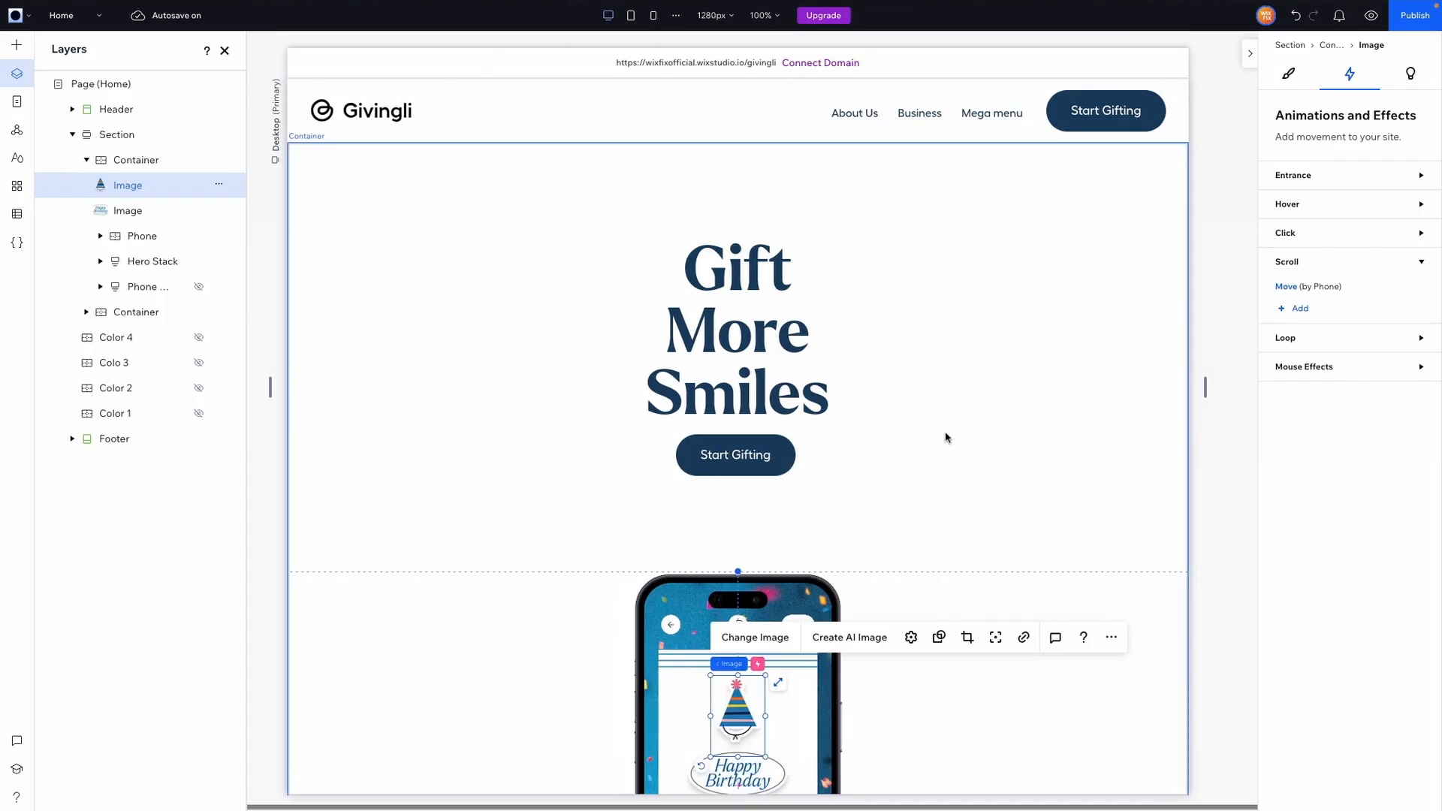
- Add a Move scroll effect from the Phone container onto the Happy Birthday image
{"action": "scroll", "coordinate": [946, 438], "scroll_direction": "down", "scroll_amount": 3}
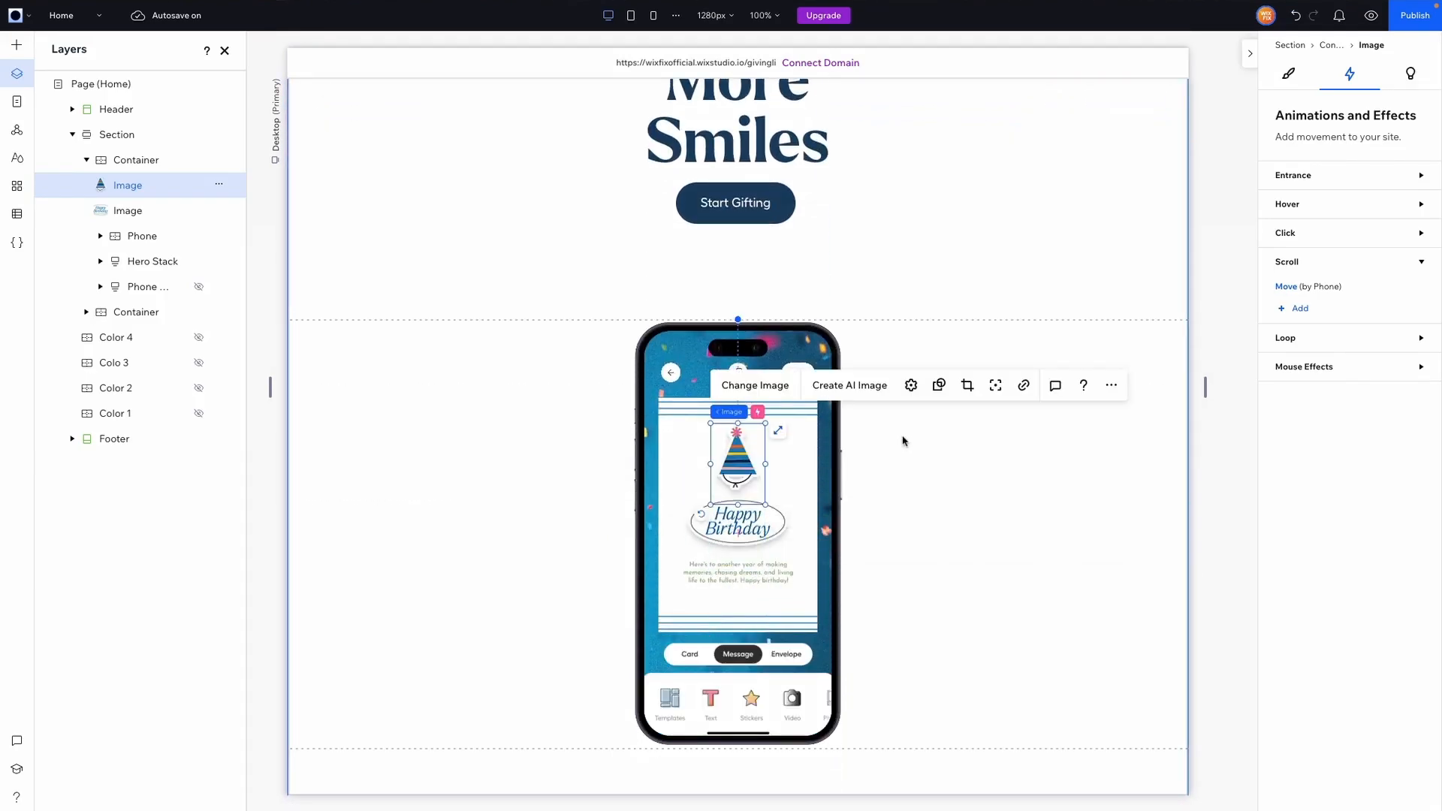
{"action": "left_click", "coordinate": [731, 535]}
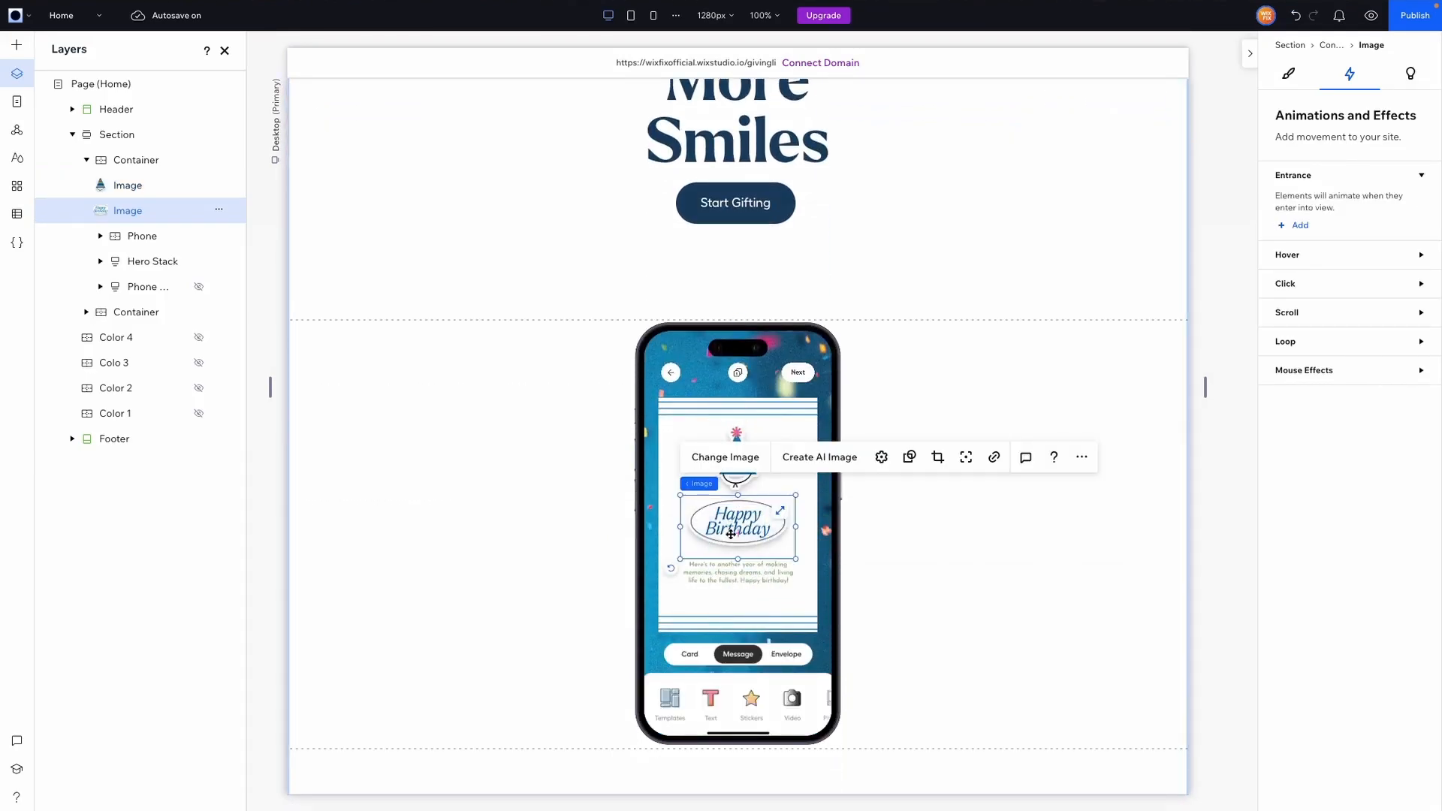
{"action": "left_click", "coordinate": [137, 240]}
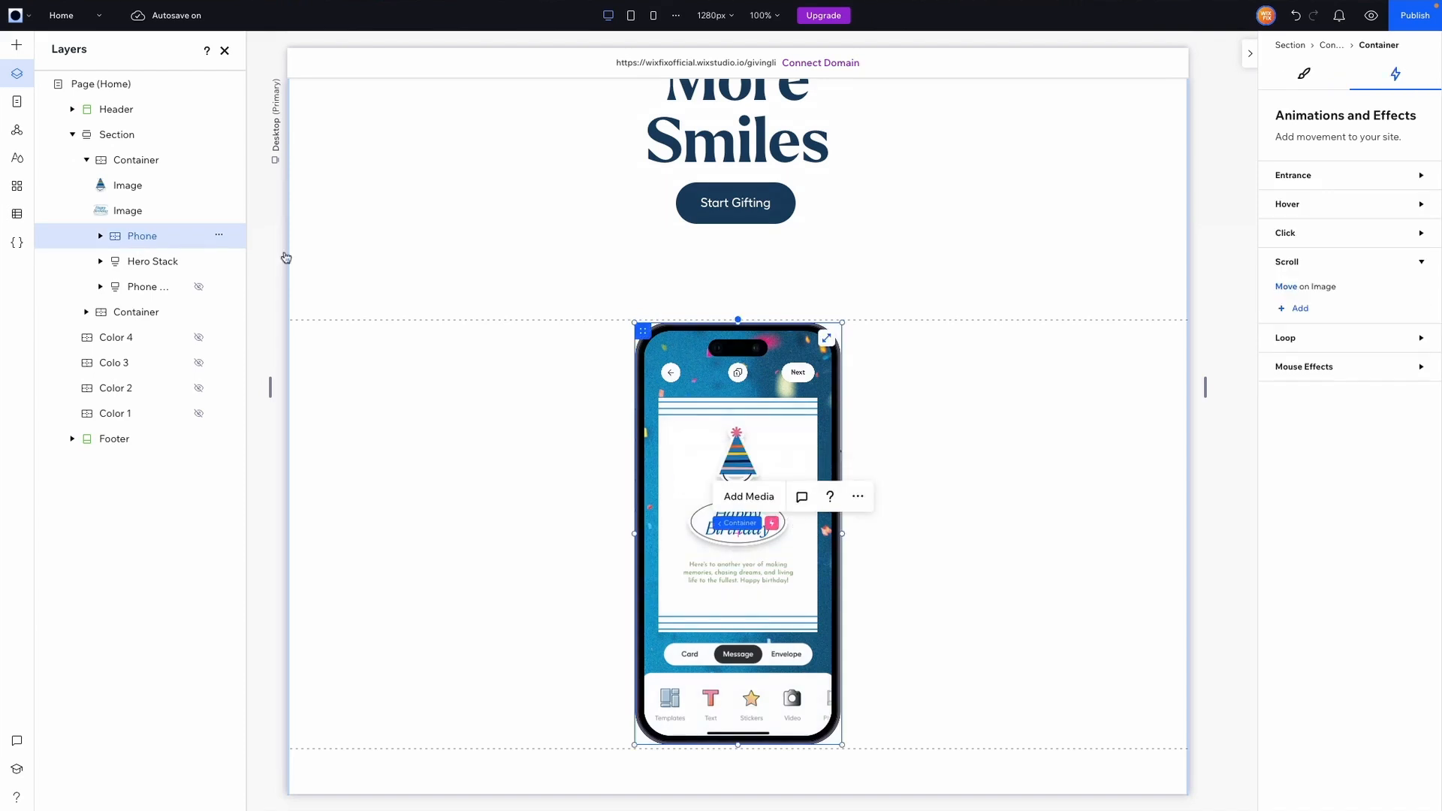
{"action": "left_click", "coordinate": [1295, 310]}
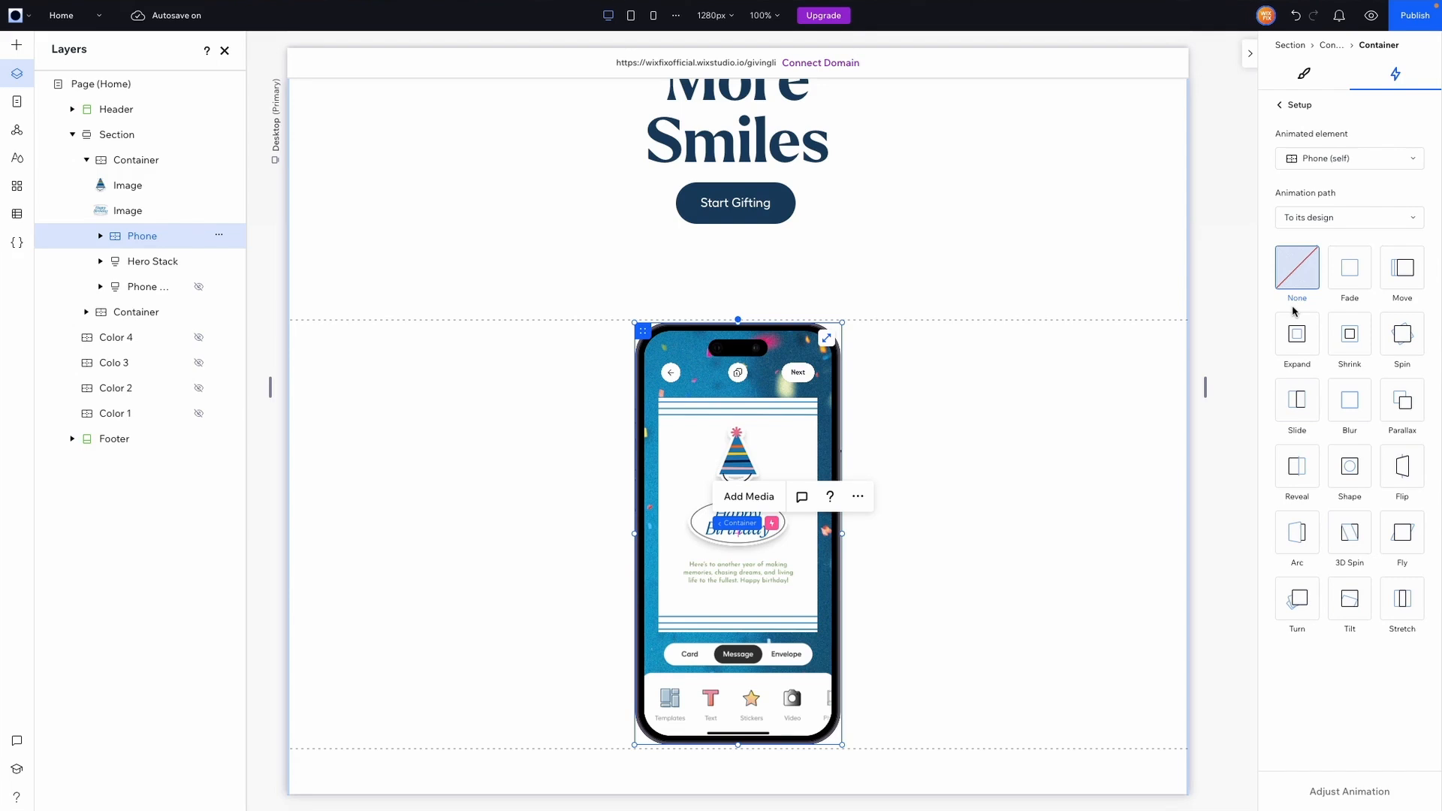
{"action": "left_click", "coordinate": [1324, 161]}
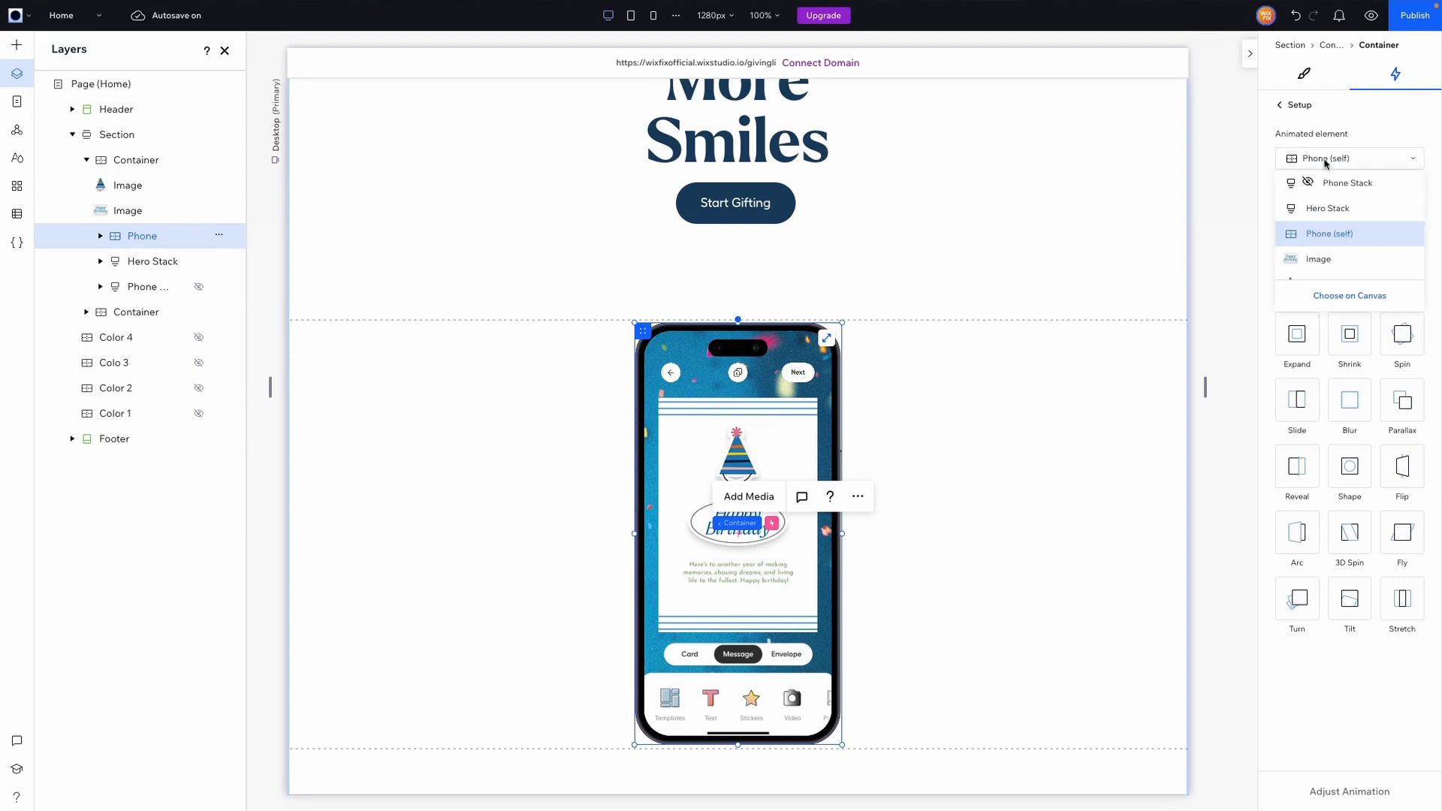
{"action": "left_click", "coordinate": [1318, 259]}
{"action": "left_click", "coordinate": [1401, 277]}
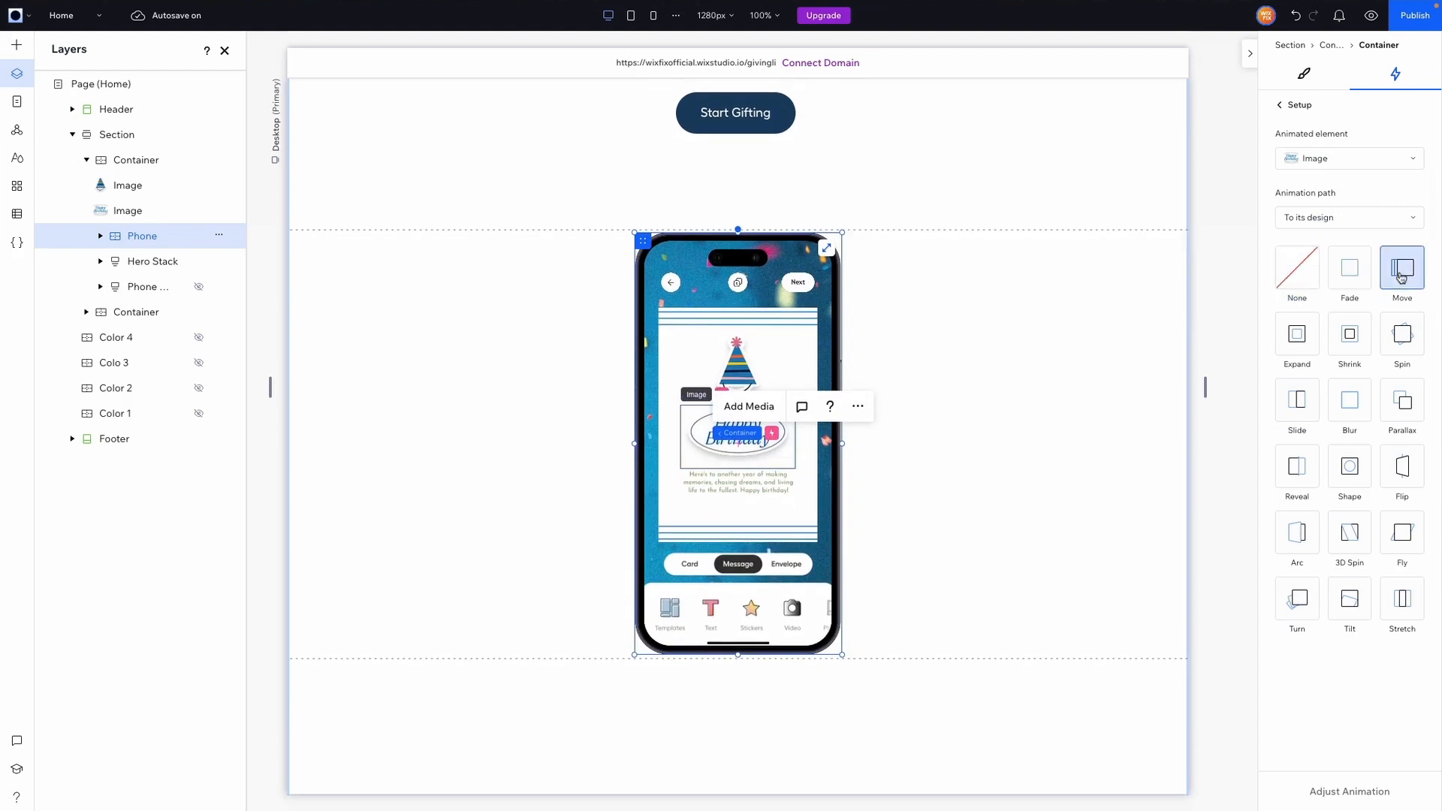
- Adjust the Happy Birthday image's Move effect to a 32° angle, 40 vw distance and an animation area of about 21% to 38%
{"action": "left_click", "coordinate": [1339, 792]}
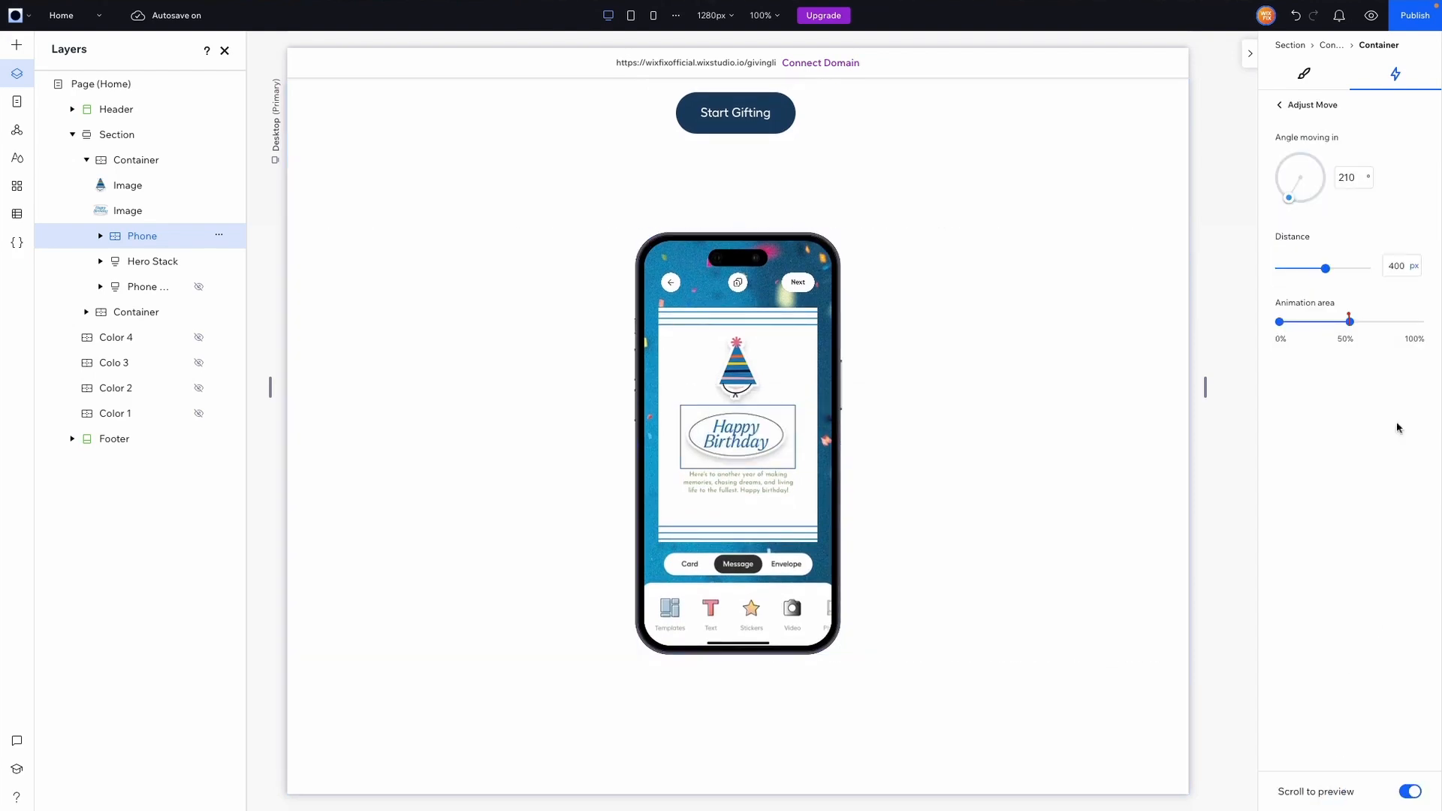
{"action": "left_click", "coordinate": [1323, 170]}
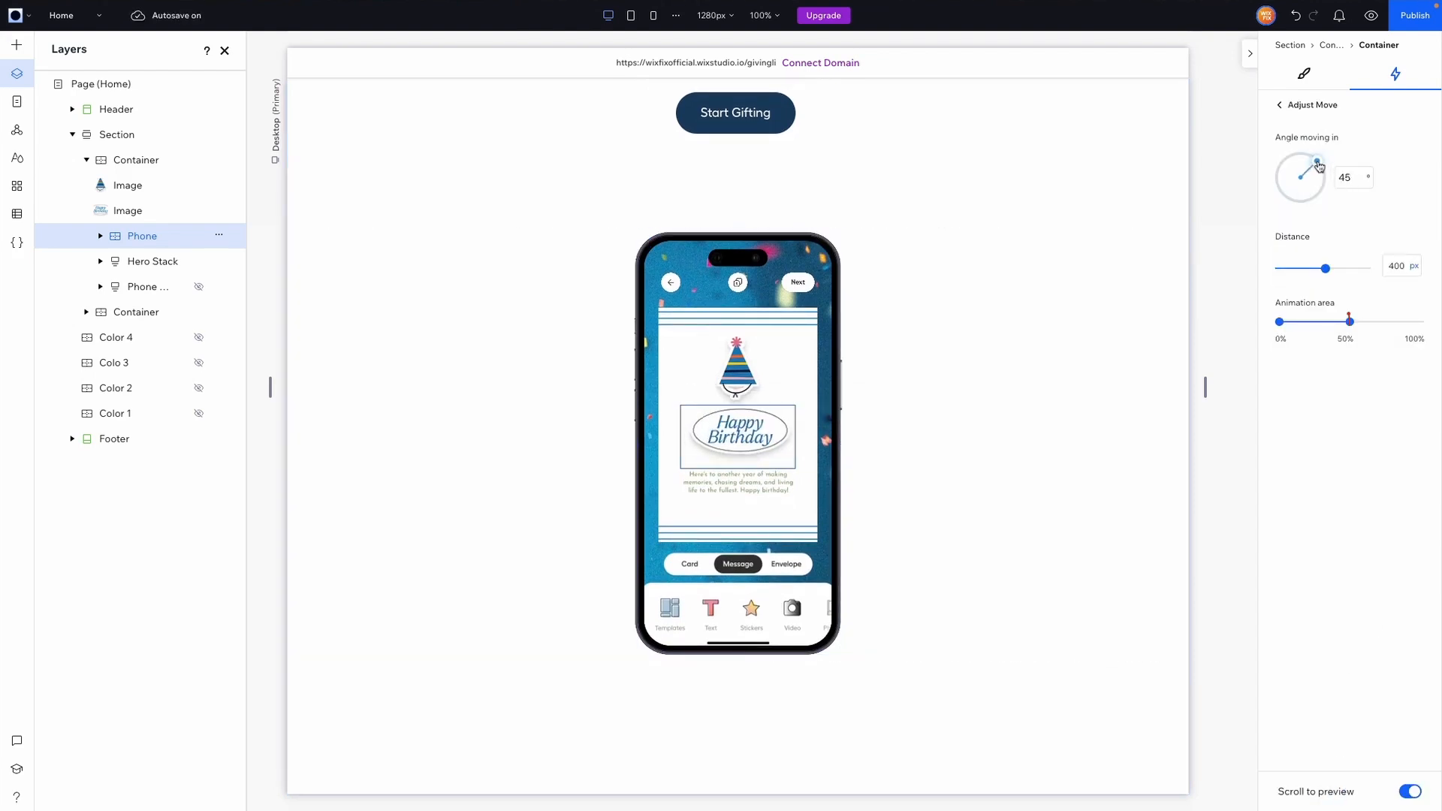
{"action": "left_click", "coordinate": [1413, 266]}
{"action": "left_click", "coordinate": [1403, 323]}
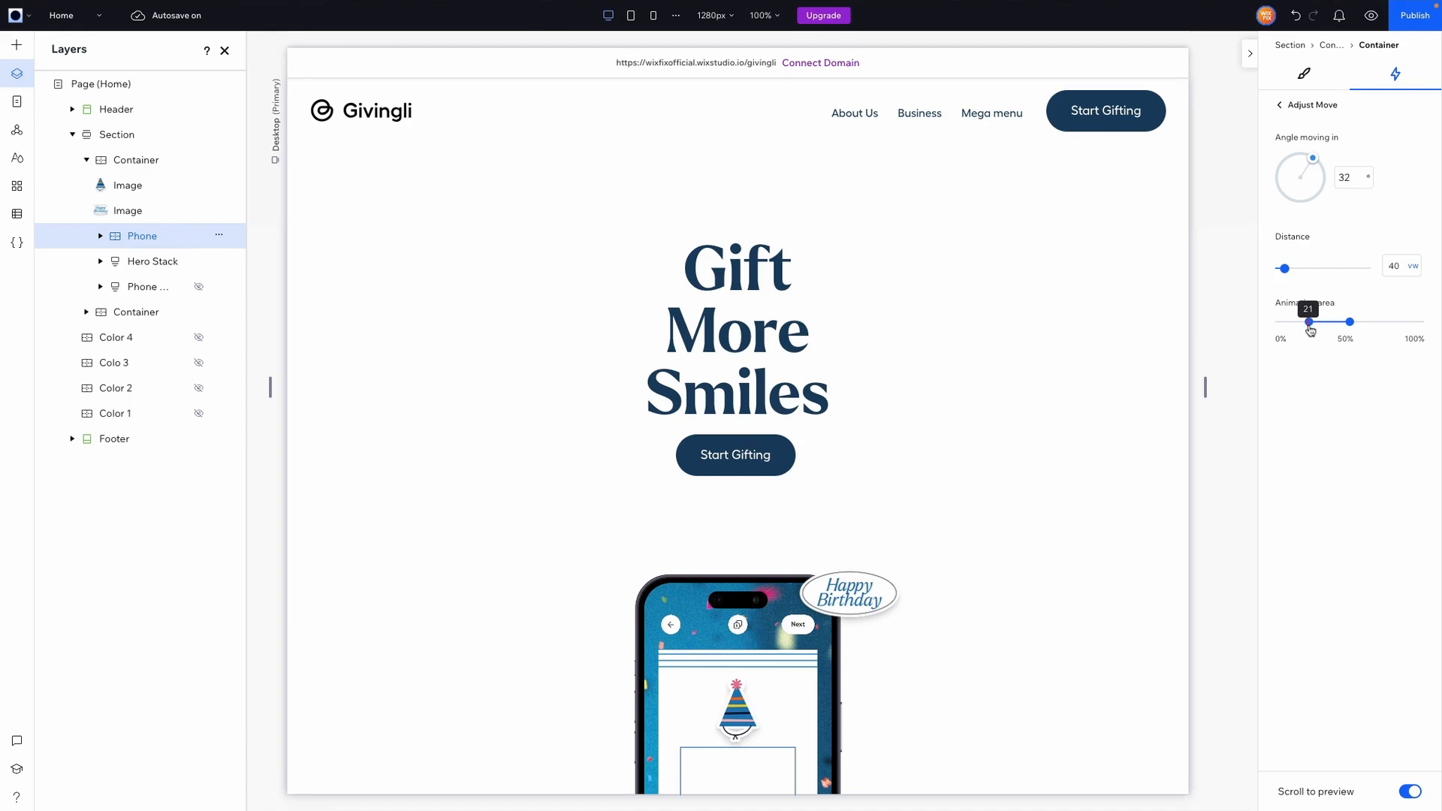
{"action": "left_click_drag", "start_coordinate": [1344, 325], "coordinate": [1335, 324]}
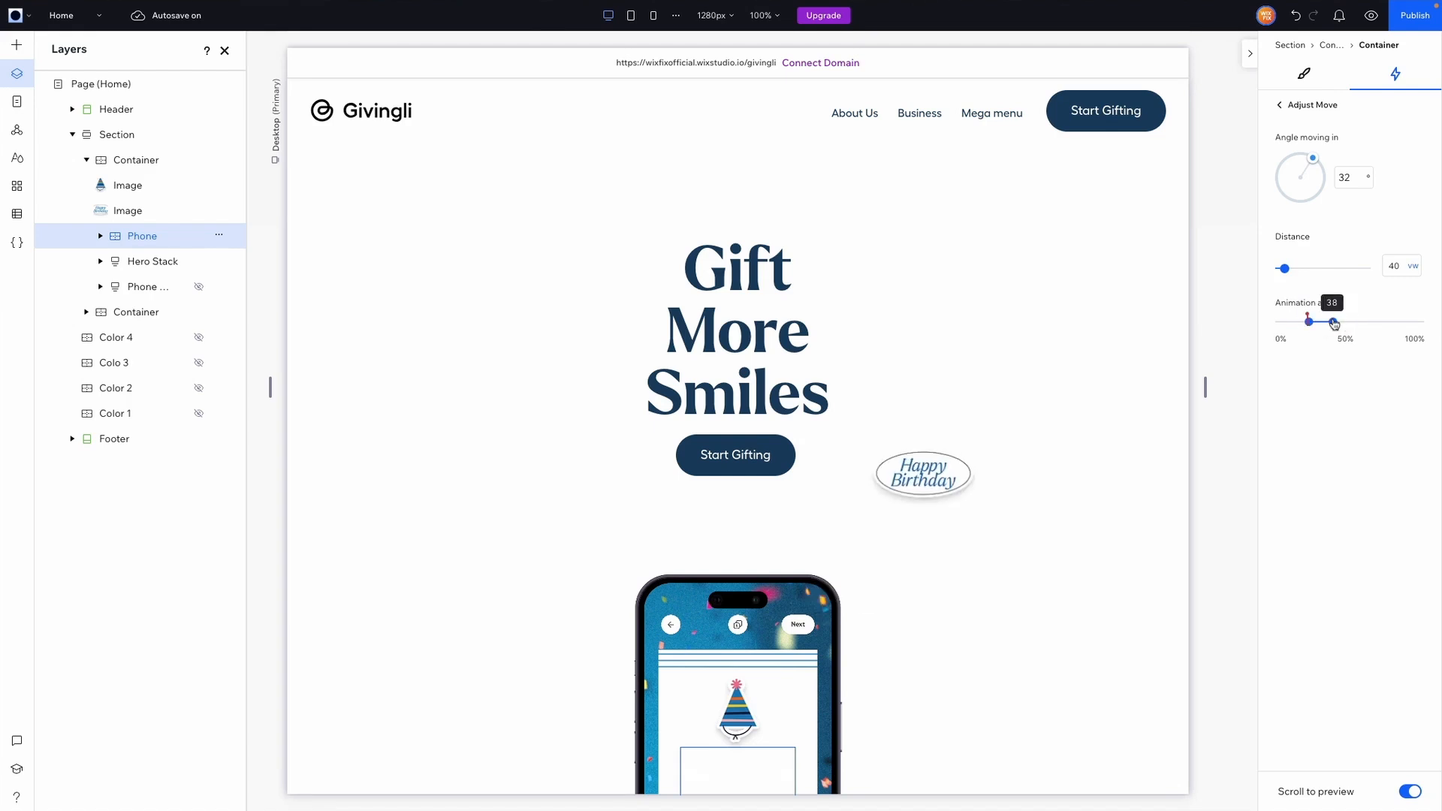
- Preview the site to check how the hat and Happy Birthday stickers move together on scroll, and return to editing
{"action": "key", "text": "ctrl+shift+p"}
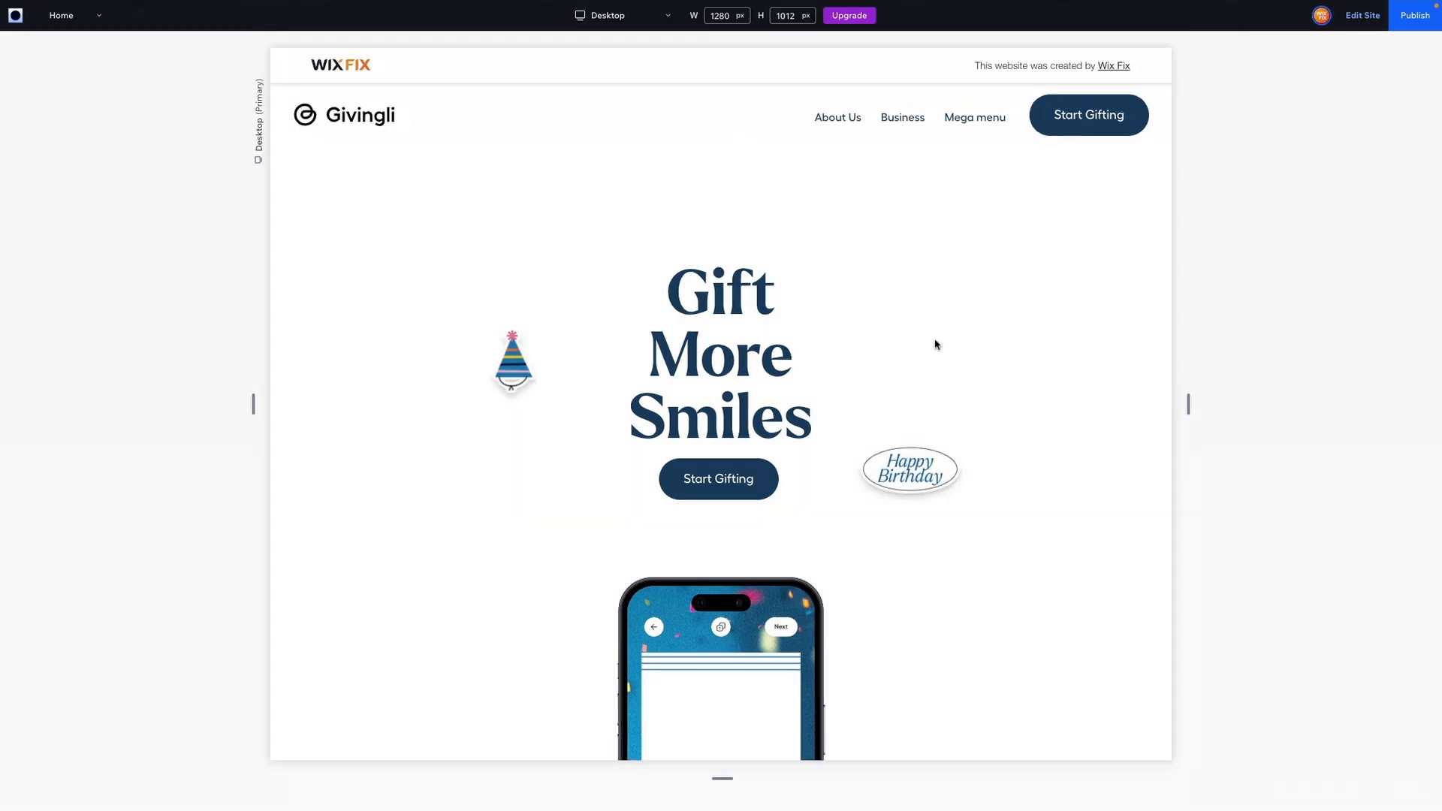
{"action": "scroll", "coordinate": [935, 344], "scroll_direction": "down", "scroll_amount": 2}
{"action": "scroll", "coordinate": [935, 344], "scroll_direction": "up", "scroll_amount": 2}
{"action": "scroll", "coordinate": [935, 344], "scroll_direction": "down", "scroll_amount": 1}
{"action": "scroll", "coordinate": [935, 342], "scroll_direction": "down", "scroll_amount": 2}
{"action": "scroll", "coordinate": [934, 341], "scroll_direction": "up", "scroll_amount": 3}
{"action": "scroll", "coordinate": [964, 337], "scroll_direction": "down", "scroll_amount": 2}
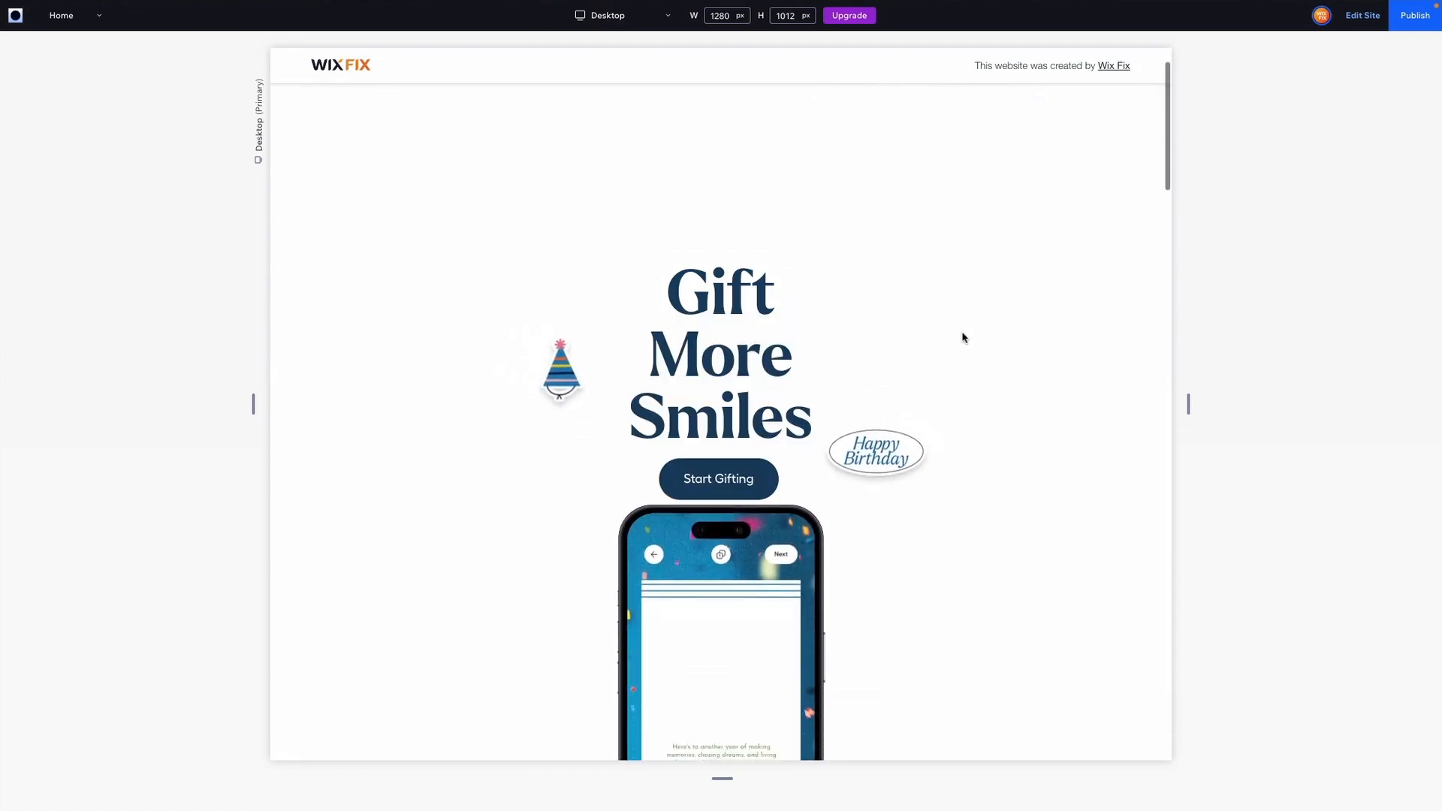
{"action": "scroll", "coordinate": [963, 337], "scroll_direction": "up", "scroll_amount": 3}
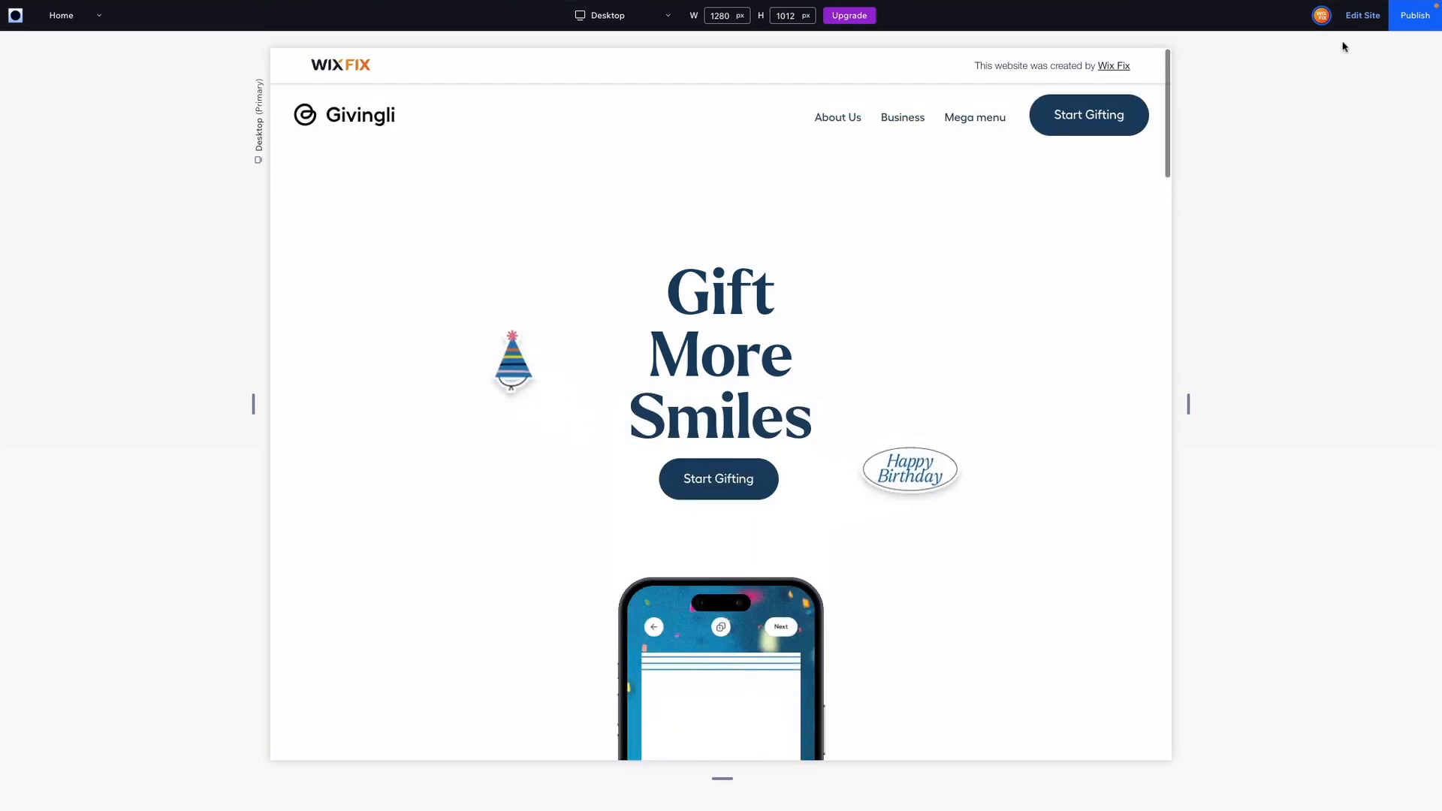
{"action": "left_click", "coordinate": [1356, 16]}
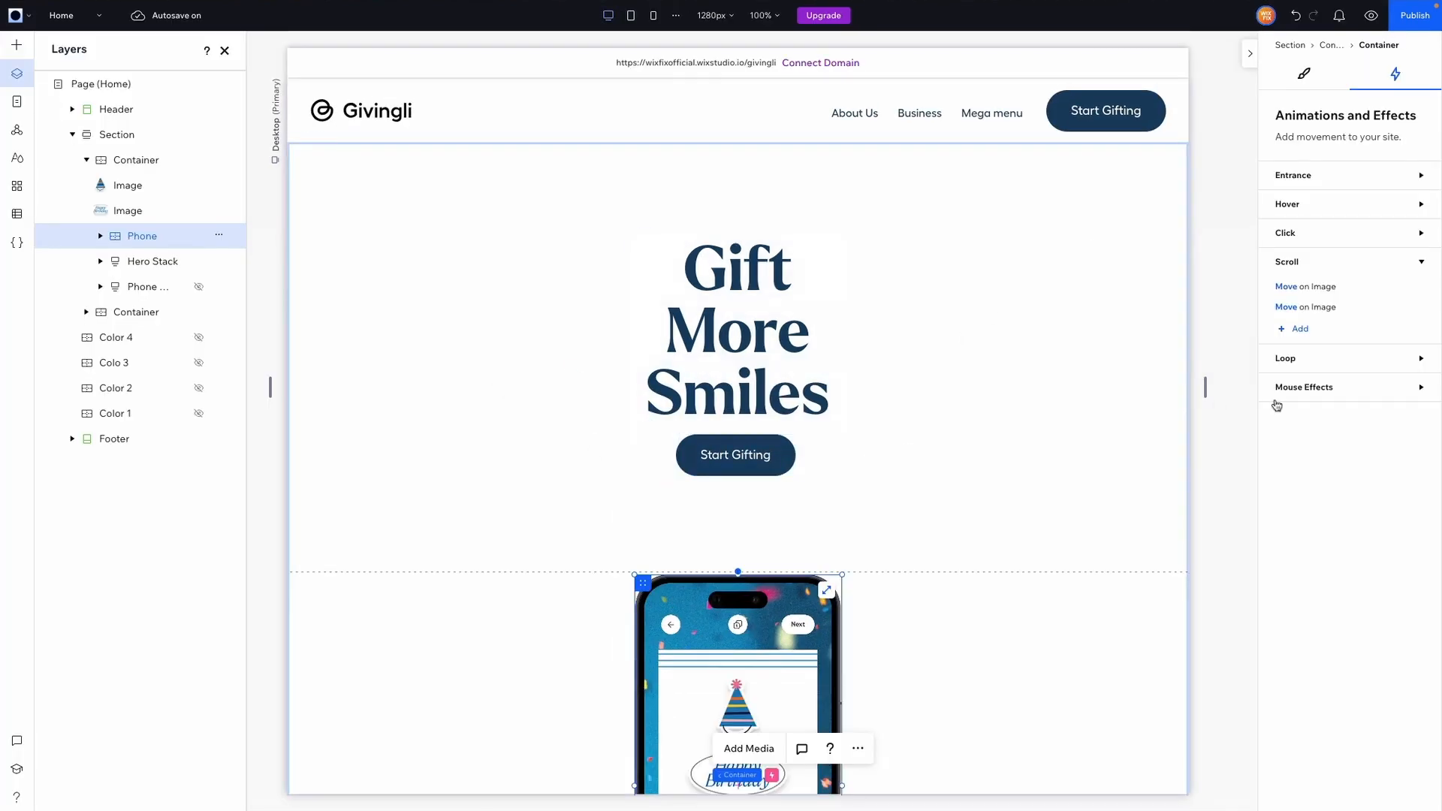
- Using the hat's Move settings as reference, align the Happy Birthday effect's animation start and set its distance to 65 vw
{"action": "left_click", "coordinate": [1310, 290]}
{"action": "left_click", "coordinate": [1320, 785]}
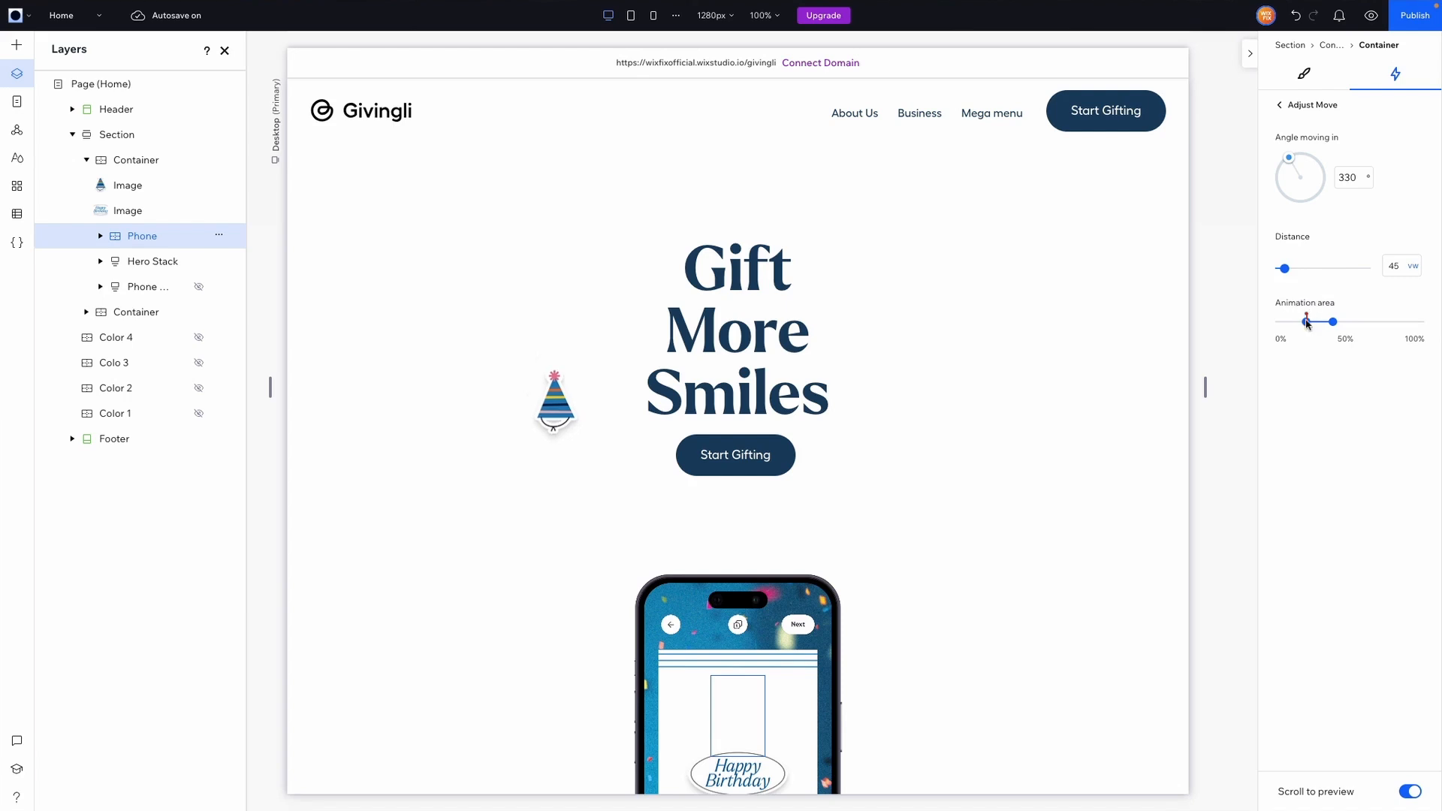
{"action": "scroll", "coordinate": [736, 601], "scroll_direction": "down", "scroll_amount": 2}
{"action": "left_click", "coordinate": [701, 654]}
{"action": "left_click", "coordinate": [1305, 285]}
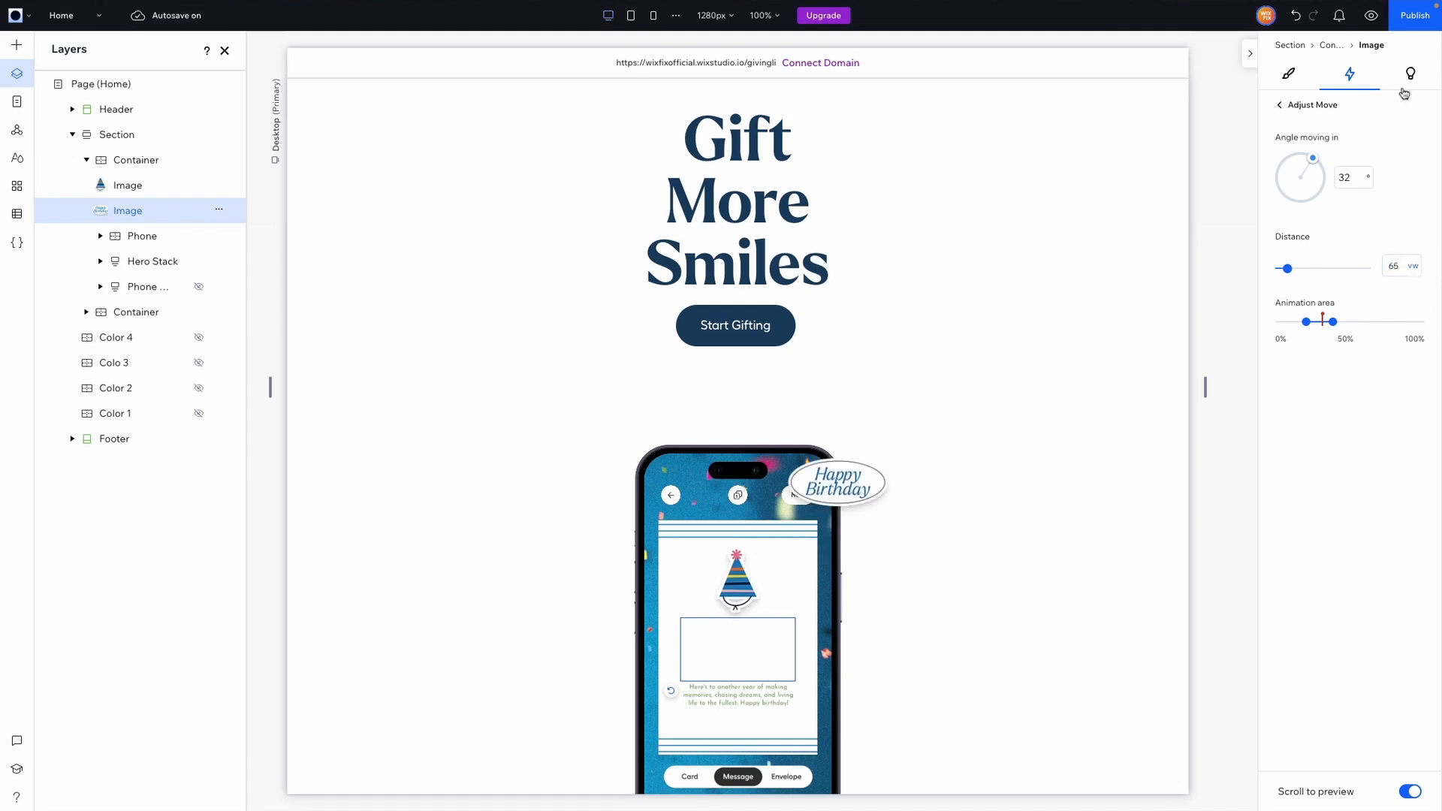
{"action": "scroll", "coordinate": [980, 281], "scroll_direction": "up", "scroll_amount": 2}
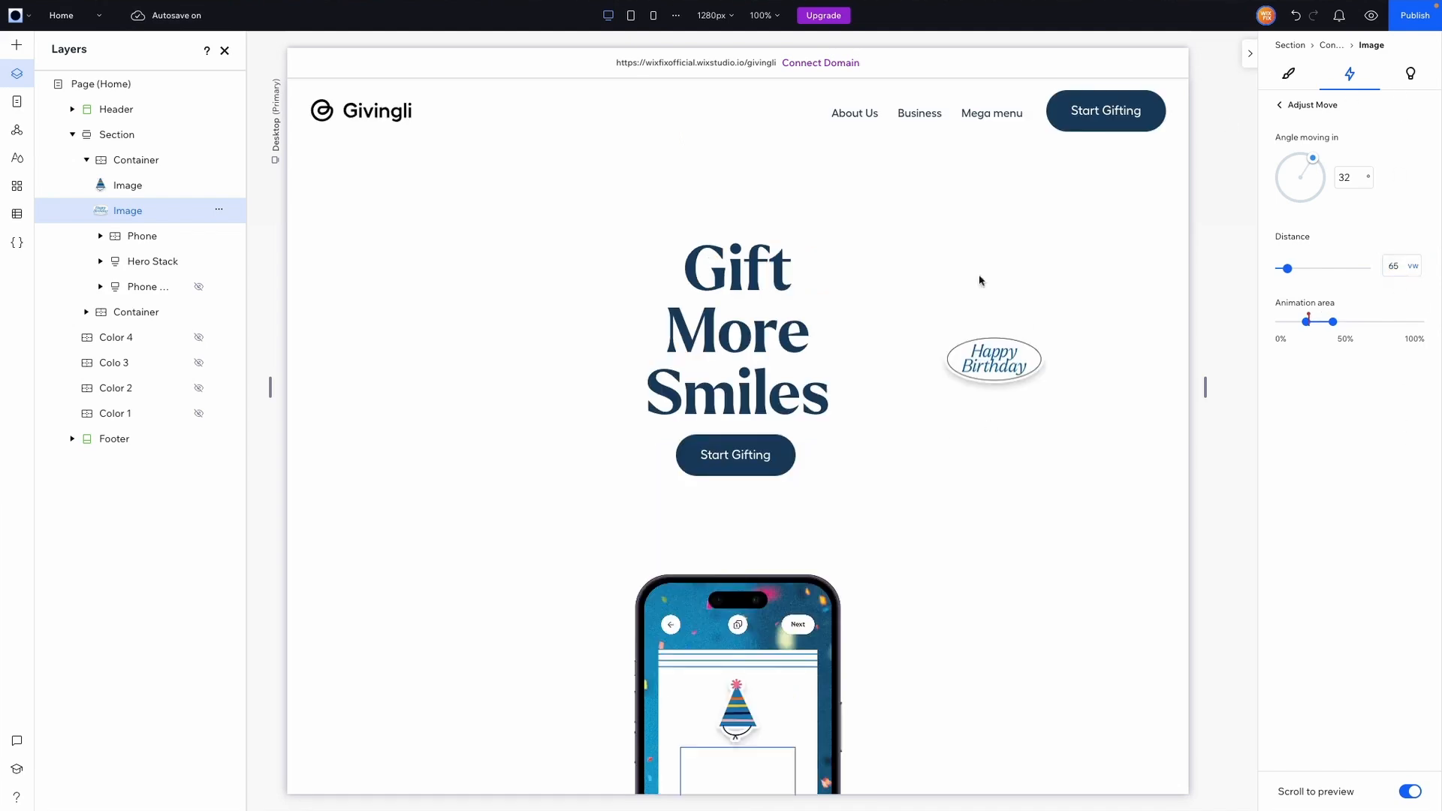
- Check in the site preview how the Happy Birthday sticker lands and stays in the phone on scroll, and resume editing
{"action": "left_click", "coordinate": [1370, 18]}
{"action": "scroll", "coordinate": [1050, 293], "scroll_direction": "down", "scroll_amount": 3}
{"action": "scroll", "coordinate": [1049, 295], "scroll_direction": "down", "scroll_amount": 2}
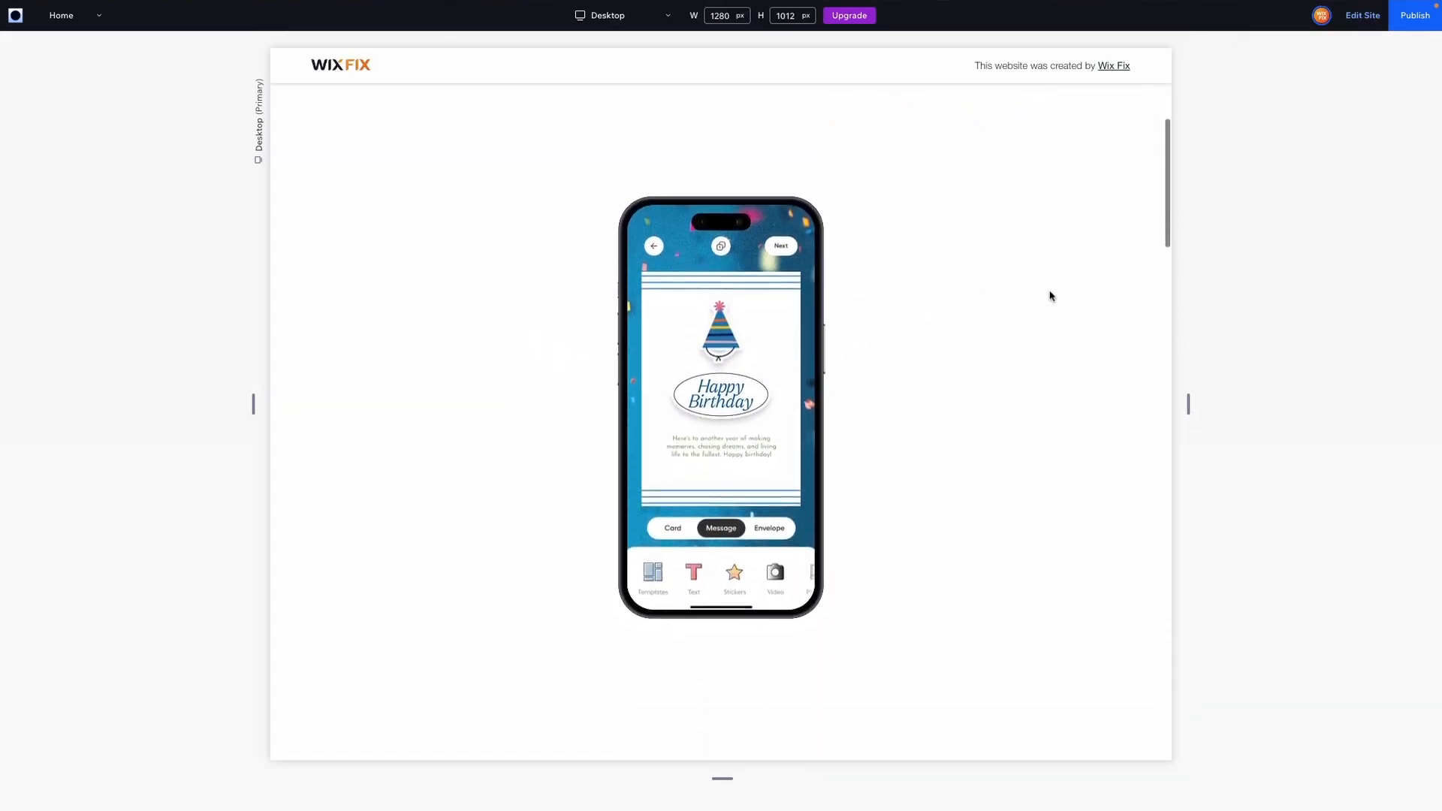
{"action": "scroll", "coordinate": [1051, 296], "scroll_direction": "down", "scroll_amount": 1}
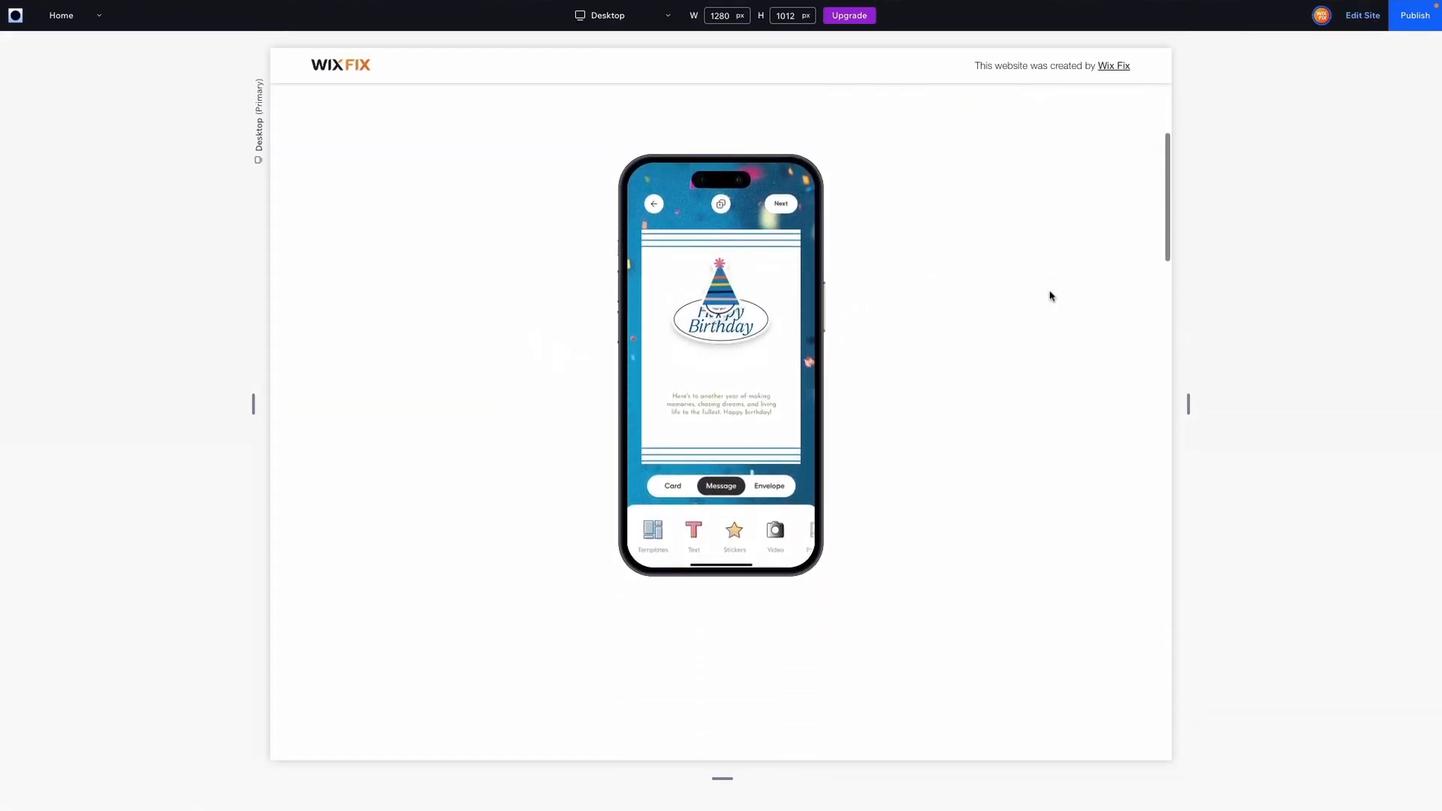
{"action": "scroll", "coordinate": [1051, 294], "scroll_direction": "up", "scroll_amount": 1}
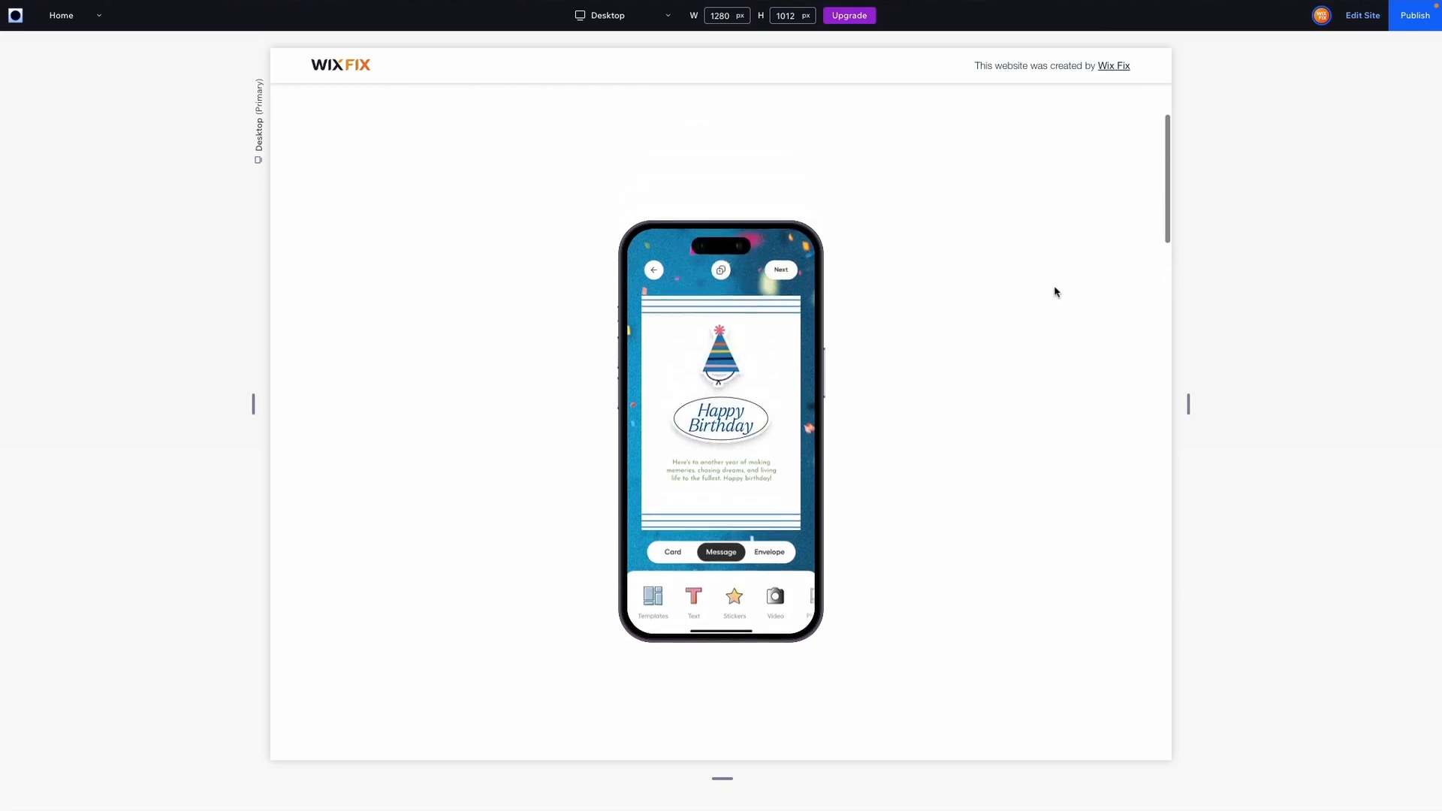
{"action": "left_click", "coordinate": [1363, 18]}
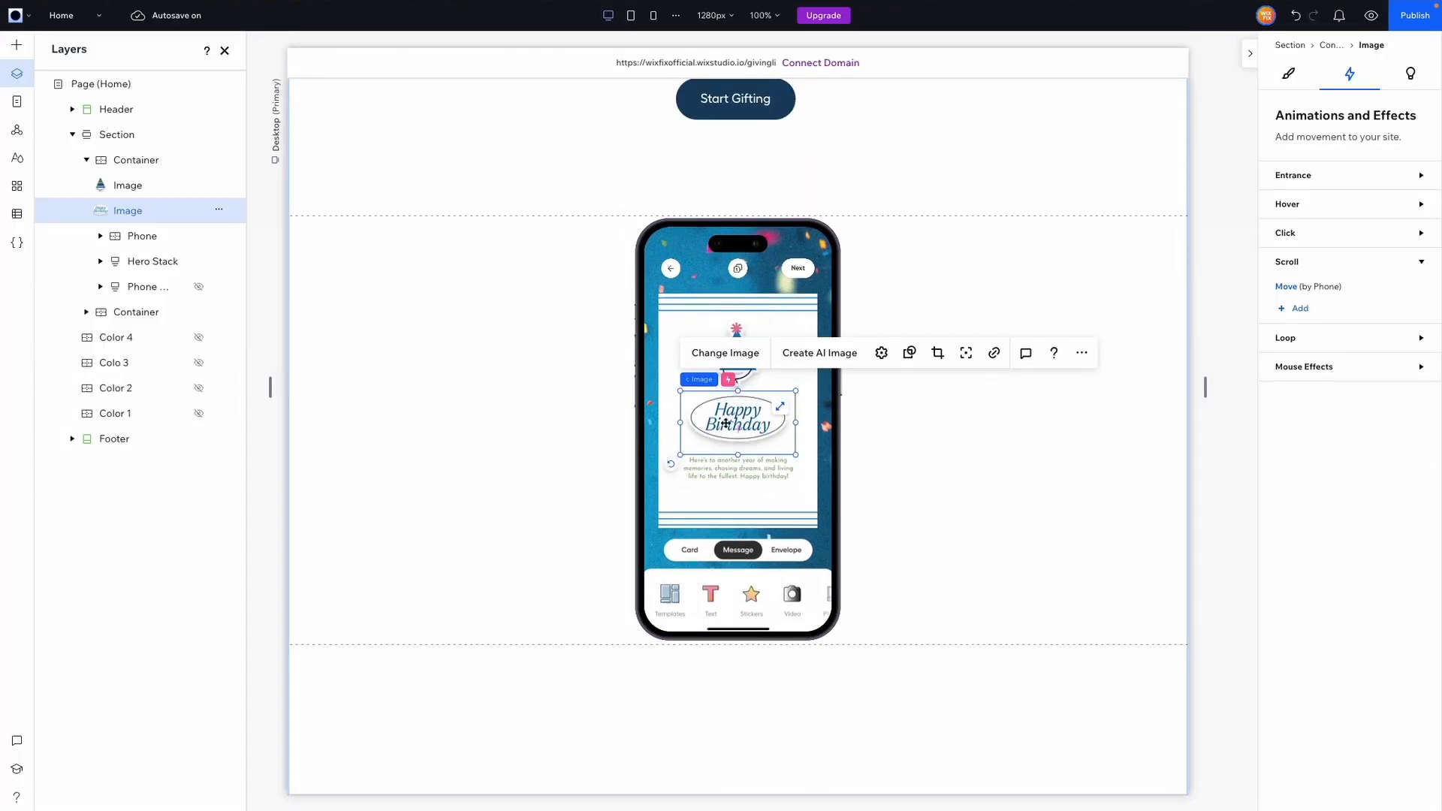
- Open the position type options in the Happy Birthday image's design settings
{"action": "left_click", "coordinate": [1288, 76]}
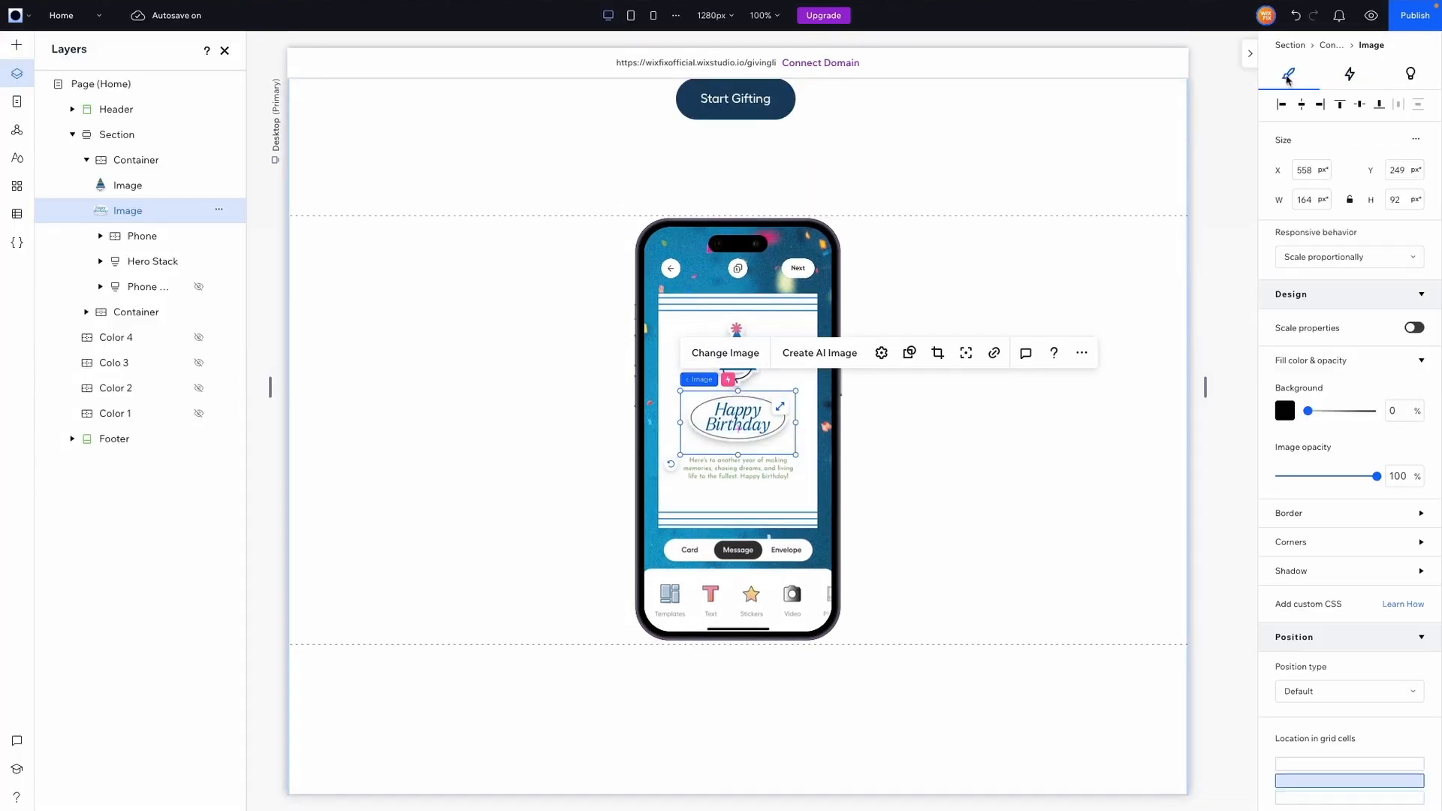
{"action": "scroll", "coordinate": [1320, 406], "scroll_direction": "down", "scroll_amount": 4}
{"action": "left_click", "coordinate": [1327, 407]}
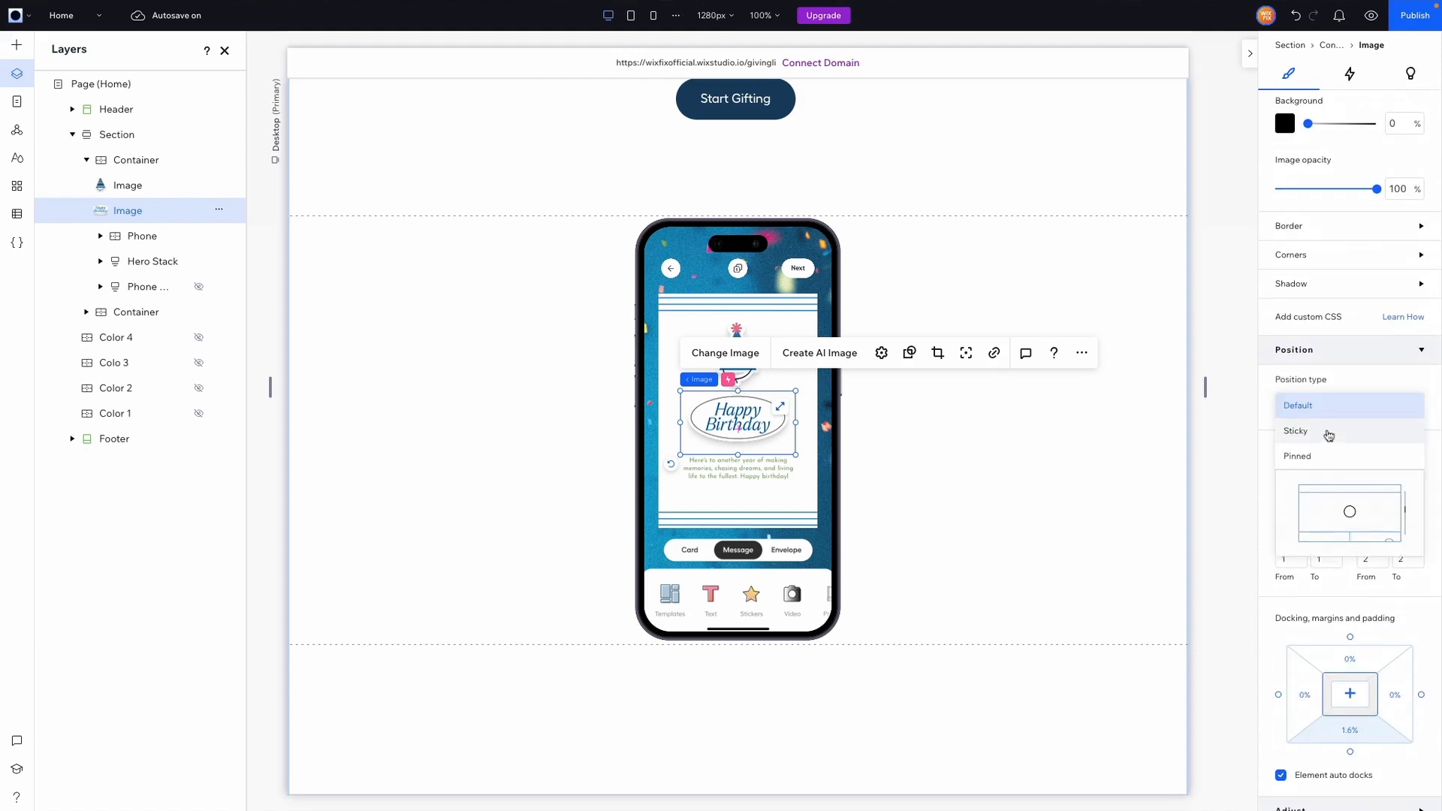
- Make the Happy Birthday image sticky to the top with a 30% offset and preview how it scrolls
{"action": "left_click", "coordinate": [1326, 432]}
{"action": "left_click", "coordinate": [737, 324]}
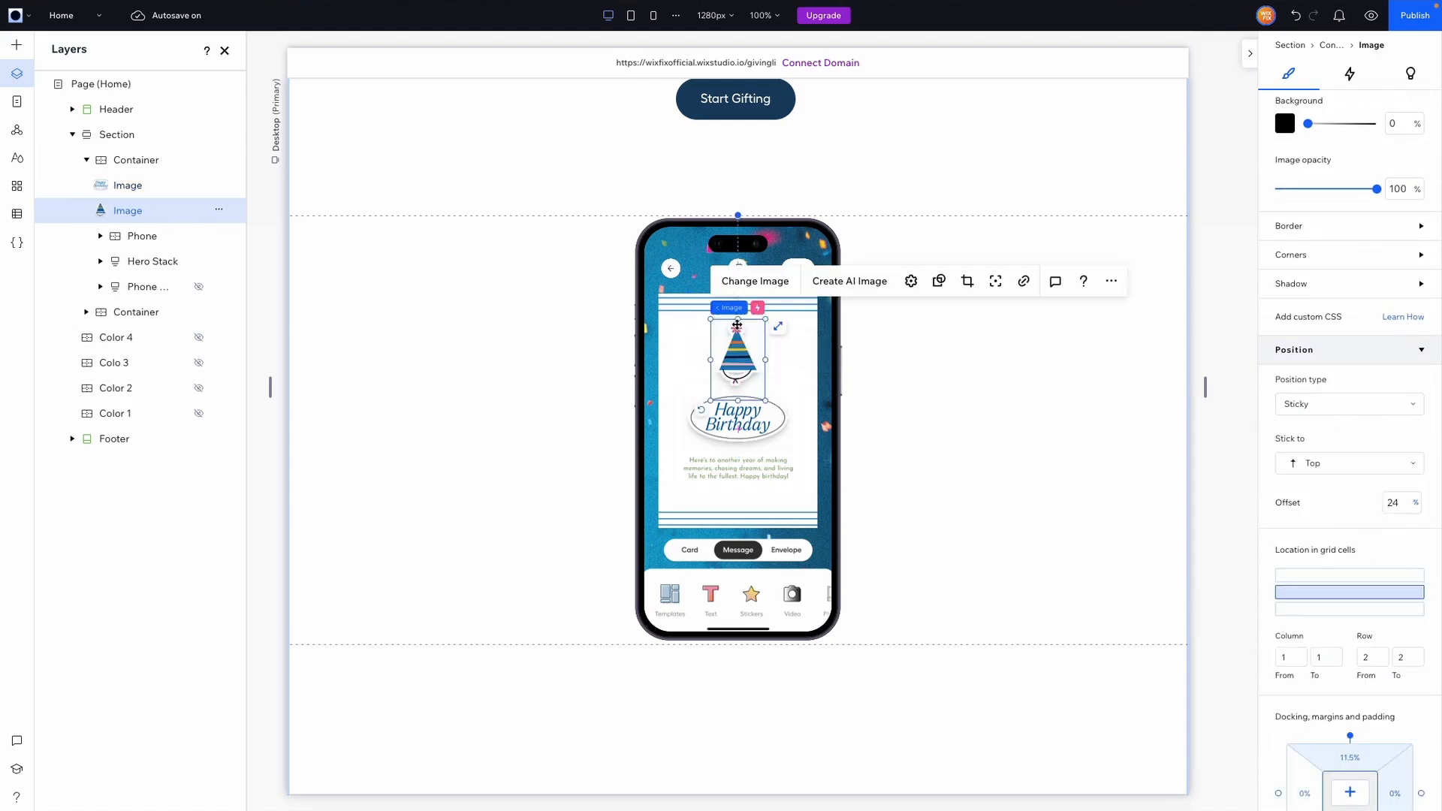
{"action": "left_click", "coordinate": [1400, 503]}
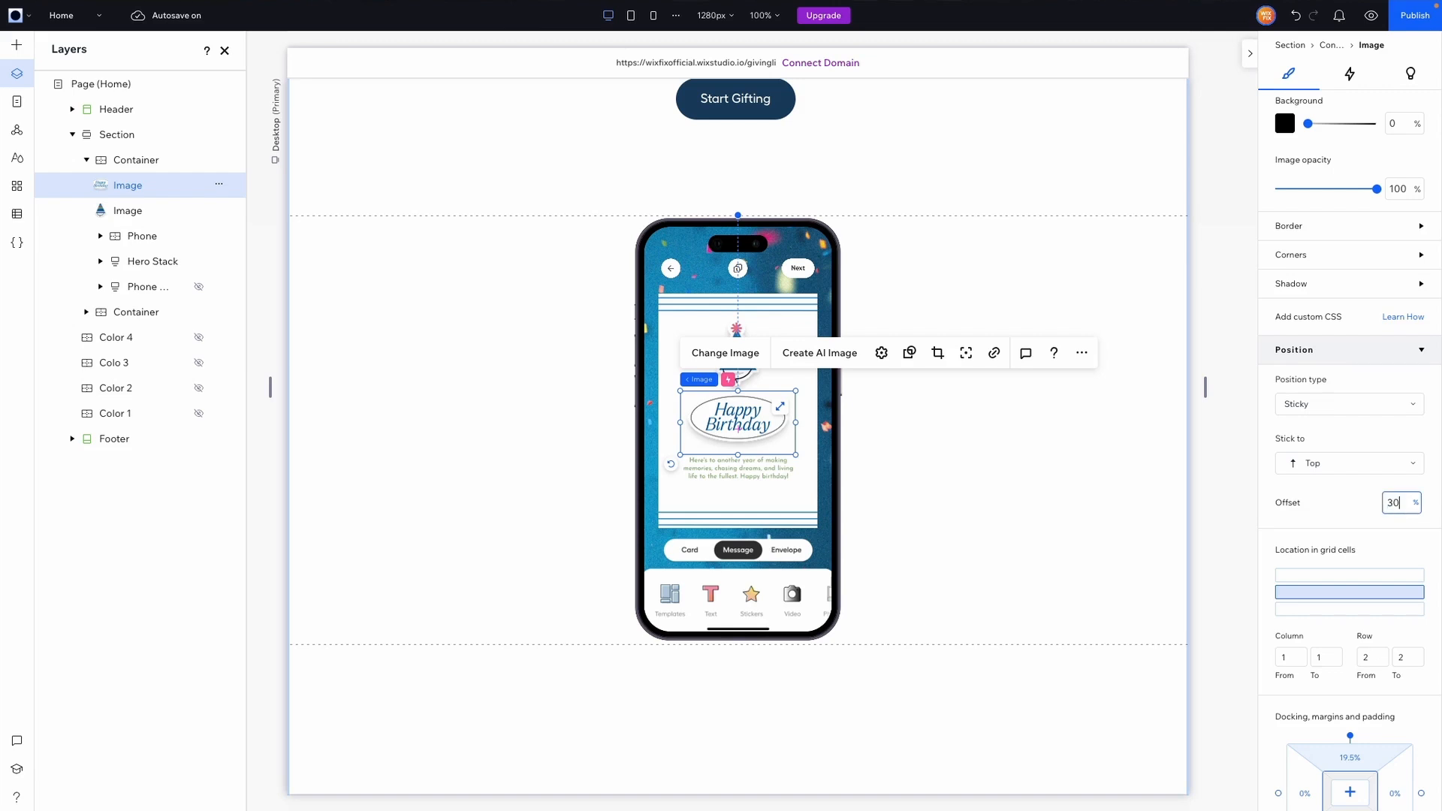
{"action": "left_click", "coordinate": [1371, 15]}
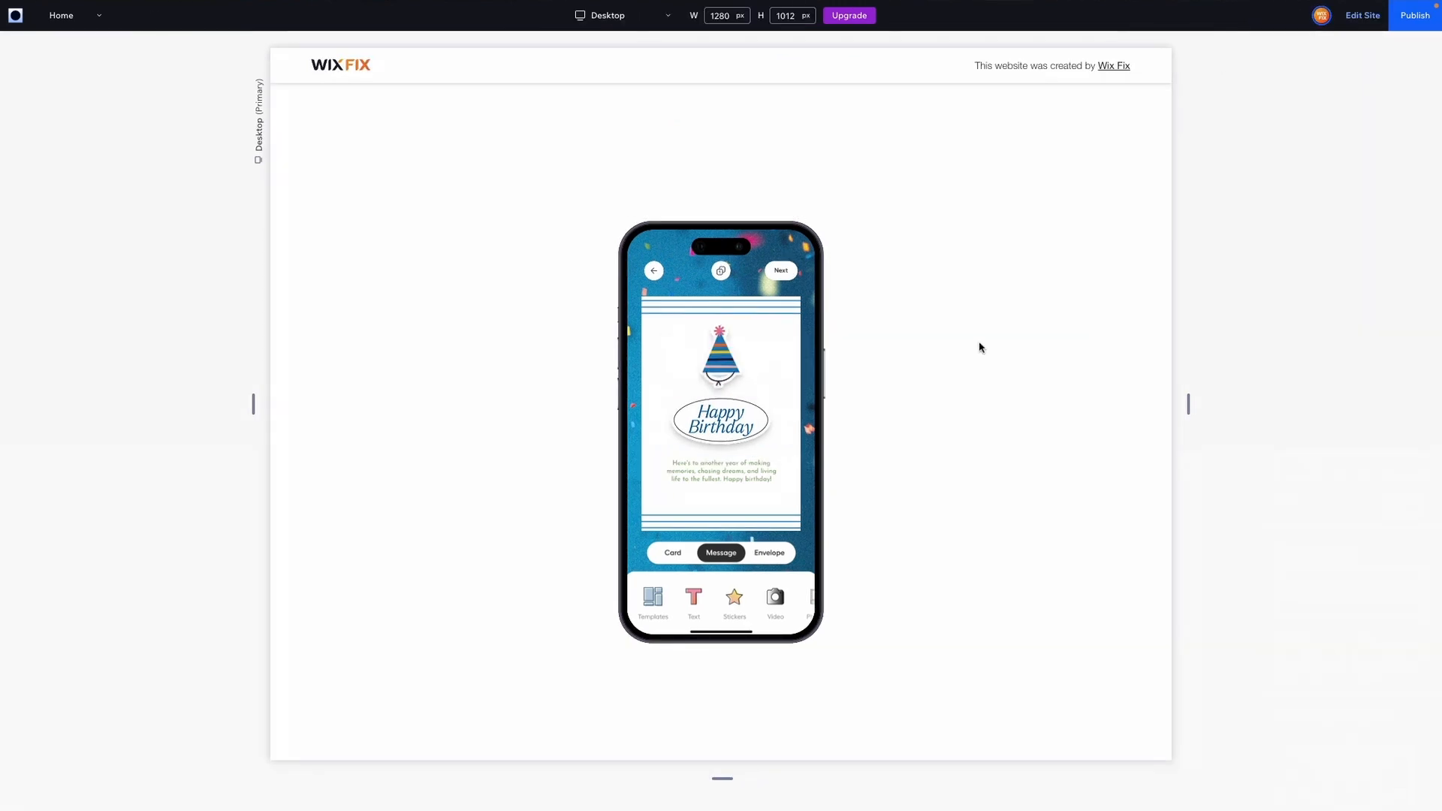
{"action": "scroll", "coordinate": [980, 347], "scroll_direction": "down", "scroll_amount": 5}
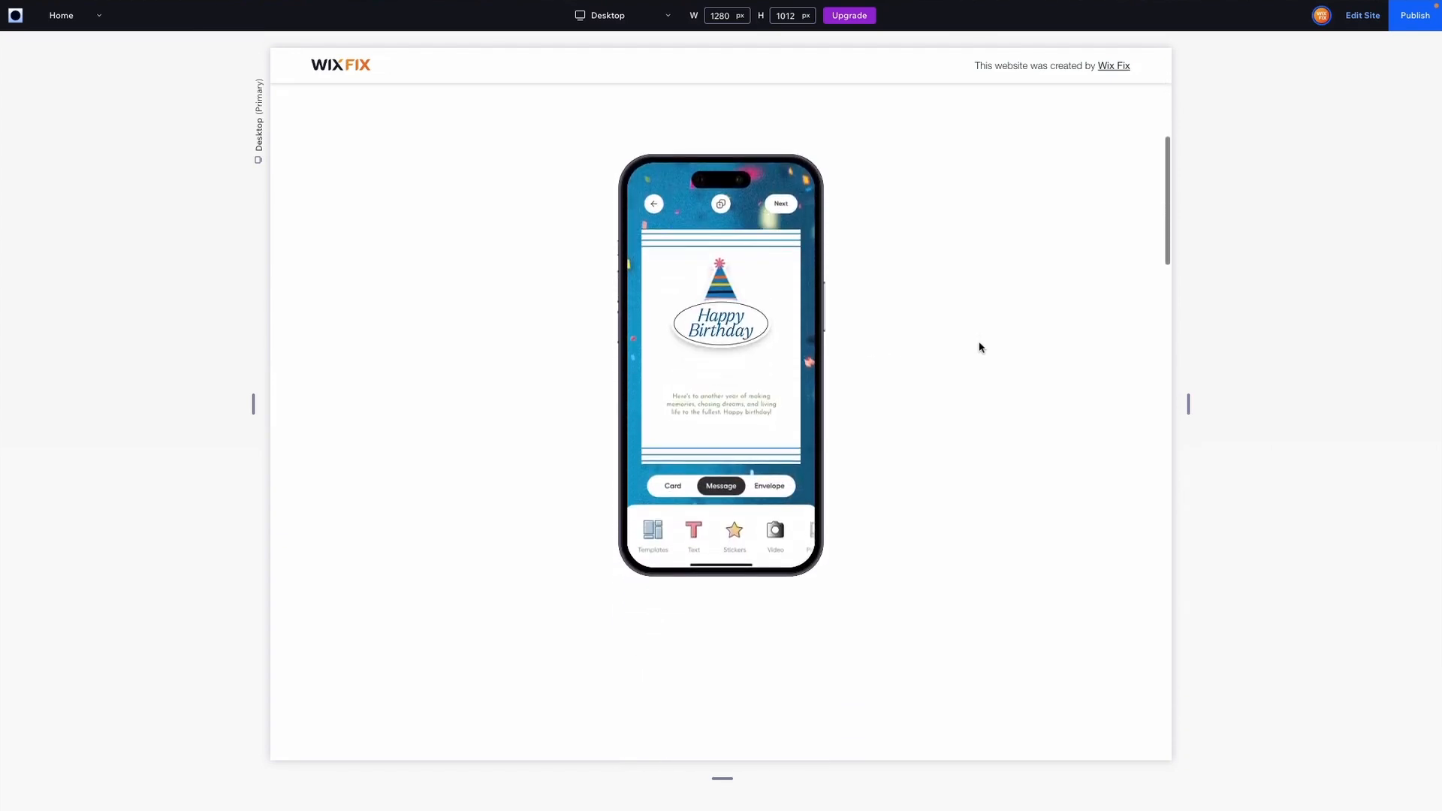
{"action": "scroll", "coordinate": [980, 347], "scroll_direction": "up", "scroll_amount": 1}
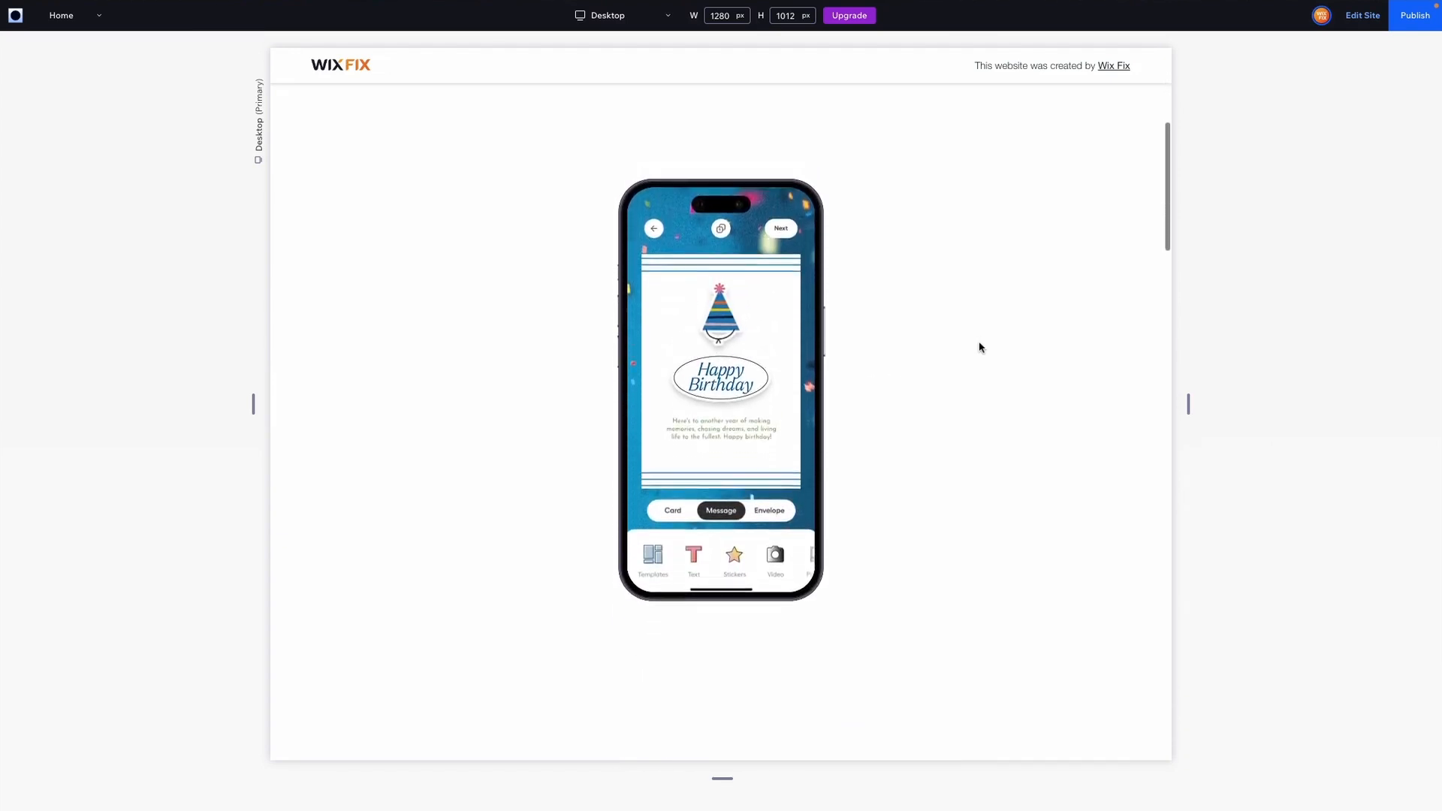
{"action": "scroll", "coordinate": [981, 347], "scroll_direction": "down", "scroll_amount": 1}
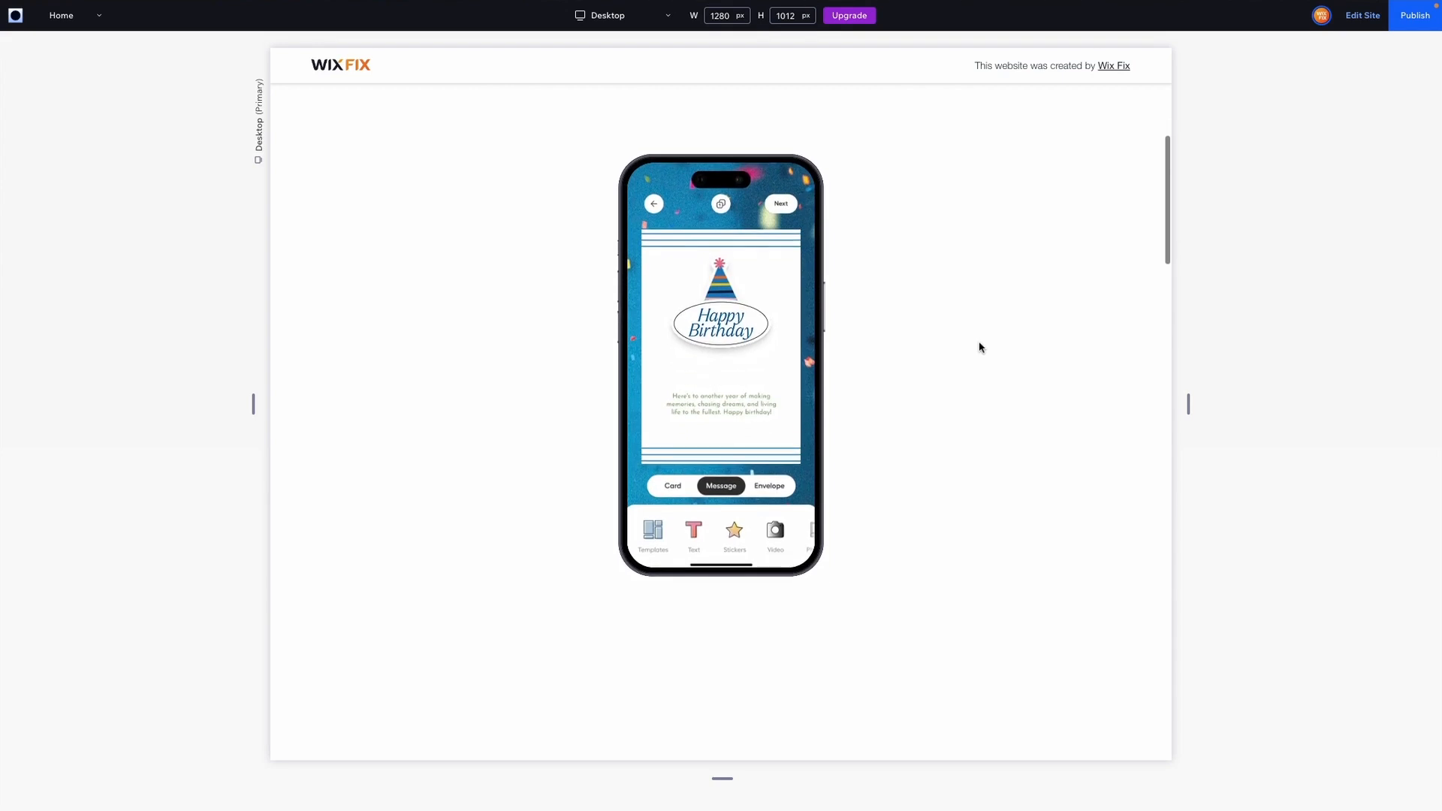
{"action": "scroll", "coordinate": [1149, 218], "scroll_direction": "up", "scroll_amount": 1}
- Set the Happy Birthday image's sticky offset to 34%
{"action": "left_click", "coordinate": [1361, 17]}
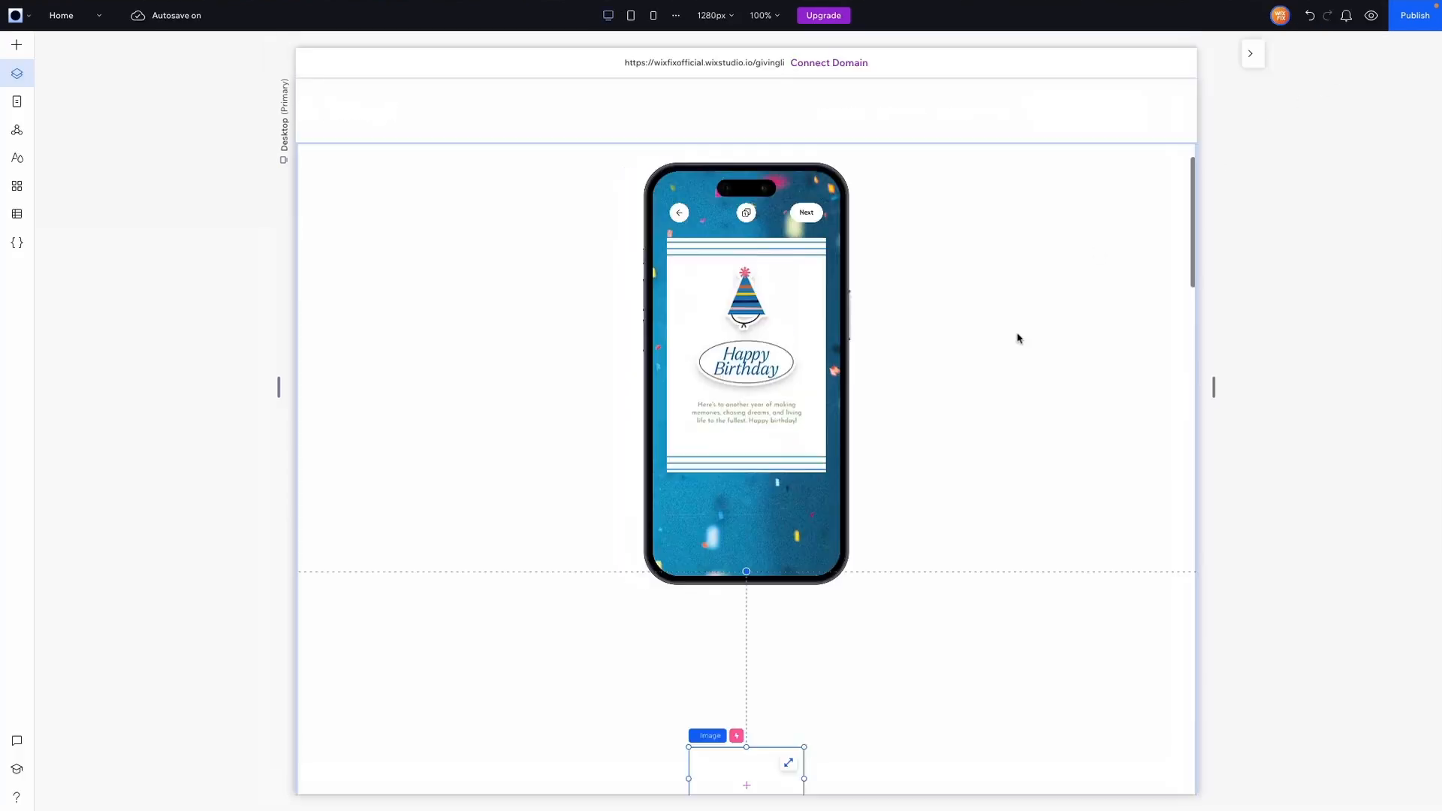
{"action": "scroll", "coordinate": [1359, 566], "scroll_direction": "down", "scroll_amount": 4}
{"action": "double_click", "coordinate": [1402, 500]}
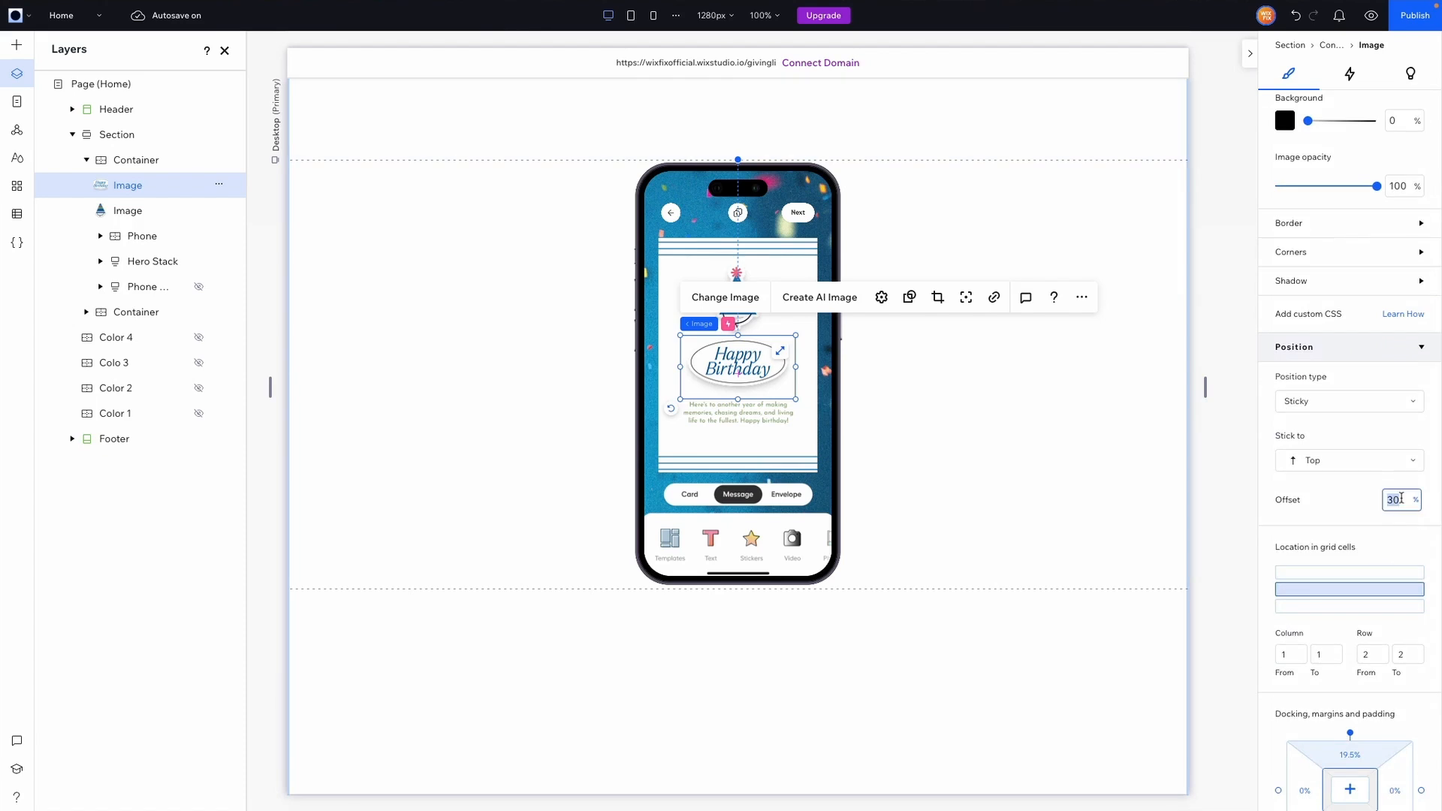
- Preview the page and examine how the party hat and Happy Birthday stickers scroll relative to the phone
{"action": "left_click", "coordinate": [1372, 15]}
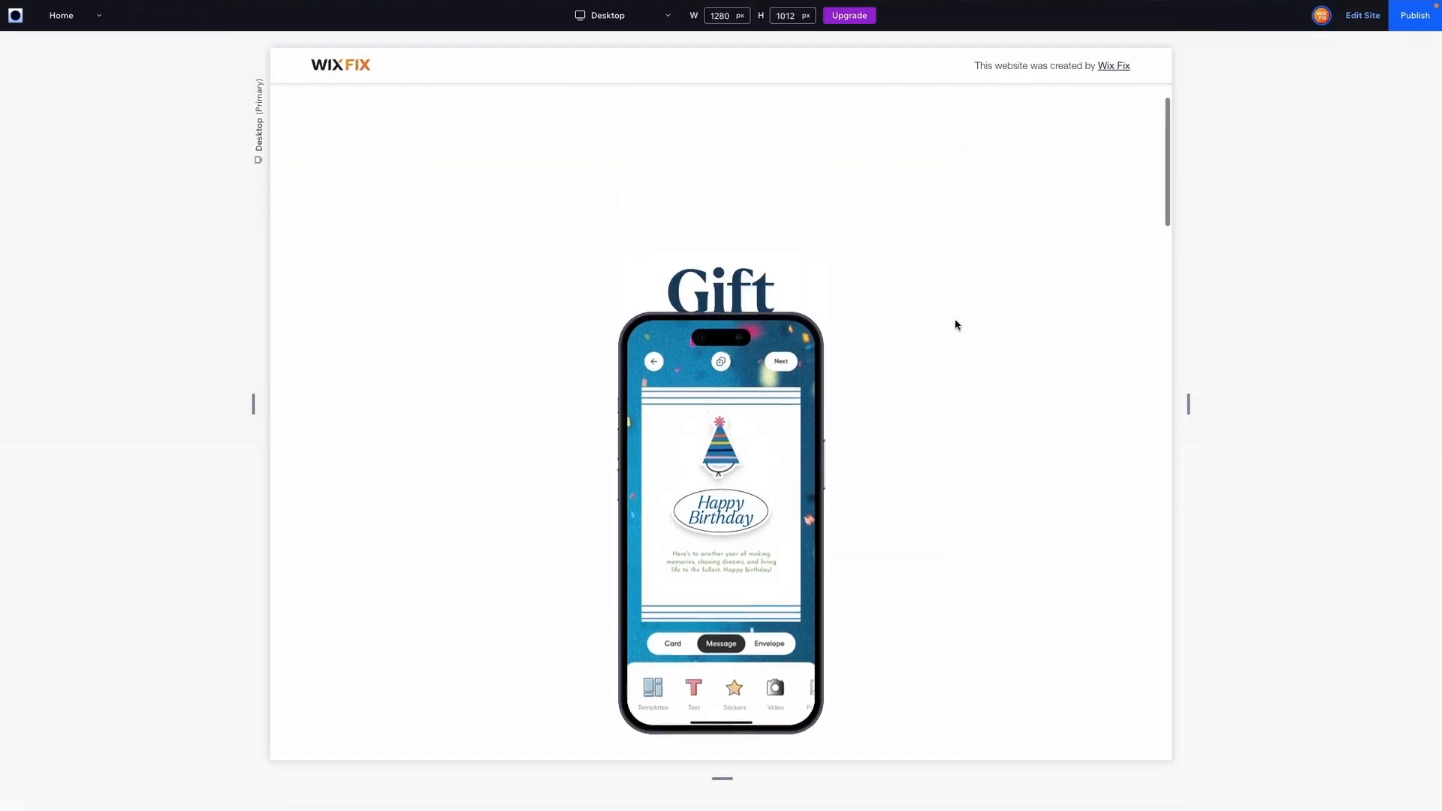
{"action": "scroll", "coordinate": [956, 325], "scroll_direction": "down", "scroll_amount": 1}
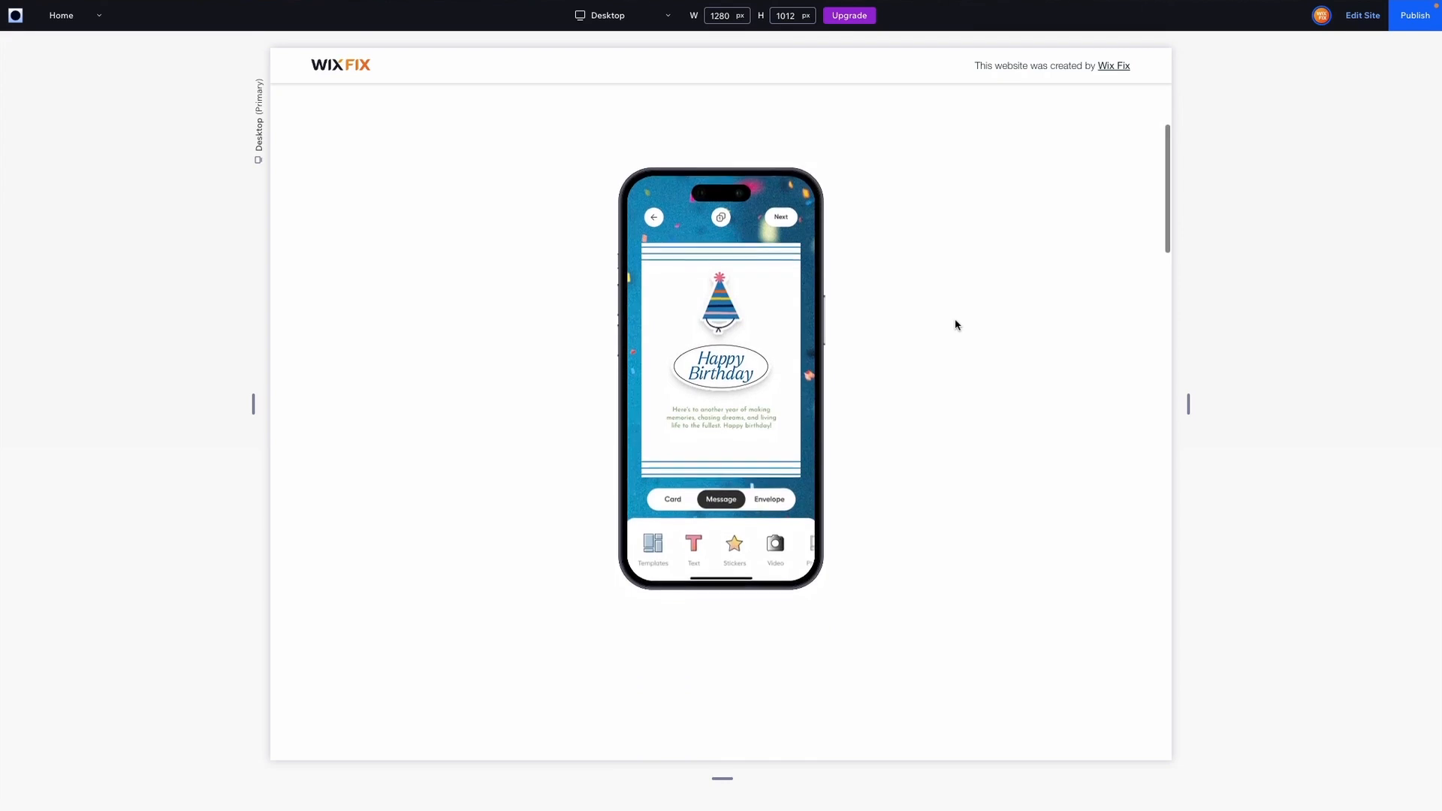
{"action": "scroll", "coordinate": [956, 325], "scroll_direction": "down", "scroll_amount": 3}
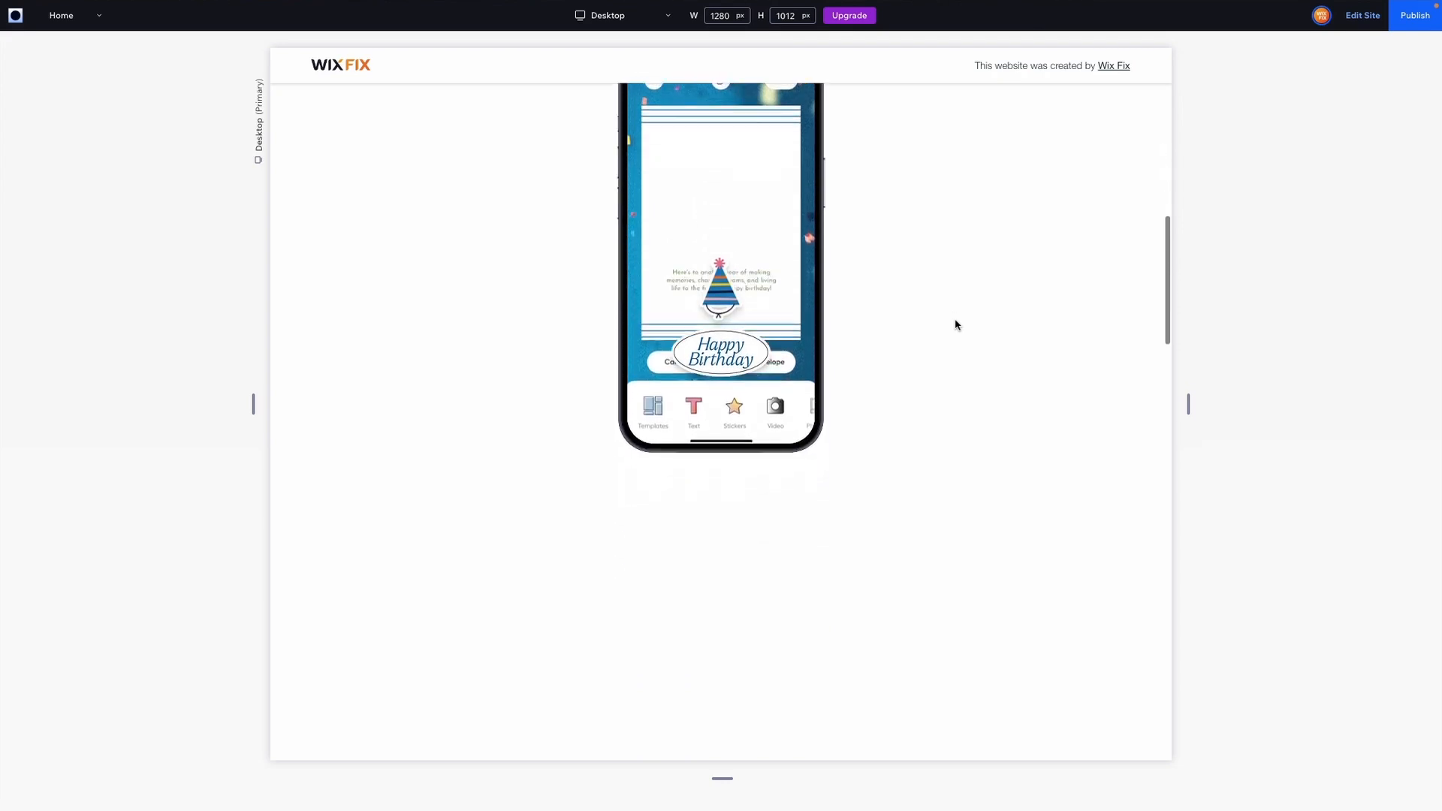
{"action": "scroll", "coordinate": [956, 325], "scroll_direction": "up", "scroll_amount": 3}
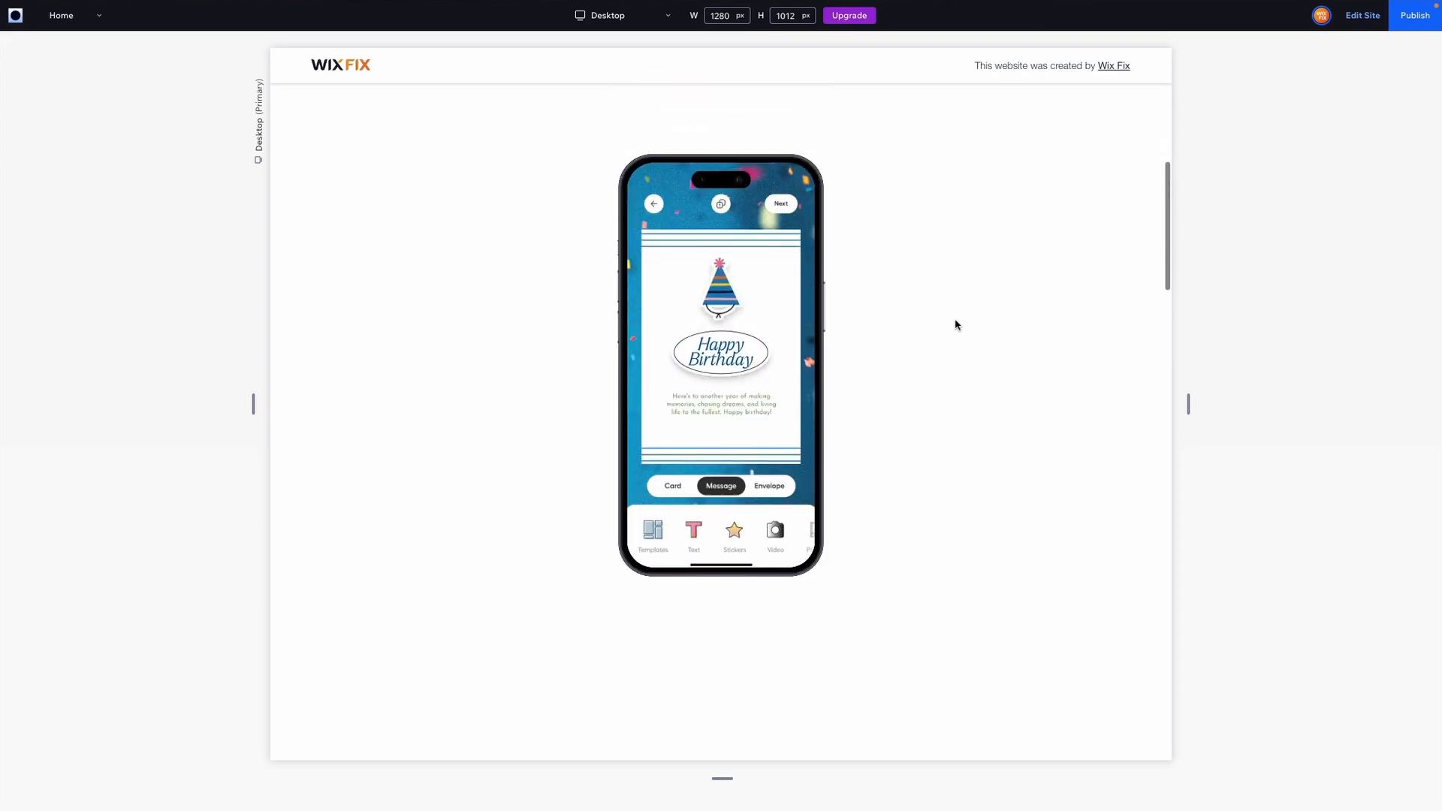
{"action": "scroll", "coordinate": [956, 324], "scroll_direction": "down", "scroll_amount": 3}
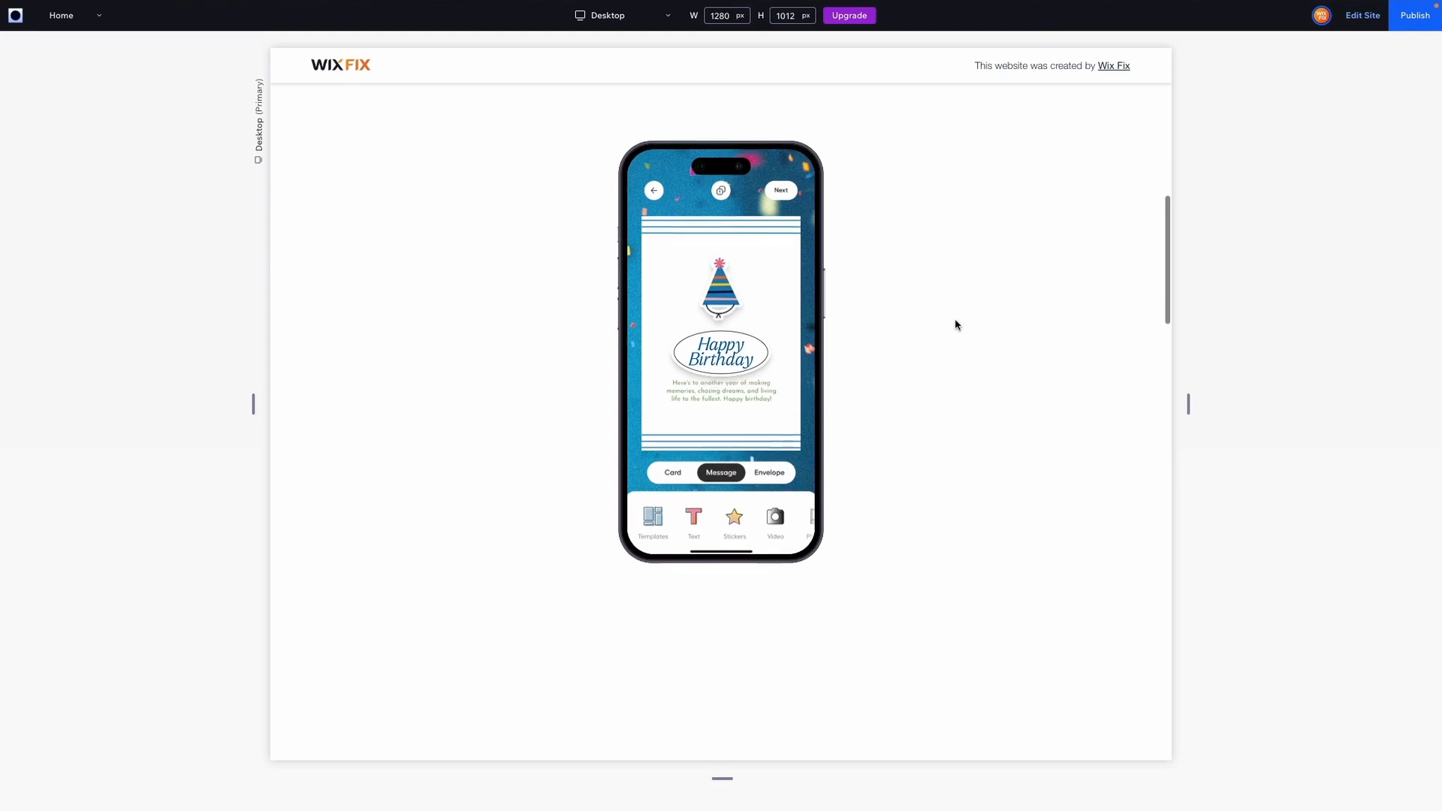
{"action": "scroll", "coordinate": [956, 324], "scroll_direction": "down", "scroll_amount": 3}
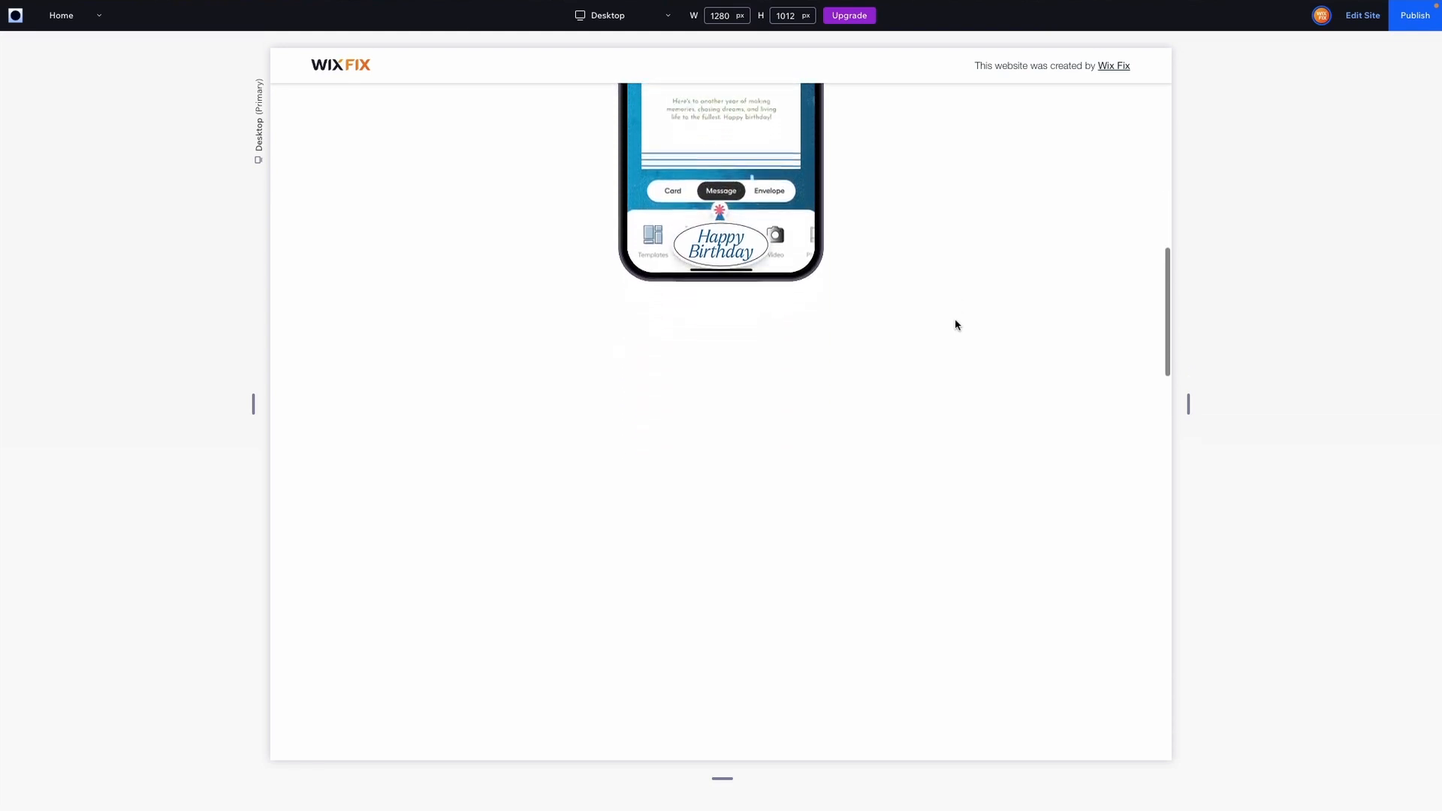
{"action": "scroll", "coordinate": [956, 324], "scroll_direction": "up", "scroll_amount": 4}
{"action": "scroll", "coordinate": [956, 325], "scroll_direction": "up", "scroll_amount": 2}
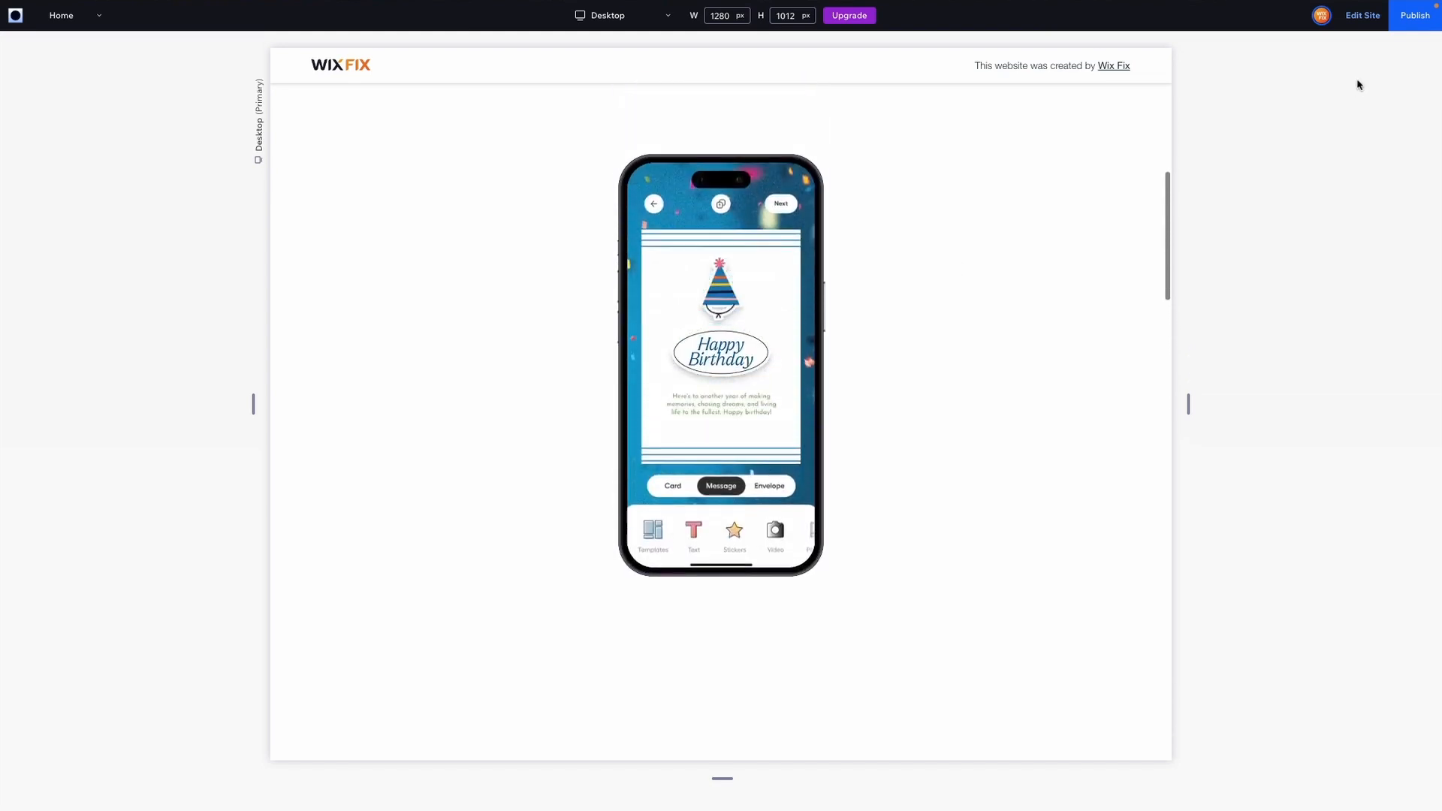
- Give the party hat image a 27.1% bottom margin while docked to the top, and preview its scrolling
{"action": "left_click", "coordinate": [1361, 16]}
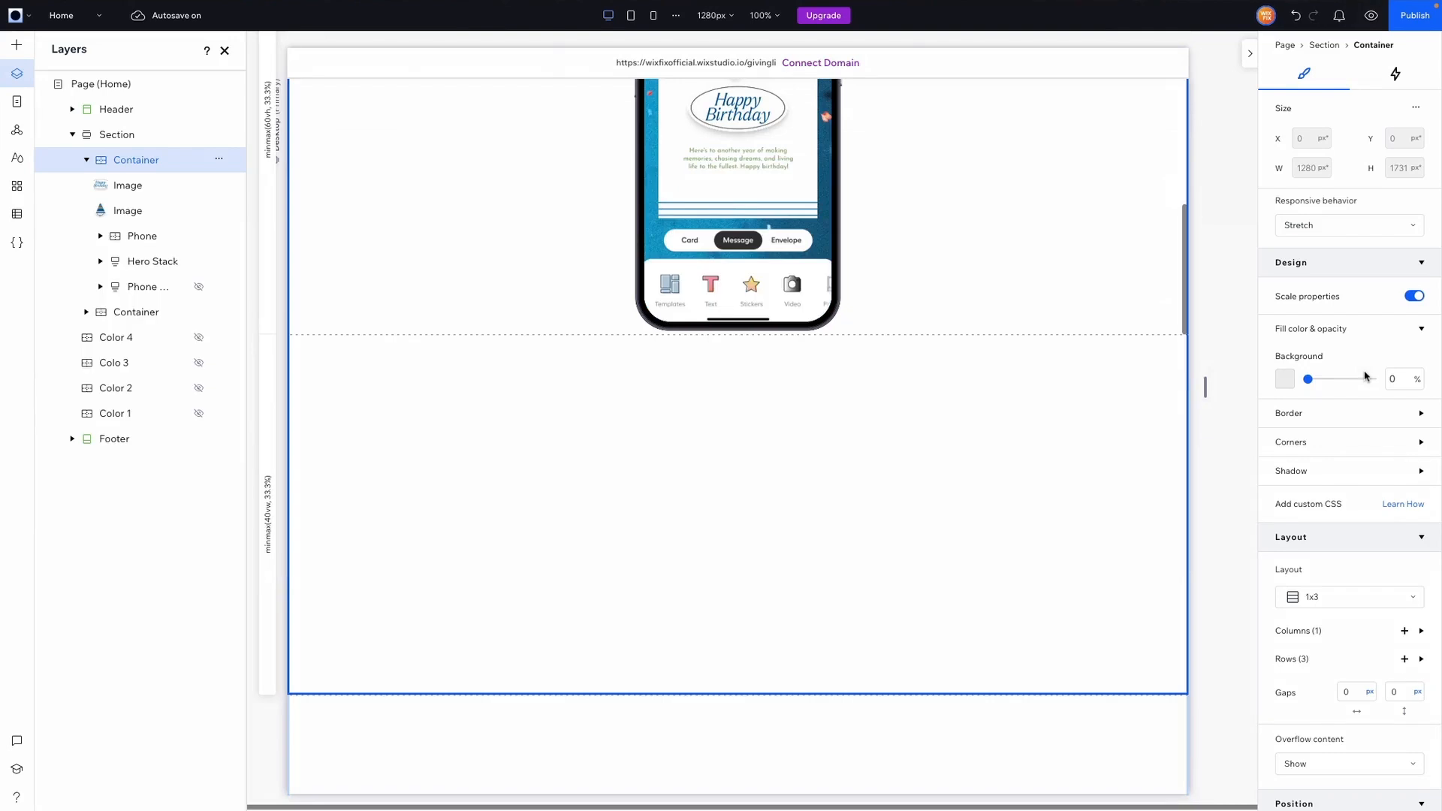
{"action": "left_click", "coordinate": [736, 269]}
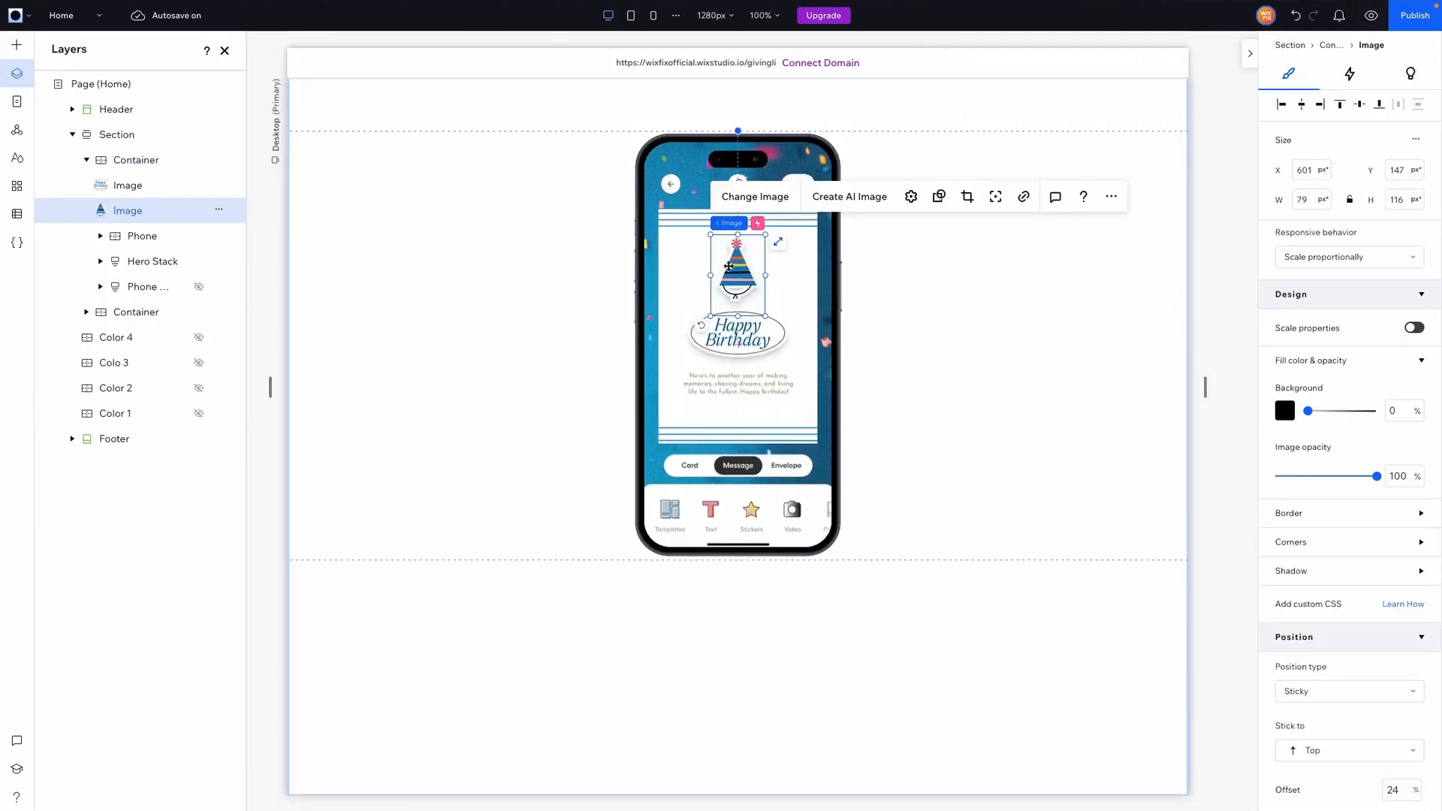
{"action": "scroll", "coordinate": [1353, 676], "scroll_direction": "down", "scroll_amount": 5}
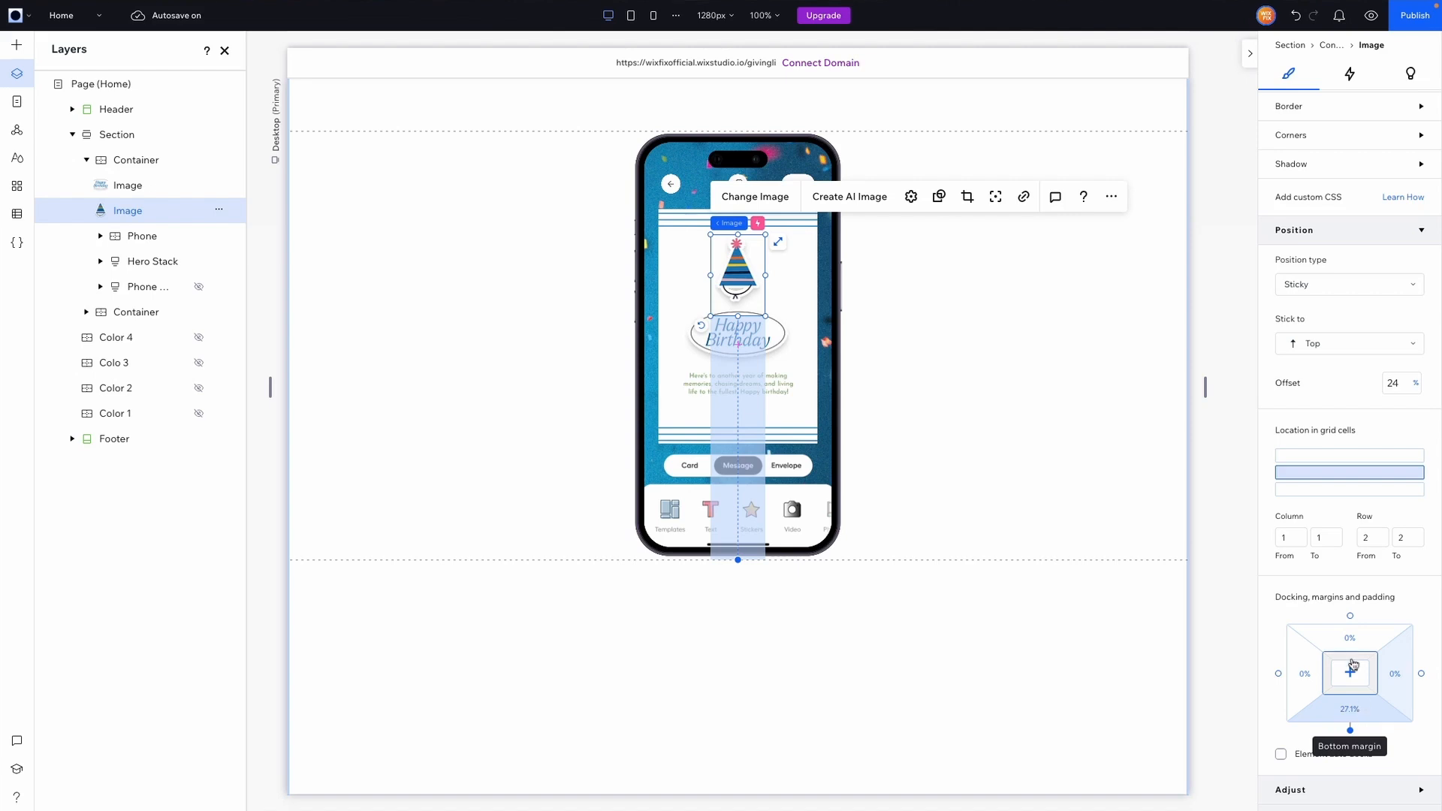
{"action": "left_click", "coordinate": [1350, 616]}
{"action": "left_click", "coordinate": [1350, 670]}
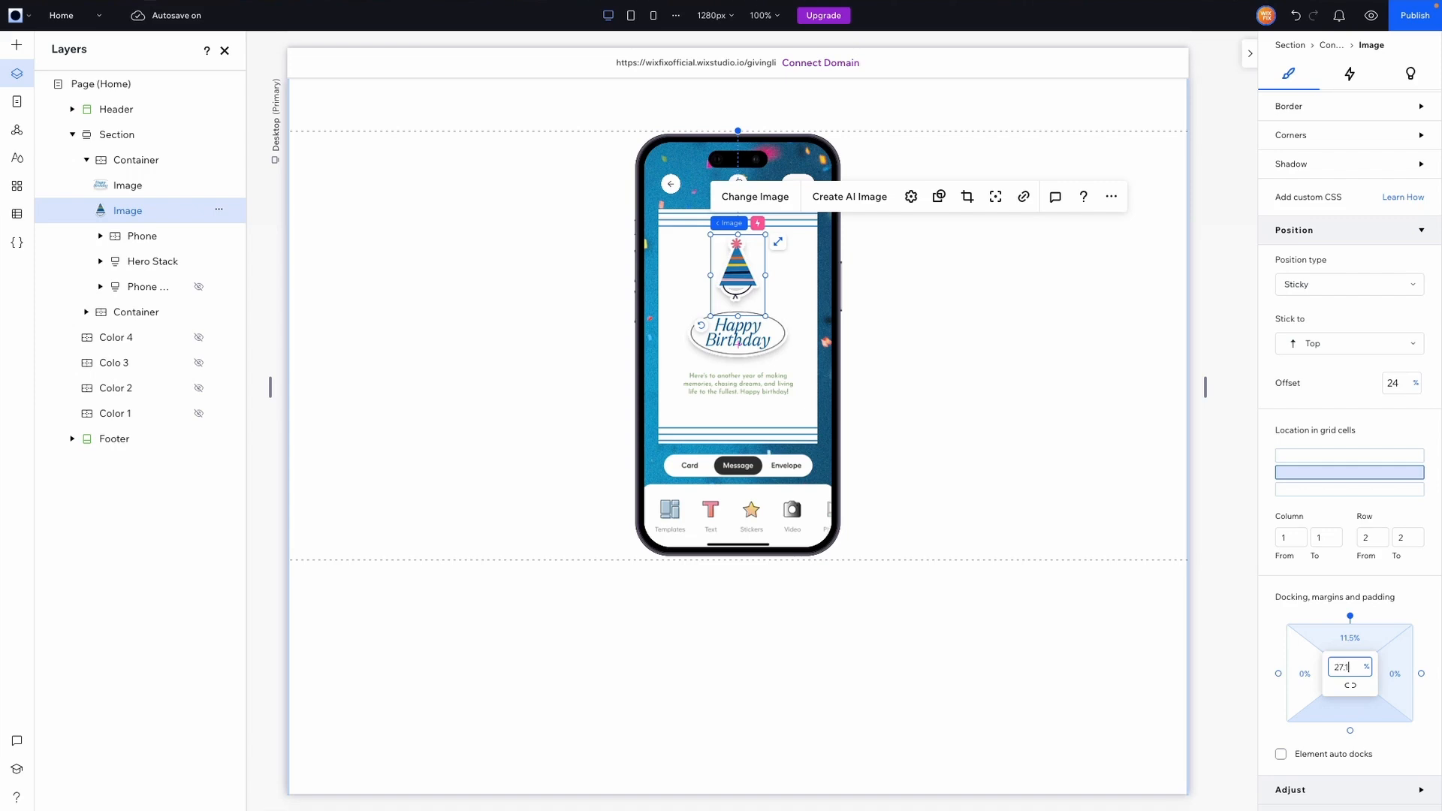
{"action": "scroll", "coordinate": [1136, 531], "scroll_direction": "up", "scroll_amount": 3}
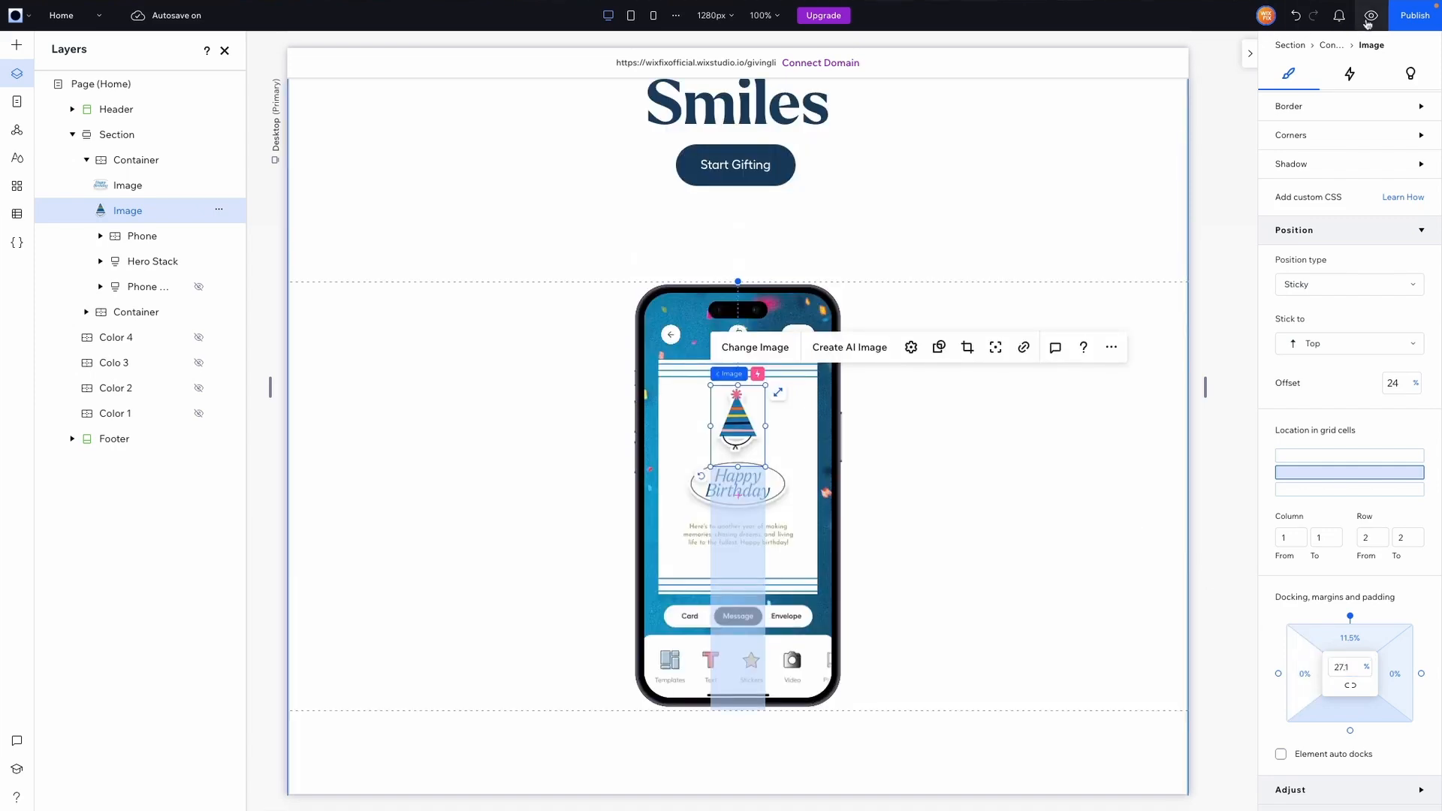
{"action": "key", "text": "ctrl+shift+p"}
{"action": "scroll", "coordinate": [969, 369], "scroll_direction": "down", "scroll_amount": 2}
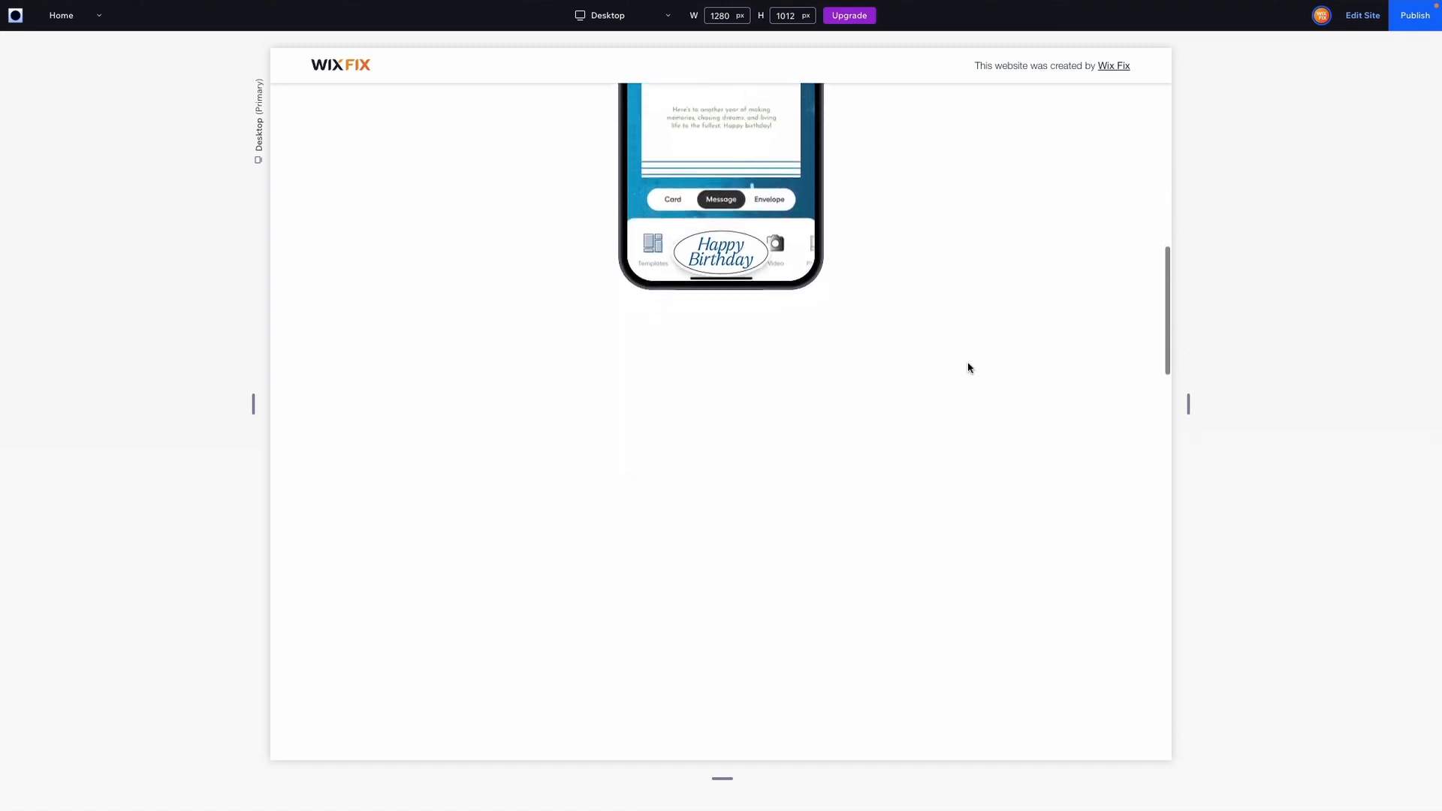
- Give the Happy Birthday image a 21% bottom margin while docked to the top, and preview the page's scrolling
{"action": "left_click", "coordinate": [1363, 16]}
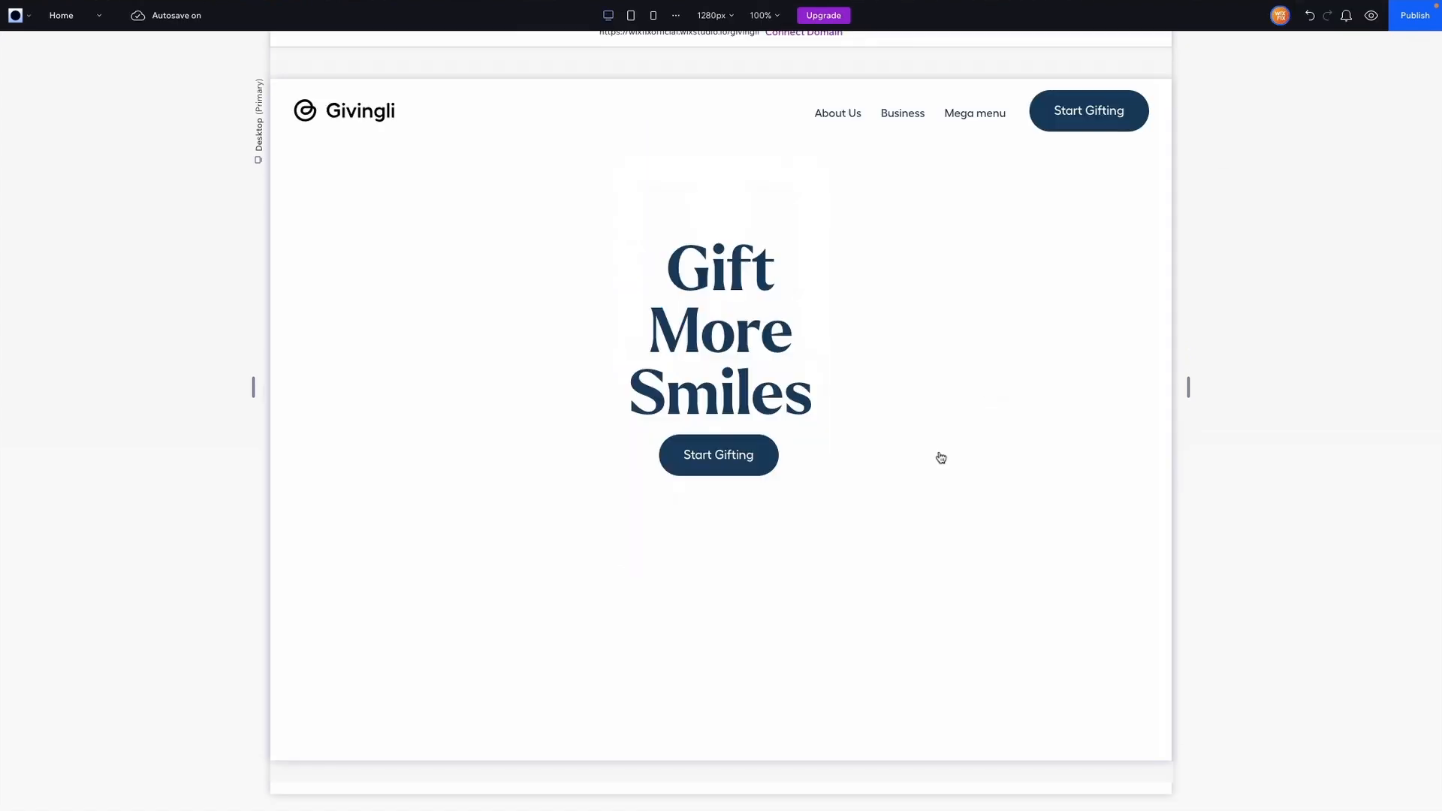
{"action": "scroll", "coordinate": [766, 411], "scroll_direction": "up", "scroll_amount": 5}
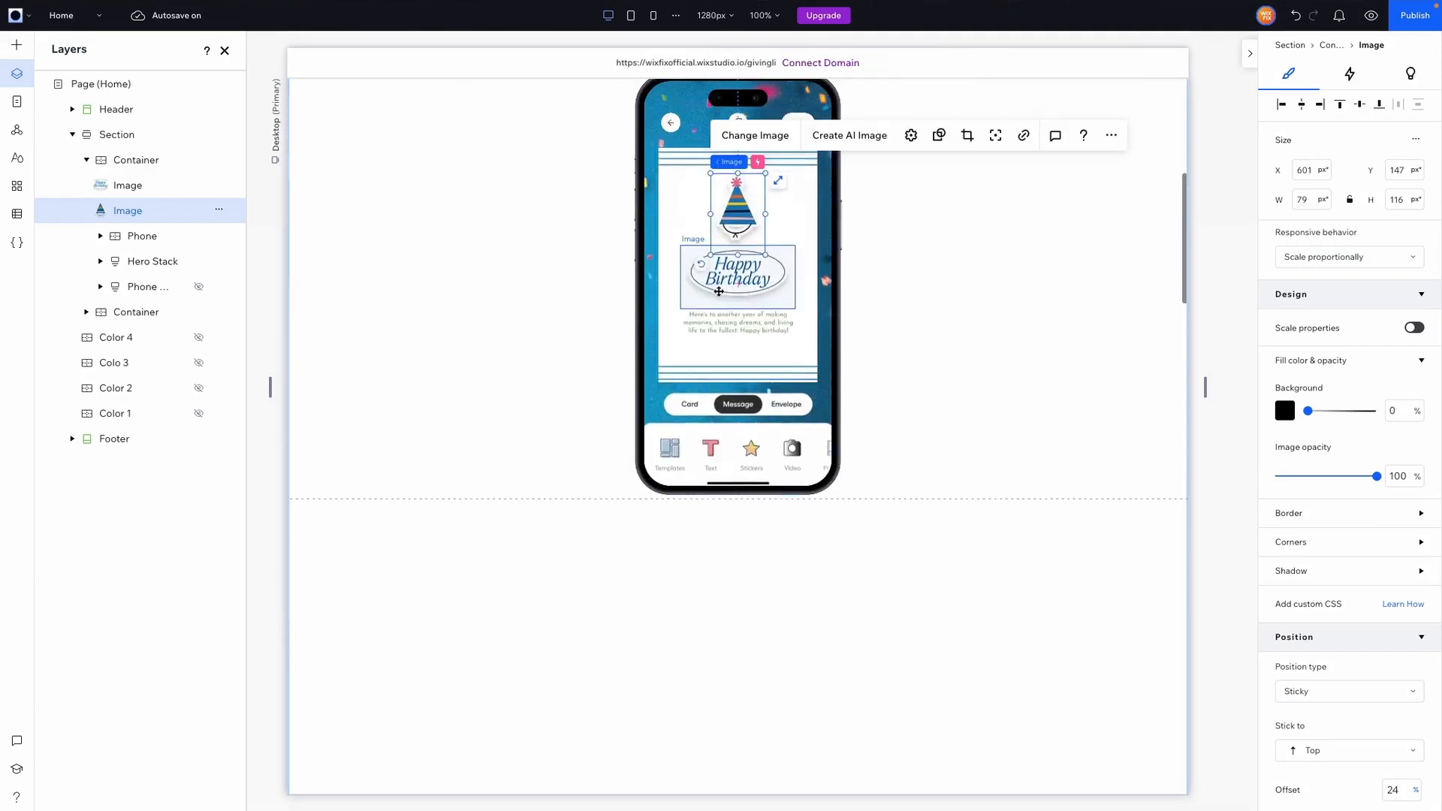
{"action": "left_click", "coordinate": [719, 289]}
{"action": "scroll", "coordinate": [1343, 574], "scroll_direction": "down", "scroll_amount": 6}
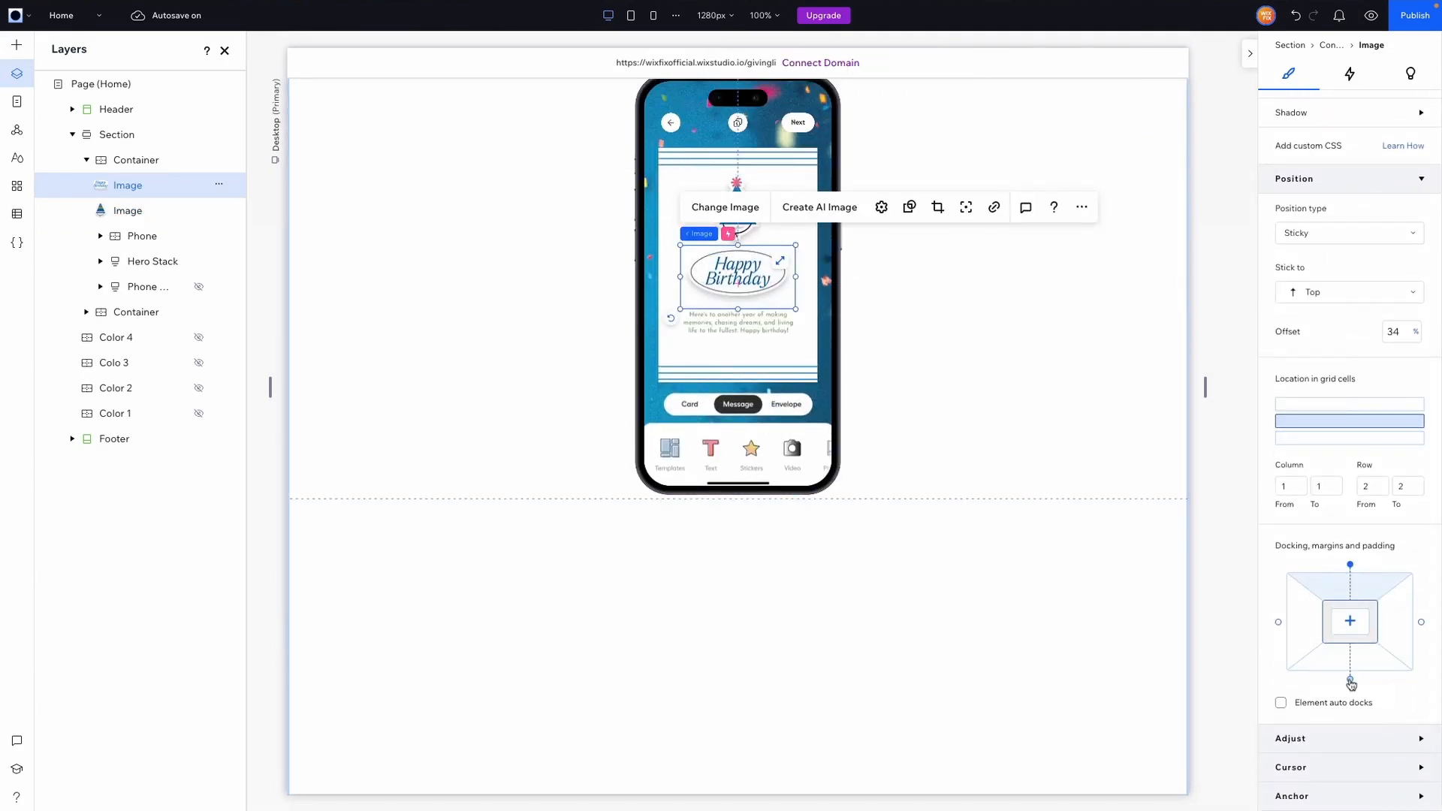
{"action": "left_click", "coordinate": [1351, 681]}
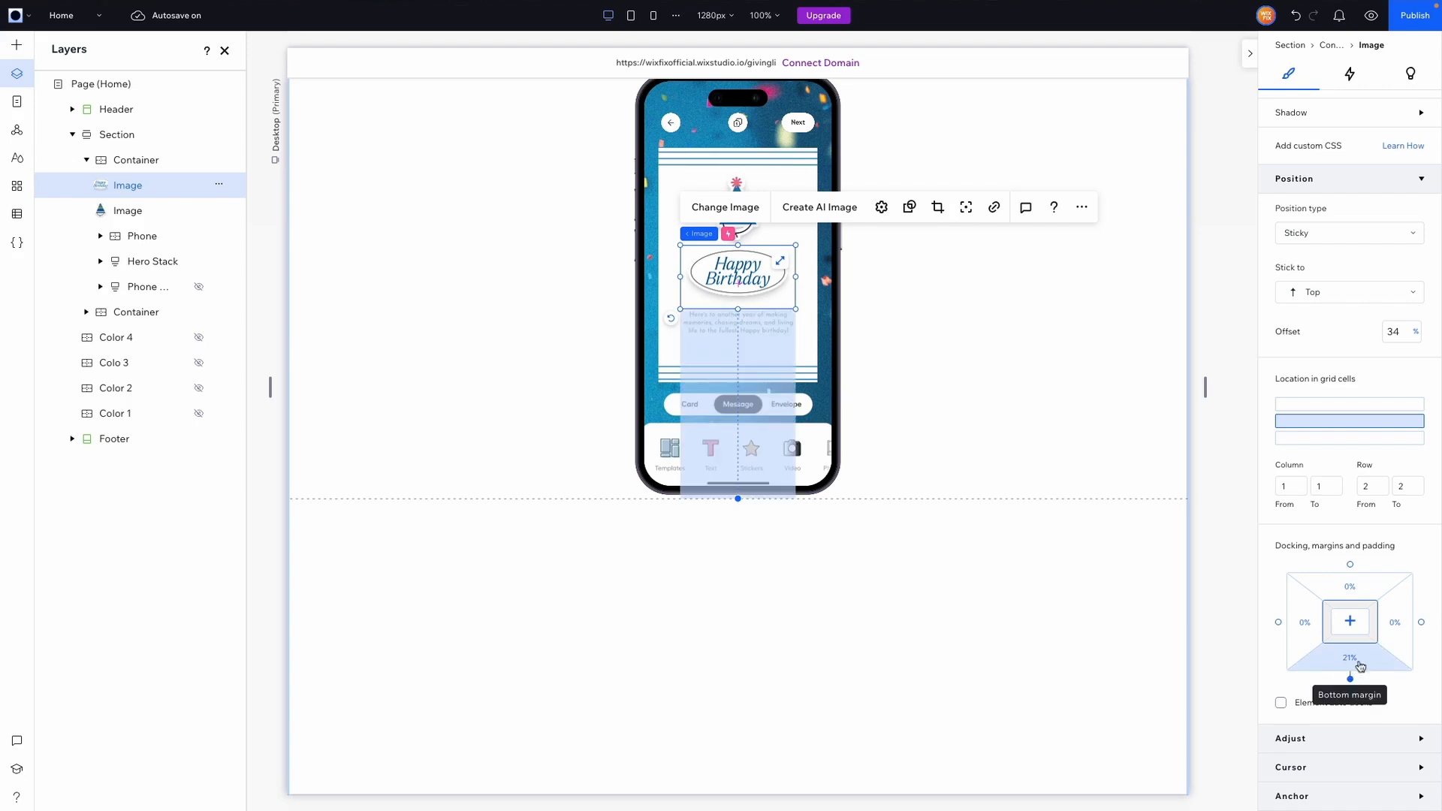
{"action": "left_click", "coordinate": [1351, 567]}
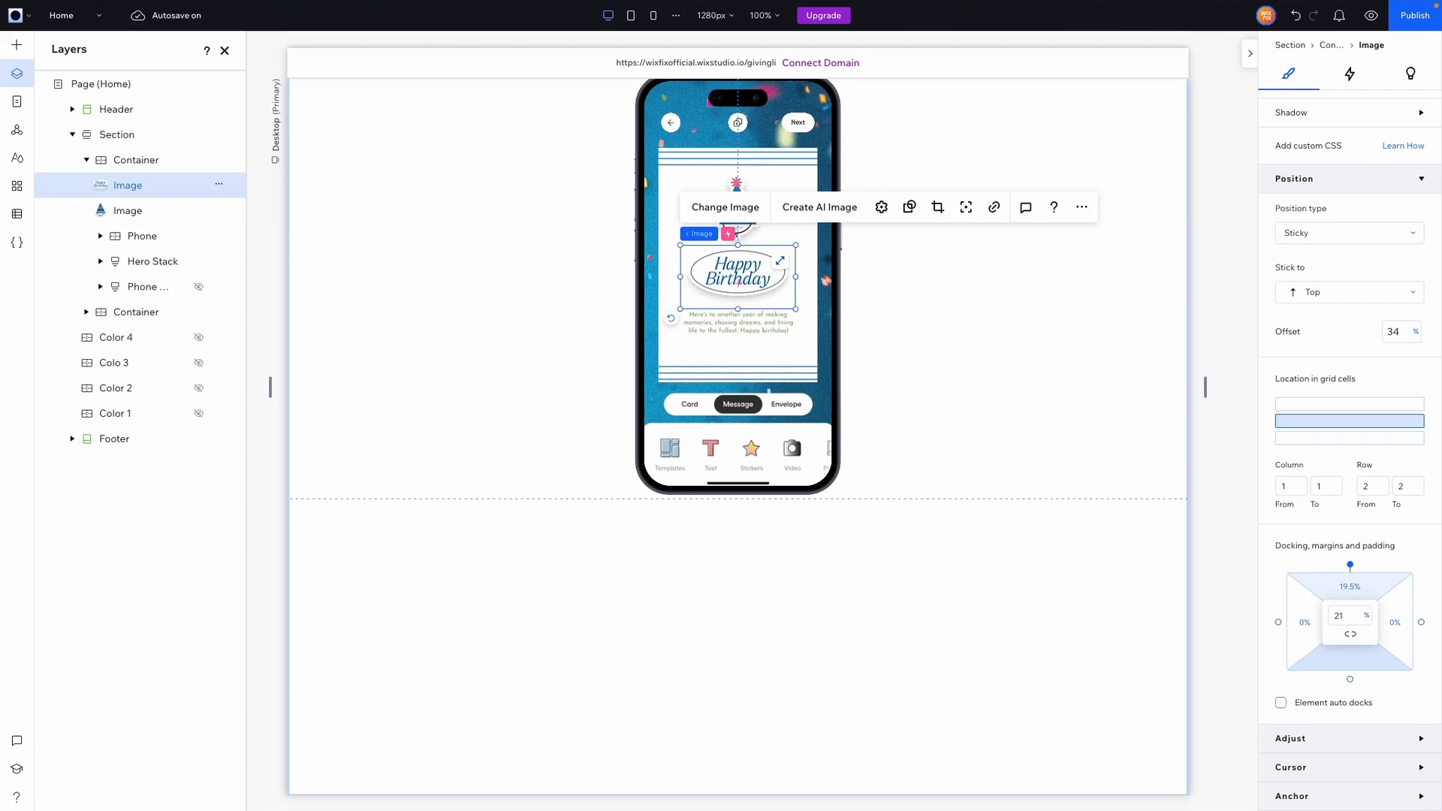
{"action": "key", "text": "ctrl+p"}
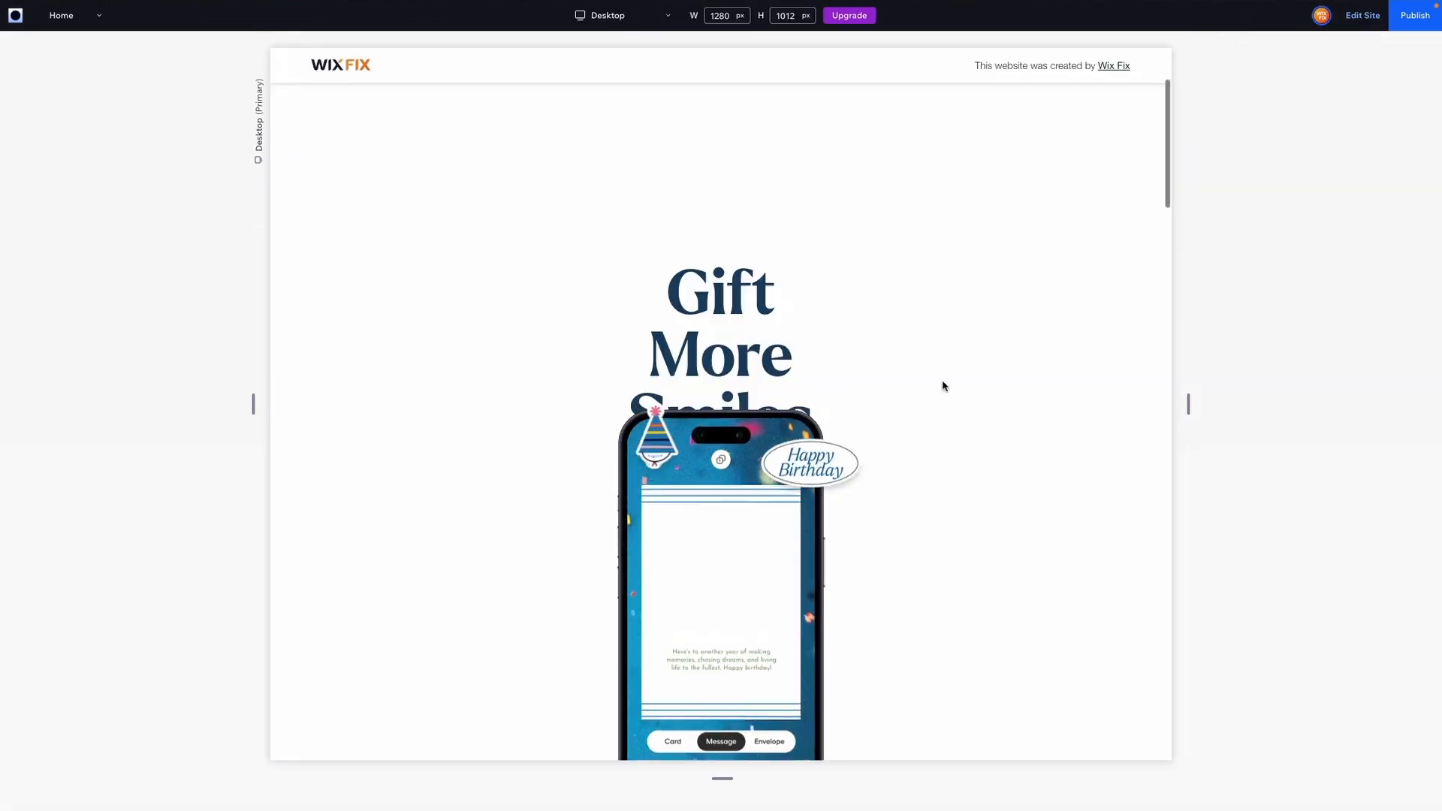
{"action": "scroll", "coordinate": [944, 387], "scroll_direction": "down", "scroll_amount": 5}
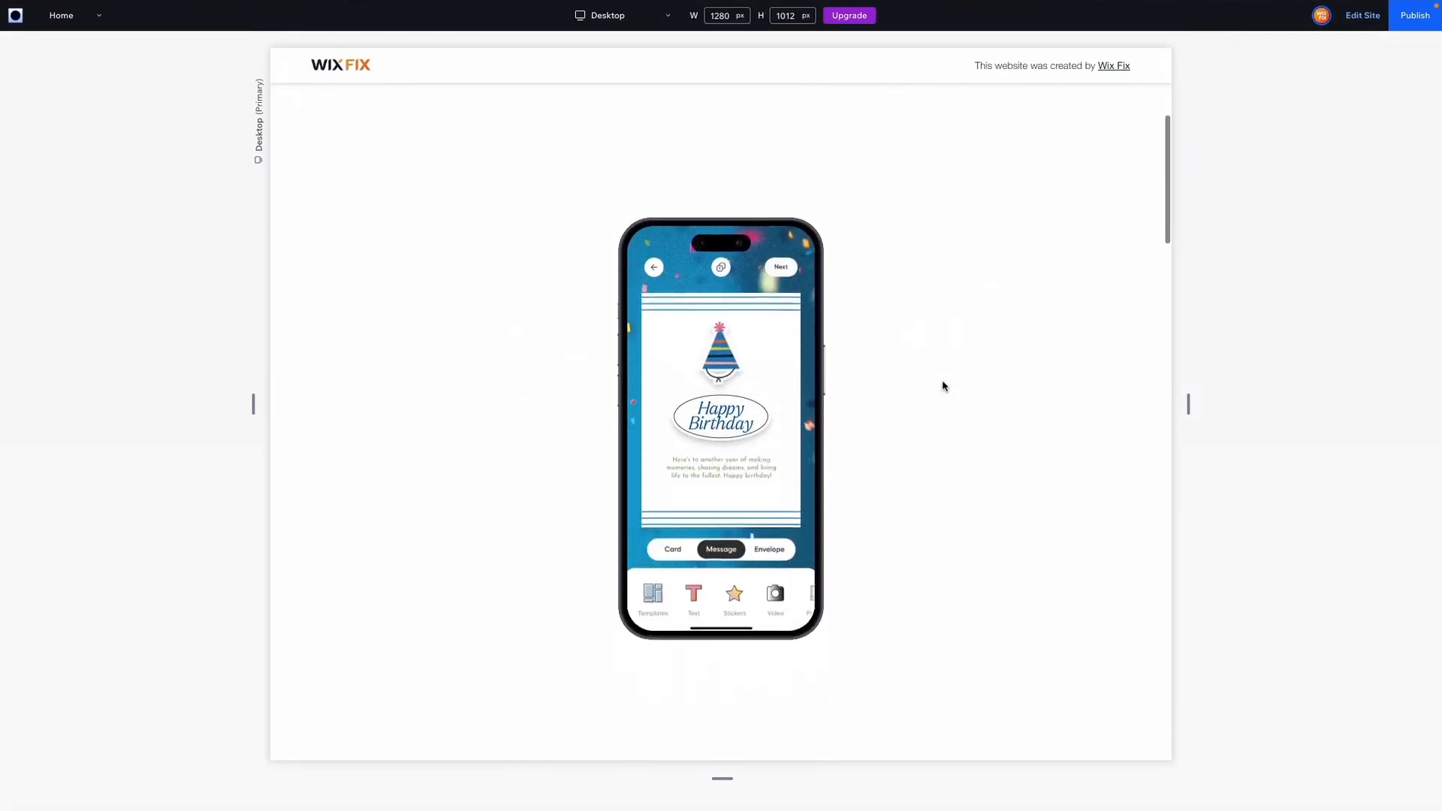
{"action": "scroll", "coordinate": [944, 386], "scroll_direction": "down", "scroll_amount": 5}
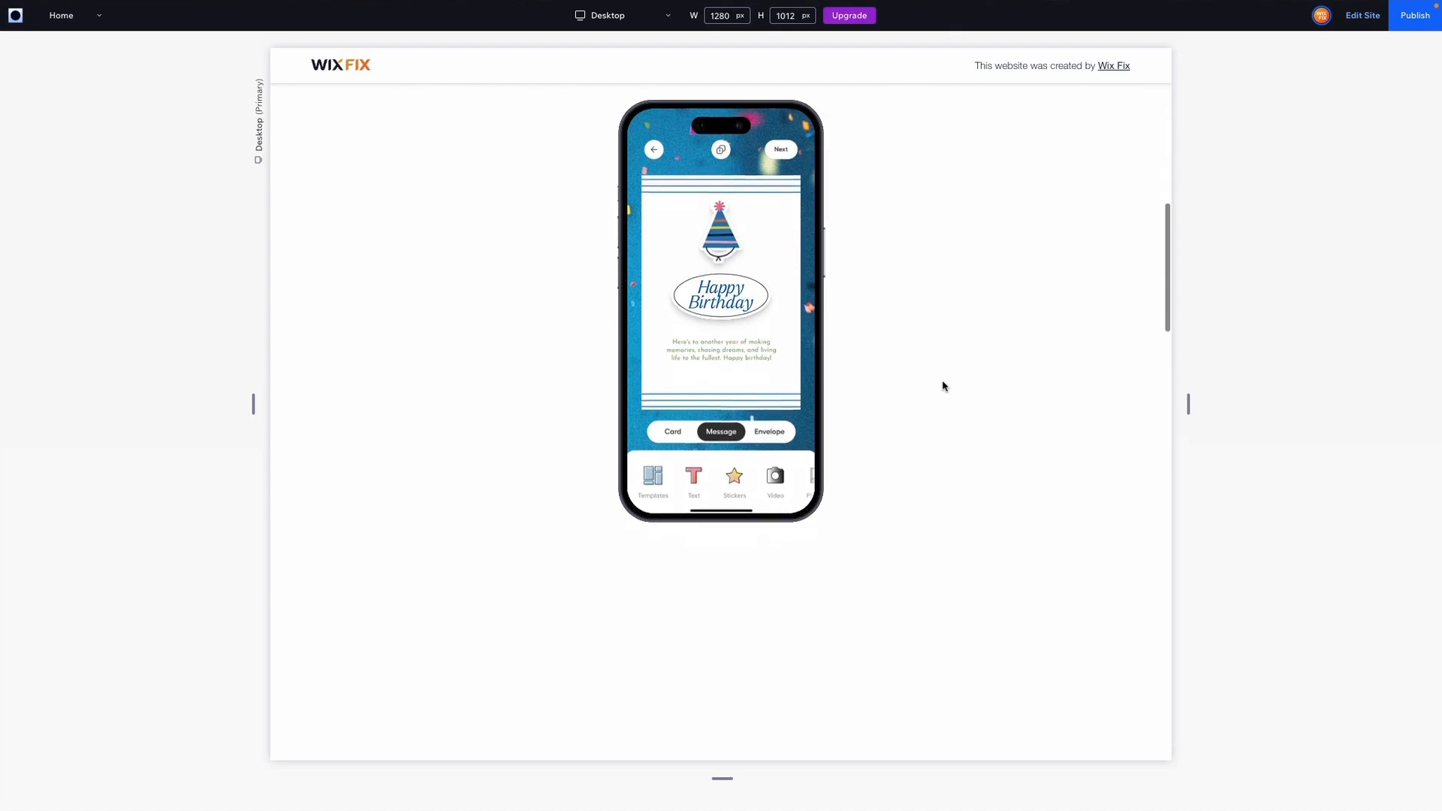
{"action": "scroll", "coordinate": [944, 386], "scroll_direction": "up", "scroll_amount": 3}
{"action": "scroll", "coordinate": [944, 386], "scroll_direction": "up", "scroll_amount": 7}
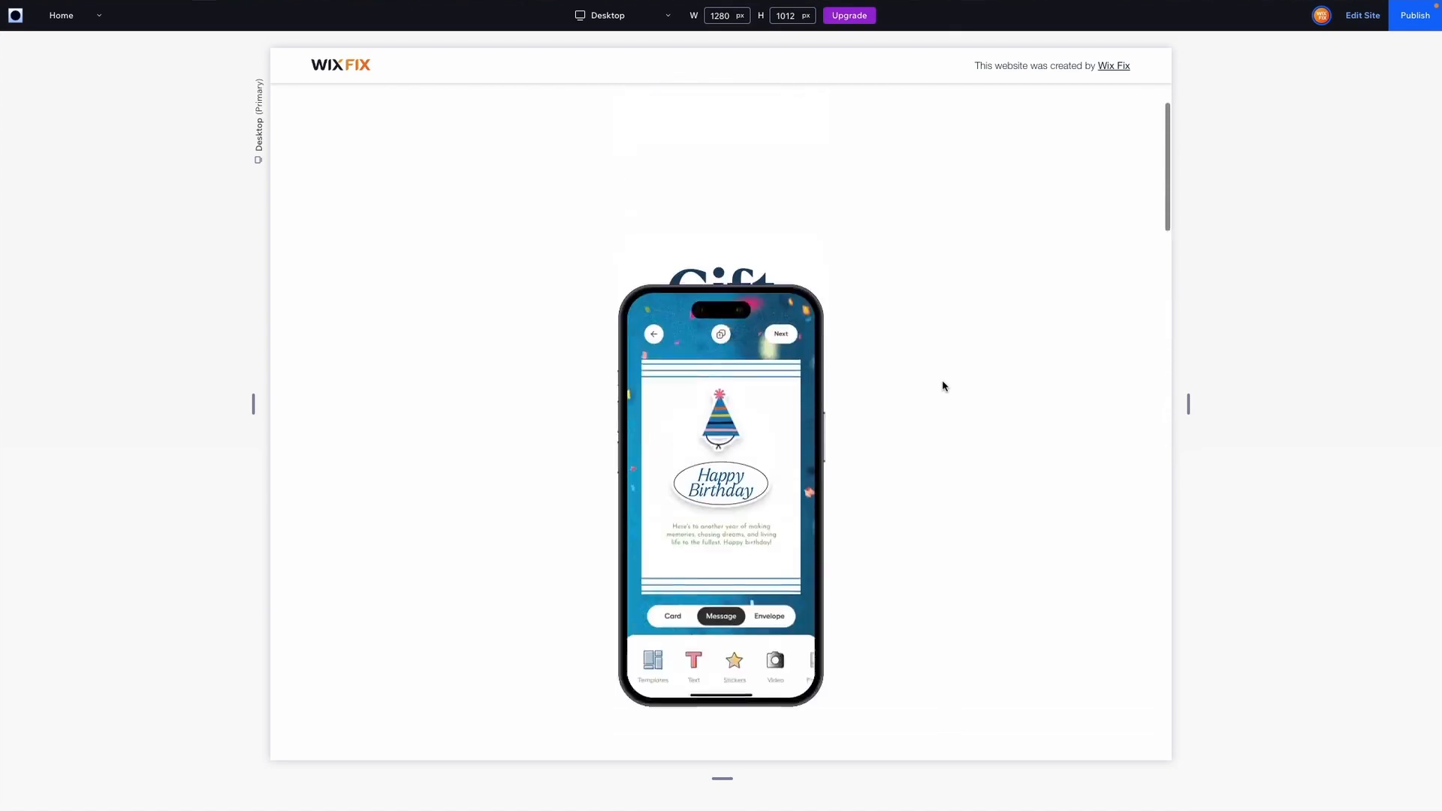
- Set the Happy Birthday image's Move scroll animation distance to 58 vw and preview the page
{"action": "key", "text": "ctrl+p"}
{"action": "scroll", "coordinate": [1026, 319], "scroll_direction": "down", "scroll_amount": 1}
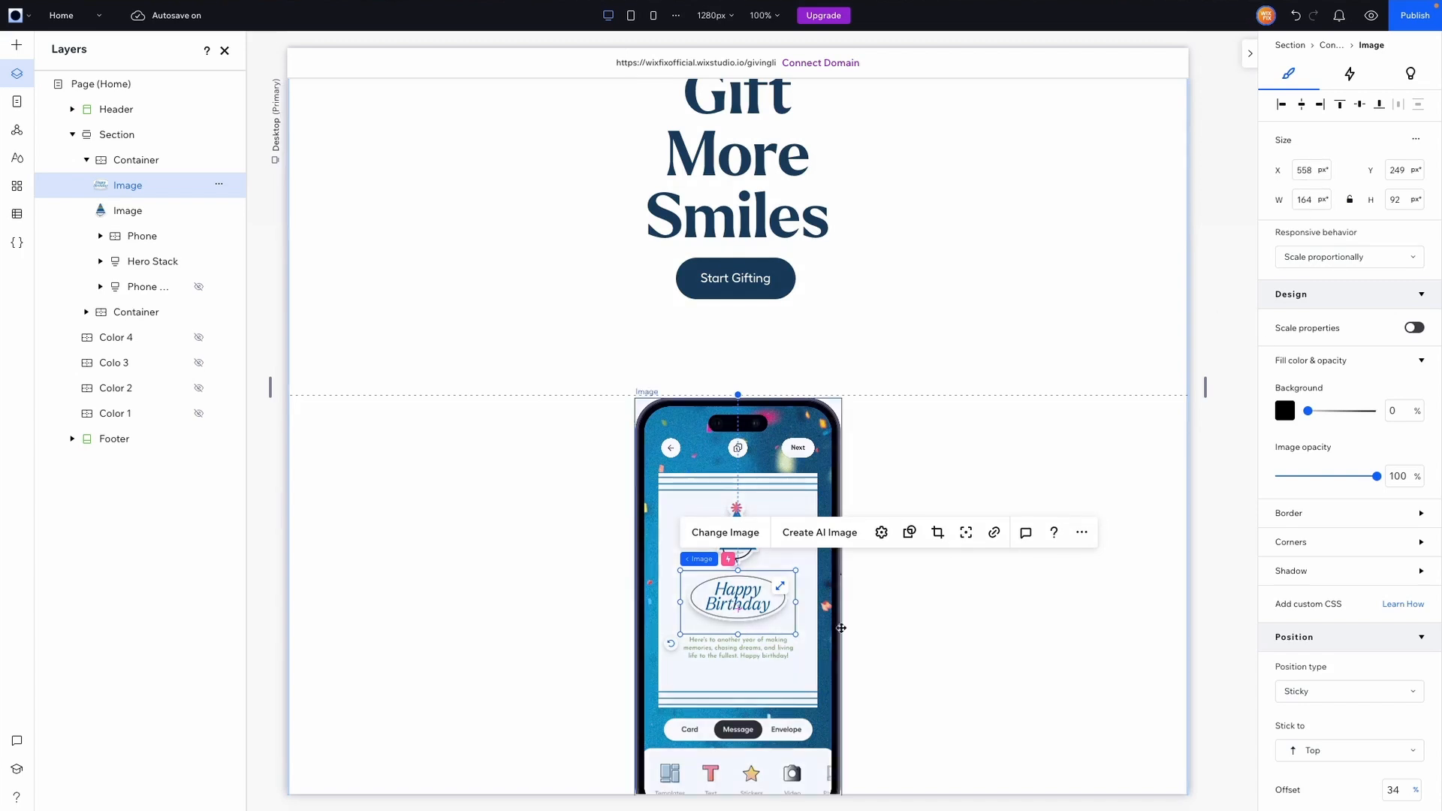
{"action": "left_click", "coordinate": [1352, 78]}
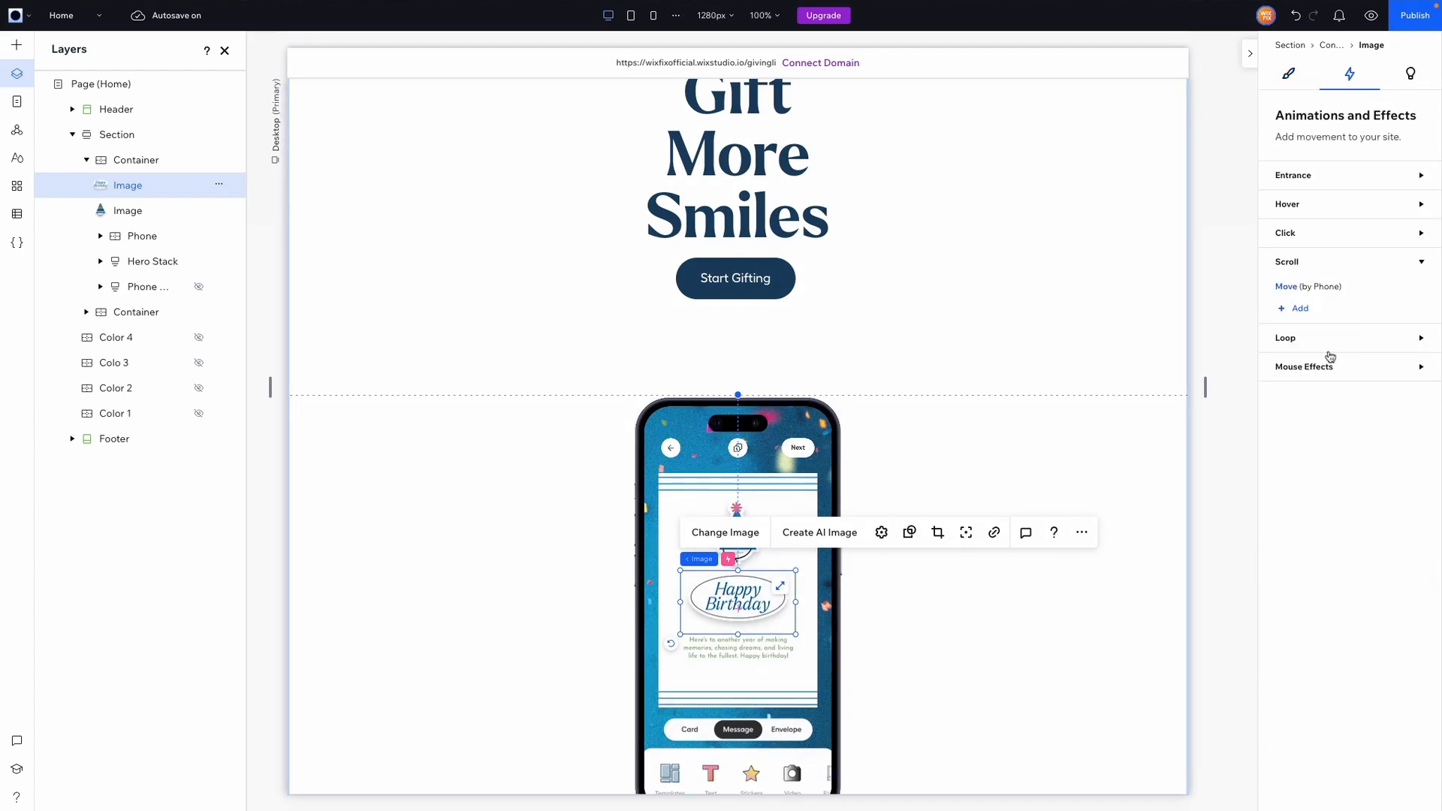
{"action": "left_click", "coordinate": [1307, 288]}
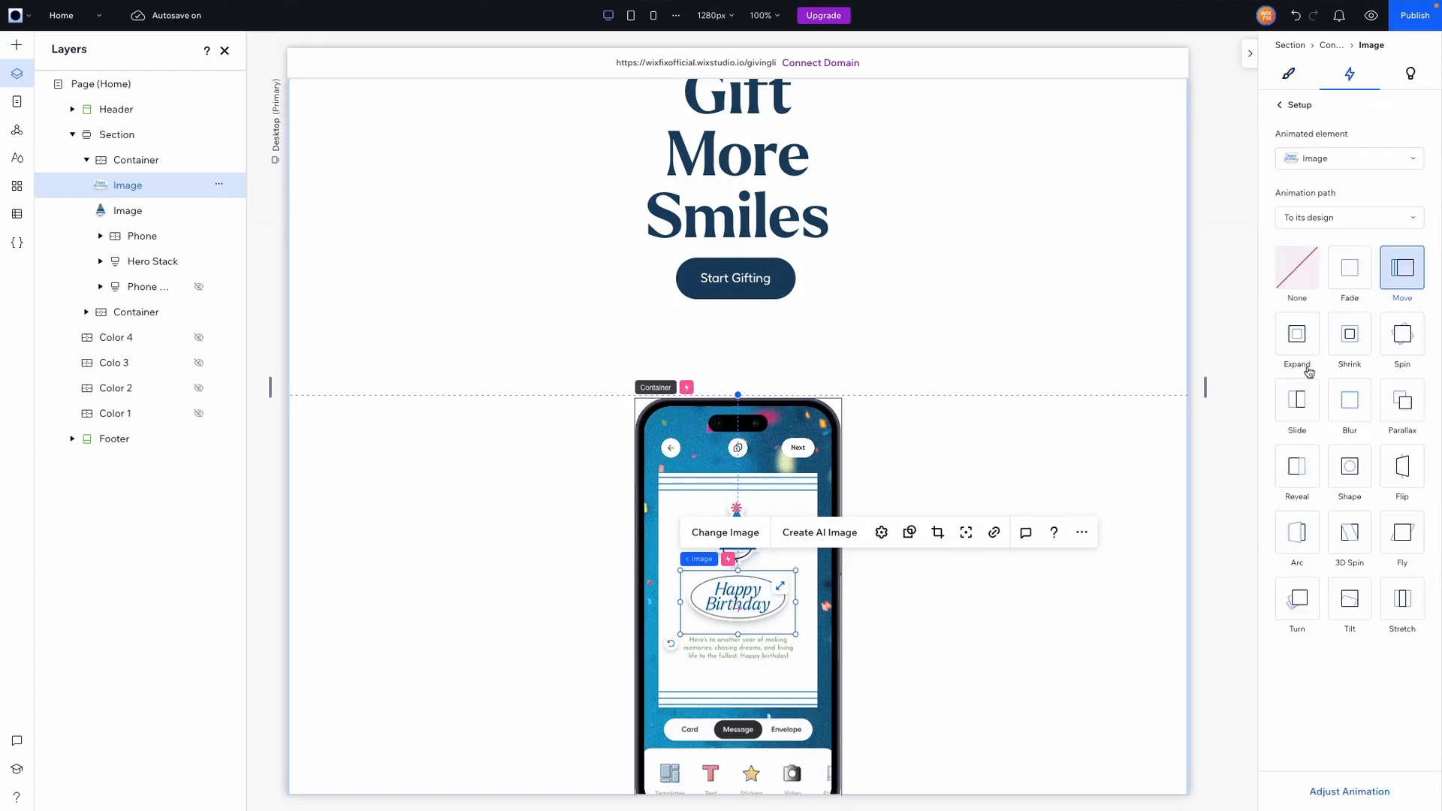
{"action": "left_click", "coordinate": [1331, 792]}
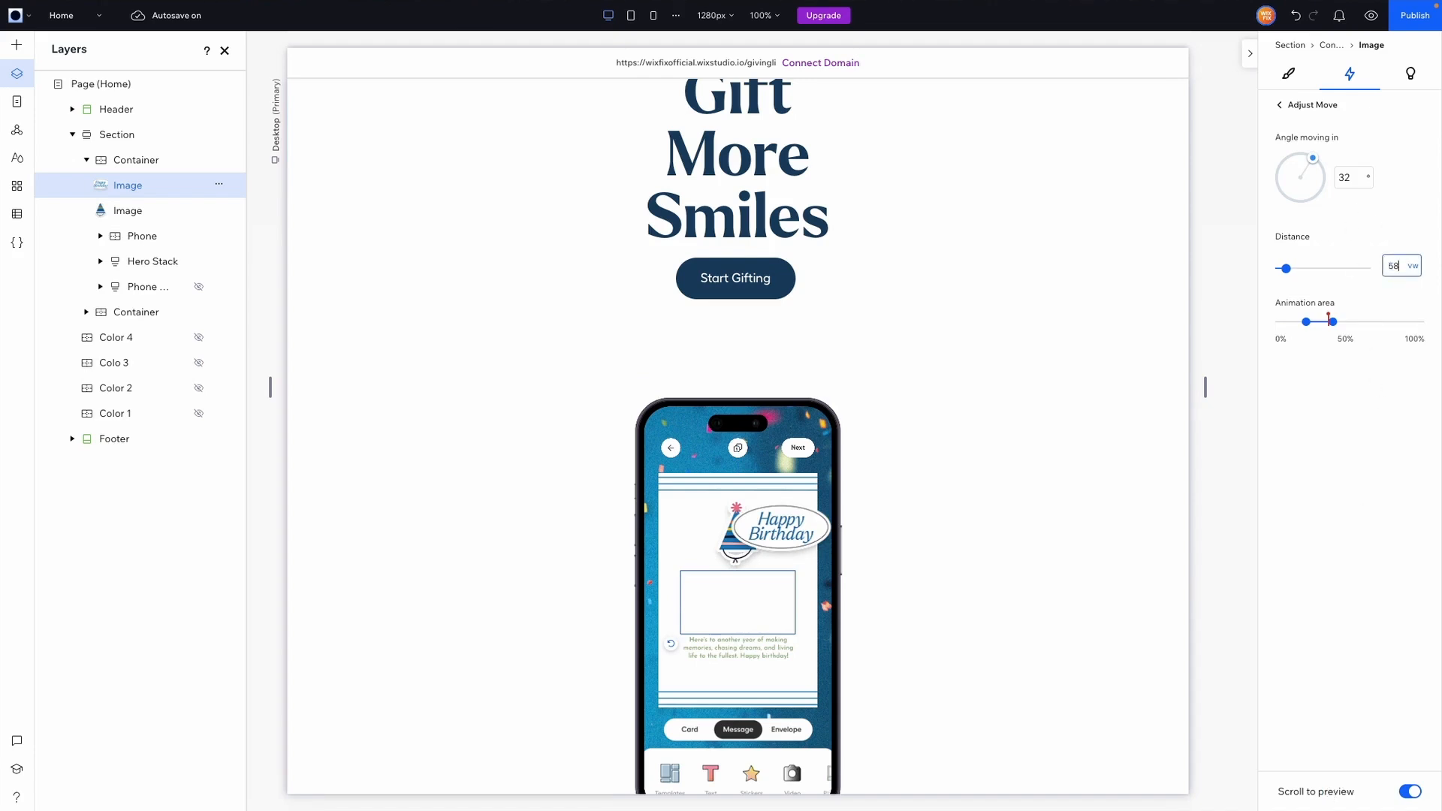
{"action": "key", "text": "Return"}
{"action": "left_click", "coordinate": [1371, 15]}
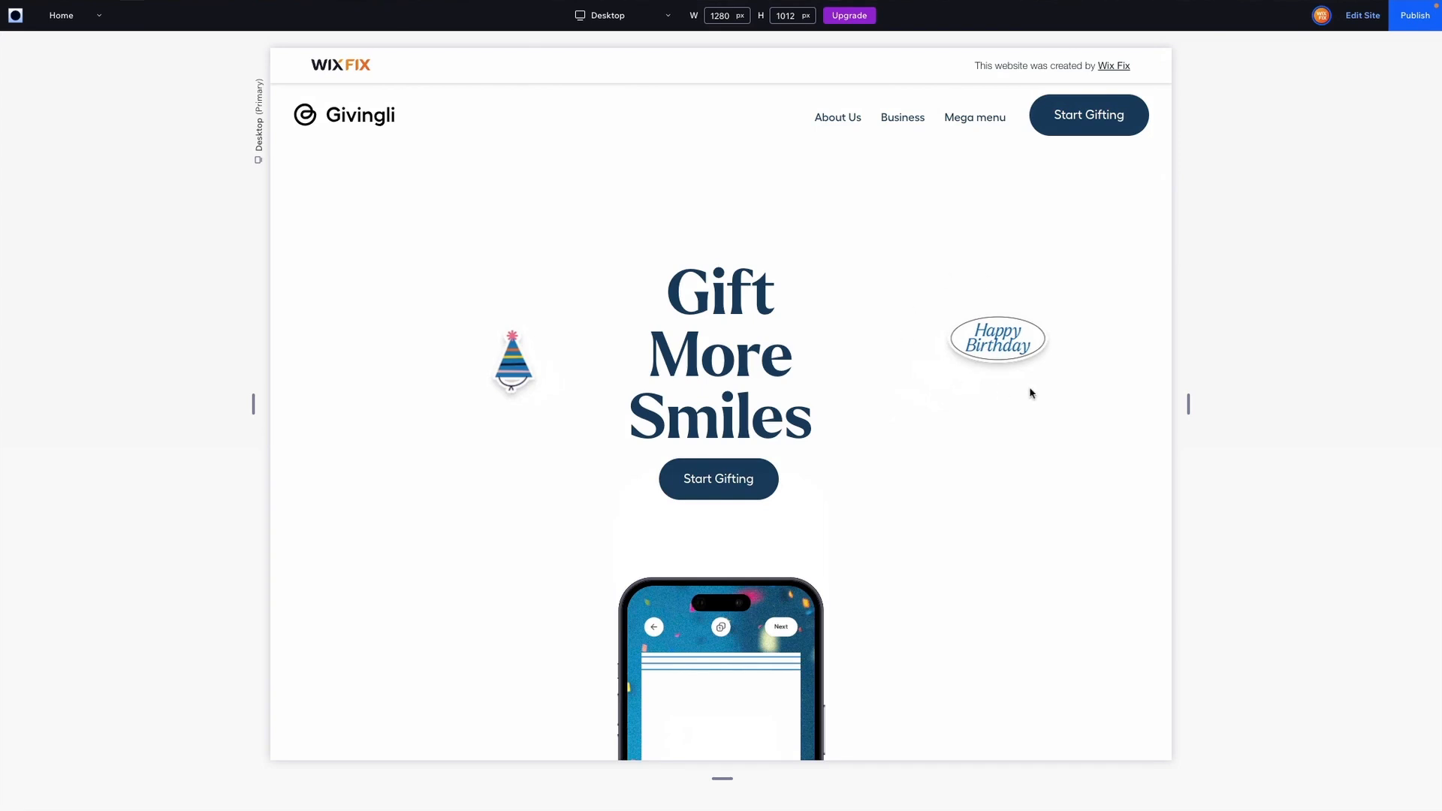
- Leave the preview and examine how the stickers move around the phone on the original Givingli page while scrolling
{"action": "left_click", "coordinate": [1363, 27]}
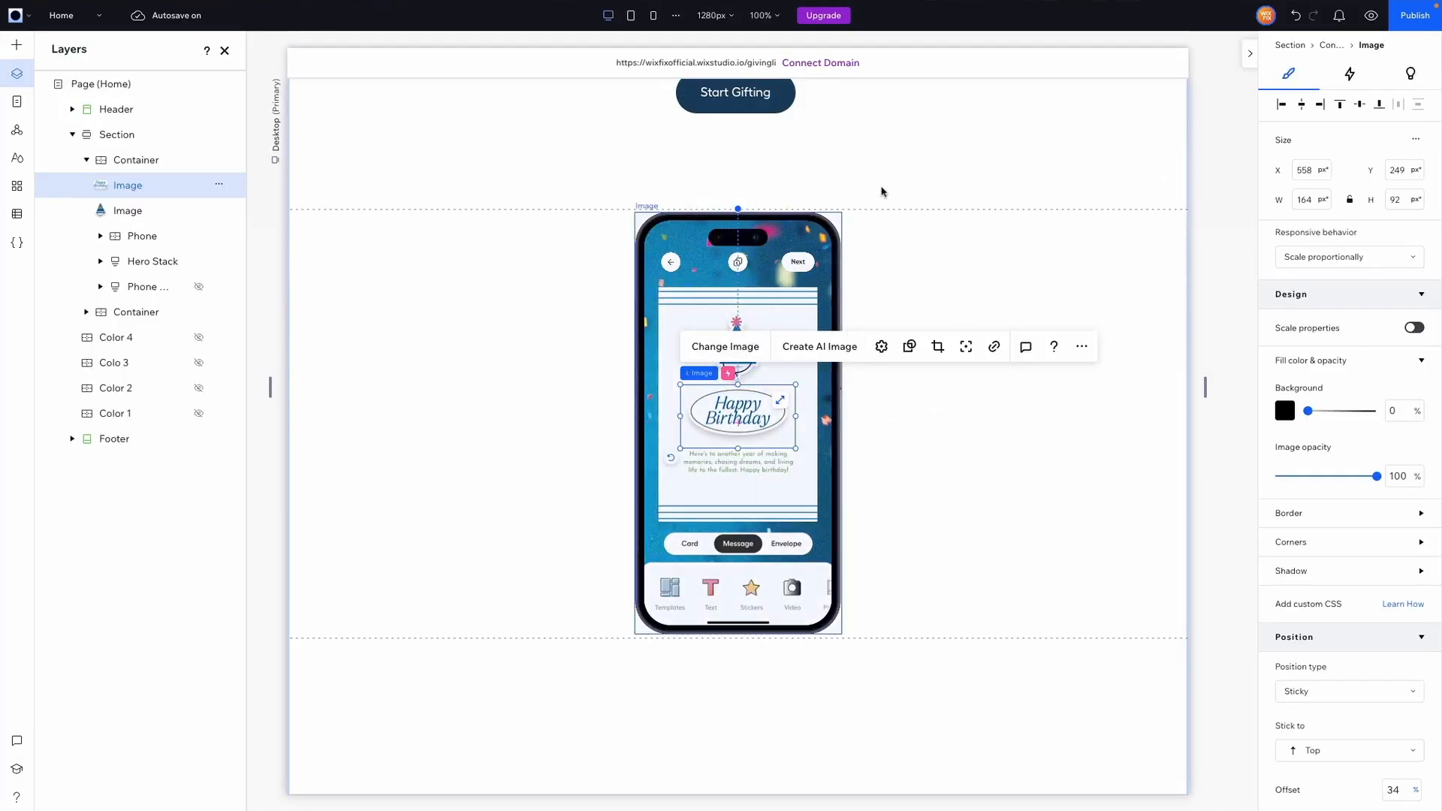
{"action": "scroll", "coordinate": [1020, 248], "scroll_direction": "up", "scroll_amount": 5}
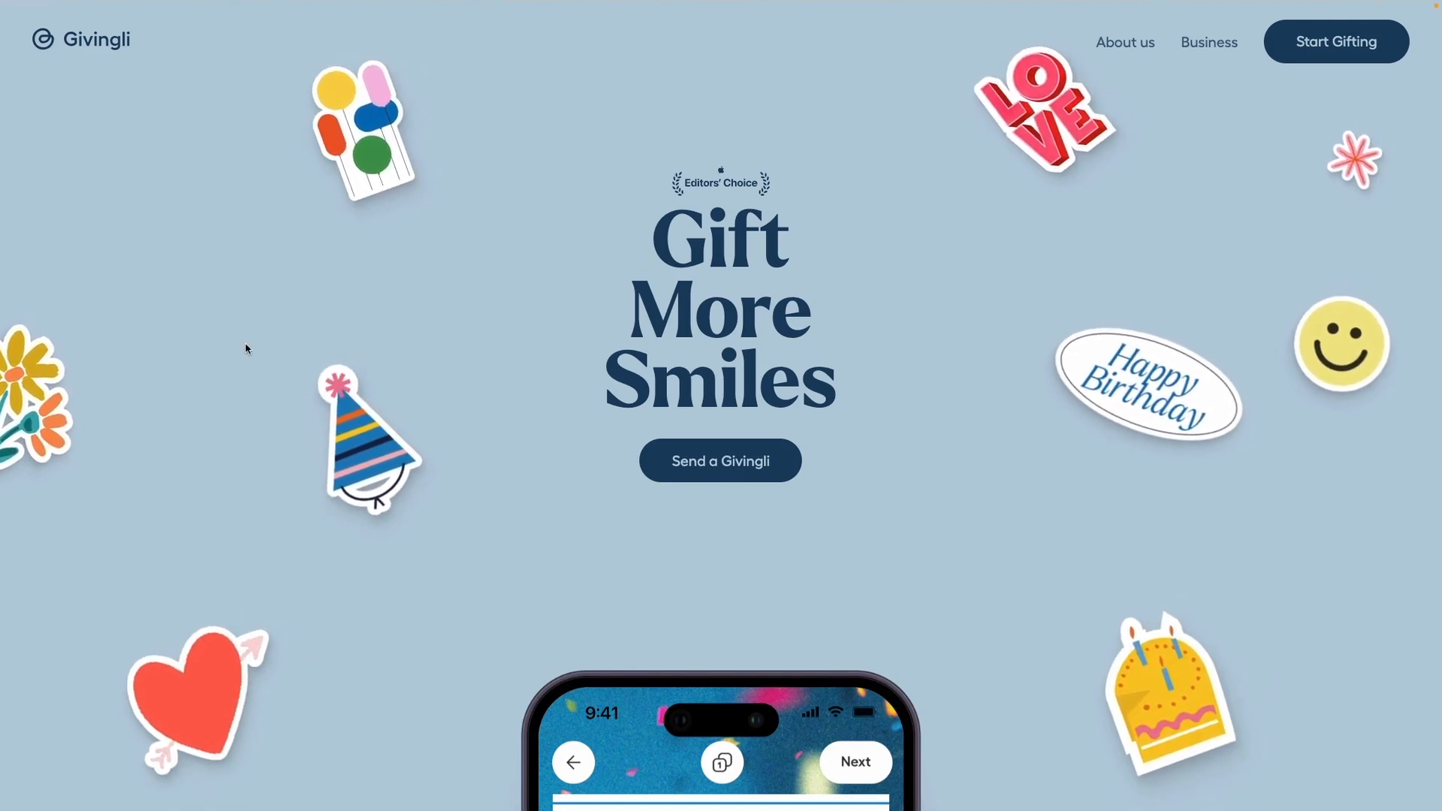
{"action": "scroll", "coordinate": [245, 343], "scroll_direction": "down", "scroll_amount": 5}
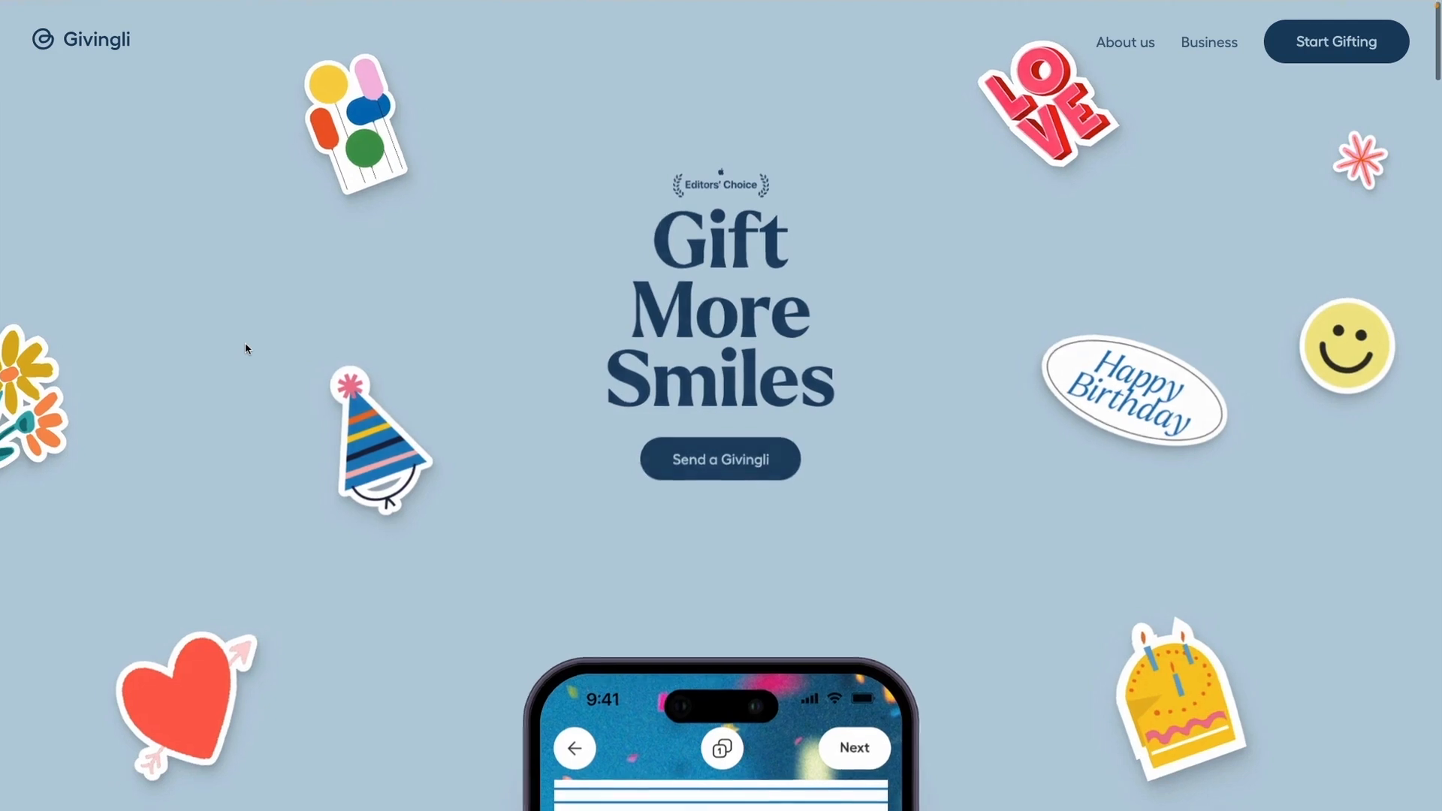
{"action": "scroll", "coordinate": [246, 344], "scroll_direction": "down", "scroll_amount": 3}
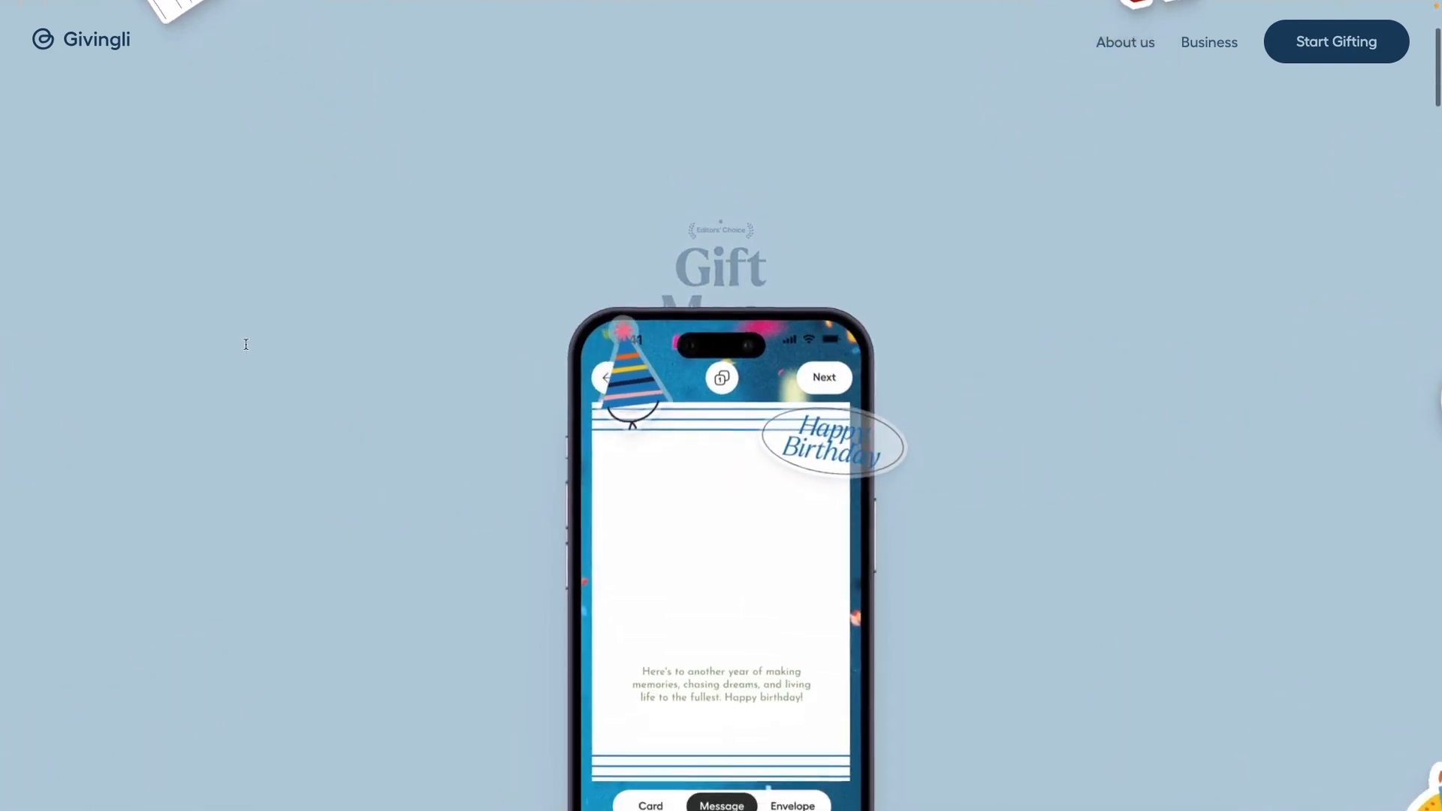
{"action": "scroll", "coordinate": [247, 349], "scroll_direction": "up", "scroll_amount": 10}
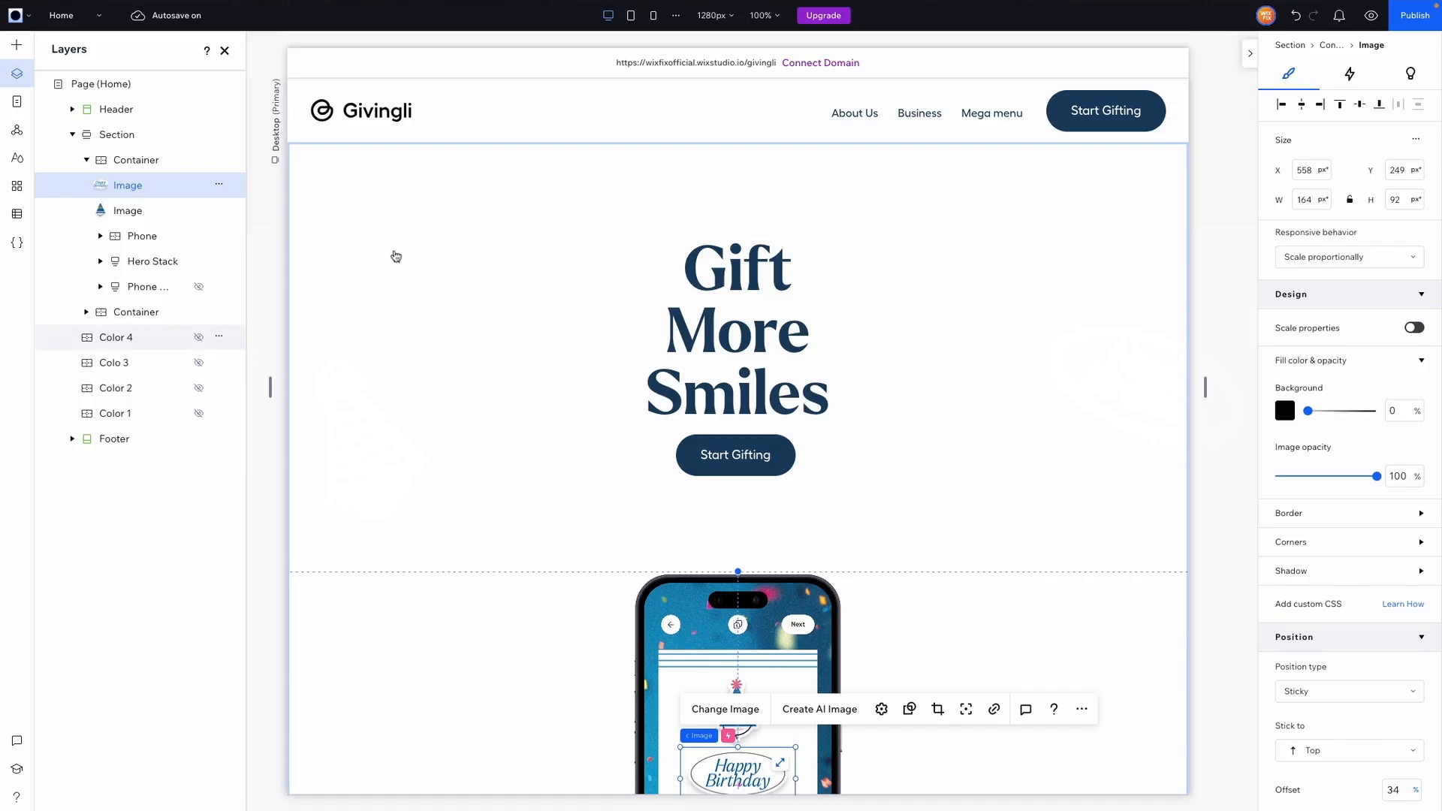
- Add the heart sticker image to the hero container, rotate it to 343°, and place it at about X 106, Y 424 px
{"action": "left_click", "coordinate": [428, 251]}
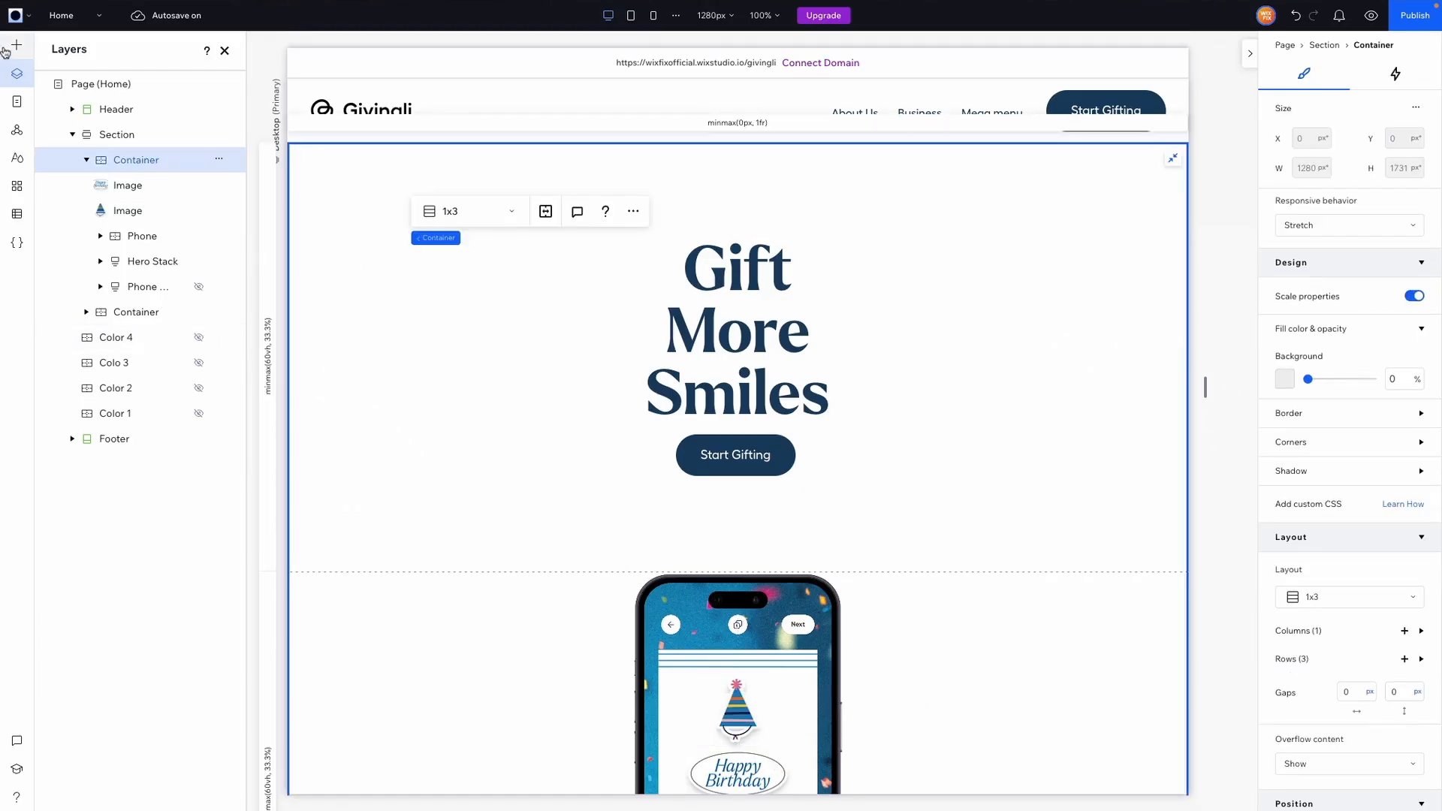
{"action": "left_click", "coordinate": [14, 48]}
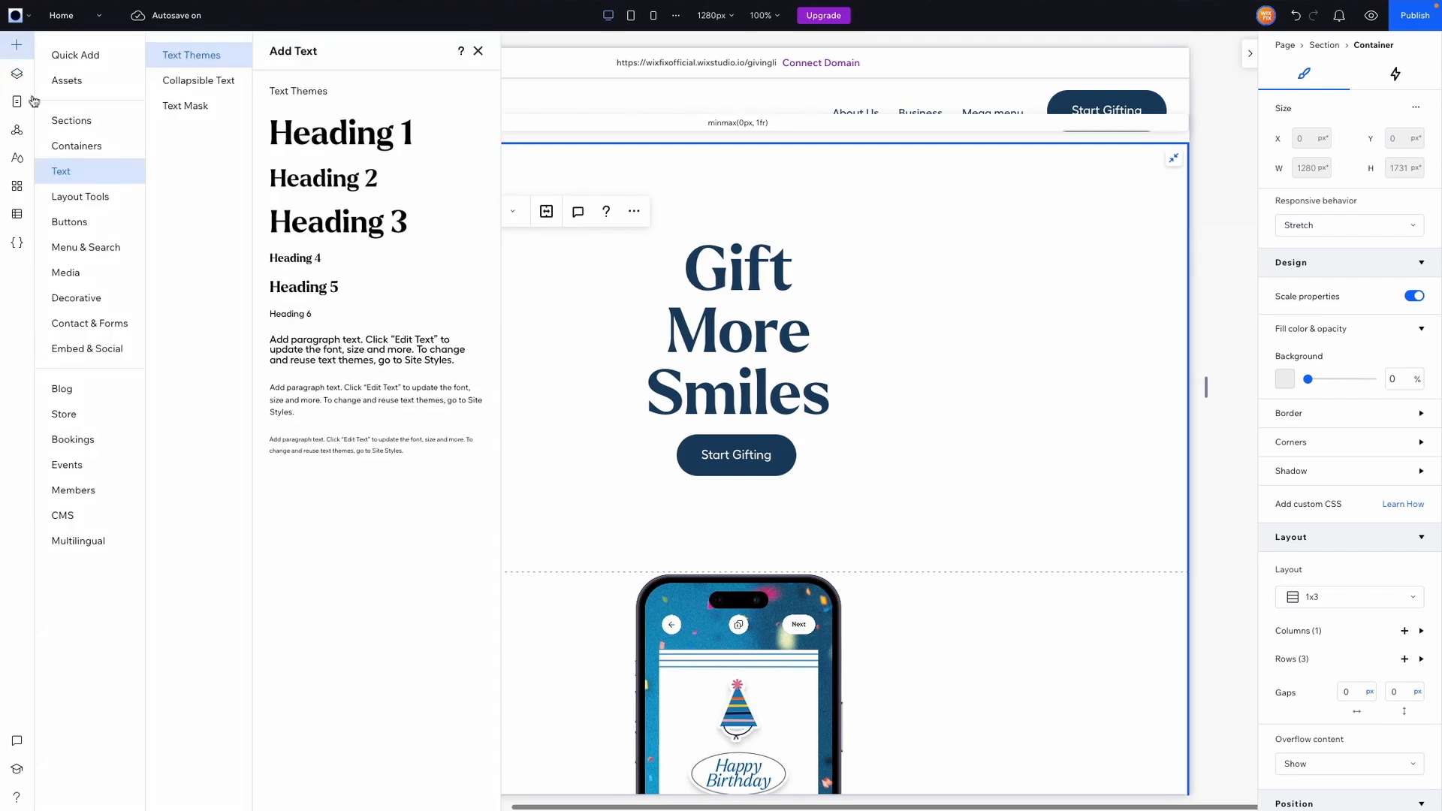
{"action": "left_click", "coordinate": [66, 273]}
{"action": "left_click_drag", "start_coordinate": [393, 218], "coordinate": [538, 451]}
{"action": "left_click_drag", "start_coordinate": [599, 388], "coordinate": [543, 446]}
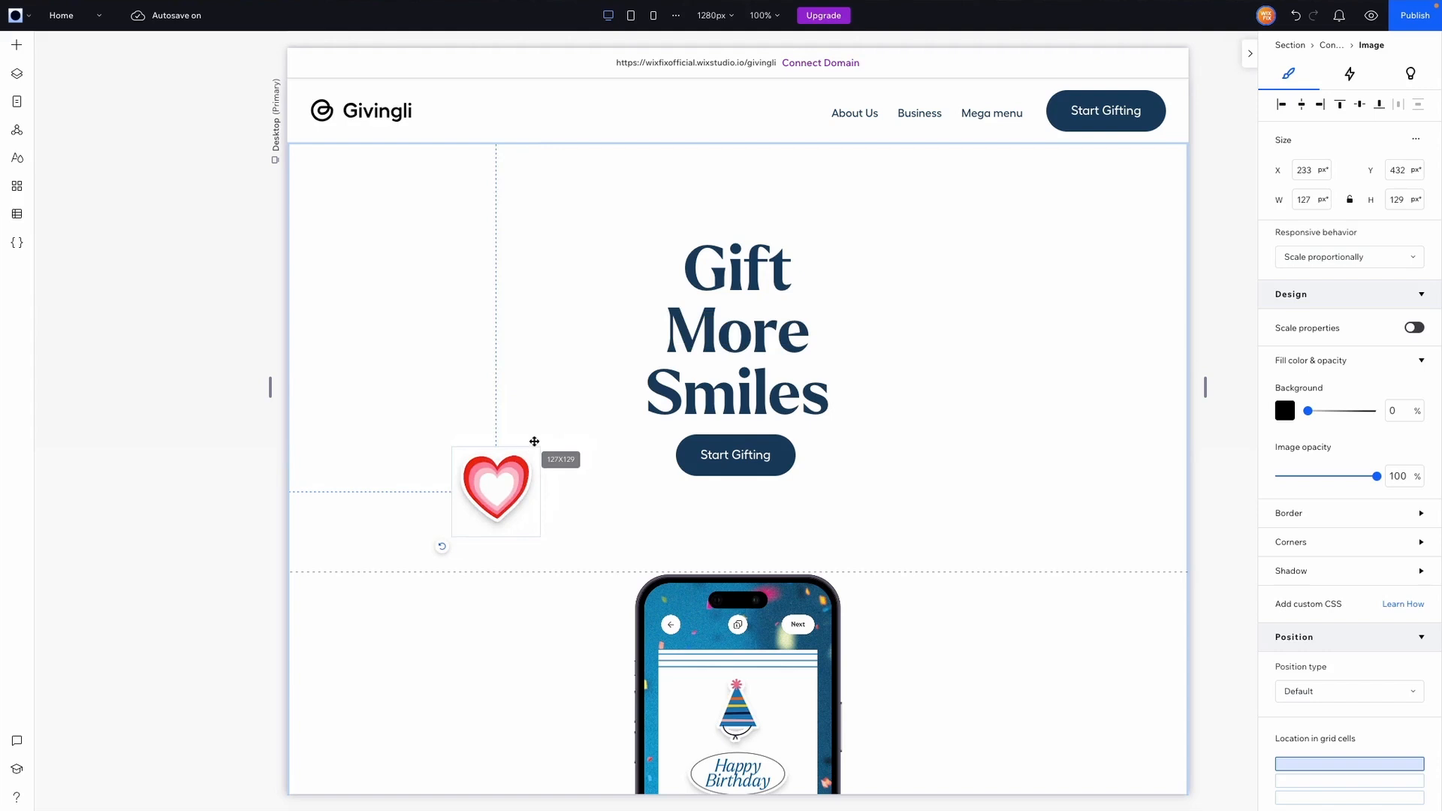
{"action": "left_click_drag", "start_coordinate": [442, 546], "coordinate": [462, 564]}
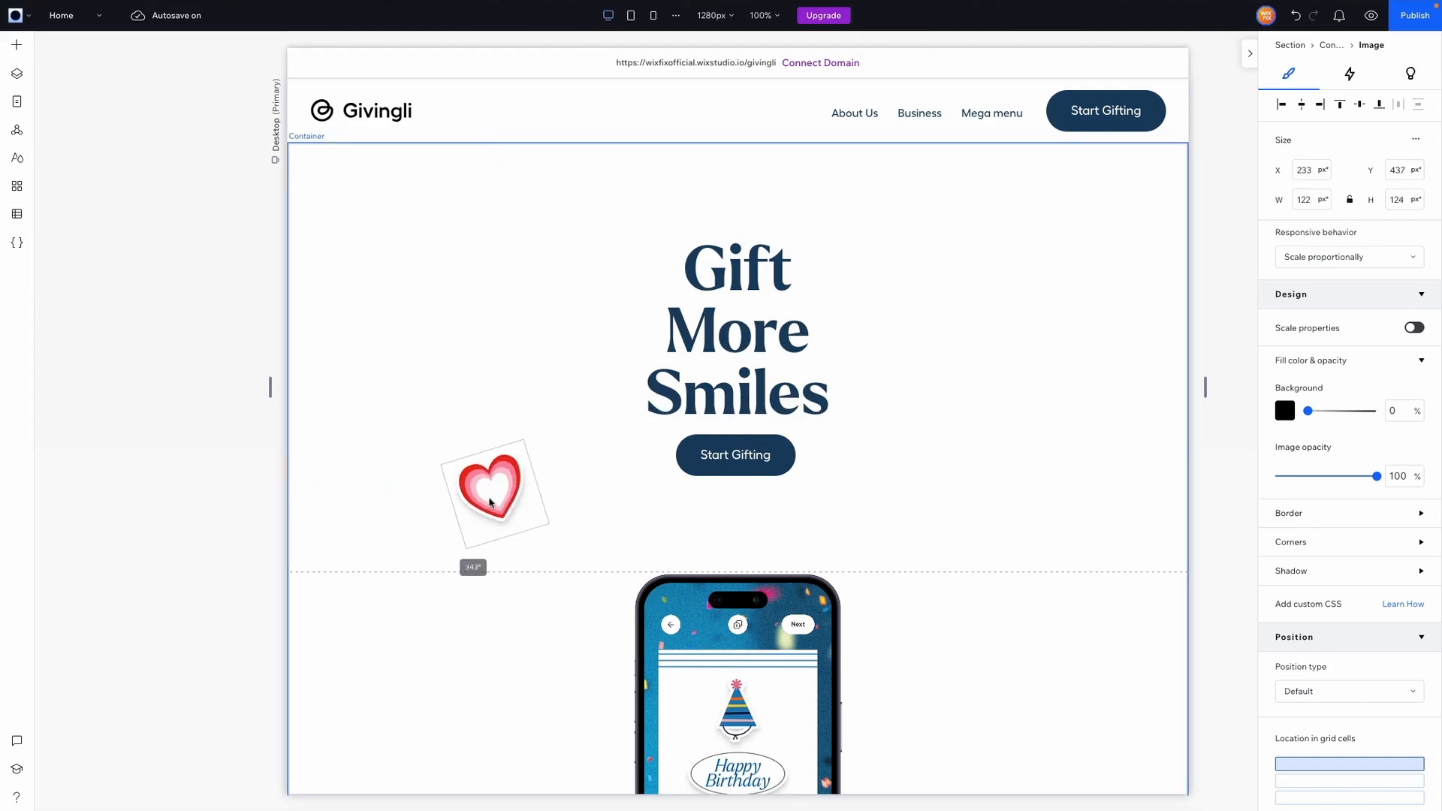
{"action": "left_click_drag", "start_coordinate": [490, 503], "coordinate": [406, 488]}
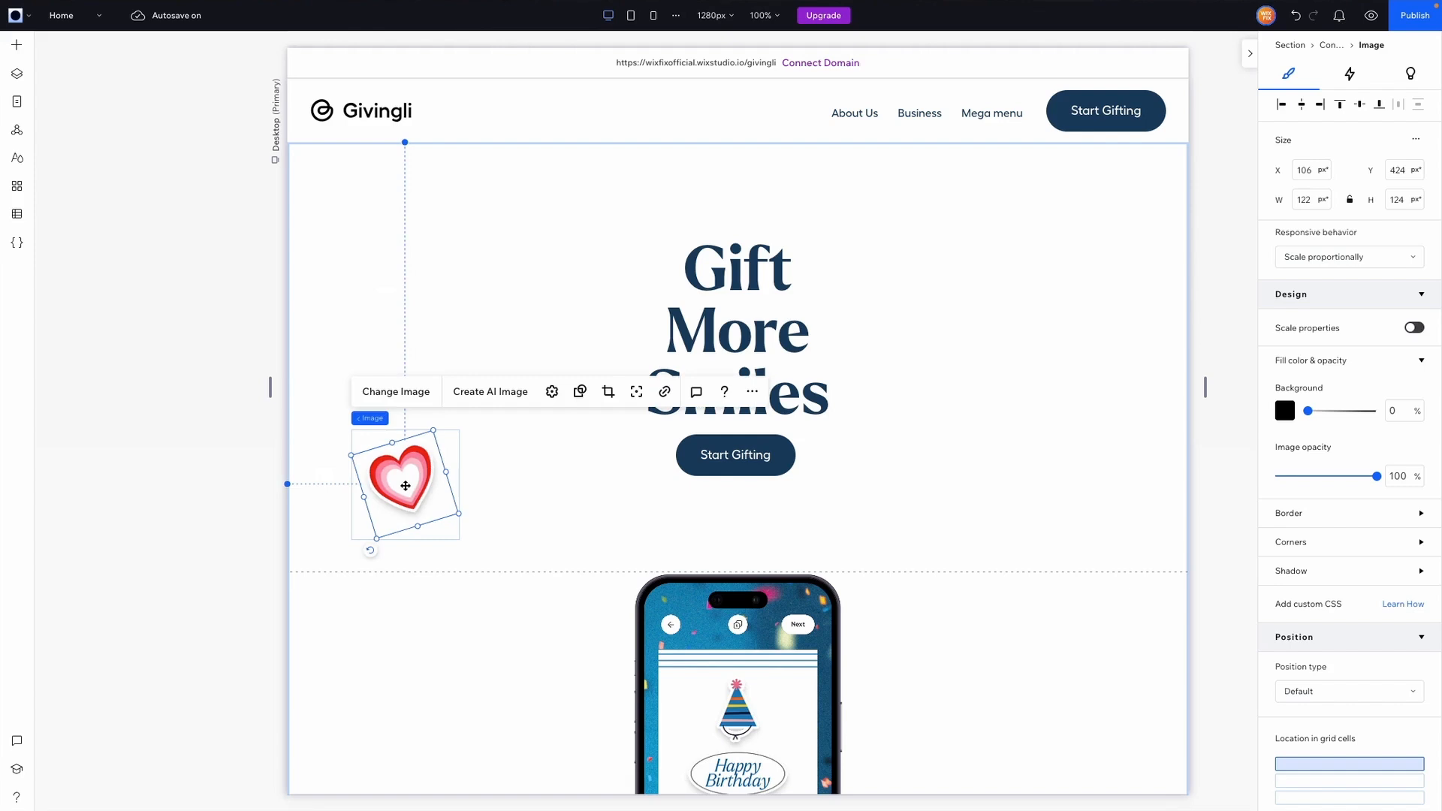
- Give the heart image a Track mouse effect that follows the mouse with a distance of 40 px
{"action": "left_click", "coordinate": [1352, 75]}
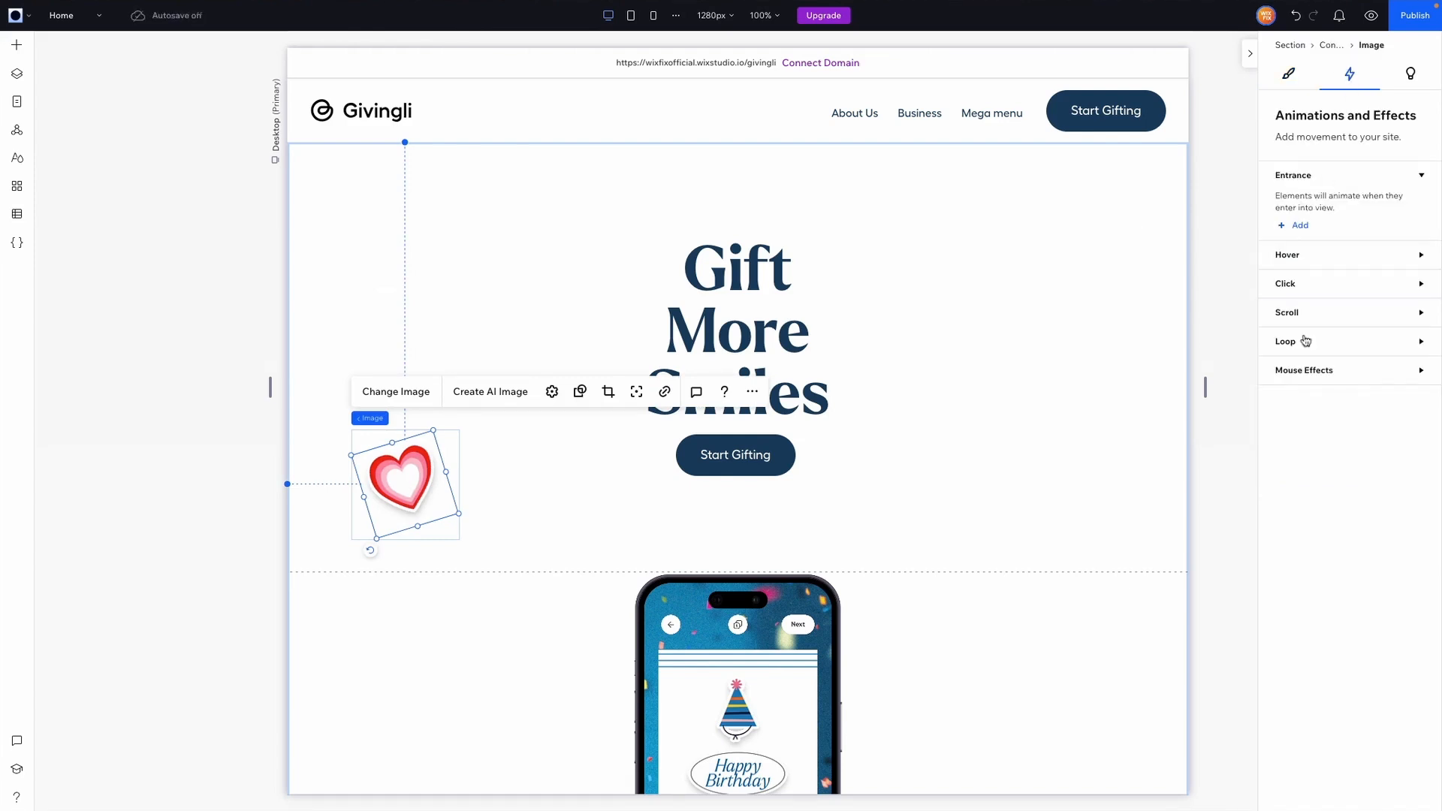
{"action": "left_click", "coordinate": [1309, 373]}
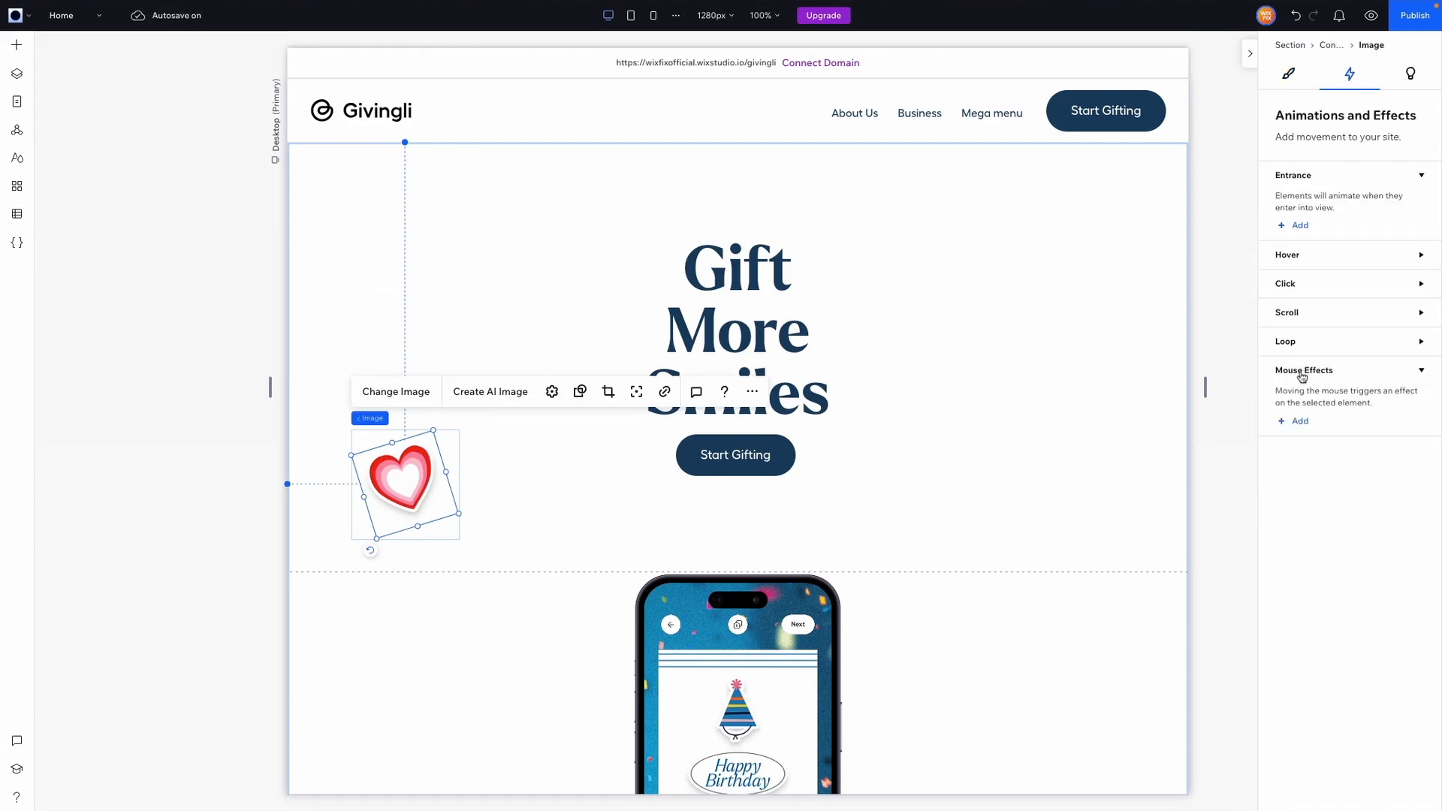
{"action": "left_click", "coordinate": [1298, 423]}
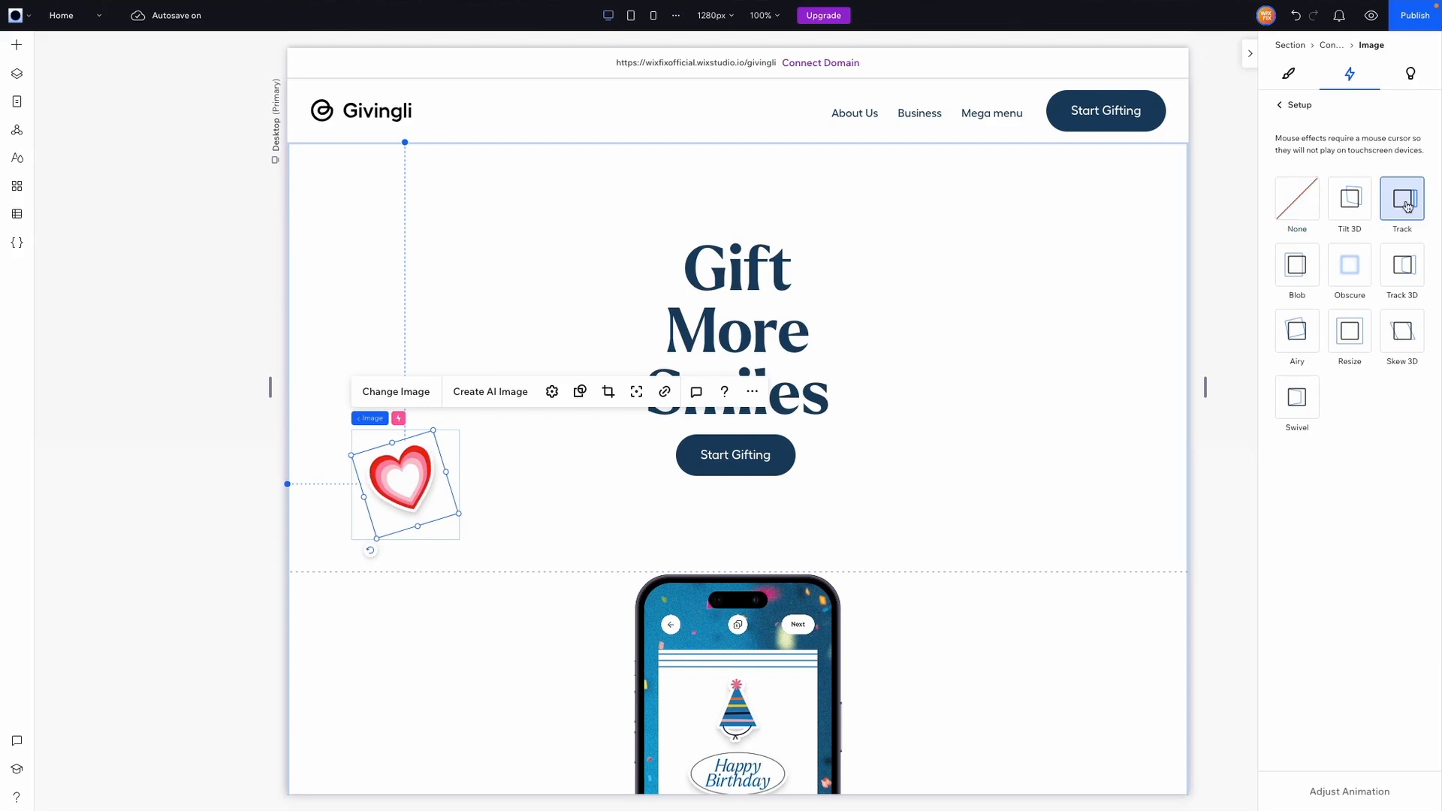
{"action": "left_click", "coordinate": [1327, 792]}
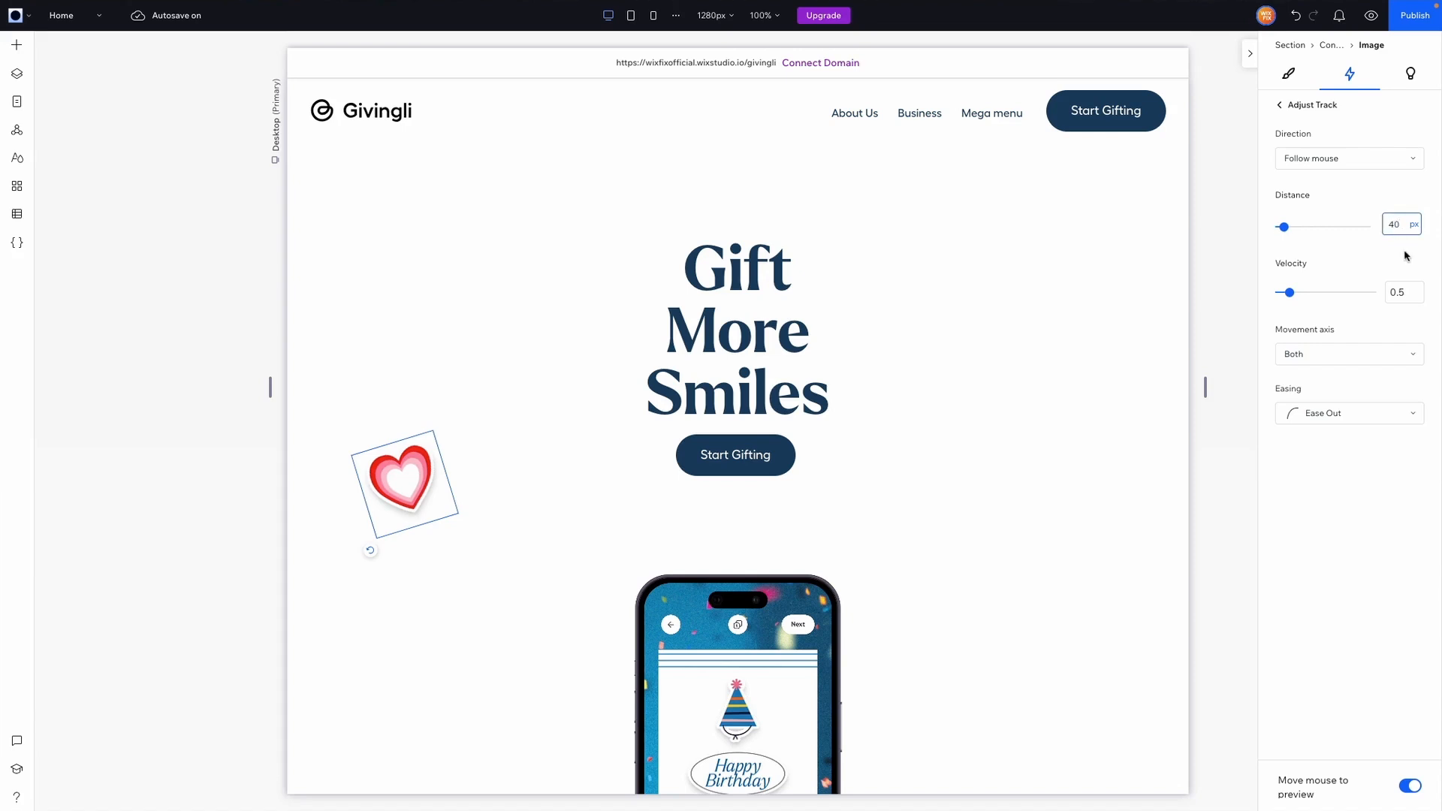
{"action": "left_click", "coordinate": [1281, 106]}
- Preview the page to check the heart's mouse tracking and scrolling against the hat and Happy Birthday stickers
{"action": "left_click", "coordinate": [1371, 15]}
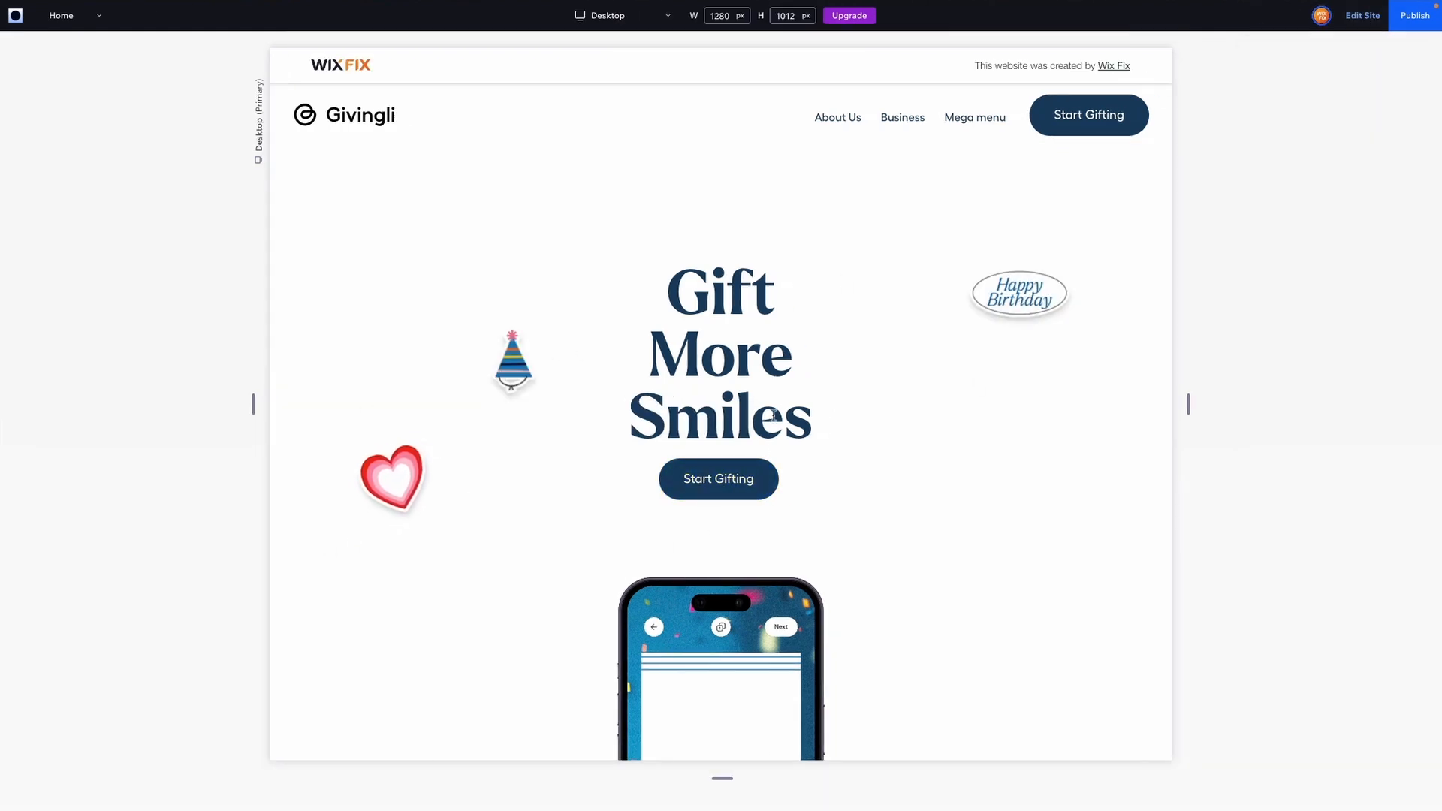
{"action": "scroll", "coordinate": [655, 499], "scroll_direction": "down", "scroll_amount": 5}
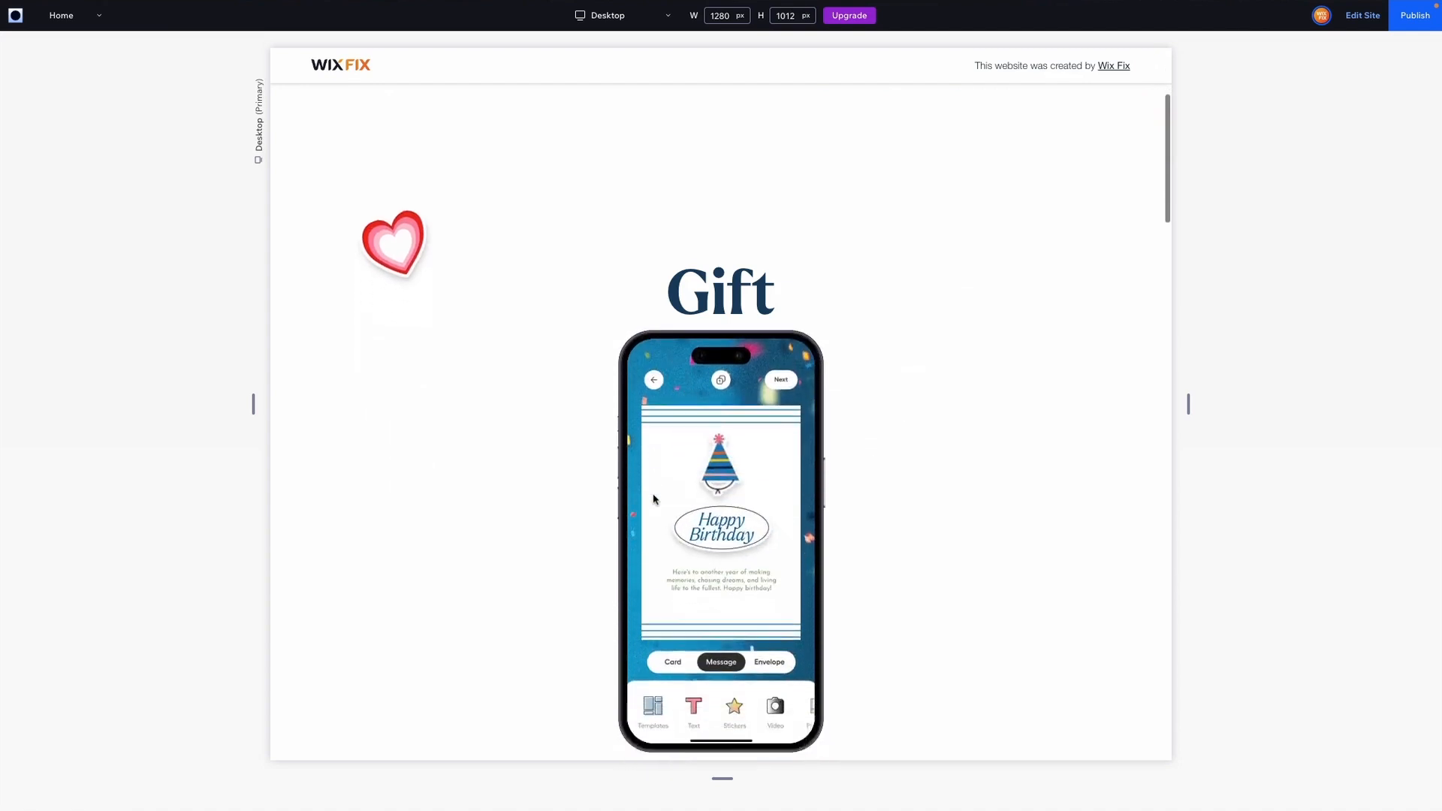
{"action": "scroll", "coordinate": [655, 499], "scroll_direction": "up", "scroll_amount": 5}
{"action": "scroll", "coordinate": [655, 498], "scroll_direction": "down", "scroll_amount": 4}
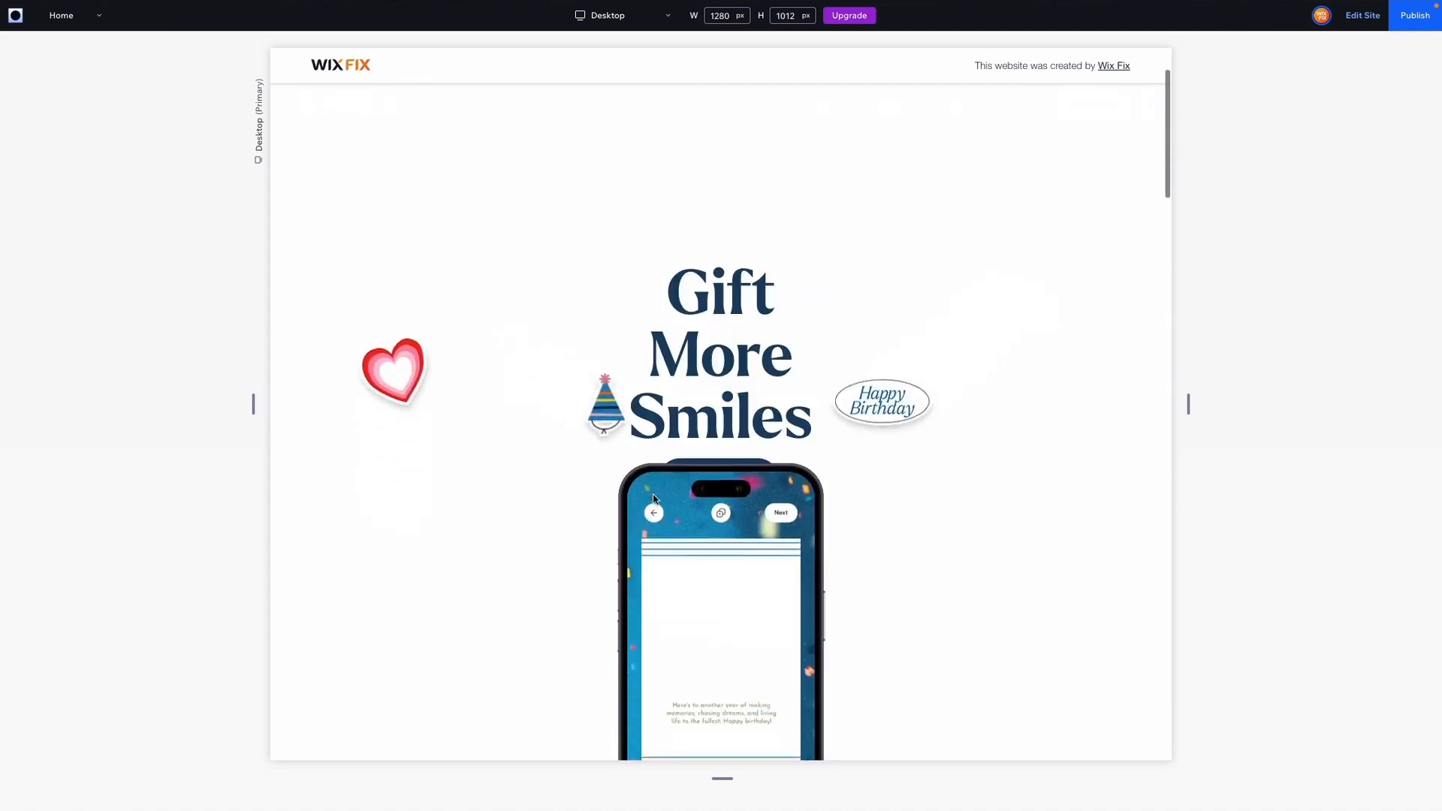
{"action": "scroll", "coordinate": [653, 498], "scroll_direction": "up", "scroll_amount": 5}
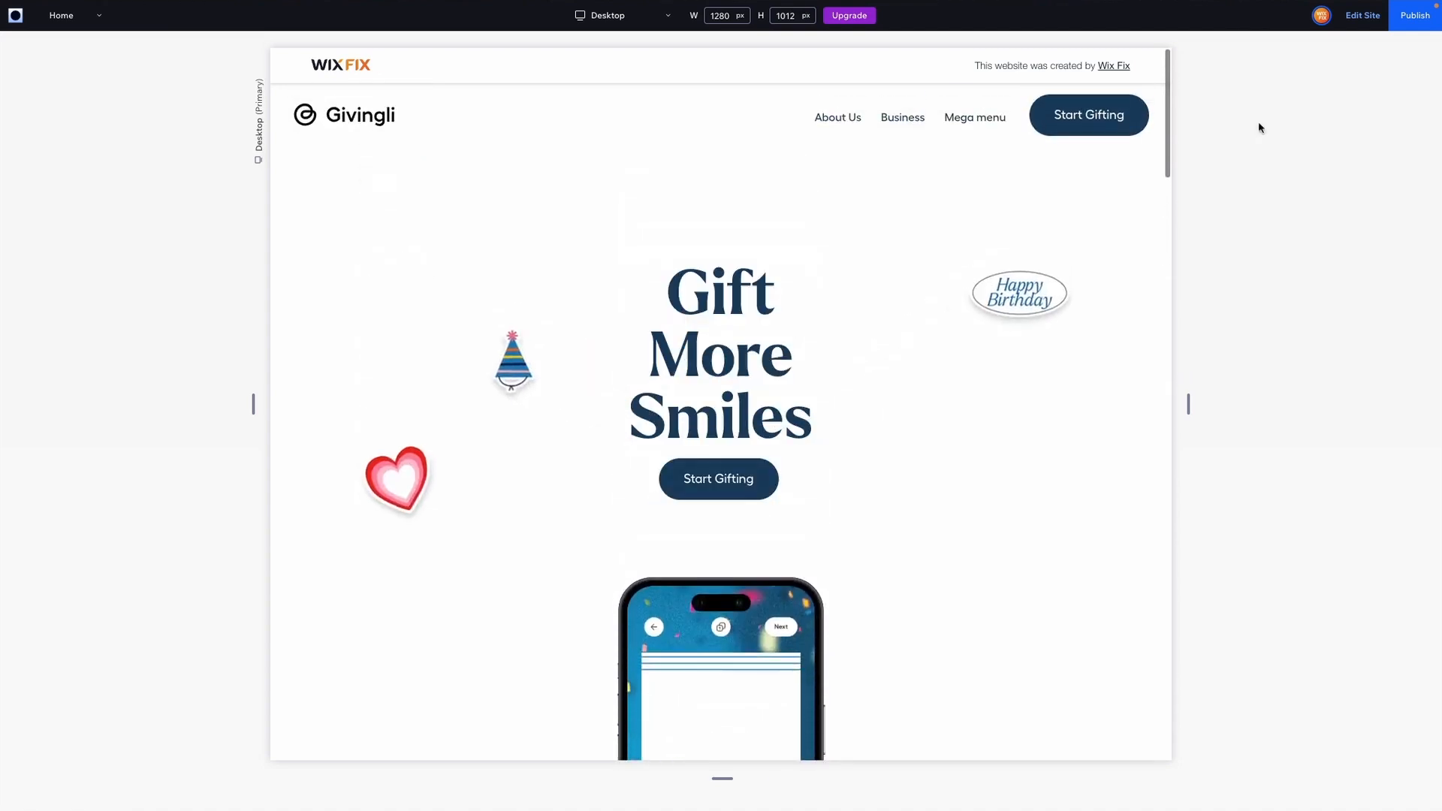
{"action": "left_click", "coordinate": [1362, 16]}
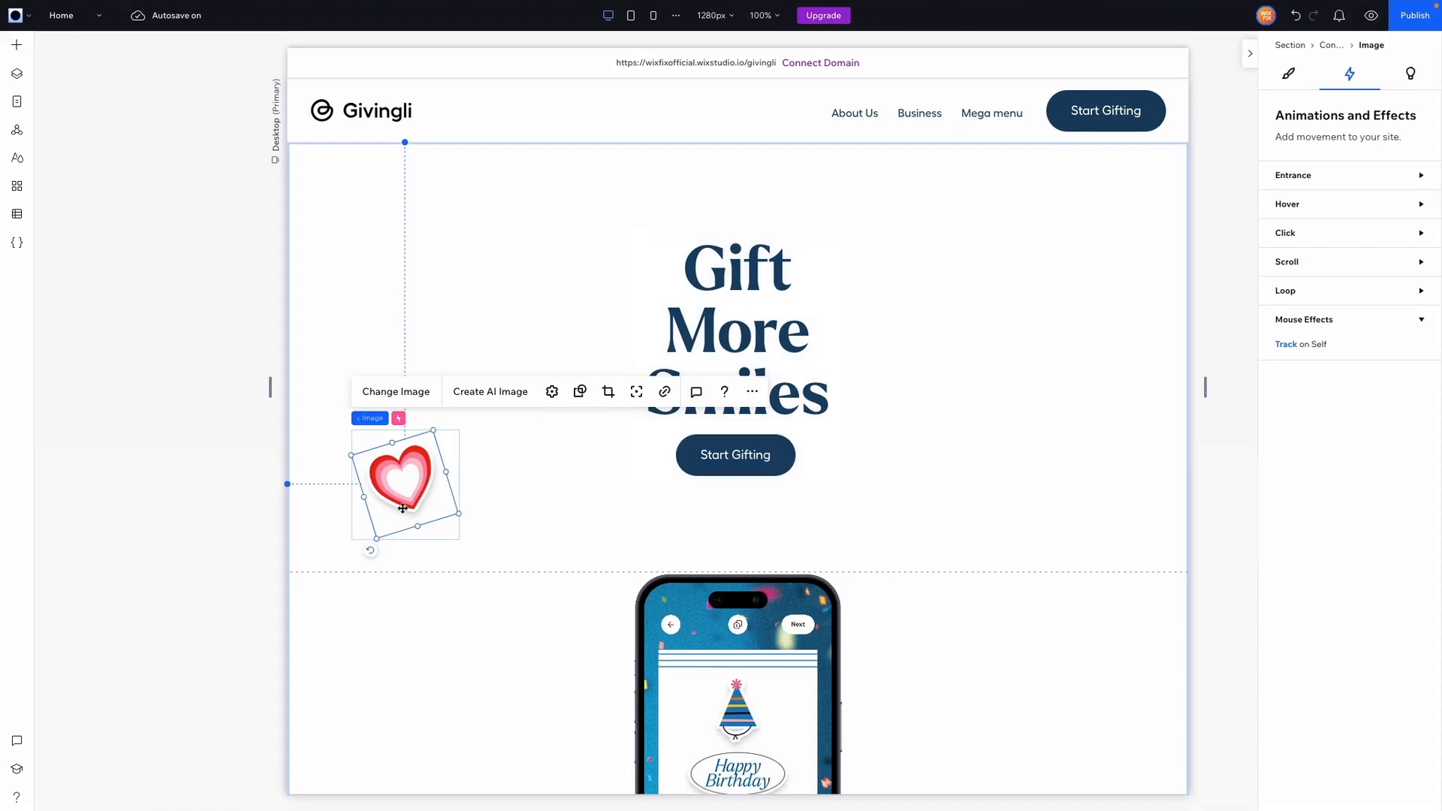
- Place the heart image in a container of its own and rename that container Heart Move
{"action": "right_click", "coordinate": [406, 479]}
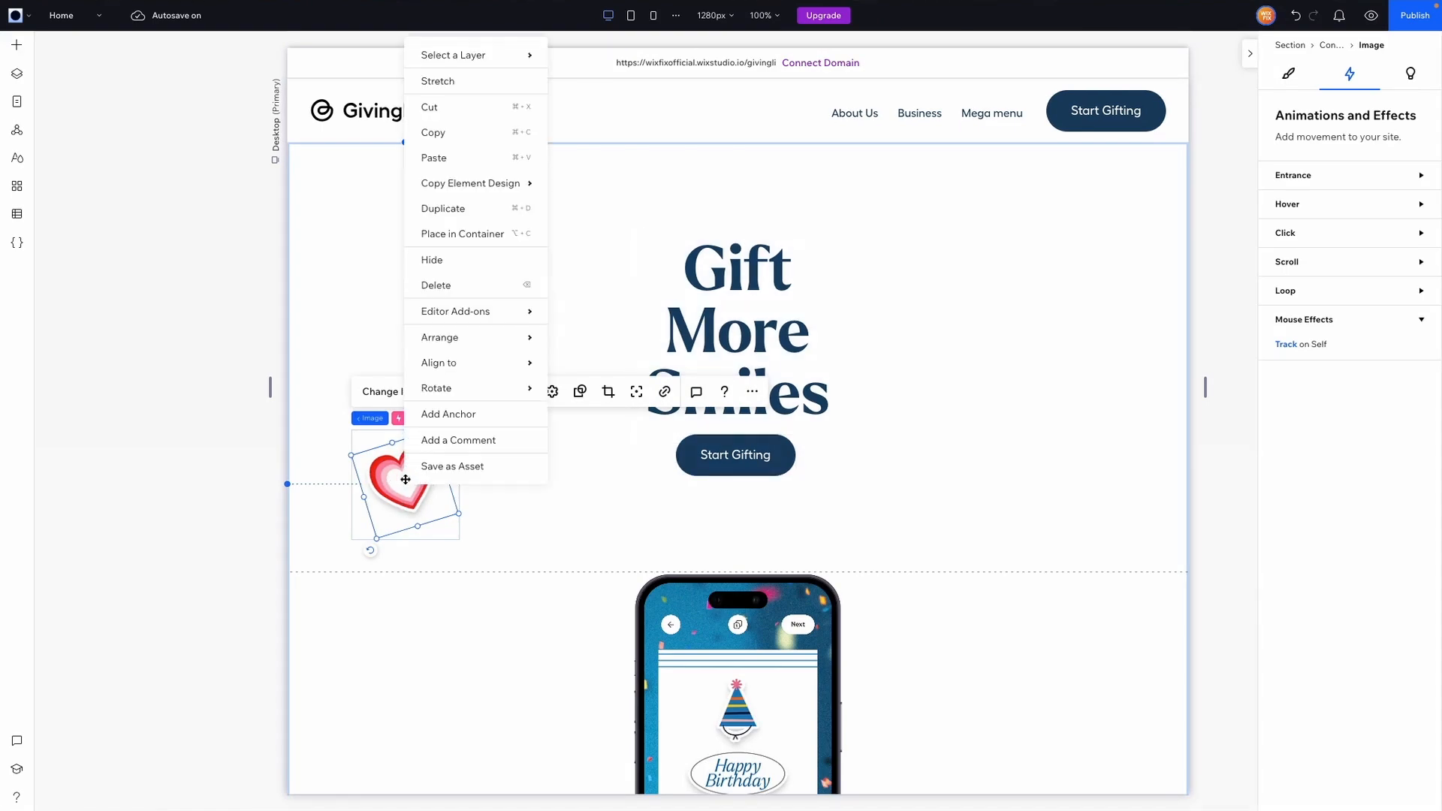
{"action": "left_click", "coordinate": [467, 241]}
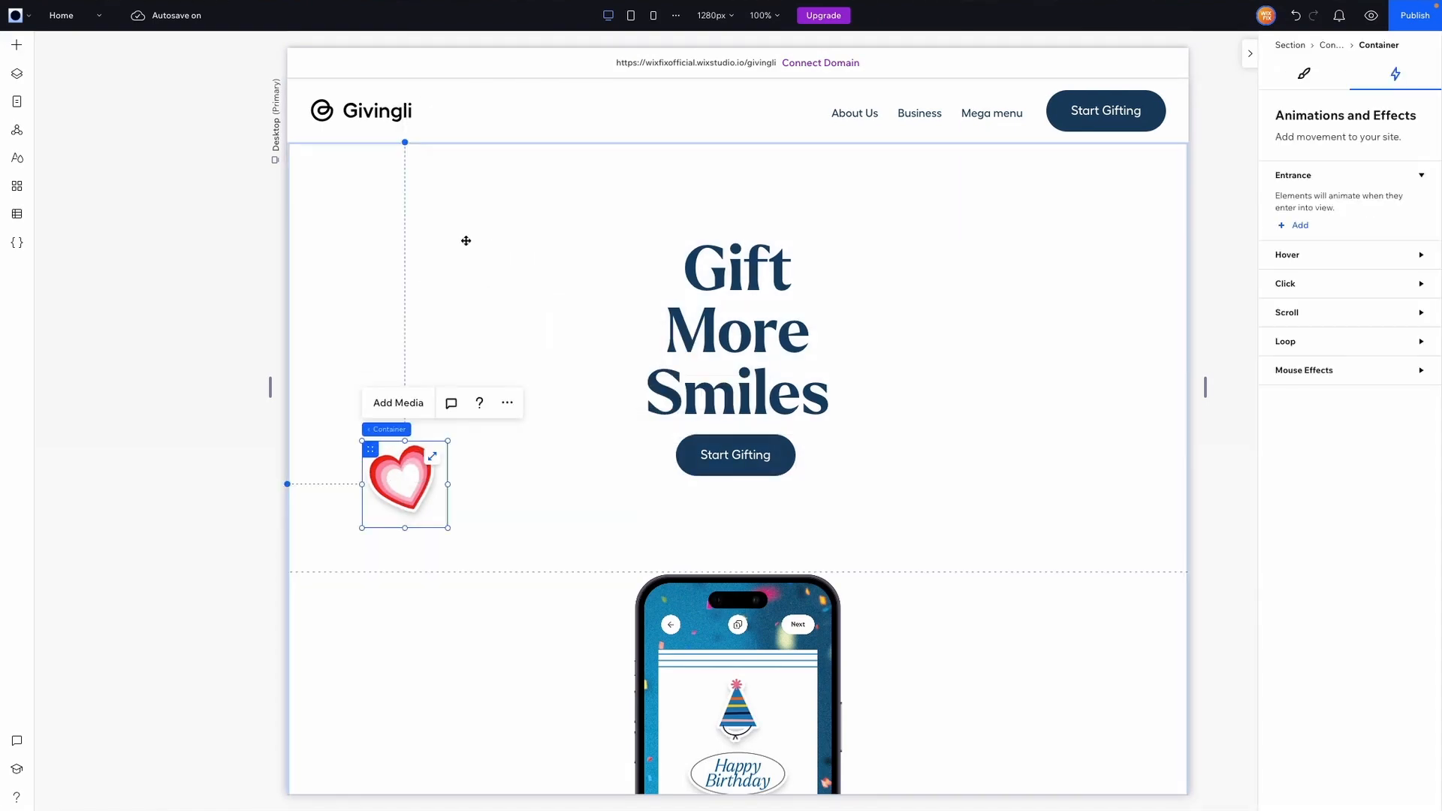
{"action": "left_click", "coordinate": [16, 73]}
{"action": "double_click", "coordinate": [146, 185]}
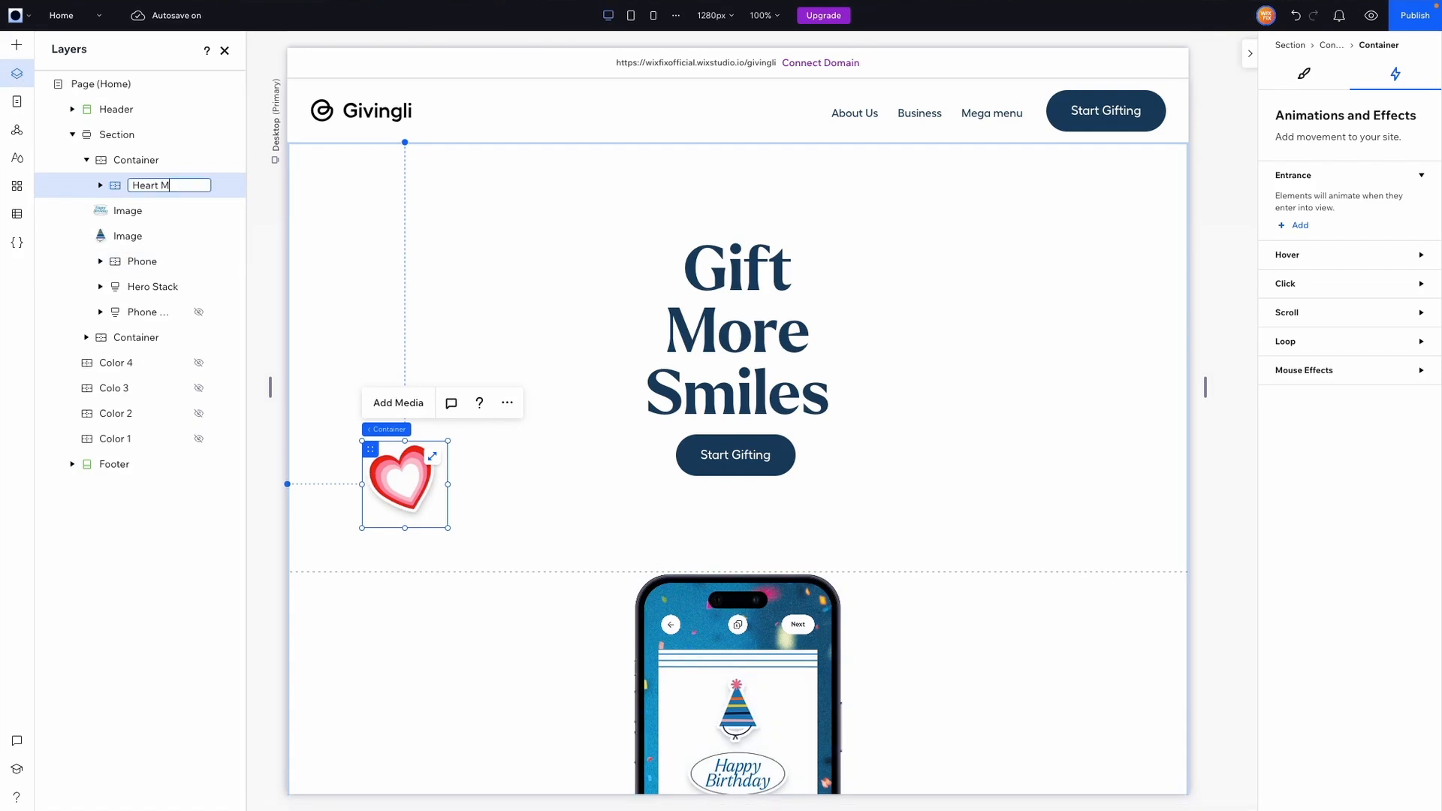
{"action": "key", "text": "Return"}
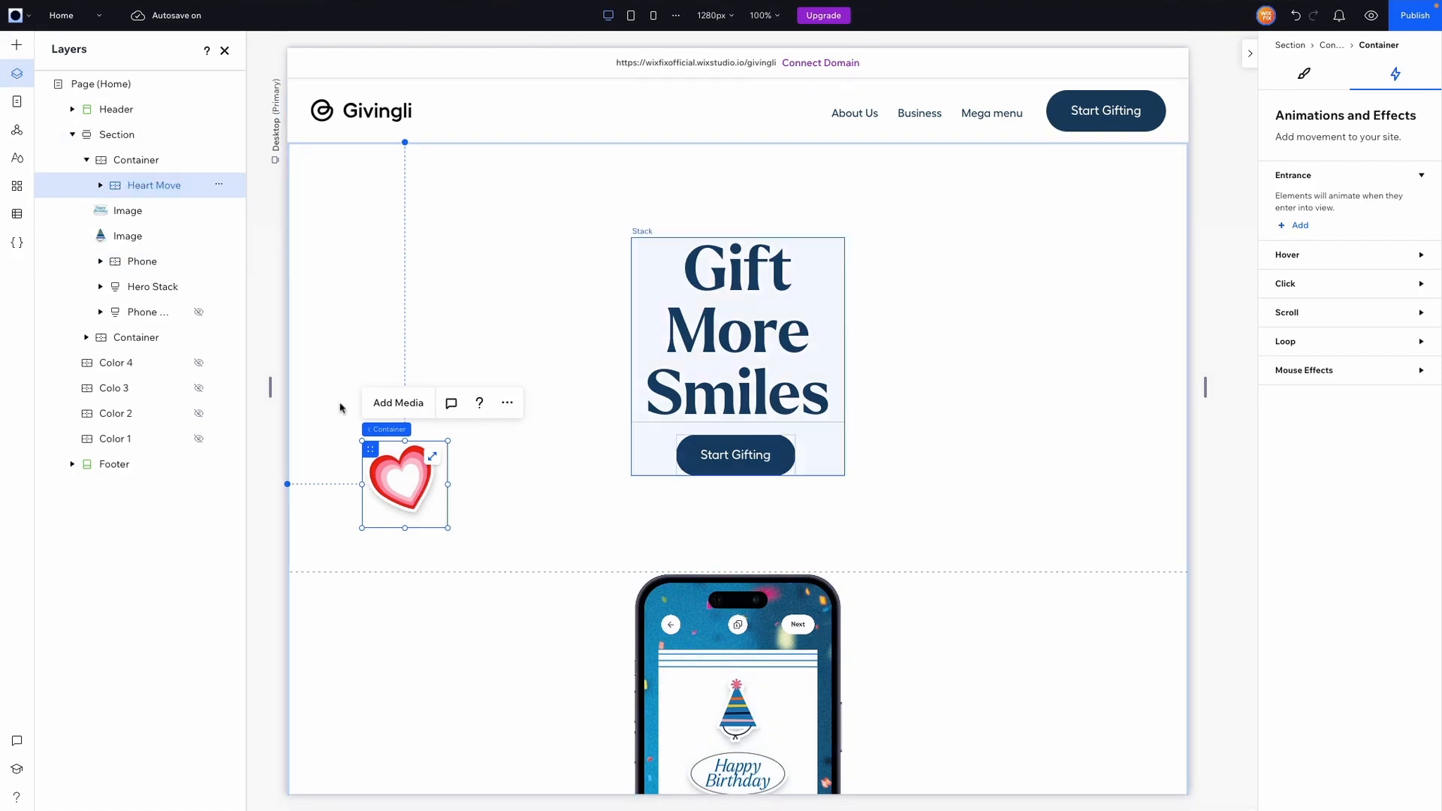
- Add a Move scroll animation to the Phone container with Heart Move as the animated element
{"action": "left_click", "coordinate": [943, 513]}
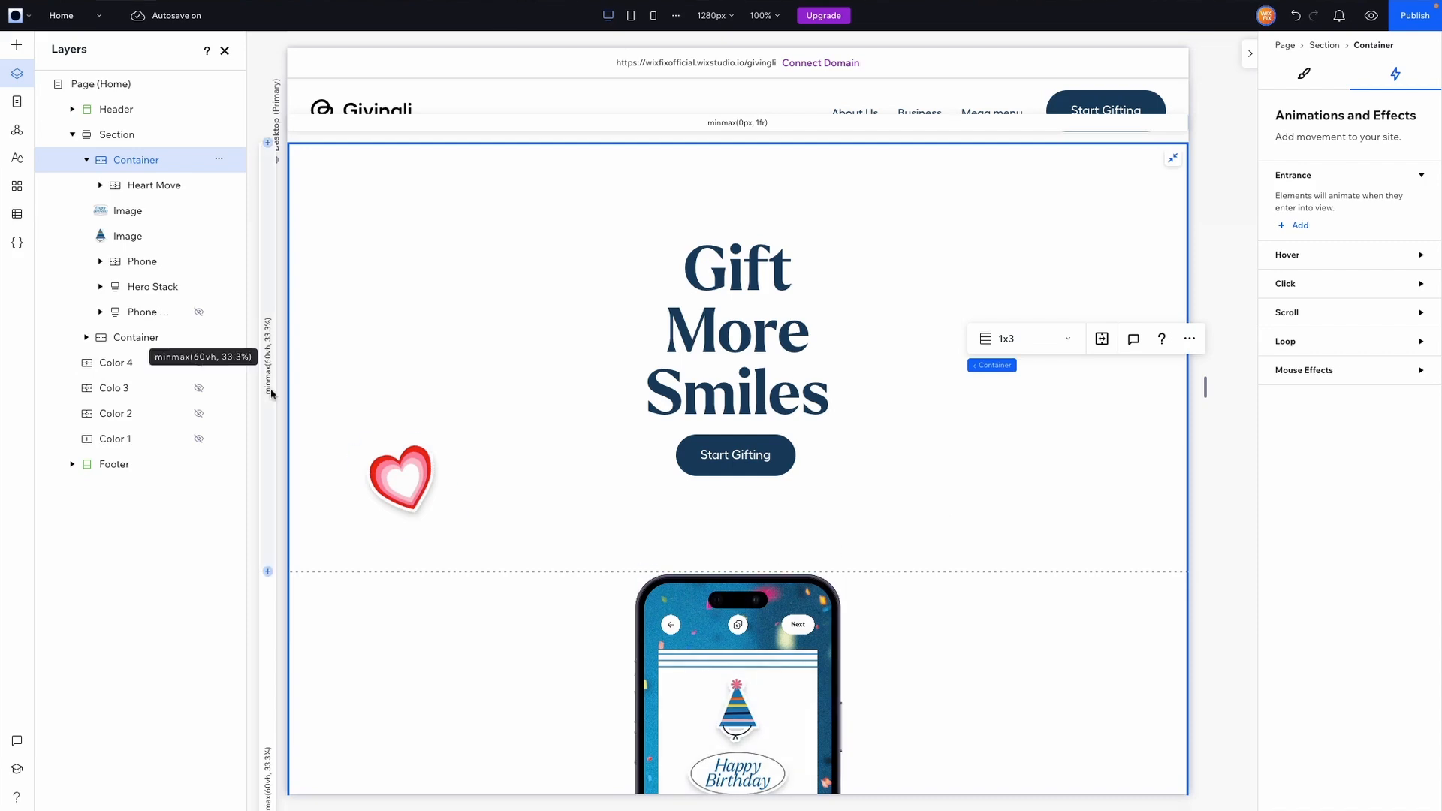
{"action": "left_click", "coordinate": [142, 263]}
{"action": "left_click", "coordinate": [1300, 331]}
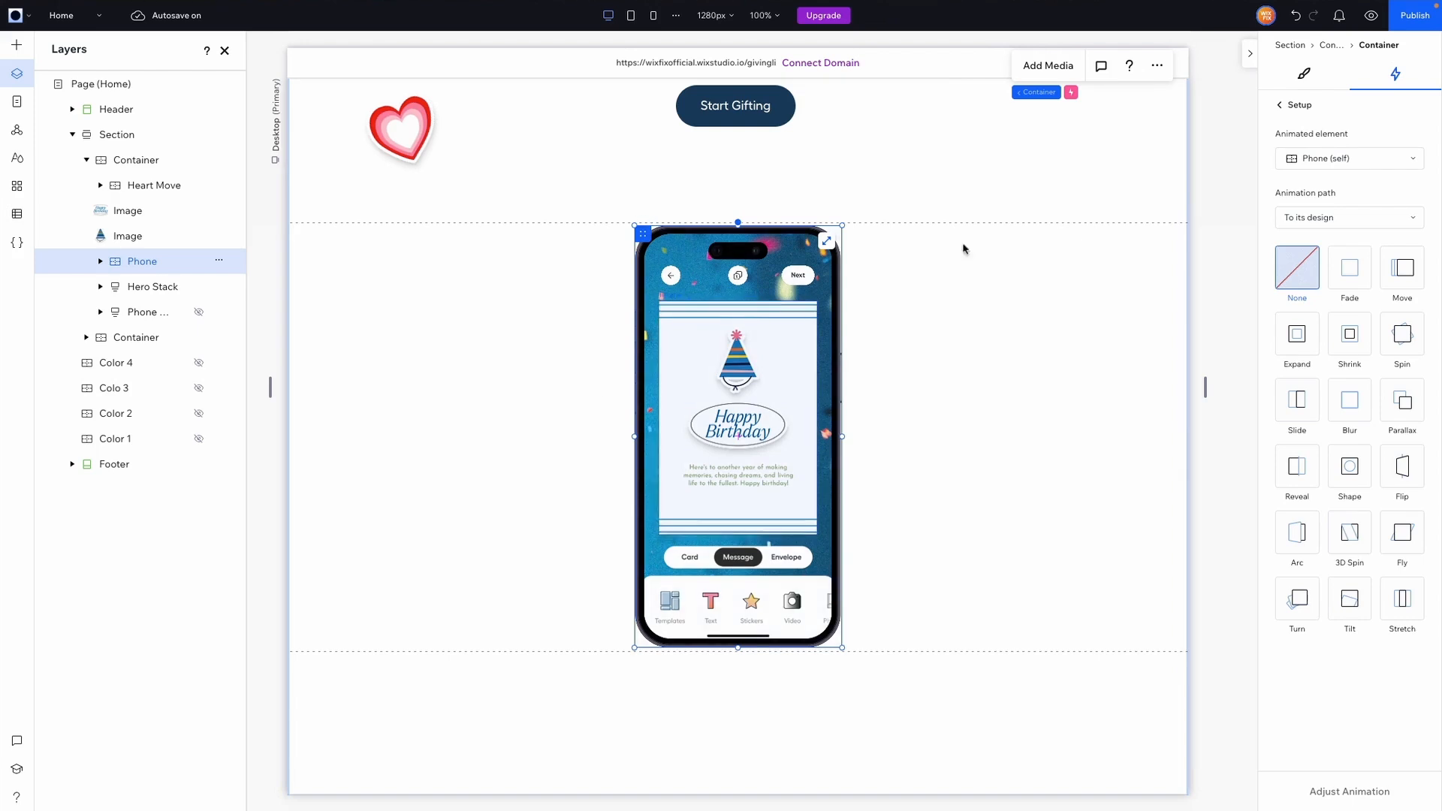
{"action": "left_click", "coordinate": [1324, 159]}
{"action": "scroll", "coordinate": [1330, 176], "scroll_direction": "up", "scroll_amount": 3}
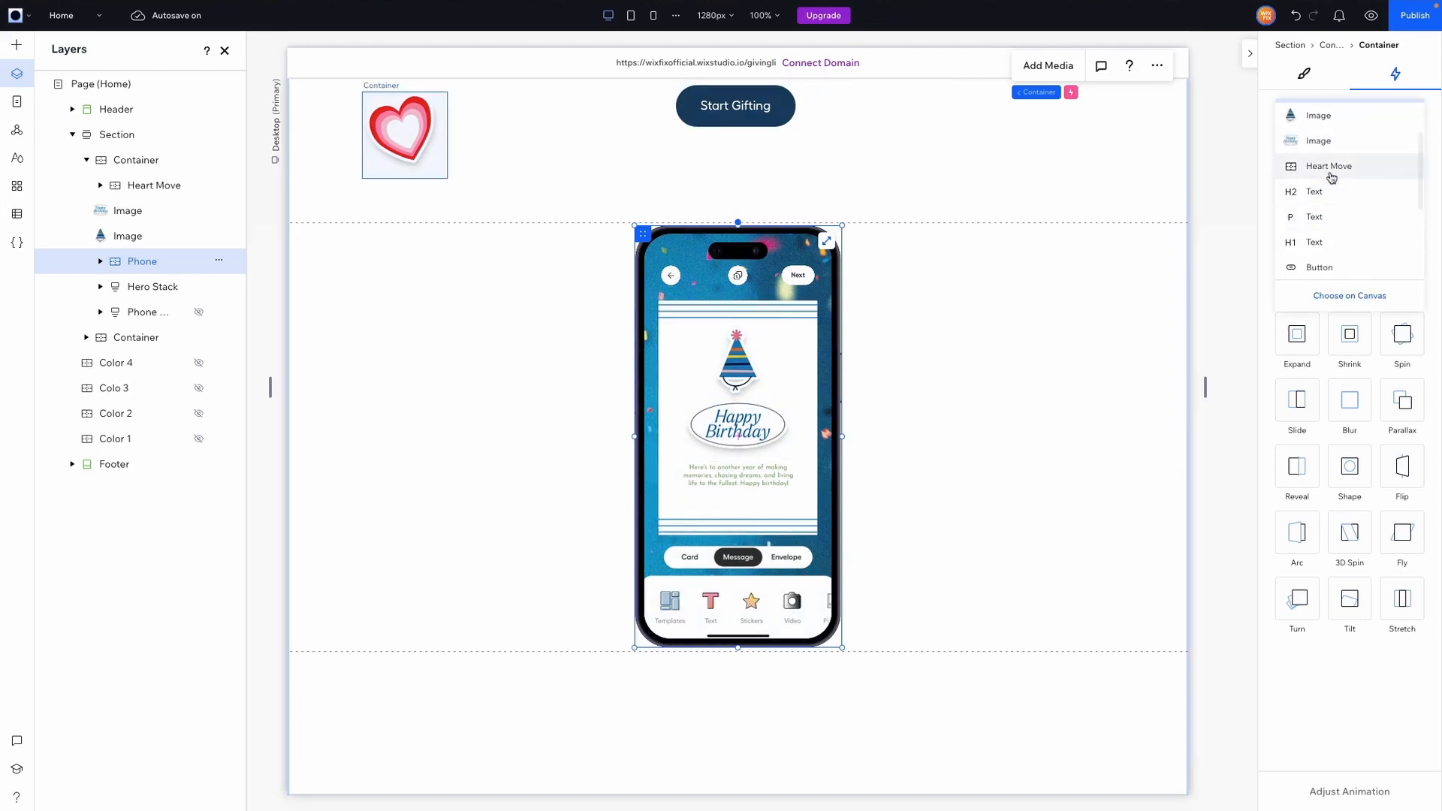
{"action": "left_click", "coordinate": [1332, 177]}
{"action": "left_click", "coordinate": [1403, 271]}
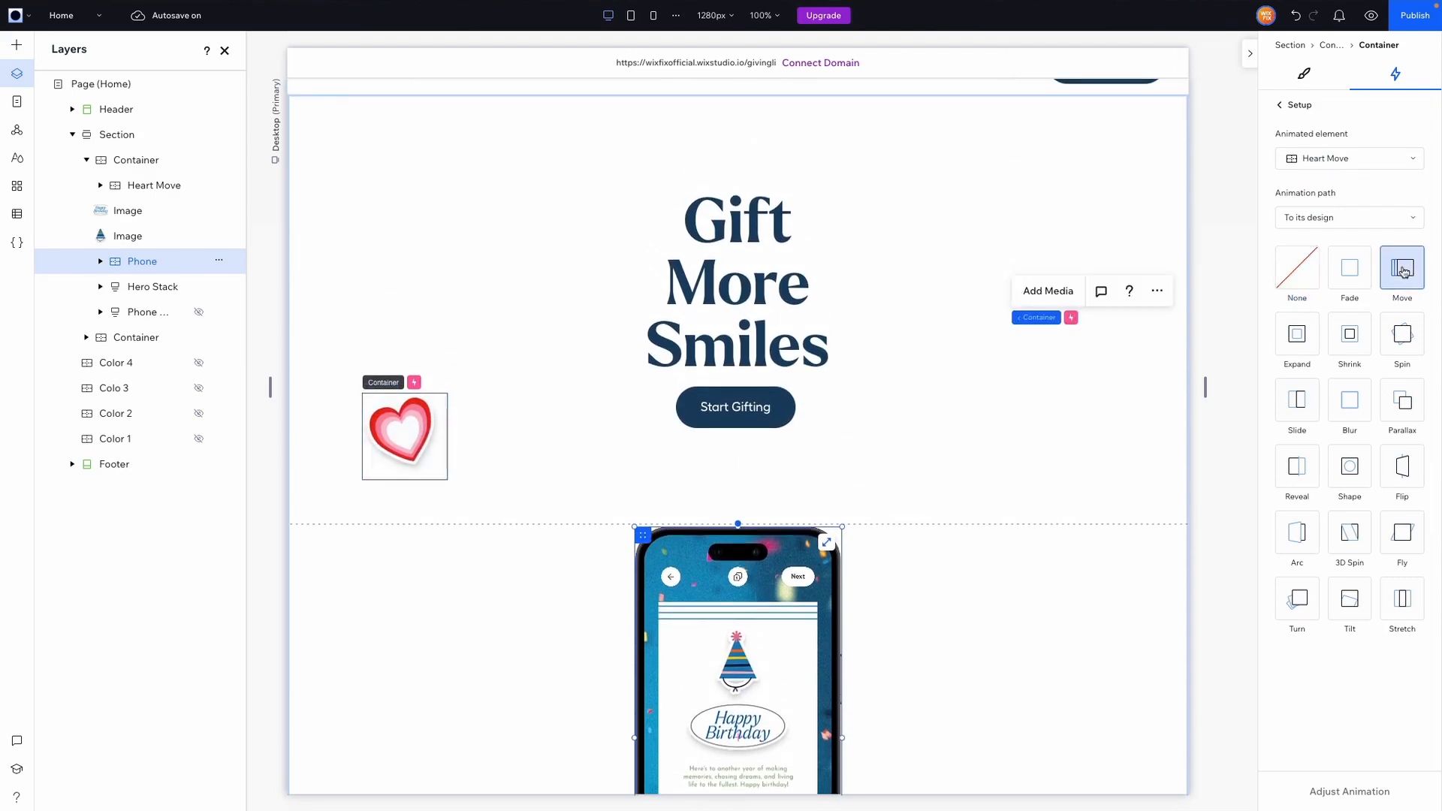
- Set the Heart Move animation's moving-in angle to 258° and narrow its animation area to about 18–30%
{"action": "left_click", "coordinate": [1341, 794]}
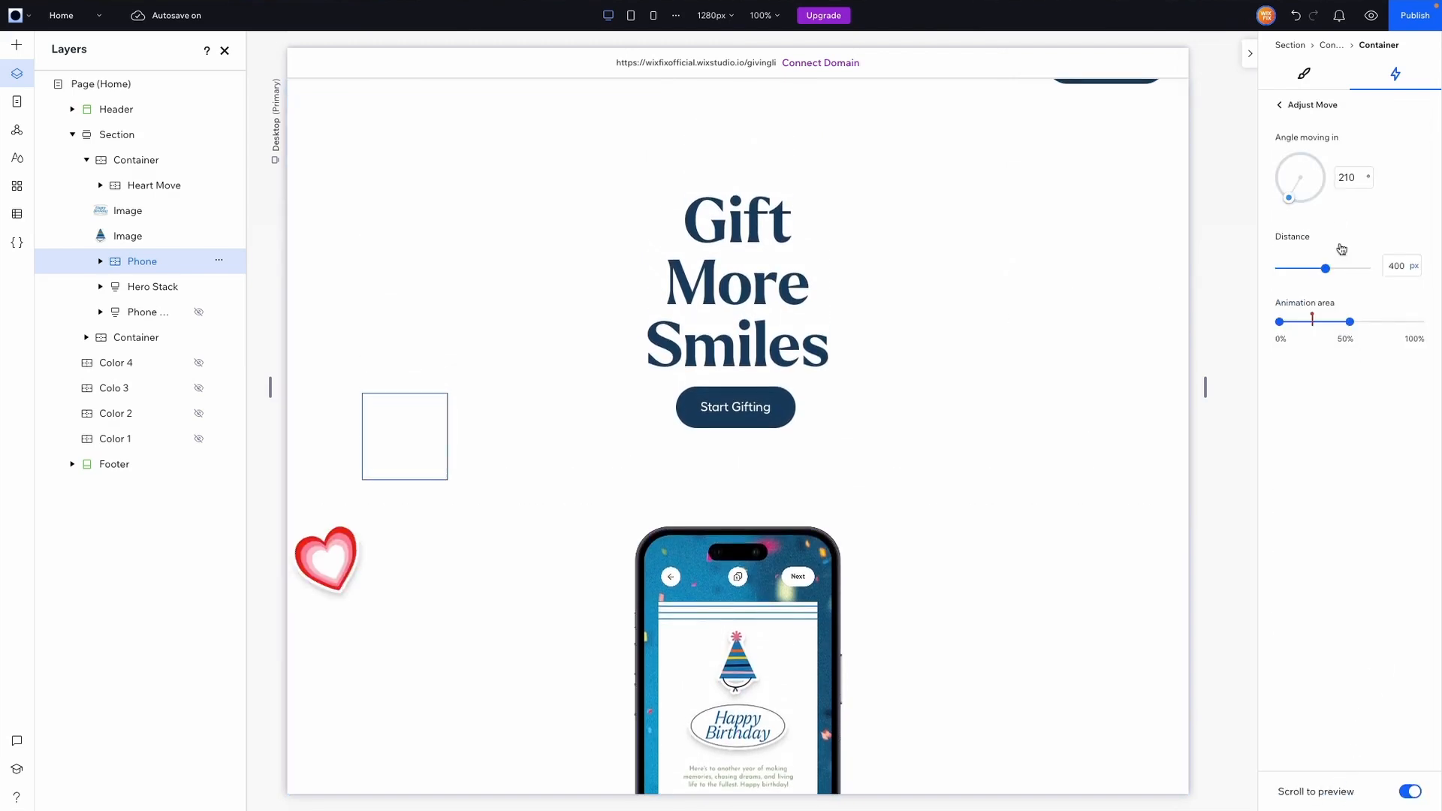
{"action": "left_click_drag", "start_coordinate": [1296, 208], "coordinate": [1265, 190]}
{"action": "left_click_drag", "start_coordinate": [1279, 321], "coordinate": [1334, 328]}
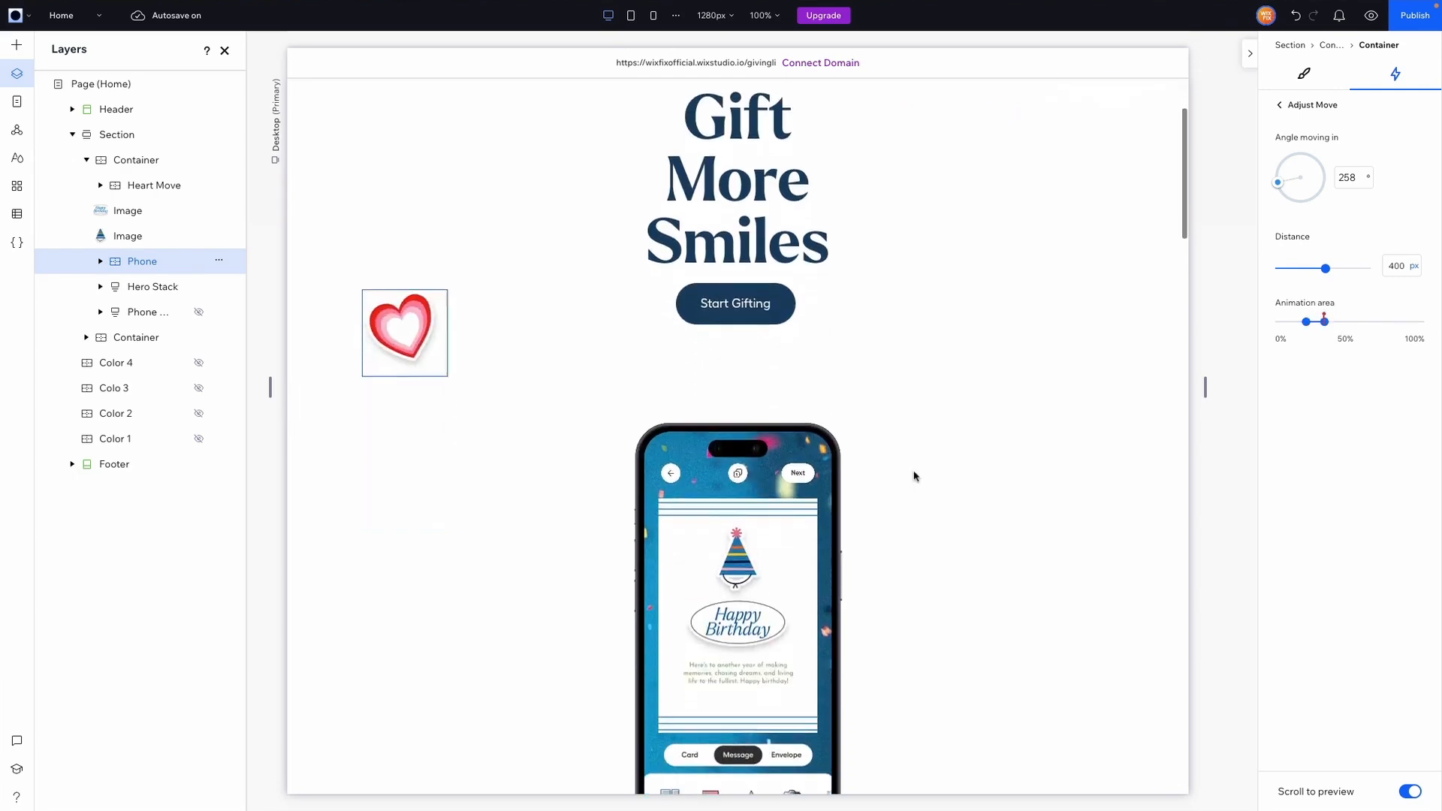
- Change the Heart Move animation path to From its design
{"action": "left_click", "coordinate": [1285, 105]}
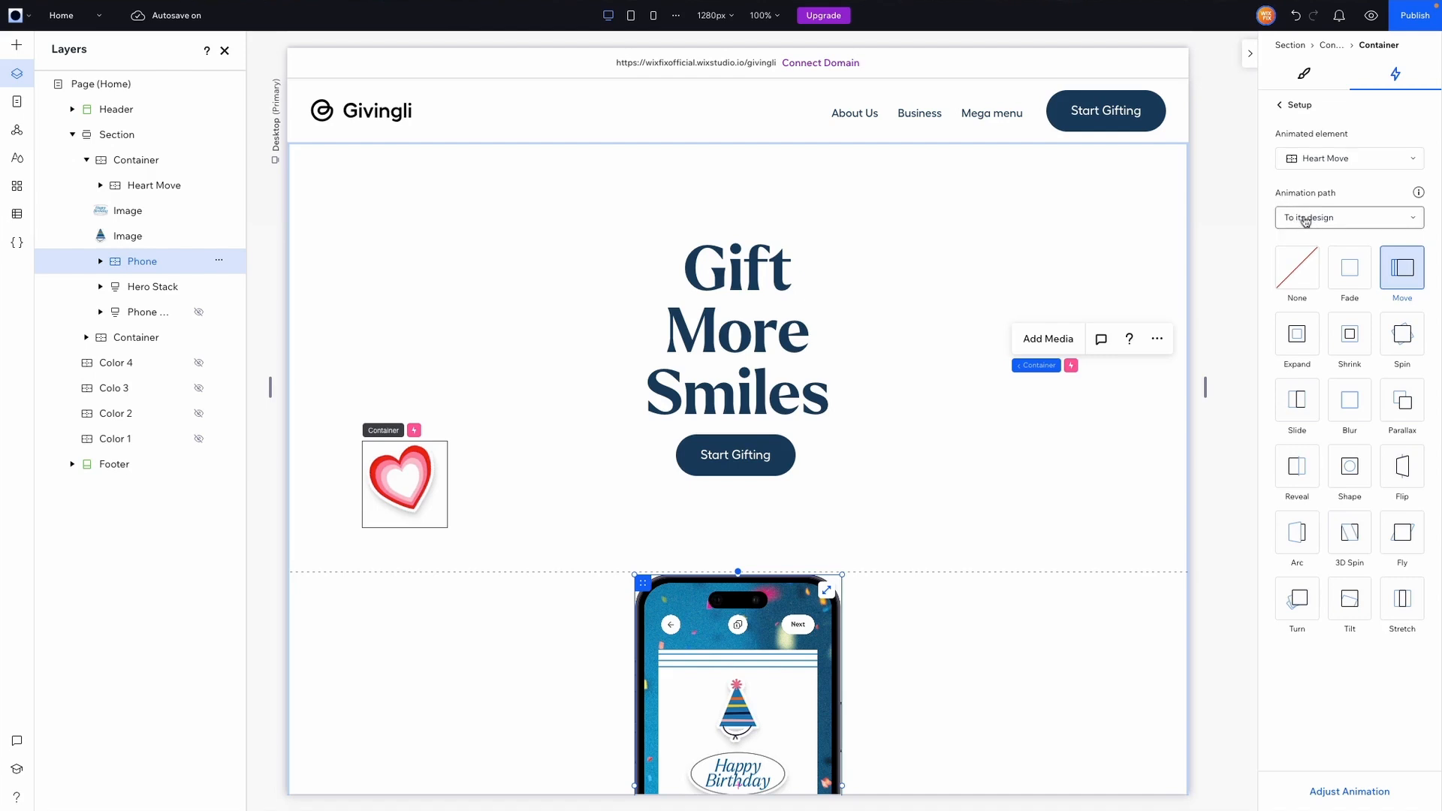
{"action": "left_click", "coordinate": [1306, 219]}
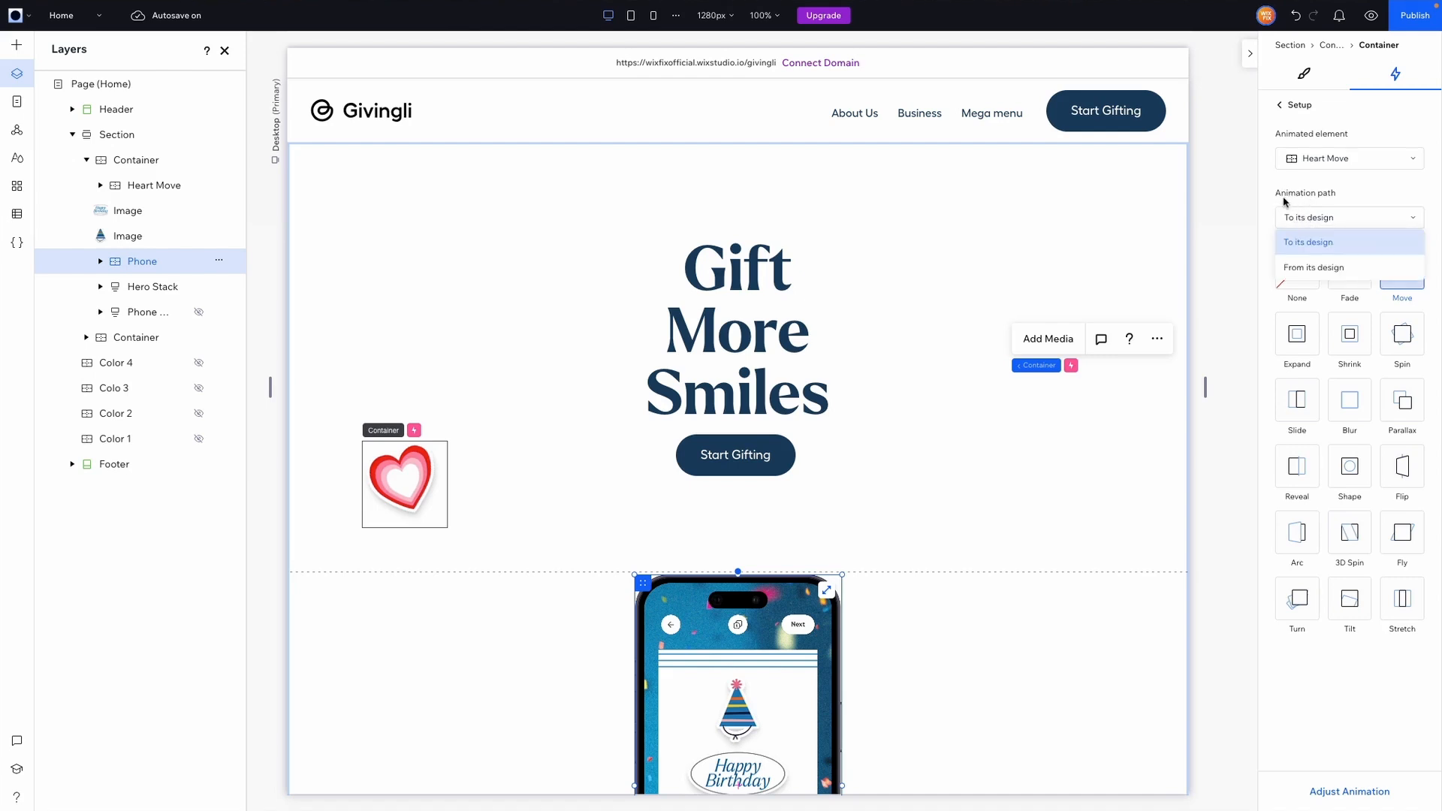
{"action": "left_click", "coordinate": [1332, 270]}
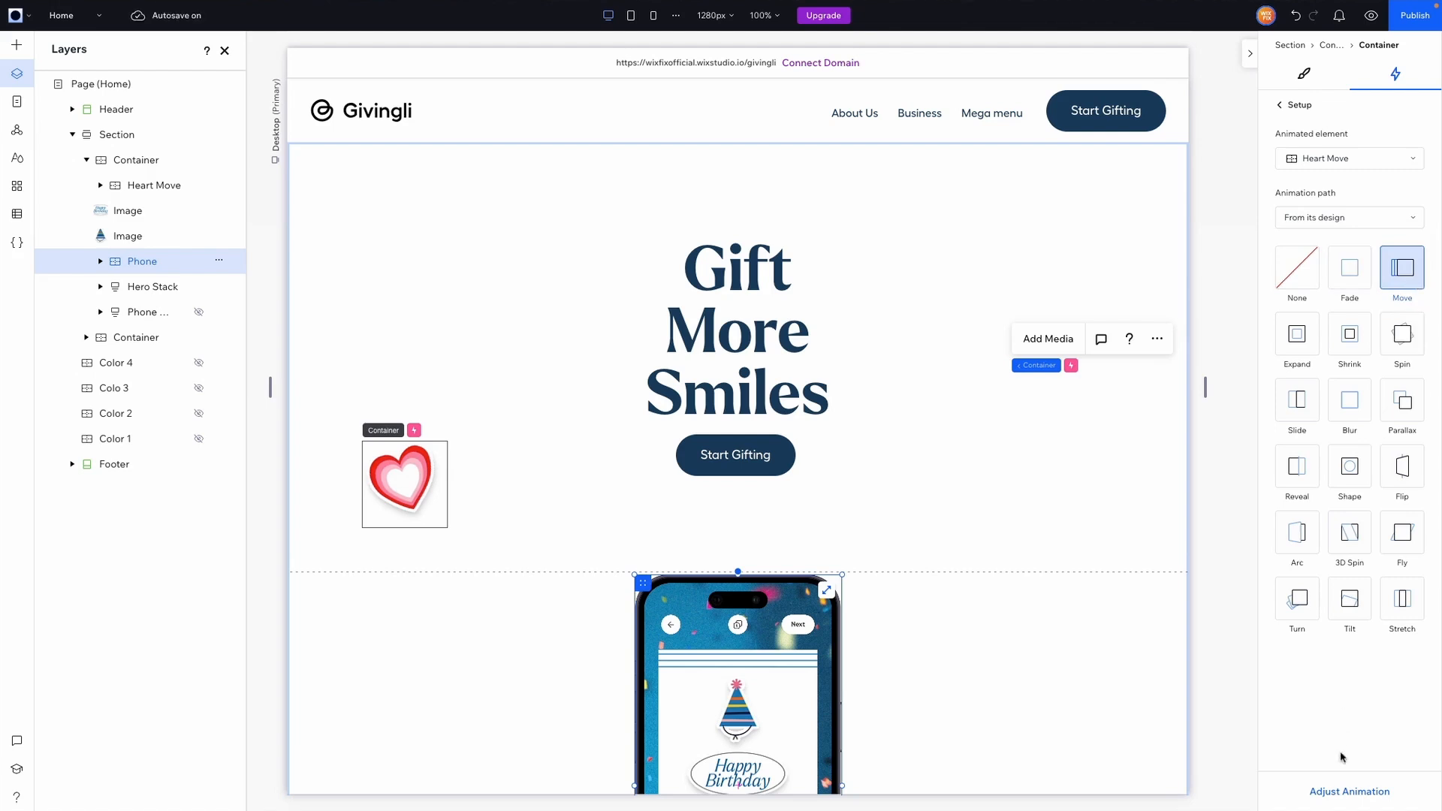
- Set the Heart Move animation's moving-out angle to 255°, distance to 50 vw, and animation area to about 18–30%
{"action": "left_click", "coordinate": [1334, 791]}
{"action": "left_click_drag", "start_coordinate": [1296, 194], "coordinate": [1268, 192]}
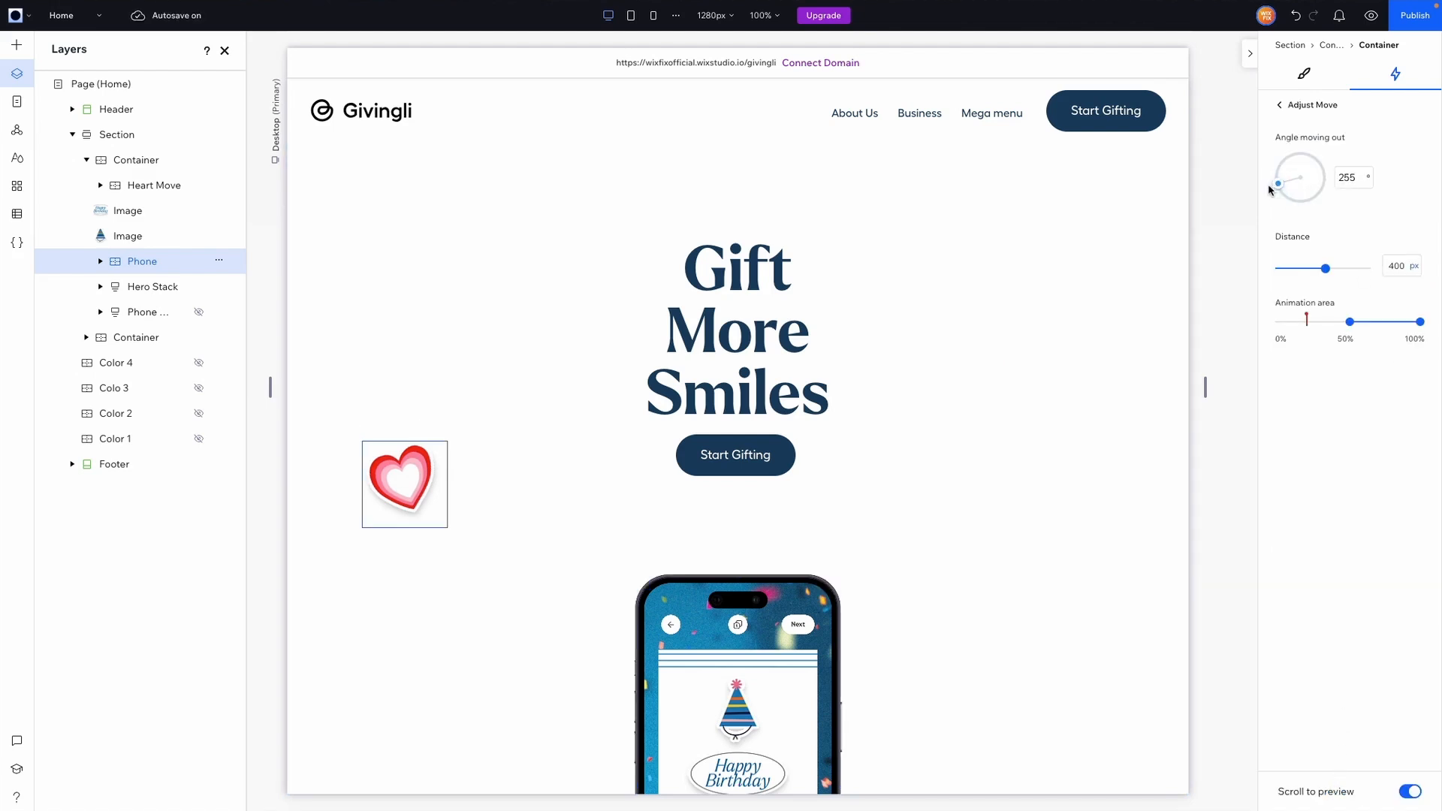
{"action": "left_click", "coordinate": [1414, 266]}
{"action": "left_click", "coordinate": [1394, 323]}
{"action": "left_click_drag", "start_coordinate": [1350, 322], "coordinate": [1305, 325]}
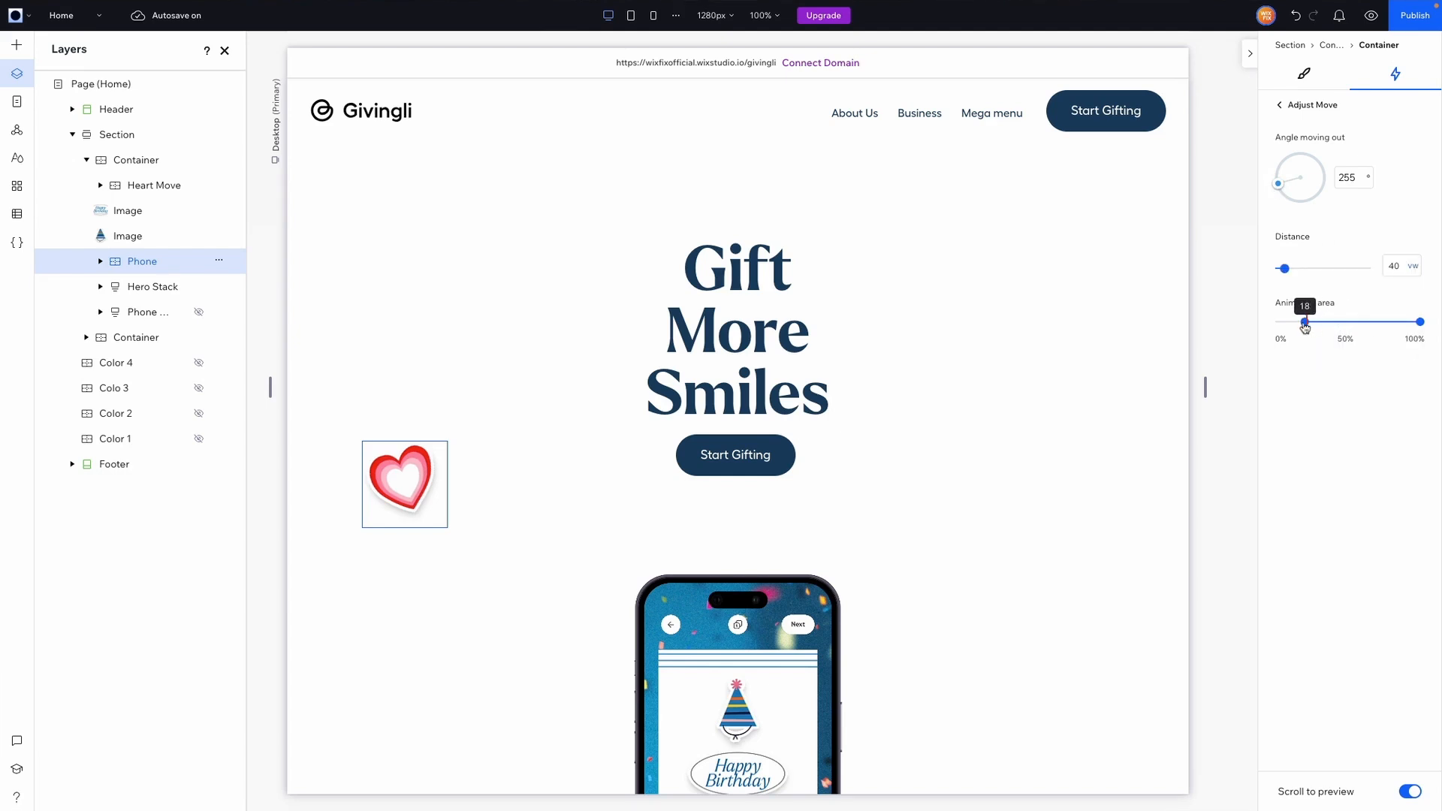
{"action": "mouse_move", "coordinate": [1307, 328]}
{"action": "left_click_drag", "start_coordinate": [1421, 324], "coordinate": [1324, 328]}
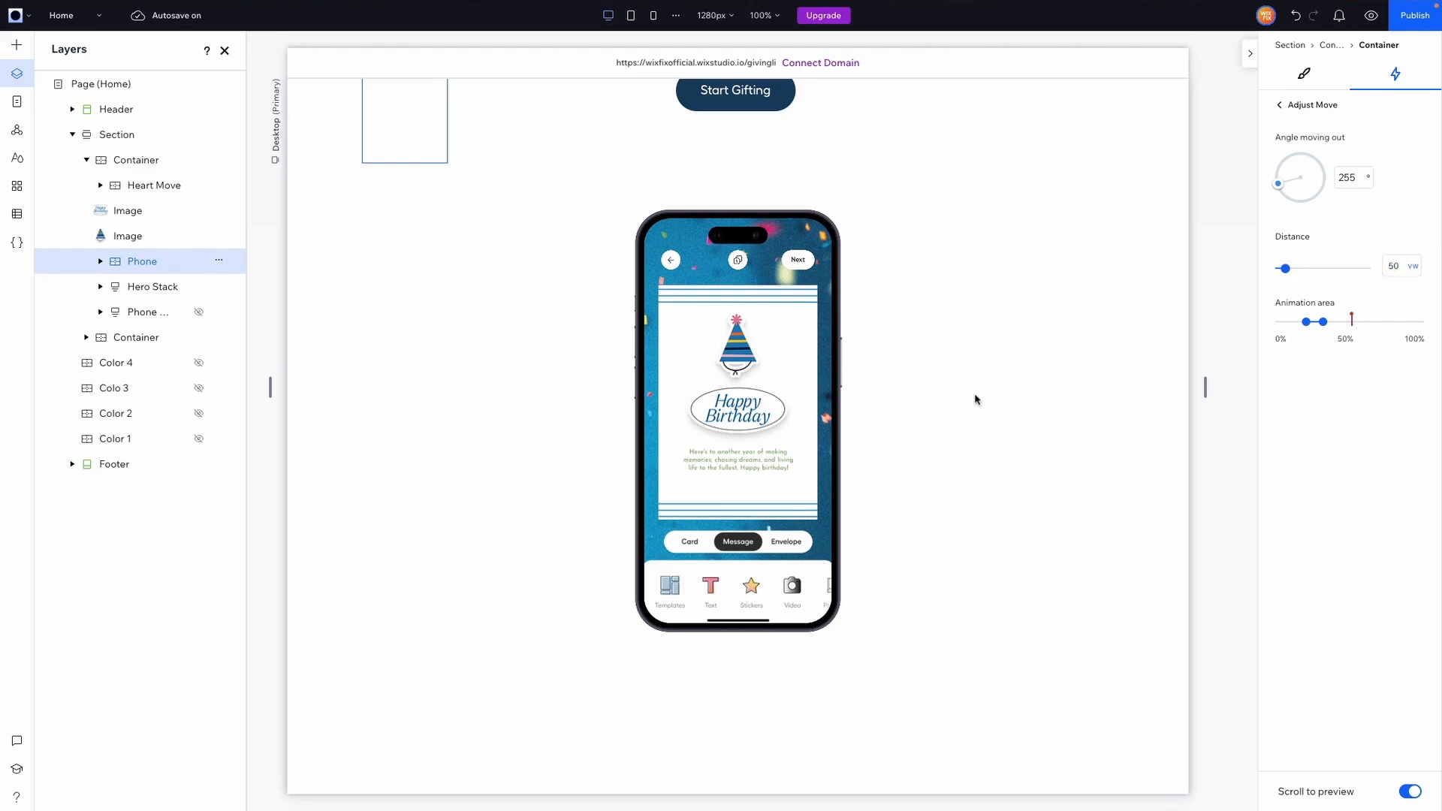
- Preview the page and scroll back and forth to examine how the heart leaves while the hat and Happy Birthday stickers land
{"action": "left_click", "coordinate": [1371, 15]}
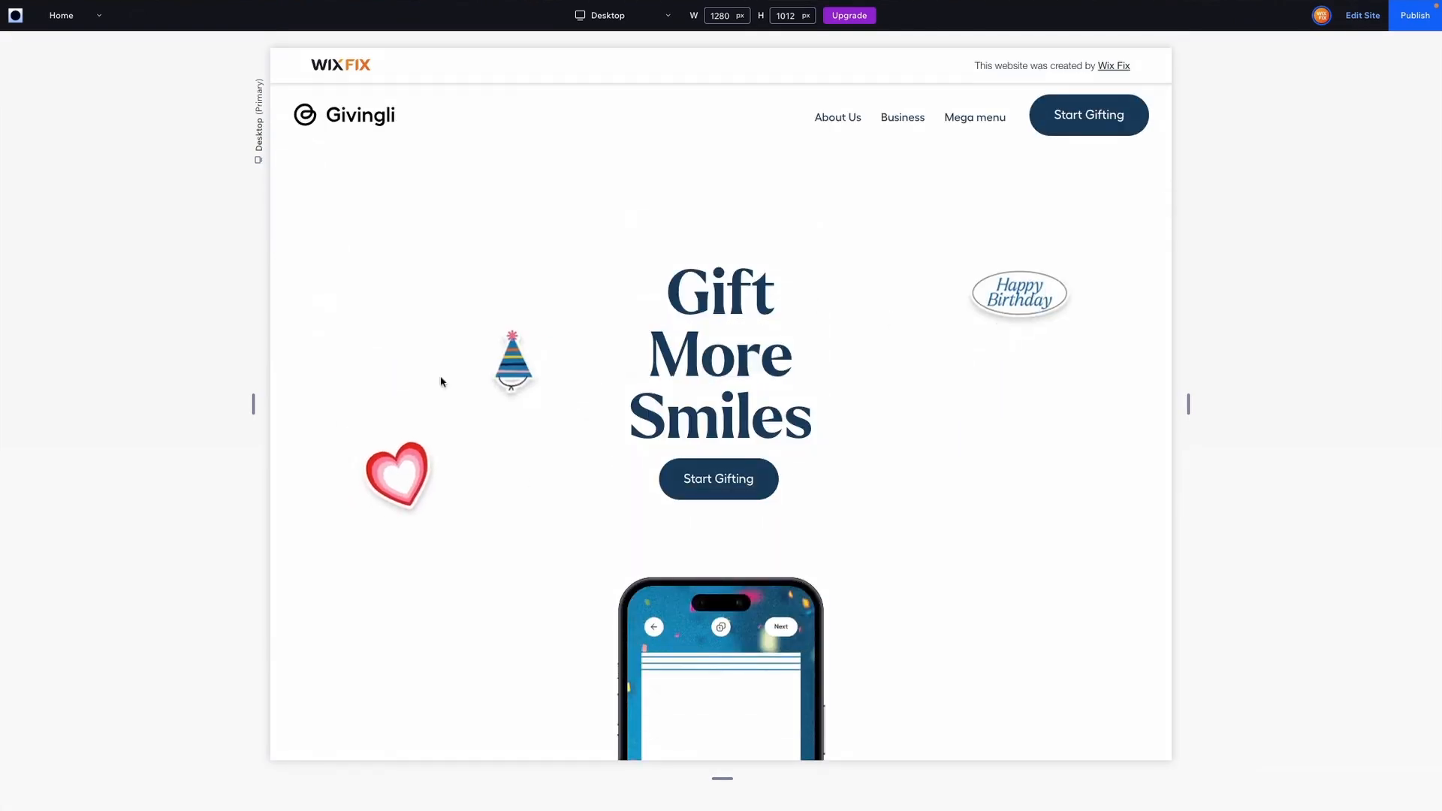
{"action": "scroll", "coordinate": [969, 409], "scroll_direction": "down", "scroll_amount": 5}
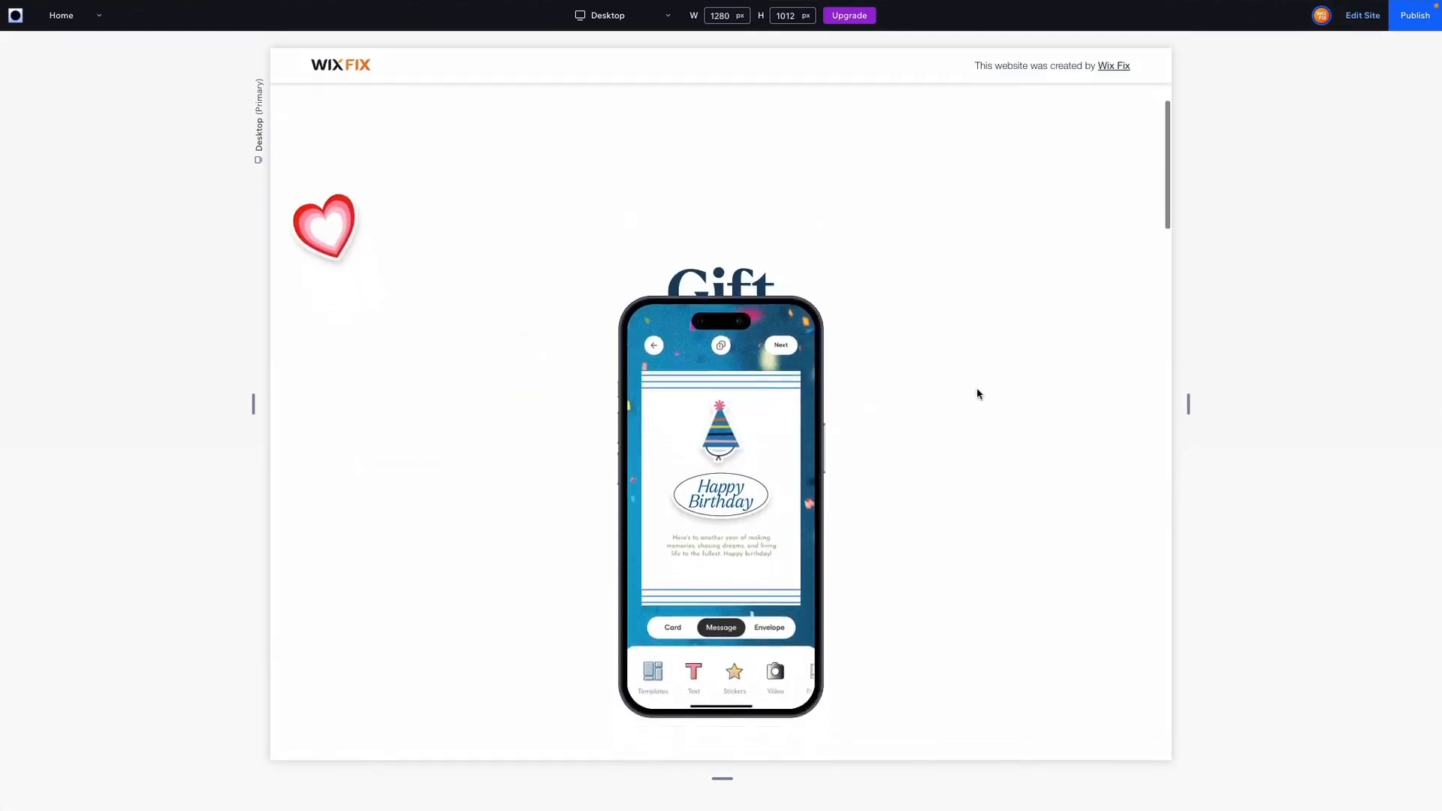
{"action": "scroll", "coordinate": [979, 393], "scroll_direction": "up", "scroll_amount": 3}
{"action": "scroll", "coordinate": [979, 393], "scroll_direction": "down", "scroll_amount": 2}
{"action": "scroll", "coordinate": [939, 278], "scroll_direction": "up", "scroll_amount": 3}
{"action": "scroll", "coordinate": [937, 273], "scroll_direction": "up", "scroll_amount": 3}
{"action": "scroll", "coordinate": [937, 273], "scroll_direction": "down", "scroll_amount": 2}
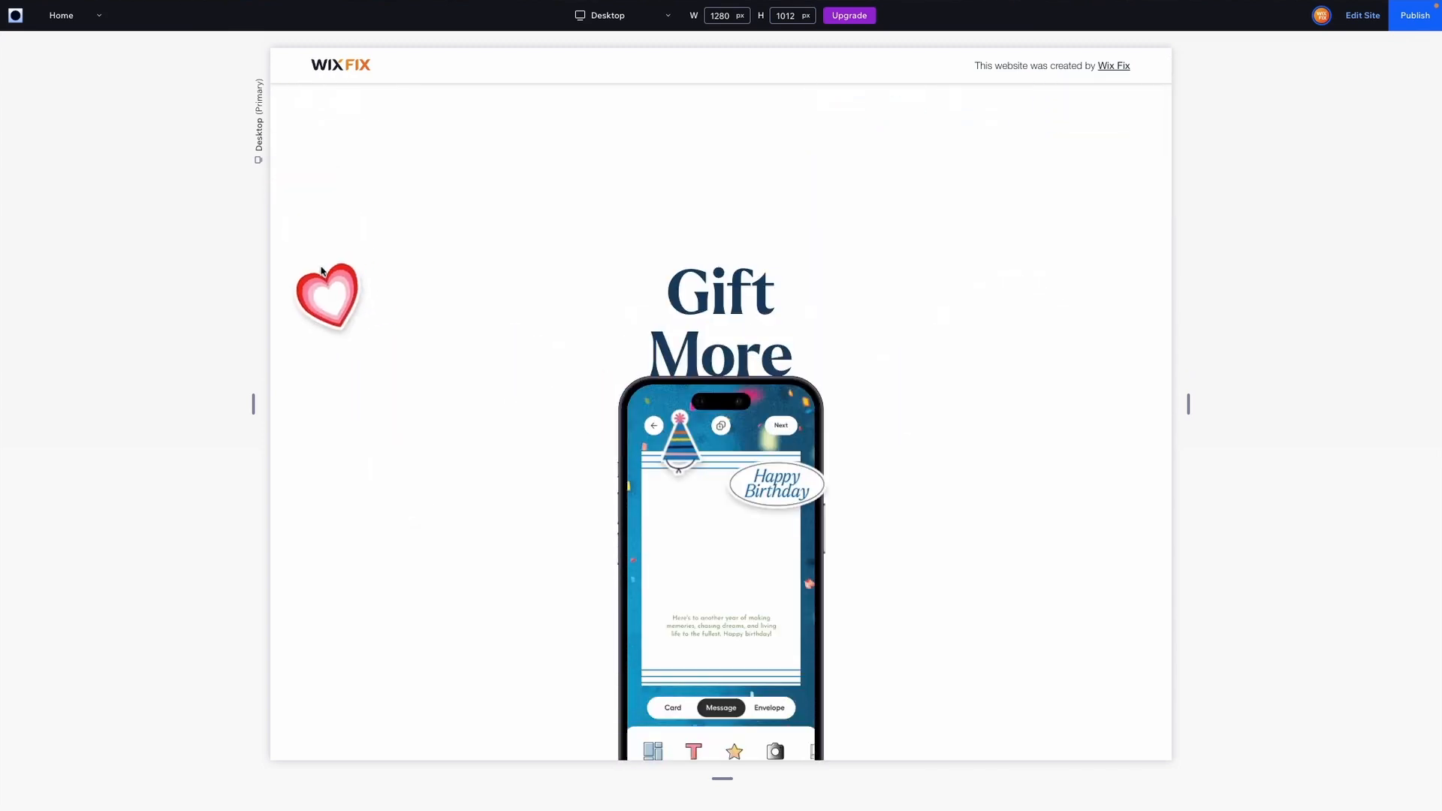
{"action": "scroll", "coordinate": [308, 306], "scroll_direction": "down", "scroll_amount": 3}
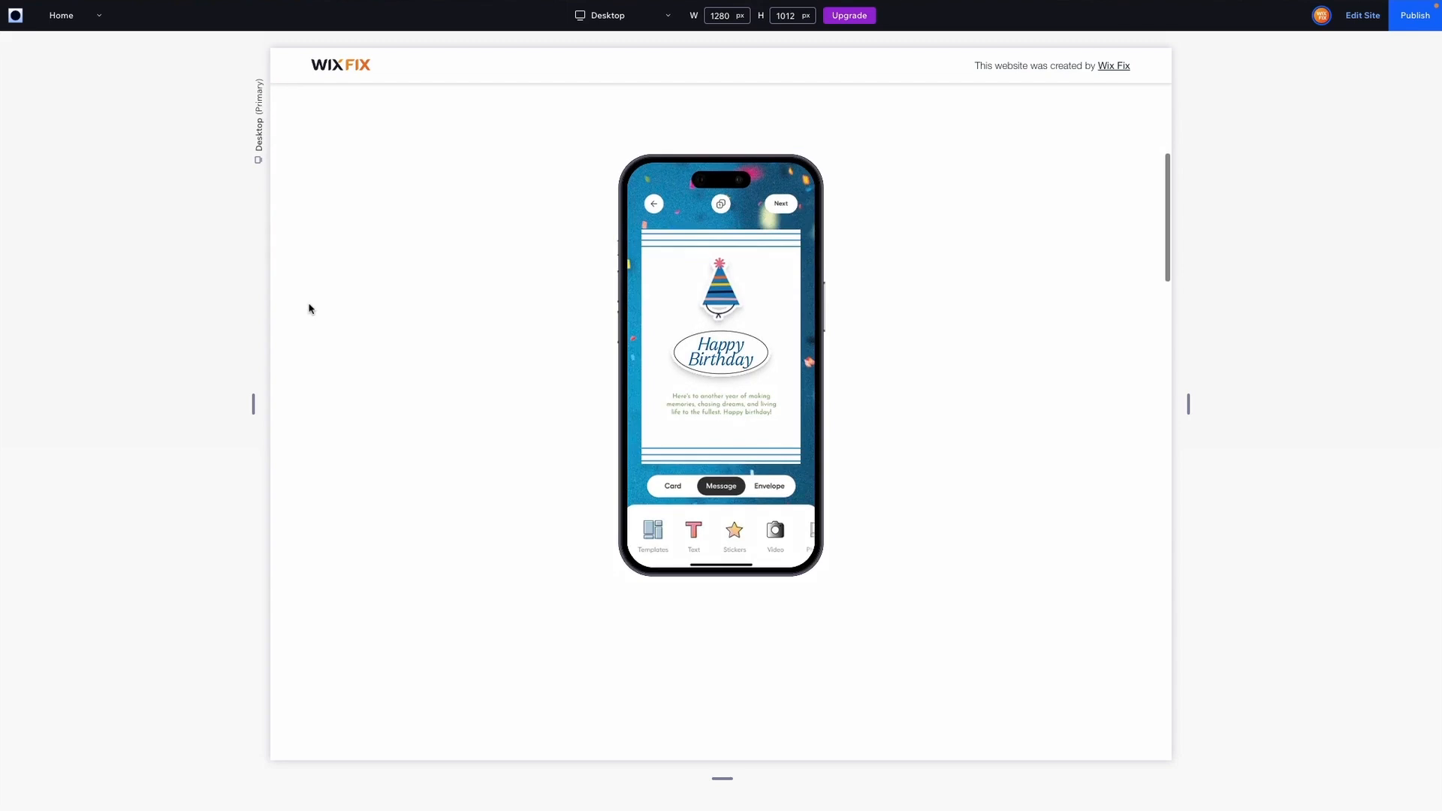
{"action": "scroll", "coordinate": [308, 308], "scroll_direction": "up", "scroll_amount": 2}
{"action": "scroll", "coordinate": [721, 361], "scroll_direction": "down", "scroll_amount": 2}
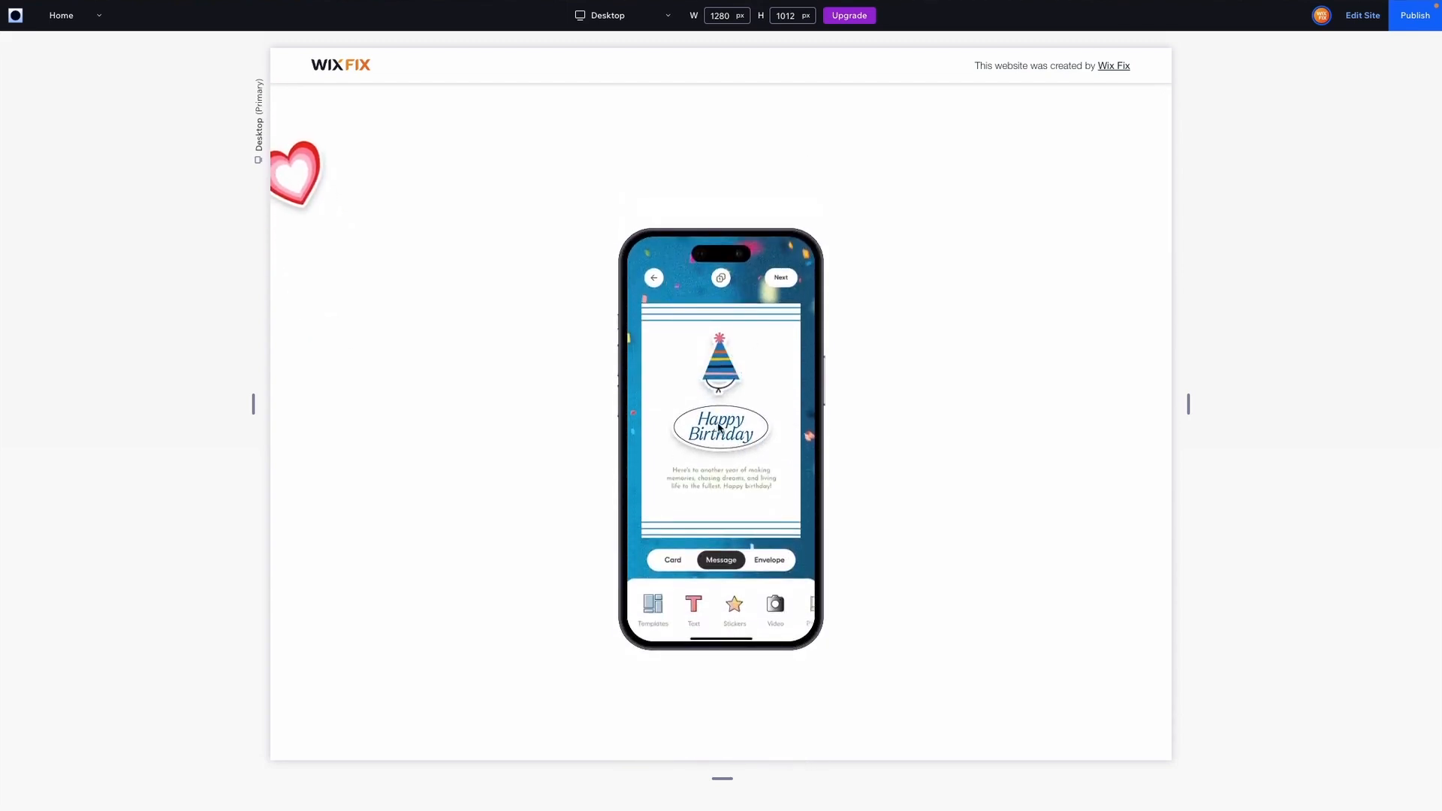
{"action": "scroll", "coordinate": [721, 423], "scroll_direction": "up", "scroll_amount": 3}
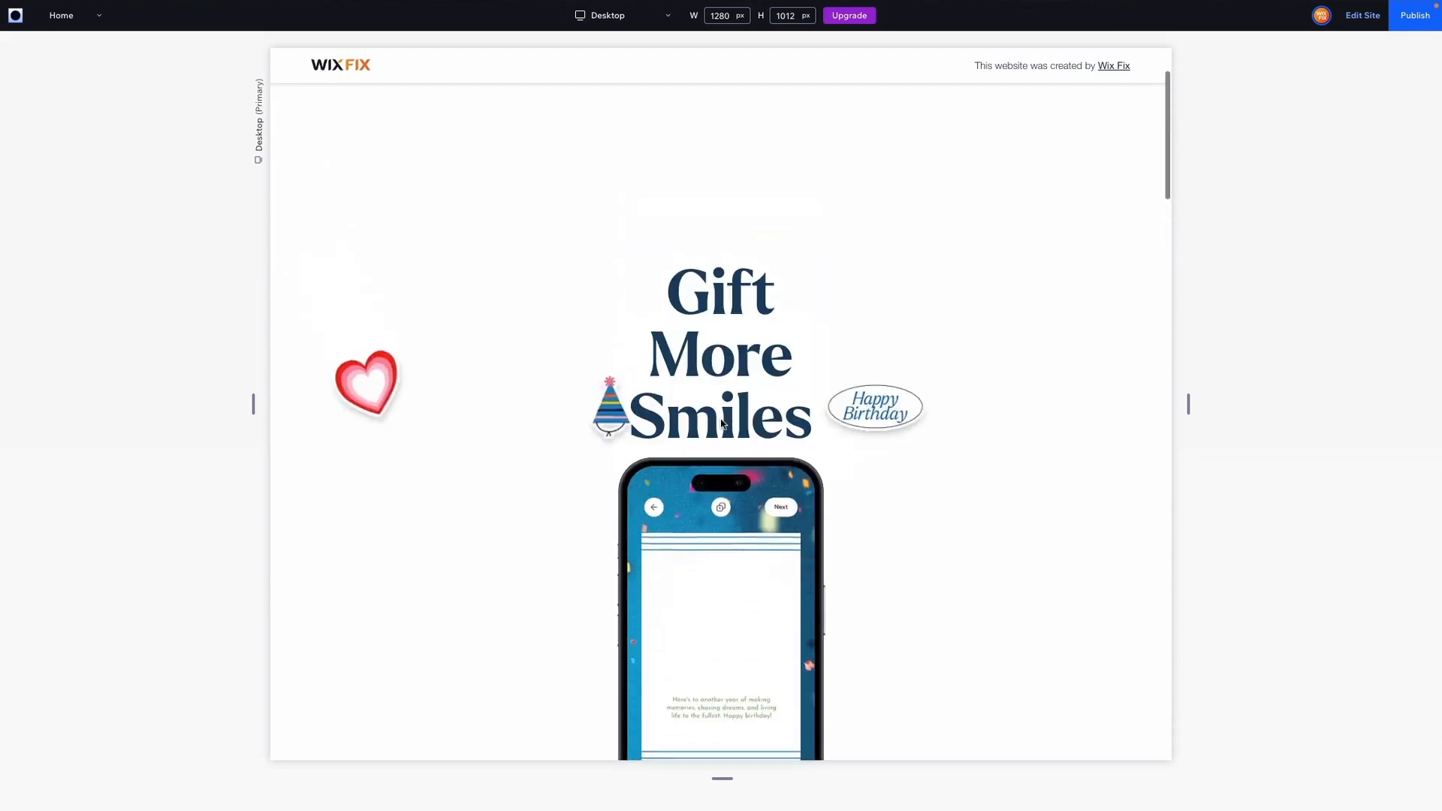
{"action": "left_click", "coordinate": [1371, 22]}
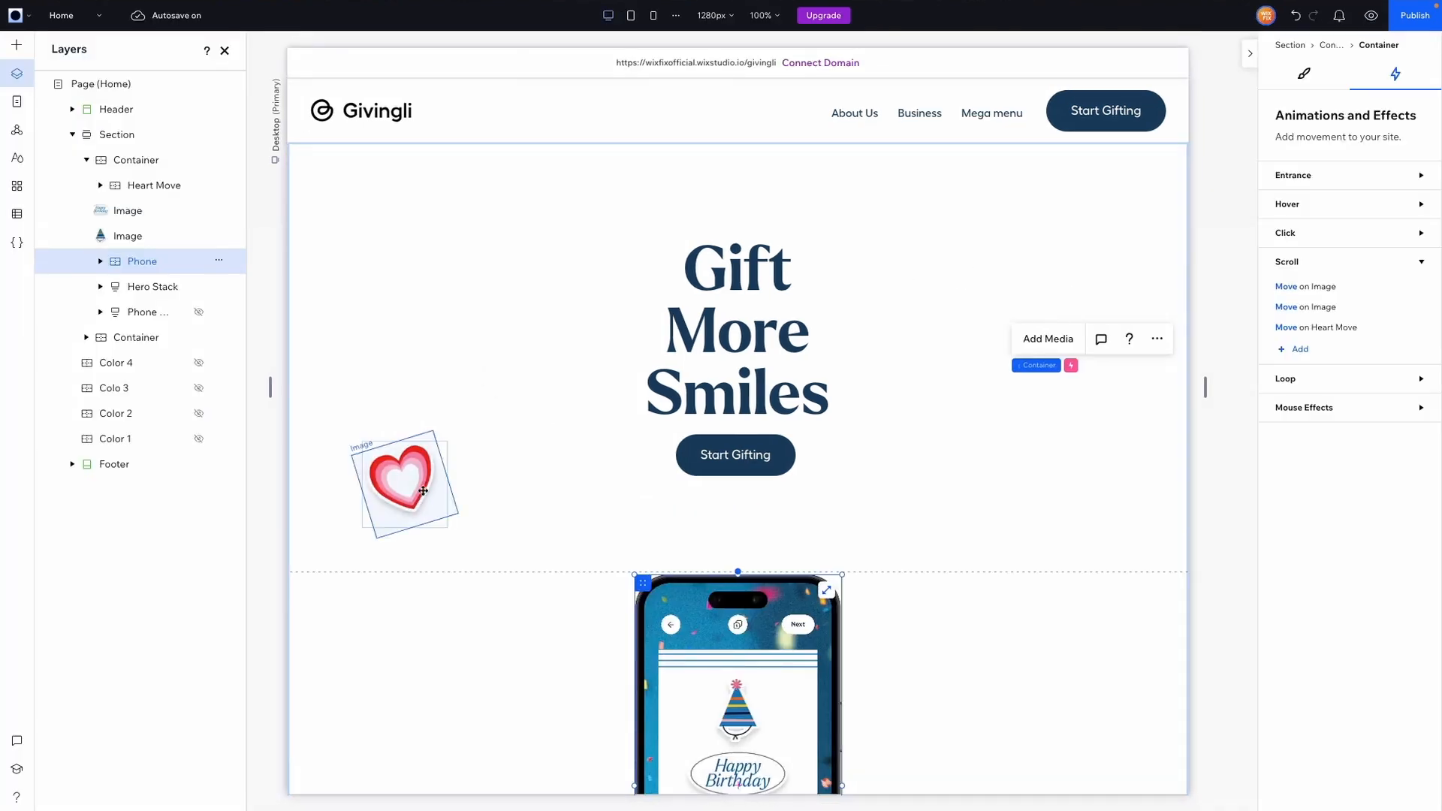
- Make the Heart Move container sticky to the top with a 40% offset and preview the scroll
{"action": "left_click", "coordinate": [144, 188]}
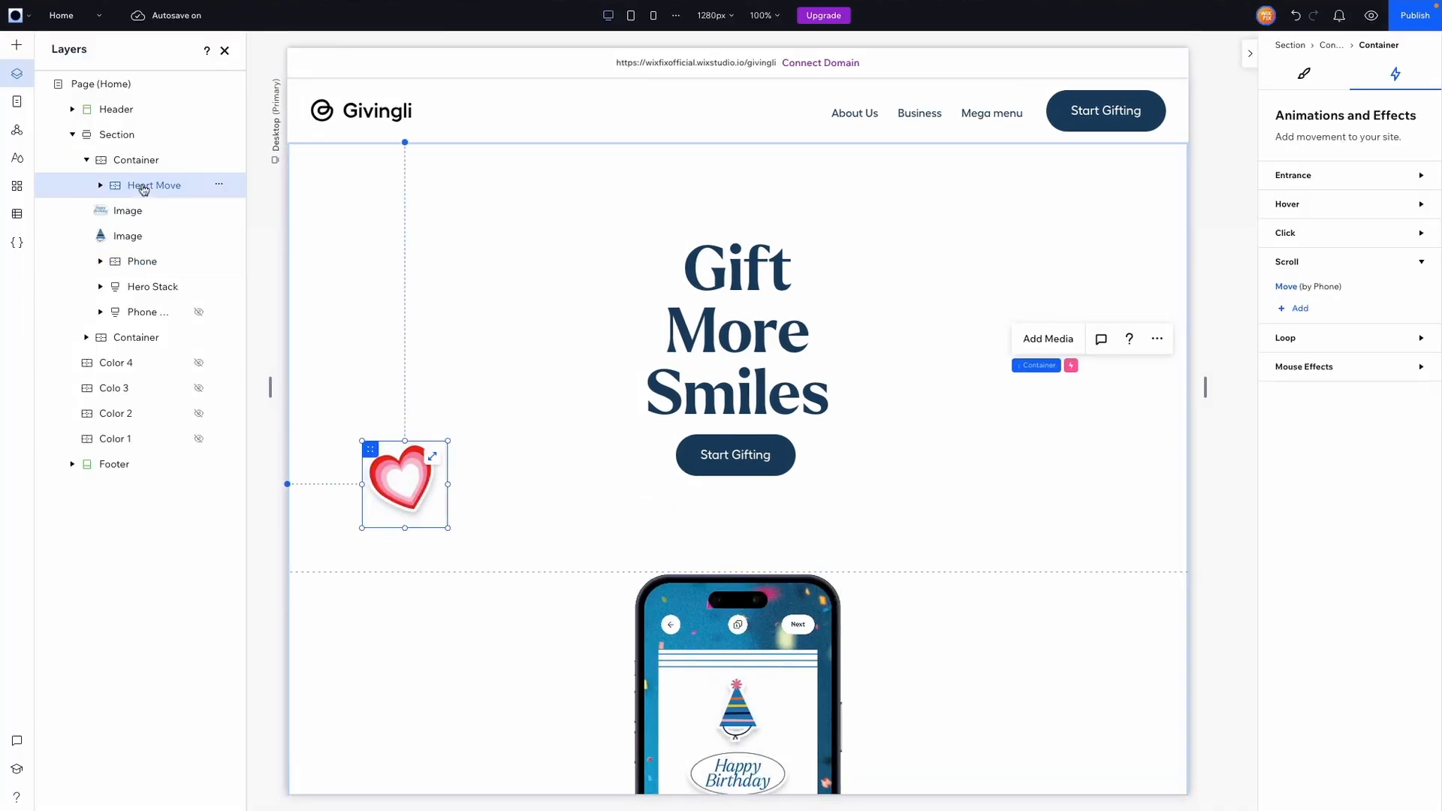
{"action": "left_click", "coordinate": [1305, 73]}
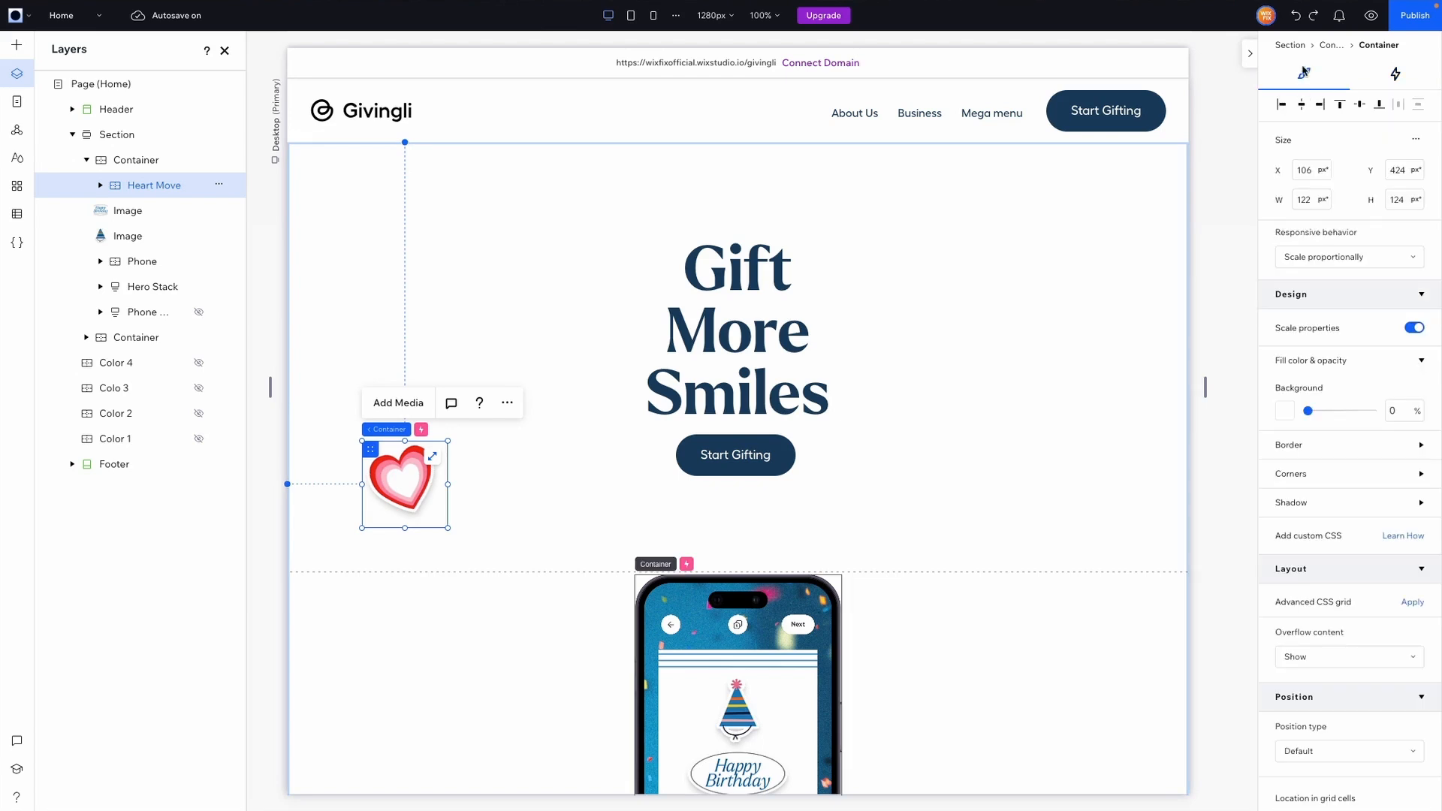
{"action": "scroll", "coordinate": [1338, 339], "scroll_direction": "down", "scroll_amount": 5}
{"action": "scroll", "coordinate": [1338, 340], "scroll_direction": "down", "scroll_amount": 1}
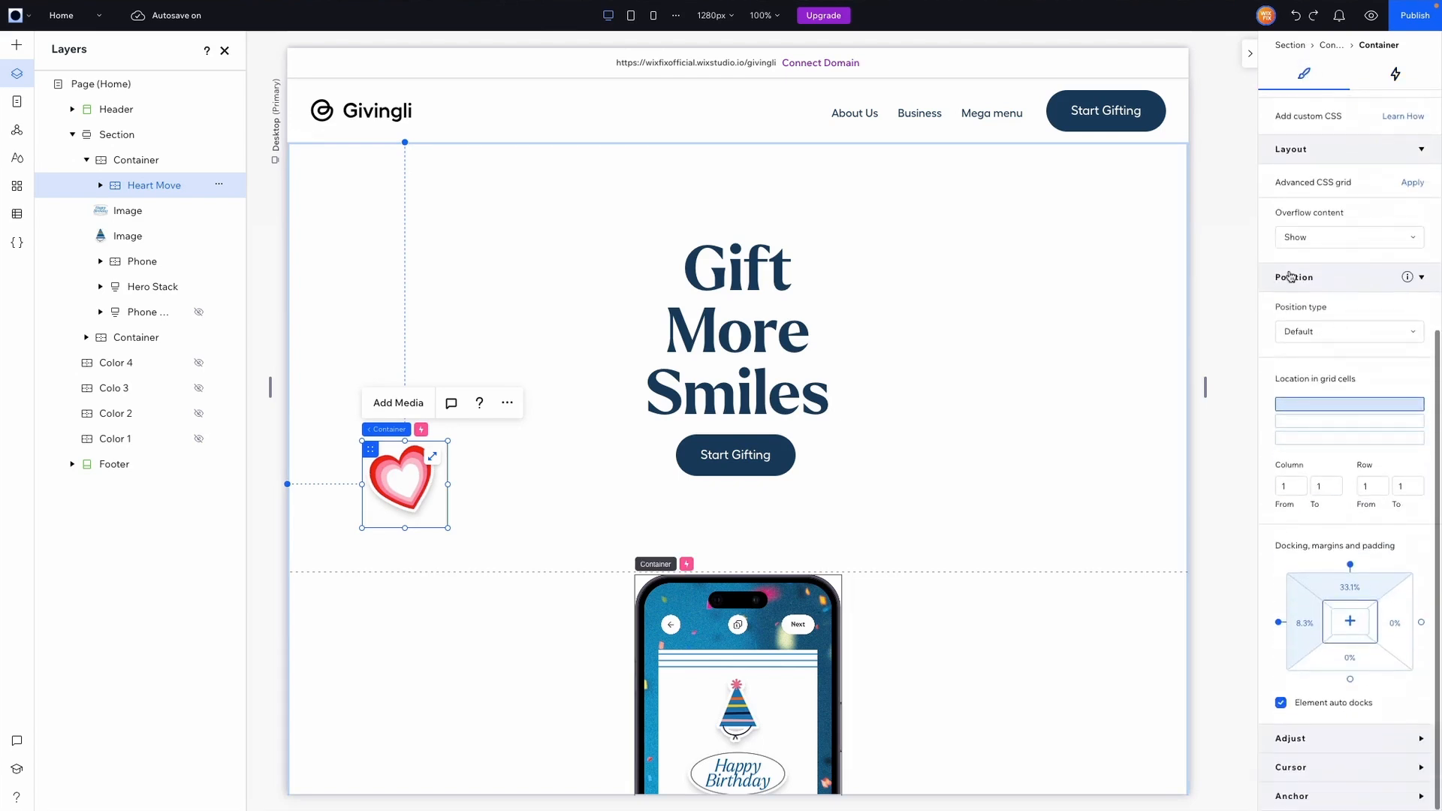
{"action": "left_click", "coordinate": [1307, 332]}
{"action": "left_click", "coordinate": [1315, 361]}
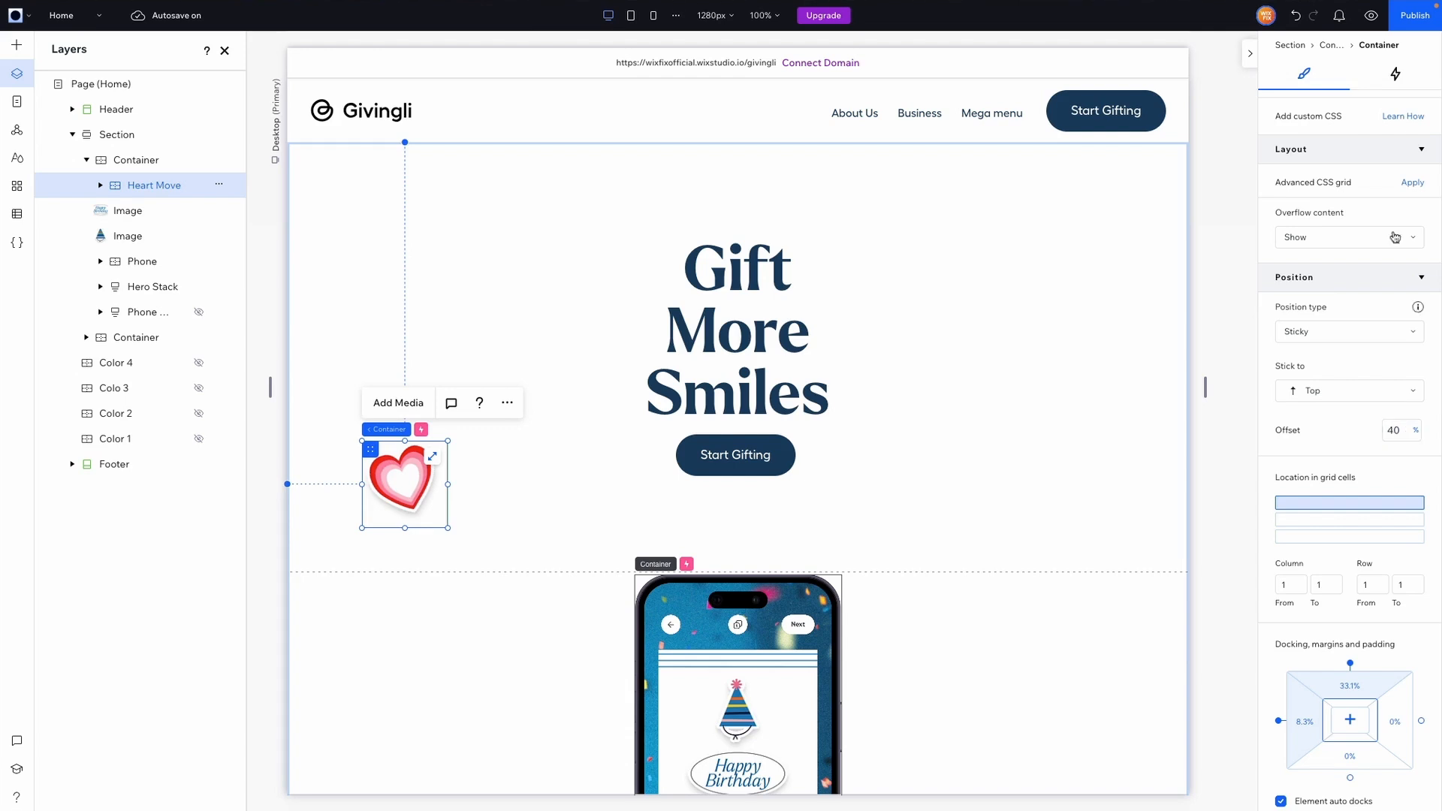
{"action": "left_click", "coordinate": [1371, 15]}
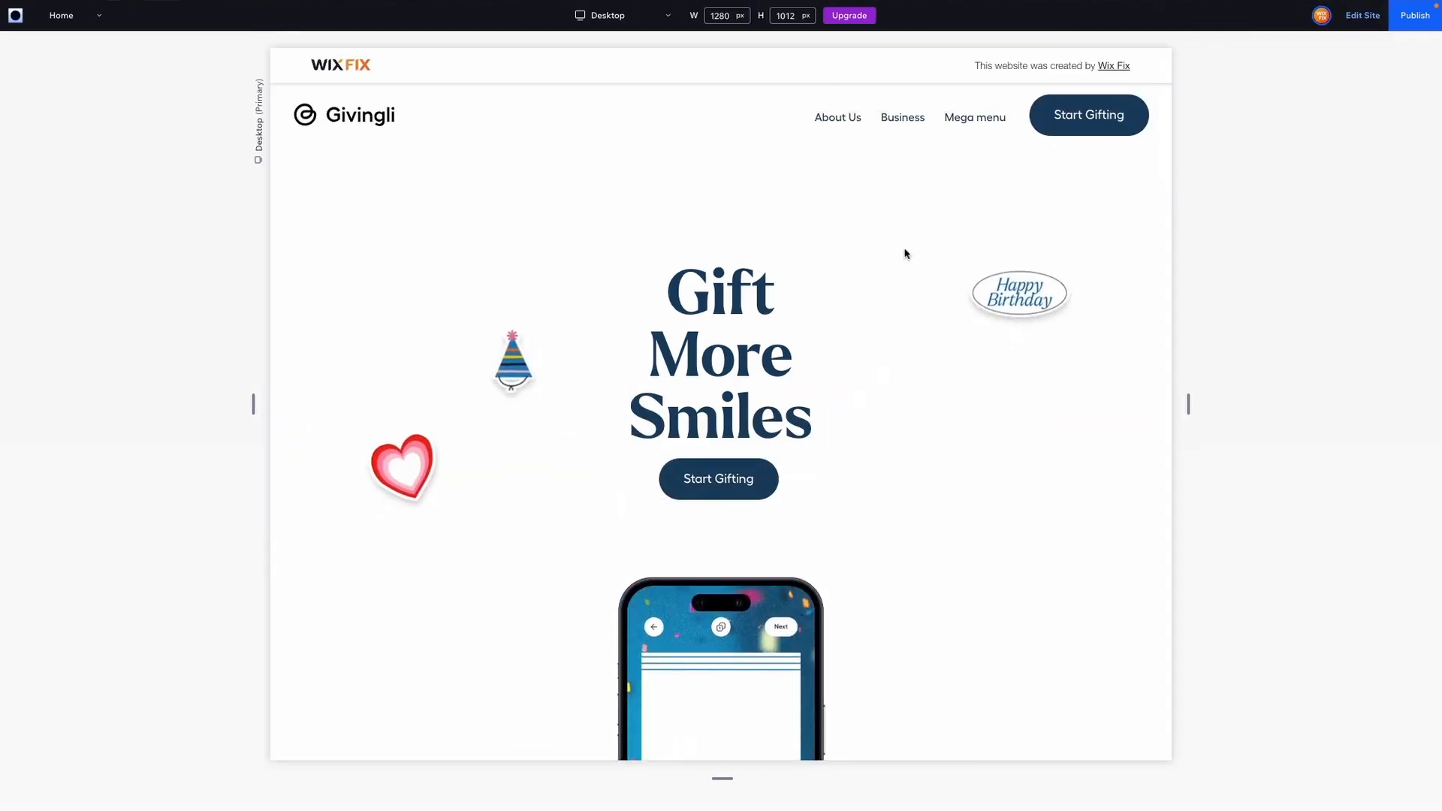
{"action": "scroll", "coordinate": [905, 254], "scroll_direction": "down", "scroll_amount": 3}
{"action": "key", "text": "Escape"}
- Set the Heart Move container's sticky offset to 45% and preview the heart's exit while scrolling
{"action": "double_click", "coordinate": [1396, 566]}
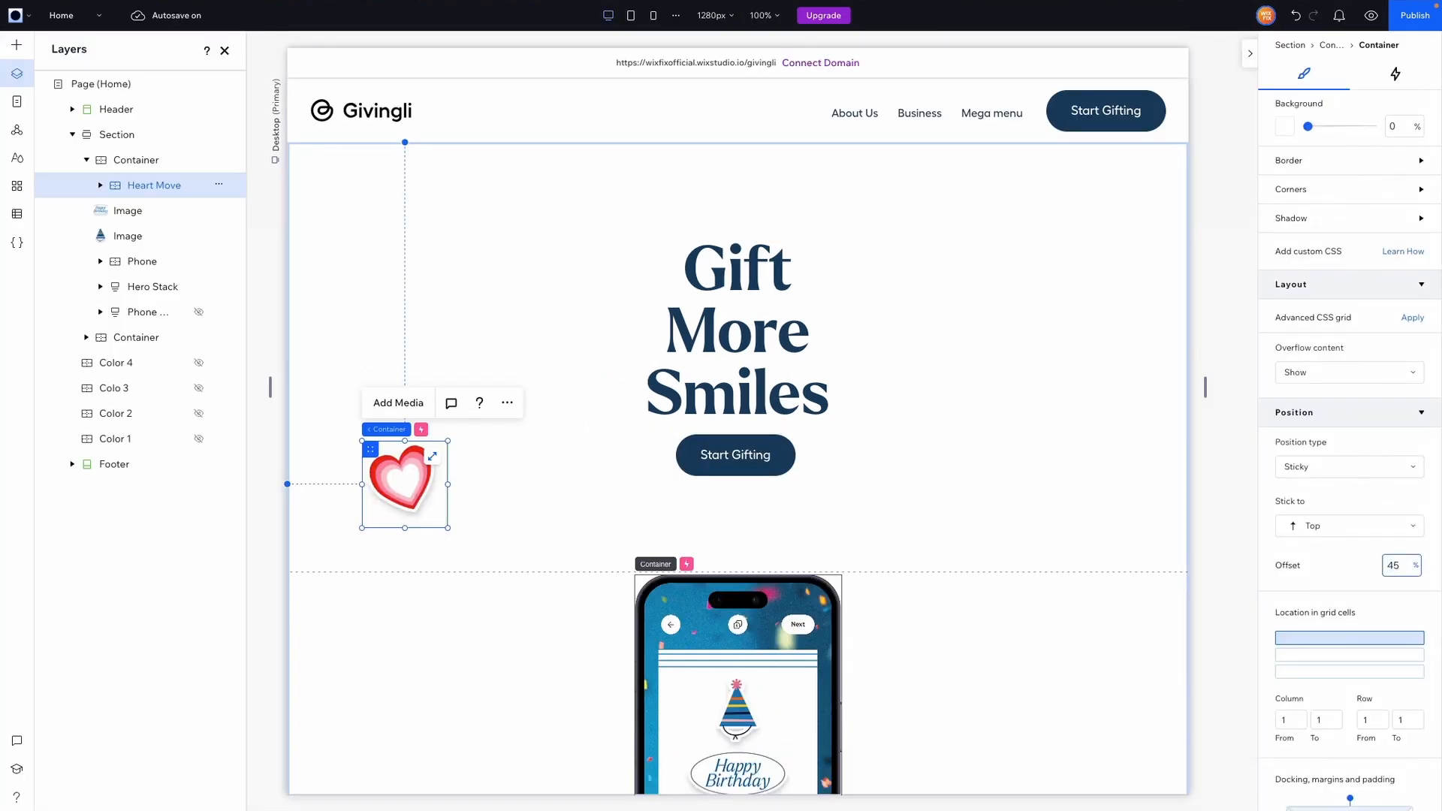
{"action": "left_click", "coordinate": [1371, 15]}
{"action": "scroll", "coordinate": [942, 319], "scroll_direction": "down", "scroll_amount": 3}
{"action": "scroll", "coordinate": [942, 319], "scroll_direction": "up", "scroll_amount": 1}
{"action": "scroll", "coordinate": [942, 320], "scroll_direction": "down", "scroll_amount": 5}
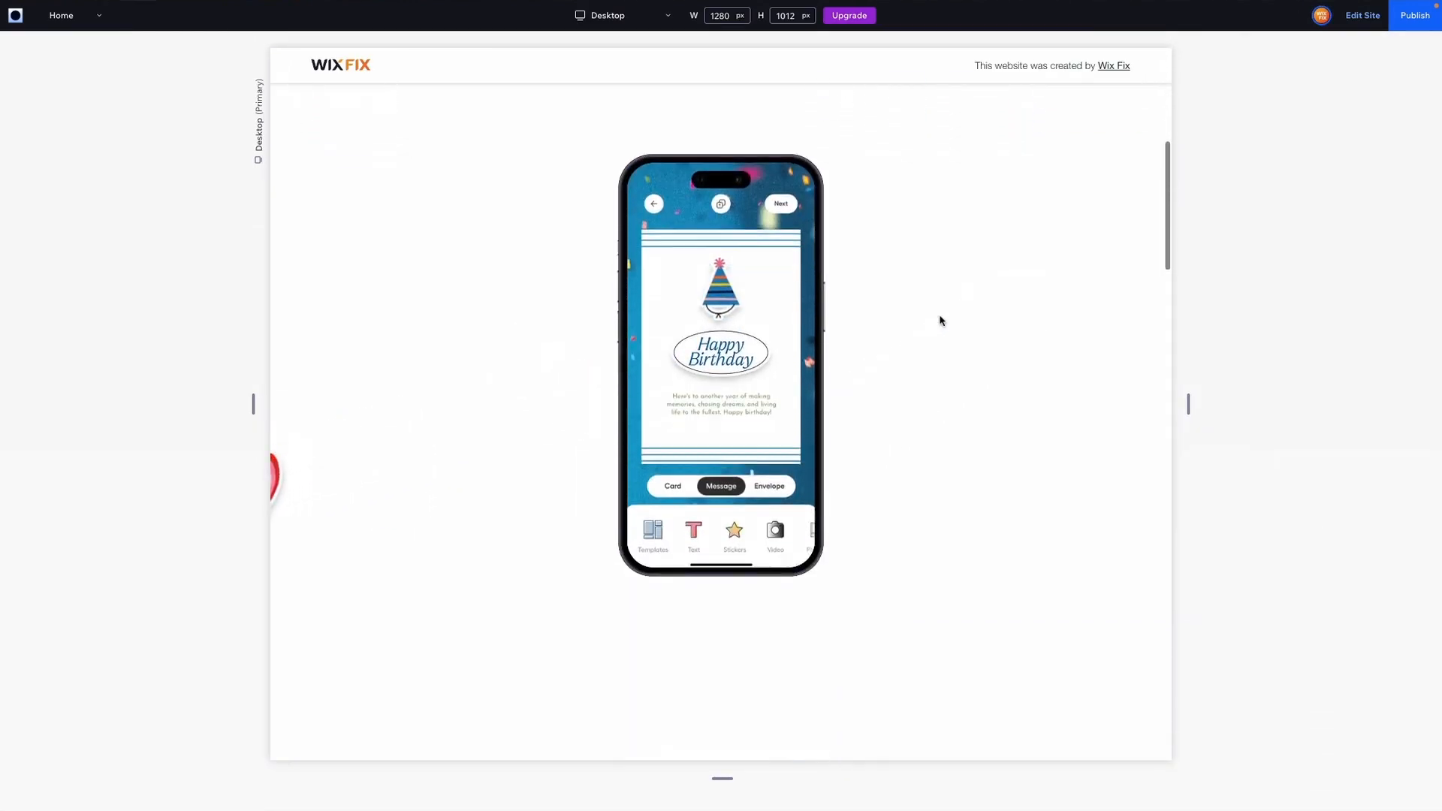
{"action": "scroll", "coordinate": [942, 320], "scroll_direction": "up", "scroll_amount": 8}
{"action": "left_click", "coordinate": [1363, 15]}
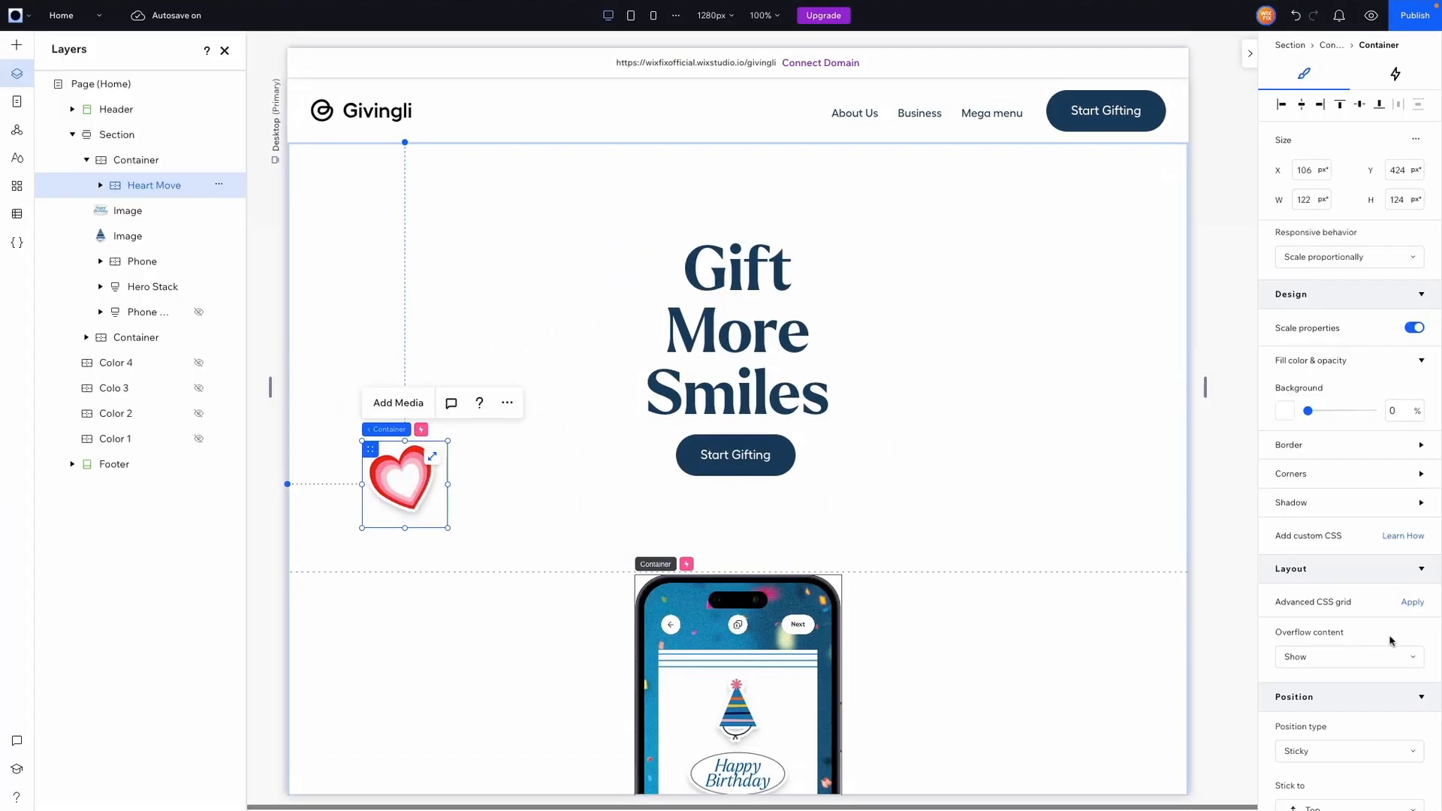
- Set the Heart Move container's sticky offset to 50% and preview the scroll to judge the heart's position
{"action": "scroll", "coordinate": [1390, 641], "scroll_direction": "down", "scroll_amount": 4}
{"action": "left_click", "coordinate": [1407, 527]}
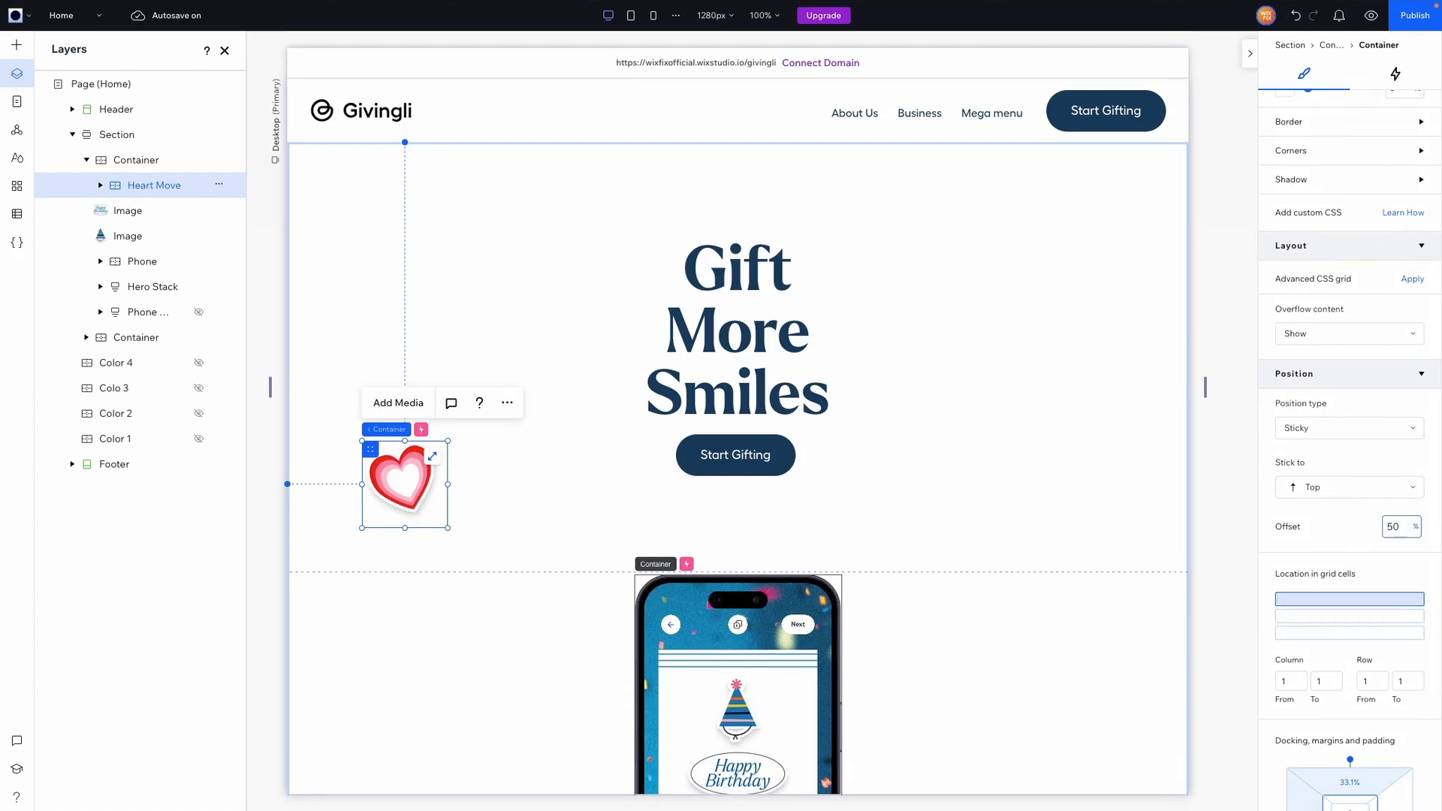
{"action": "type", "text": "50"}
{"action": "key", "text": "ctrl+p"}
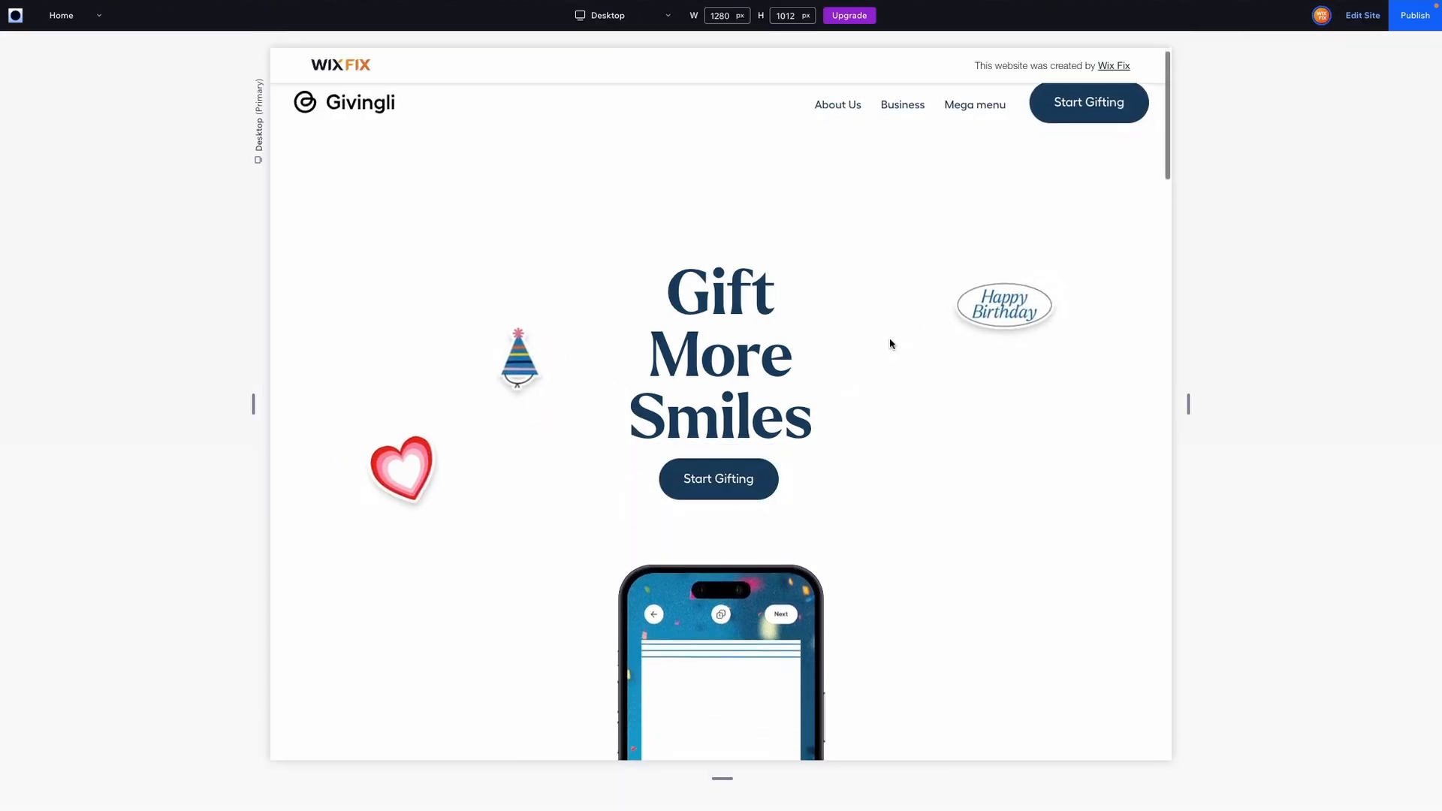
{"action": "left_click", "coordinate": [1352, 18]}
{"action": "scroll", "coordinate": [1352, 451], "scroll_direction": "down", "scroll_amount": 4}
{"action": "left_click", "coordinate": [1400, 477]}
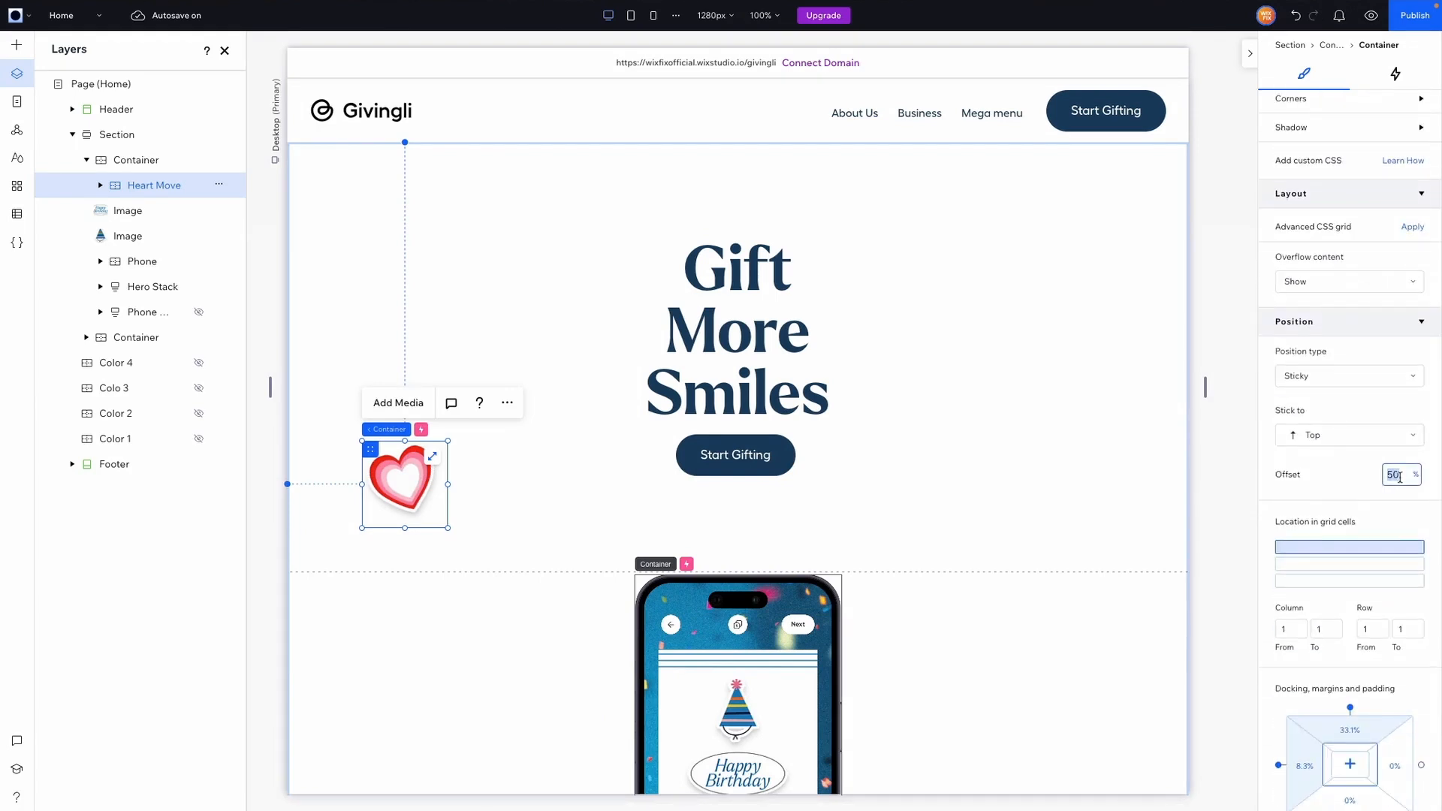
{"action": "left_click", "coordinate": [1372, 15]}
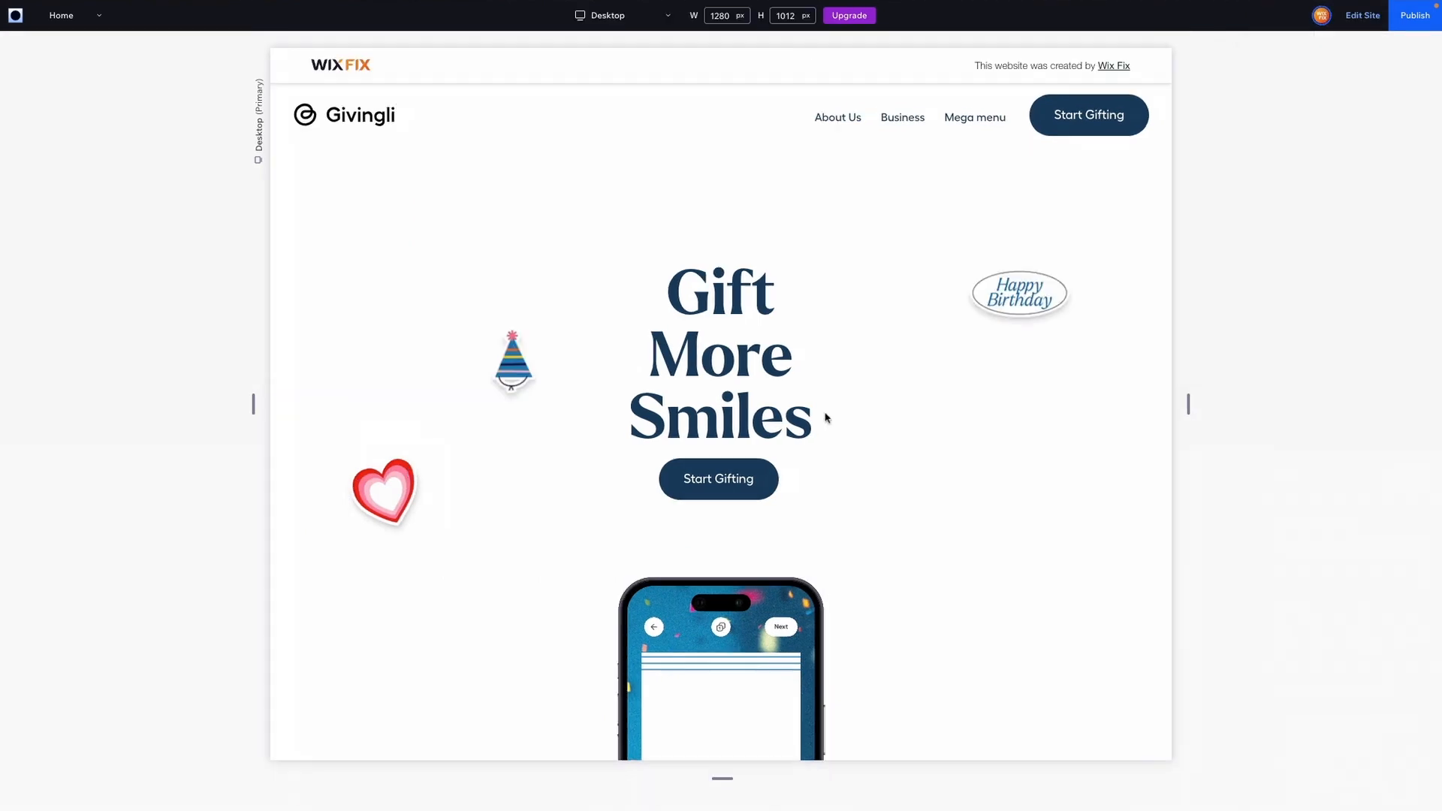
{"action": "scroll", "coordinate": [826, 418], "scroll_direction": "down", "scroll_amount": 5}
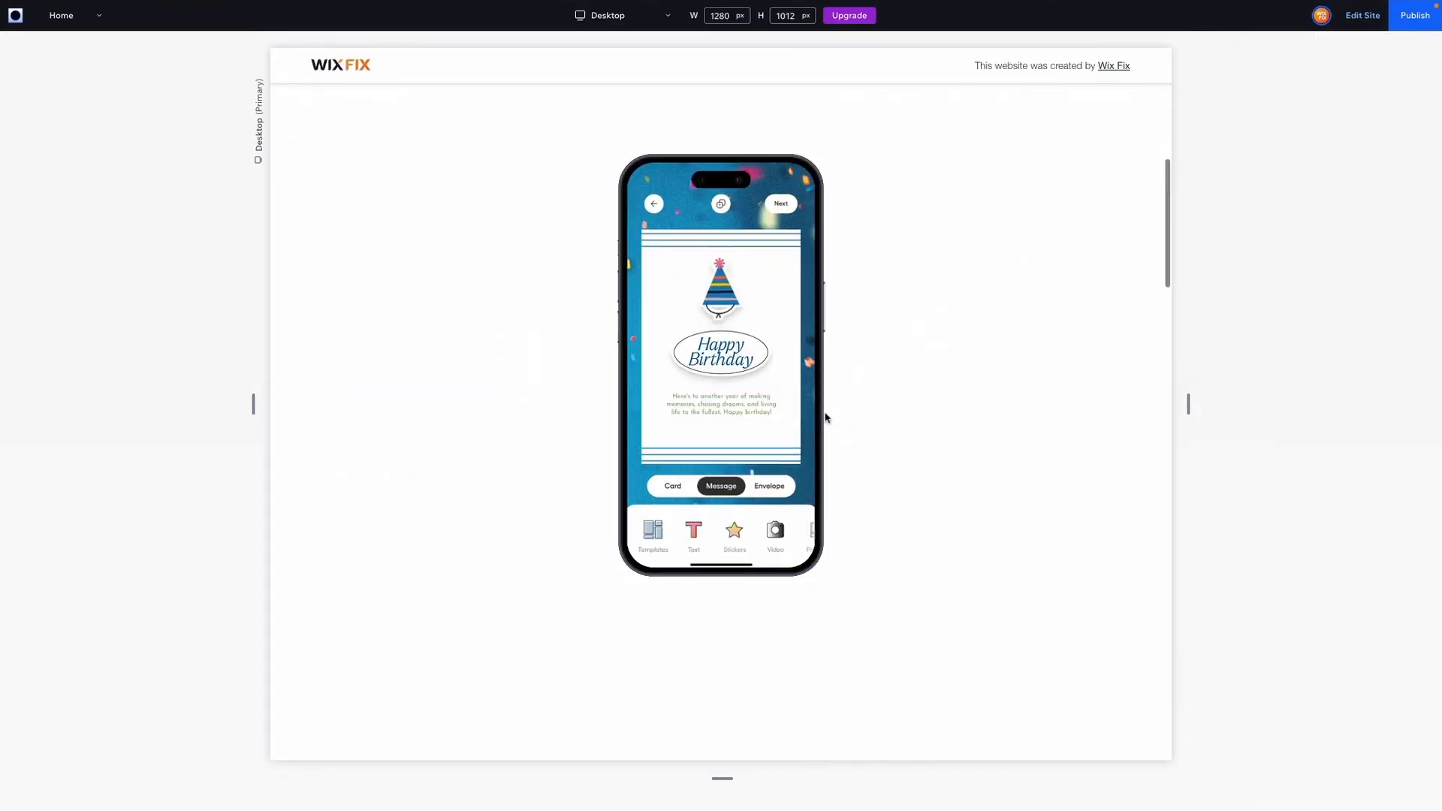
{"action": "left_click", "coordinate": [1363, 15]}
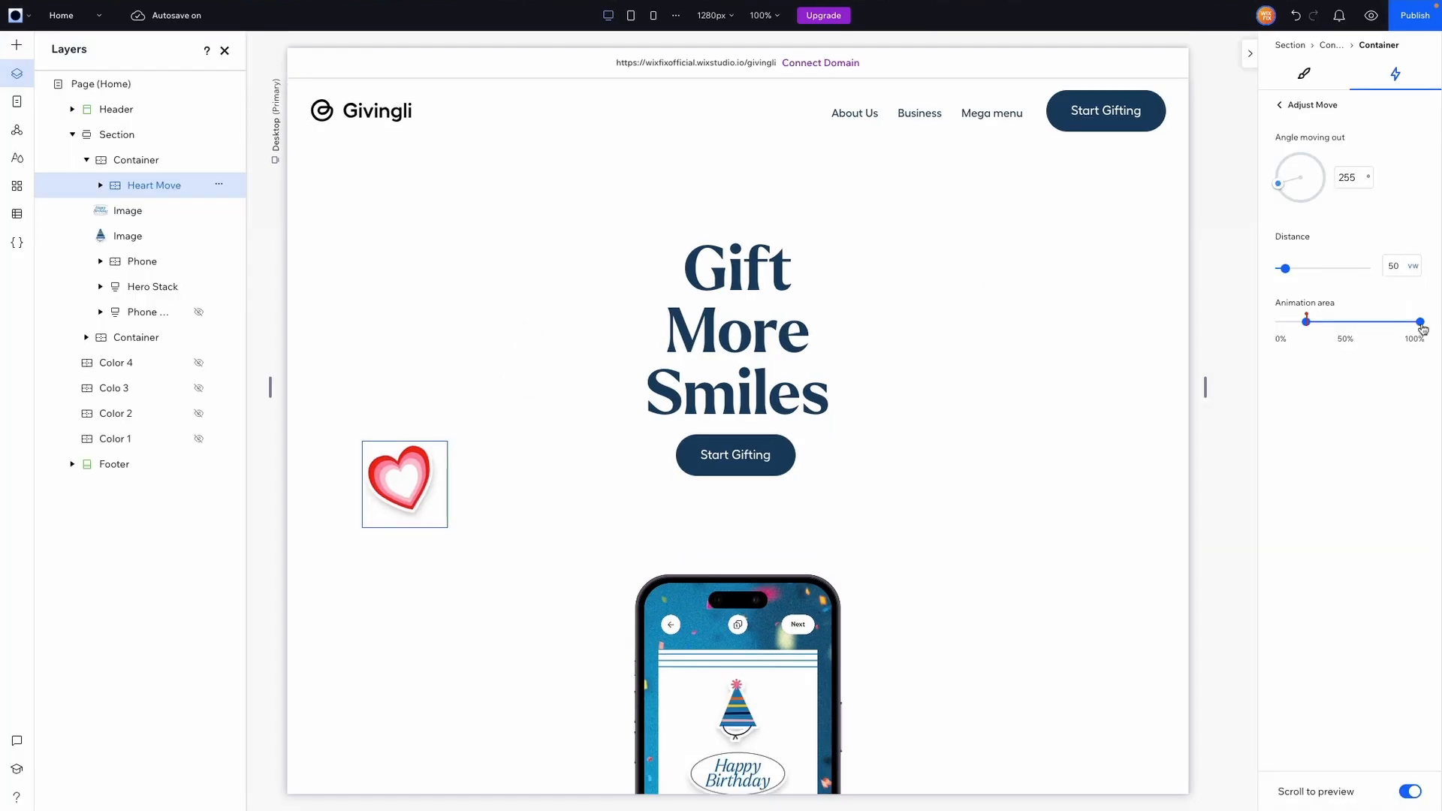
- Shorten the Heart Move scroll animation area so it ends at about 38%, and preview the heart's exit by scrolling
{"action": "mouse_move", "coordinate": [1422, 327]}
{"action": "left_click_drag", "start_coordinate": [1421, 323], "coordinate": [1338, 330]}
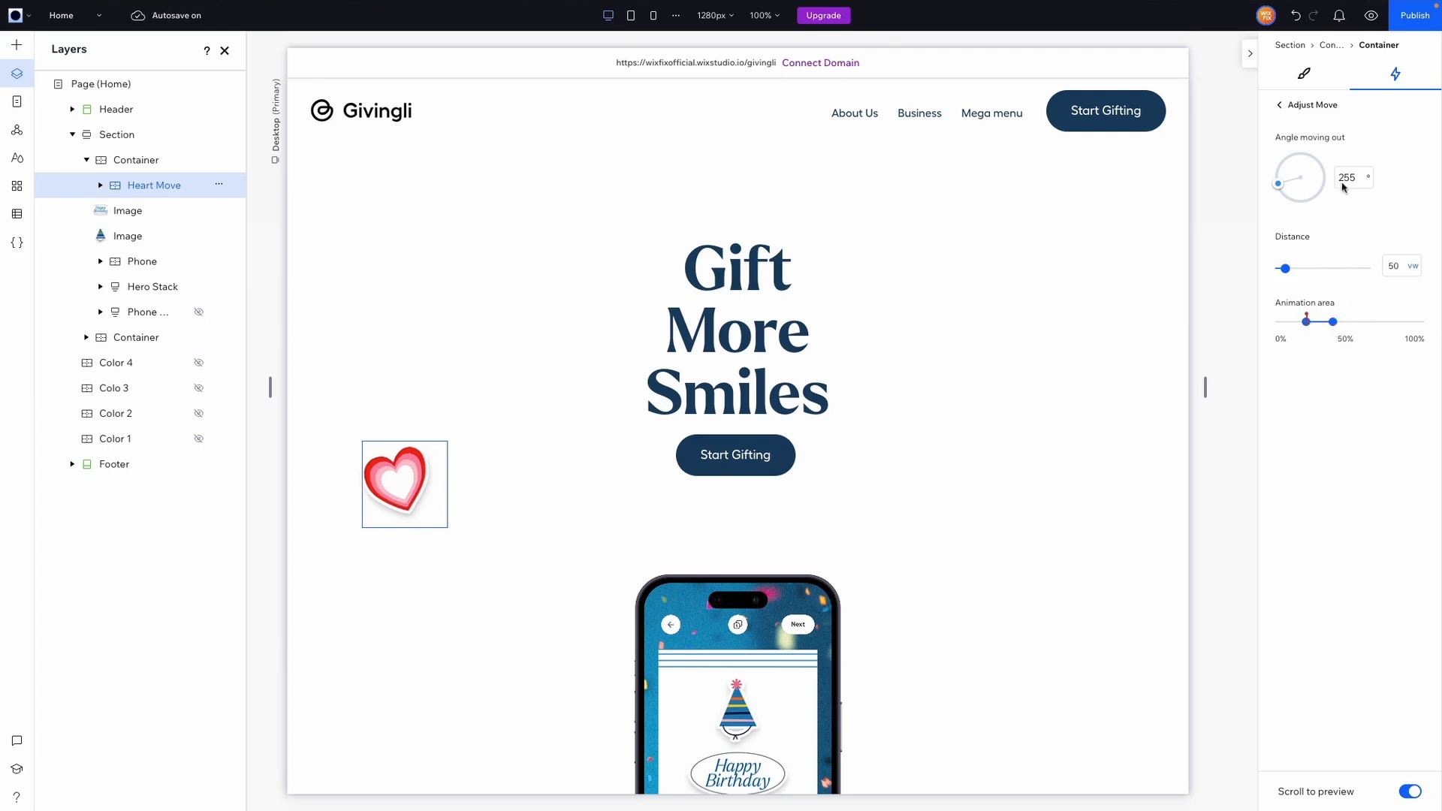
{"action": "key", "text": "ctrl+shift+p"}
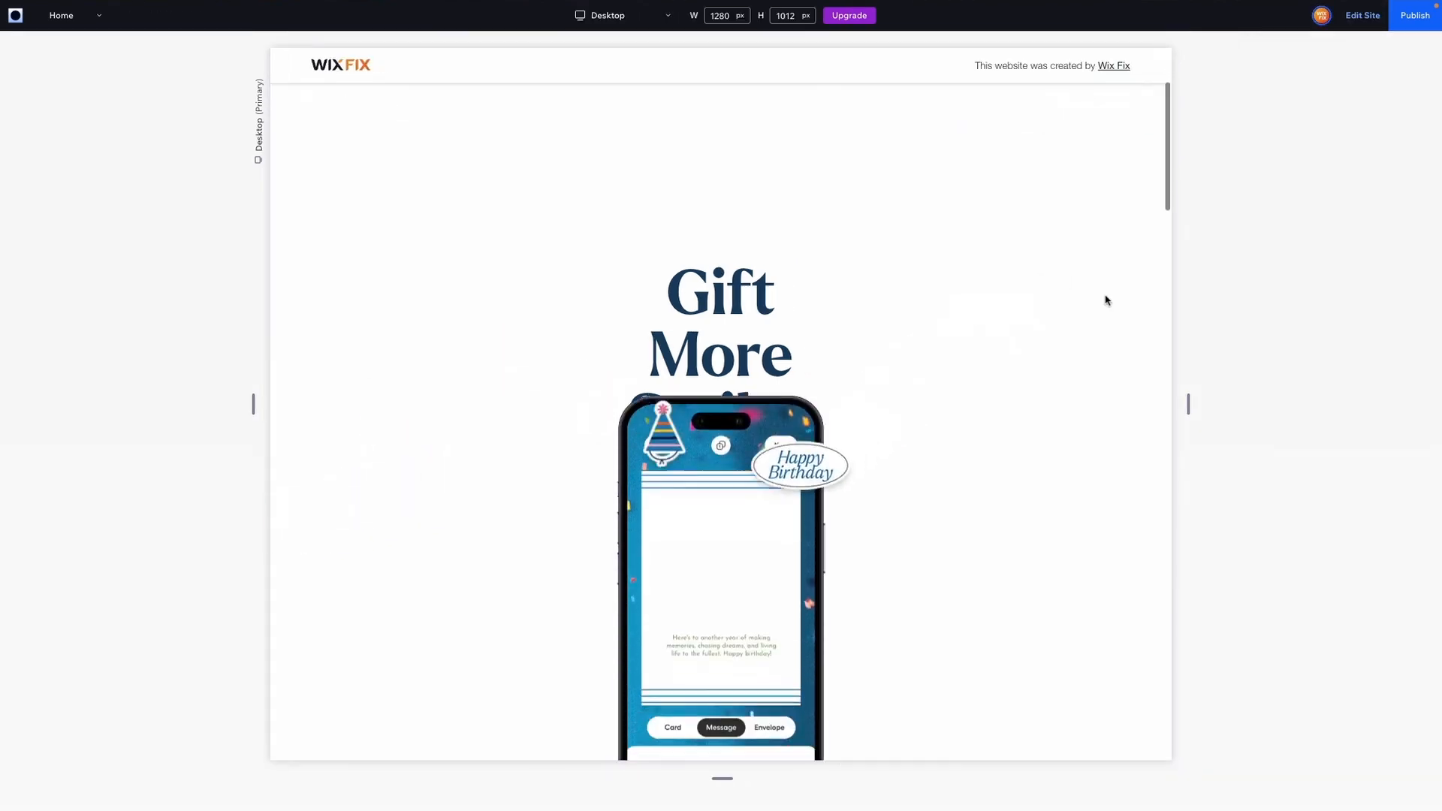
{"action": "scroll", "coordinate": [1105, 300], "scroll_direction": "down", "scroll_amount": 5}
{"action": "scroll", "coordinate": [1105, 300], "scroll_direction": "up", "scroll_amount": 4}
{"action": "scroll", "coordinate": [1105, 299], "scroll_direction": "down", "scroll_amount": 3}
{"action": "scroll", "coordinate": [1105, 300], "scroll_direction": "up", "scroll_amount": 3}
{"action": "scroll", "coordinate": [1105, 300], "scroll_direction": "down", "scroll_amount": 2}
{"action": "scroll", "coordinate": [1105, 300], "scroll_direction": "up", "scroll_amount": 2}
{"action": "key", "text": "ctrl+shift+p"}
- Extend the end of the Heart Move animation area to a later scroll point and preview the slower exit
{"action": "left_click_drag", "start_coordinate": [1329, 322], "coordinate": [1363, 327]}
{"action": "key", "text": "ctrl+shift+p"}
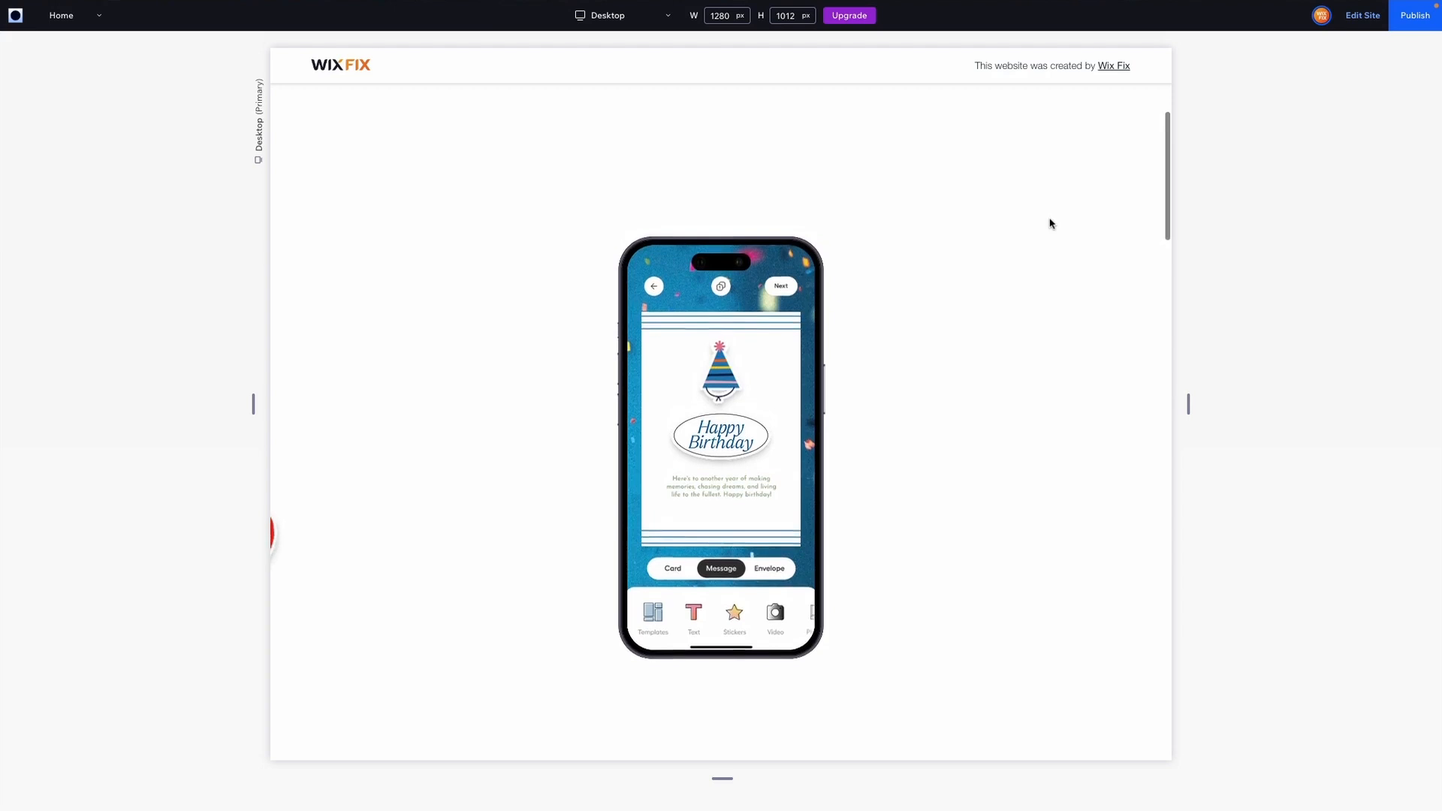
{"action": "key", "text": "ctrl+shift+p"}
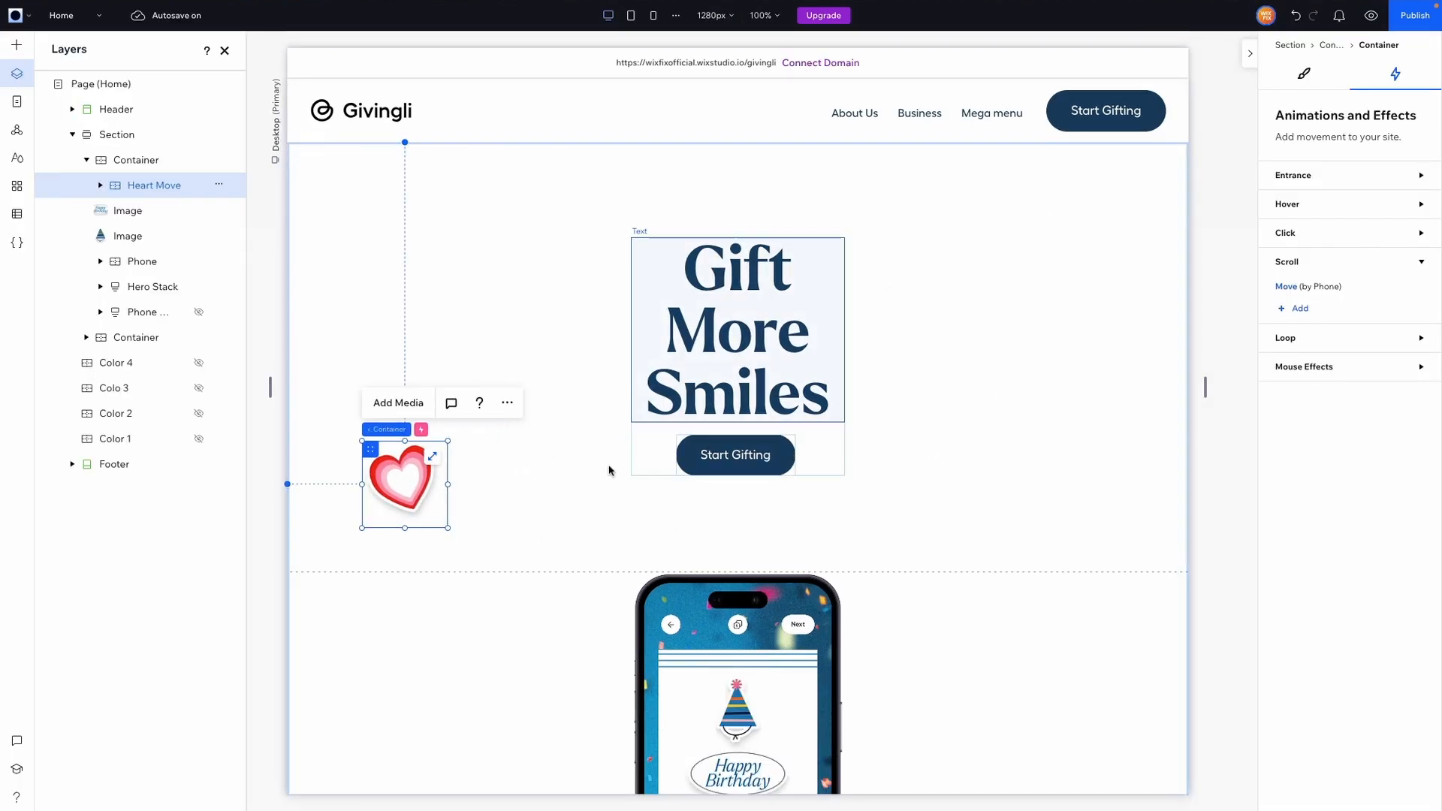
- Open the adjustment settings of the Track mouse effect on the heart image inside Heart Move
{"action": "left_click", "coordinate": [400, 472]}
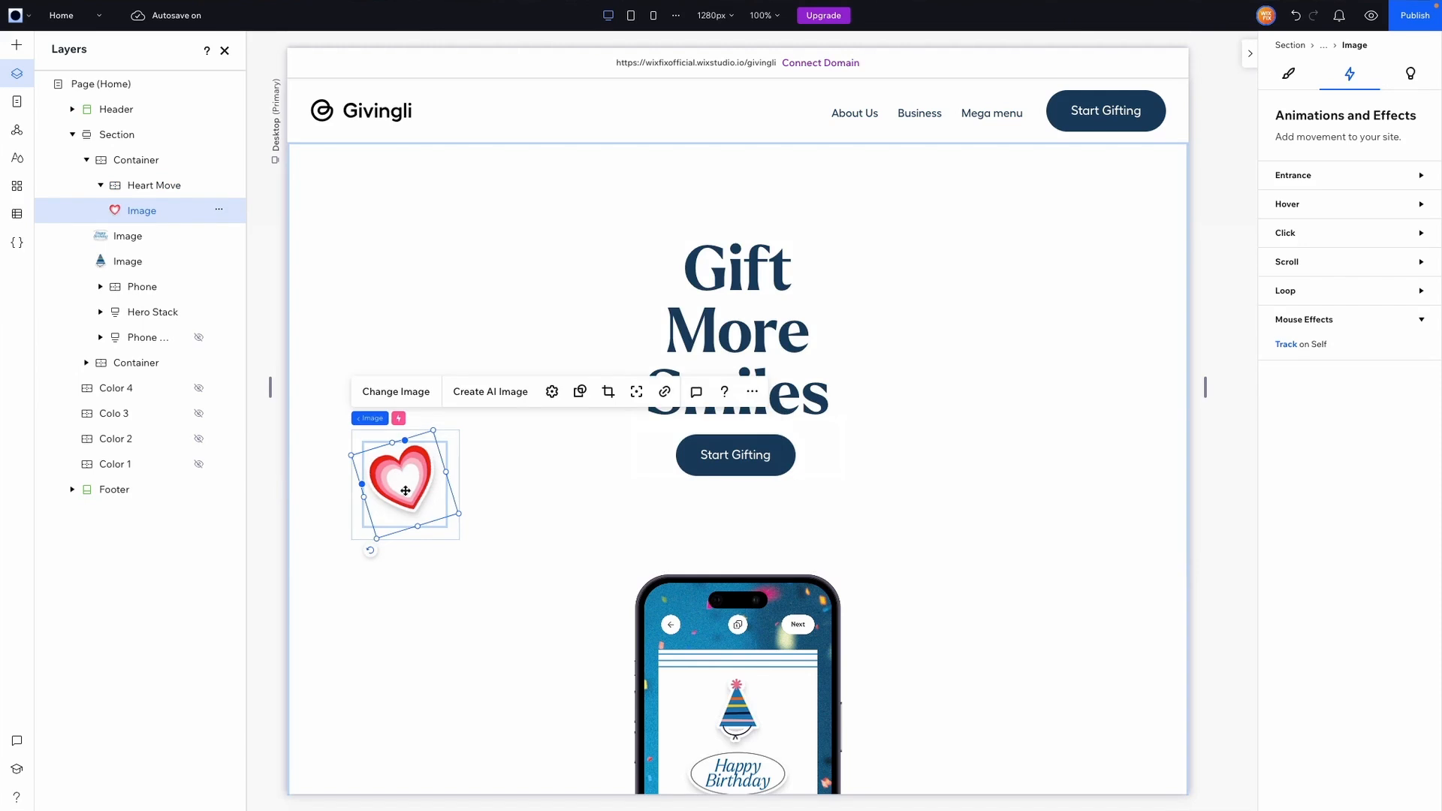
{"action": "left_click", "coordinate": [1311, 345]}
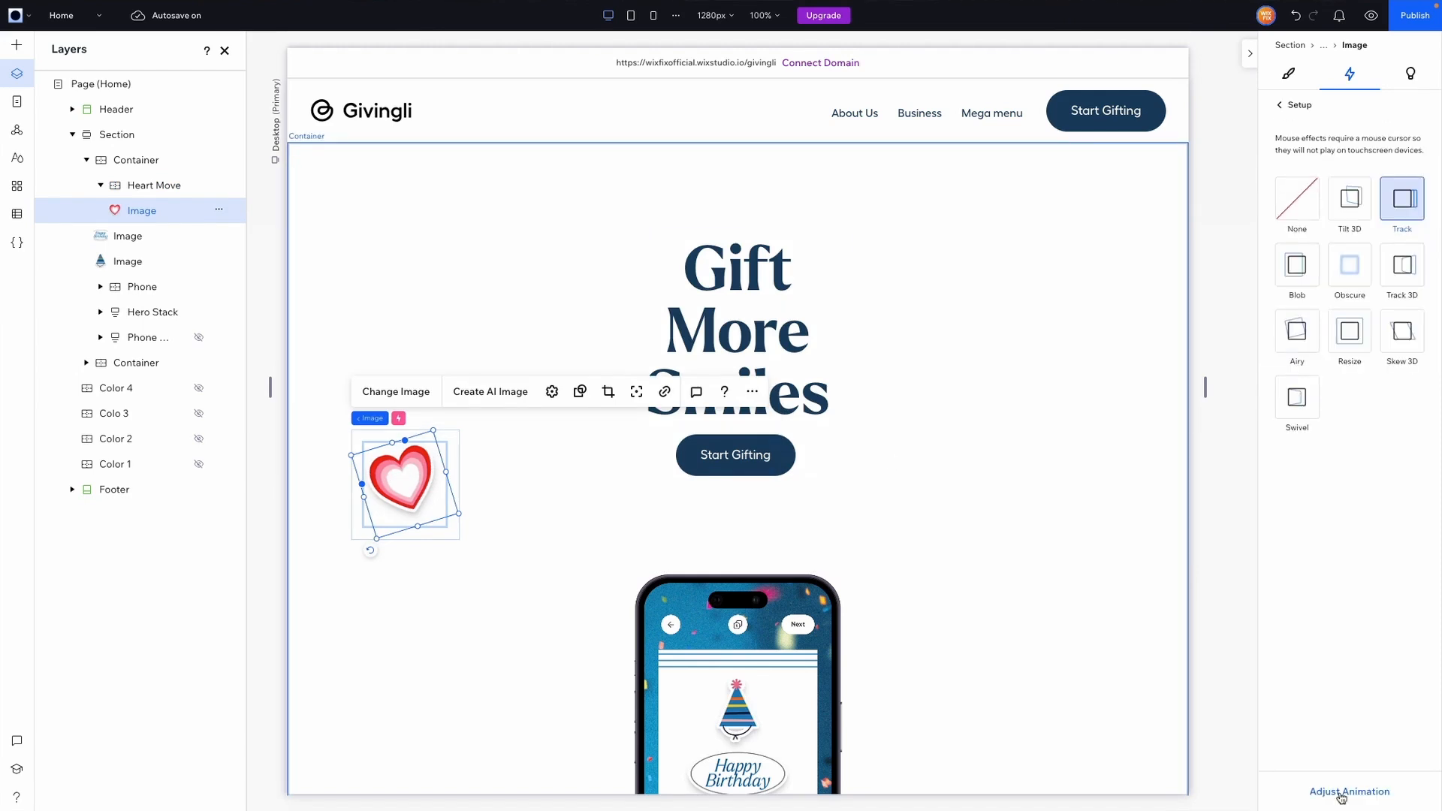
{"action": "left_click", "coordinate": [1345, 792]}
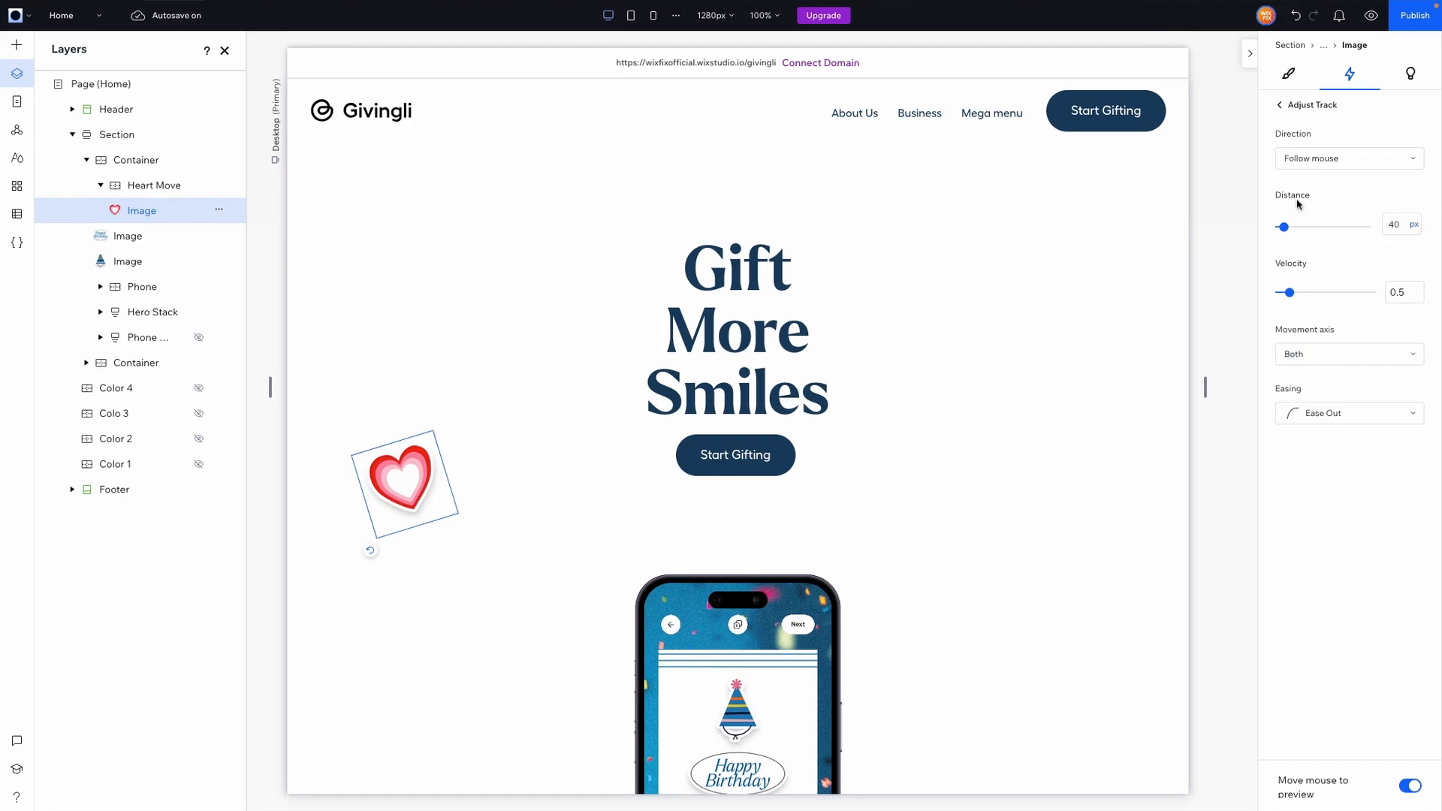
- Preview the hero with all its stickers and scroll down and up to check their mouse tracking and exit movements
{"action": "key", "text": "ctrl+p"}
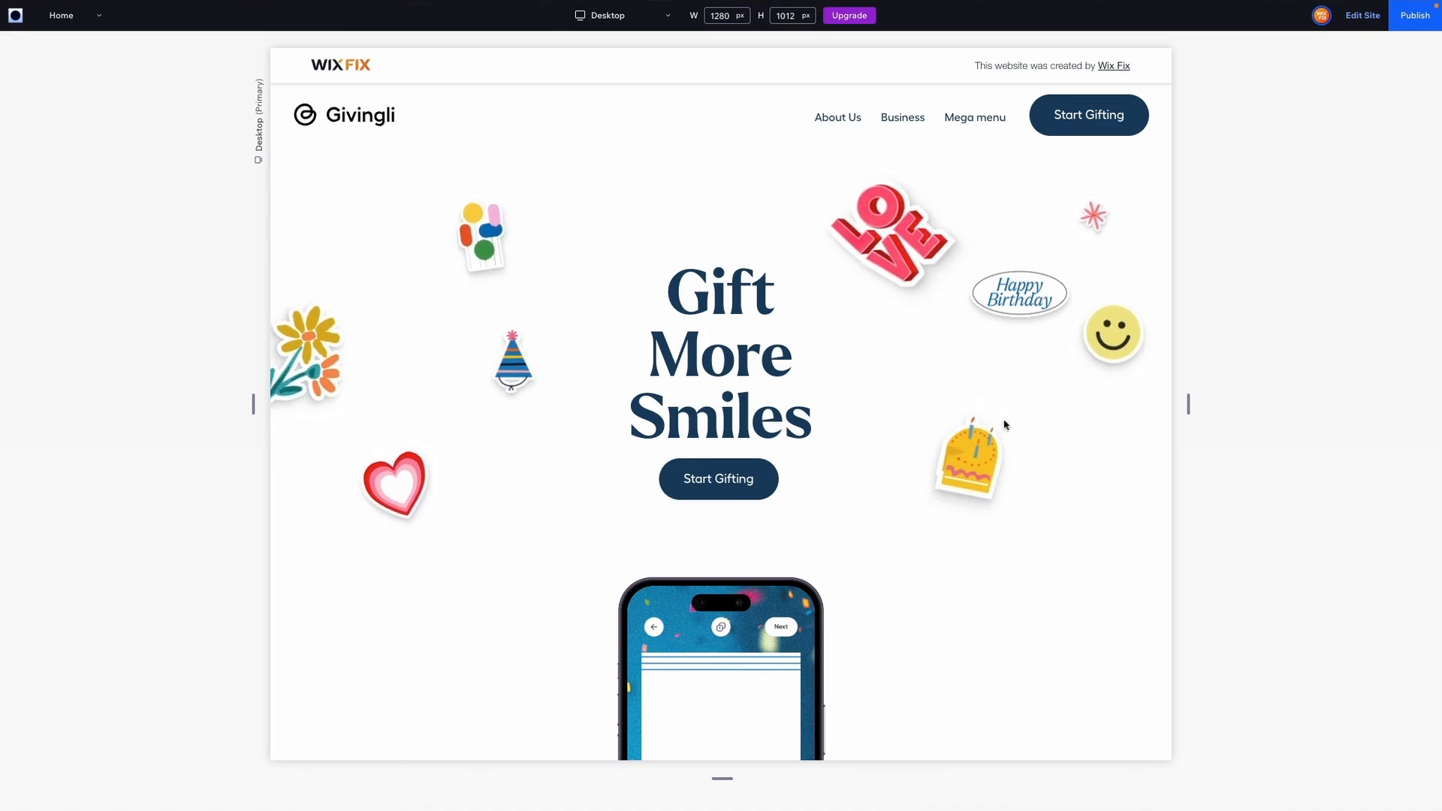
{"action": "scroll", "coordinate": [1046, 368], "scroll_direction": "down", "scroll_amount": 1}
{"action": "scroll", "coordinate": [1046, 370], "scroll_direction": "down", "scroll_amount": 5}
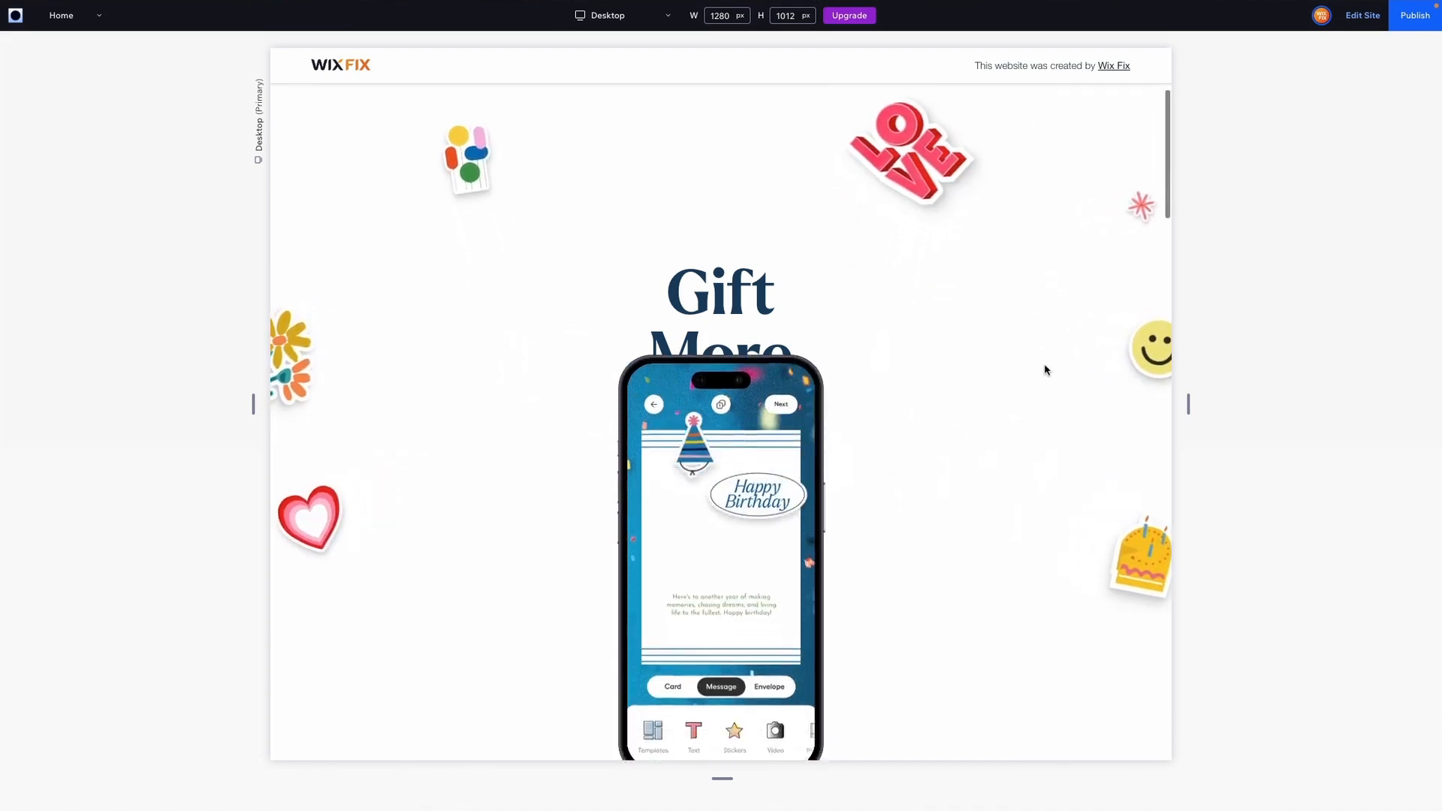
{"action": "scroll", "coordinate": [1046, 370], "scroll_direction": "down", "scroll_amount": 1}
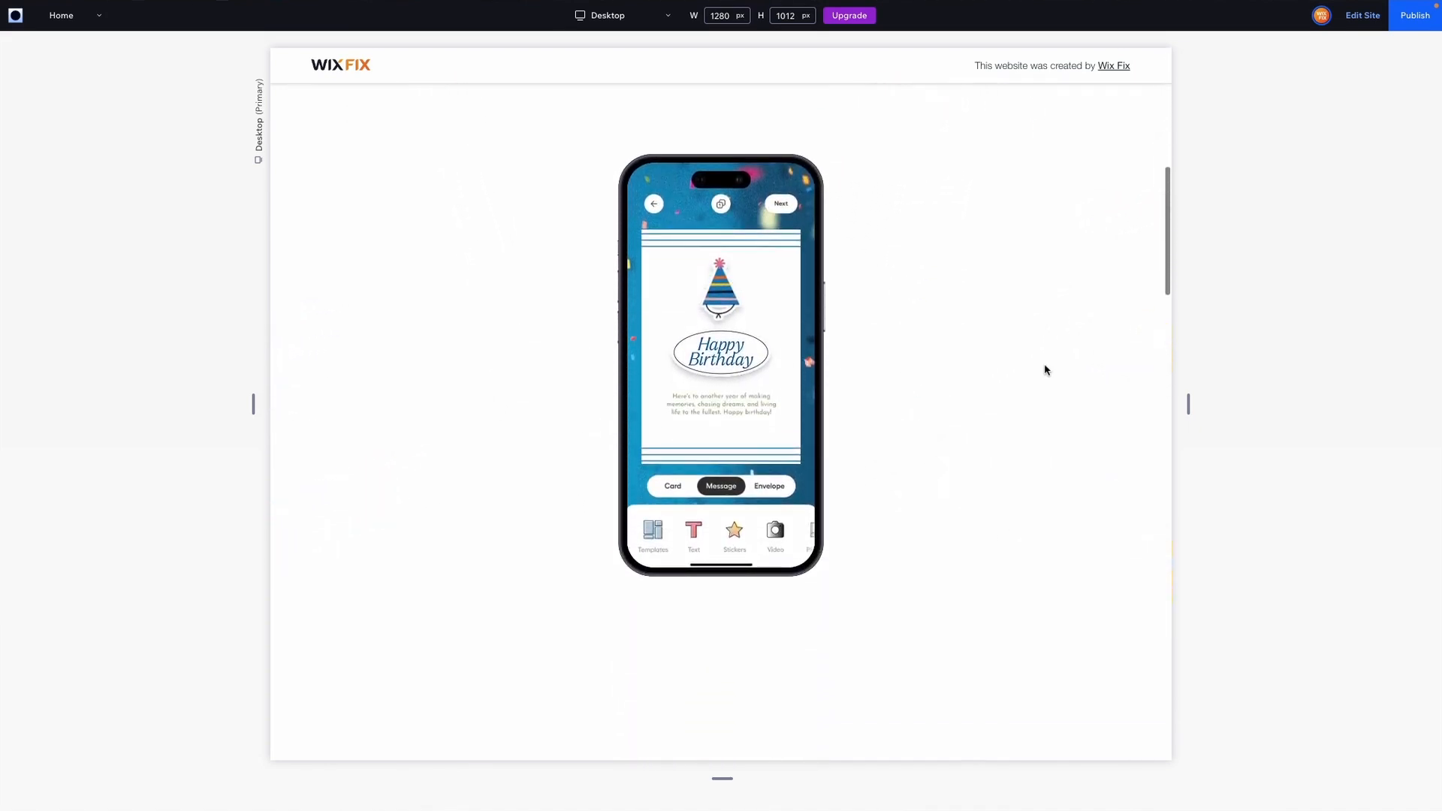
{"action": "scroll", "coordinate": [1047, 370], "scroll_direction": "up", "scroll_amount": 6}
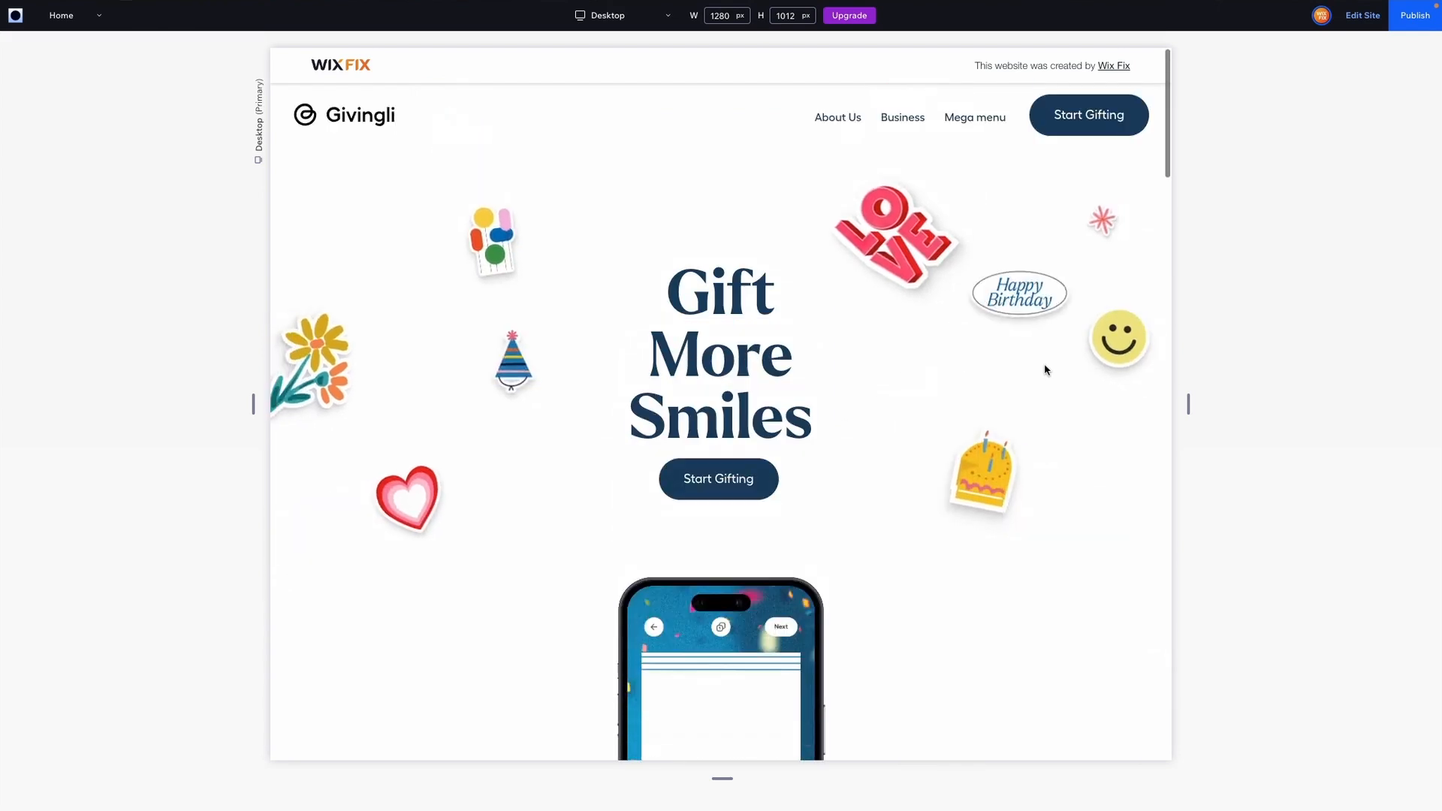
{"action": "scroll", "coordinate": [1046, 369], "scroll_direction": "down", "scroll_amount": 4}
{"action": "scroll", "coordinate": [1044, 370], "scroll_direction": "up", "scroll_amount": 4}
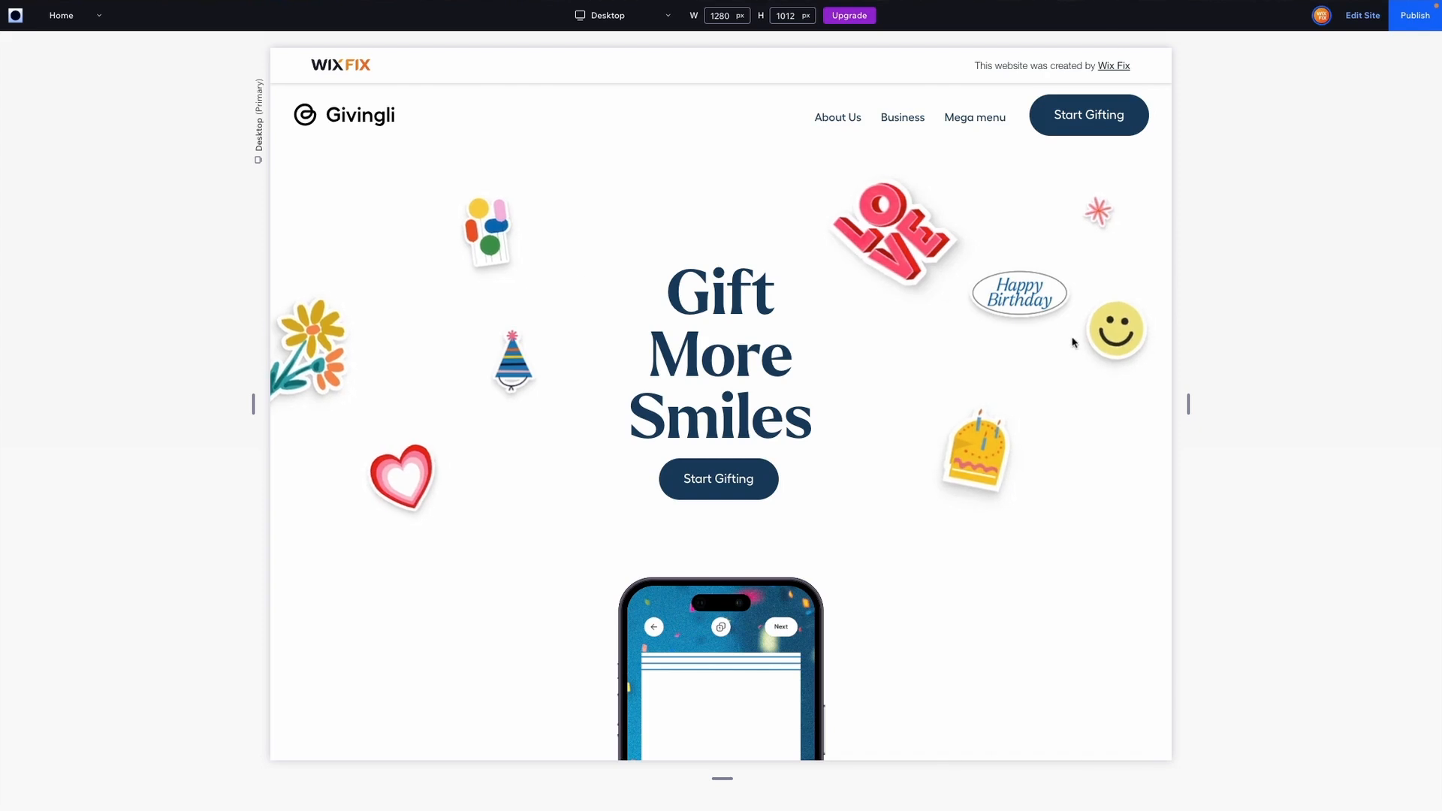
{"action": "left_click", "coordinate": [1363, 15]}
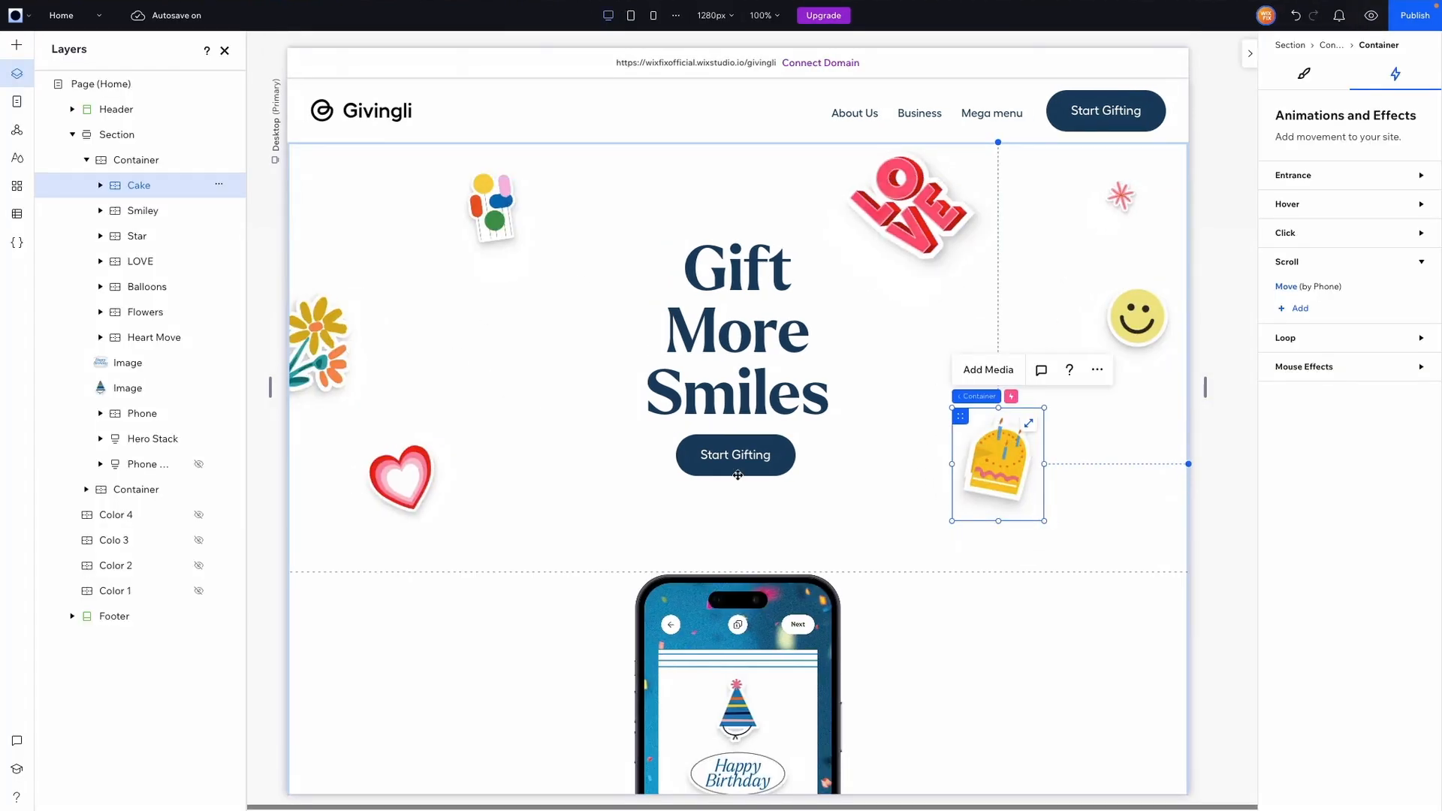
- Place the party hat image on the phone's card in its own container
{"action": "scroll", "coordinate": [739, 475], "scroll_direction": "down", "scroll_amount": 3}
{"action": "left_click", "coordinate": [733, 466]}
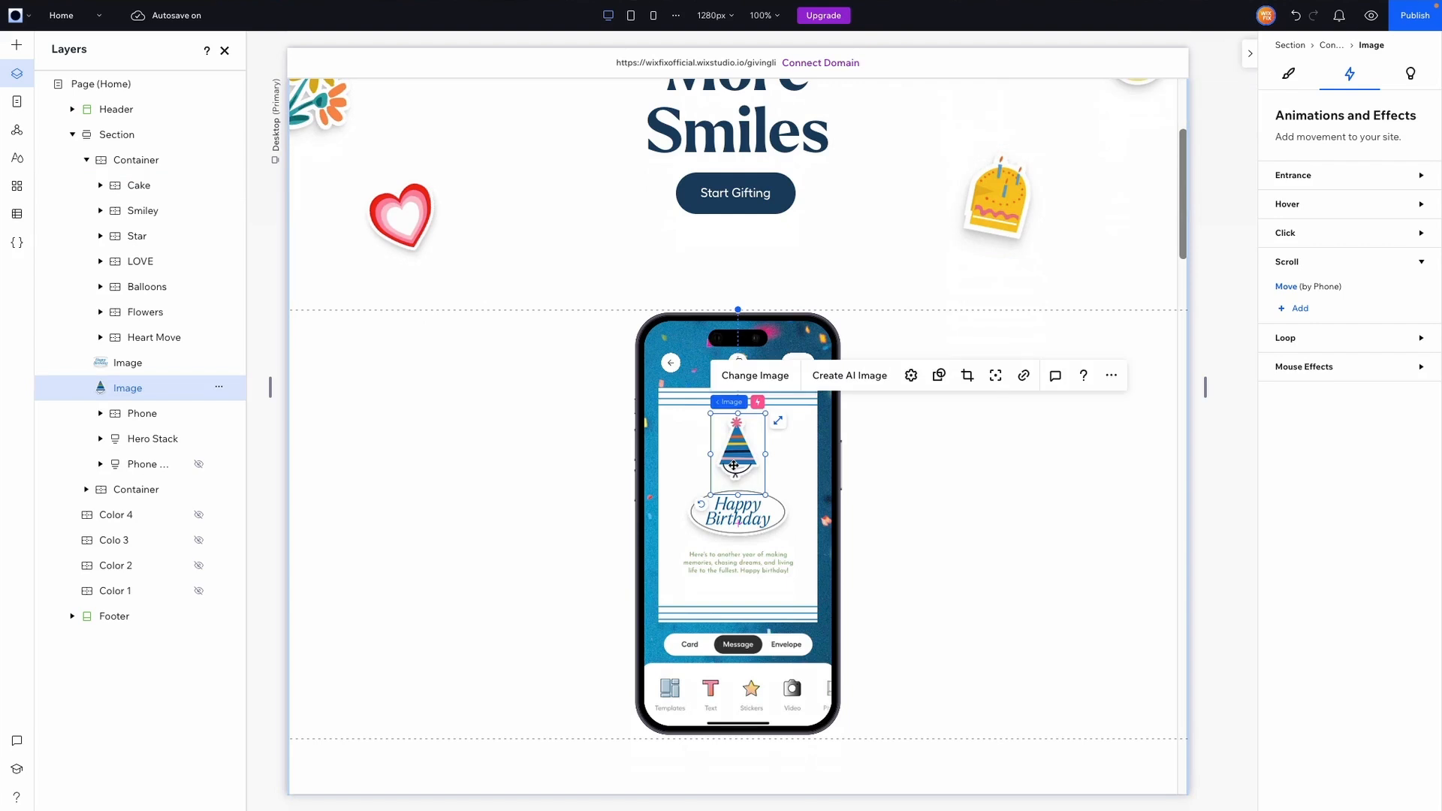
{"action": "right_click", "coordinate": [736, 460]}
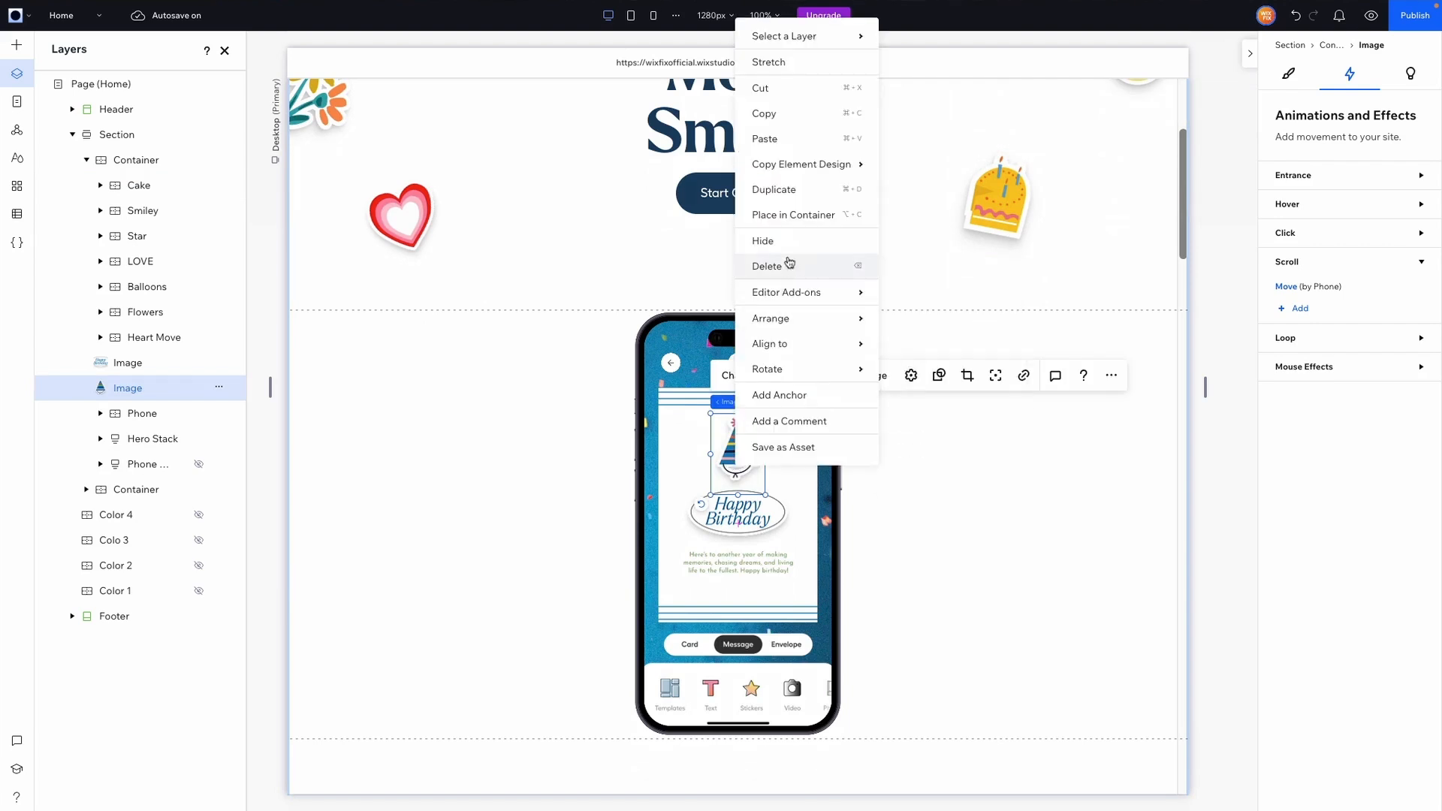
{"action": "left_click", "coordinate": [781, 217]}
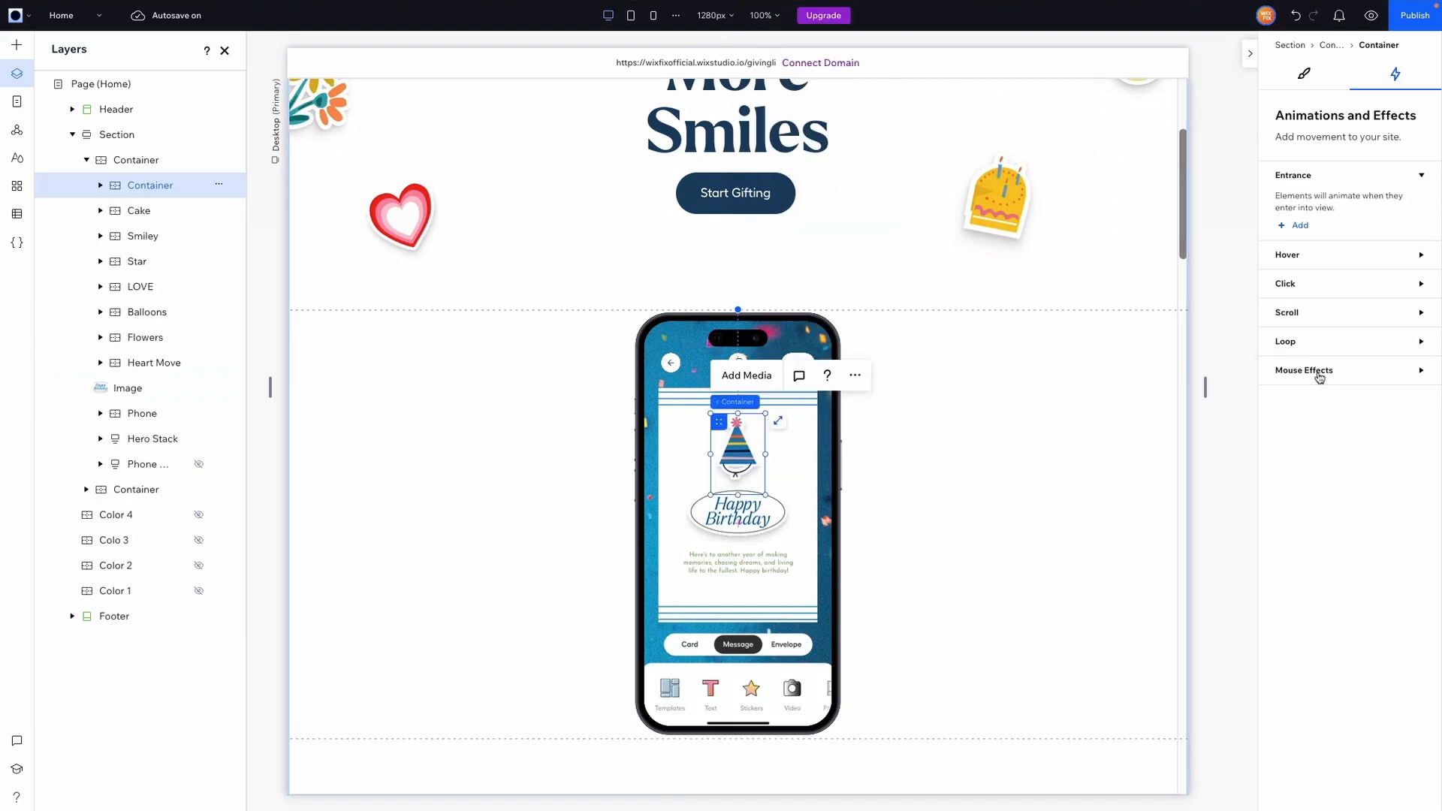
- Add a Track mouse effect to the hat's container and set its distance to 30 px
{"action": "left_click", "coordinate": [1376, 377]}
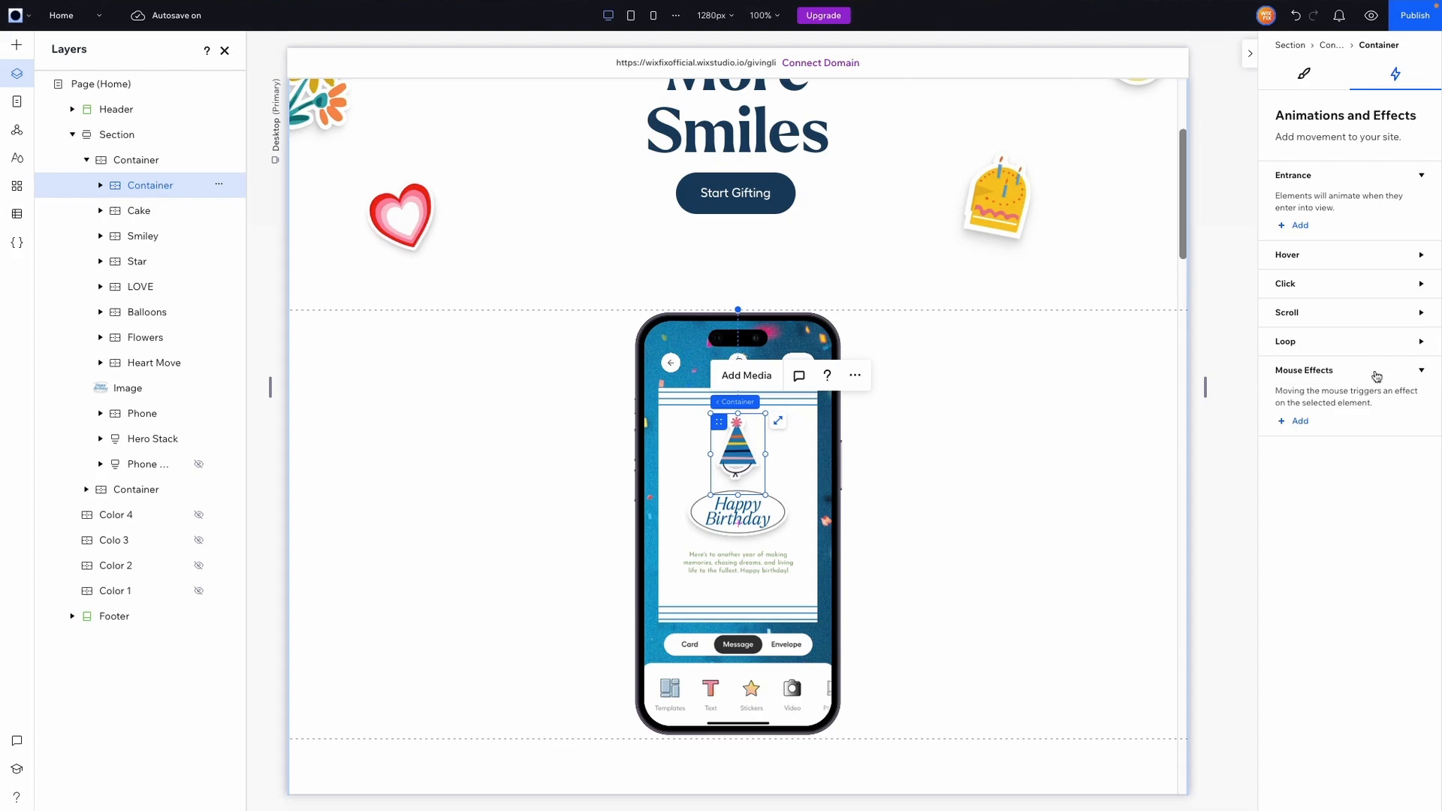
{"action": "left_click", "coordinate": [1299, 421]}
{"action": "left_click", "coordinate": [1401, 201]}
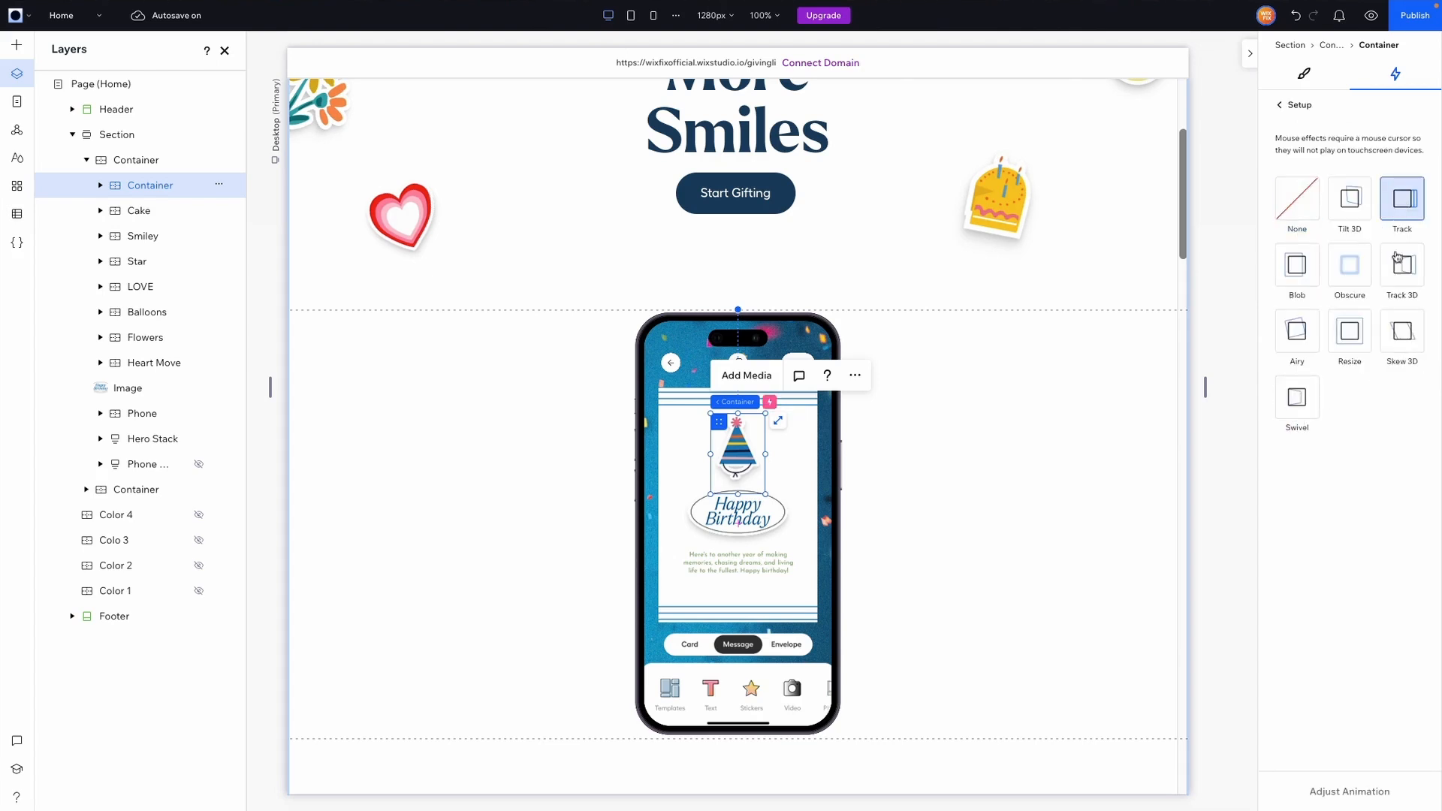
{"action": "left_click", "coordinate": [1334, 778]}
{"action": "type", "text": "30"}
- Place the Happy Birthday image on the phone's card in its own container
{"action": "left_click", "coordinate": [737, 516]}
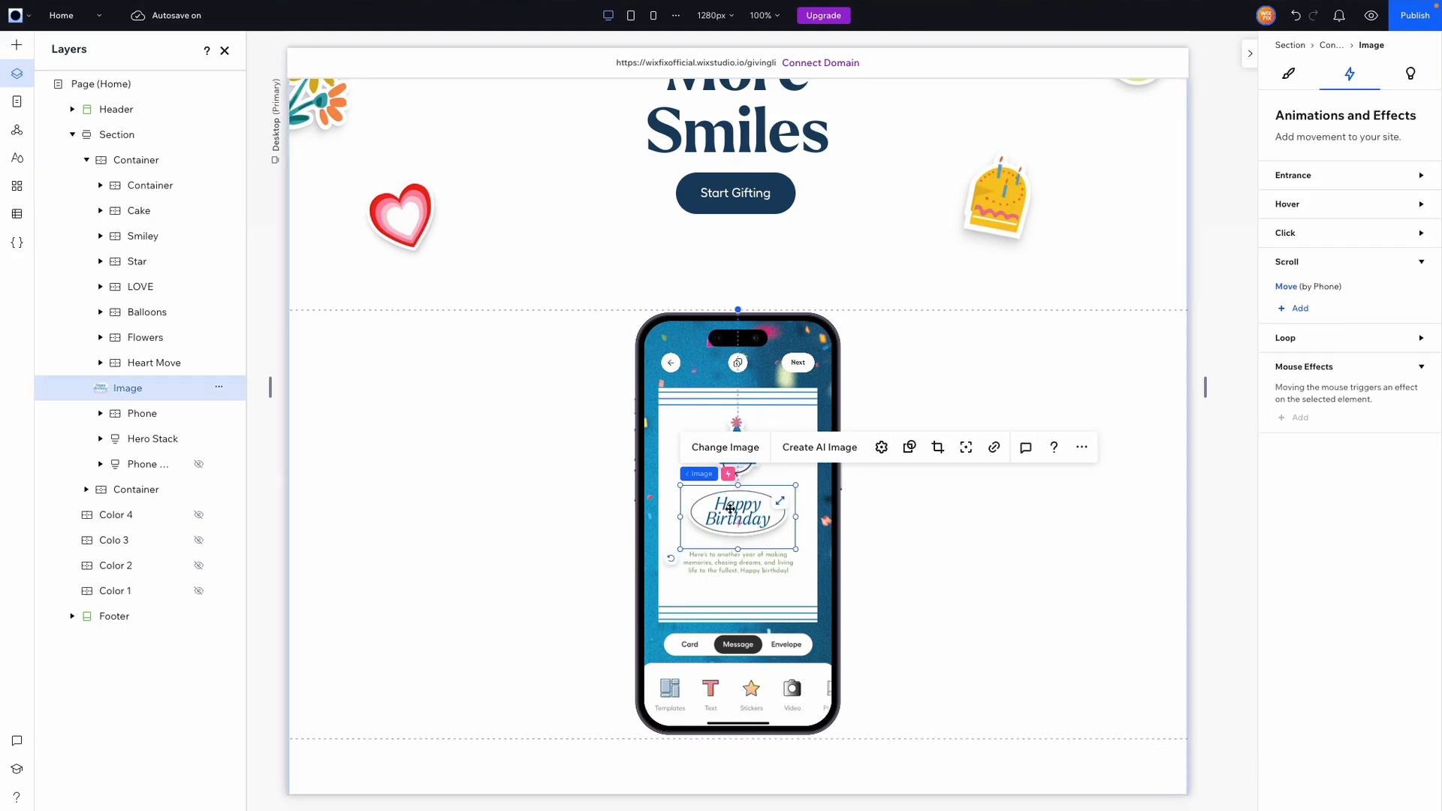
{"action": "right_click", "coordinate": [738, 517]}
{"action": "left_click", "coordinate": [1147, 344]}
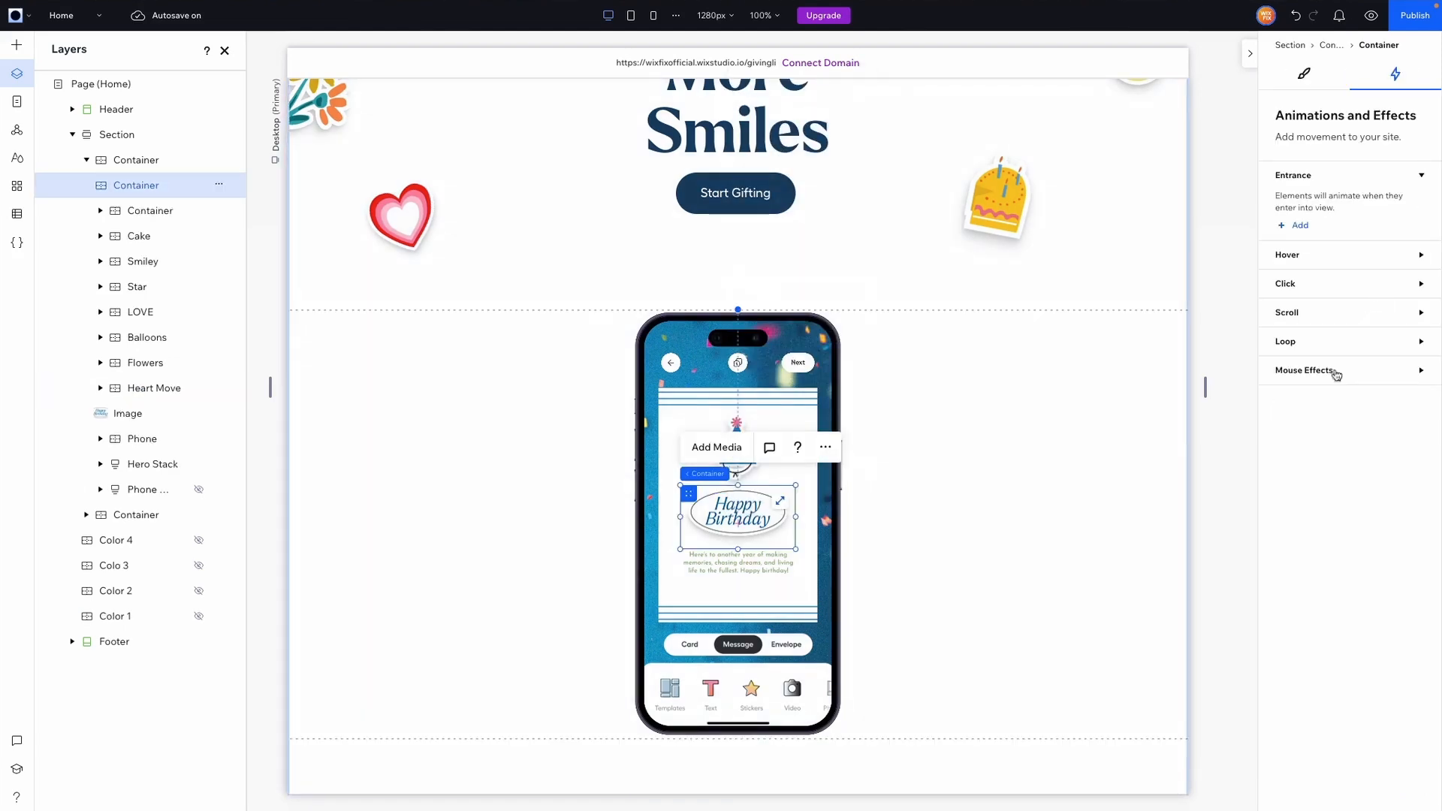
- Add a Track mouse effect to the Happy Birthday container and set its distance to 20 px
{"action": "left_click", "coordinate": [1330, 381]}
{"action": "left_click", "coordinate": [1296, 421]}
{"action": "left_click", "coordinate": [1402, 198]}
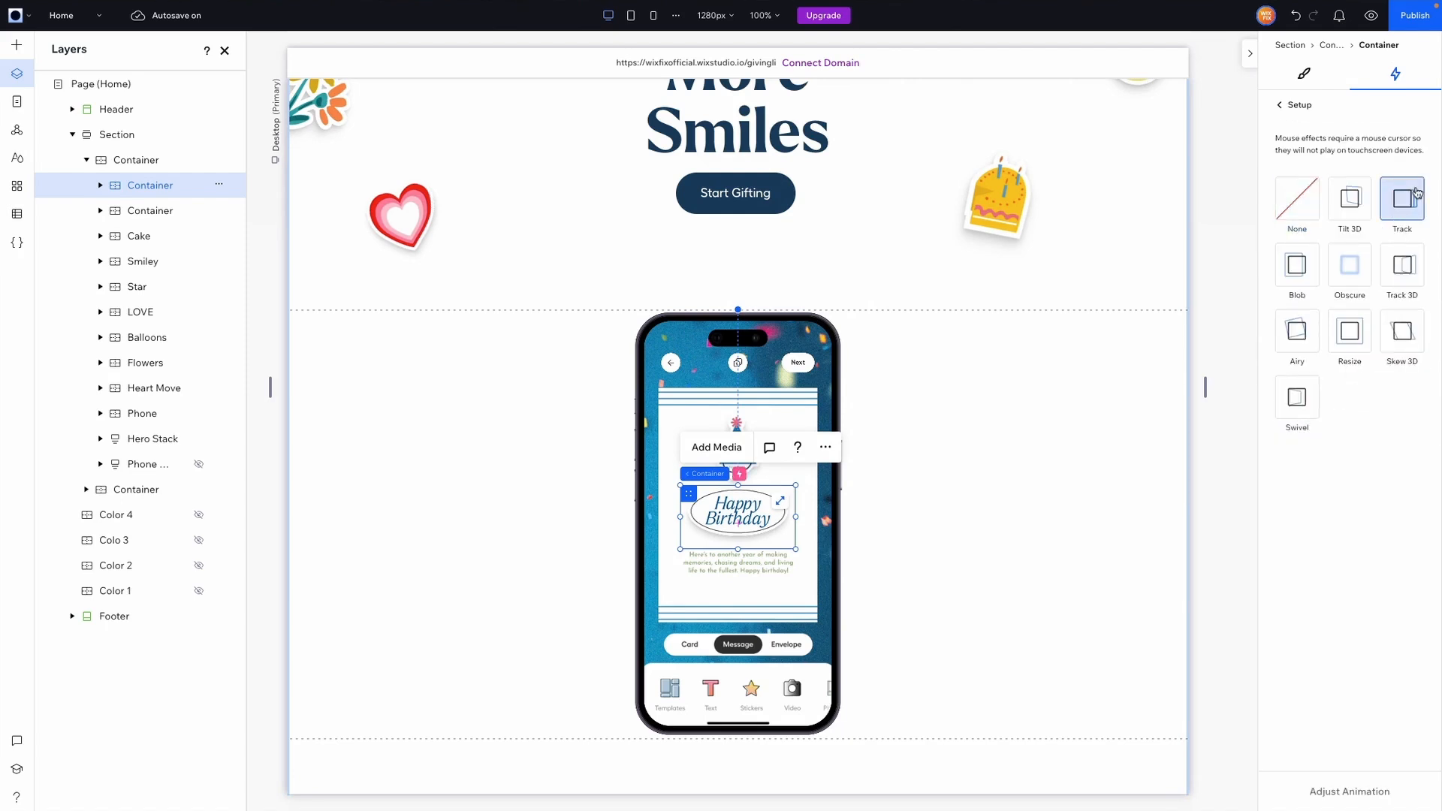
{"action": "left_click", "coordinate": [1350, 793]}
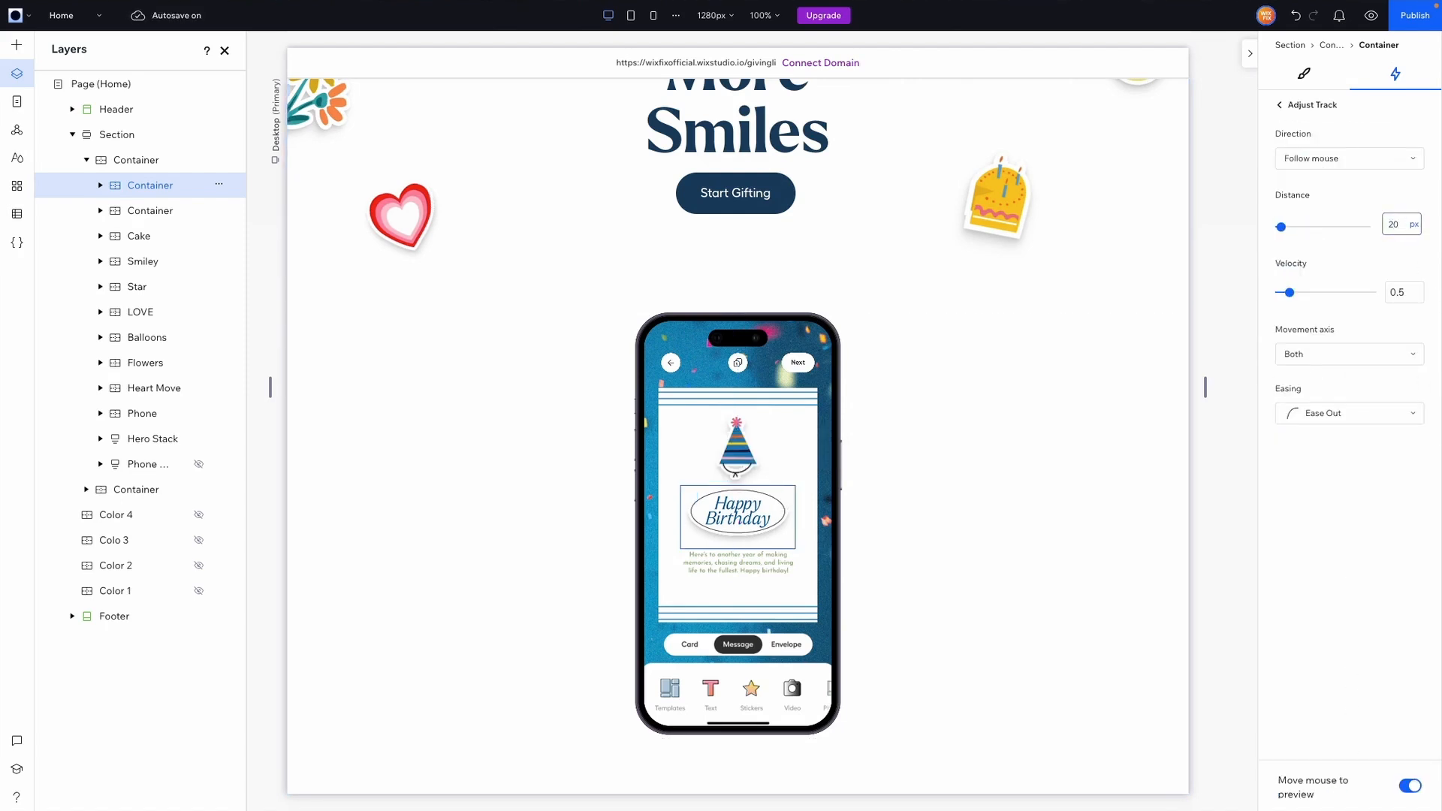
{"action": "left_click", "coordinate": [1281, 105]}
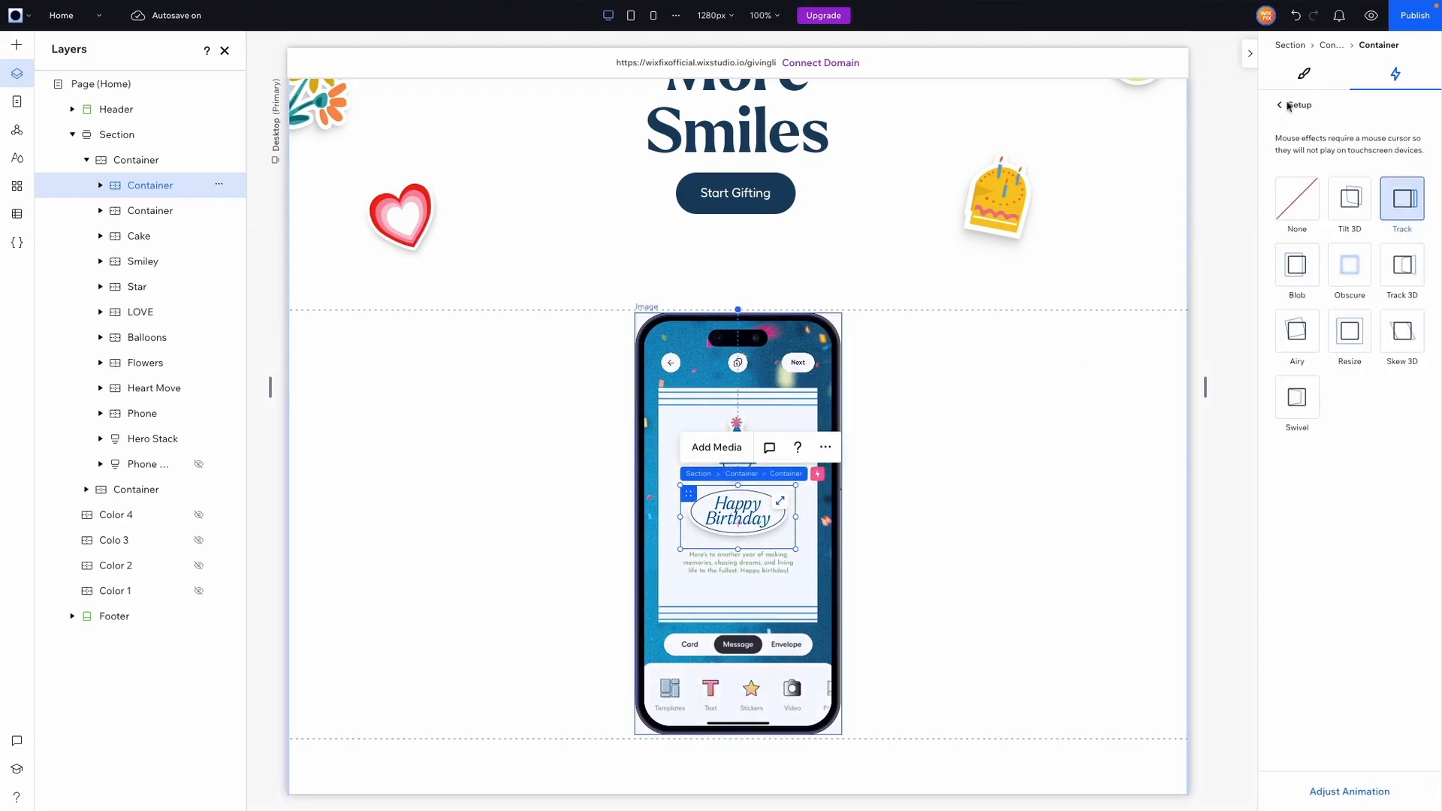
- Preview the page and scroll down and up to check how the hat and Happy Birthday stickers move and land
{"action": "key", "text": "ctrl+p"}
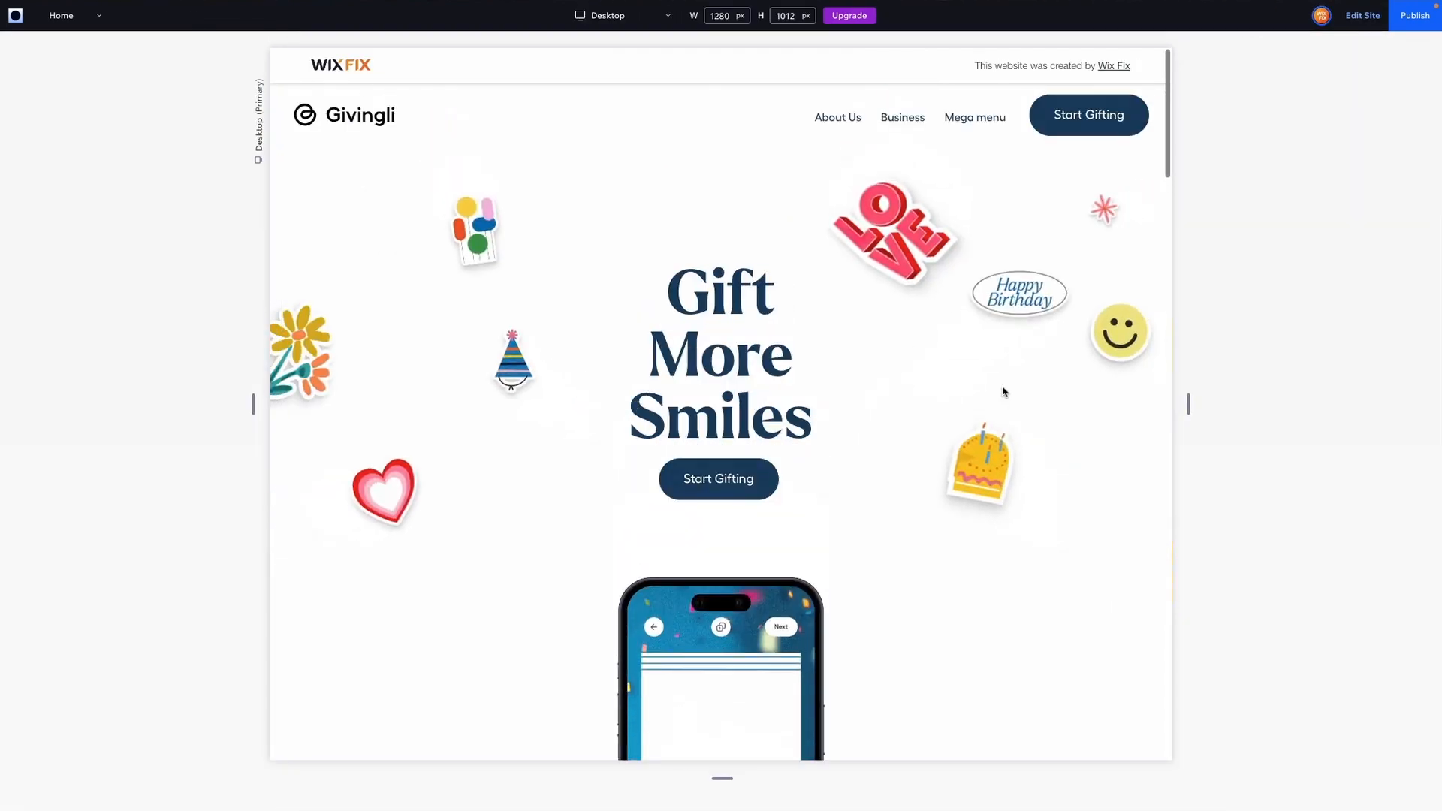
{"action": "scroll", "coordinate": [1002, 392], "scroll_direction": "down", "scroll_amount": 5}
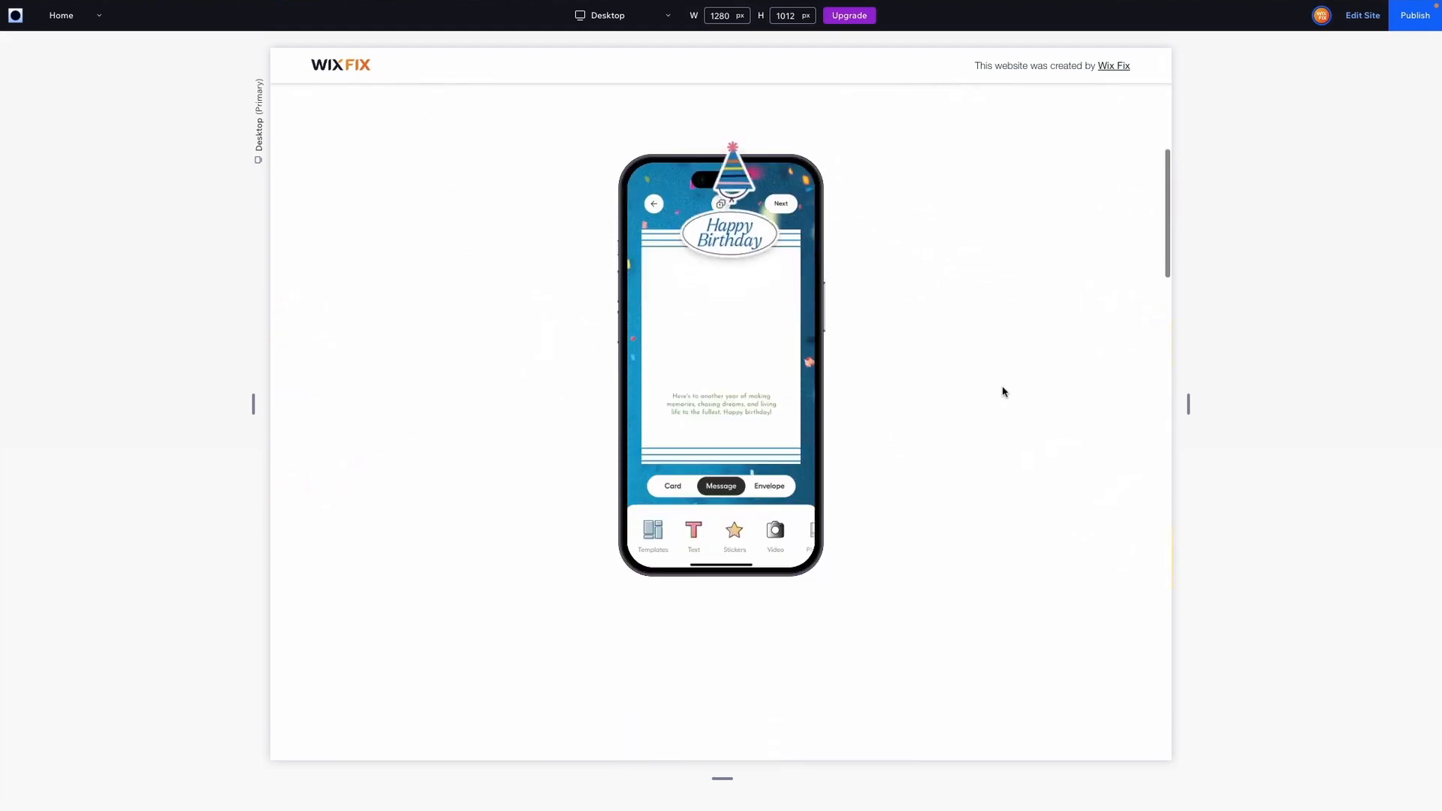
{"action": "scroll", "coordinate": [1003, 391], "scroll_direction": "up", "scroll_amount": 3}
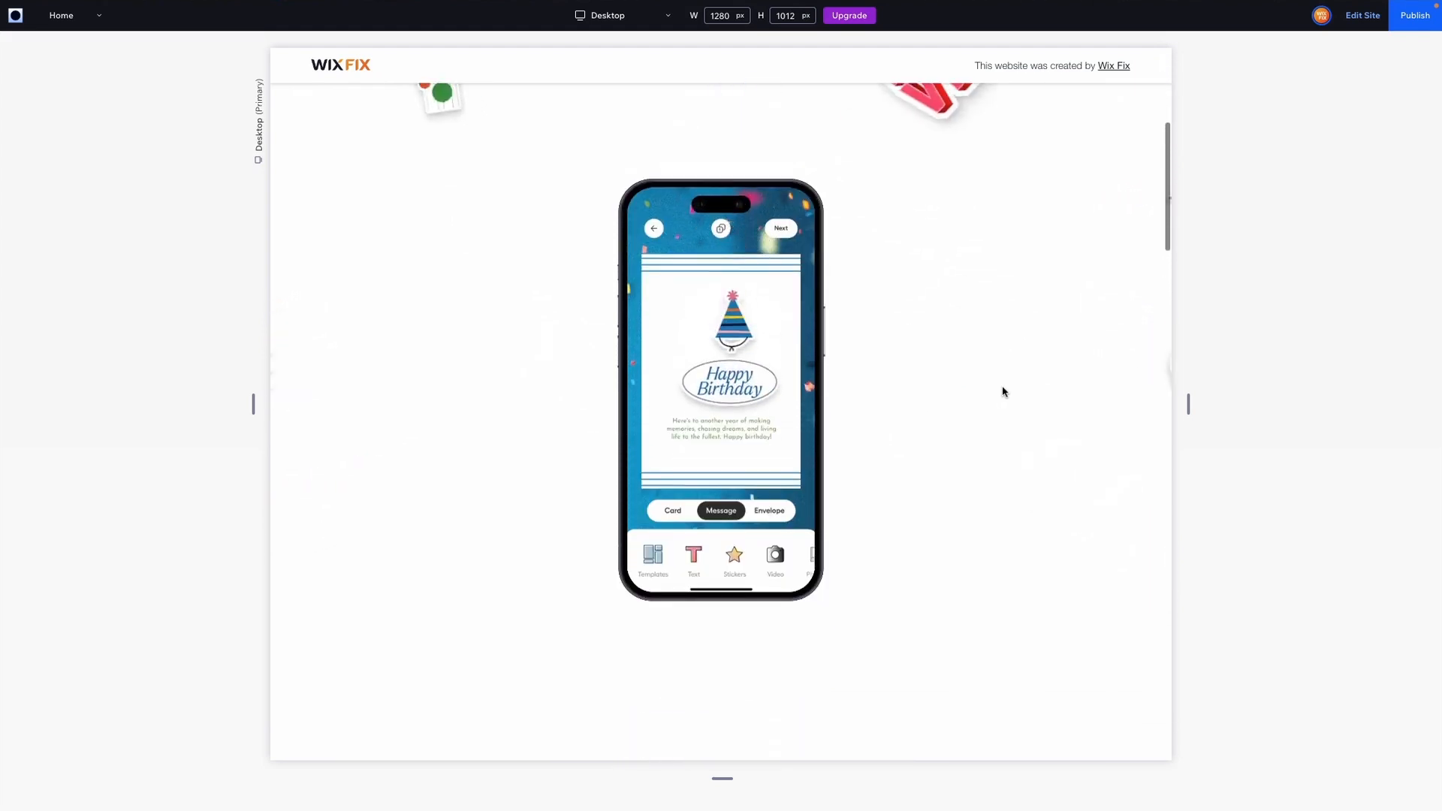
{"action": "scroll", "coordinate": [1003, 392], "scroll_direction": "up", "scroll_amount": 5}
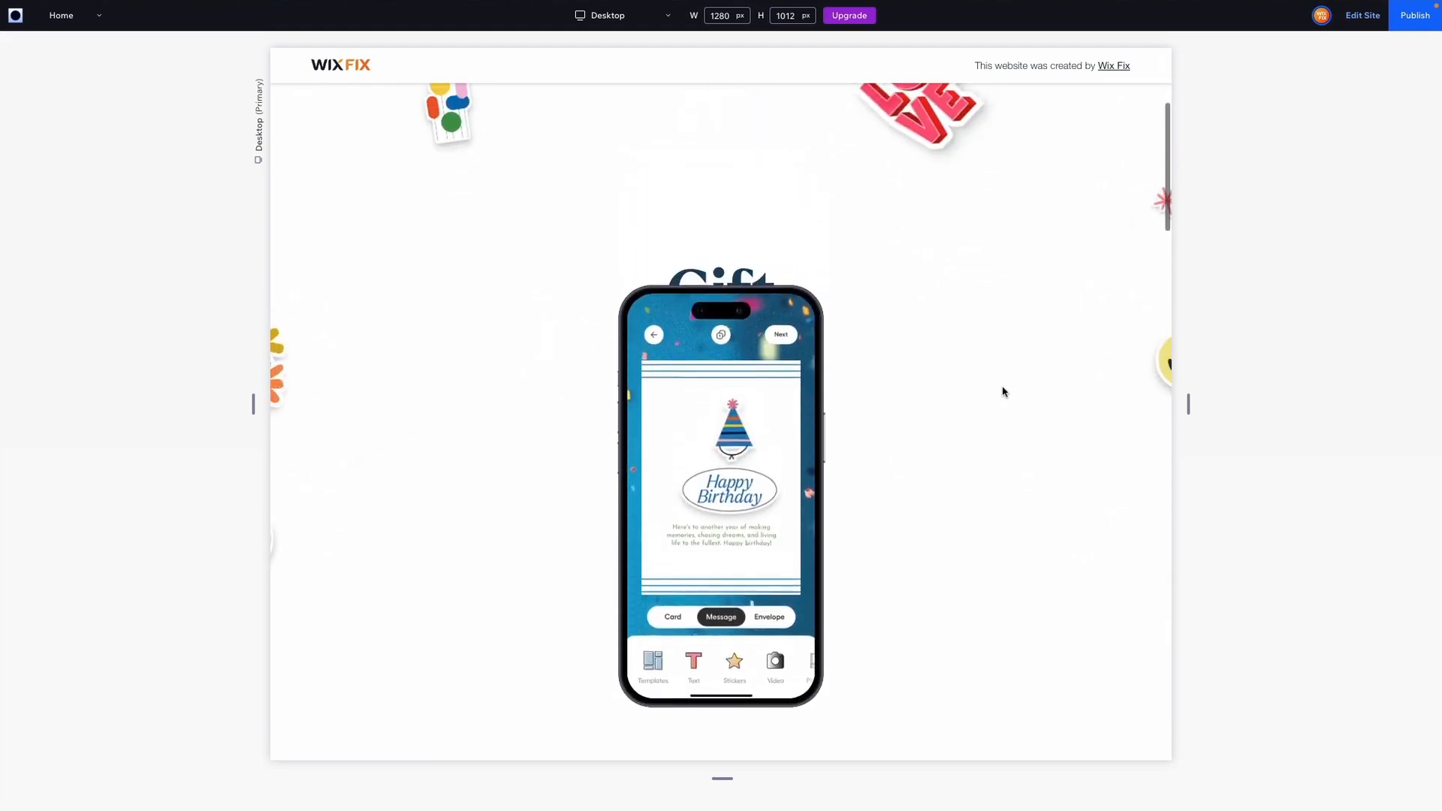
{"action": "scroll", "coordinate": [1003, 391], "scroll_direction": "down", "scroll_amount": 4}
{"action": "left_click", "coordinate": [1362, 17]}
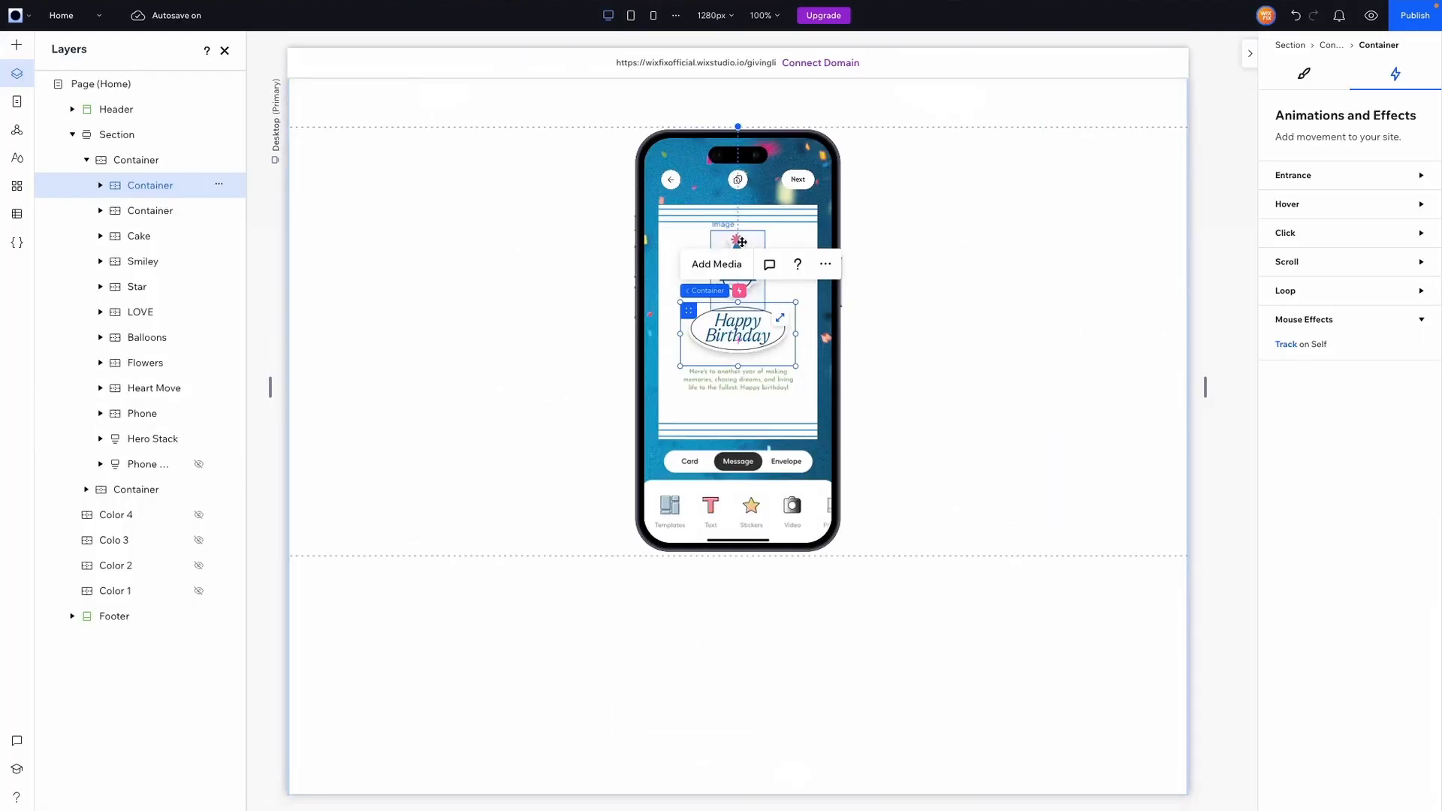
- Make the hat's container sticky, sticking to the top with an offset of 24%
{"action": "left_click", "coordinate": [740, 256]}
{"action": "left_click", "coordinate": [819, 216]}
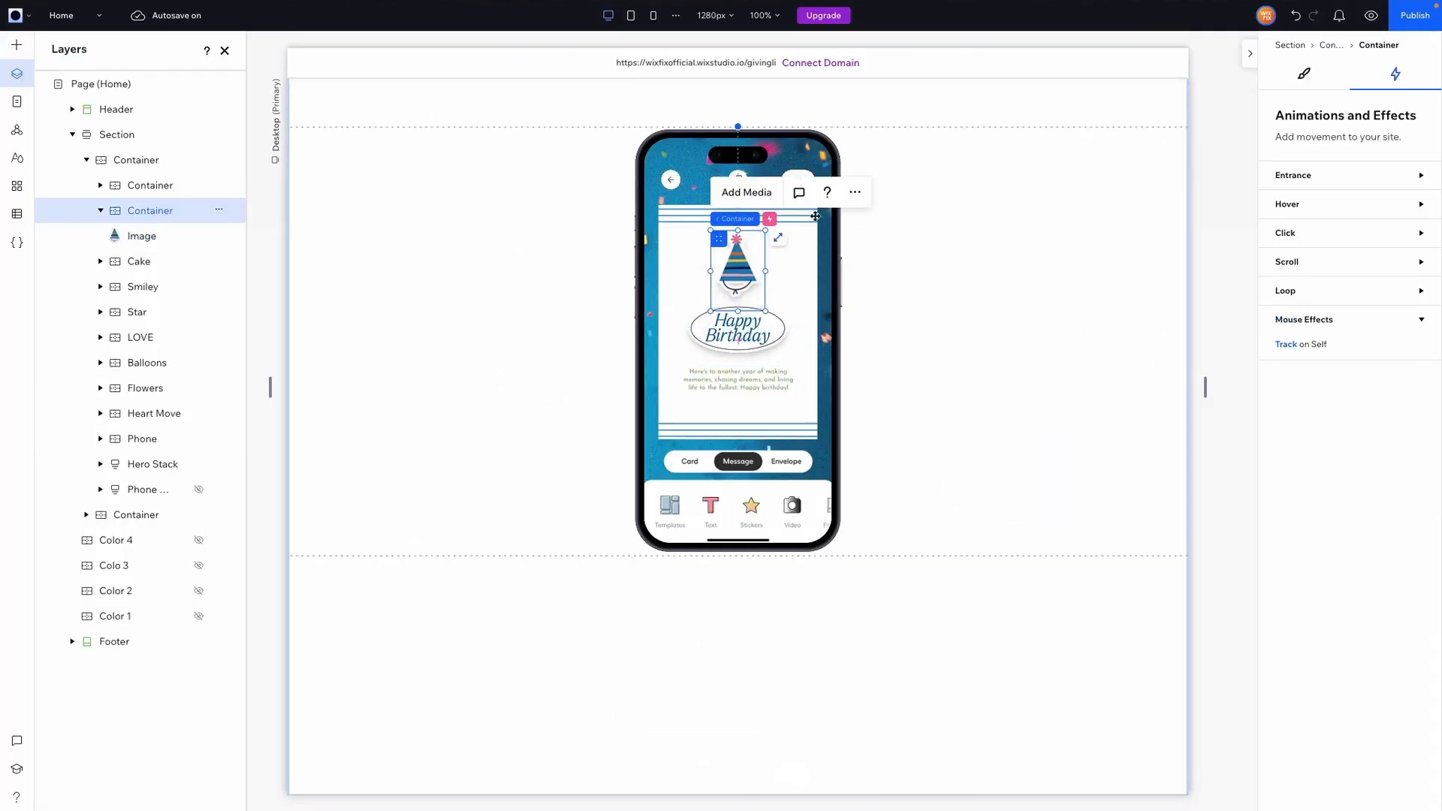
{"action": "left_click", "coordinate": [1307, 75]}
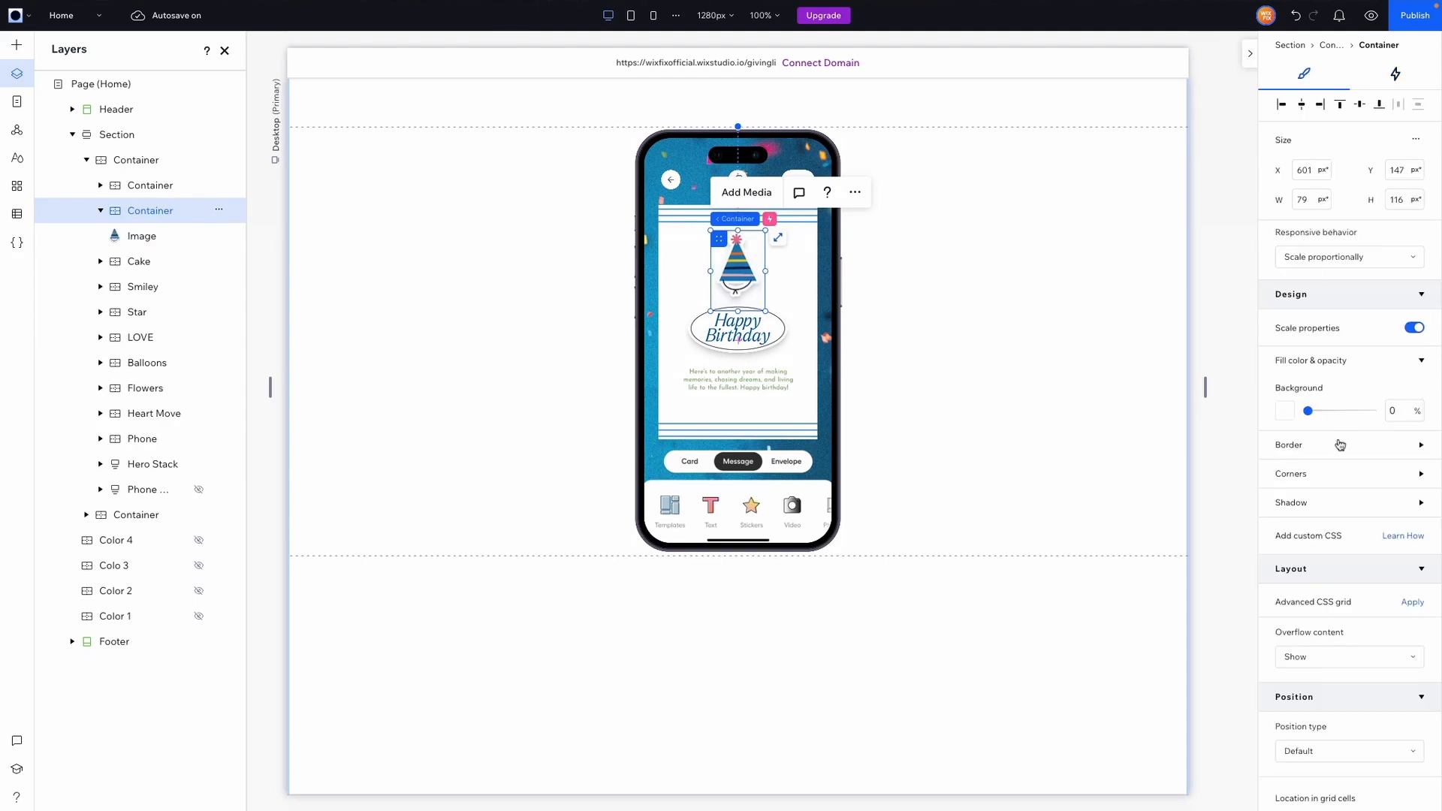
{"action": "scroll", "coordinate": [1352, 451], "scroll_direction": "down", "scroll_amount": 6}
{"action": "left_click", "coordinate": [1320, 335]}
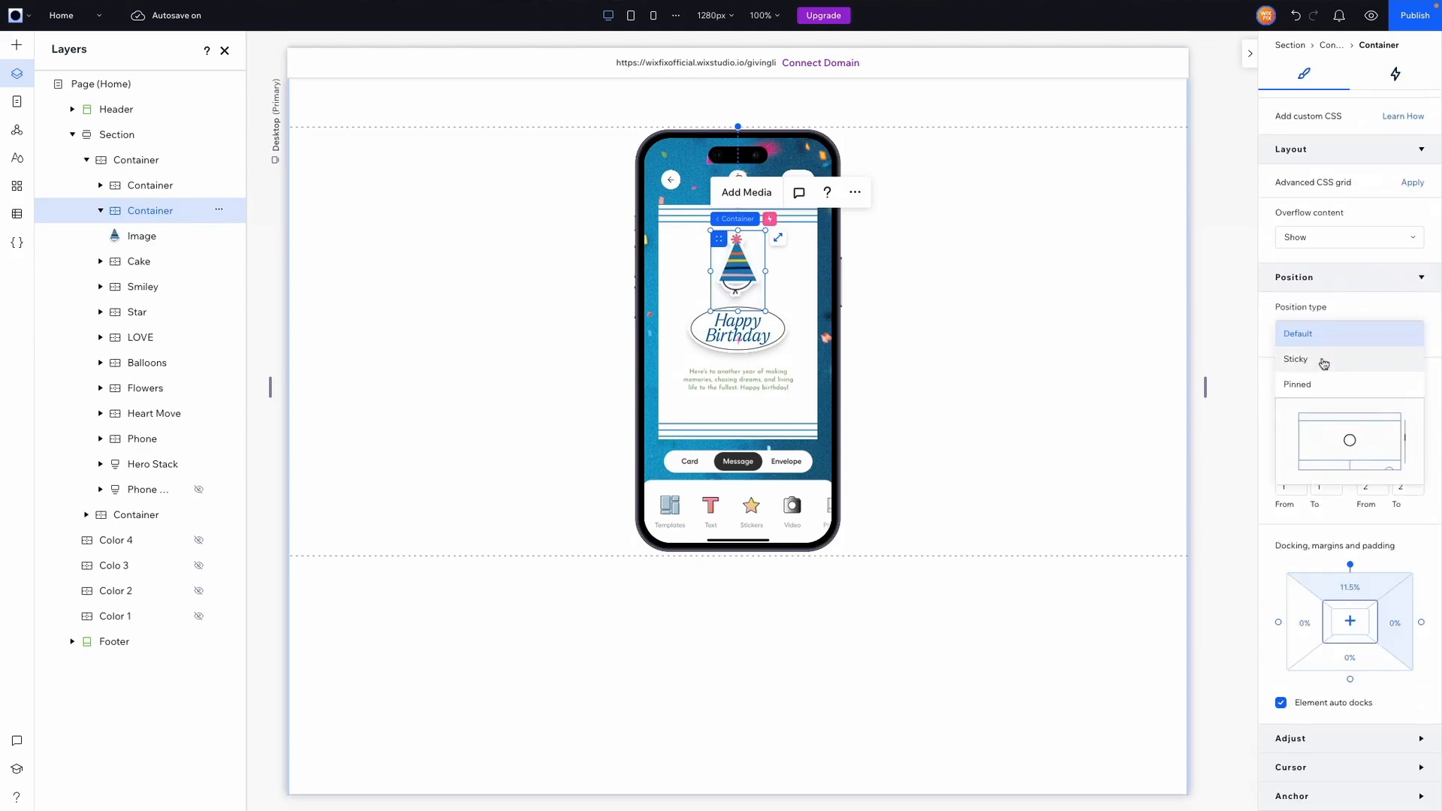
{"action": "left_click", "coordinate": [1314, 360]}
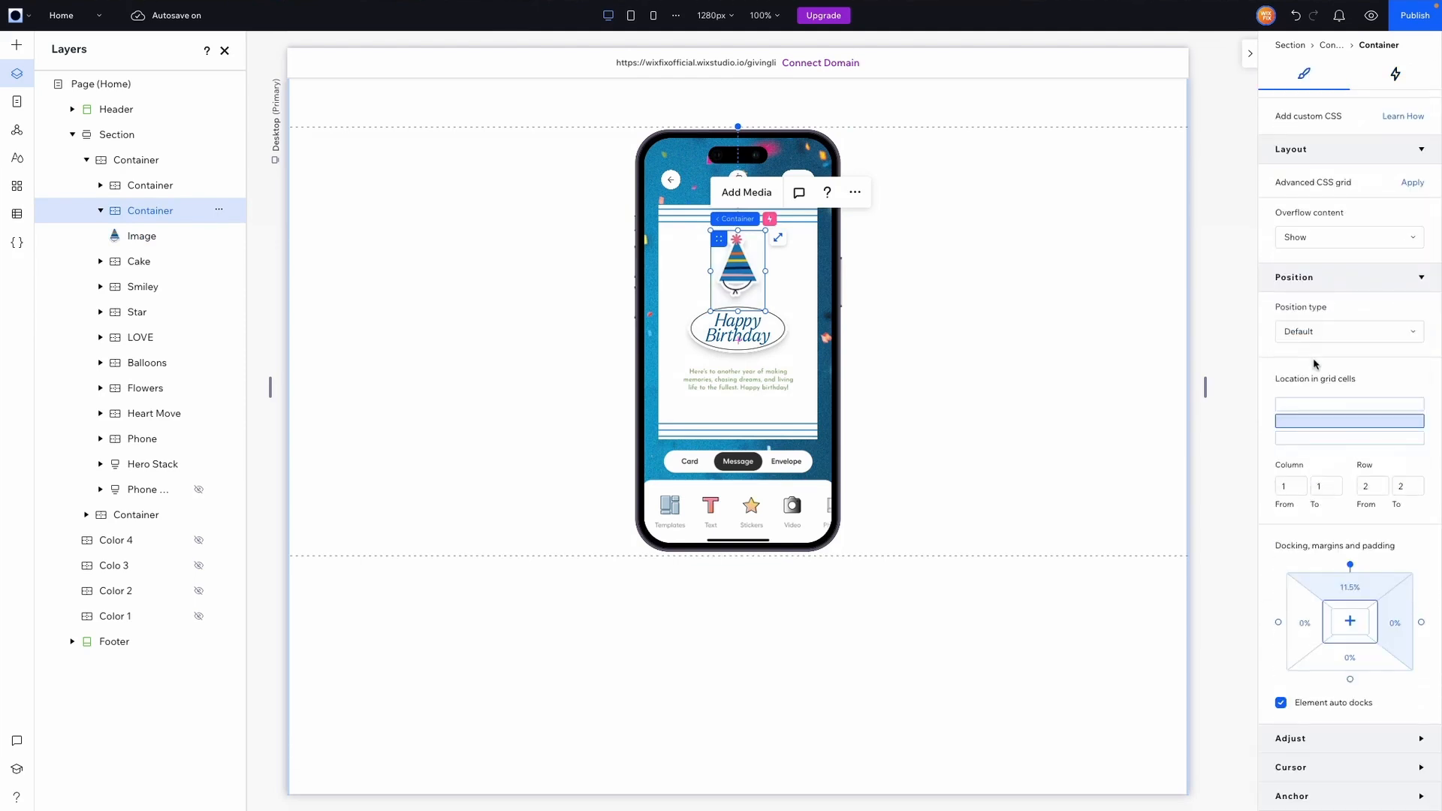
{"action": "left_click", "coordinate": [1401, 435]}
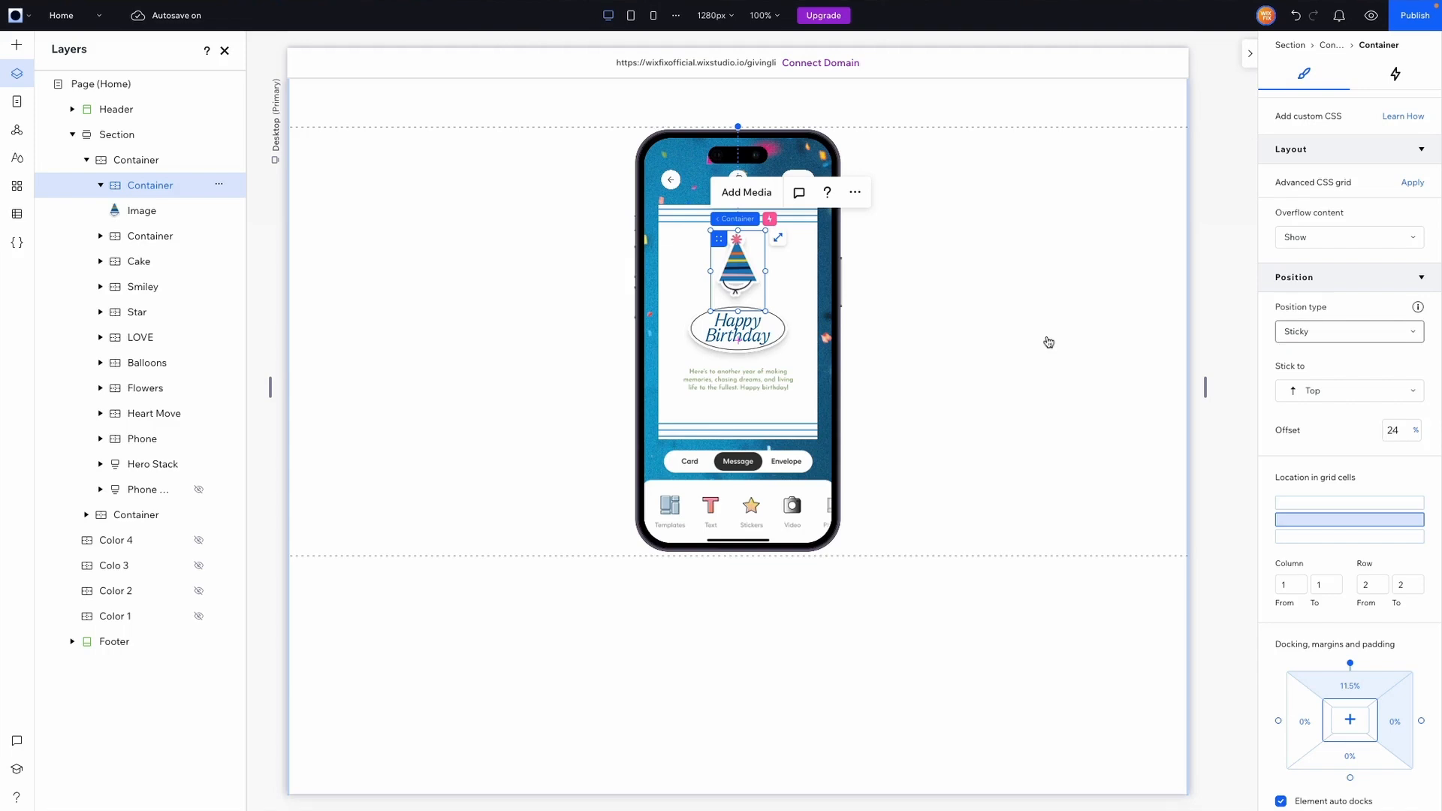
- Preview the page and scroll past the phone to check the hat's sticky behaviour, and return to editing
{"action": "key", "text": "ctrl+p"}
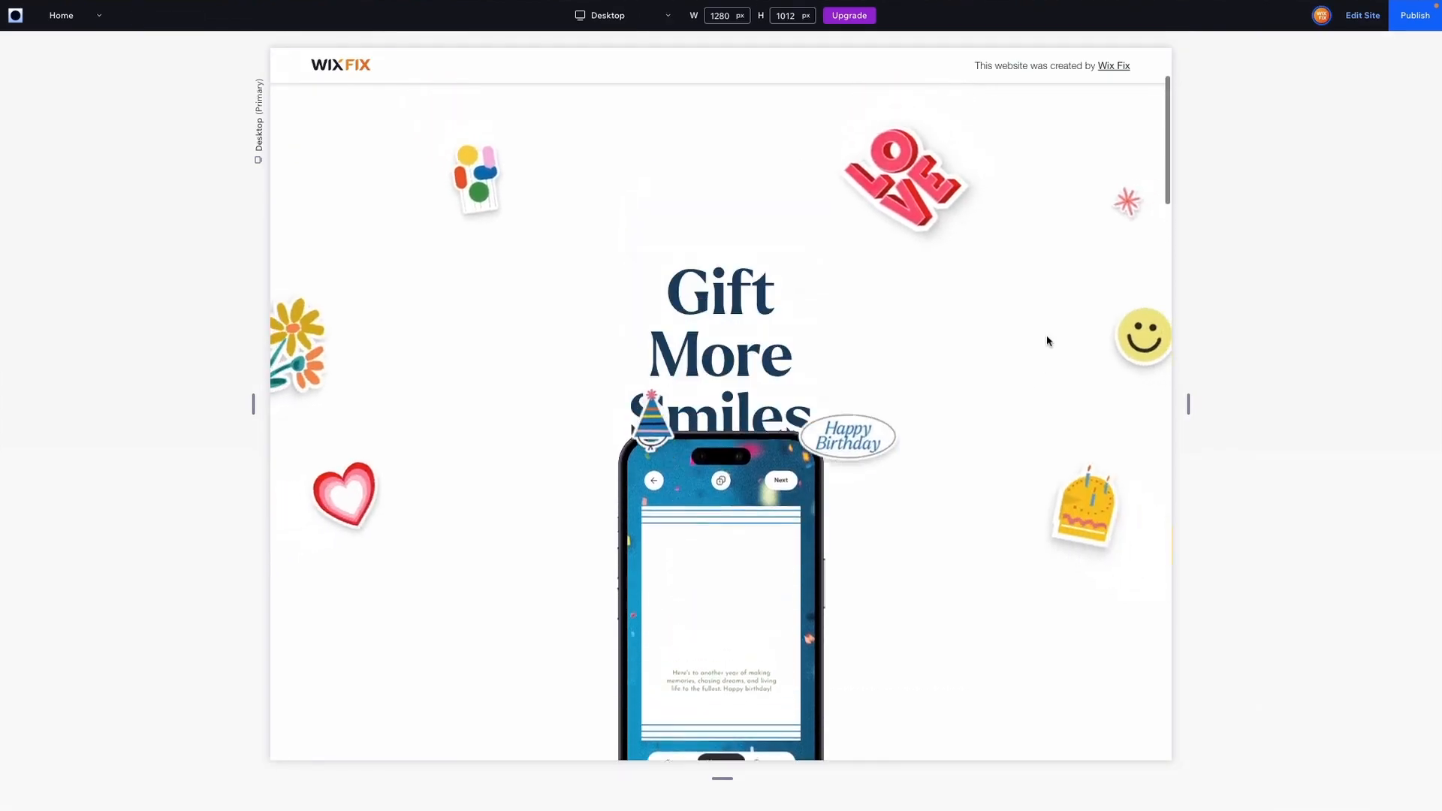
{"action": "scroll", "coordinate": [1048, 341], "scroll_direction": "down", "scroll_amount": 5}
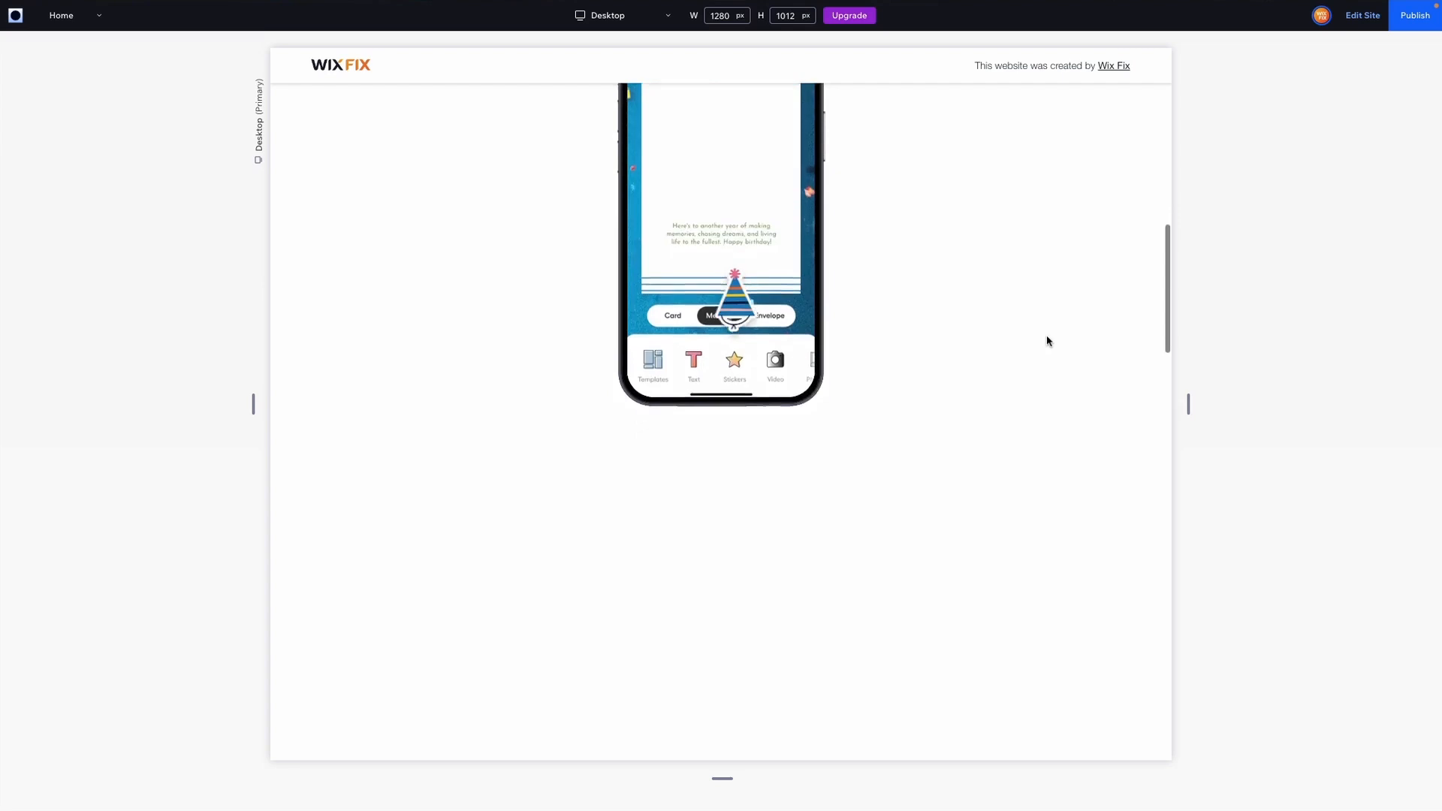
{"action": "scroll", "coordinate": [1048, 341], "scroll_direction": "up", "scroll_amount": 3}
{"action": "left_click", "coordinate": [1363, 15]}
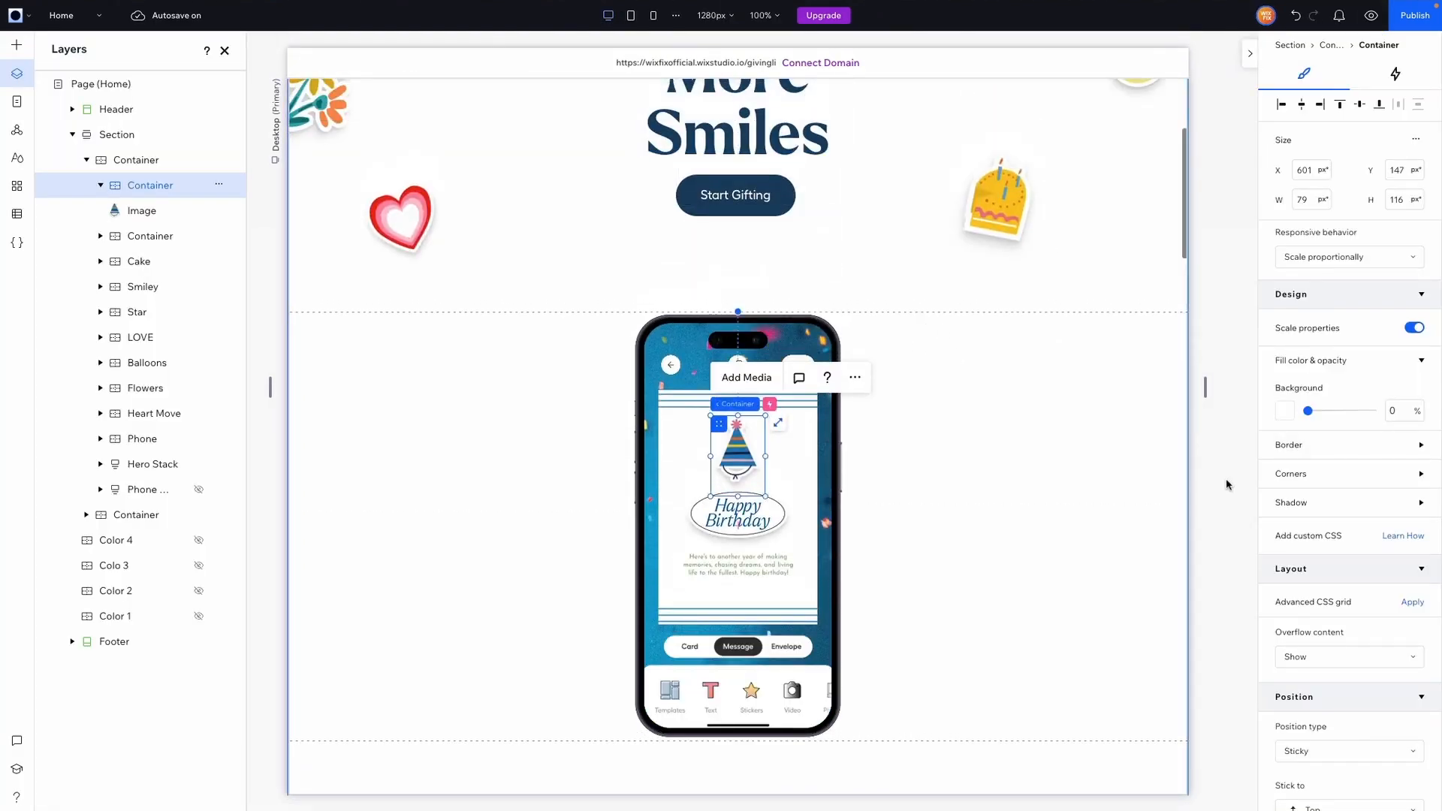
- Dock the hat's container to the top and set its bottom margin to 27.1%
{"action": "scroll", "coordinate": [1358, 534], "scroll_direction": "down", "scroll_amount": 7}
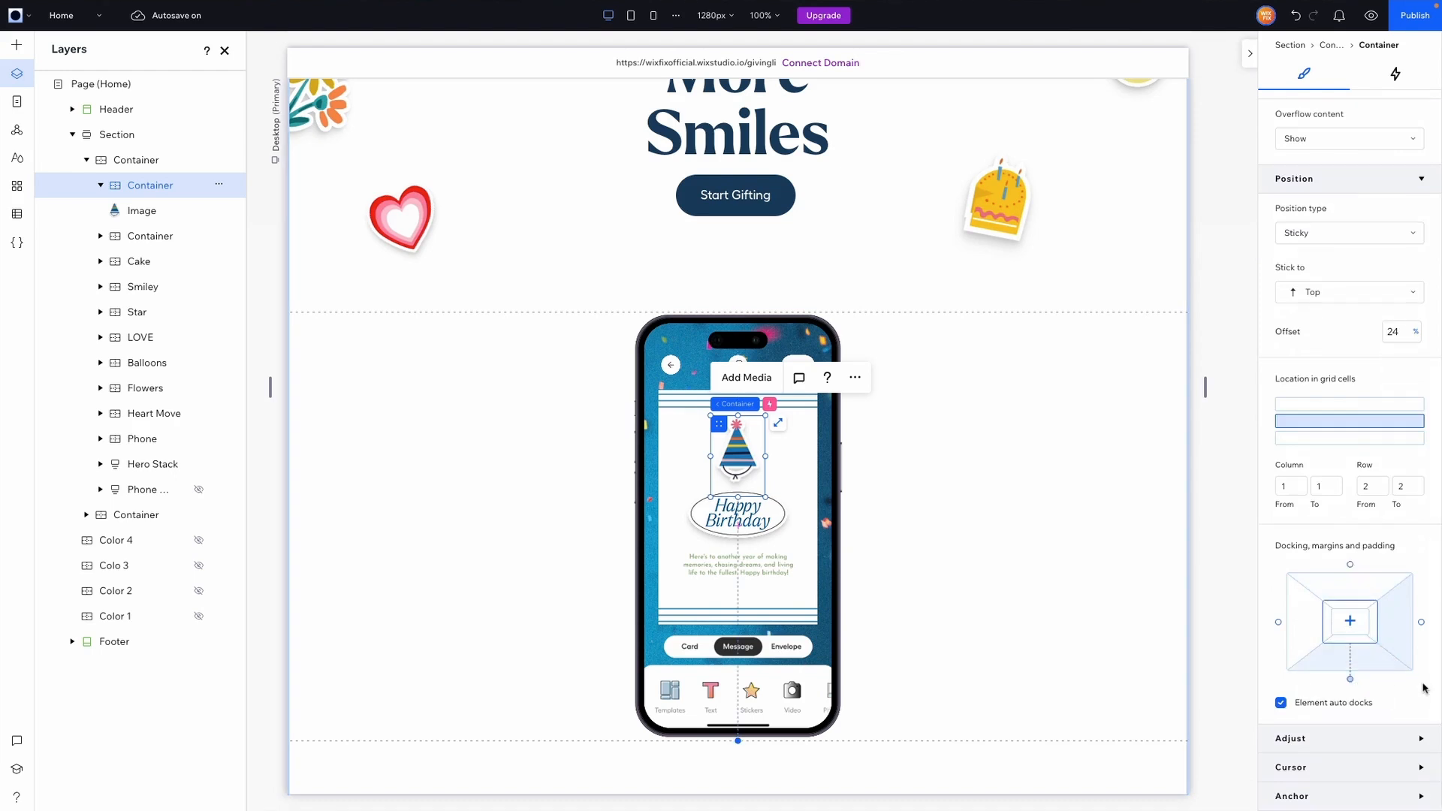
{"action": "left_click", "coordinate": [1352, 568]}
{"action": "left_click", "coordinate": [1362, 663]}
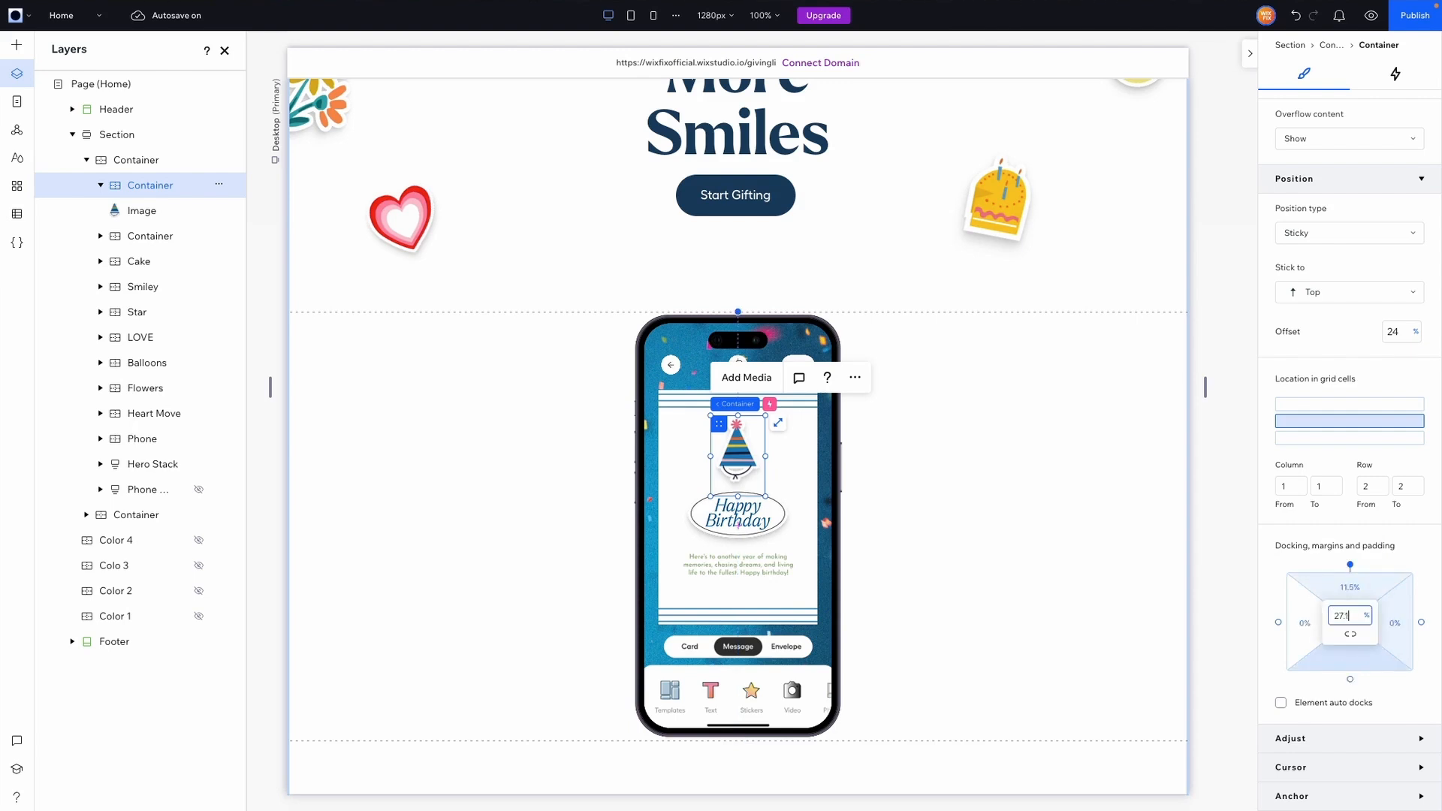
{"action": "key", "text": "Return"}
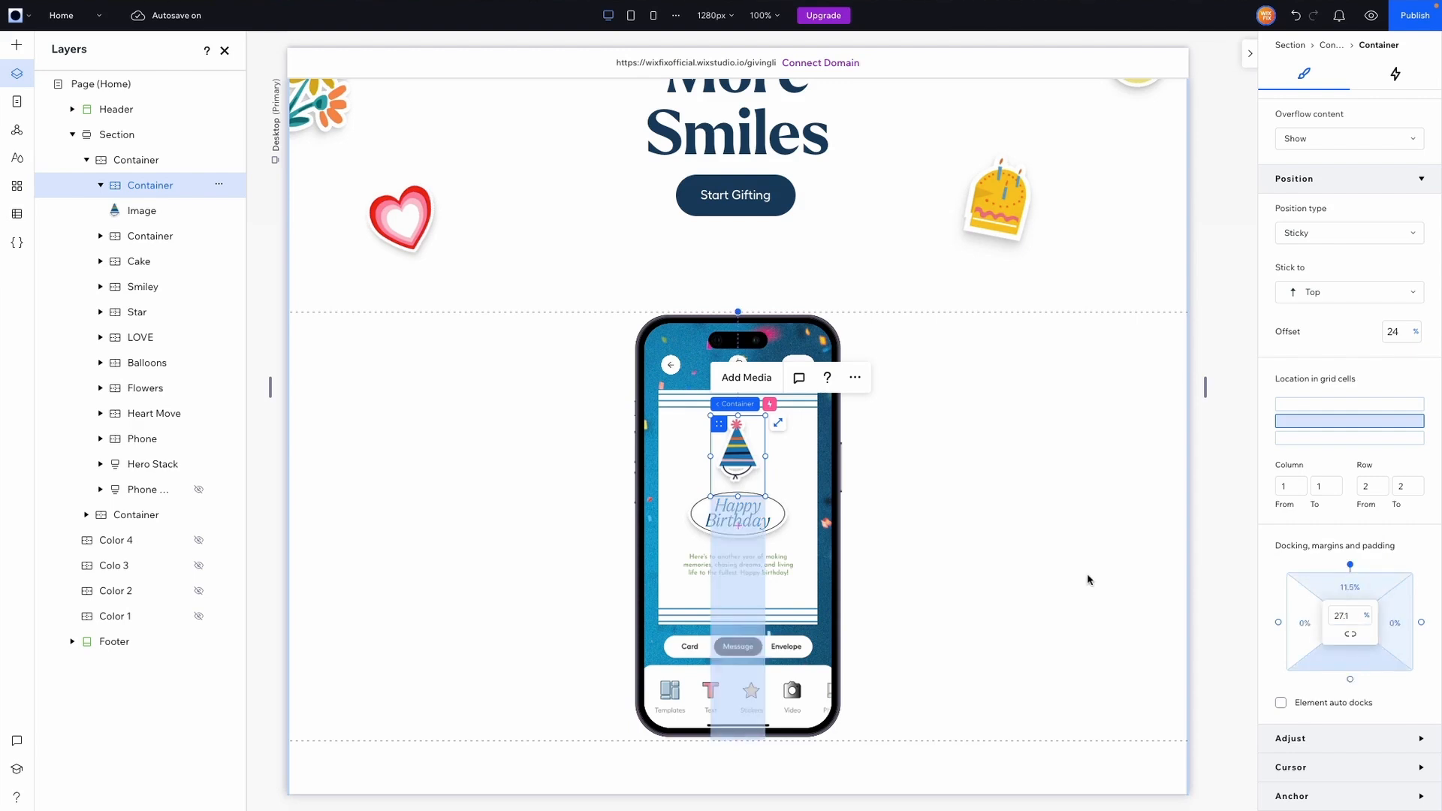
- Make the Happy Birthday container sticky, sticking to the top with an offset of 34%
{"action": "left_click", "coordinate": [164, 243]}
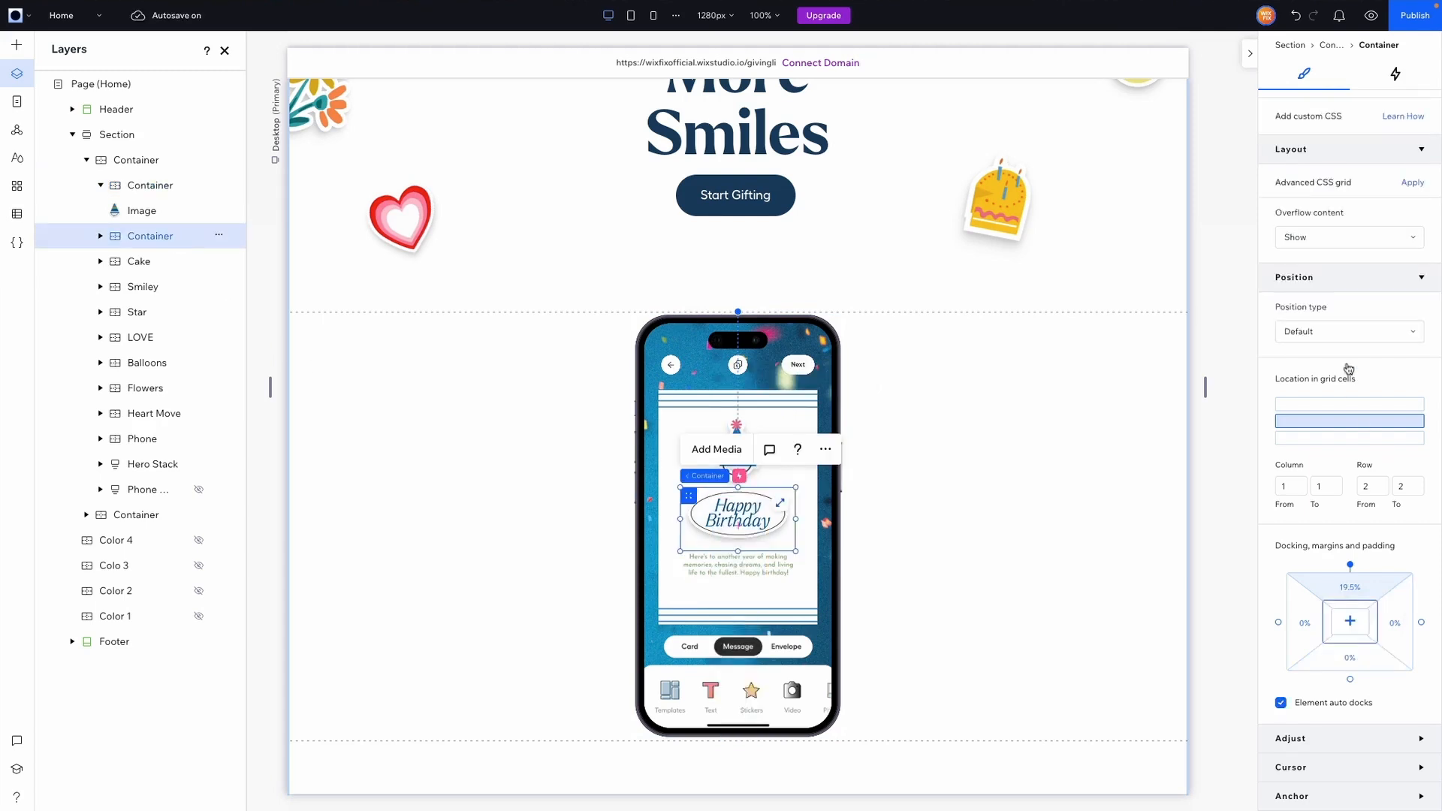
{"action": "scroll", "coordinate": [1347, 358], "scroll_direction": "up", "scroll_amount": 1}
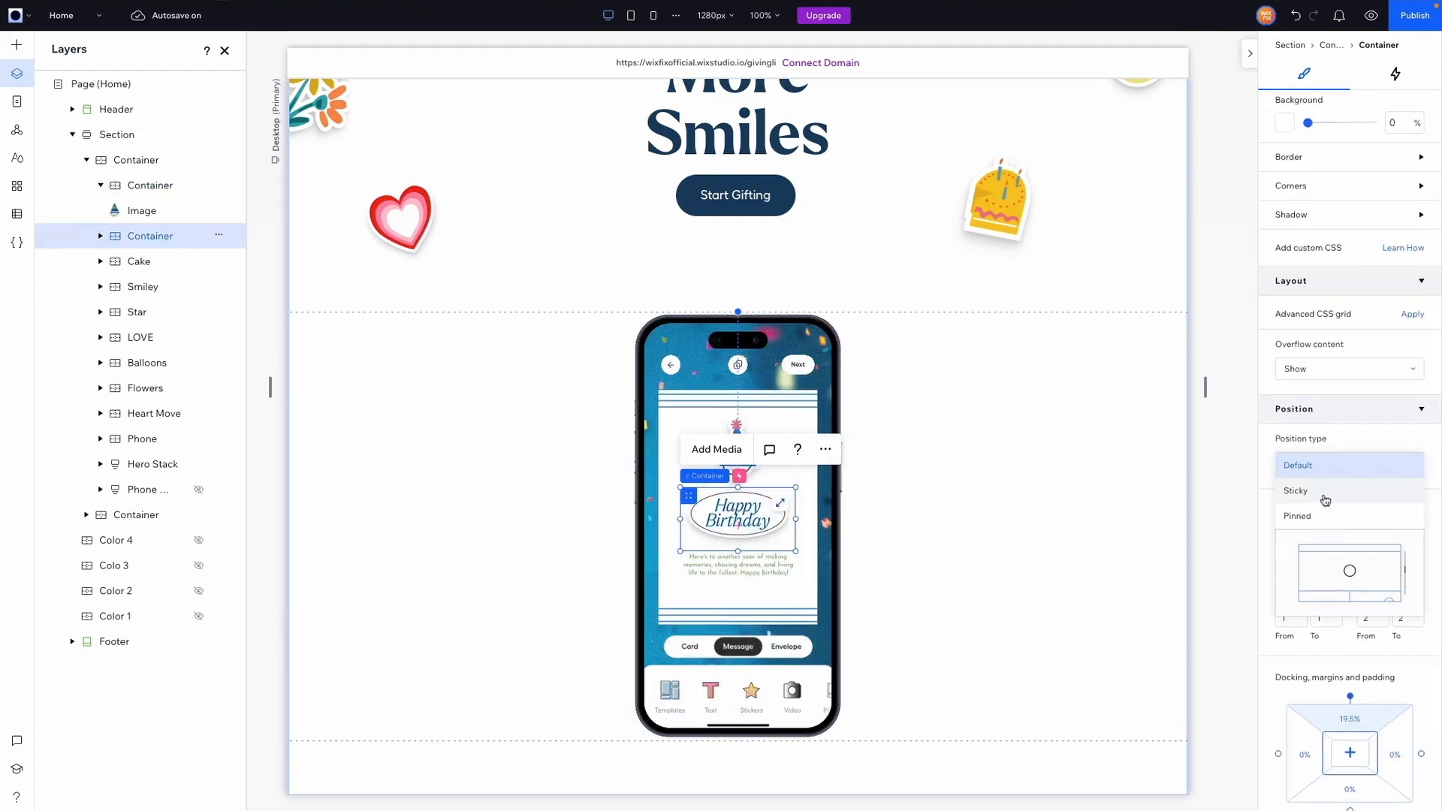
{"action": "left_click", "coordinate": [1326, 499]}
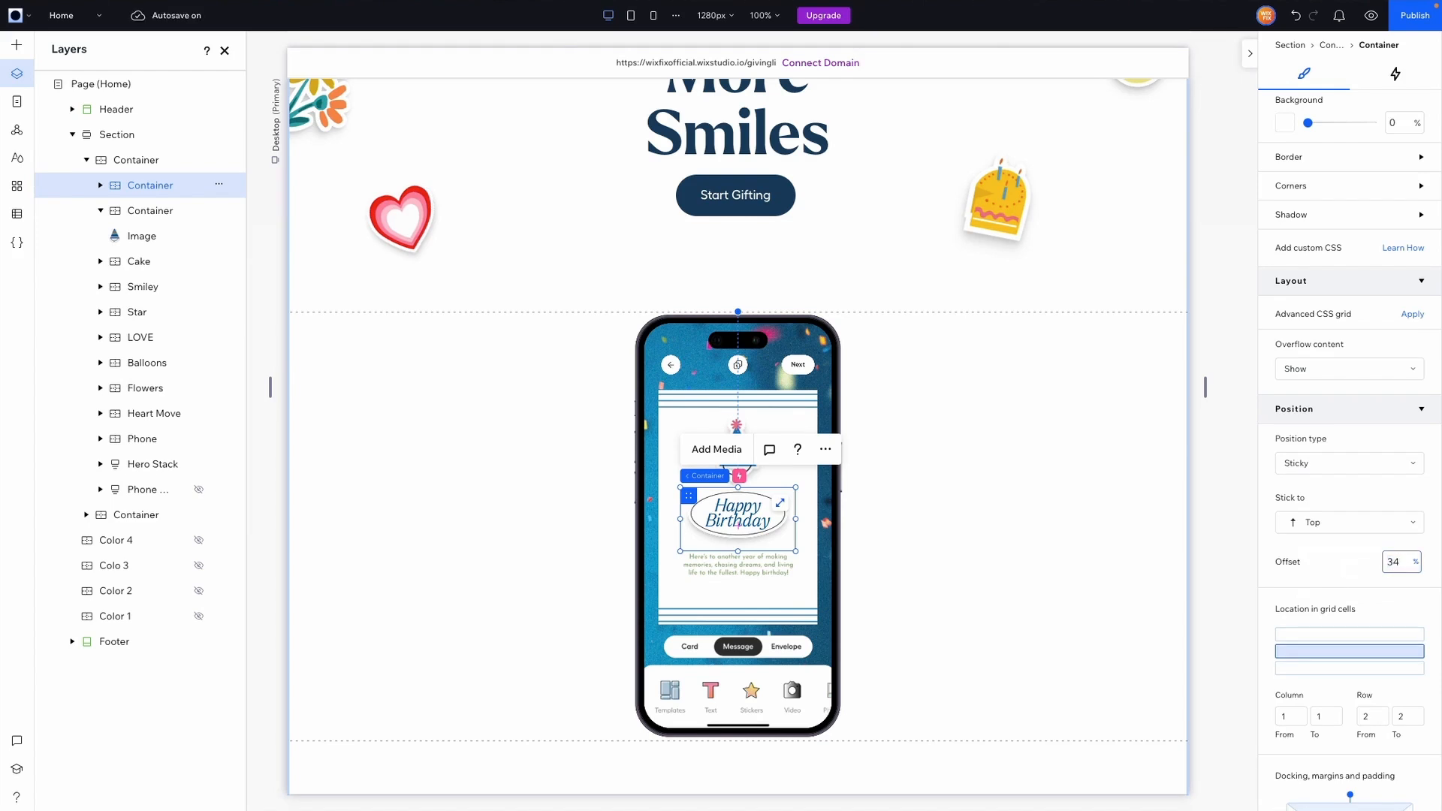
- Preview both sticky card stickers while scrolling the hero, and return to editing
{"action": "left_click", "coordinate": [1371, 15]}
{"action": "scroll", "coordinate": [1069, 323], "scroll_direction": "up", "scroll_amount": 3}
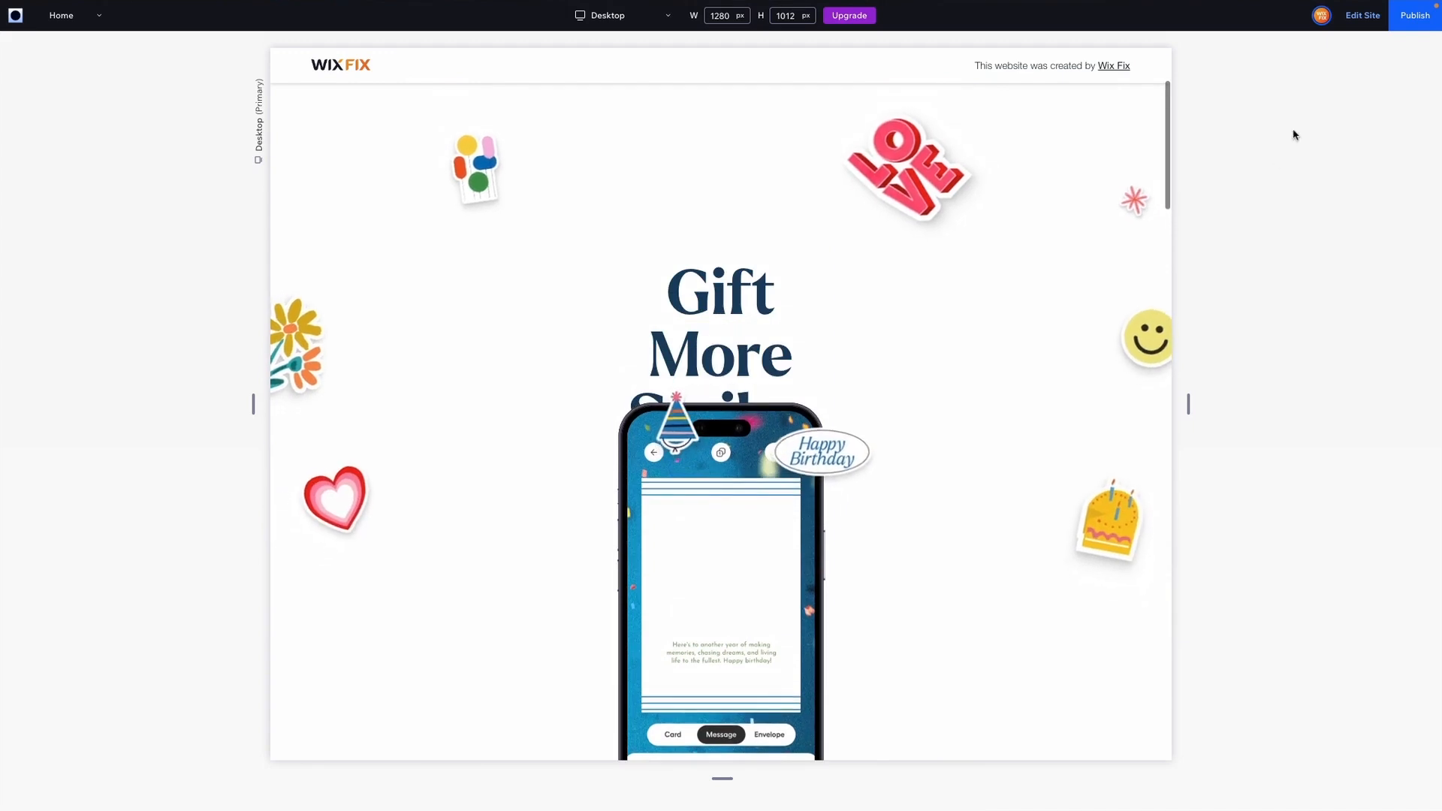
{"action": "left_click", "coordinate": [1362, 15]}
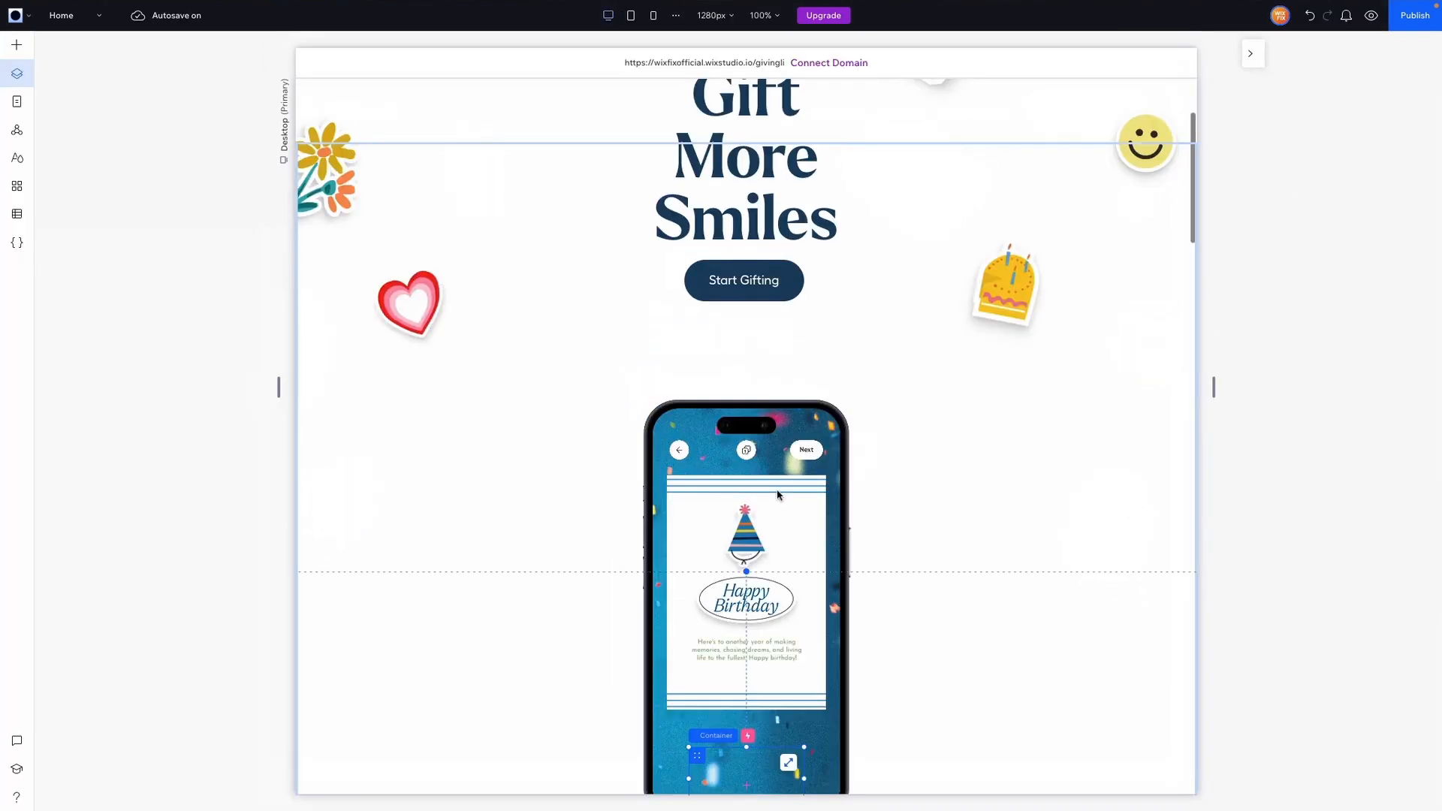
- Set the Happy Birthday container's bottom margin to 21% and check its spacing on the page
{"action": "scroll", "coordinate": [1368, 541], "scroll_direction": "down", "scroll_amount": 5}
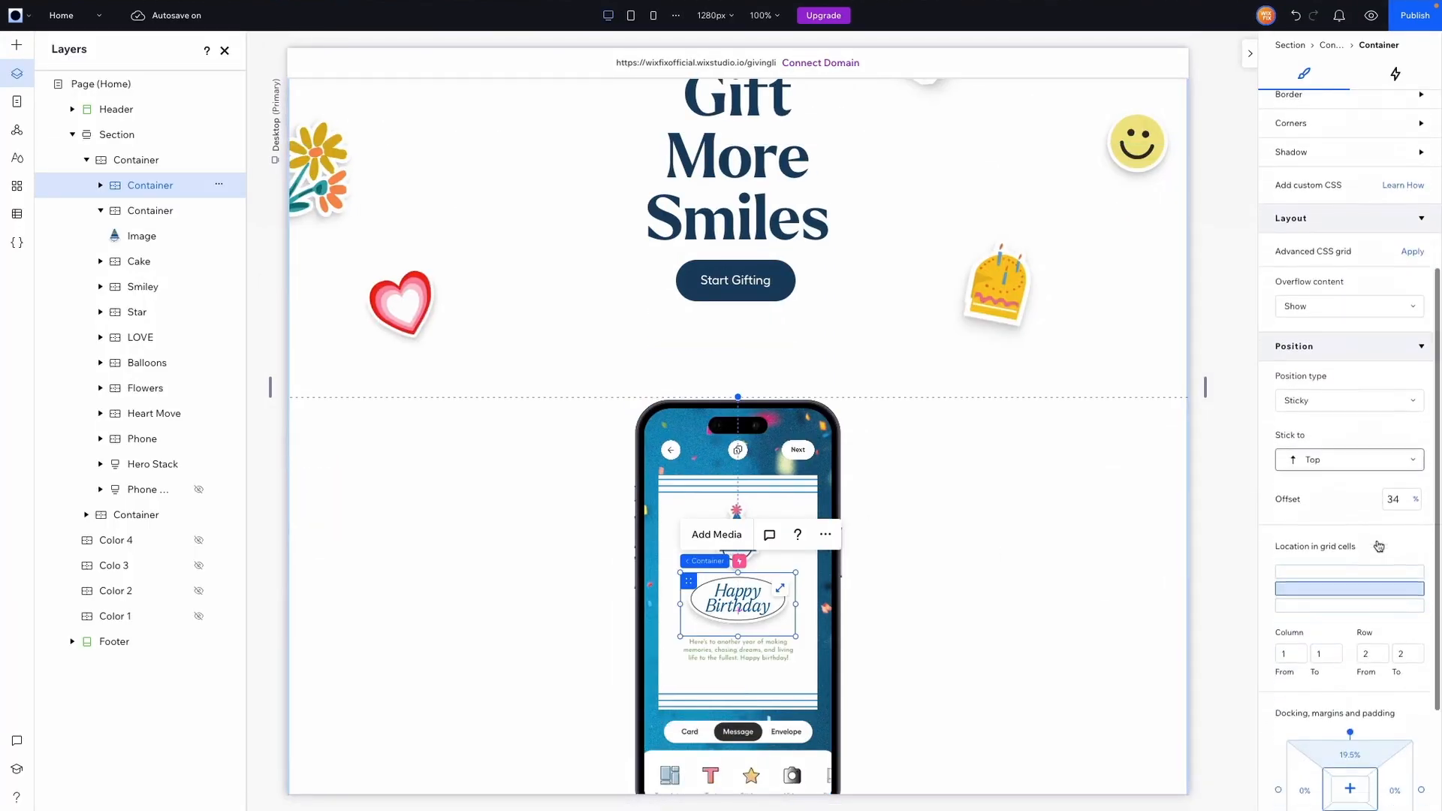
{"action": "scroll", "coordinate": [1368, 622], "scroll_direction": "down", "scroll_amount": 2}
{"action": "left_click", "coordinate": [1356, 664]}
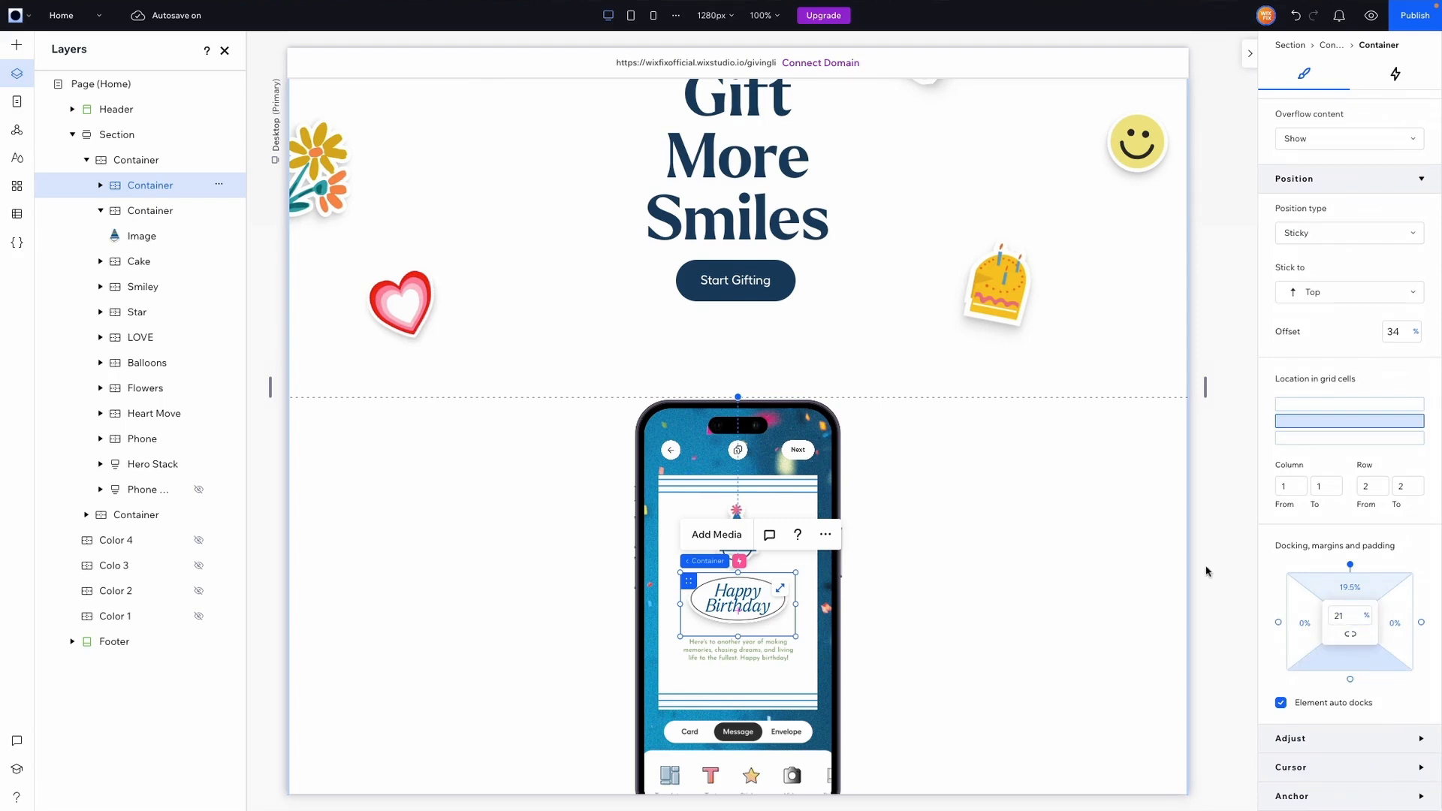
{"action": "scroll", "coordinate": [1207, 565], "scroll_direction": "down", "scroll_amount": 4}
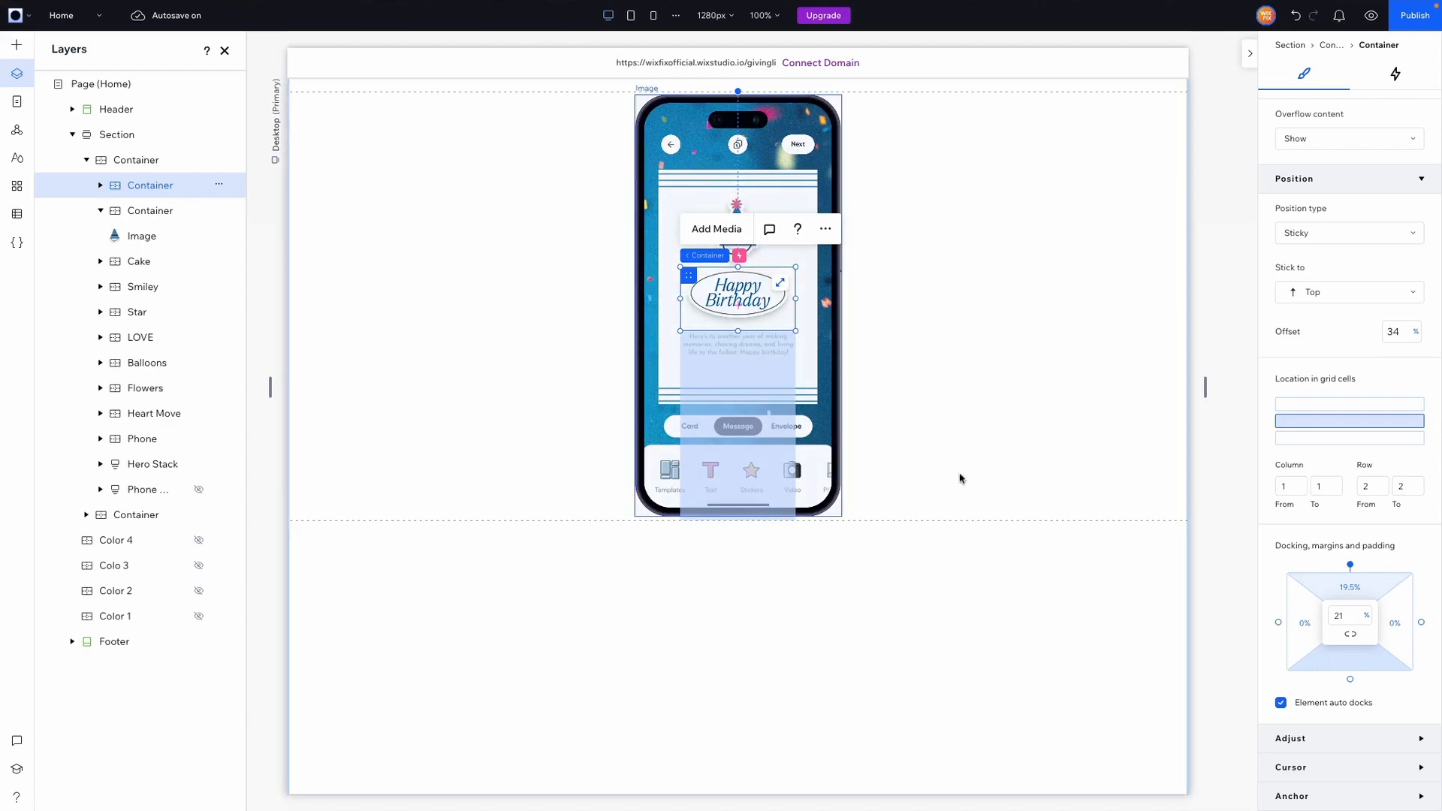
{"action": "scroll", "coordinate": [994, 459], "scroll_direction": "up", "scroll_amount": 5}
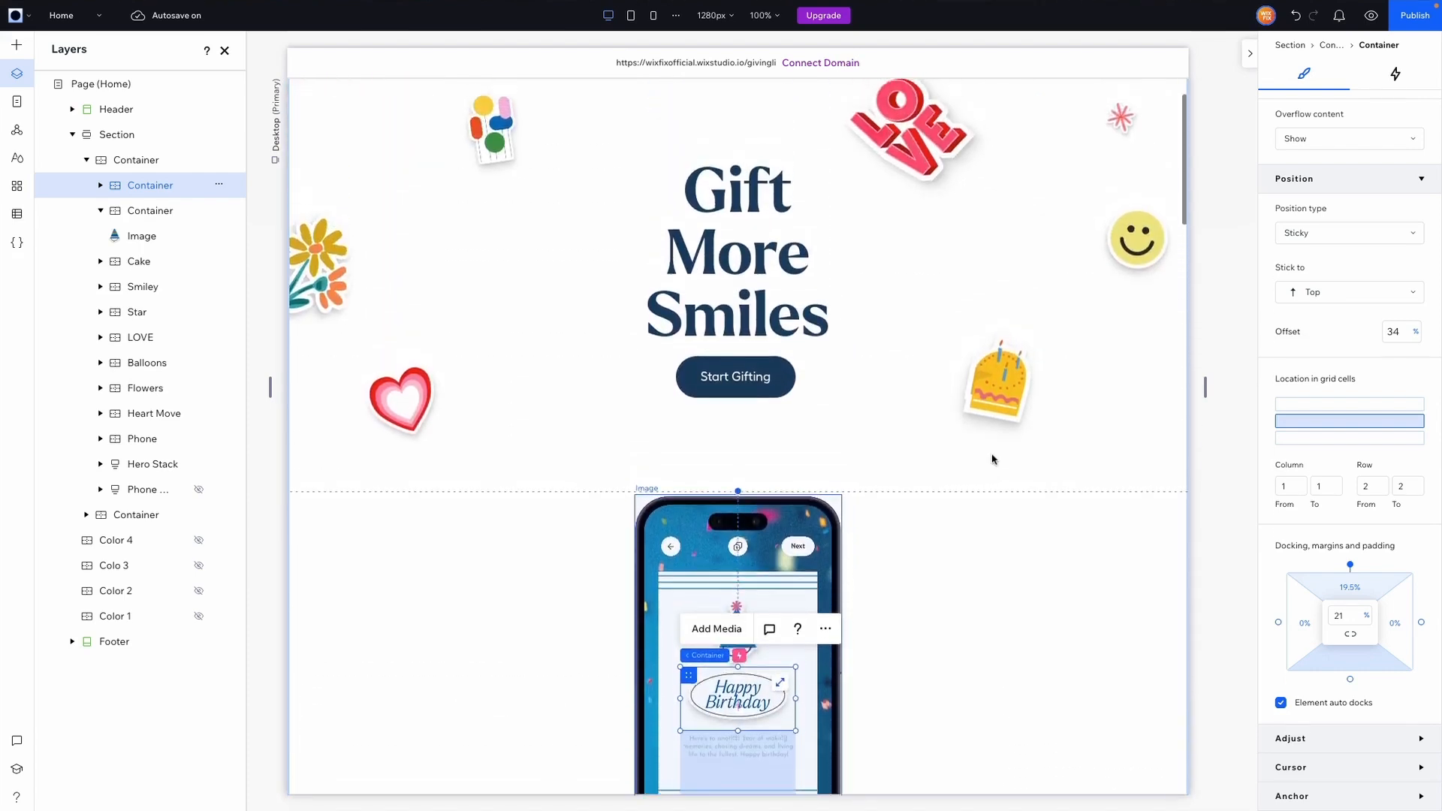
- Preview the hero while scrolling to check how the two stickers land on the card, and return to editing
{"action": "scroll", "coordinate": [992, 459], "scroll_direction": "up", "scroll_amount": 2}
{"action": "key", "text": "ctrl+p"}
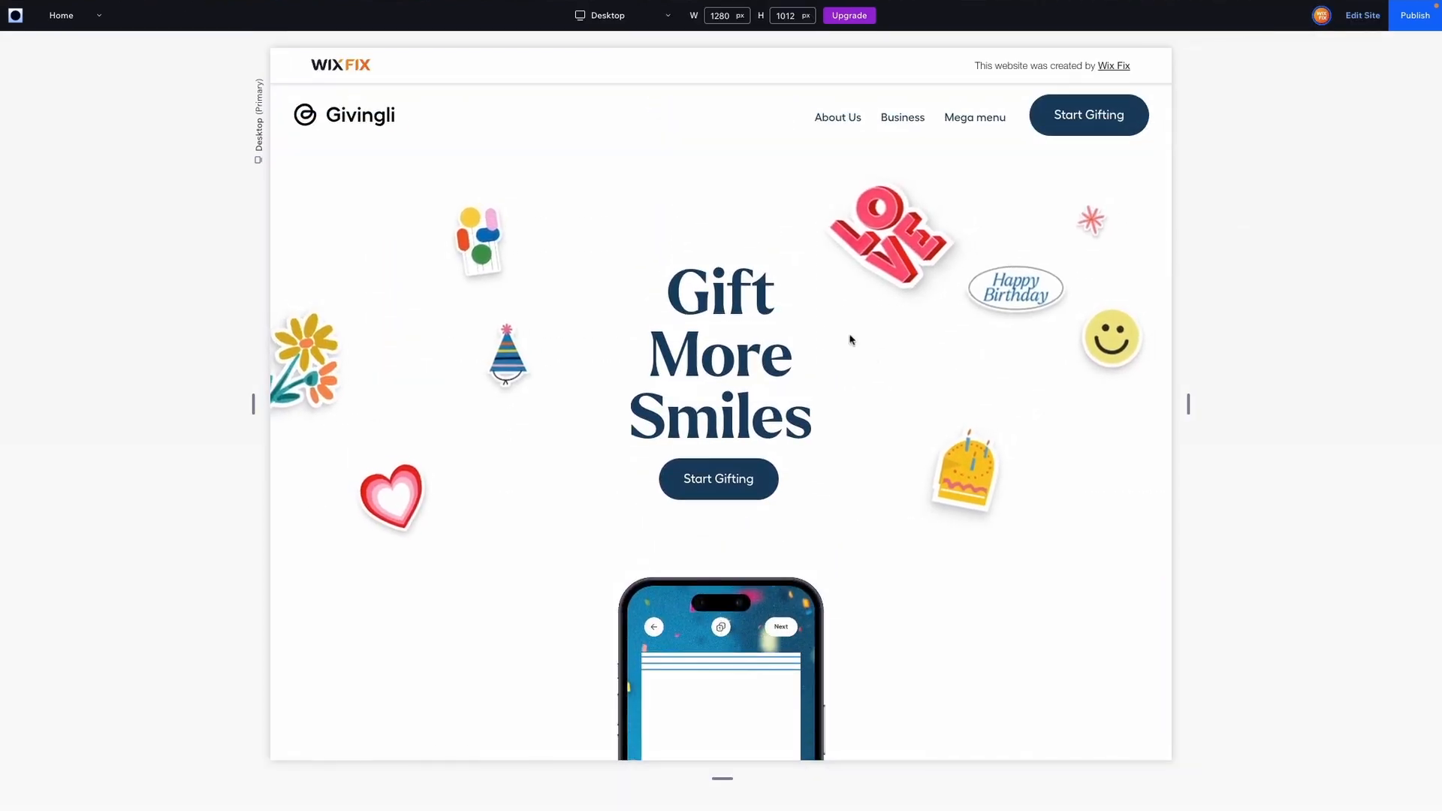
{"action": "scroll", "coordinate": [924, 323], "scroll_direction": "down", "scroll_amount": 5}
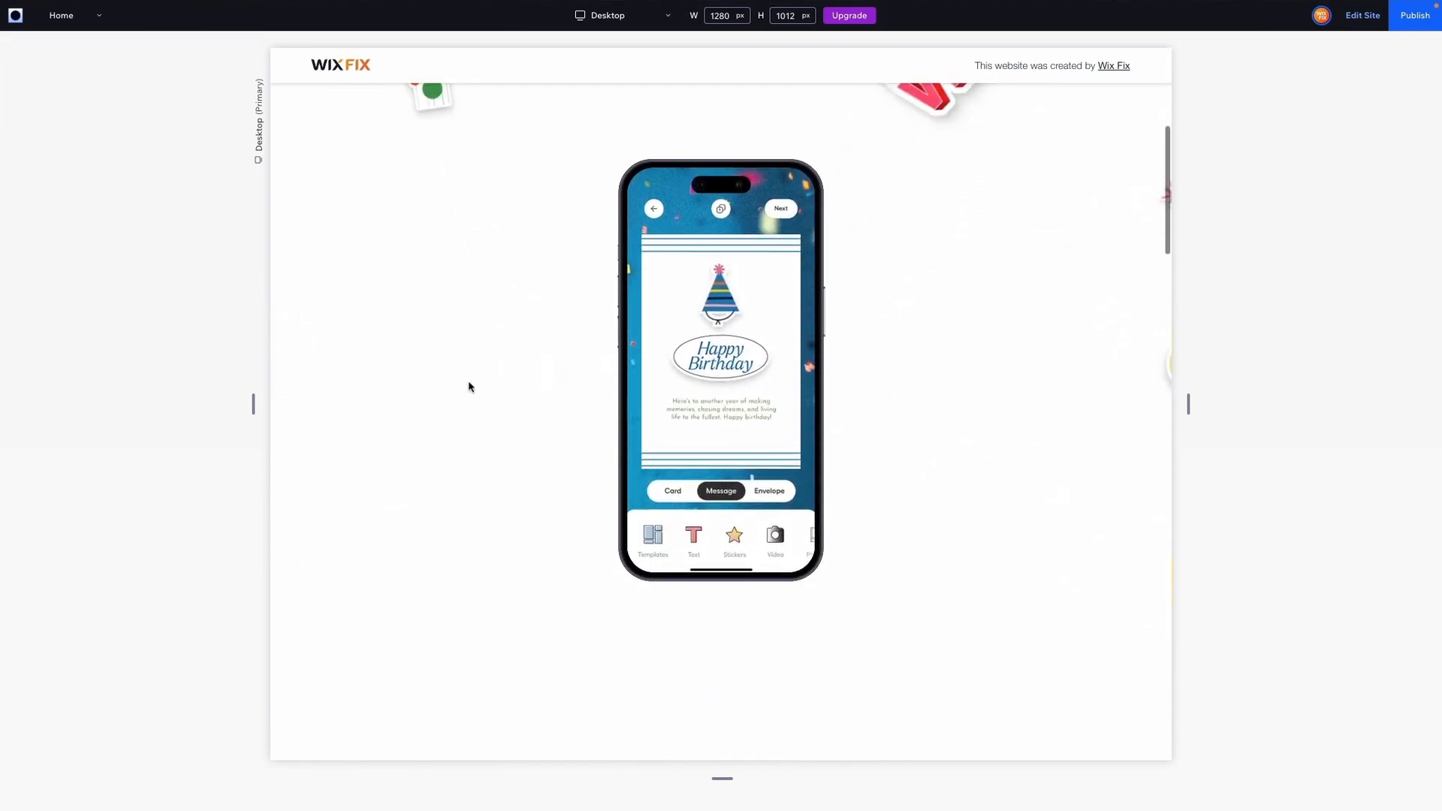
{"action": "key", "text": "Escape"}
{"action": "scroll", "coordinate": [957, 361], "scroll_direction": "up", "scroll_amount": 5}
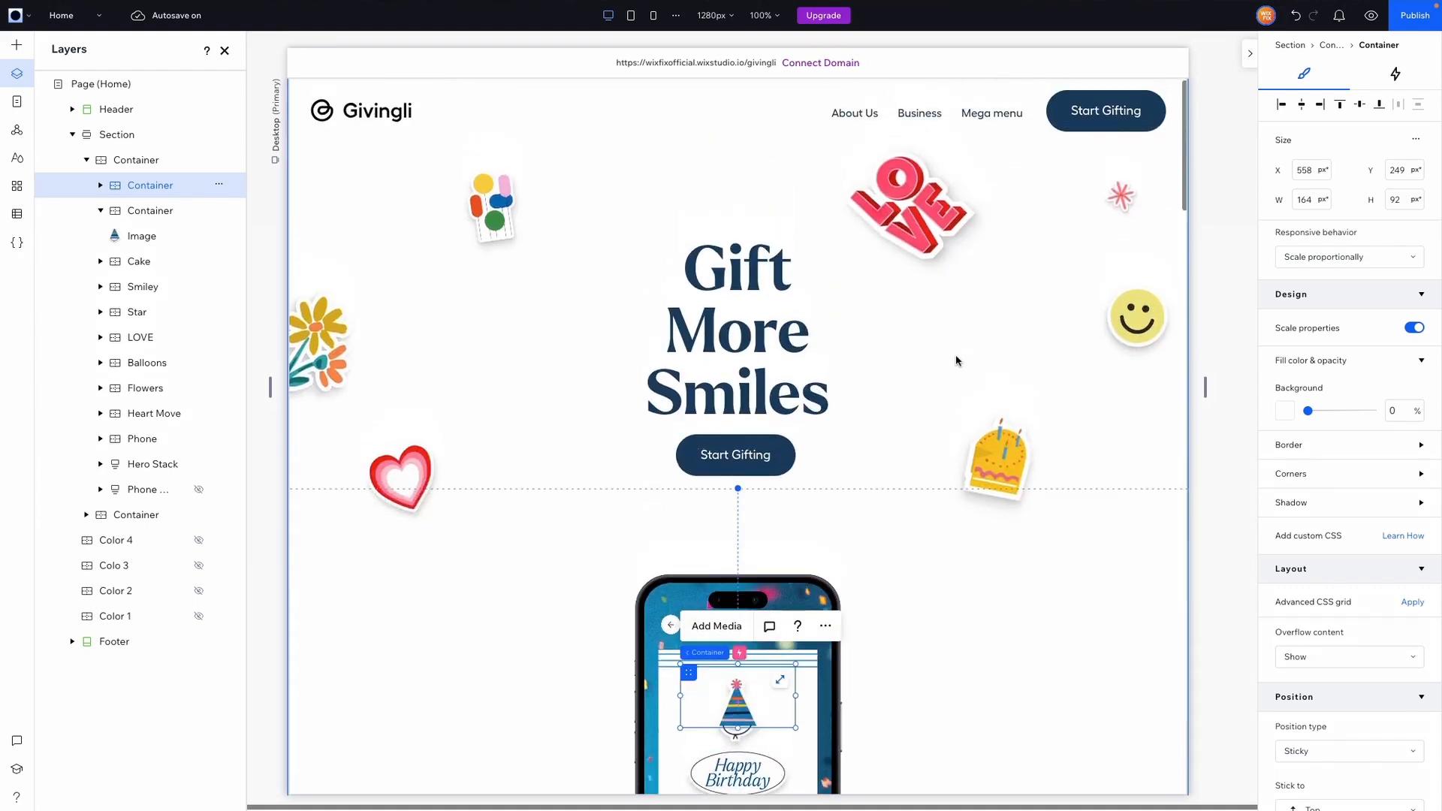
- Unhide the Phone Stack and check its two texts in the hero section
{"action": "scroll", "coordinate": [957, 359], "scroll_direction": "down", "scroll_amount": 5}
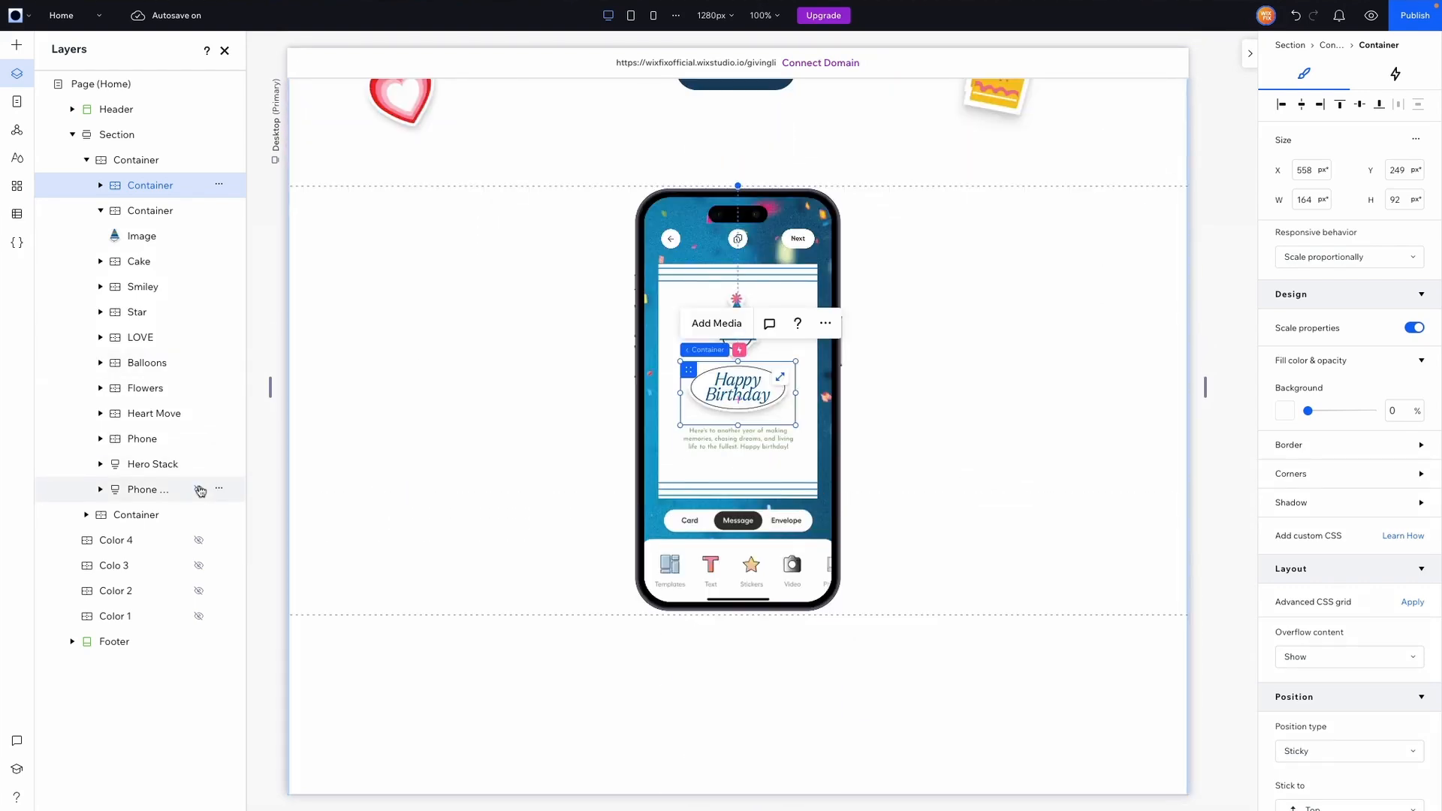
{"action": "scroll", "coordinate": [911, 327], "scroll_direction": "up", "scroll_amount": 5}
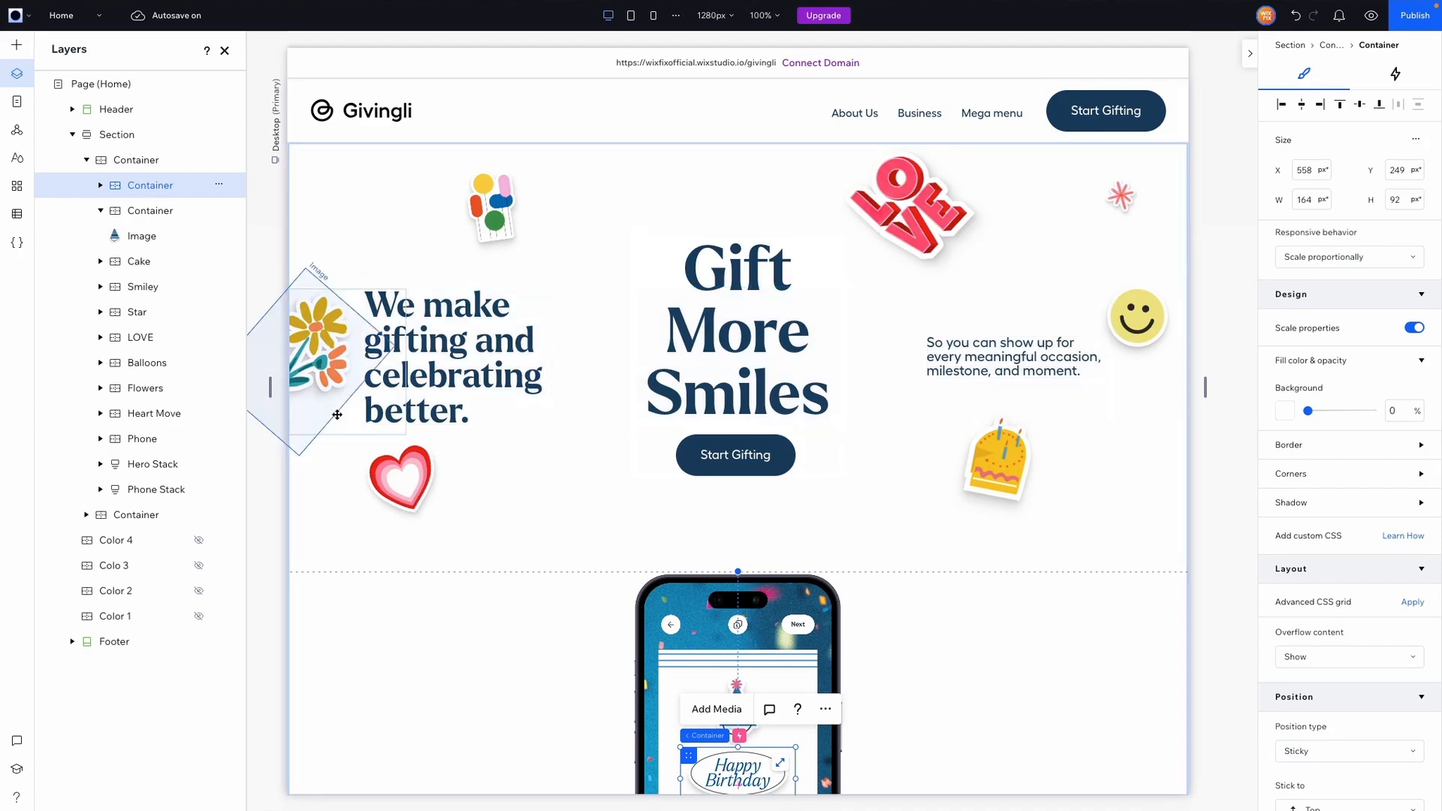
{"action": "scroll", "coordinate": [780, 505], "scroll_direction": "down", "scroll_amount": 5}
{"action": "scroll", "coordinate": [780, 504], "scroll_direction": "up", "scroll_amount": 4}
{"action": "scroll", "coordinate": [780, 505], "scroll_direction": "up", "scroll_amount": 1}
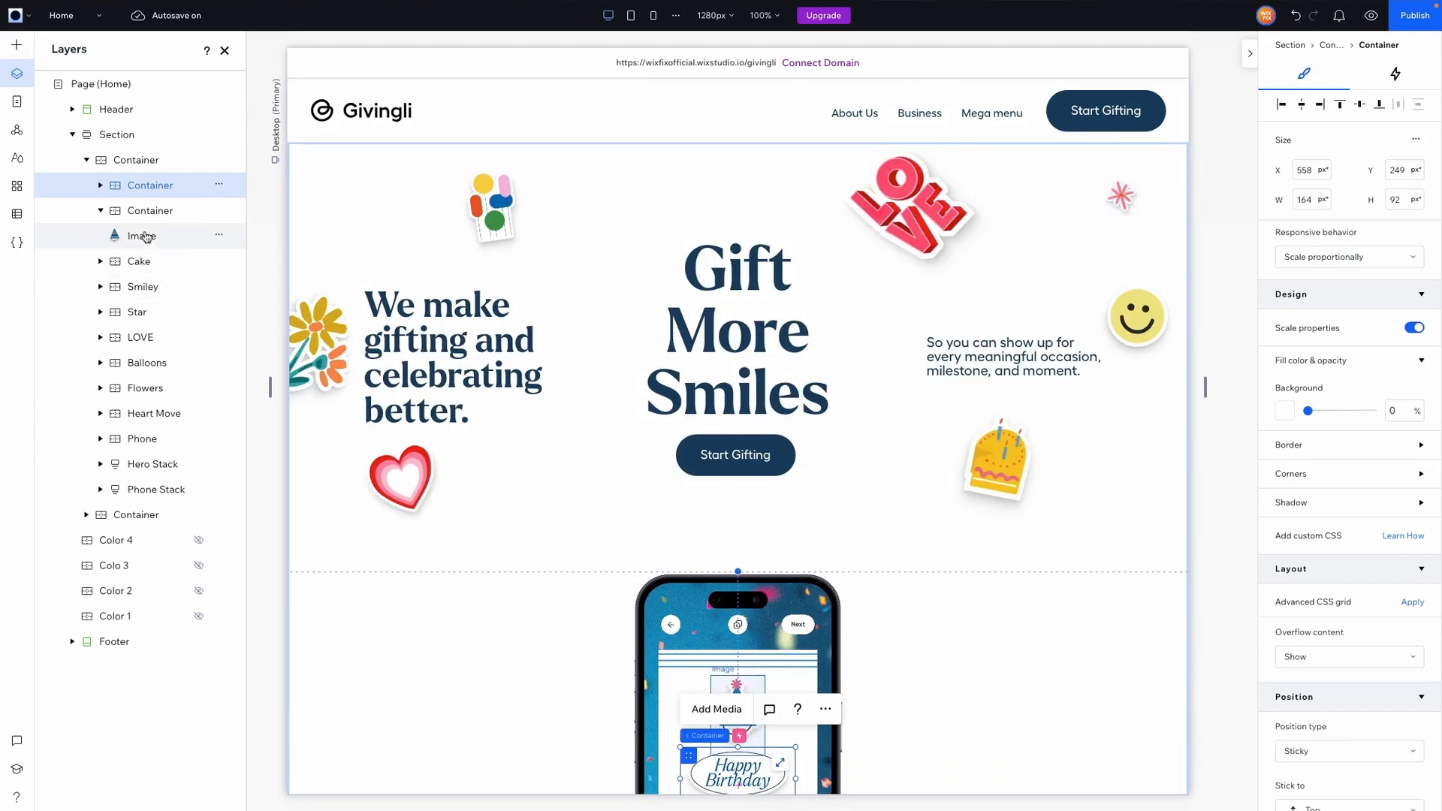
- Add a scroll-triggered Fade to the Phone container, with the Phone Stack as its animated element
{"action": "left_click", "coordinate": [142, 438]}
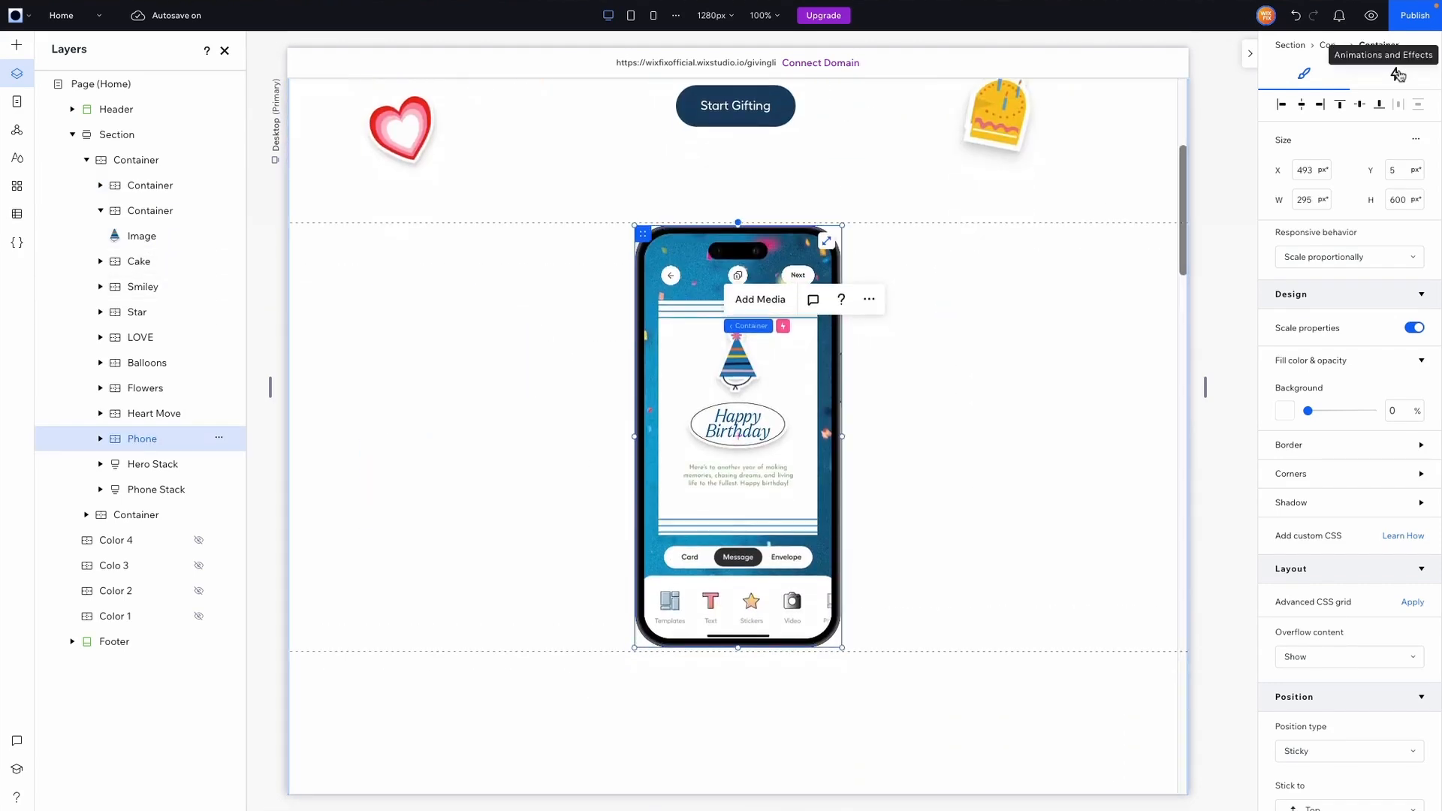
{"action": "left_click", "coordinate": [1398, 73]}
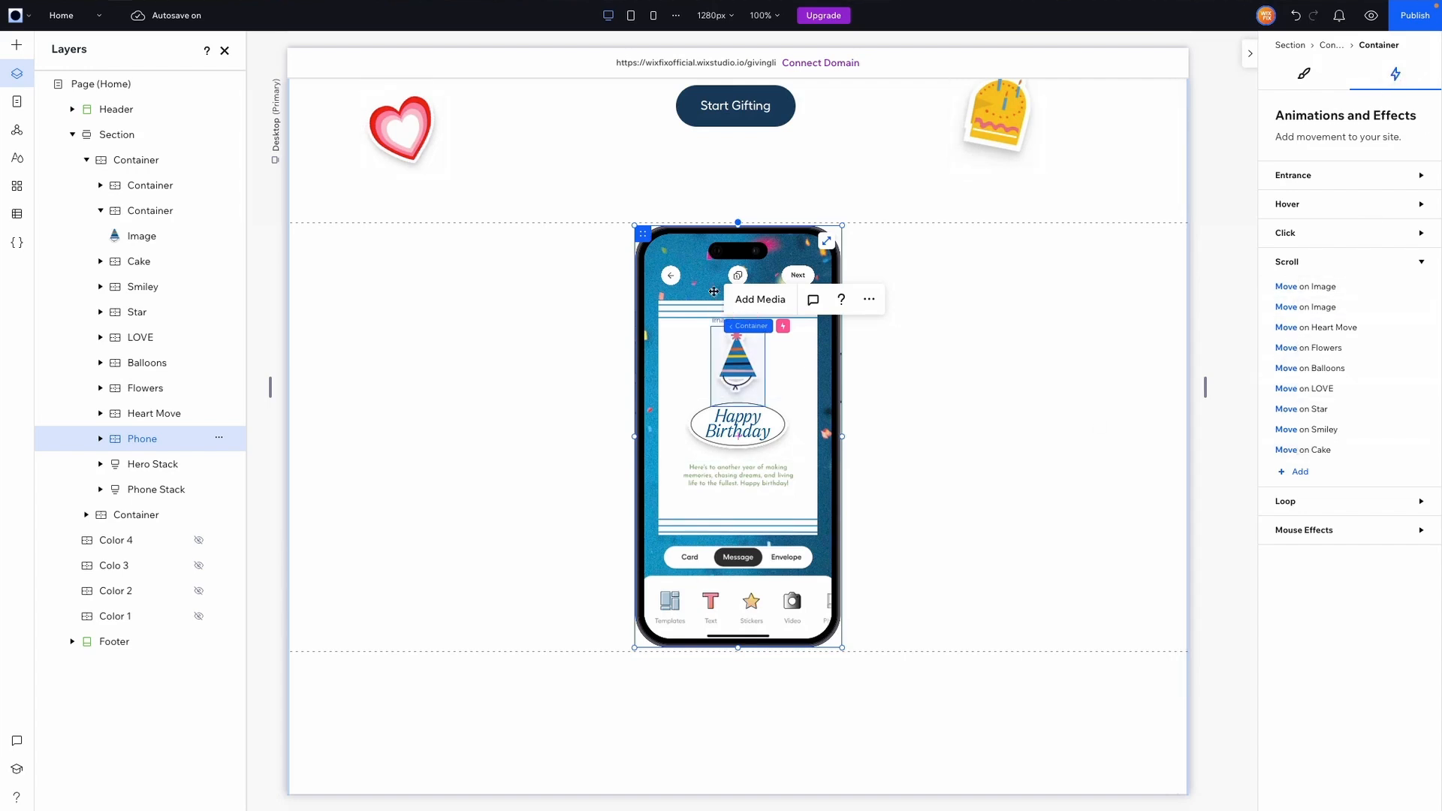
{"action": "scroll", "coordinate": [802, 283], "scroll_direction": "up", "scroll_amount": 4}
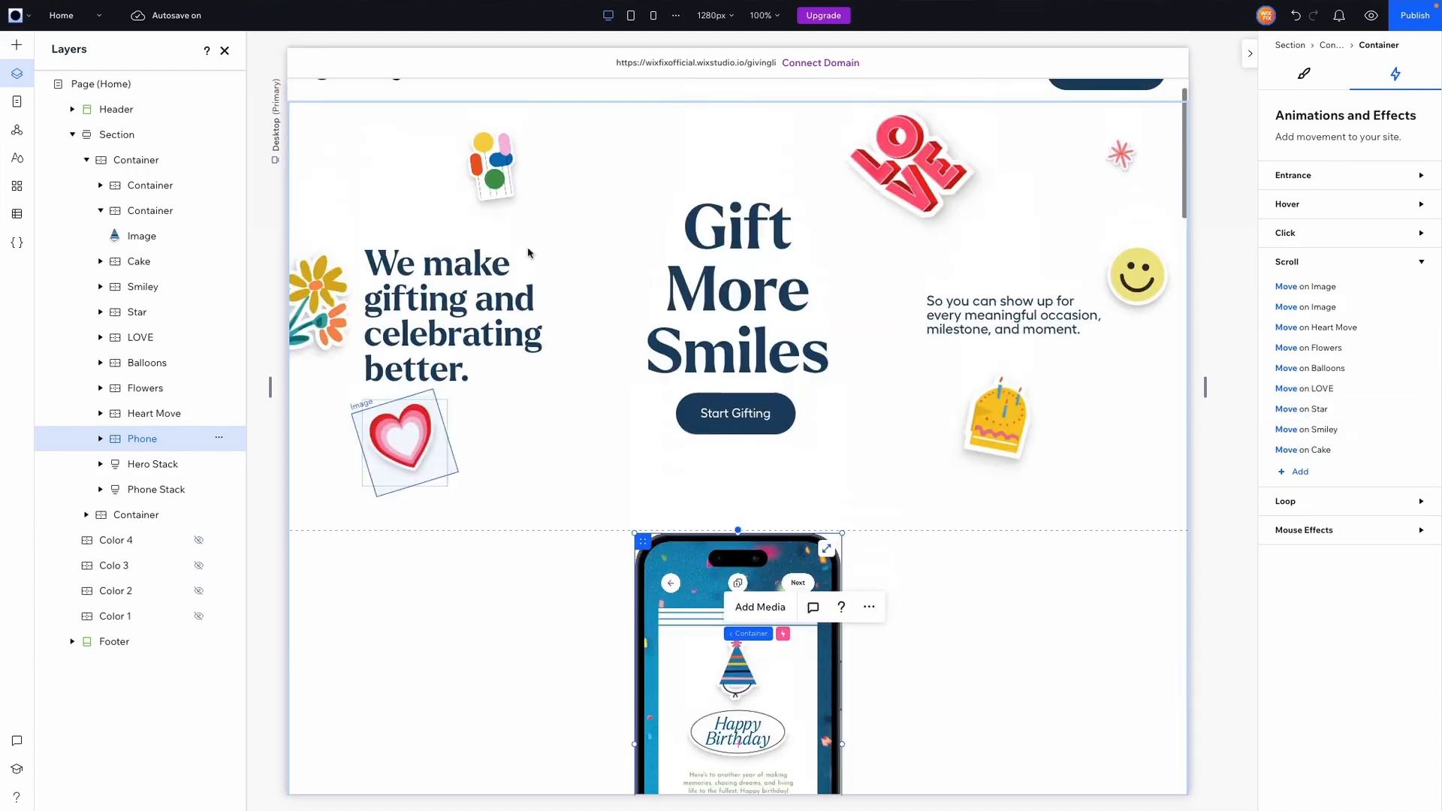
{"action": "scroll", "coordinate": [794, 275], "scroll_direction": "down", "scroll_amount": 4}
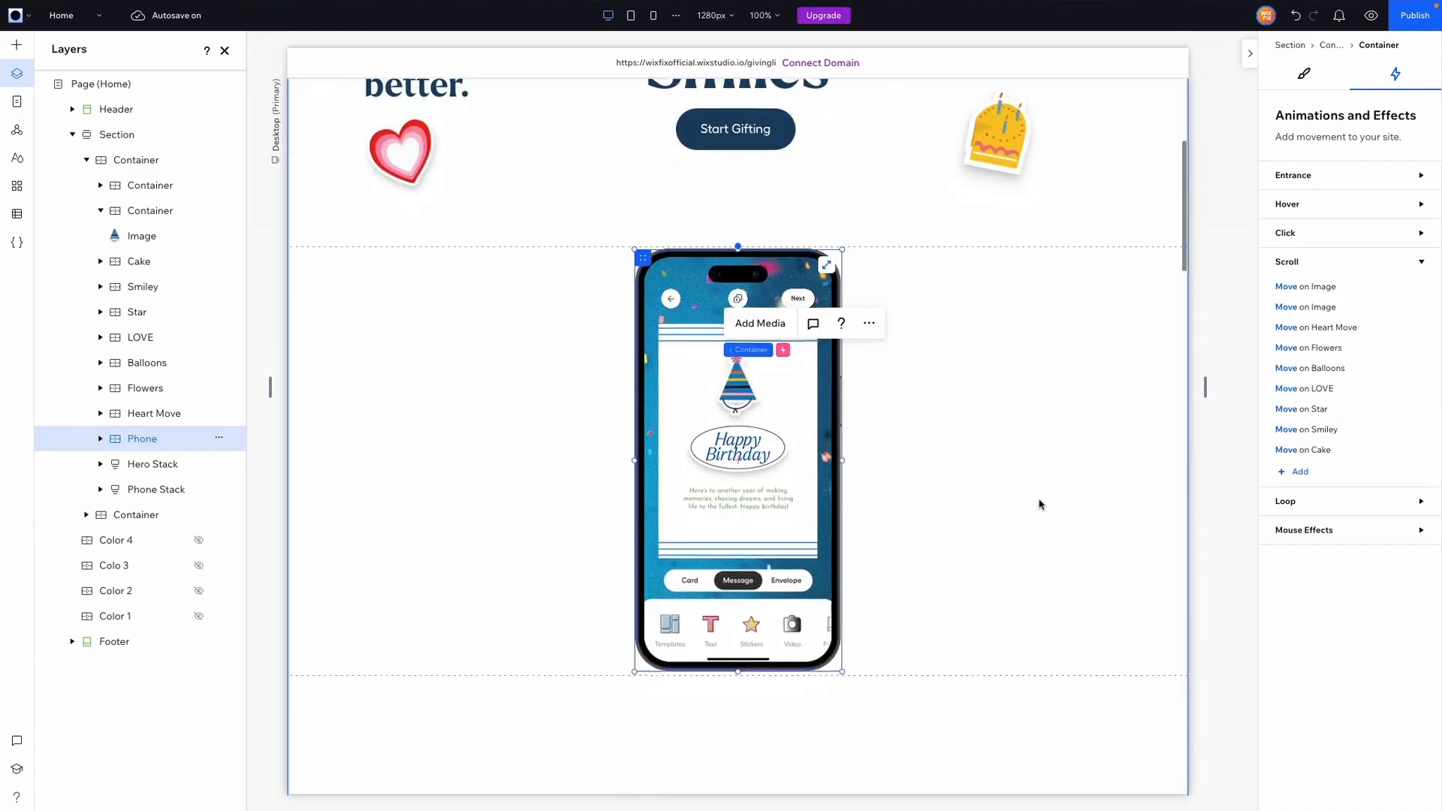
{"action": "left_click", "coordinate": [1300, 473]}
{"action": "left_click", "coordinate": [1322, 161]}
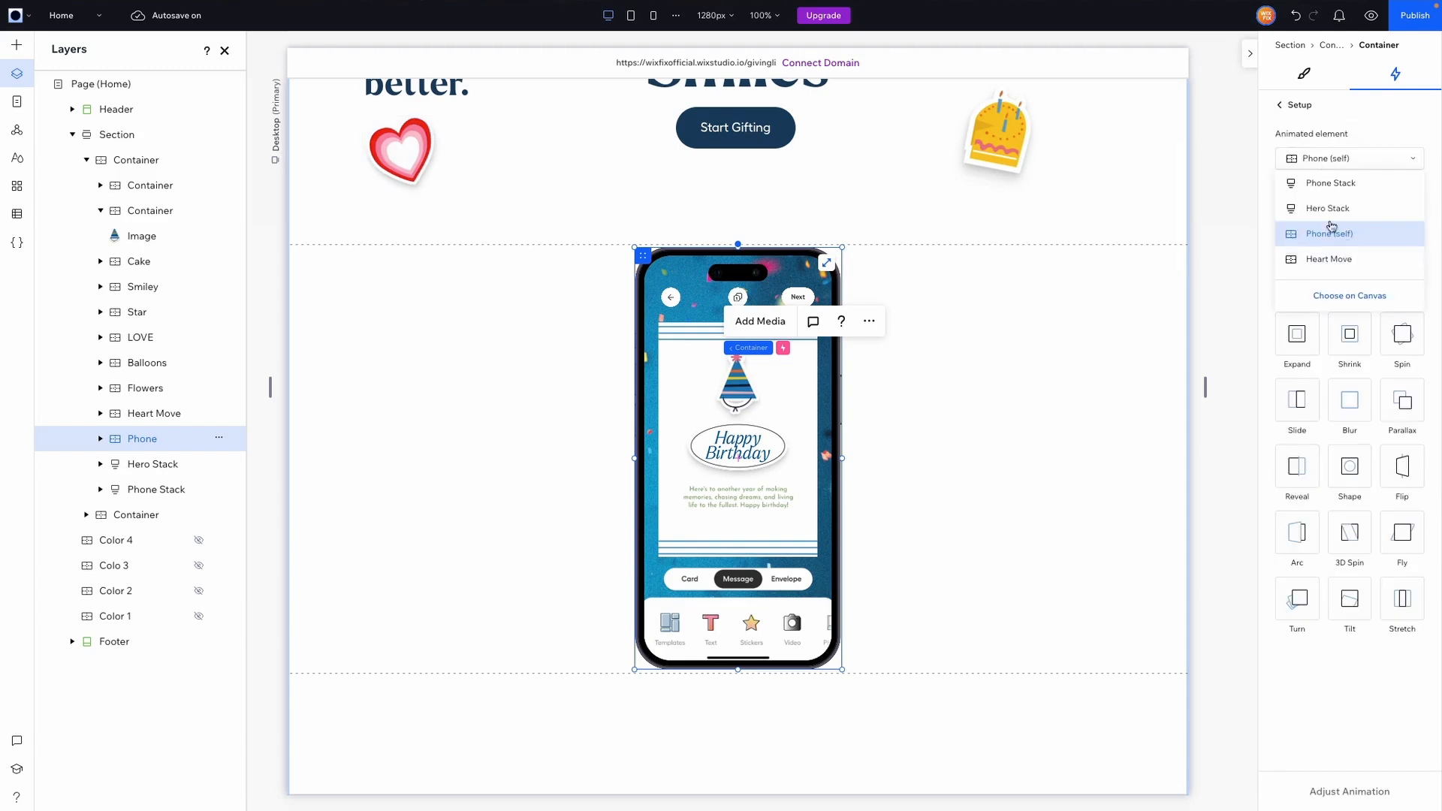
{"action": "left_click", "coordinate": [1324, 183]}
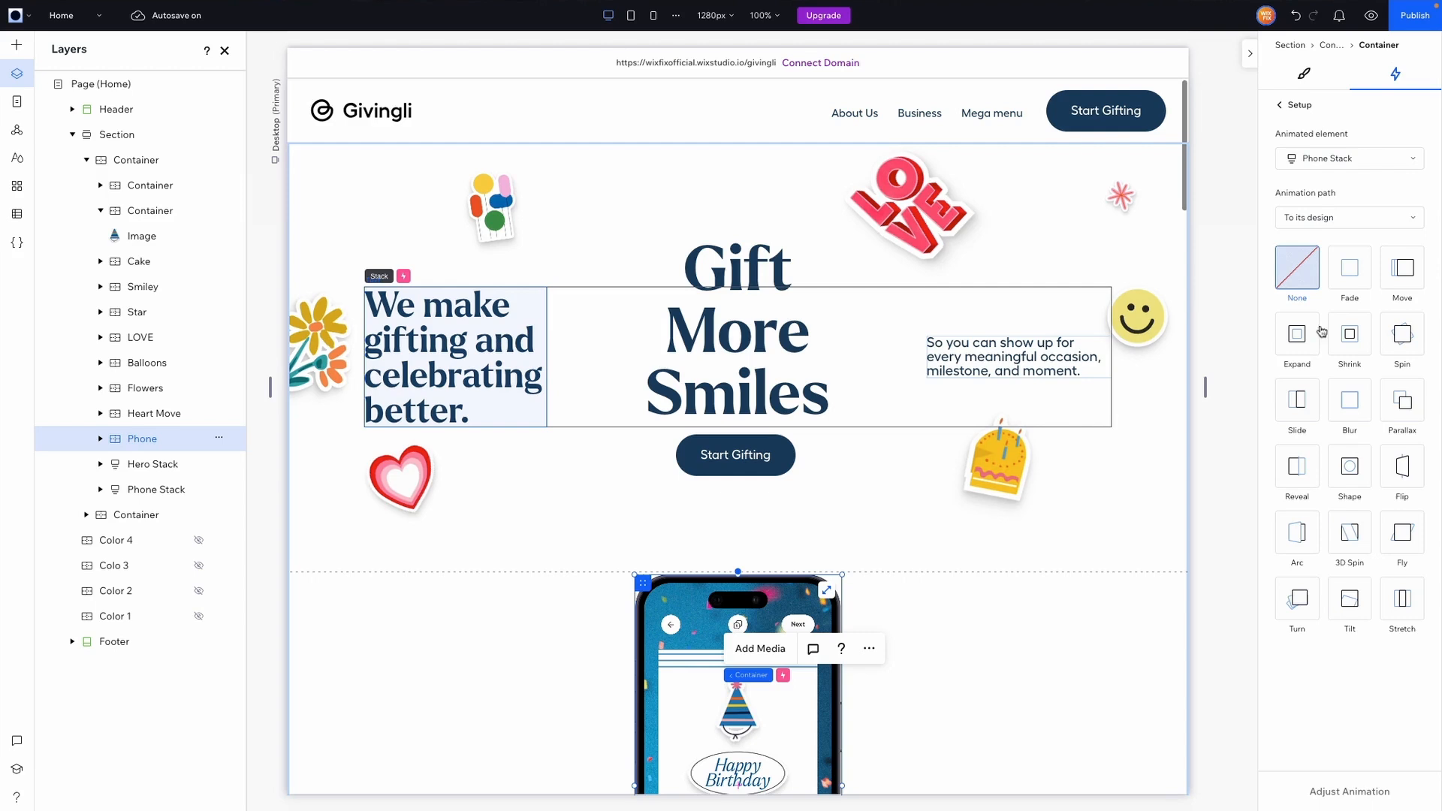
{"action": "left_click", "coordinate": [1350, 267]}
- Set the Phone Stack fade's animation area to run from about 25% to about 47%
{"action": "left_click", "coordinate": [1343, 792]}
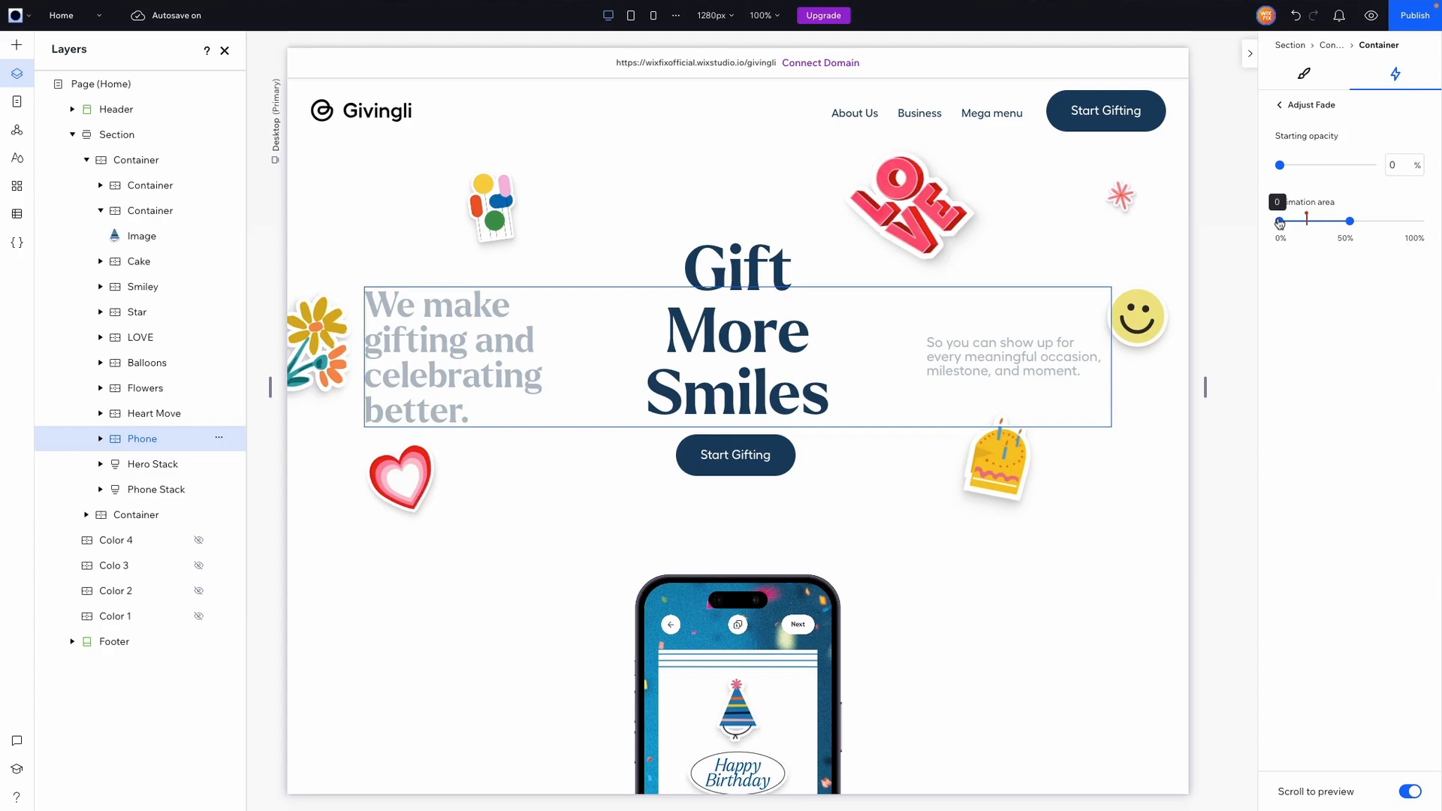
{"action": "left_click_drag", "start_coordinate": [1280, 224], "coordinate": [1316, 227]}
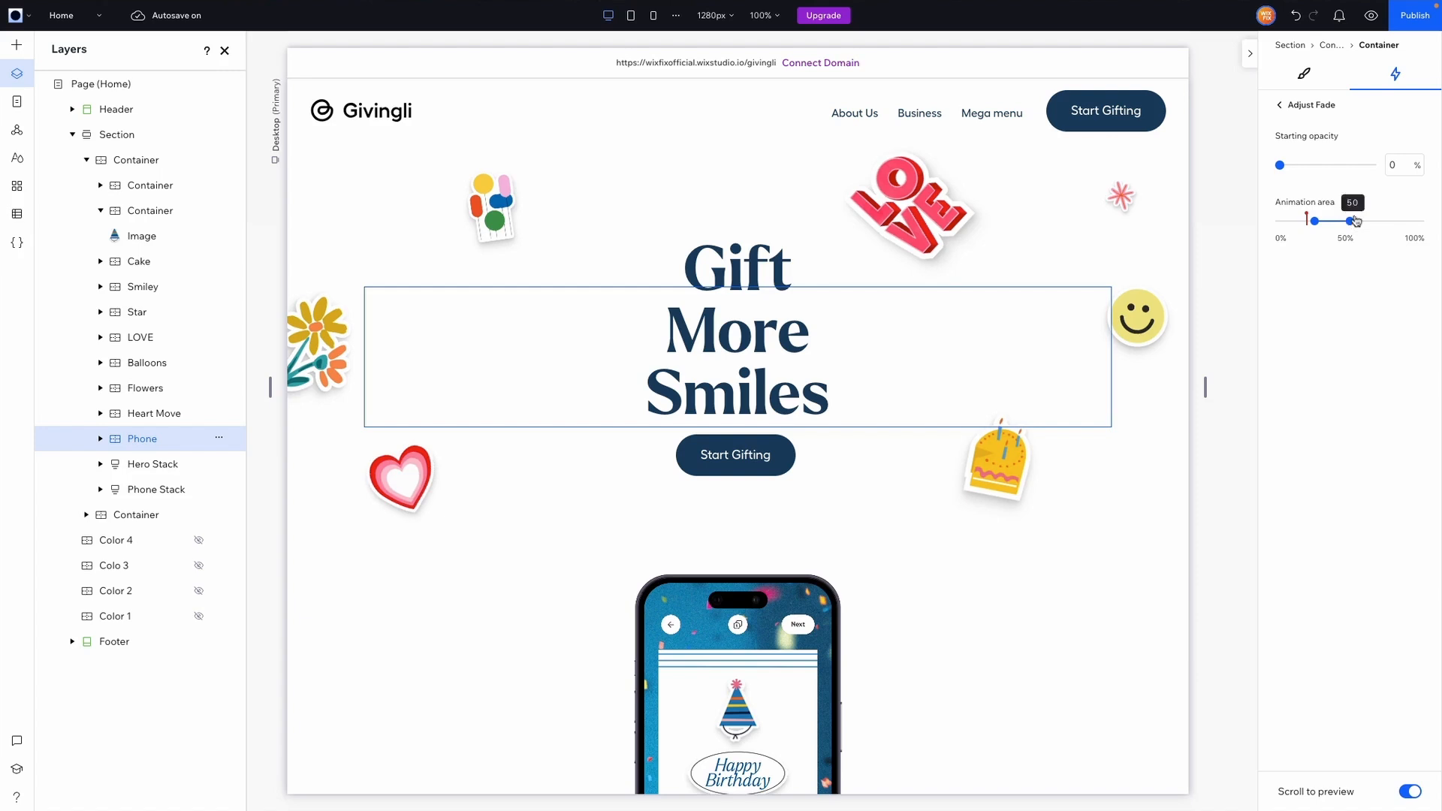
{"action": "scroll", "coordinate": [1174, 318], "scroll_direction": "down", "scroll_amount": 5}
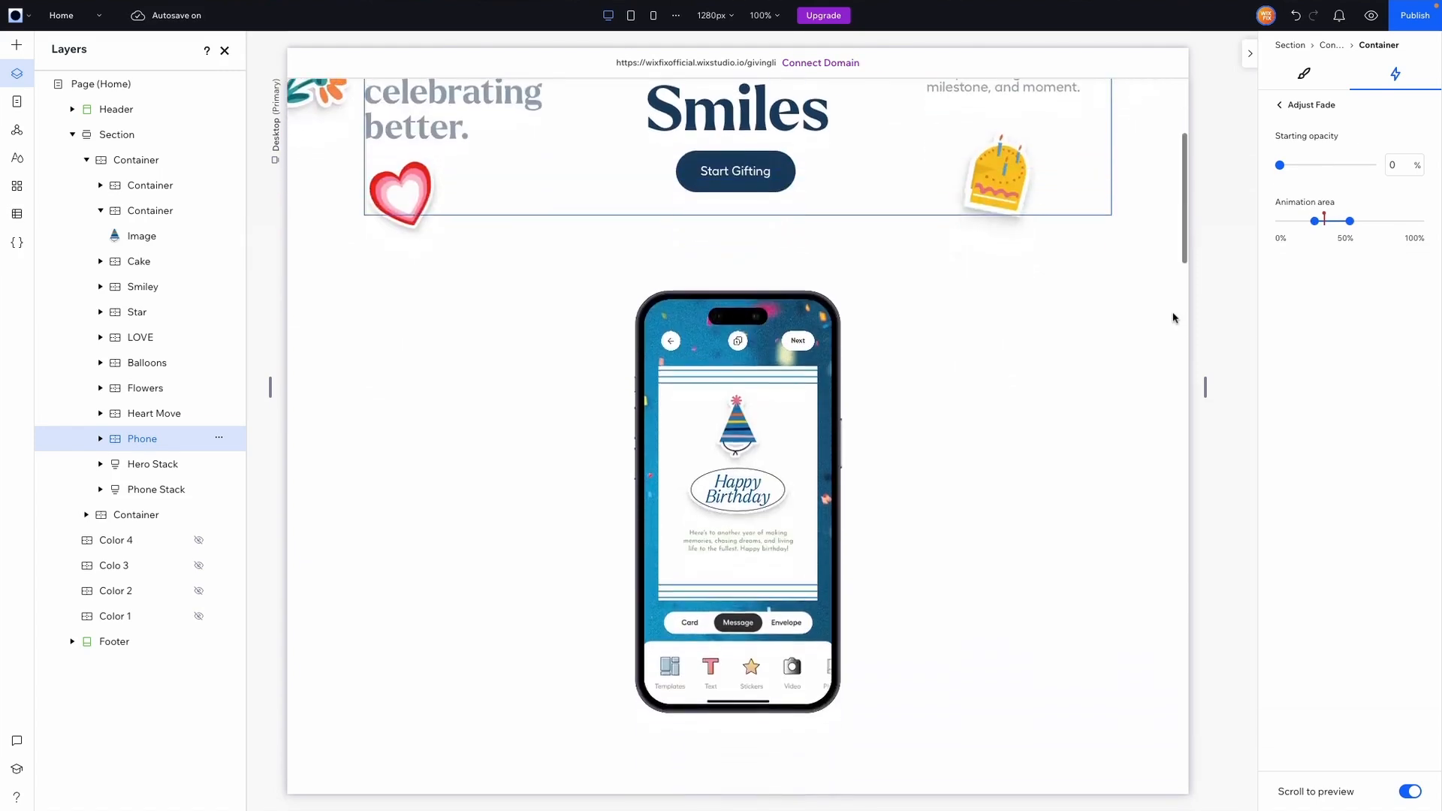
{"action": "scroll", "coordinate": [1174, 317], "scroll_direction": "up", "scroll_amount": 1}
{"action": "left_click_drag", "start_coordinate": [1350, 222], "coordinate": [1346, 222]}
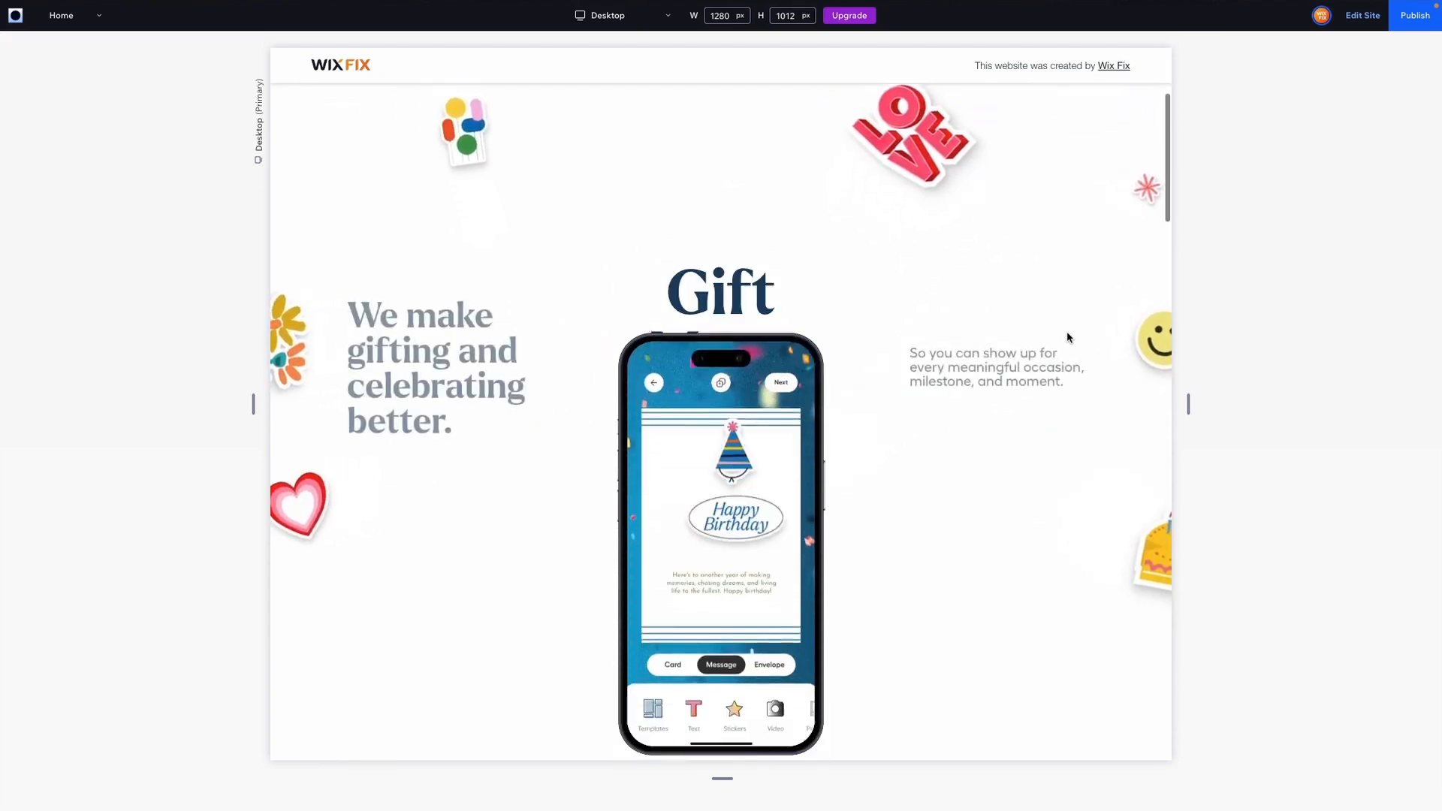
- Preview the Phone Stack's fade while scrolling the hero, and return to editing
{"action": "scroll", "coordinate": [1072, 325], "scroll_direction": "down", "scroll_amount": 5}
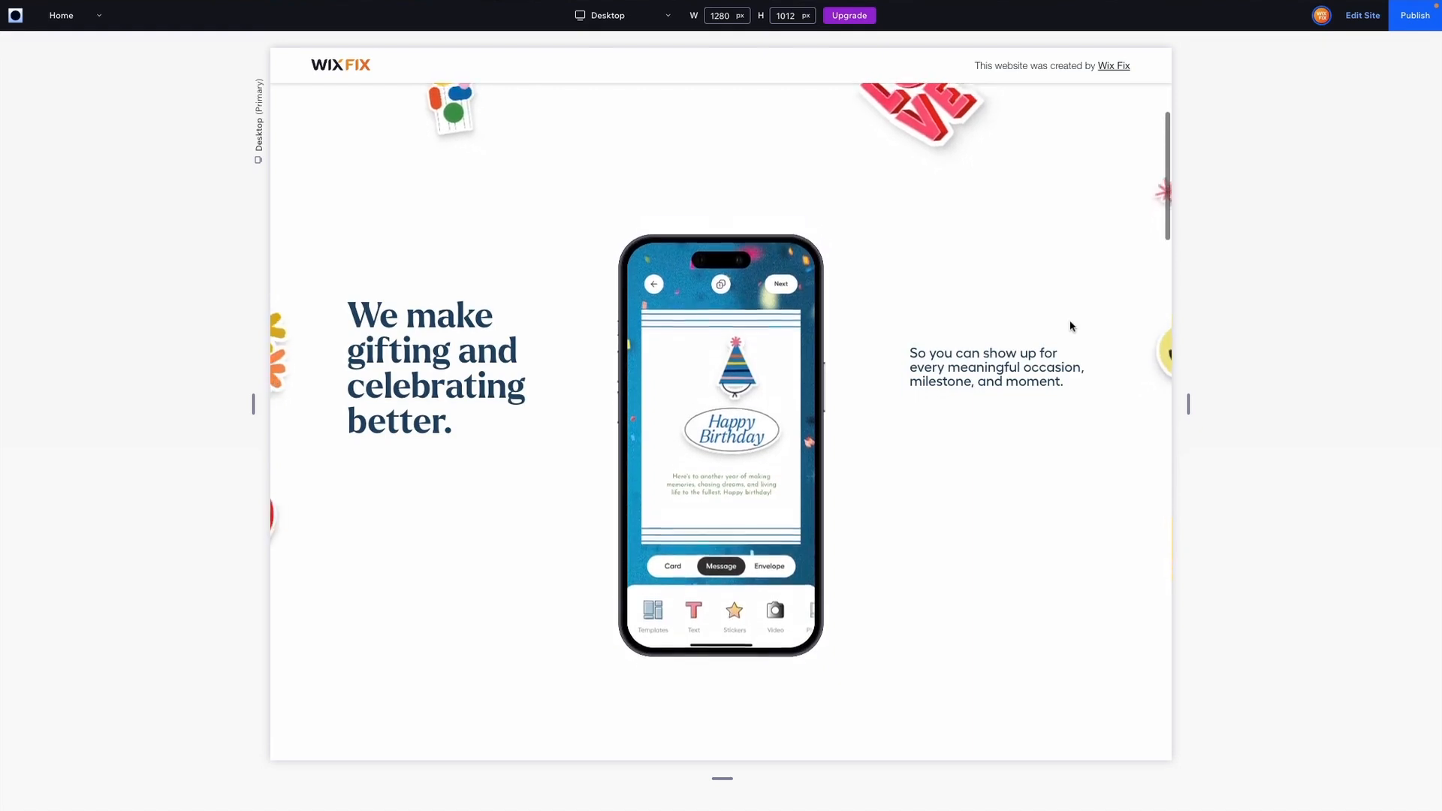
{"action": "scroll", "coordinate": [1072, 325], "scroll_direction": "down", "scroll_amount": 3}
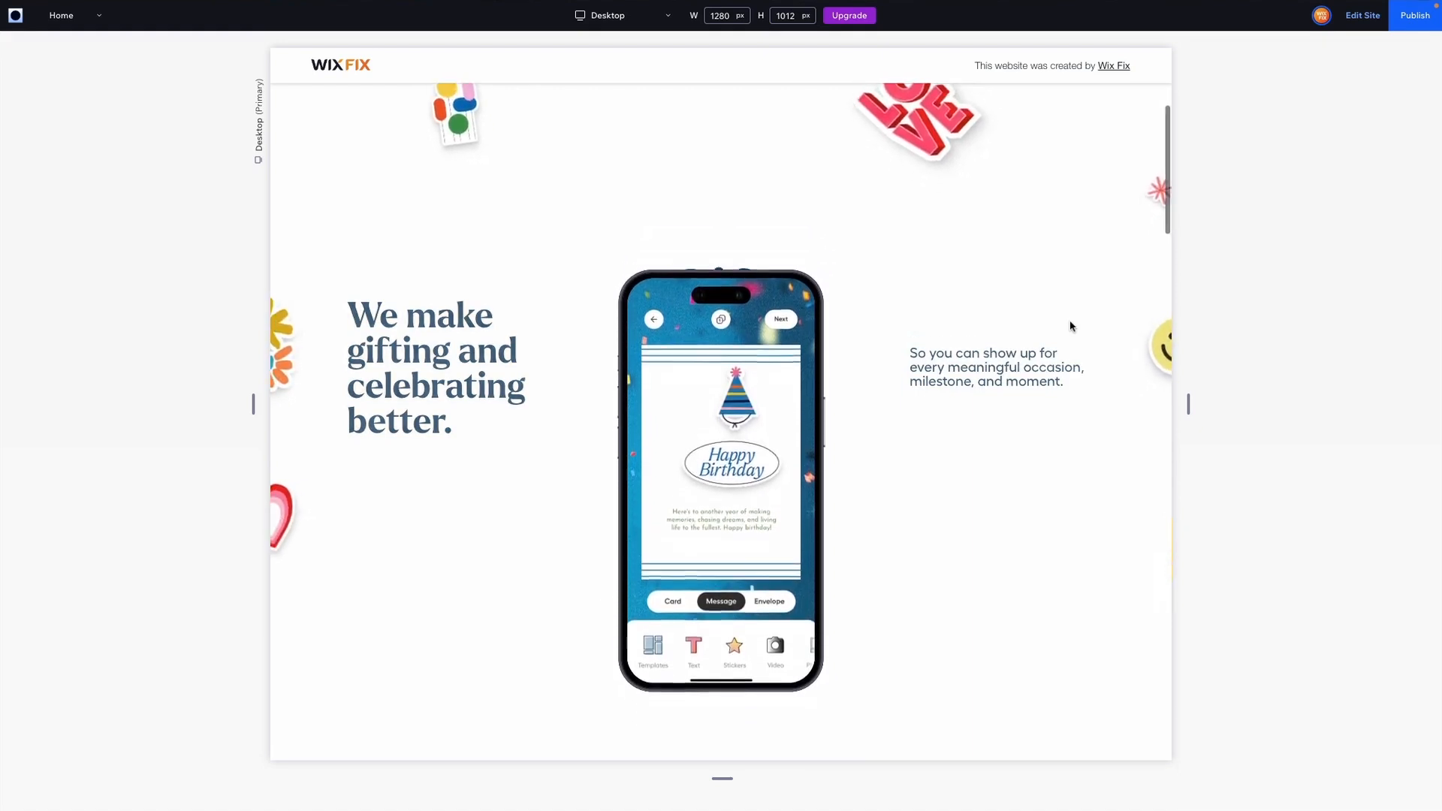
{"action": "left_click", "coordinate": [1363, 15]}
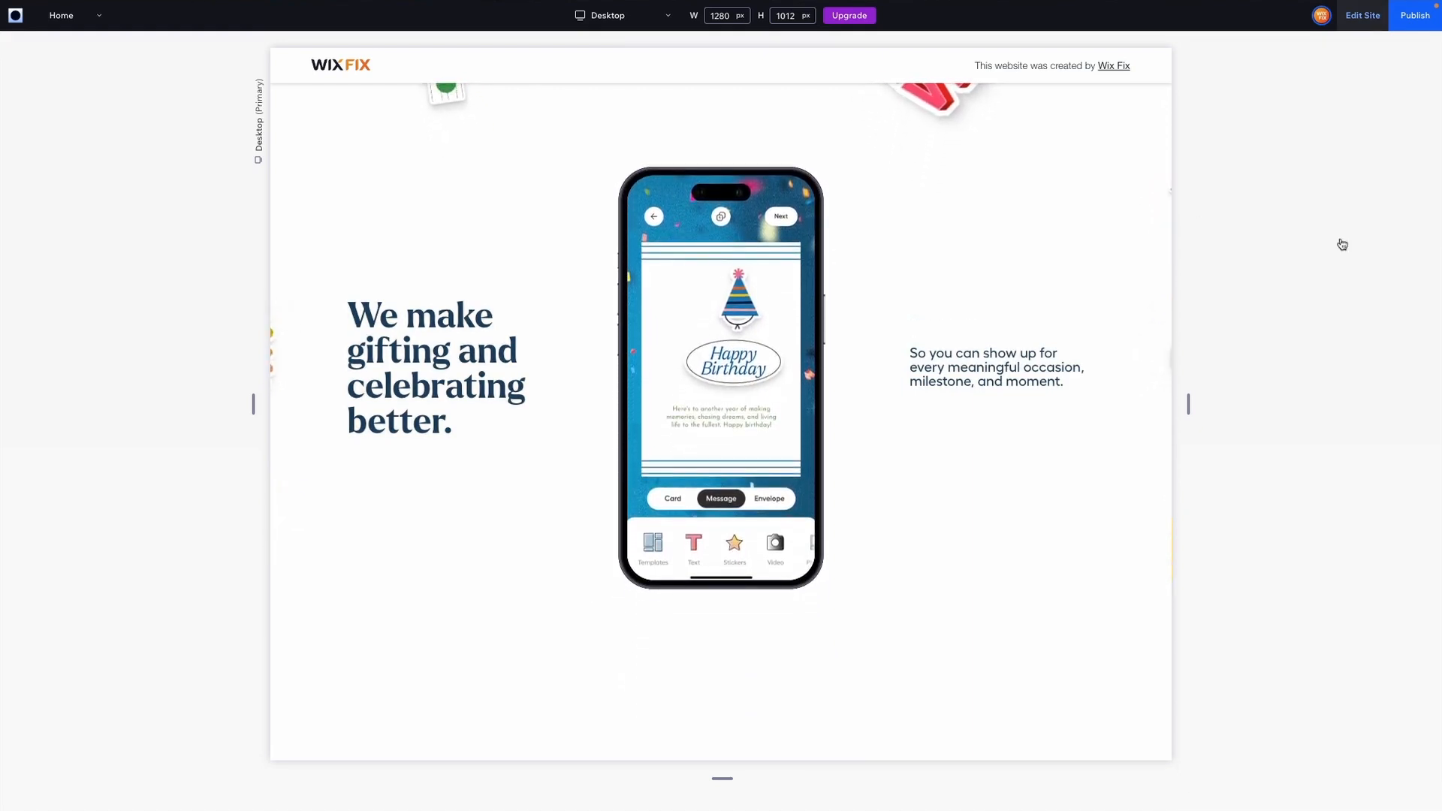
- Move the start of the Phone Stack fade's animation area to about 40% and preview the scroll
{"action": "left_click", "coordinate": [1320, 472]}
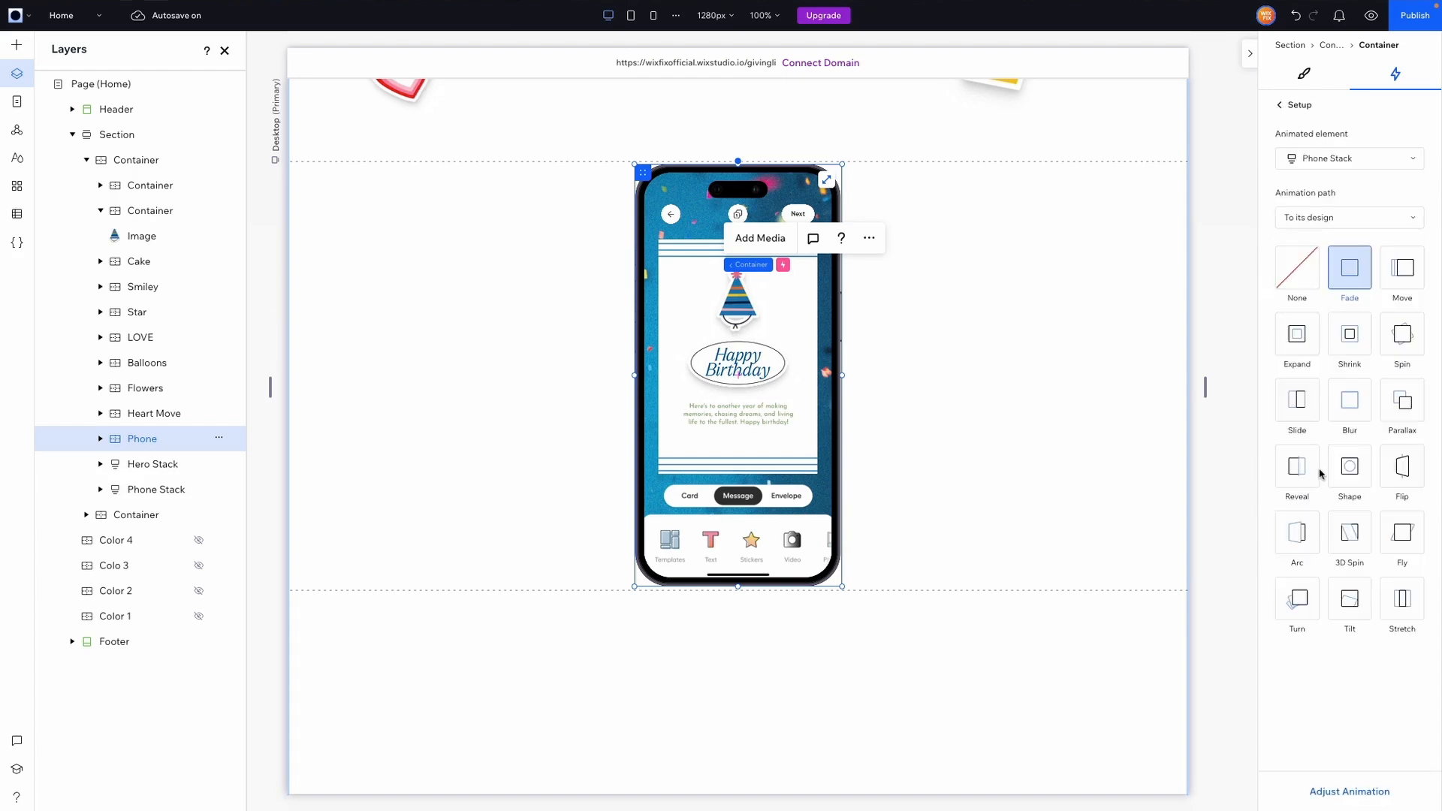
{"action": "left_click", "coordinate": [1329, 792]}
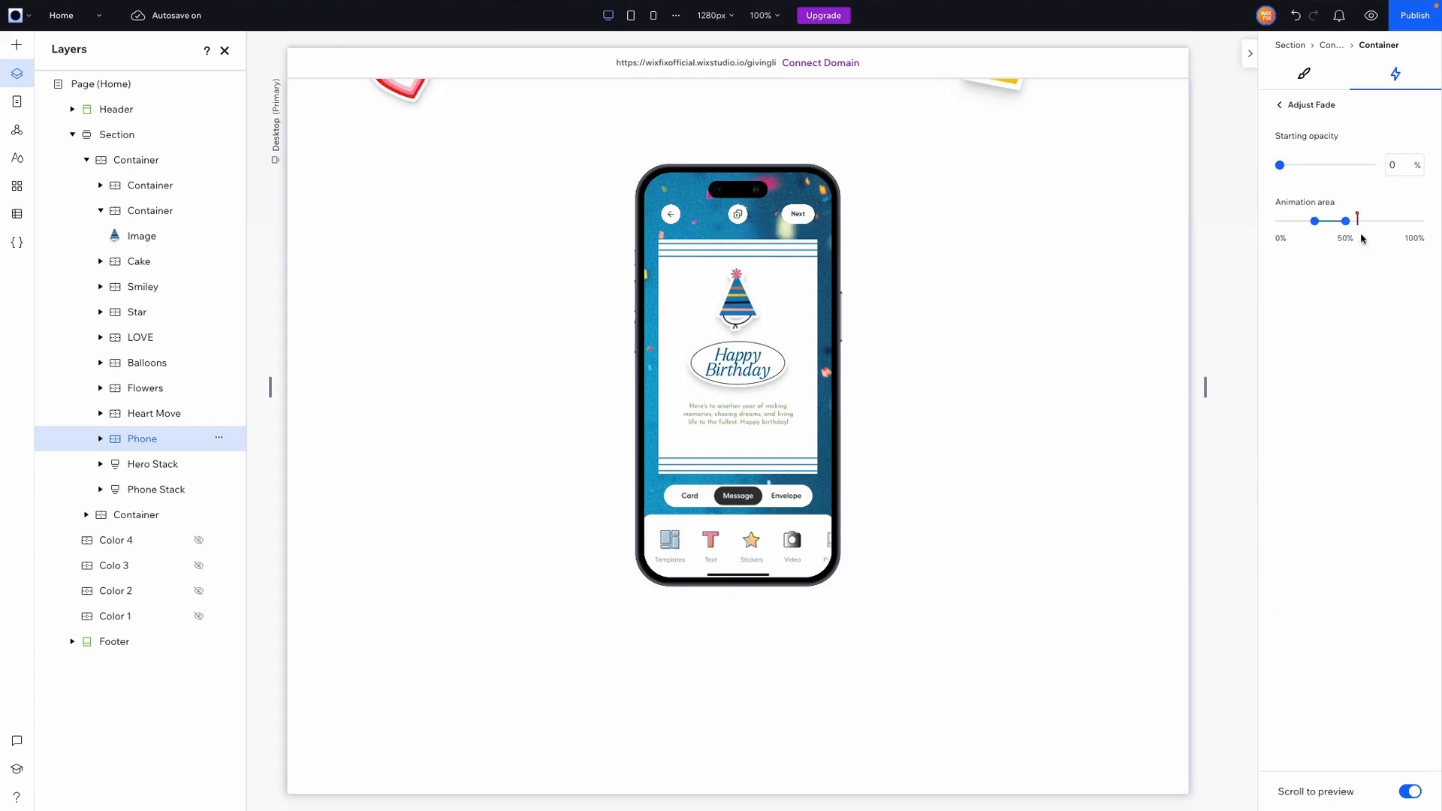
{"action": "left_click_drag", "start_coordinate": [1347, 227], "coordinate": [1335, 227]}
{"action": "left_click", "coordinate": [1371, 16]}
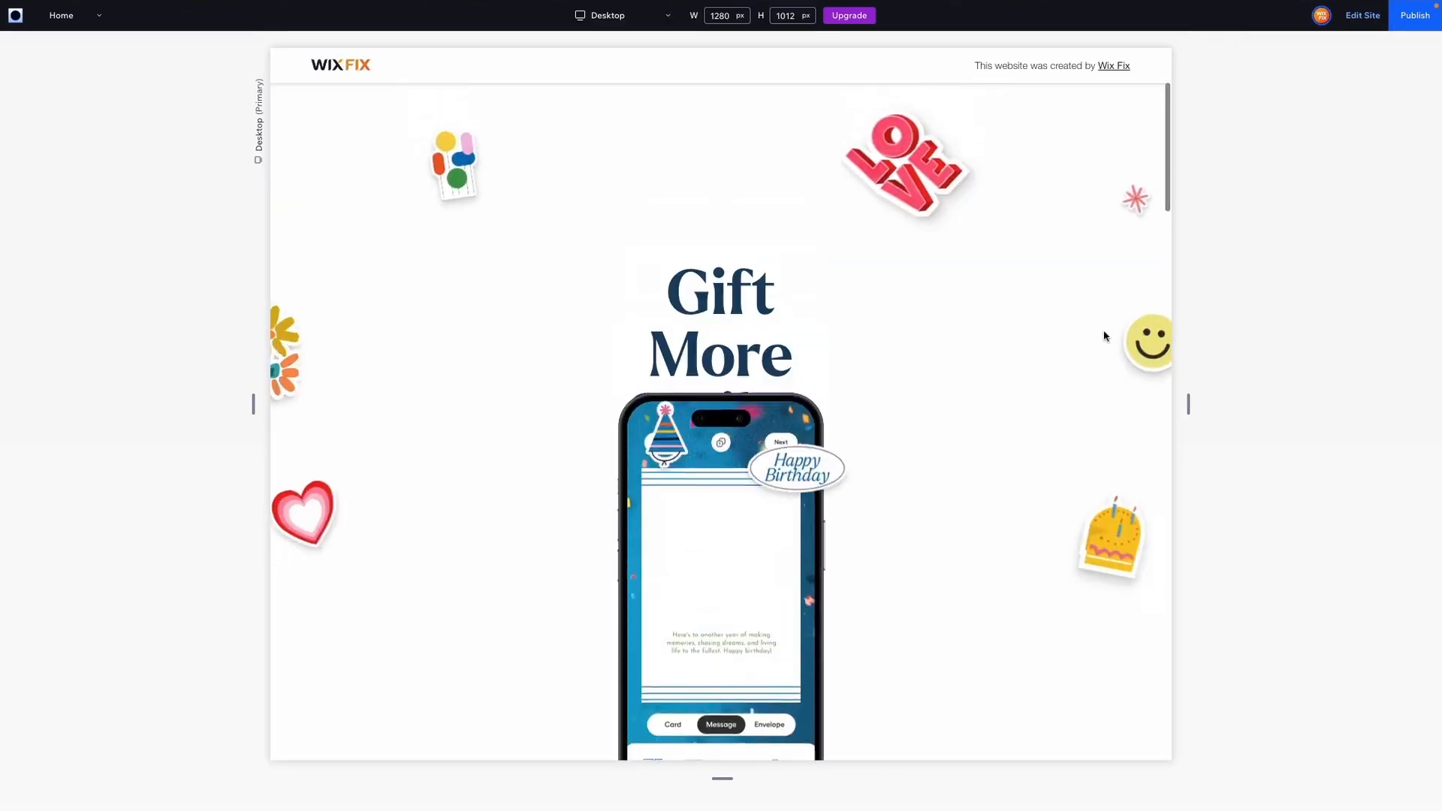
{"action": "scroll", "coordinate": [1105, 335], "scroll_direction": "down", "scroll_amount": 5}
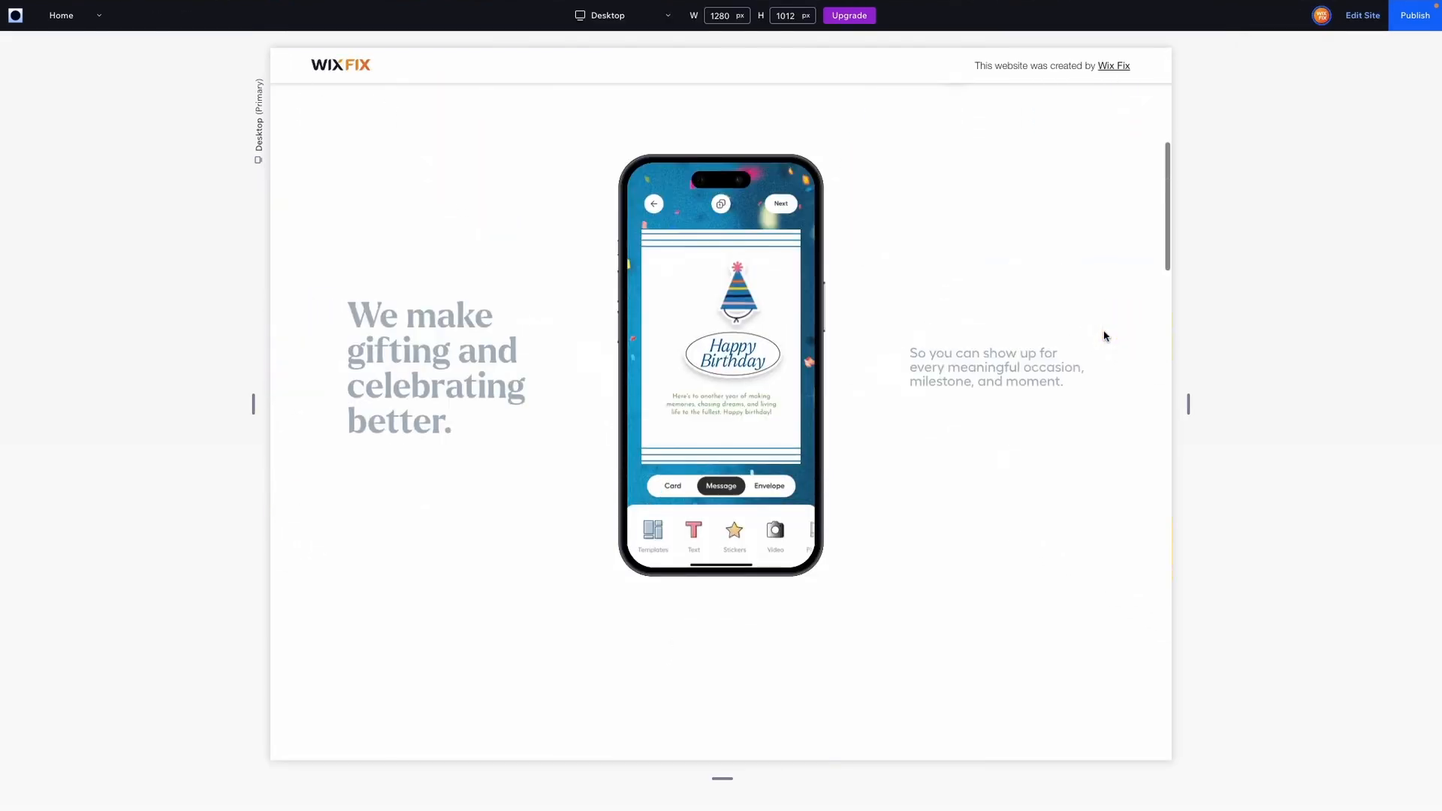
{"action": "scroll", "coordinate": [1105, 335], "scroll_direction": "up", "scroll_amount": 2}
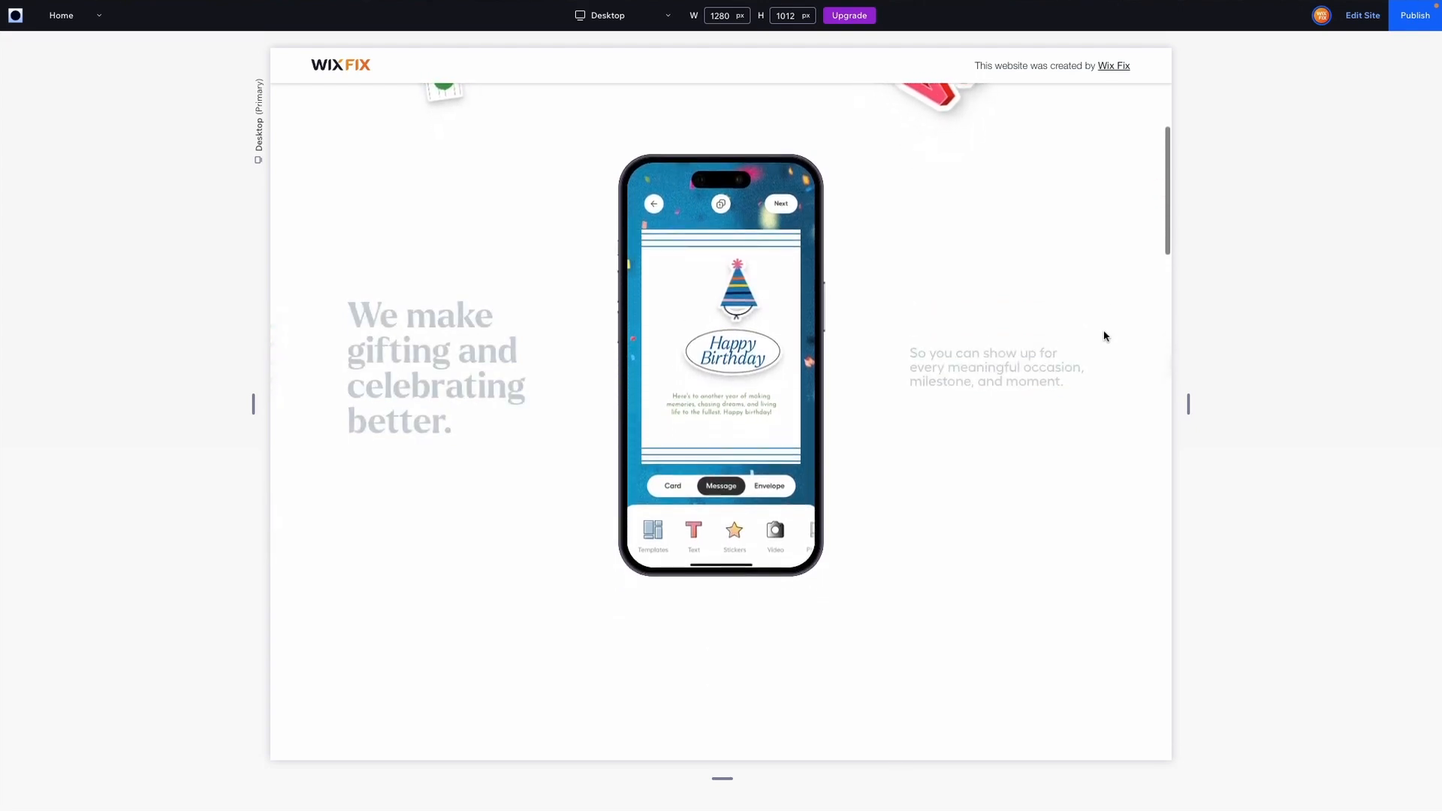
- Set the end of the Phone Stack fade's animation area to about 50%
{"action": "left_click", "coordinate": [1361, 28]}
{"action": "left_click", "coordinate": [1352, 287]}
{"action": "left_click", "coordinate": [1333, 788]}
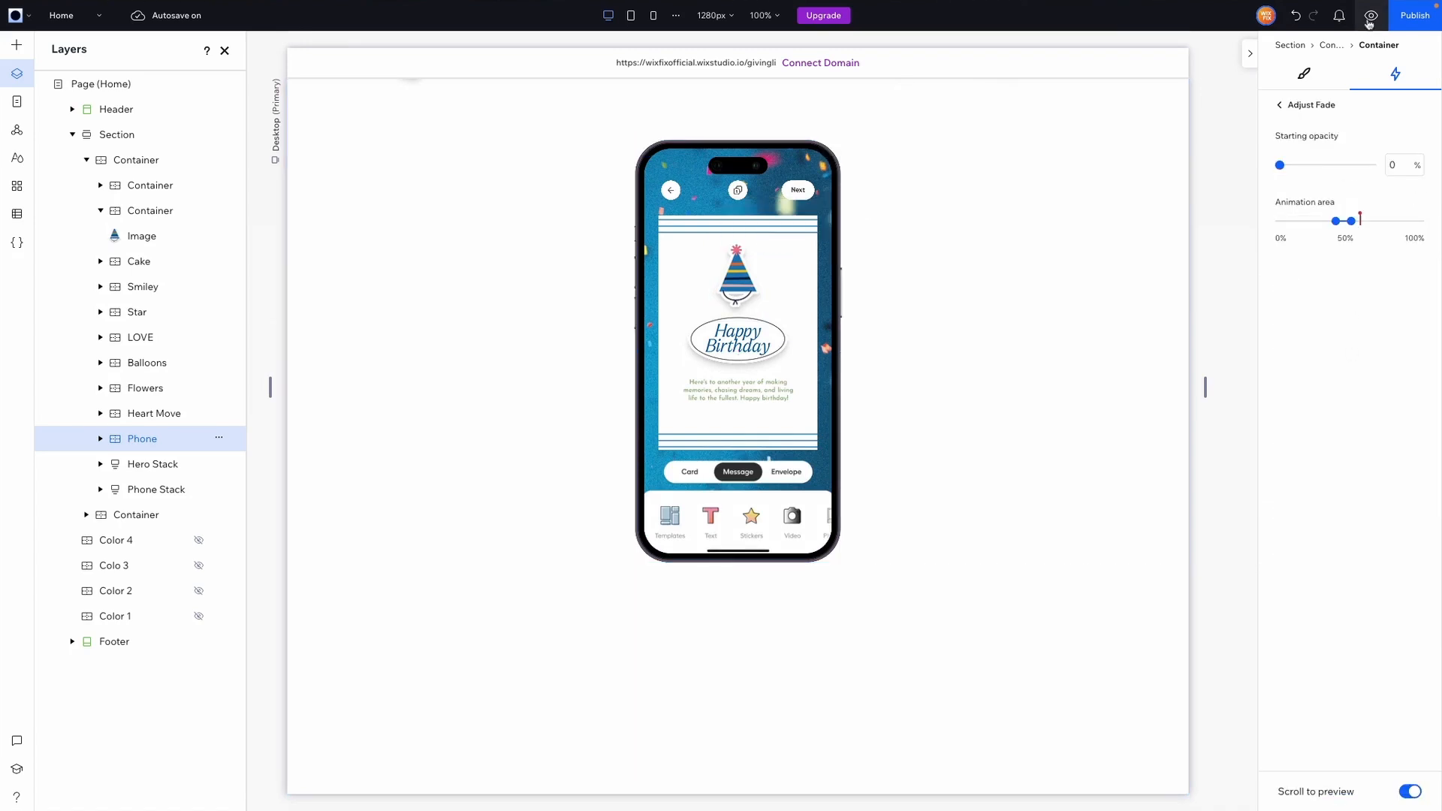
- Preview the readjusted Phone Stack fade by scrolling the hero back and forth, and return to editing
{"action": "key", "text": "ctrl+p"}
{"action": "scroll", "coordinate": [1089, 296], "scroll_direction": "down", "scroll_amount": 5}
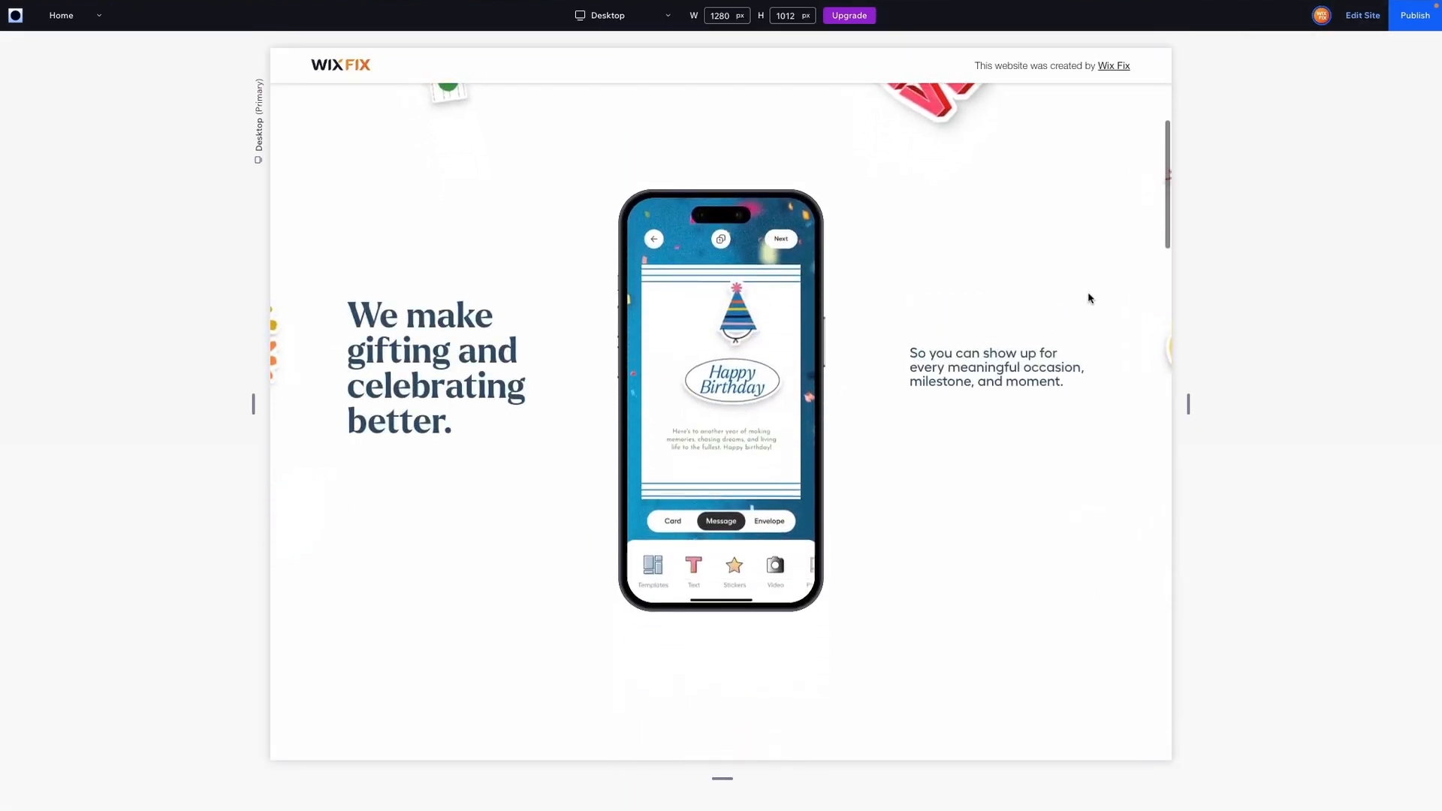
{"action": "scroll", "coordinate": [1090, 298], "scroll_direction": "up", "scroll_amount": 5}
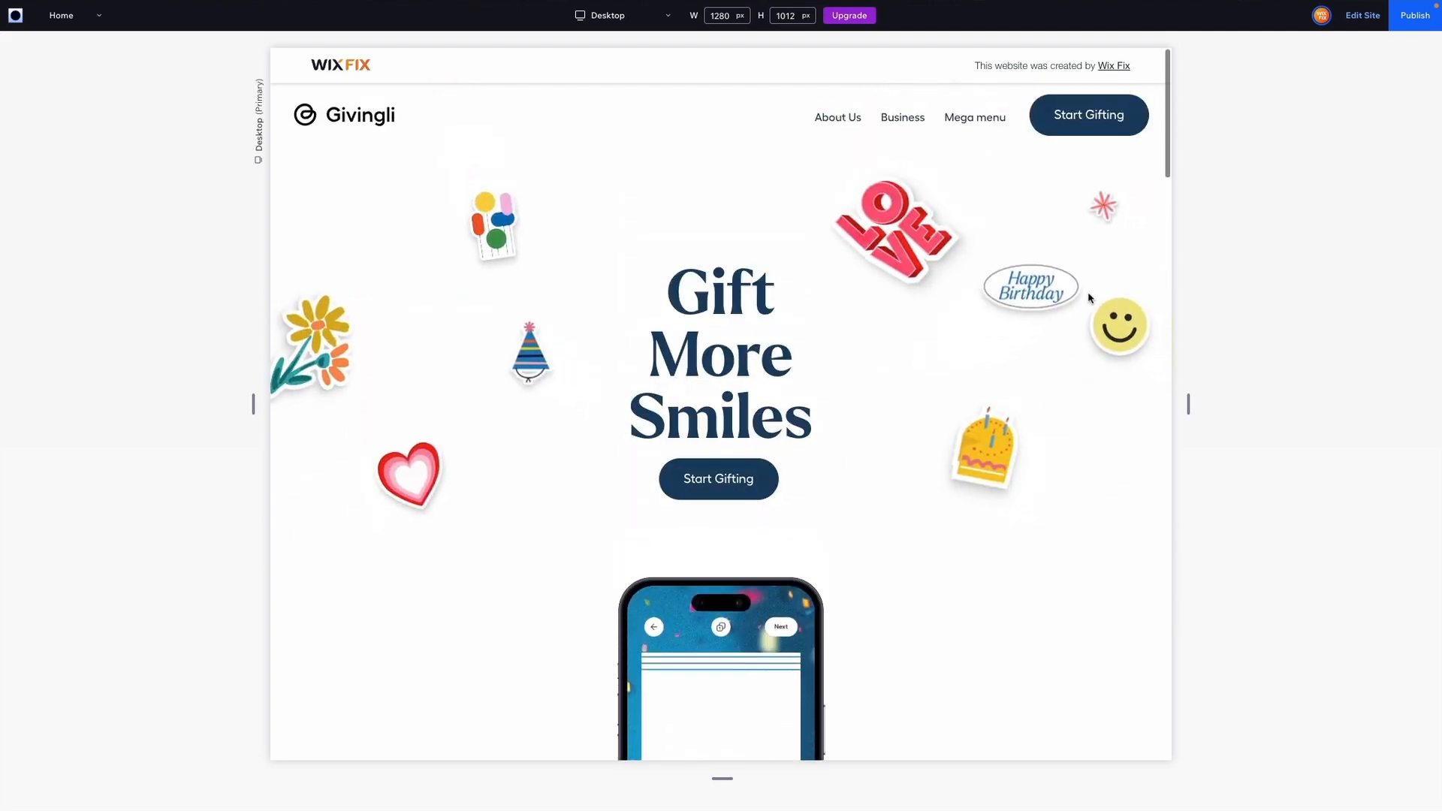
{"action": "scroll", "coordinate": [1090, 298], "scroll_direction": "down", "scroll_amount": 5}
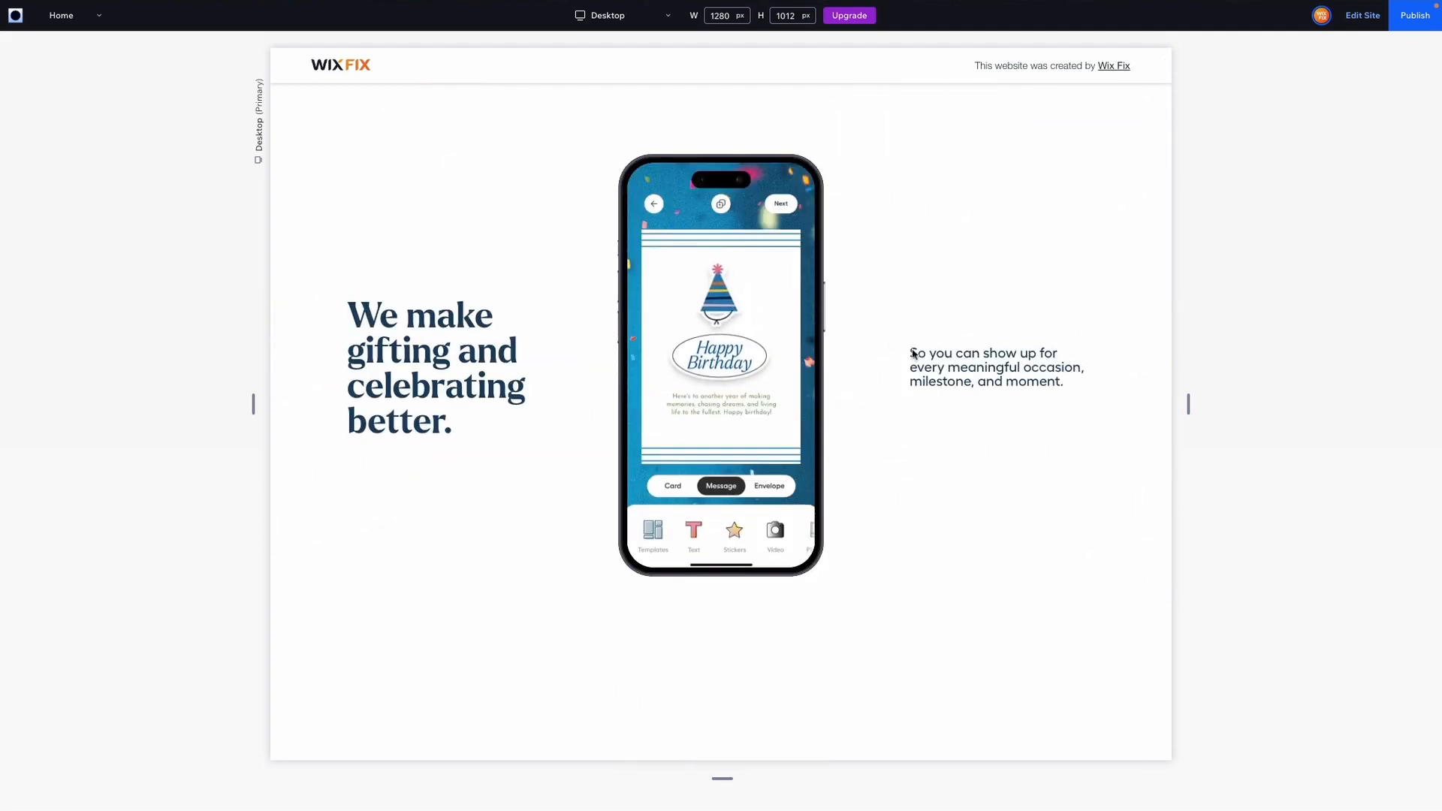
{"action": "scroll", "coordinate": [913, 351], "scroll_direction": "up", "scroll_amount": 5}
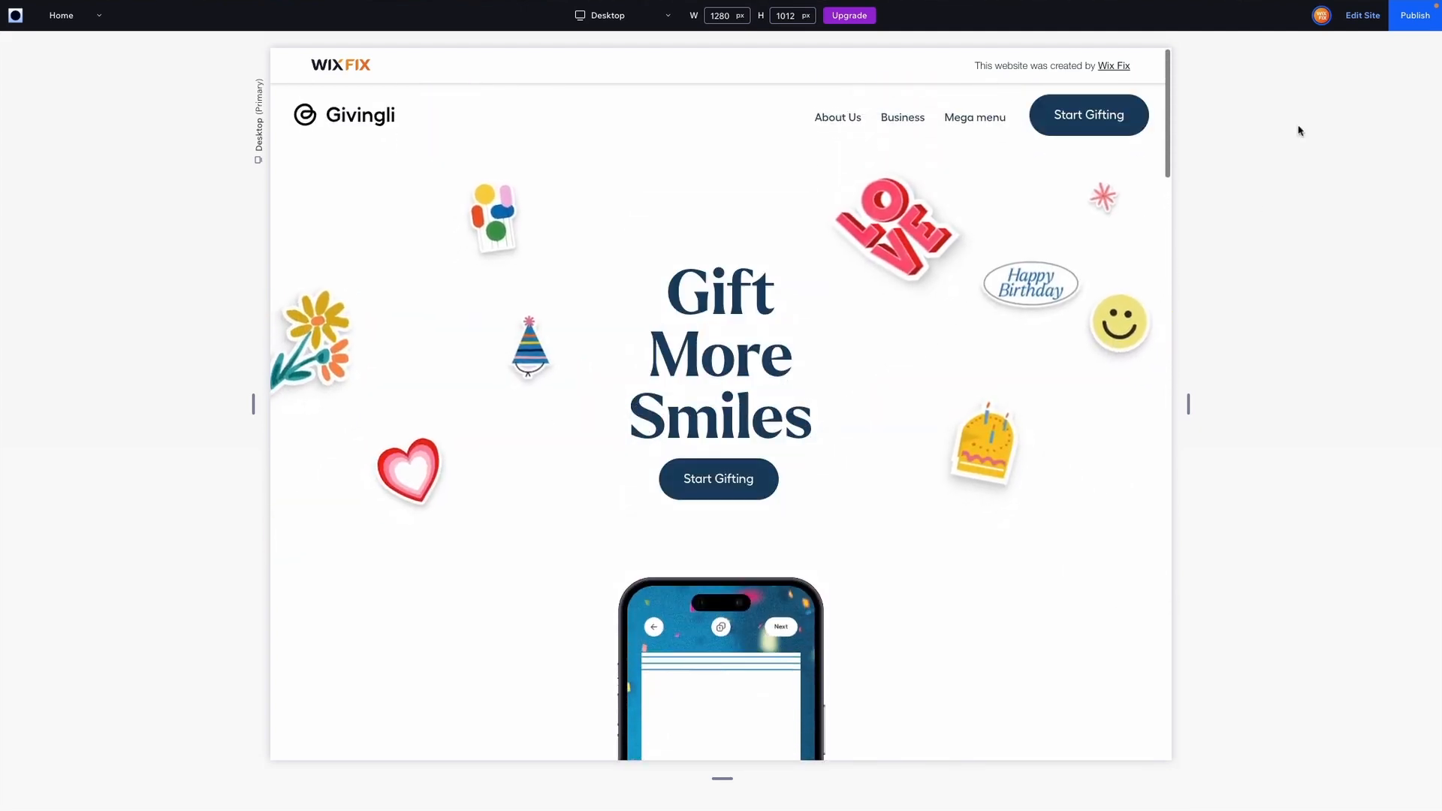
{"action": "scroll", "coordinate": [979, 369], "scroll_direction": "down", "scroll_amount": 5}
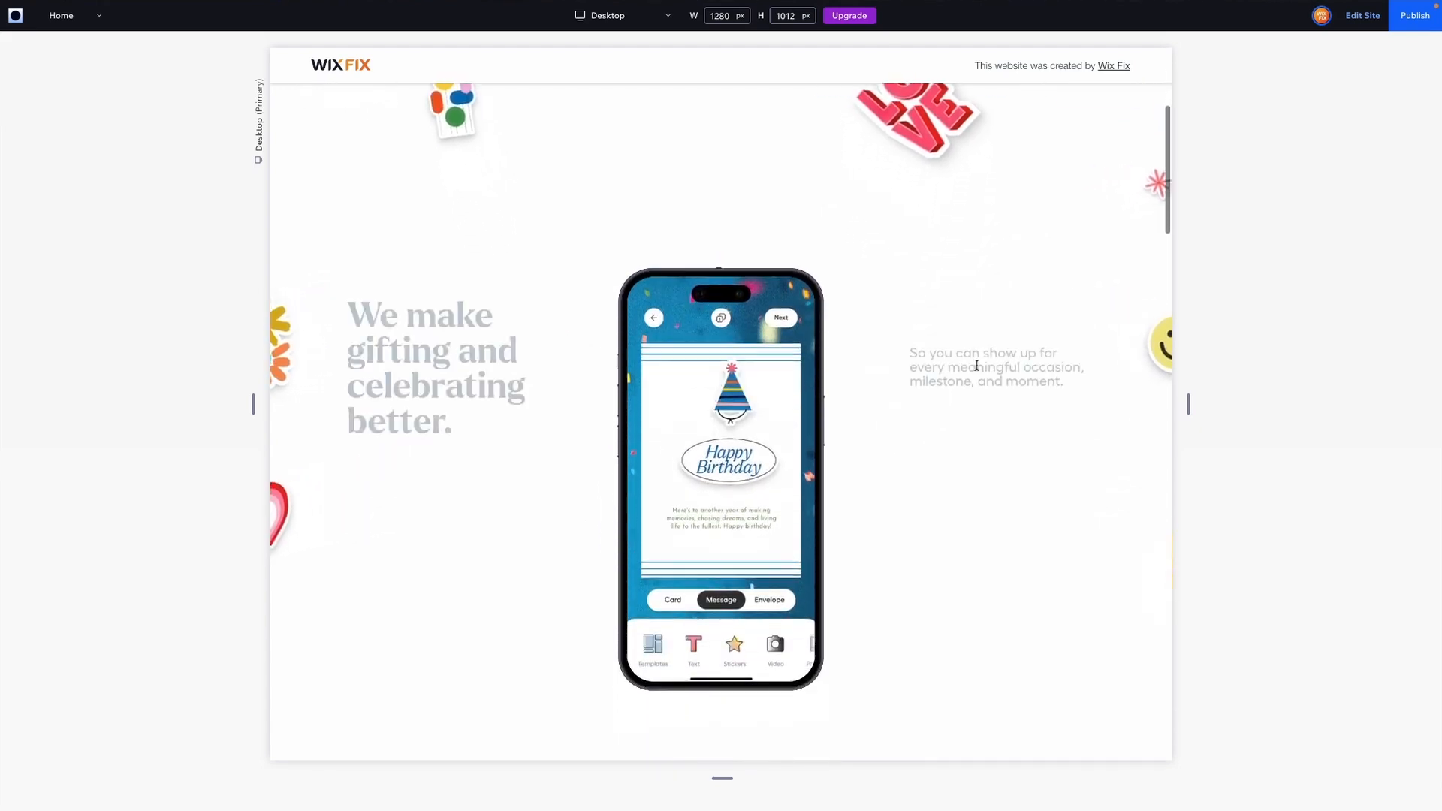
{"action": "scroll", "coordinate": [976, 366], "scroll_direction": "up", "scroll_amount": 5}
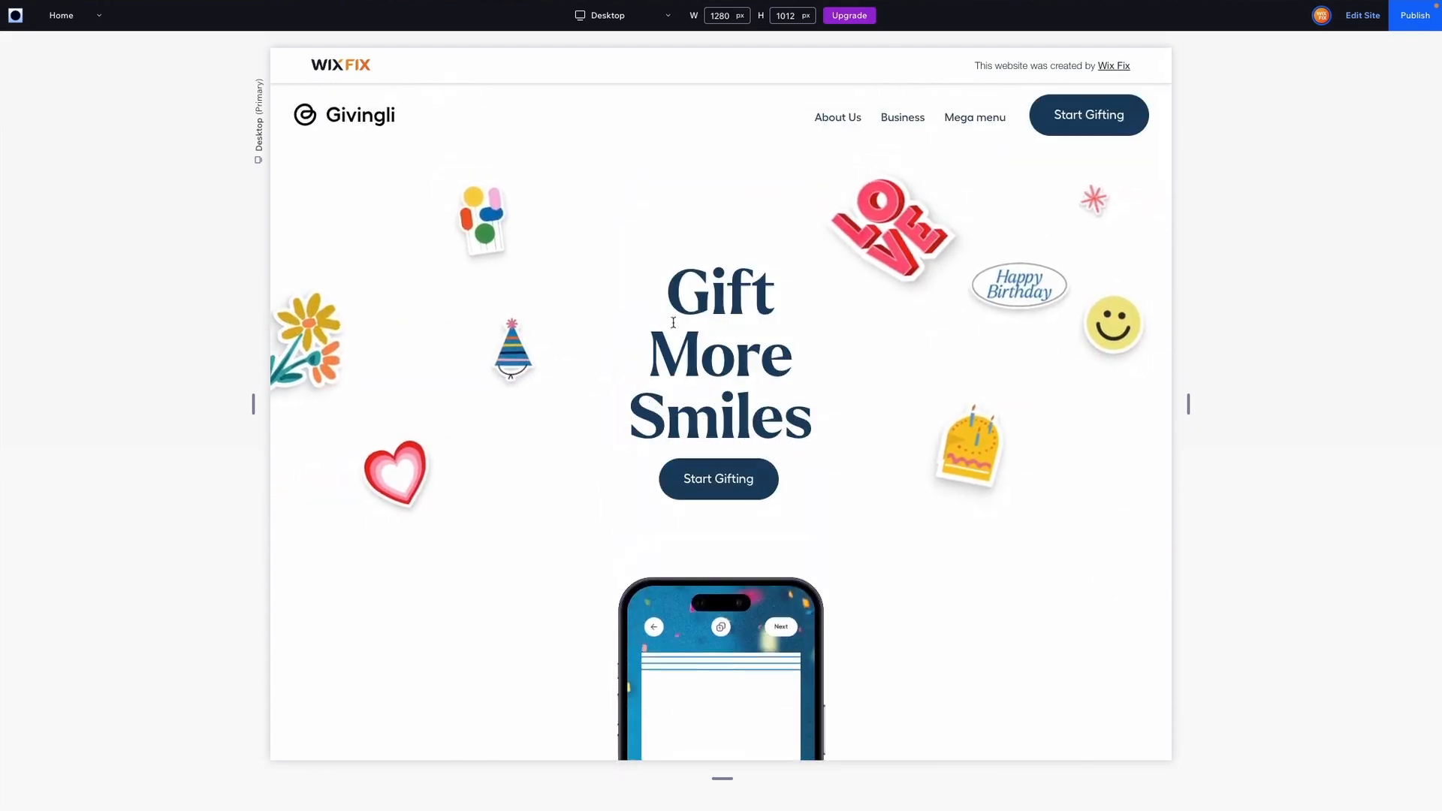
{"action": "left_click", "coordinate": [1362, 15]}
- Add a scroll animation to the Phone that shrinks the Hero Stack, with the animation path From its design
{"action": "left_click", "coordinate": [812, 461]}
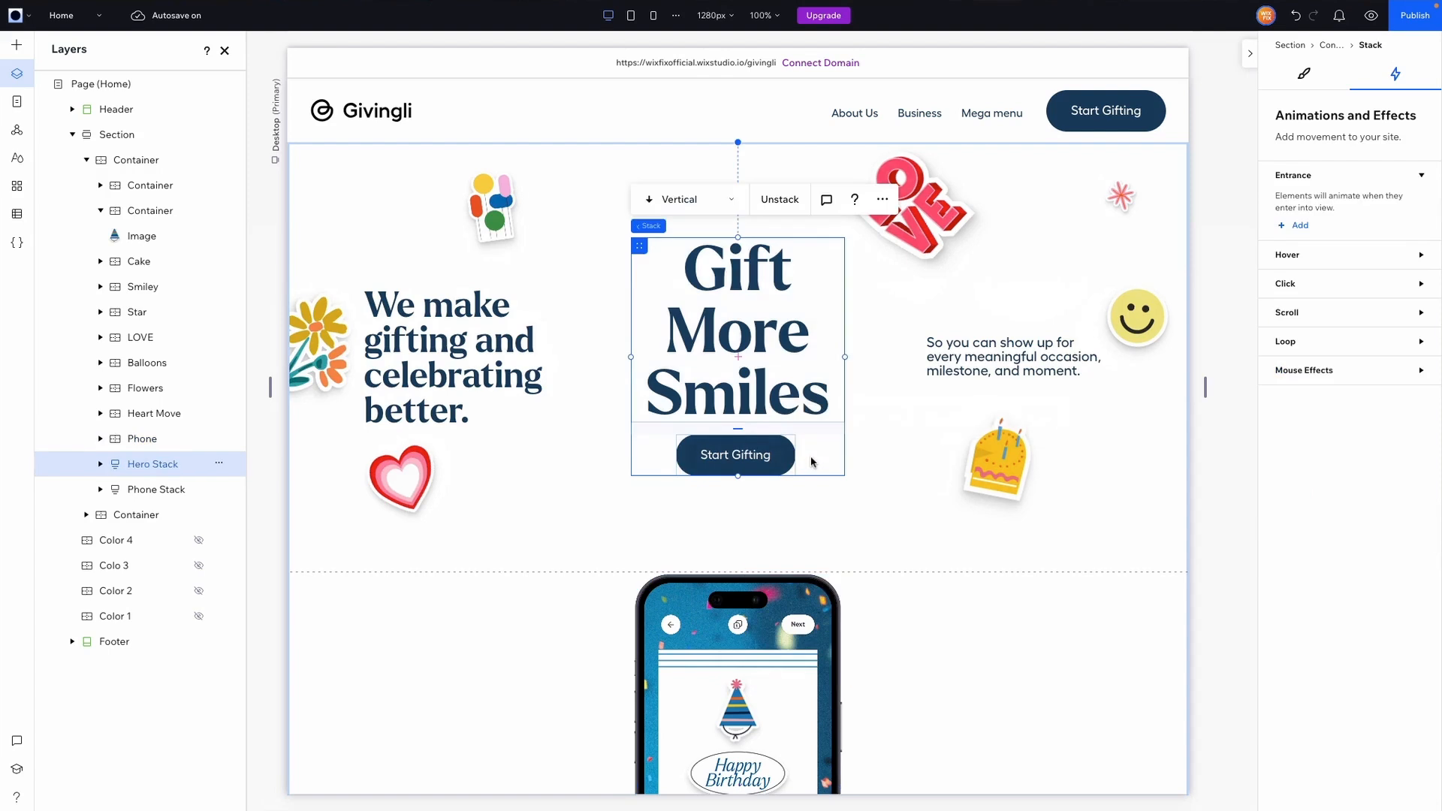
{"action": "left_click", "coordinate": [154, 489]}
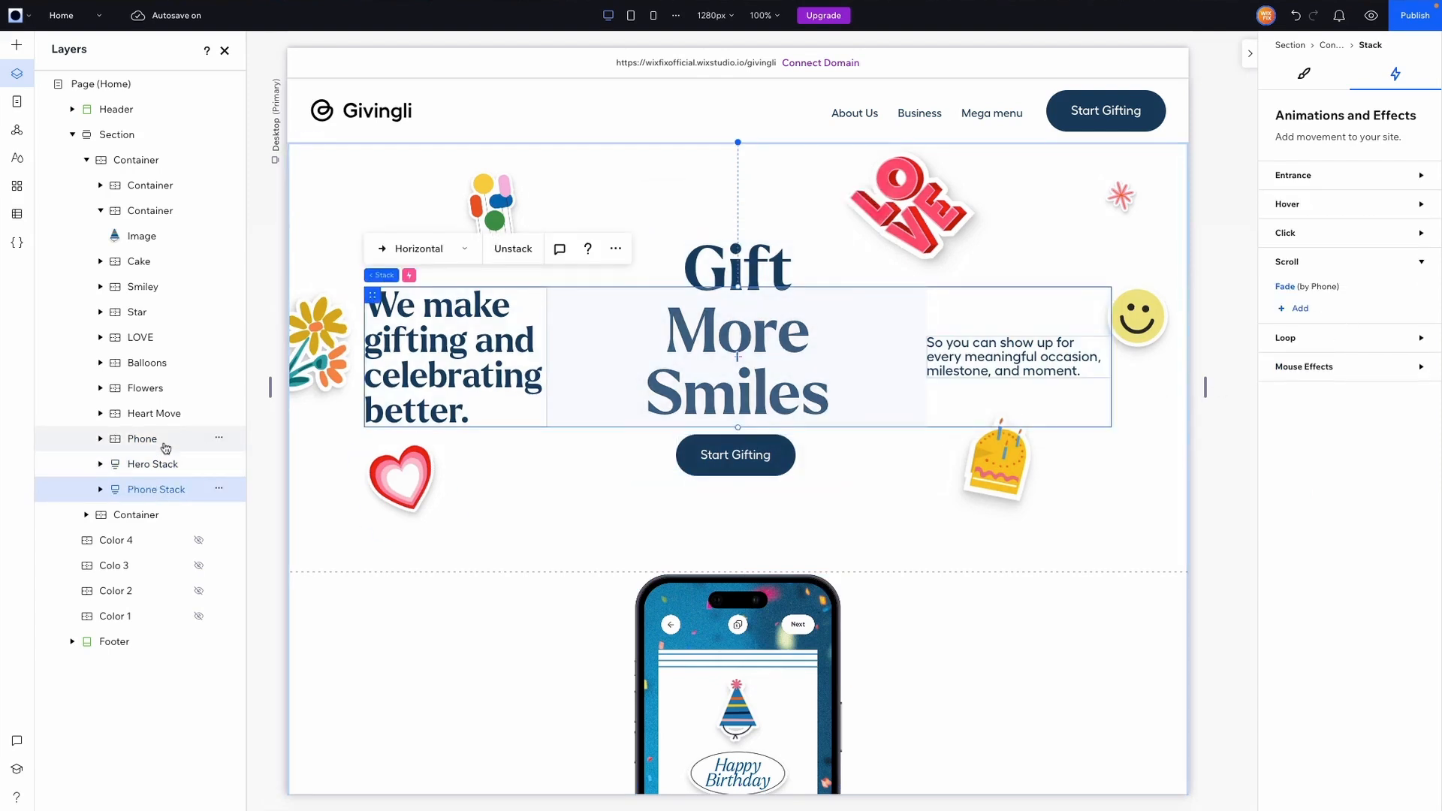
{"action": "left_click", "coordinate": [1297, 494]}
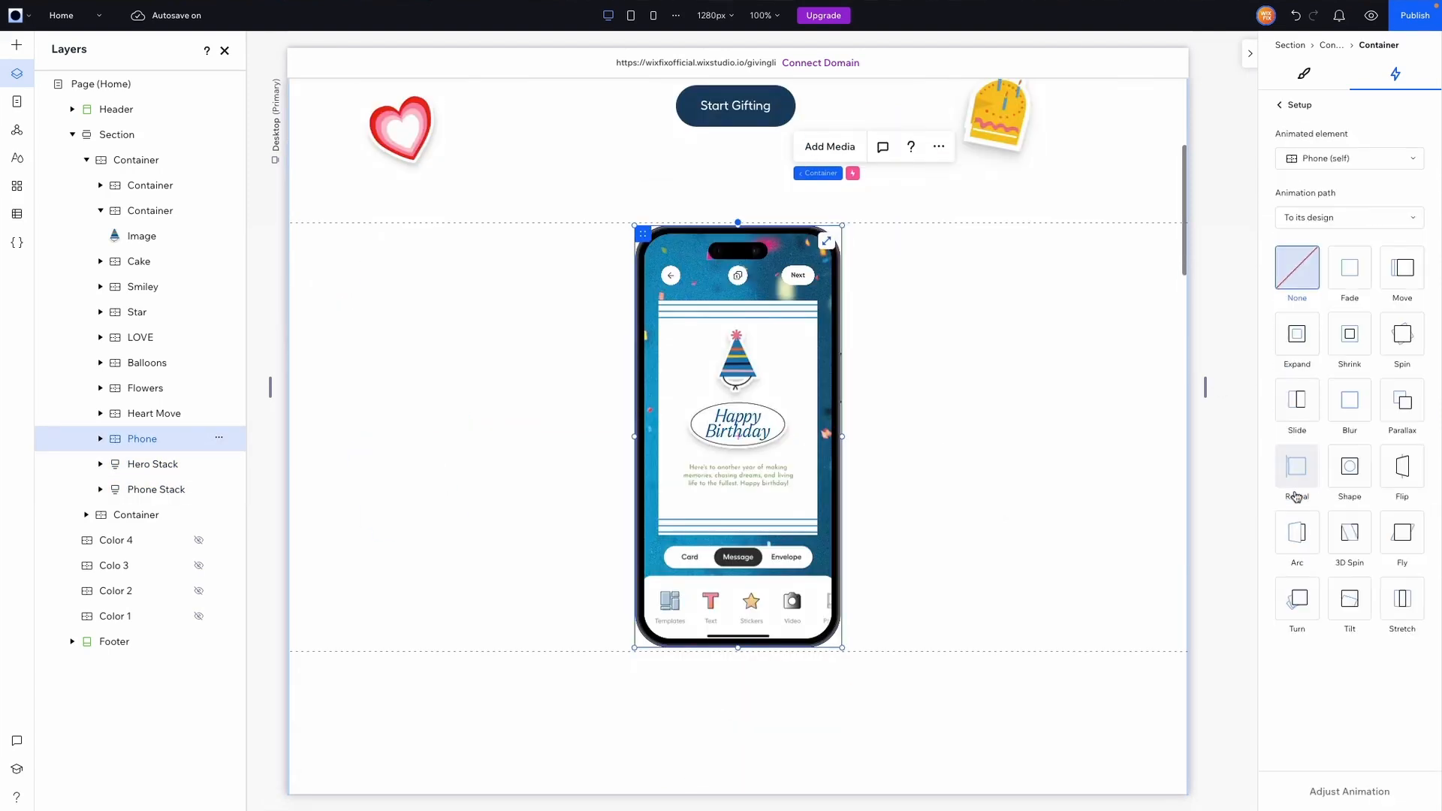
{"action": "left_click", "coordinate": [1323, 158]}
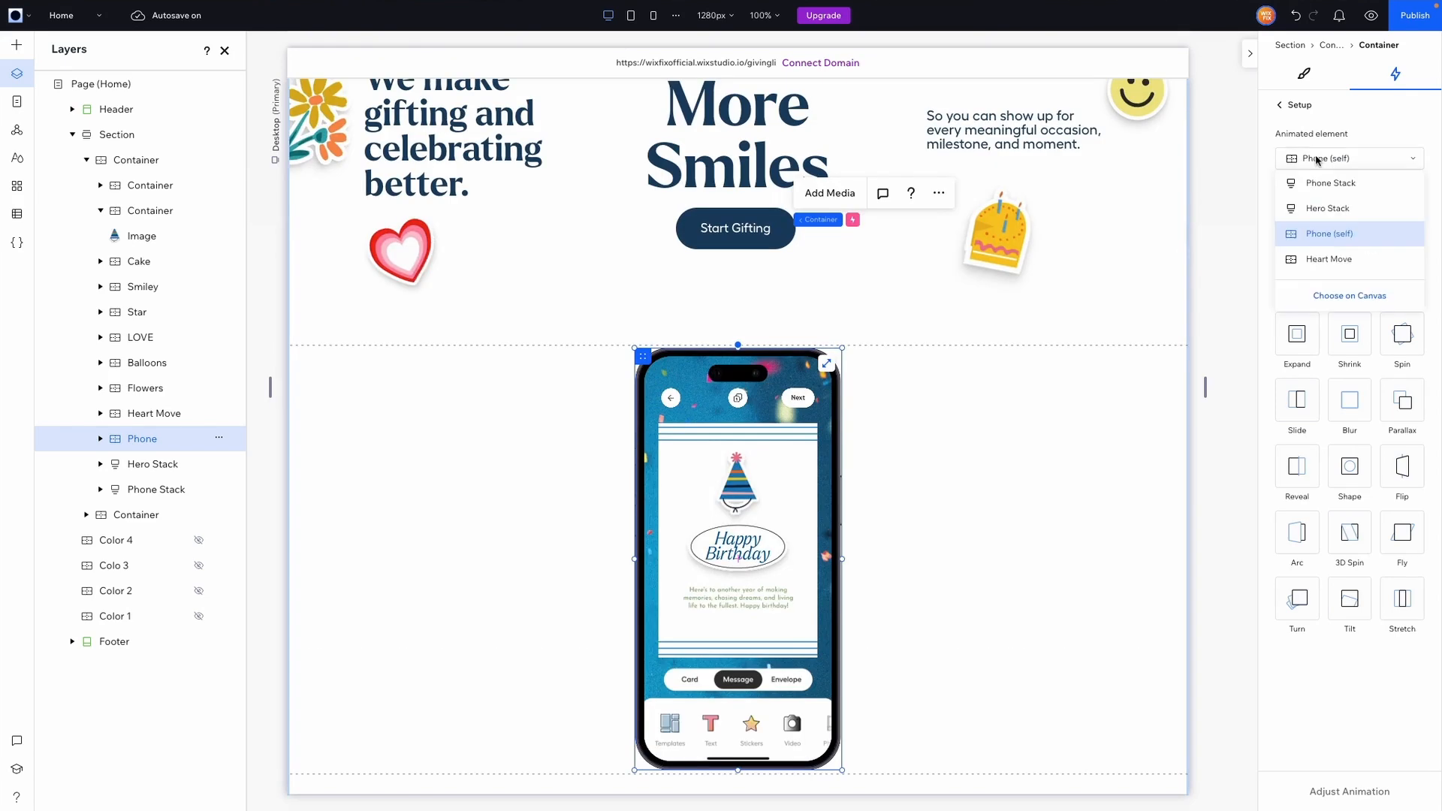
{"action": "left_click", "coordinate": [1328, 208]}
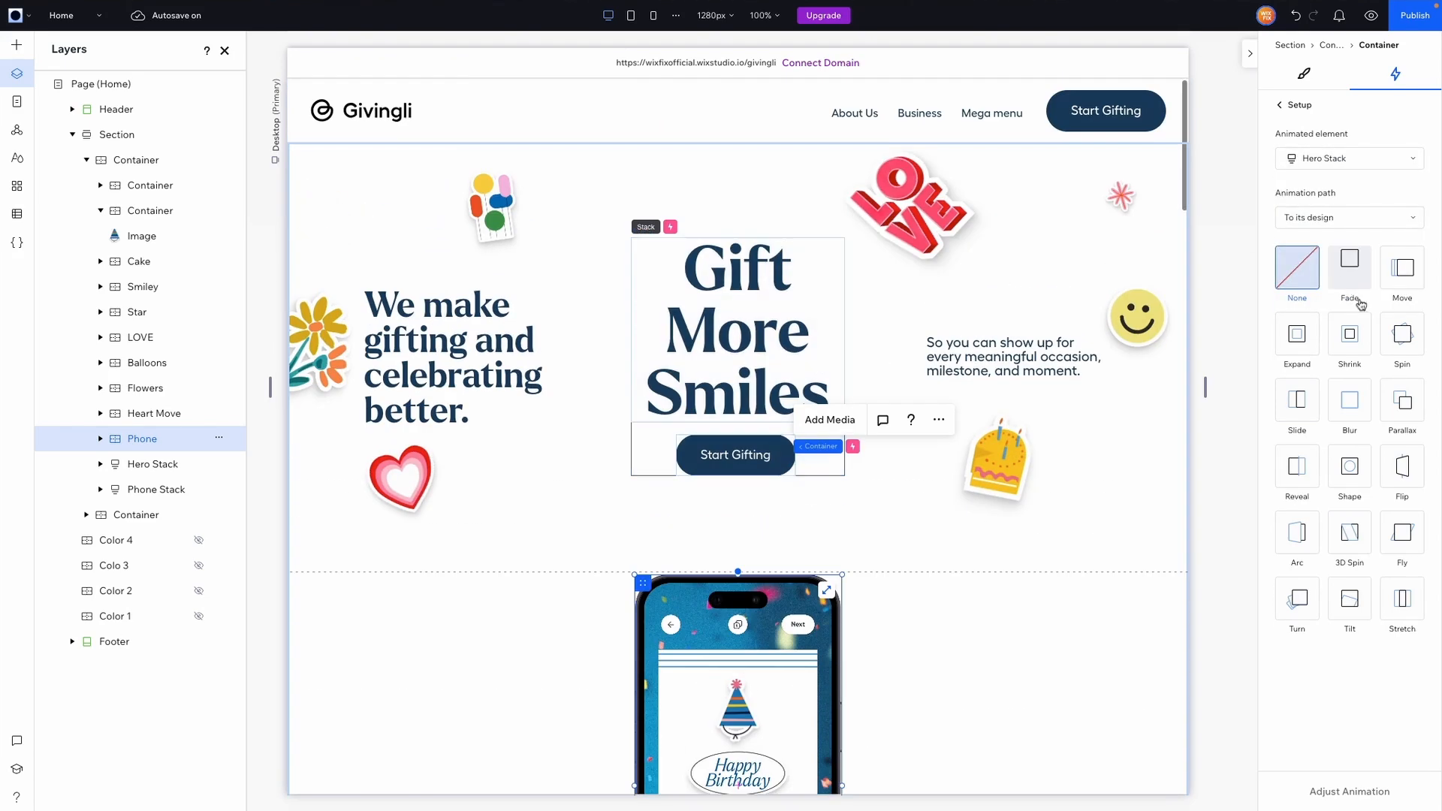
{"action": "left_click", "coordinate": [1320, 220]}
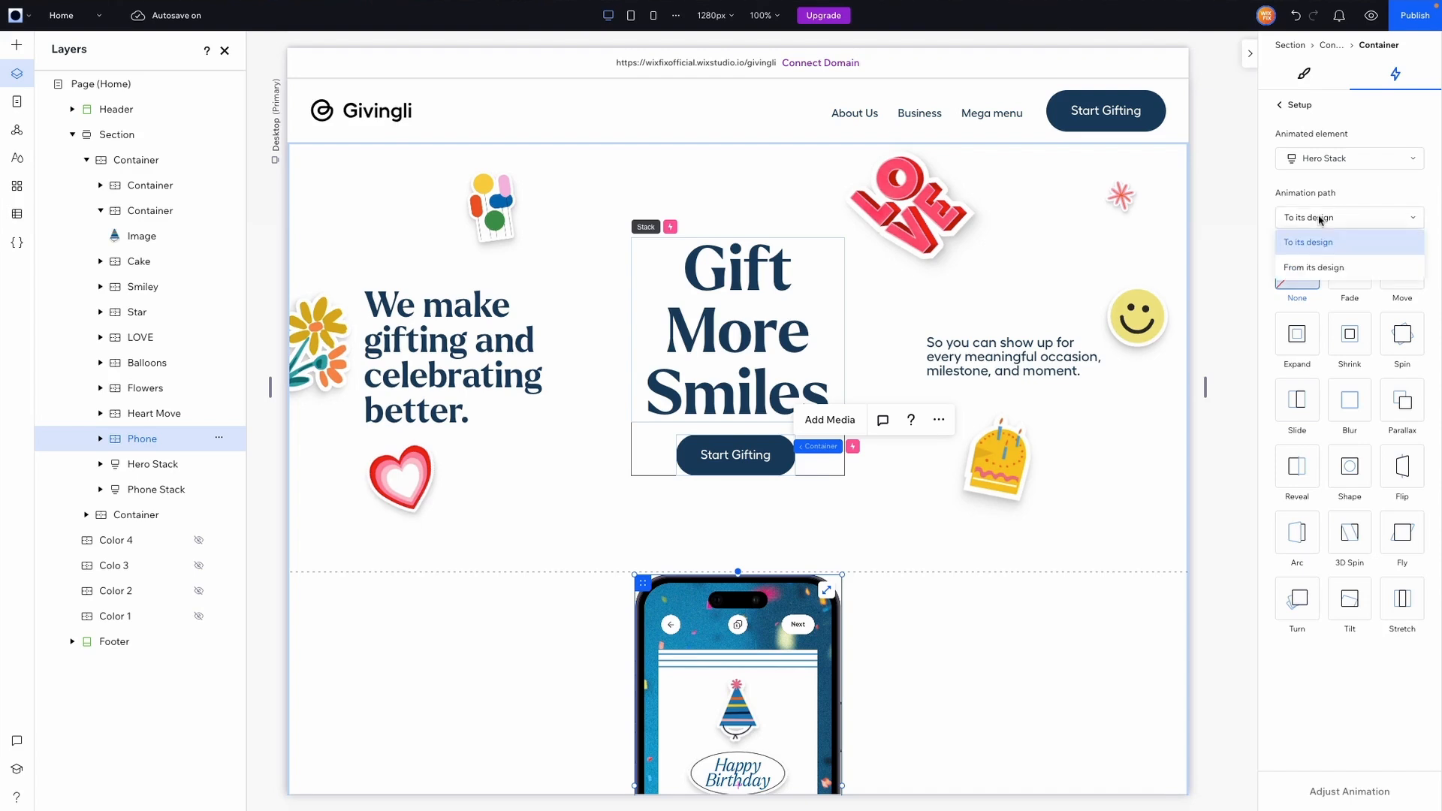
{"action": "left_click", "coordinate": [1325, 269]}
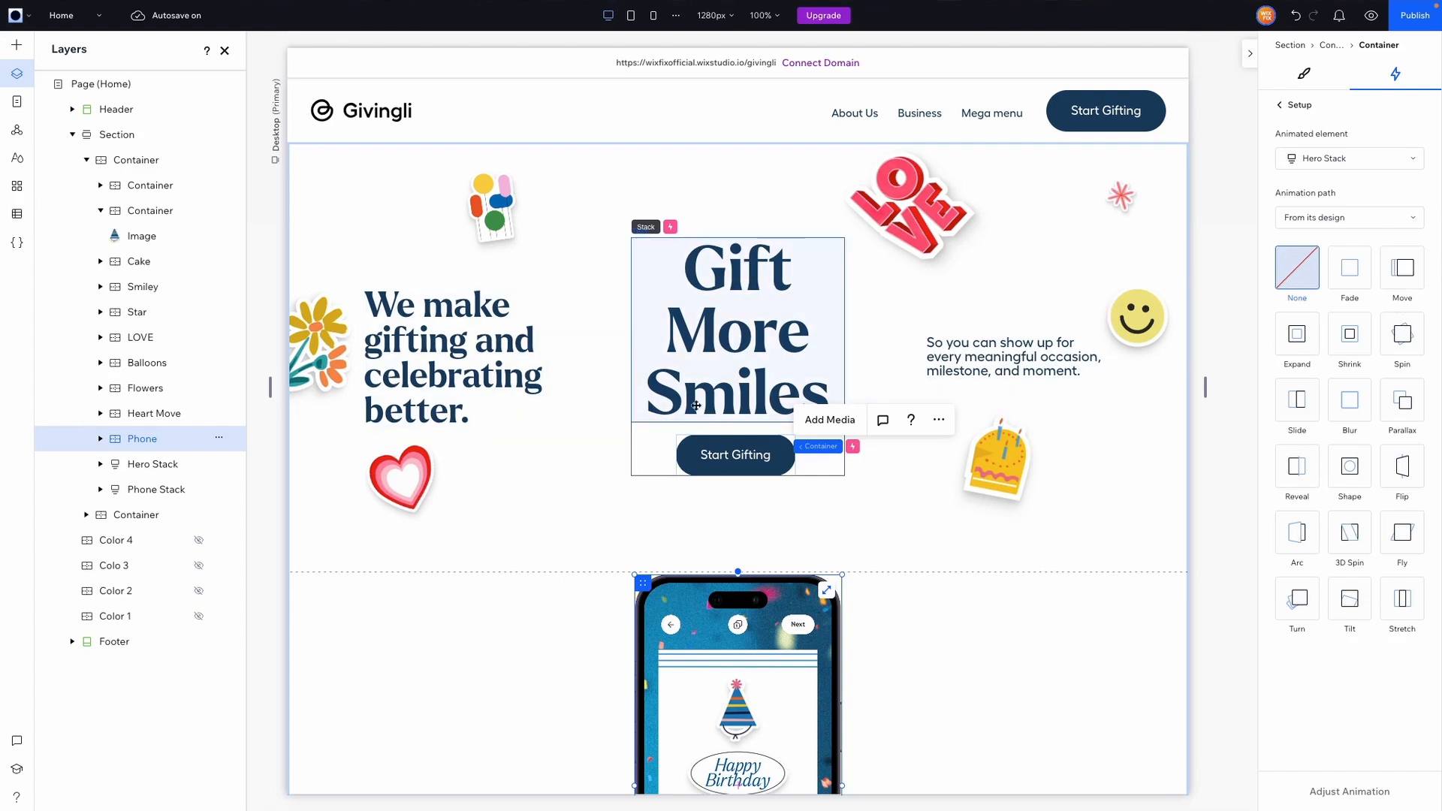
{"action": "left_click", "coordinate": [1350, 334]}
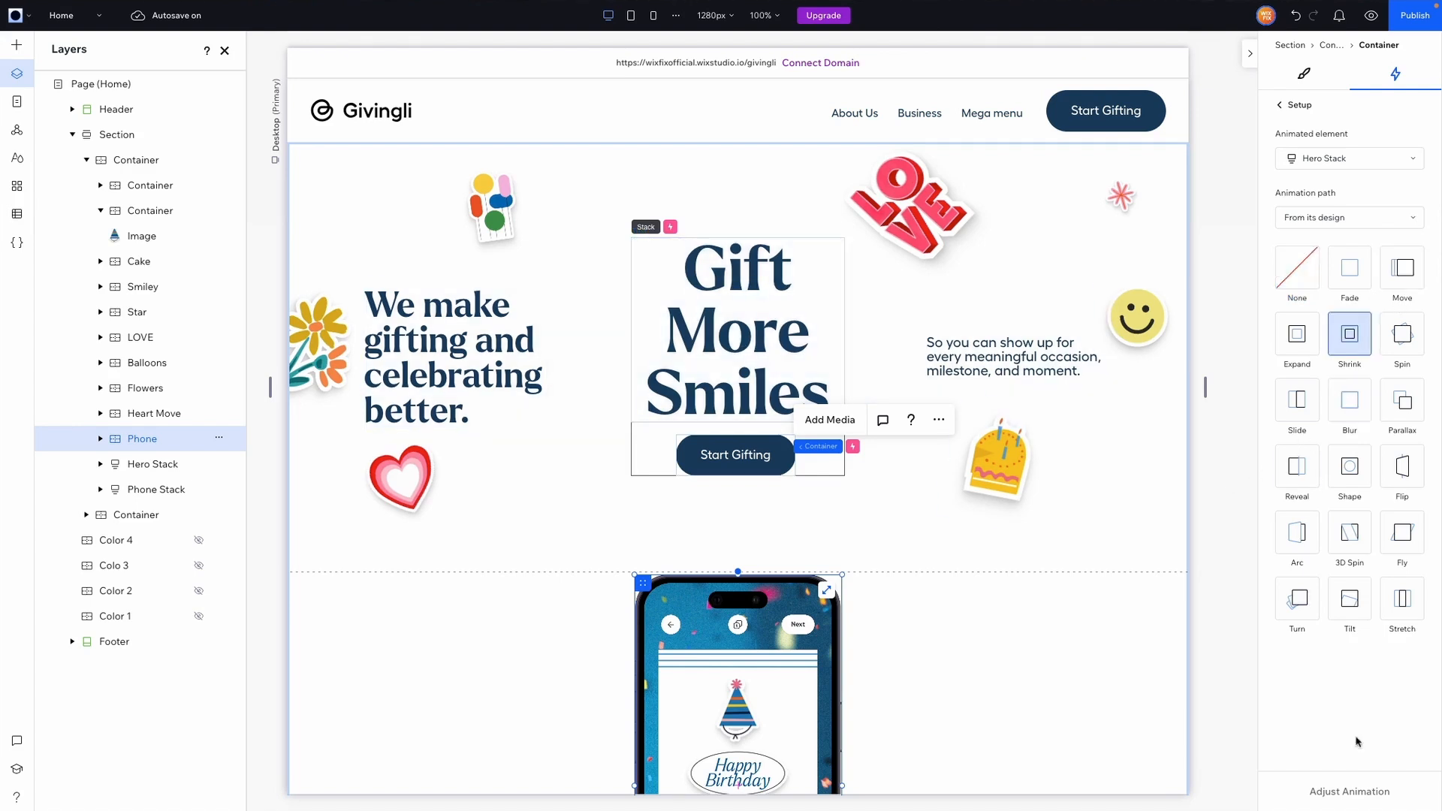
- Set the Hero Stack shrink's animation area to run from about 20% to about 45%
{"action": "left_click", "coordinate": [1339, 795]}
{"action": "left_click_drag", "start_coordinate": [1350, 297], "coordinate": [1309, 296]}
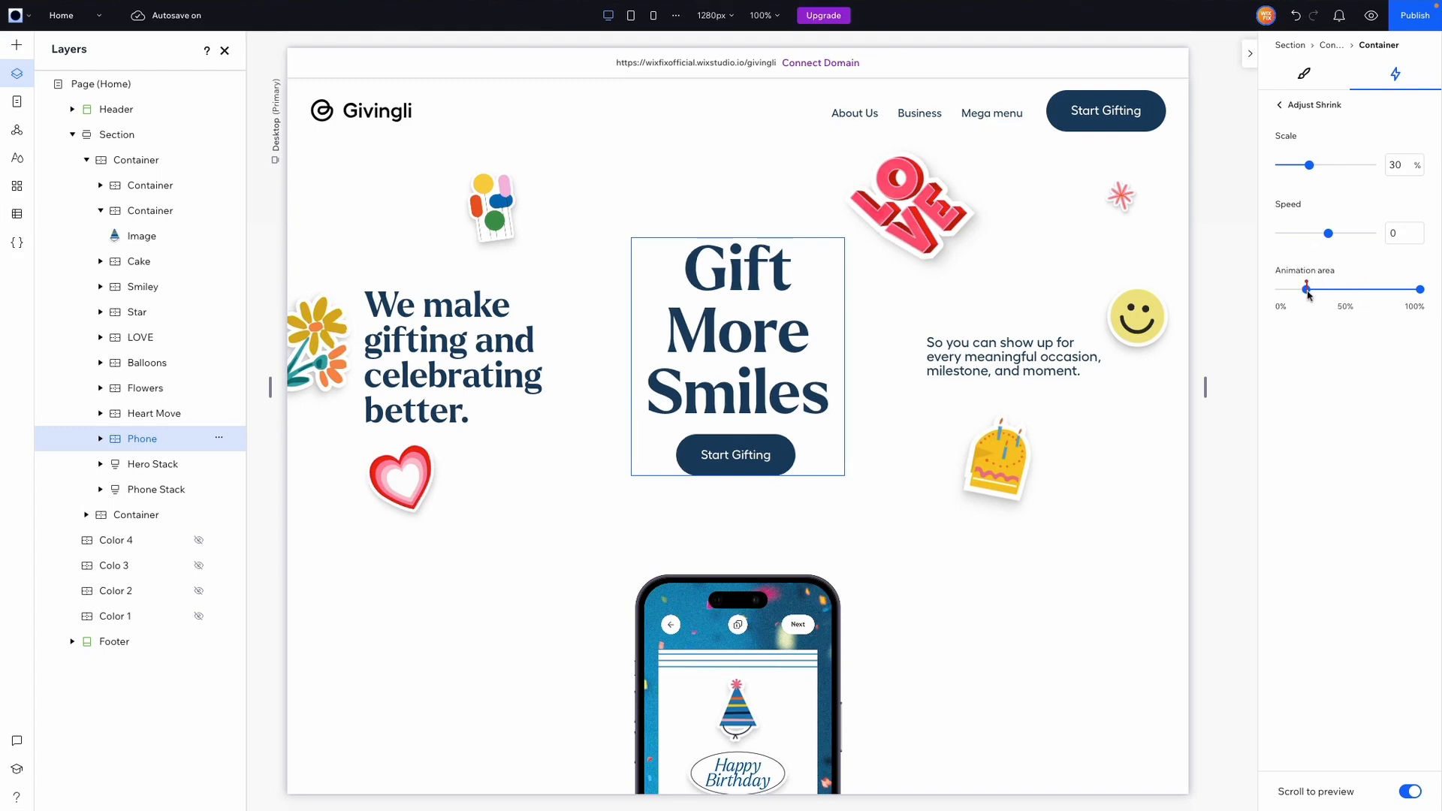
{"action": "left_click_drag", "start_coordinate": [1422, 296], "coordinate": [1345, 297]}
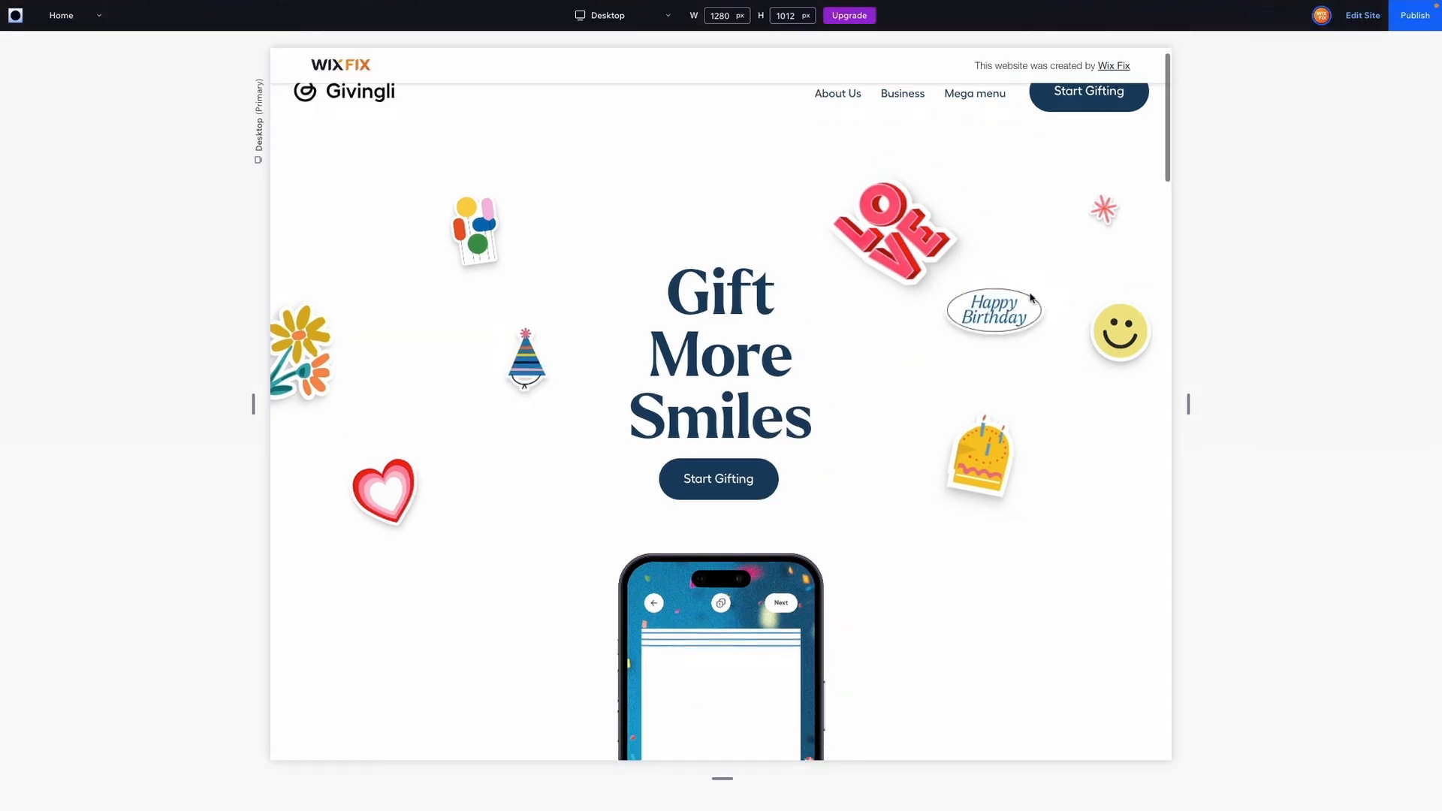
- Preview the Hero Stack's shrink by scrolling the hero down and back up, and return to editing
{"action": "scroll", "coordinate": [1031, 298], "scroll_direction": "down", "scroll_amount": 5}
{"action": "scroll", "coordinate": [1031, 298], "scroll_direction": "down", "scroll_amount": 3}
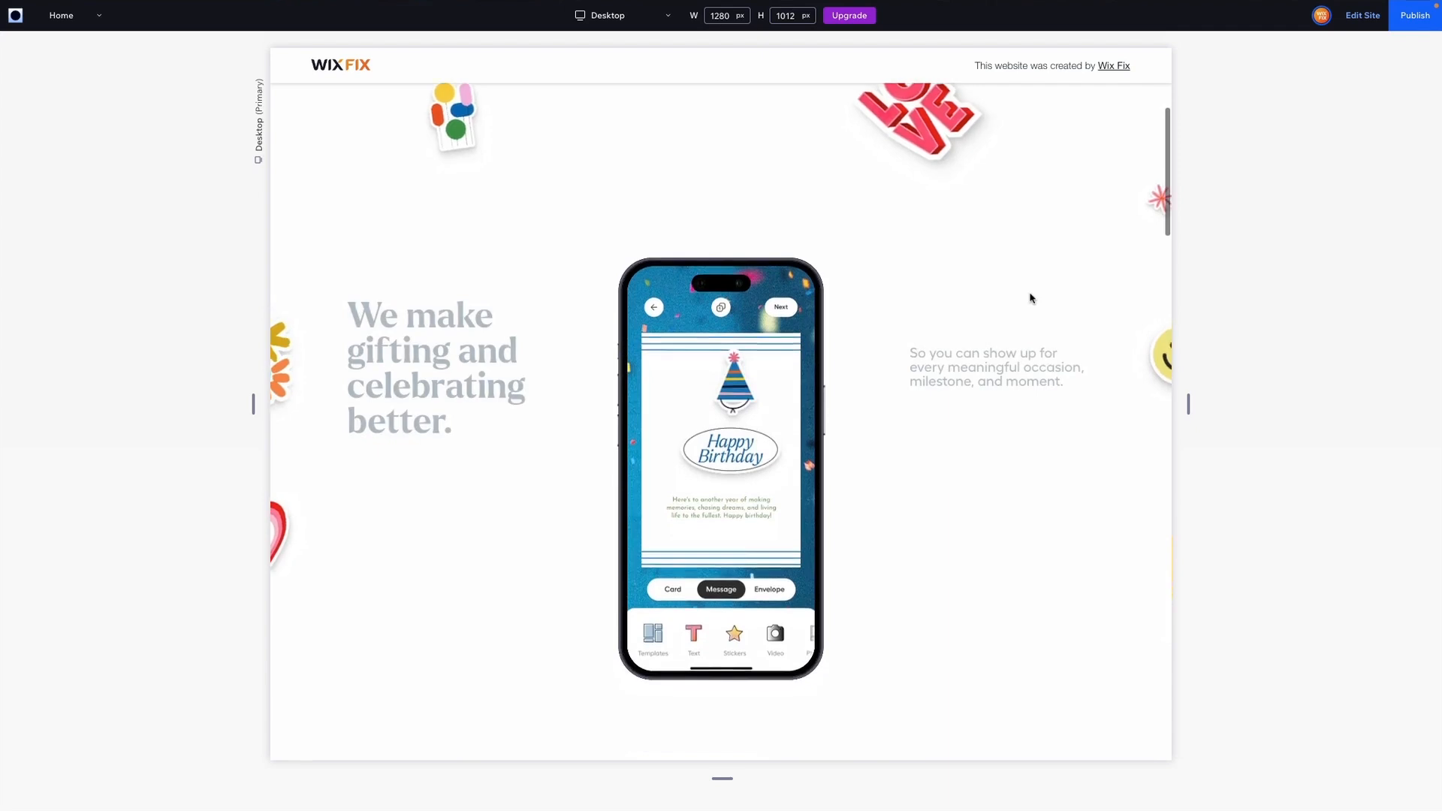
{"action": "scroll", "coordinate": [1032, 298], "scroll_direction": "up", "scroll_amount": 10}
{"action": "left_click", "coordinate": [1360, 17]}
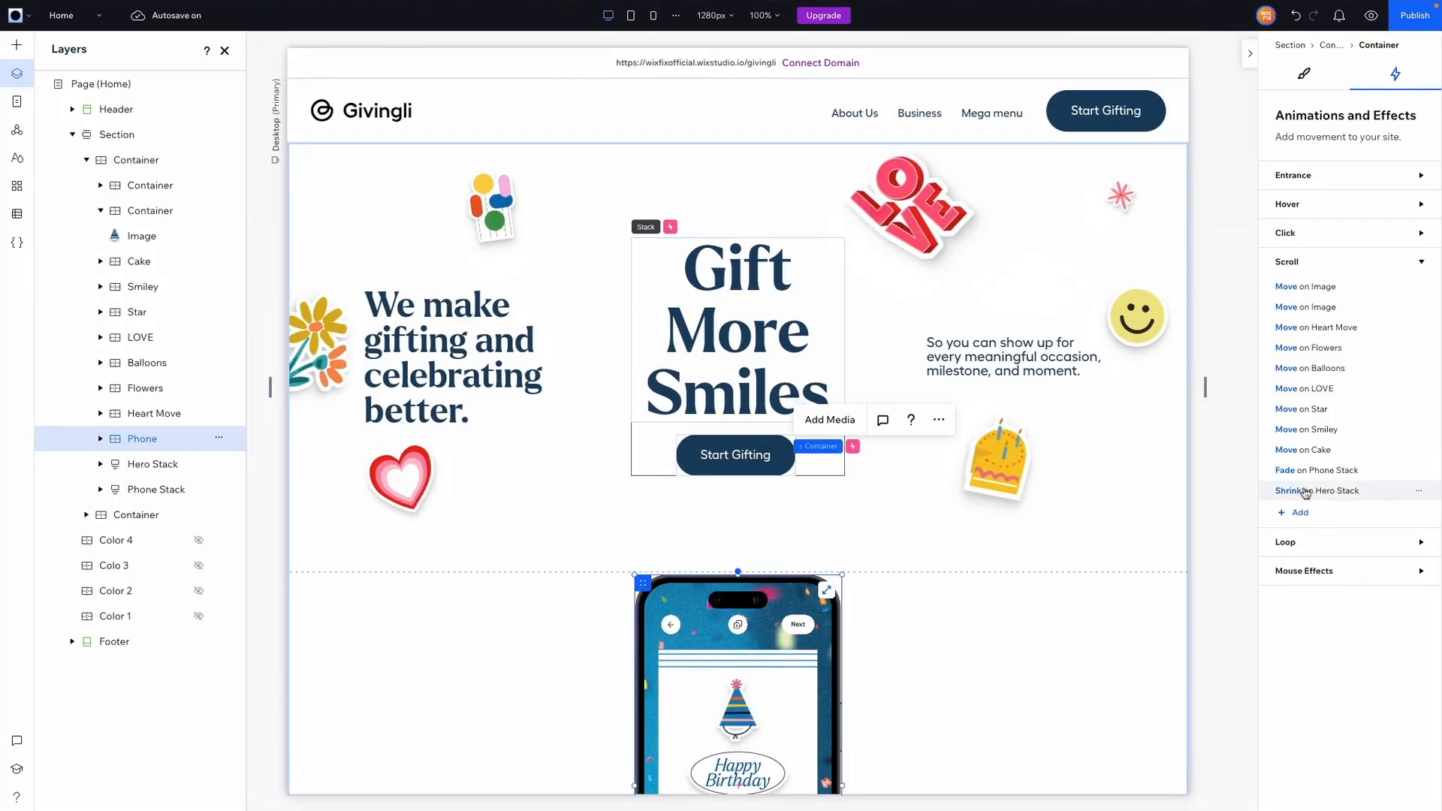
- Set the Hero Stack shrink's scale to 70%, preview it by scrolling the hero, and return to editing
{"action": "left_click", "coordinate": [1307, 491]}
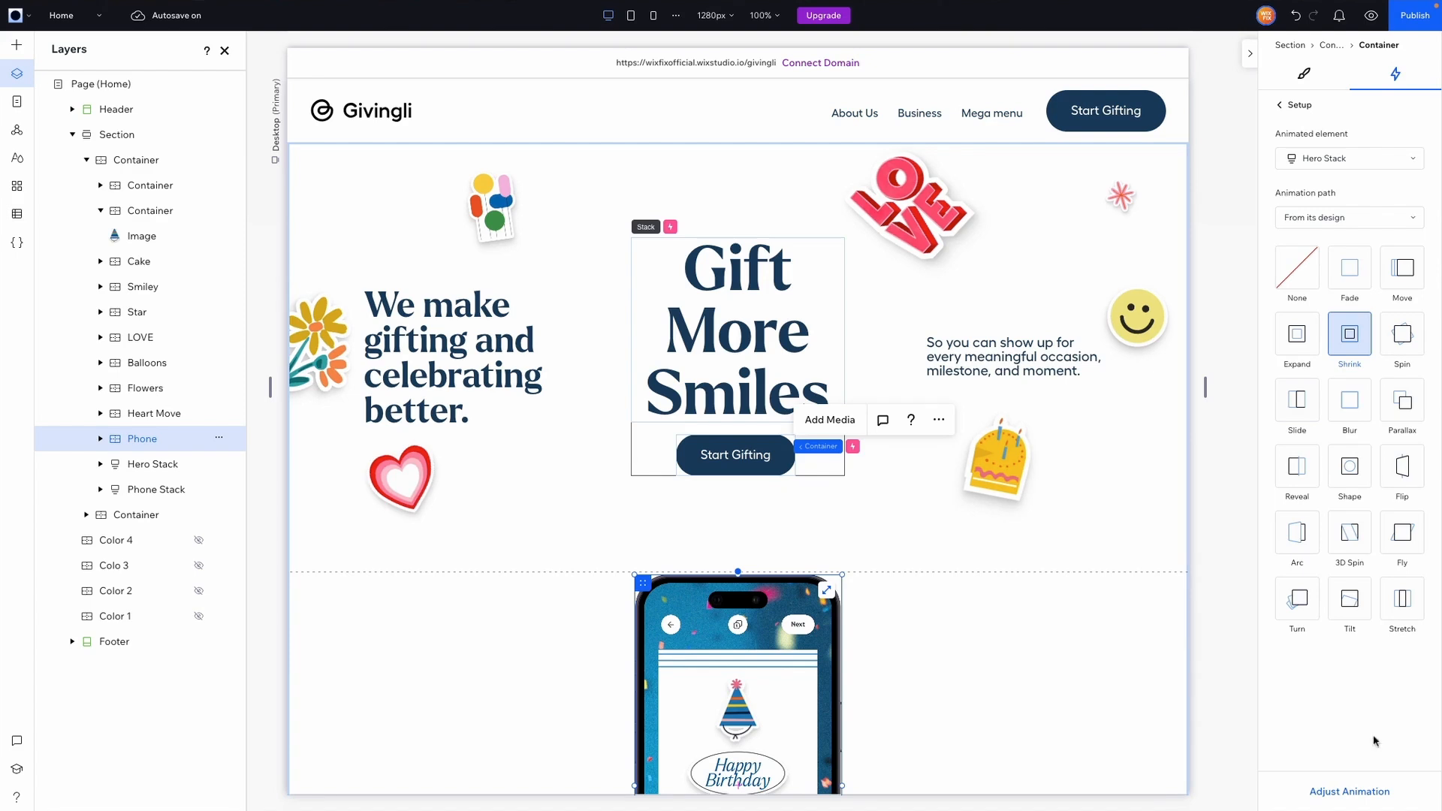
{"action": "left_click", "coordinate": [1337, 794]}
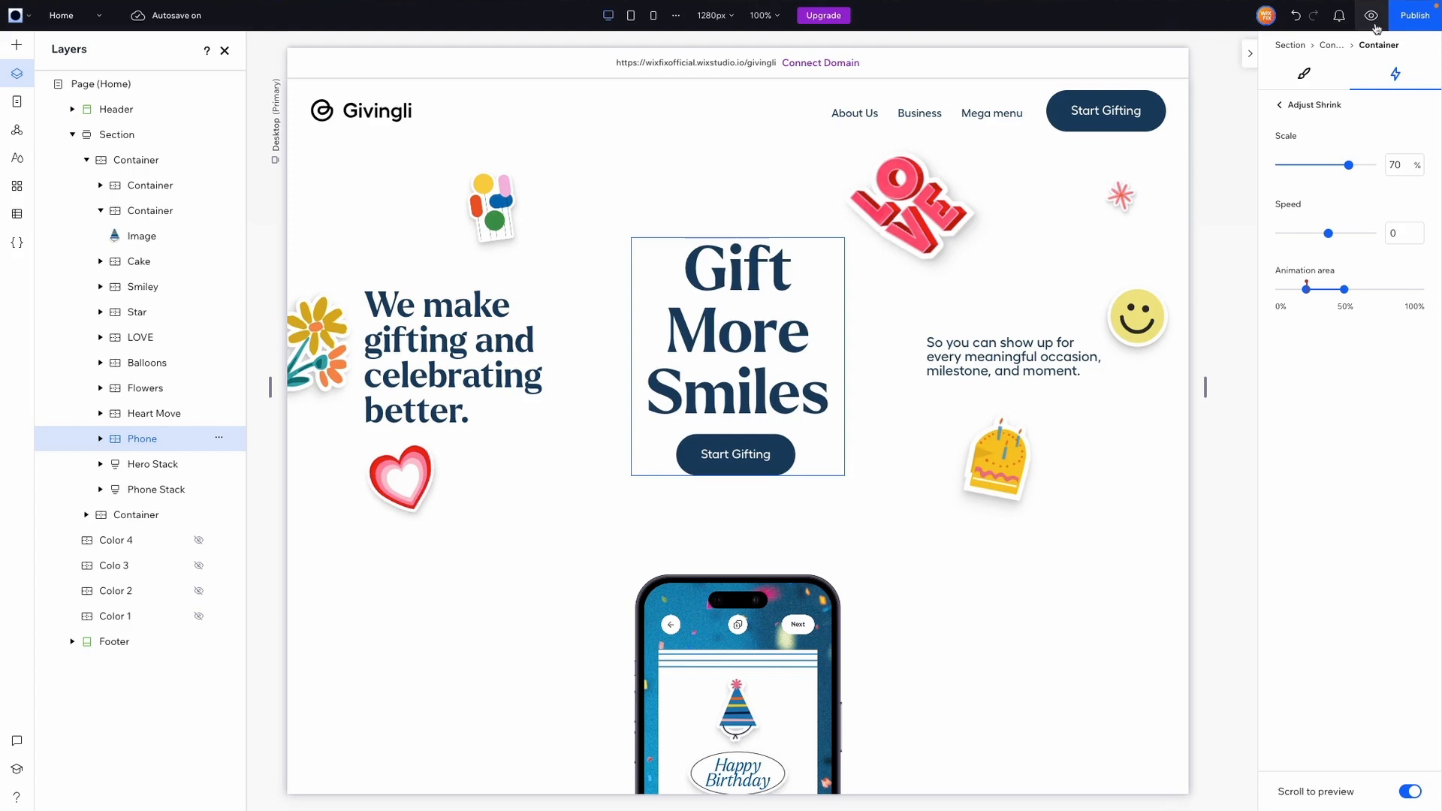
{"action": "scroll", "coordinate": [1052, 238], "scroll_direction": "down", "scroll_amount": 5}
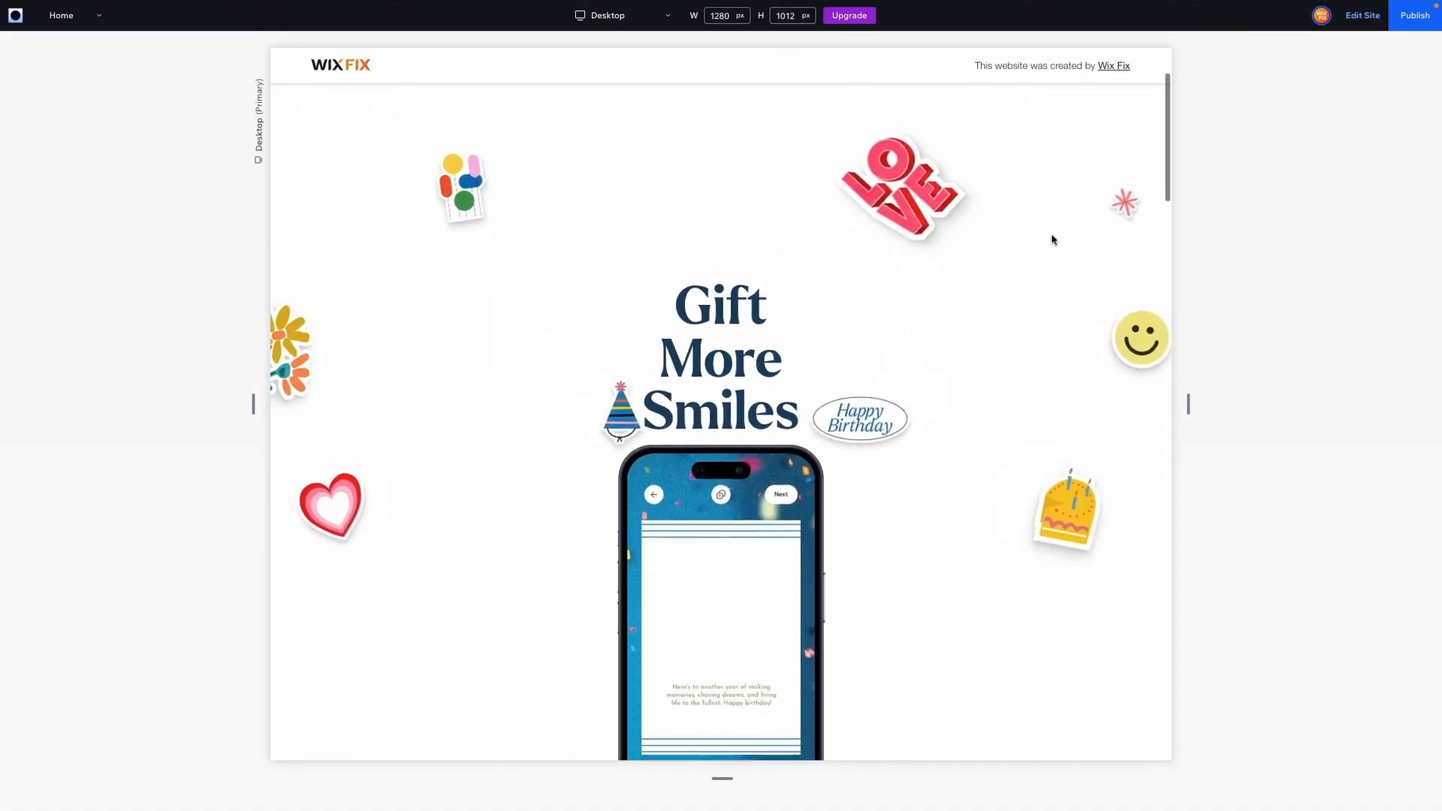
{"action": "scroll", "coordinate": [1051, 239], "scroll_direction": "up", "scroll_amount": 5}
{"action": "scroll", "coordinate": [1051, 239], "scroll_direction": "down", "scroll_amount": 2}
{"action": "scroll", "coordinate": [1052, 239], "scroll_direction": "up", "scroll_amount": 2}
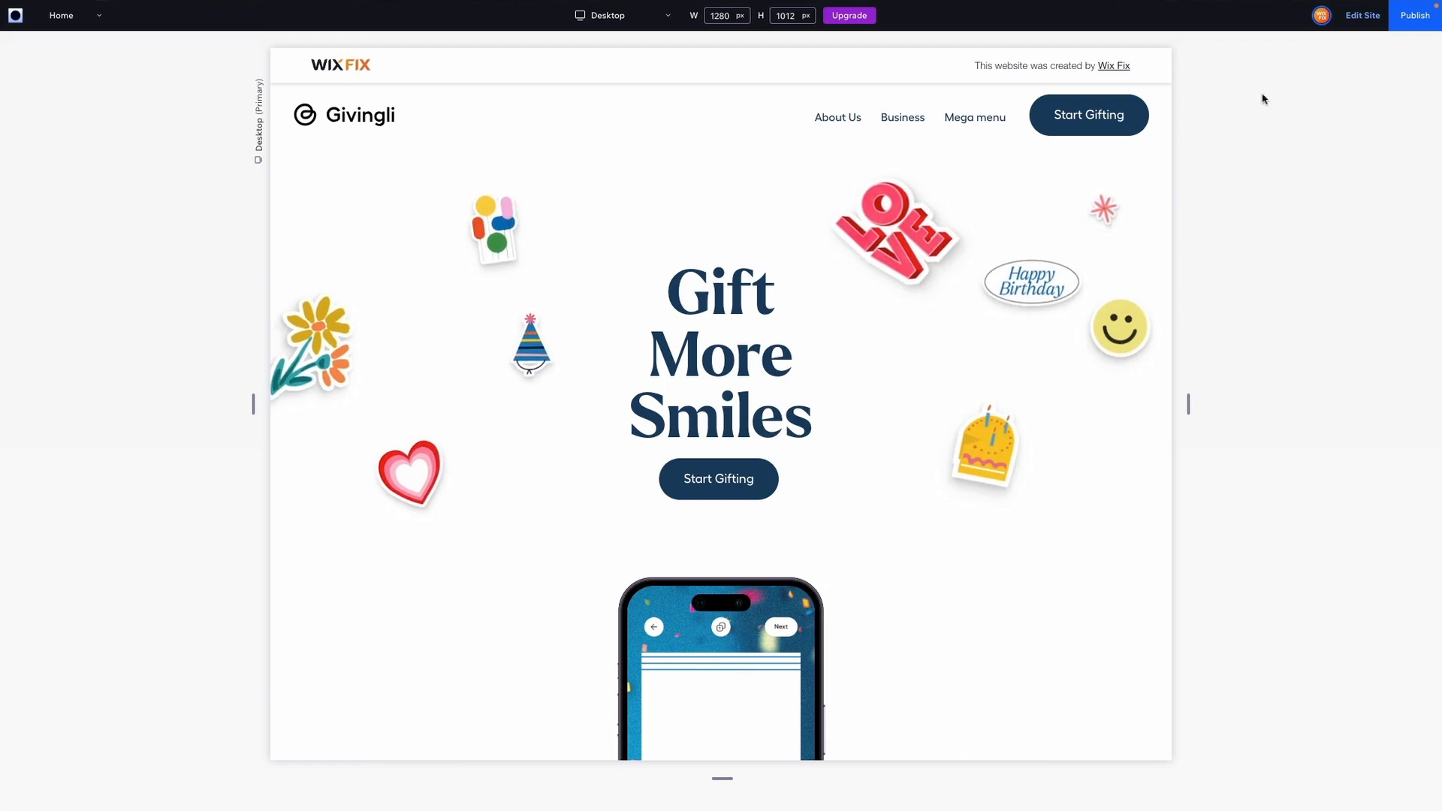
{"action": "left_click", "coordinate": [1362, 17]}
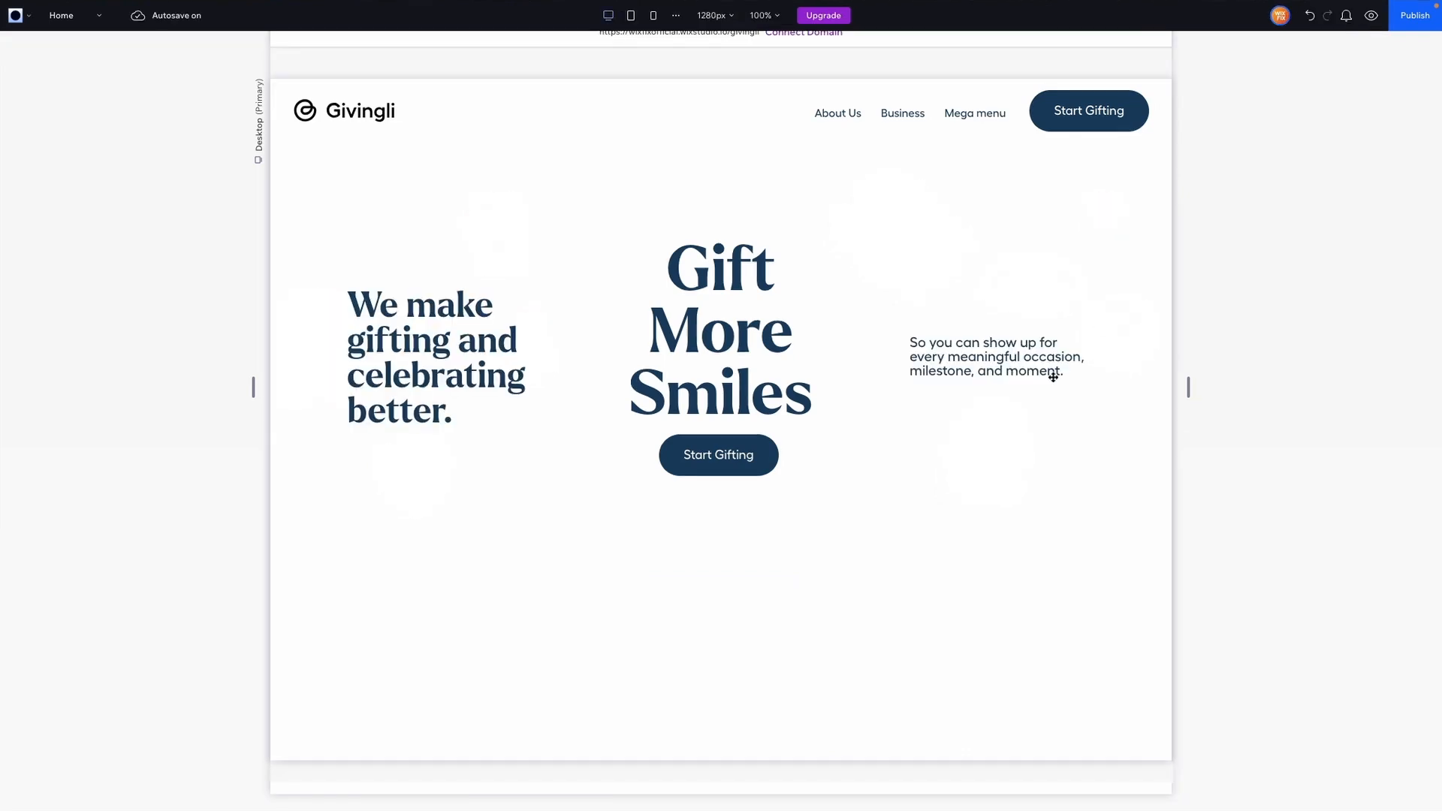
- Check the Hero Stack's sticky position settings and place the stack in a container
{"action": "left_click", "coordinate": [817, 470]}
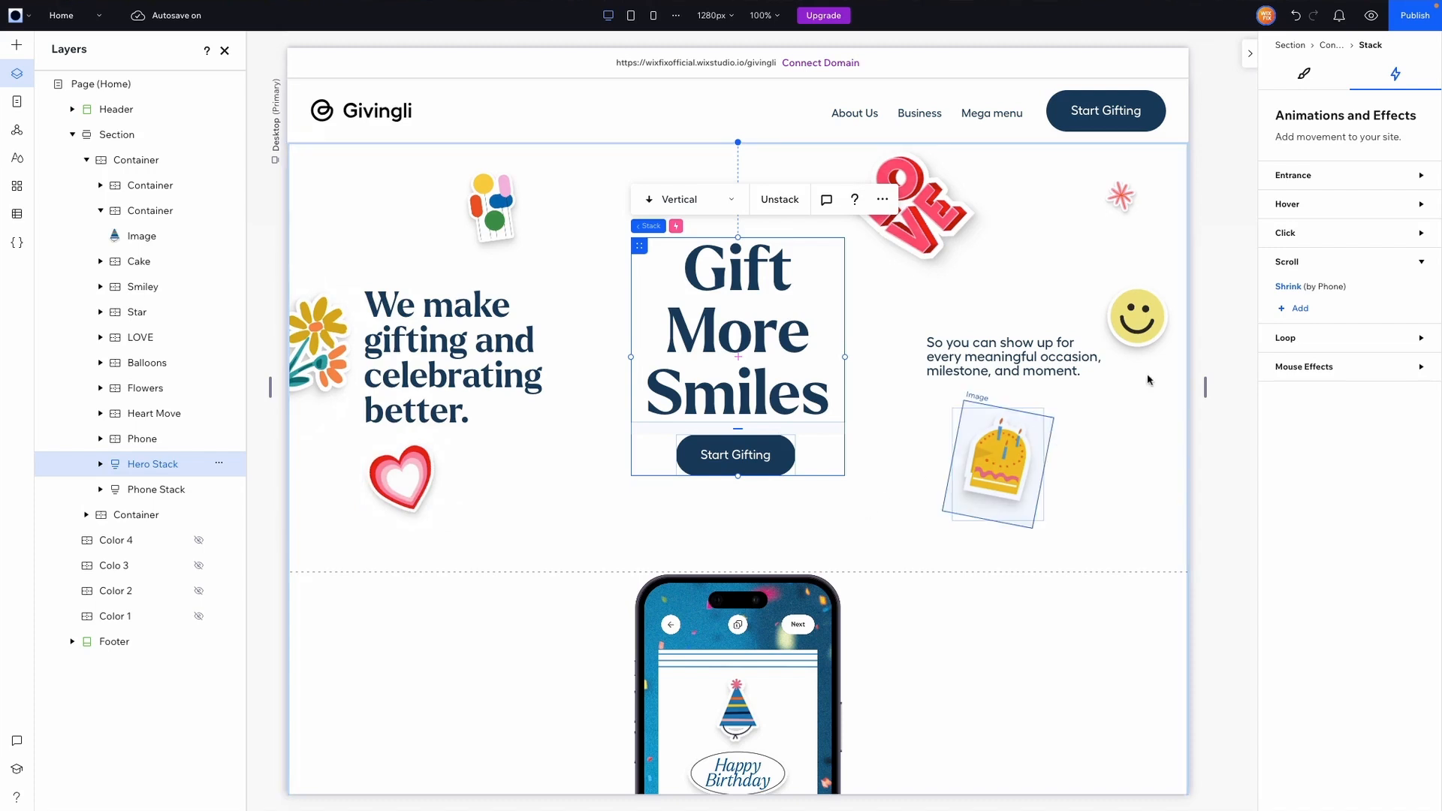
{"action": "left_click", "coordinate": [1305, 75]}
{"action": "scroll", "coordinate": [1320, 501], "scroll_direction": "down", "scroll_amount": 1}
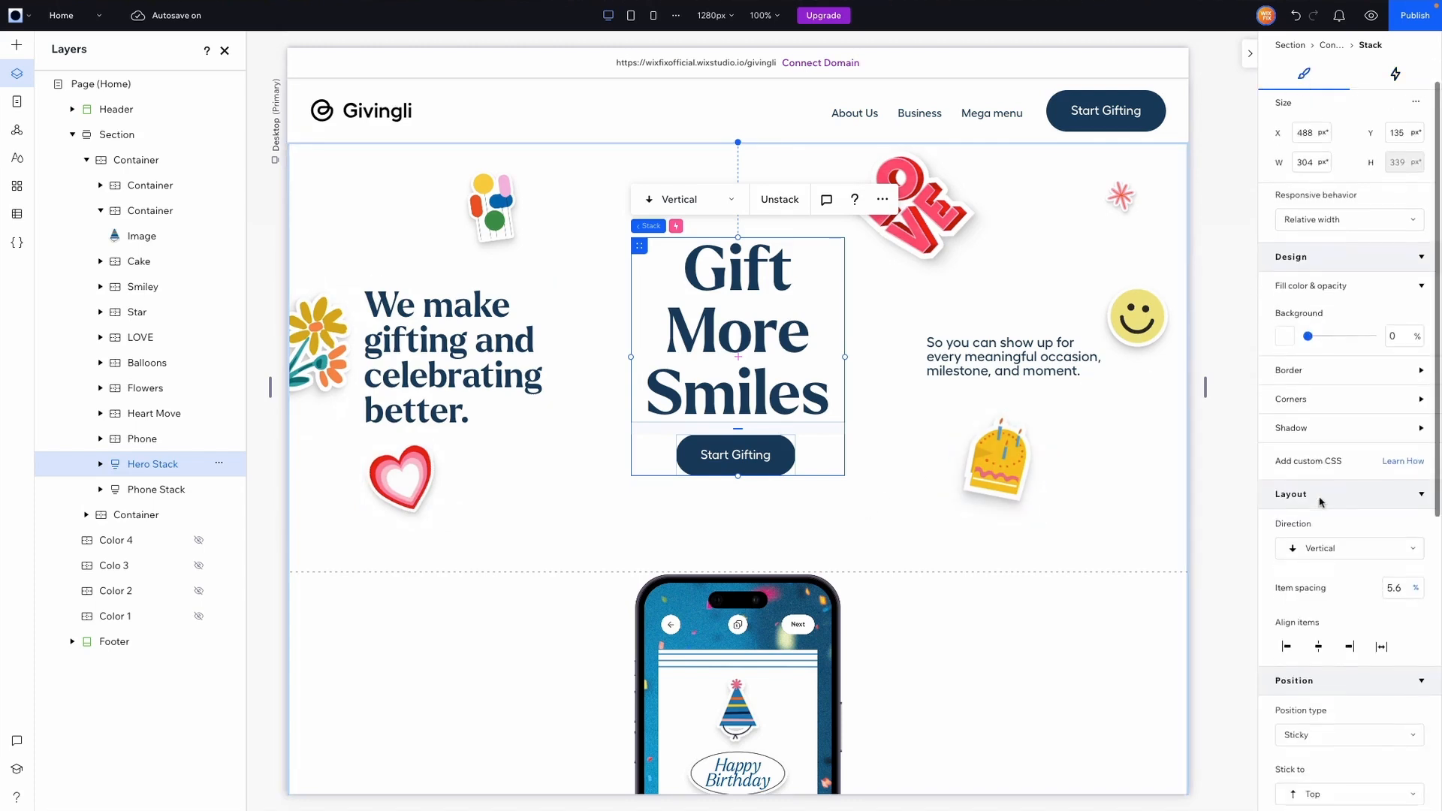
{"action": "scroll", "coordinate": [740, 574], "scroll_direction": "down", "scroll_amount": 2}
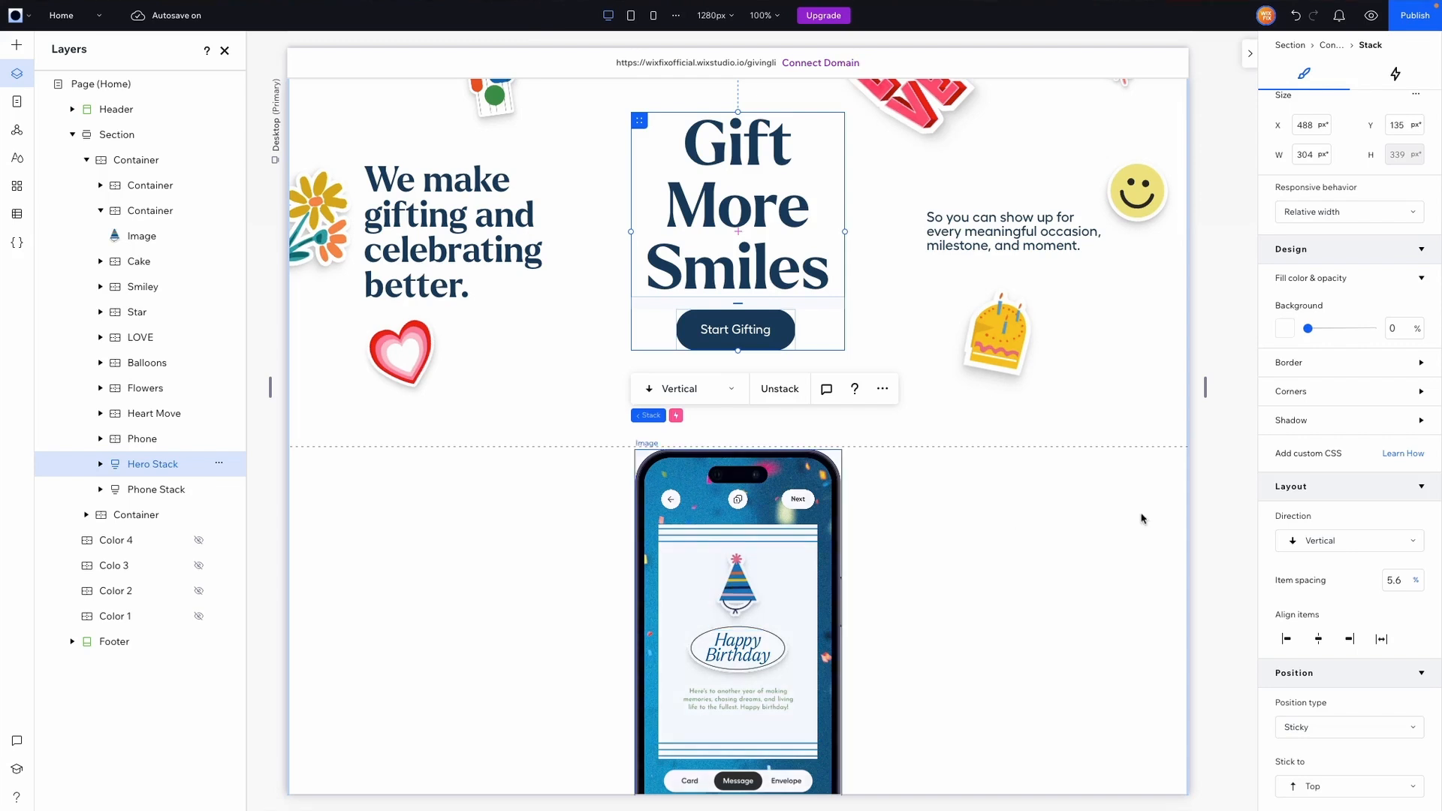
{"action": "scroll", "coordinate": [1311, 451], "scroll_direction": "down", "scroll_amount": 3}
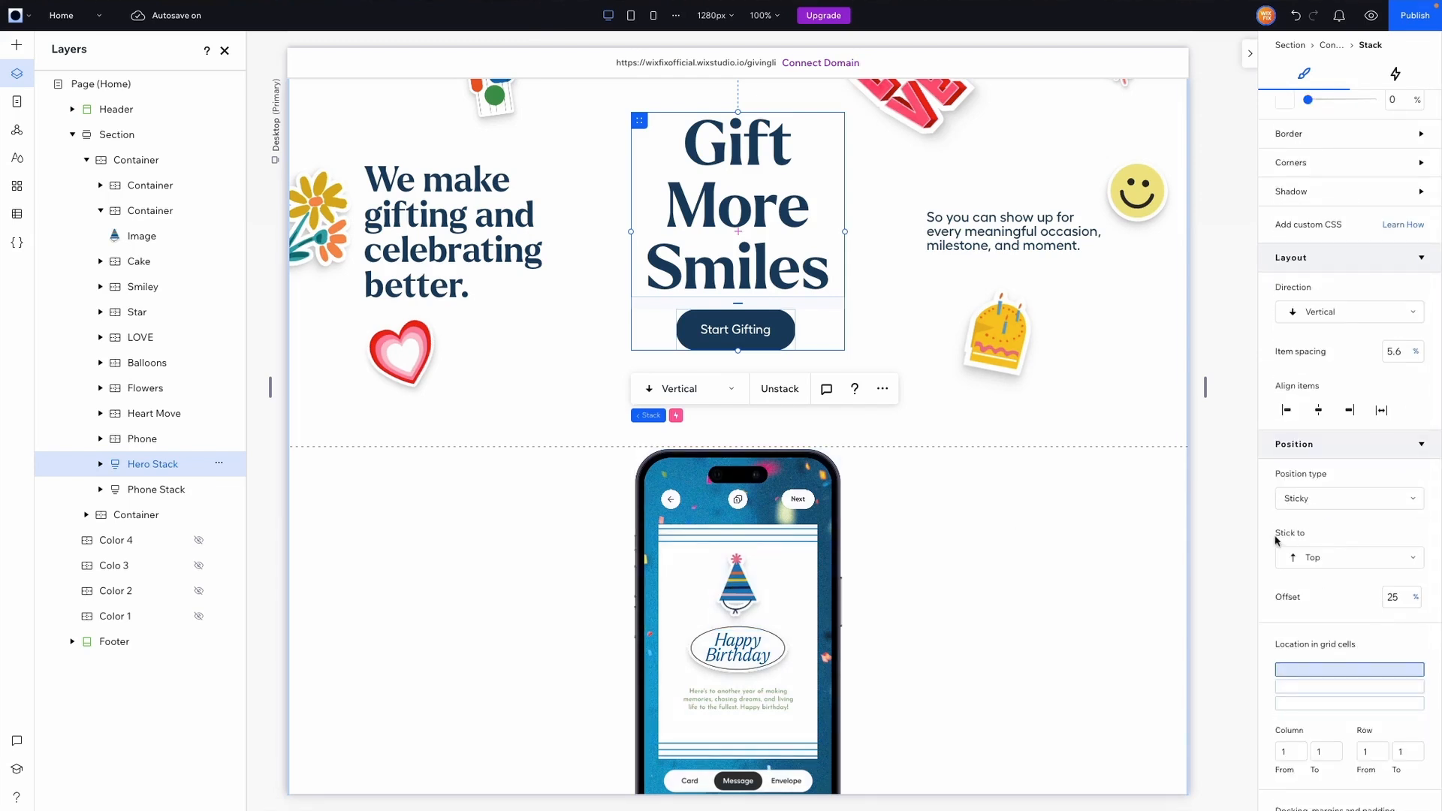
{"action": "scroll", "coordinate": [1362, 562], "scroll_direction": "down", "scroll_amount": 1}
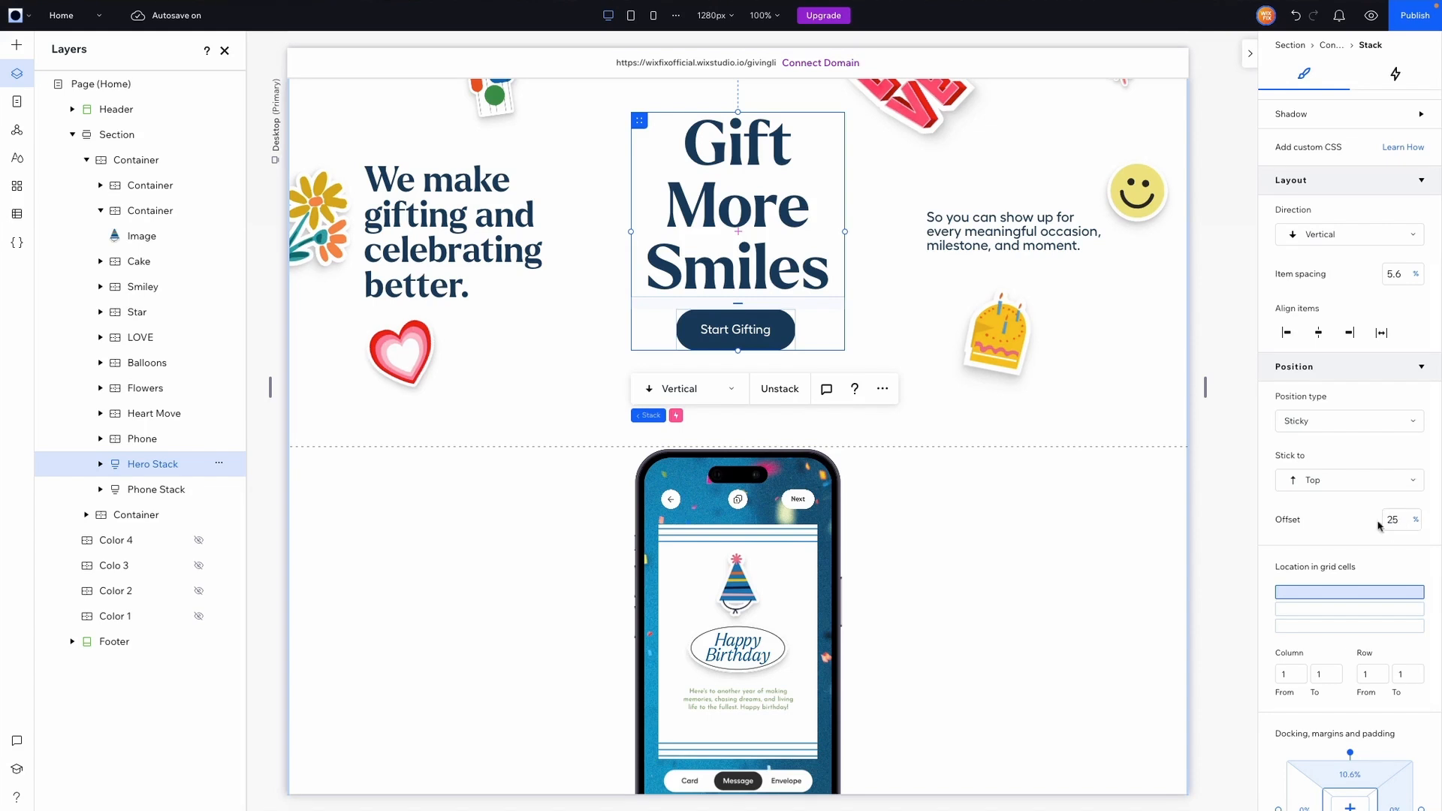
{"action": "right_click", "coordinate": [822, 310]}
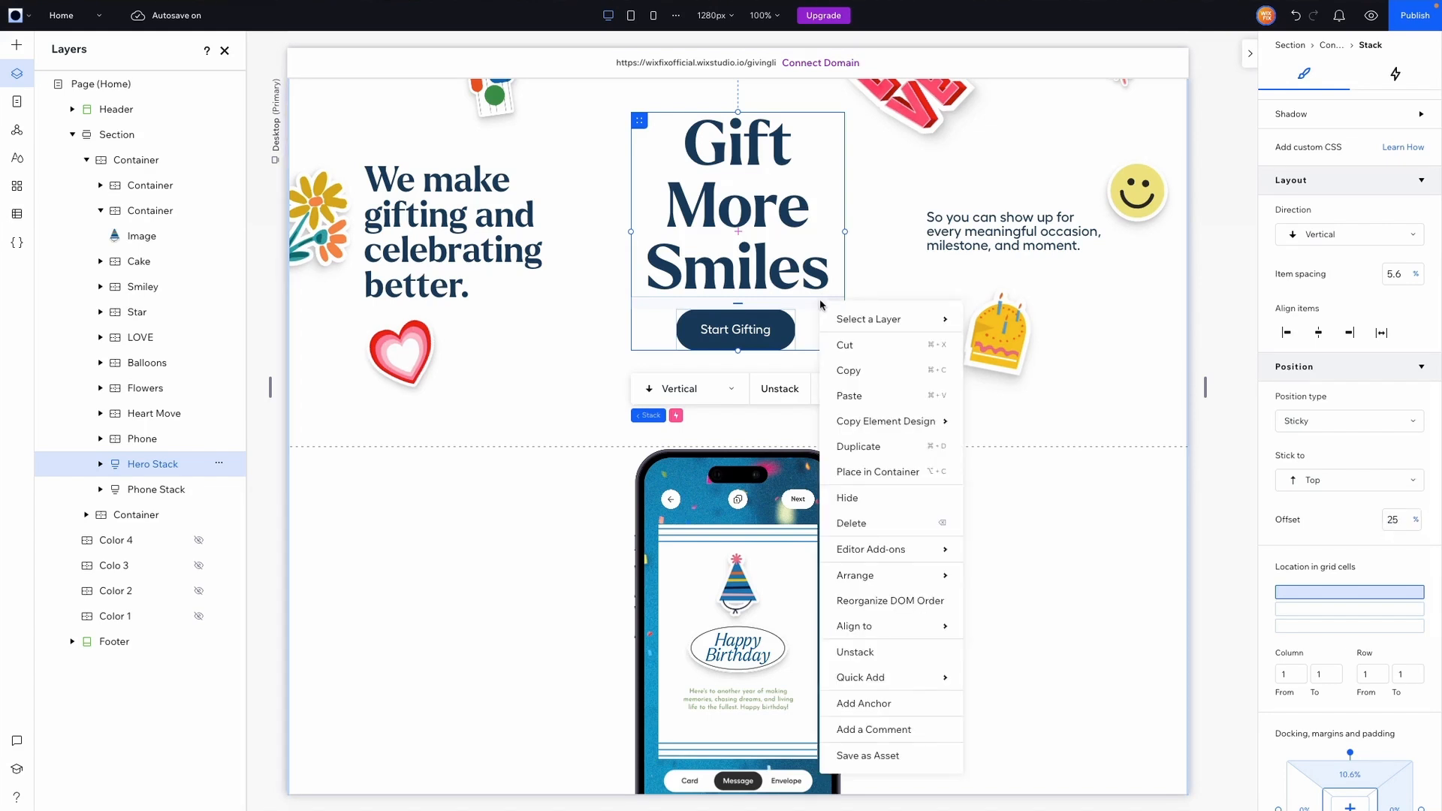
{"action": "left_click", "coordinate": [863, 475]}
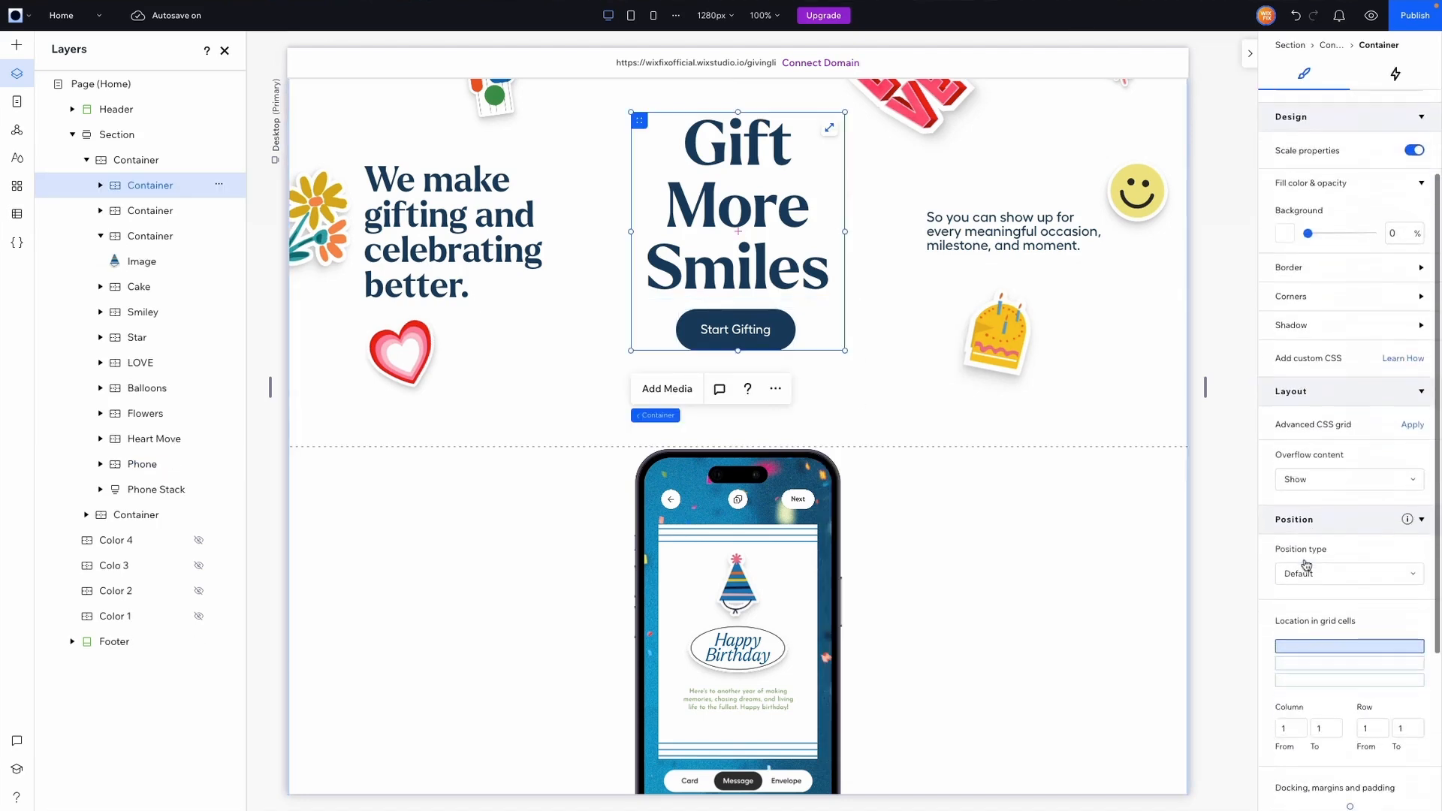
- Make the new container around the Hero Stack sticky to the top with a 25% offset
{"action": "left_click", "coordinate": [1322, 573]}
{"action": "left_click", "coordinate": [1320, 601]}
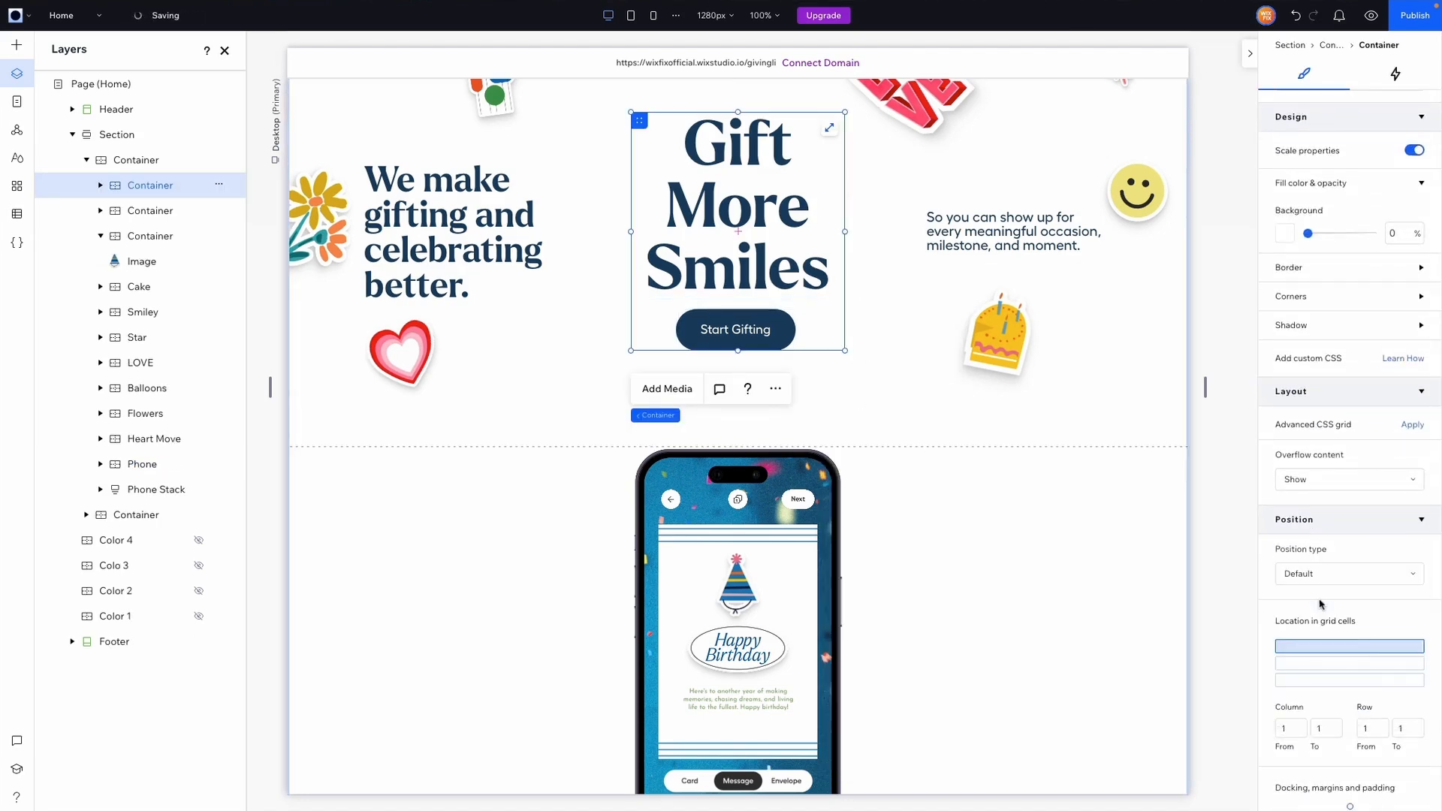
{"action": "left_click", "coordinate": [1400, 680]}
{"action": "type", "text": "25"}
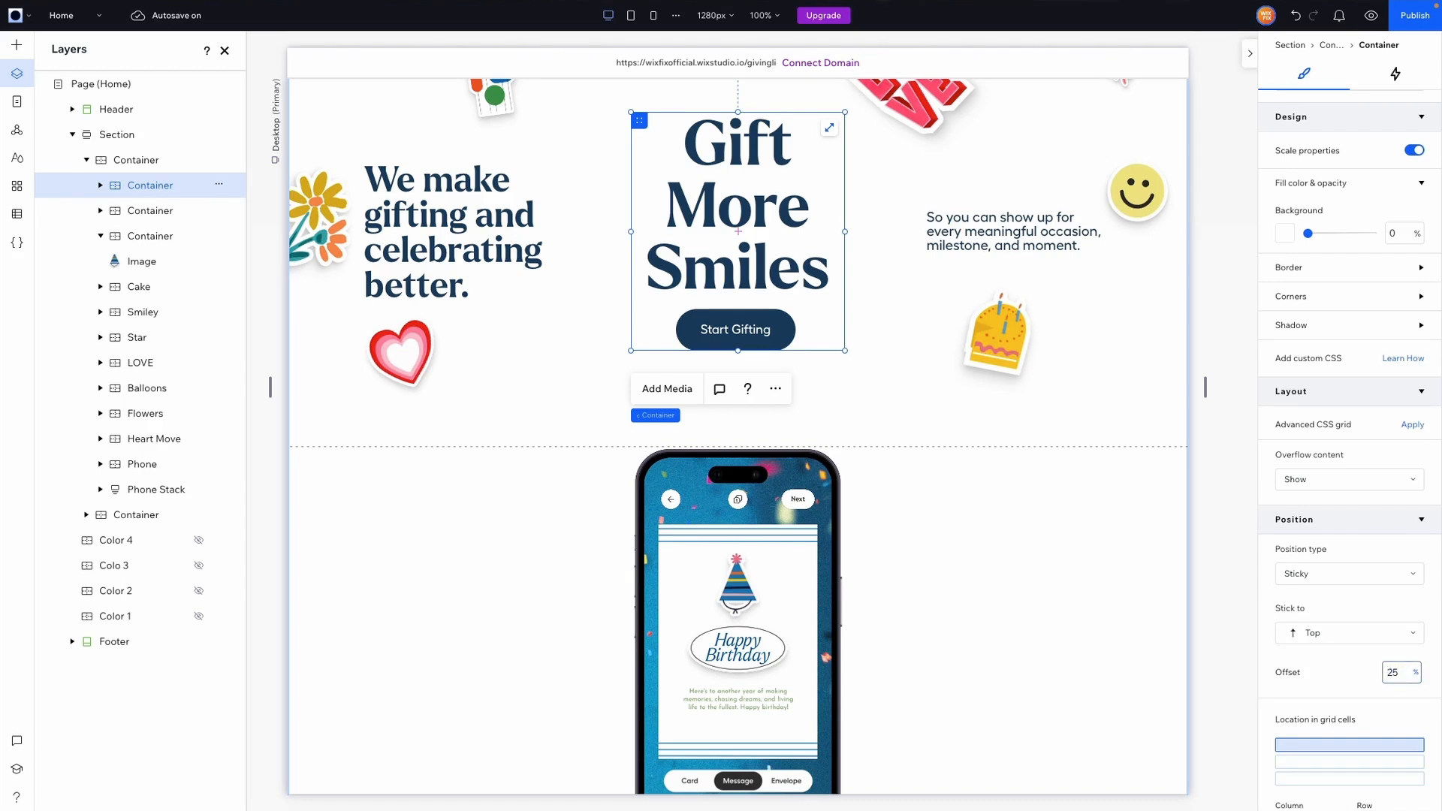
- Rename the Hero Stack's new container layer as Hero Stack Fade
{"action": "double_click", "coordinate": [150, 185]}
{"action": "type", "text": "Hero Stack"}
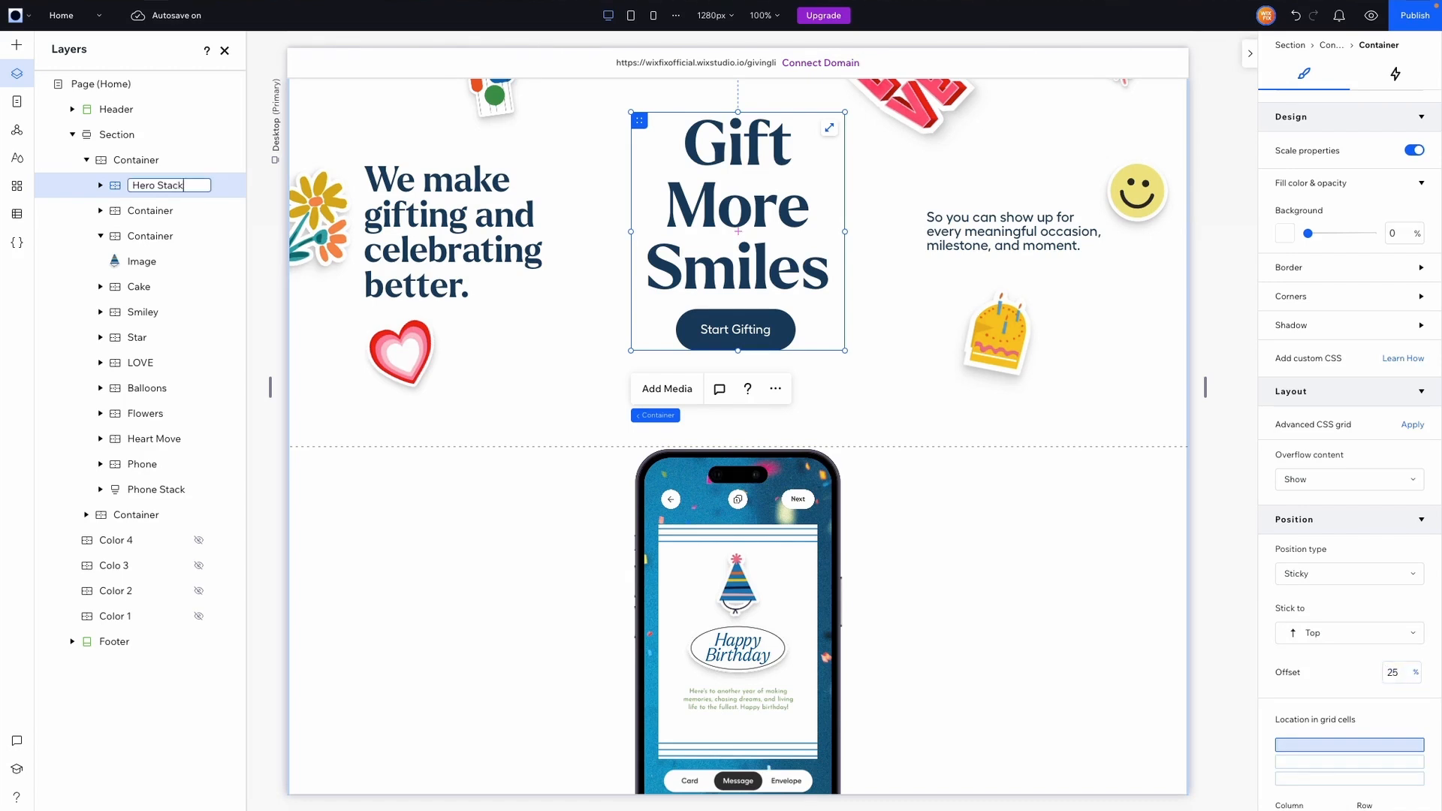
{"action": "key", "text": "Return"}
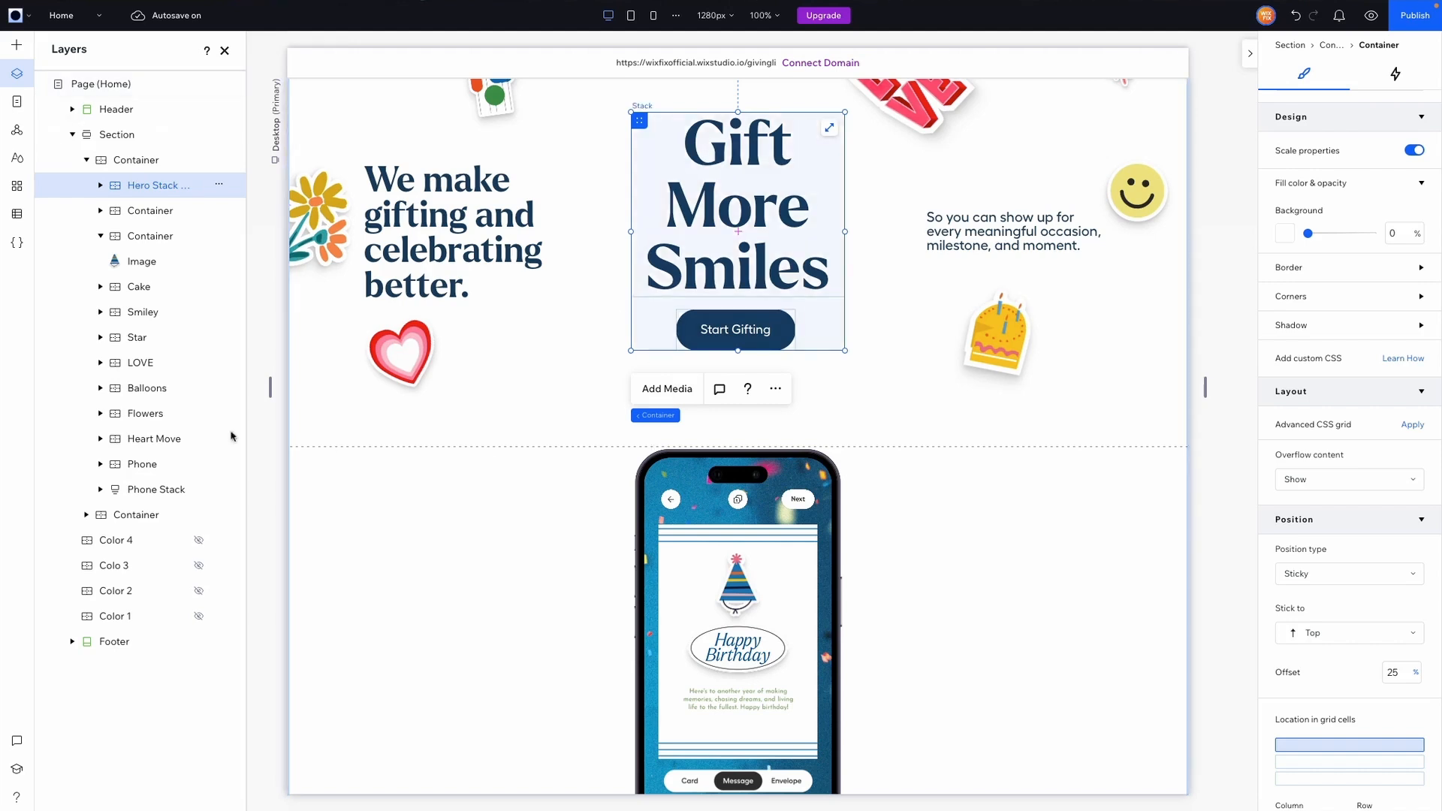
- Add a scroll animation to the Phone that fades the Hero Stack Fade container, with the animation path From its design
{"action": "left_click", "coordinate": [740, 458]}
{"action": "scroll", "coordinate": [966, 421], "scroll_direction": "down", "scroll_amount": 3}
{"action": "left_click", "coordinate": [1396, 80]}
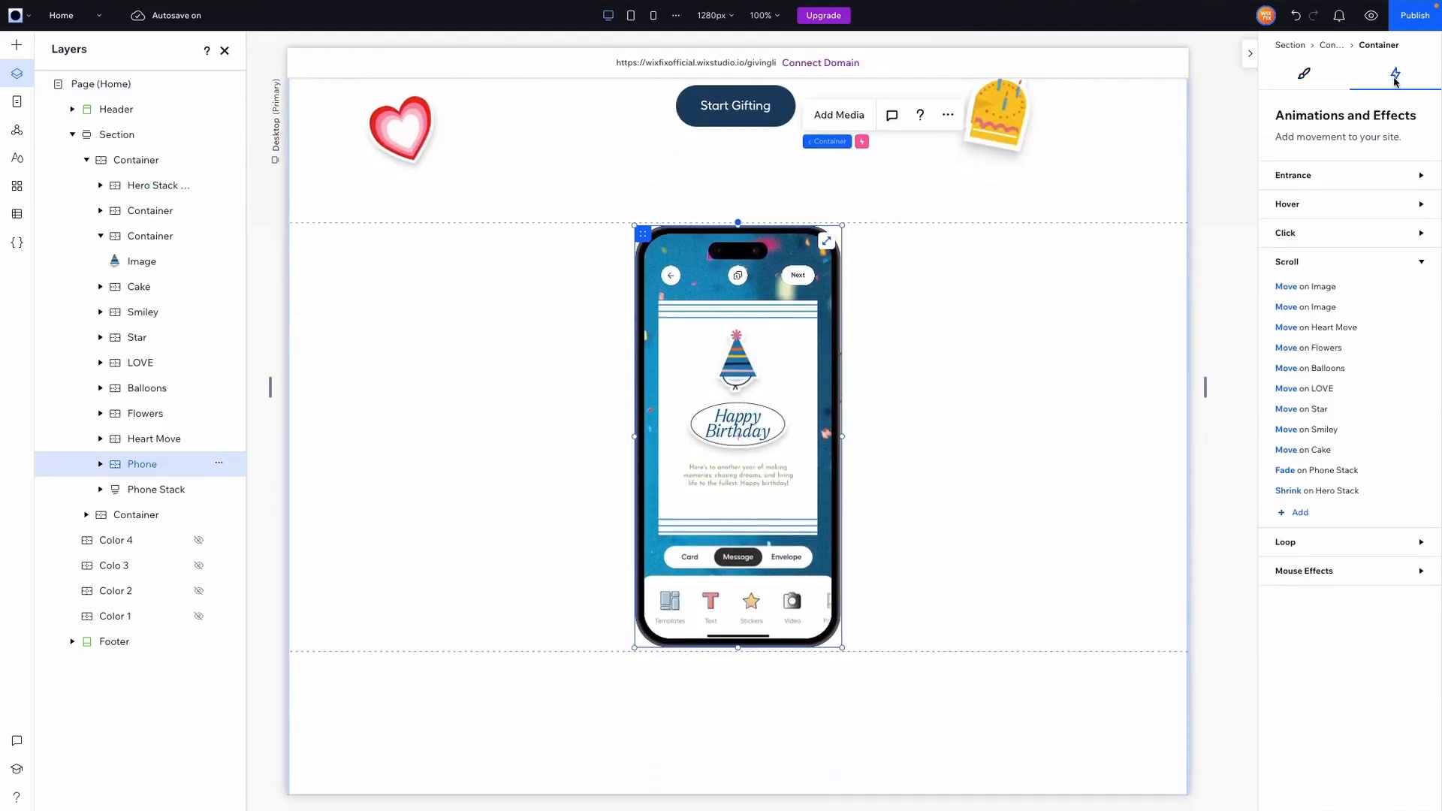
{"action": "left_click", "coordinate": [1299, 516]}
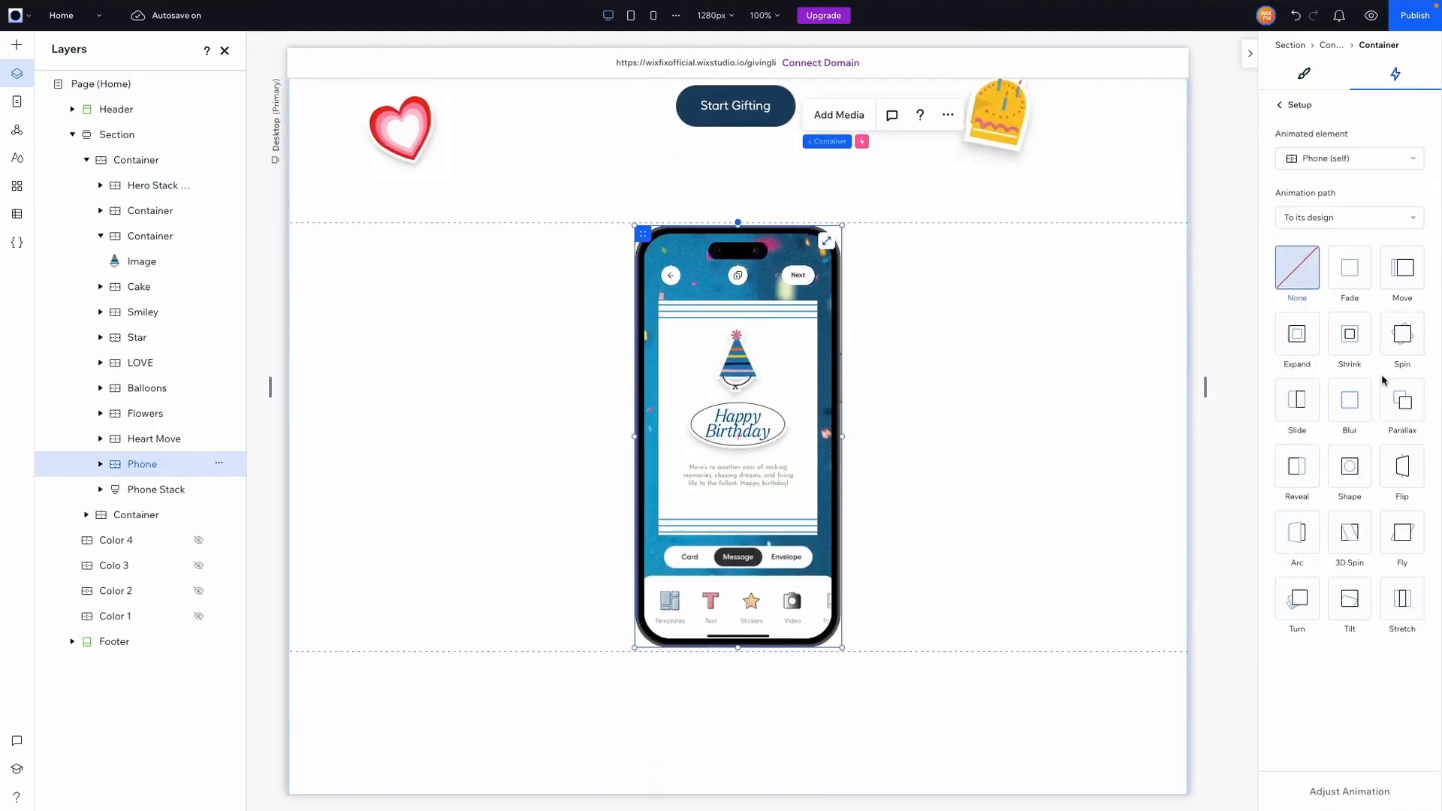
{"action": "left_click", "coordinate": [1341, 158]}
{"action": "scroll", "coordinate": [1343, 233], "scroll_direction": "down", "scroll_amount": 2}
{"action": "scroll", "coordinate": [1343, 234], "scroll_direction": "down", "scroll_amount": 2}
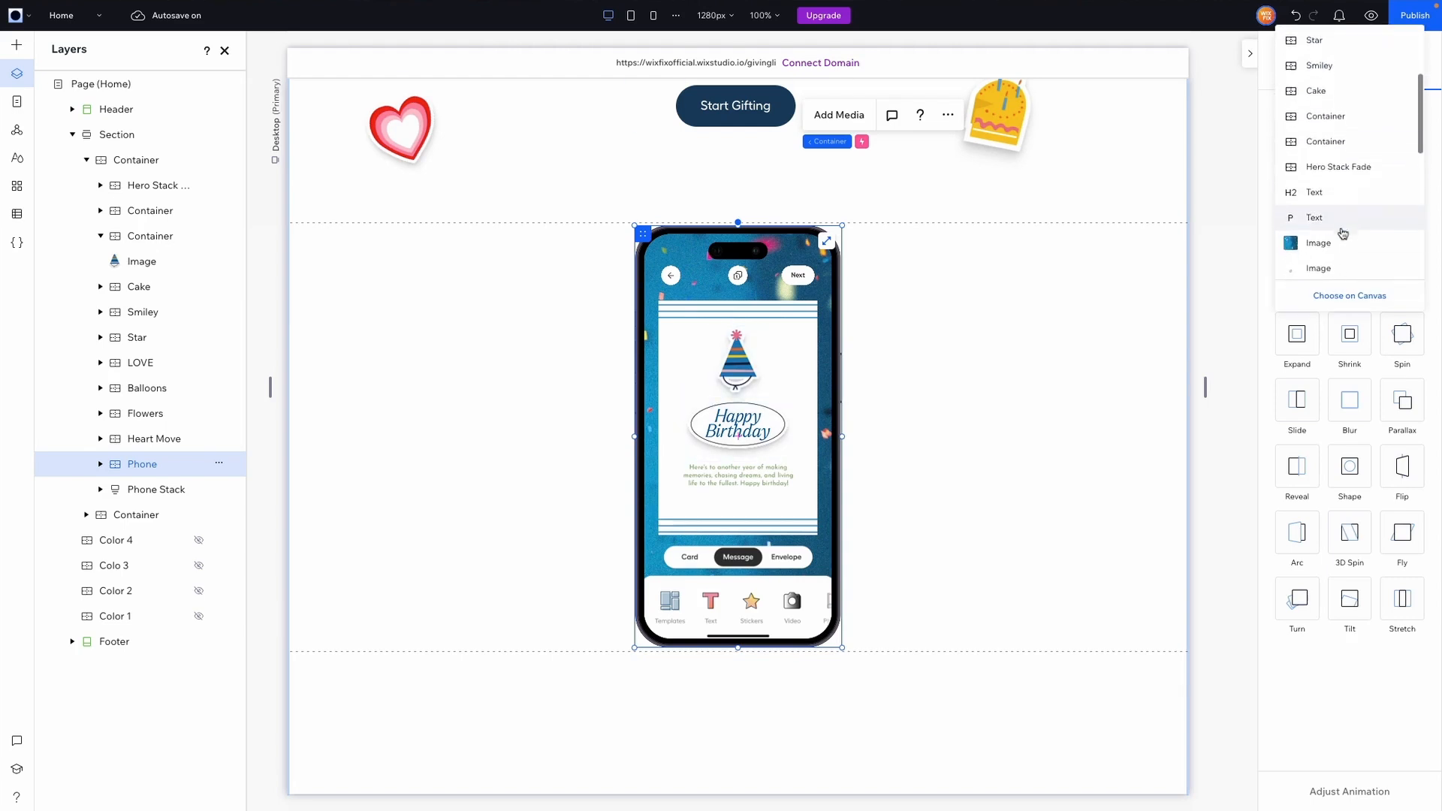
{"action": "left_click", "coordinate": [1334, 161]}
{"action": "left_click", "coordinate": [1348, 217]}
{"action": "left_click", "coordinate": [1329, 270]}
{"action": "left_click", "coordinate": [1356, 278]}
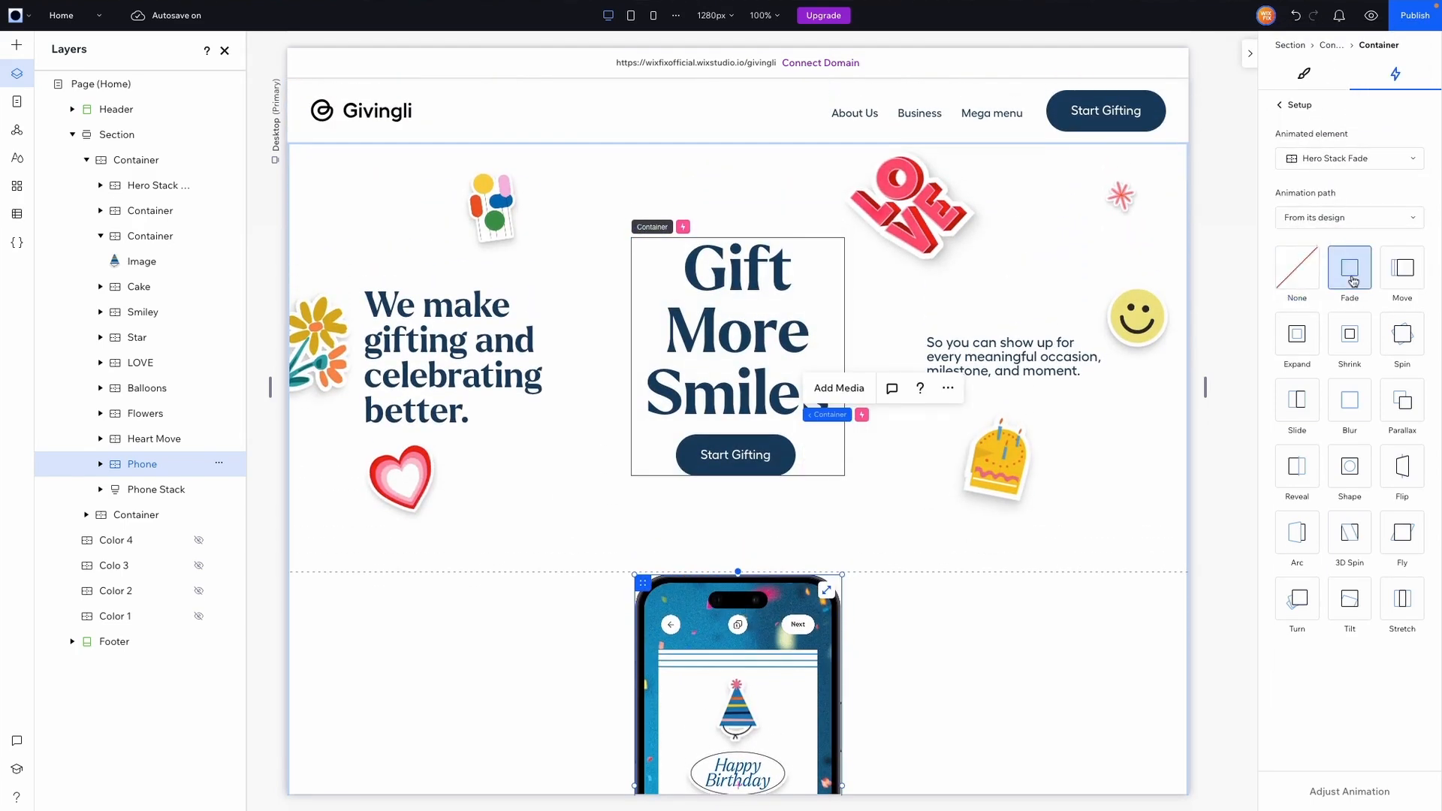
- Set the Hero Stack Fade animation area to run from about 20% to about 38%, and preview the scroll
{"action": "left_click", "coordinate": [1341, 791]}
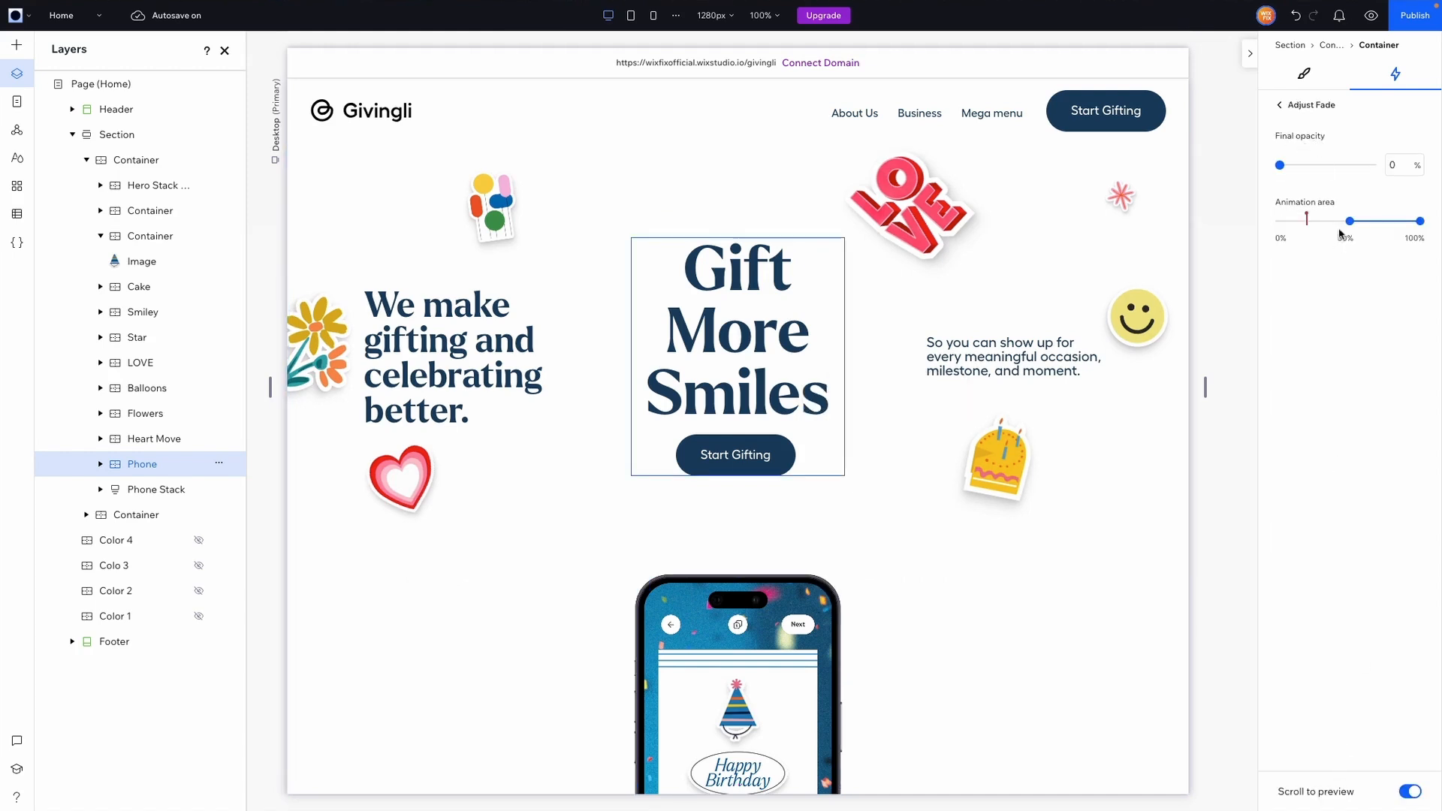
{"action": "left_click_drag", "start_coordinate": [1350, 221], "coordinate": [1307, 221]}
{"action": "left_click_drag", "start_coordinate": [1422, 223], "coordinate": [1335, 224]}
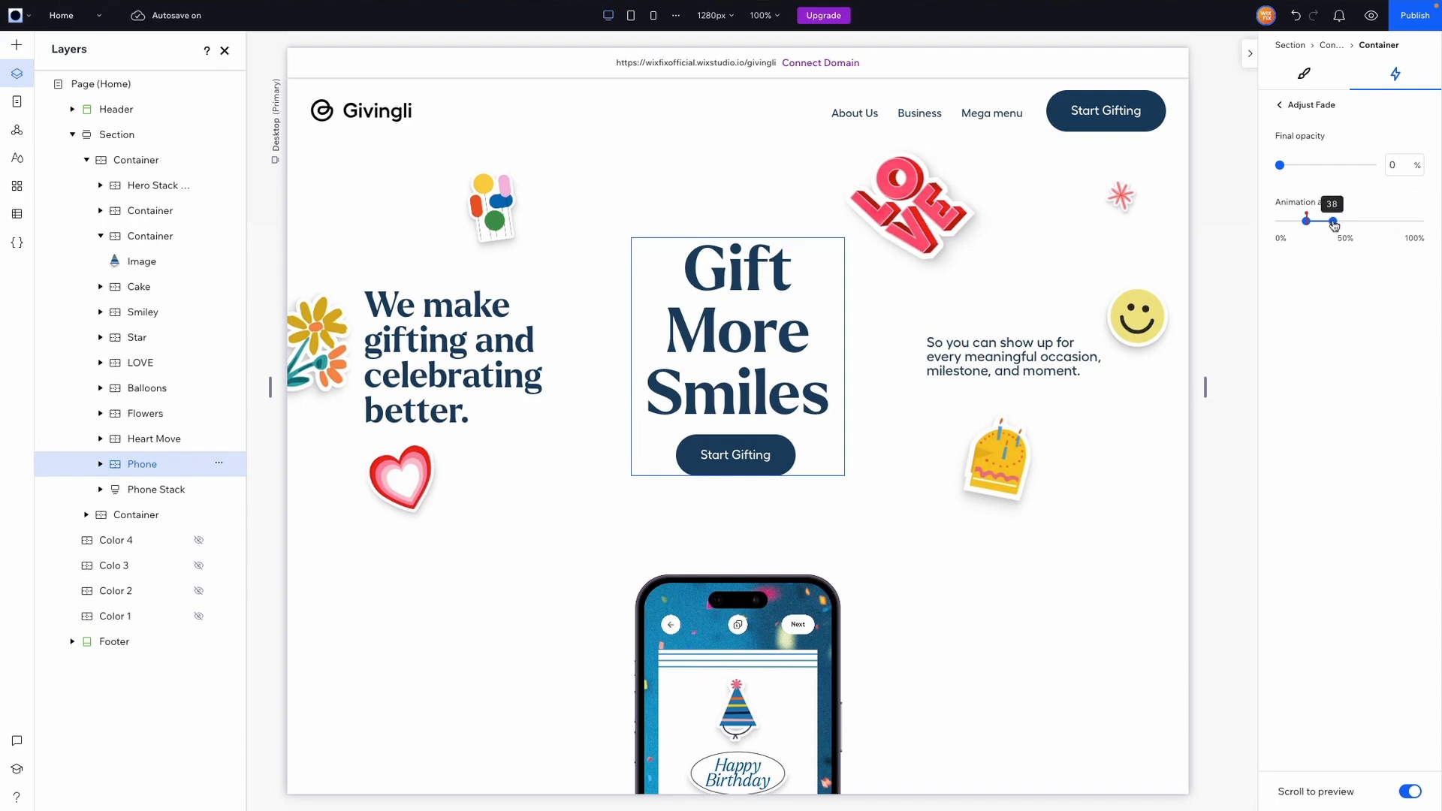
{"action": "left_click", "coordinate": [1371, 15]}
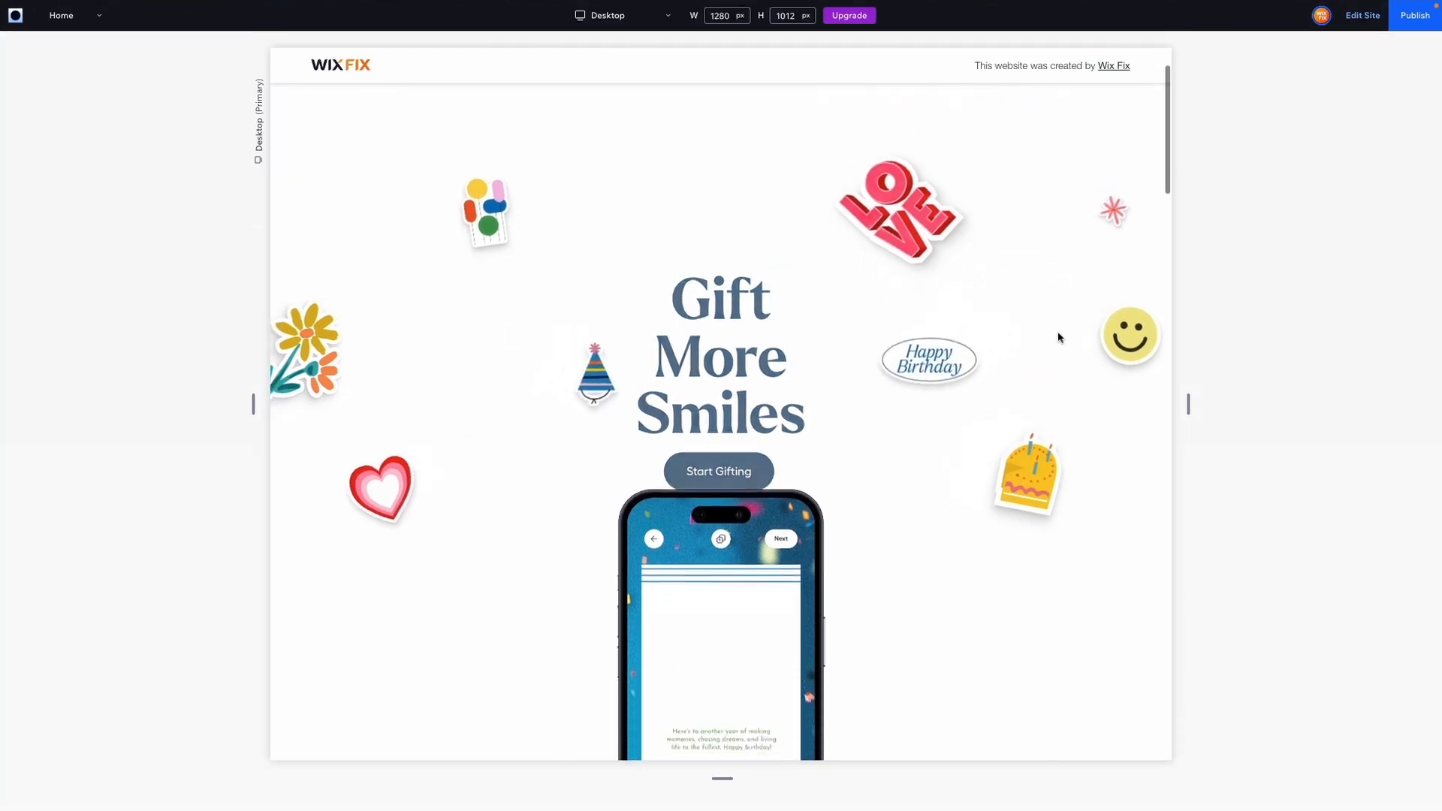
- Scroll through the preview to check how the hero text, phone and stickers behave as the phone comes in
{"action": "scroll", "coordinate": [1060, 337], "scroll_direction": "down", "scroll_amount": 3}
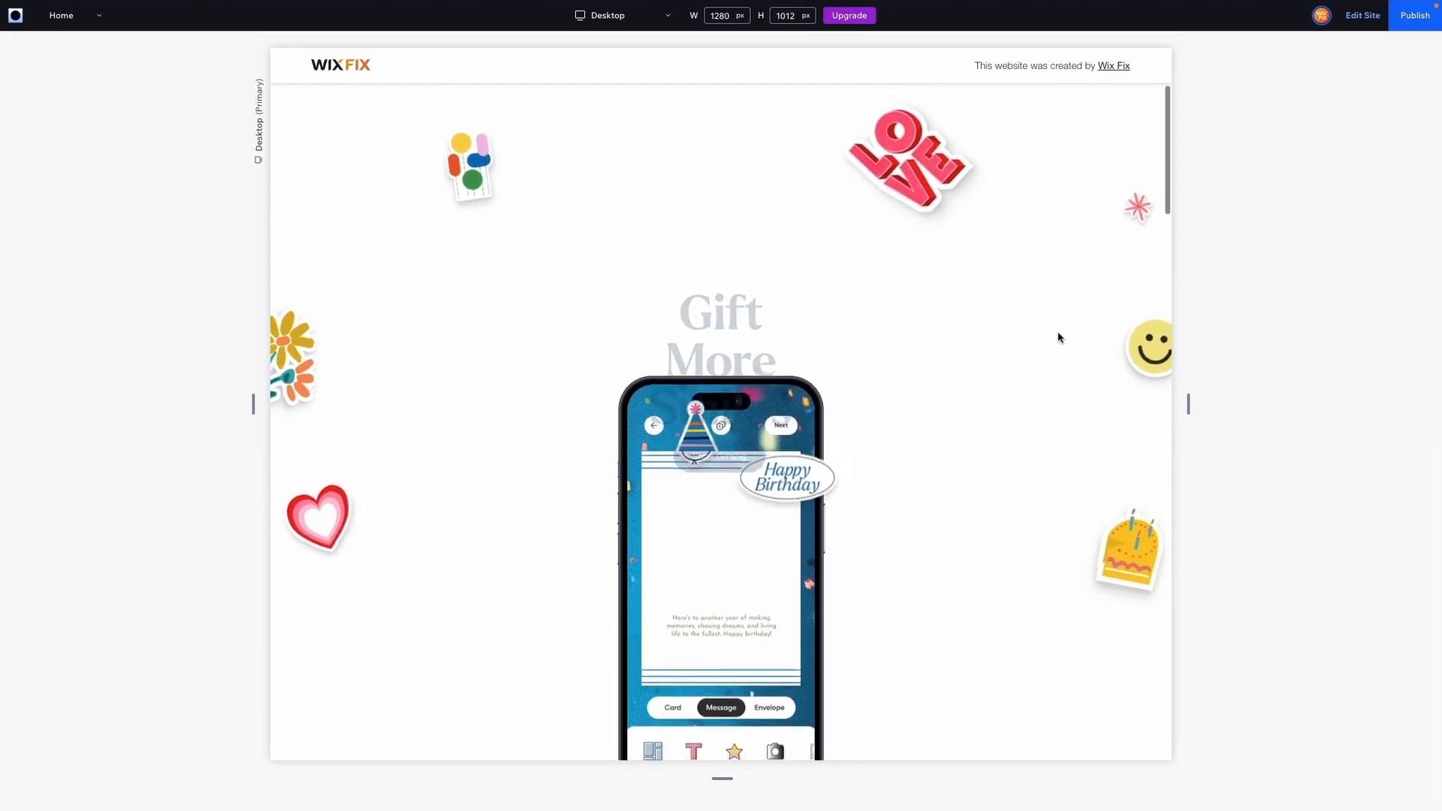
{"action": "scroll", "coordinate": [1059, 337], "scroll_direction": "down", "scroll_amount": 3}
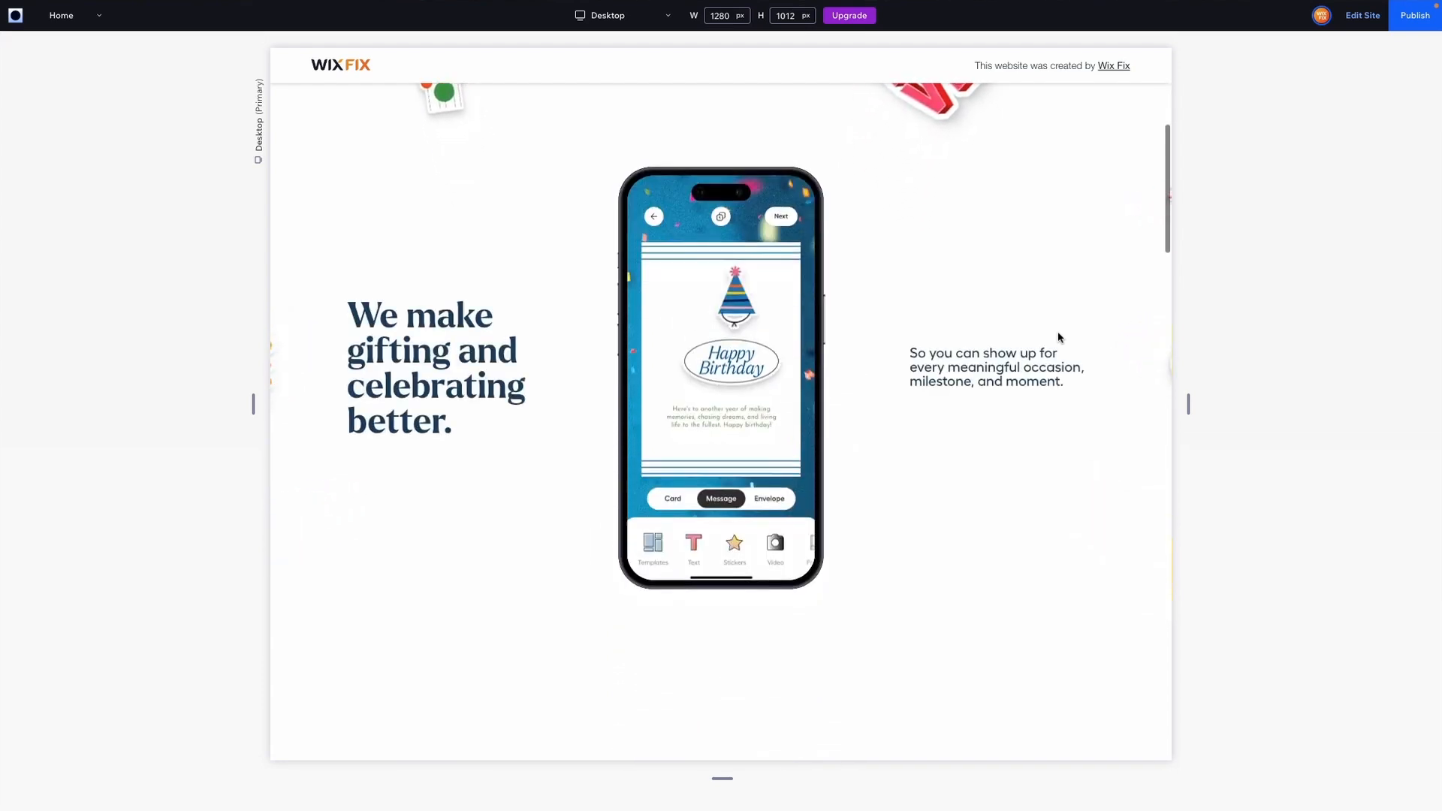
{"action": "scroll", "coordinate": [1059, 337], "scroll_direction": "down", "scroll_amount": 3}
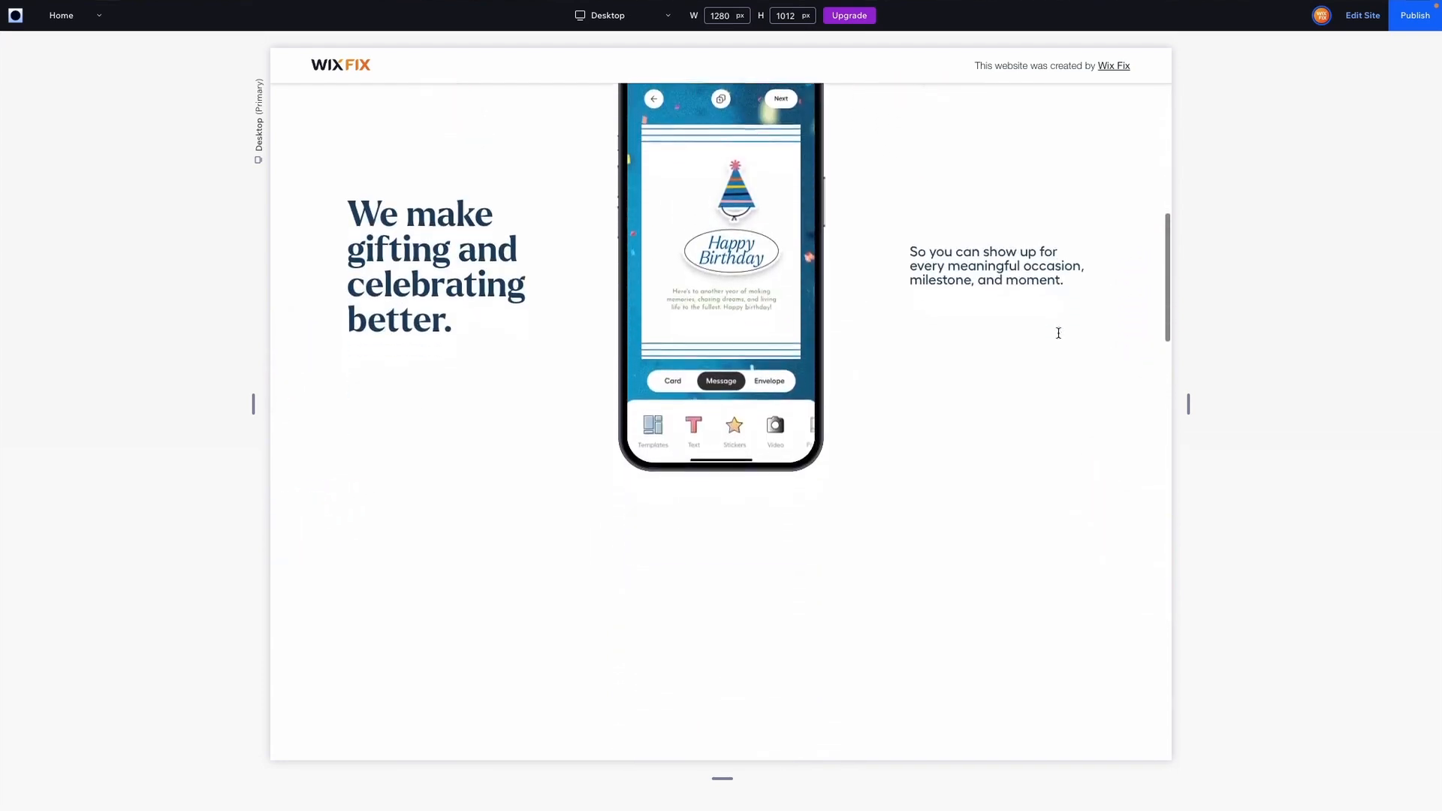
{"action": "scroll", "coordinate": [1059, 333], "scroll_direction": "down", "scroll_amount": 5}
{"action": "scroll", "coordinate": [1058, 333], "scroll_direction": "up", "scroll_amount": 6}
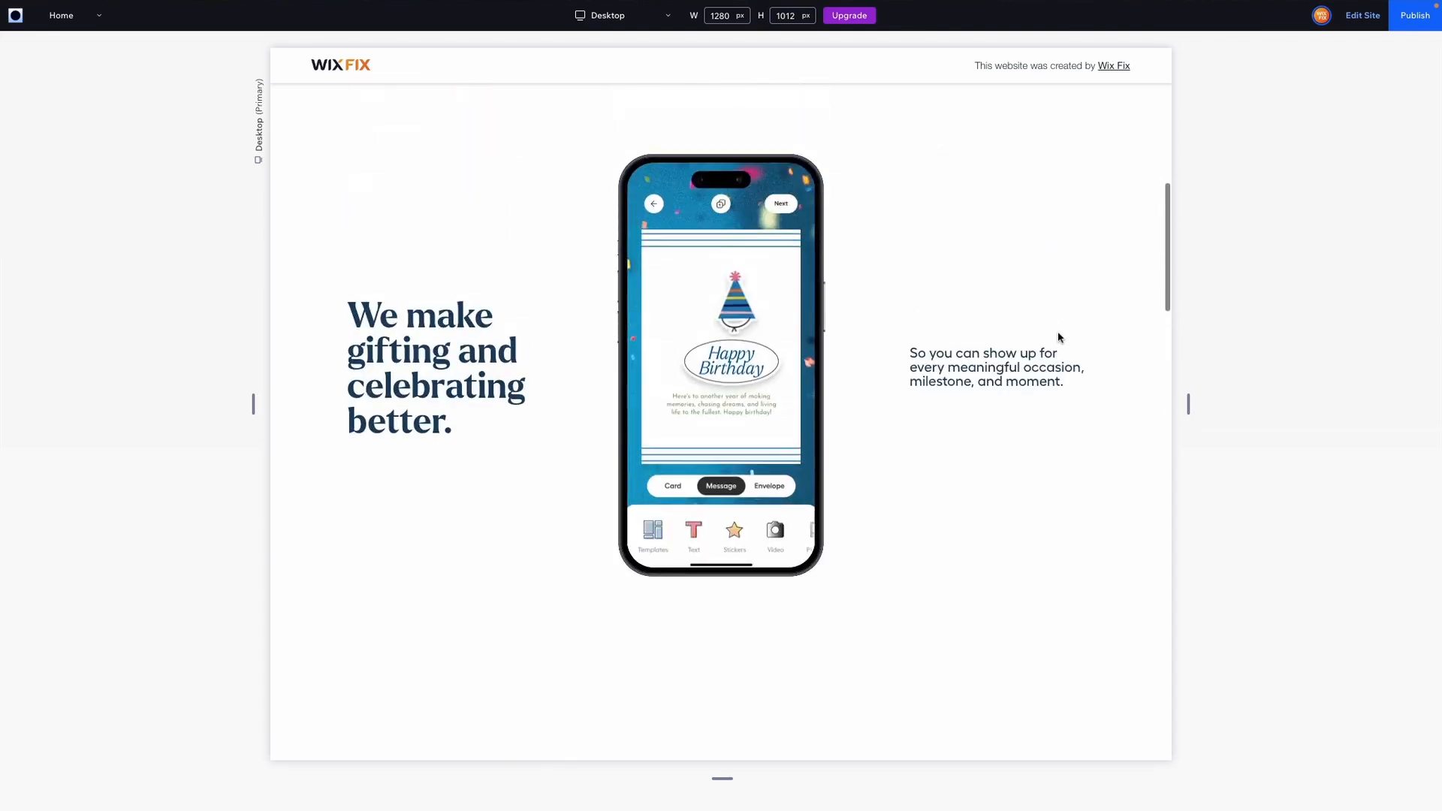
{"action": "scroll", "coordinate": [1059, 337], "scroll_direction": "up", "scroll_amount": 5}
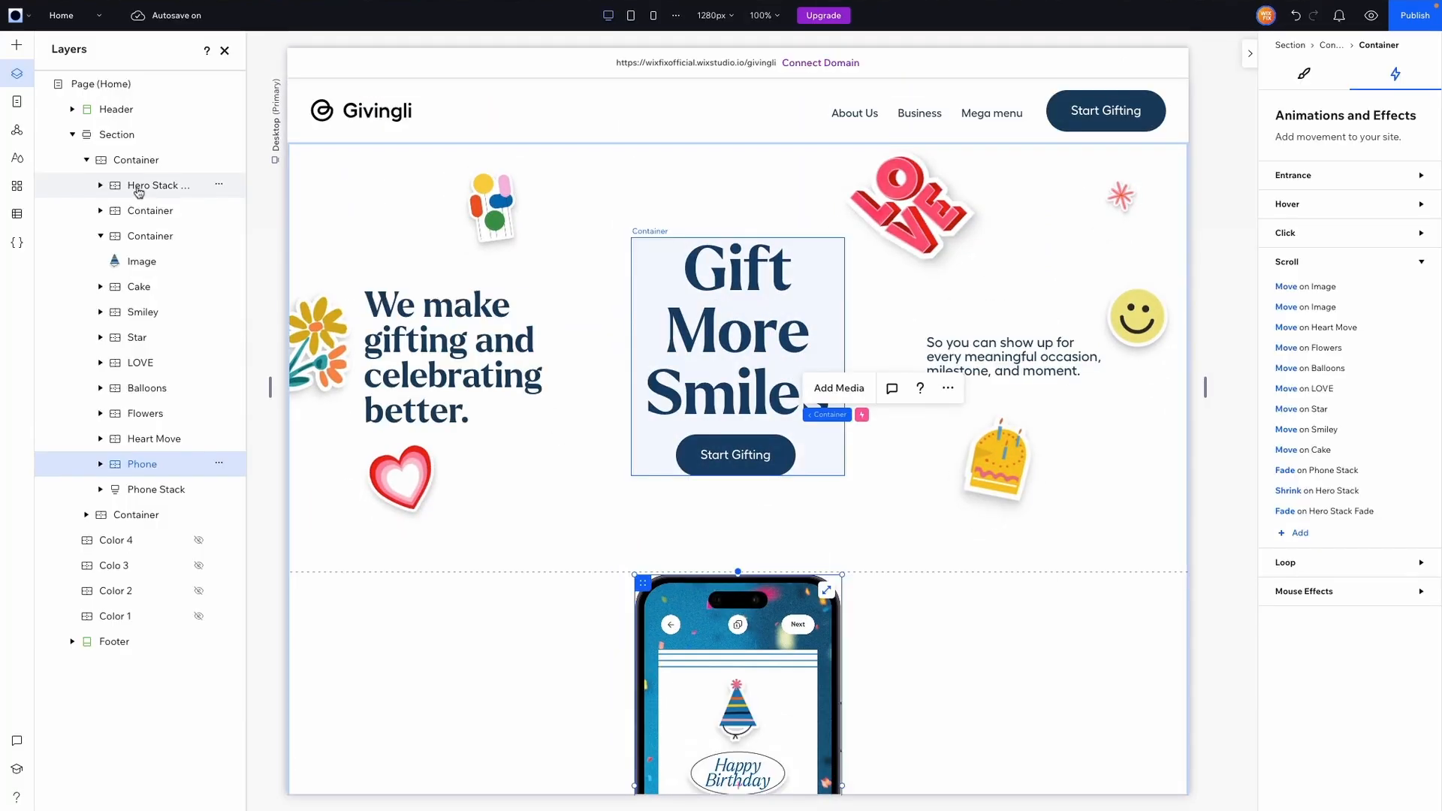
- Move the Hero Stack Fade layer below the Phone in the layer order and preview the scroll
{"action": "left_click_drag", "start_coordinate": [139, 193], "coordinate": [136, 468]}
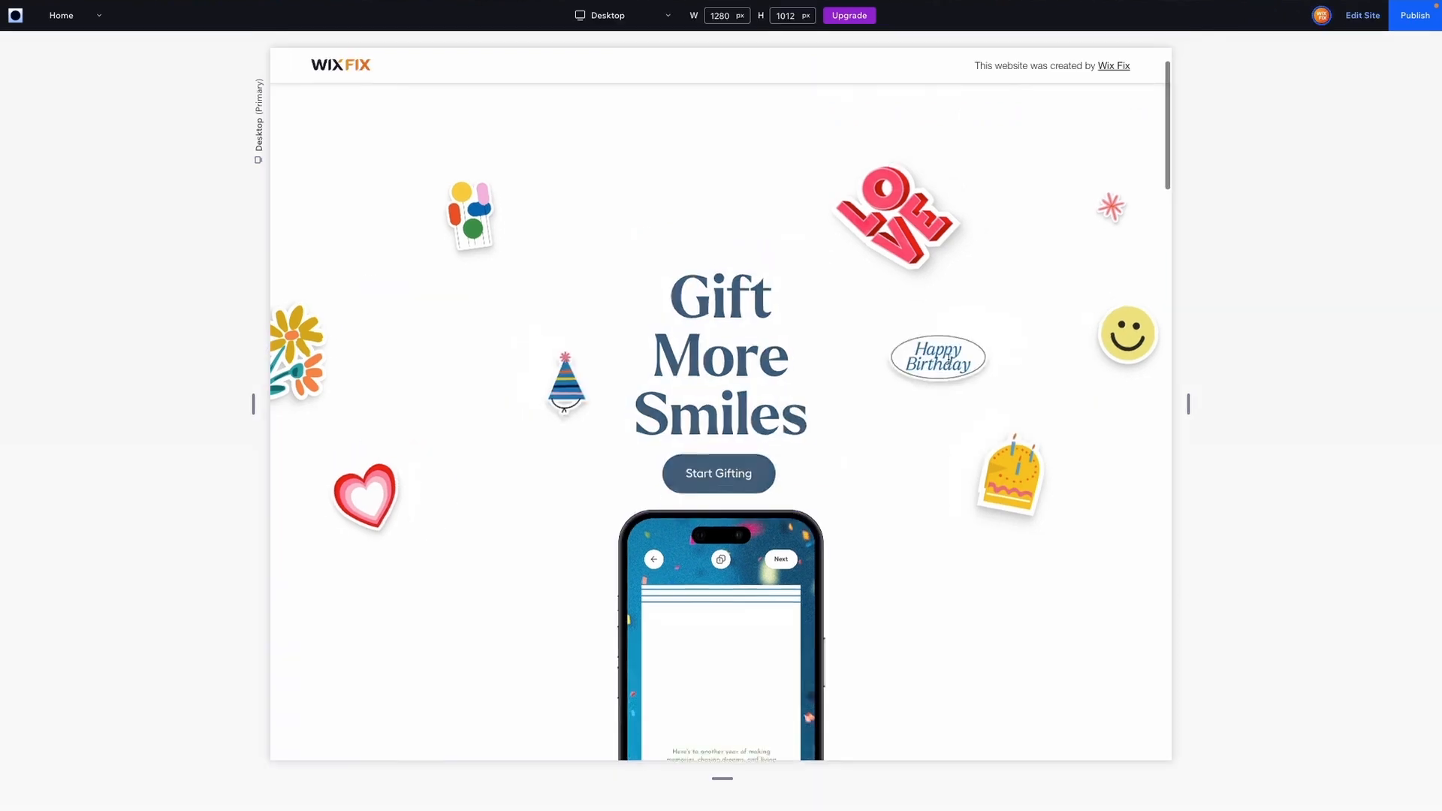
{"action": "scroll", "coordinate": [948, 359], "scroll_direction": "down", "scroll_amount": 5}
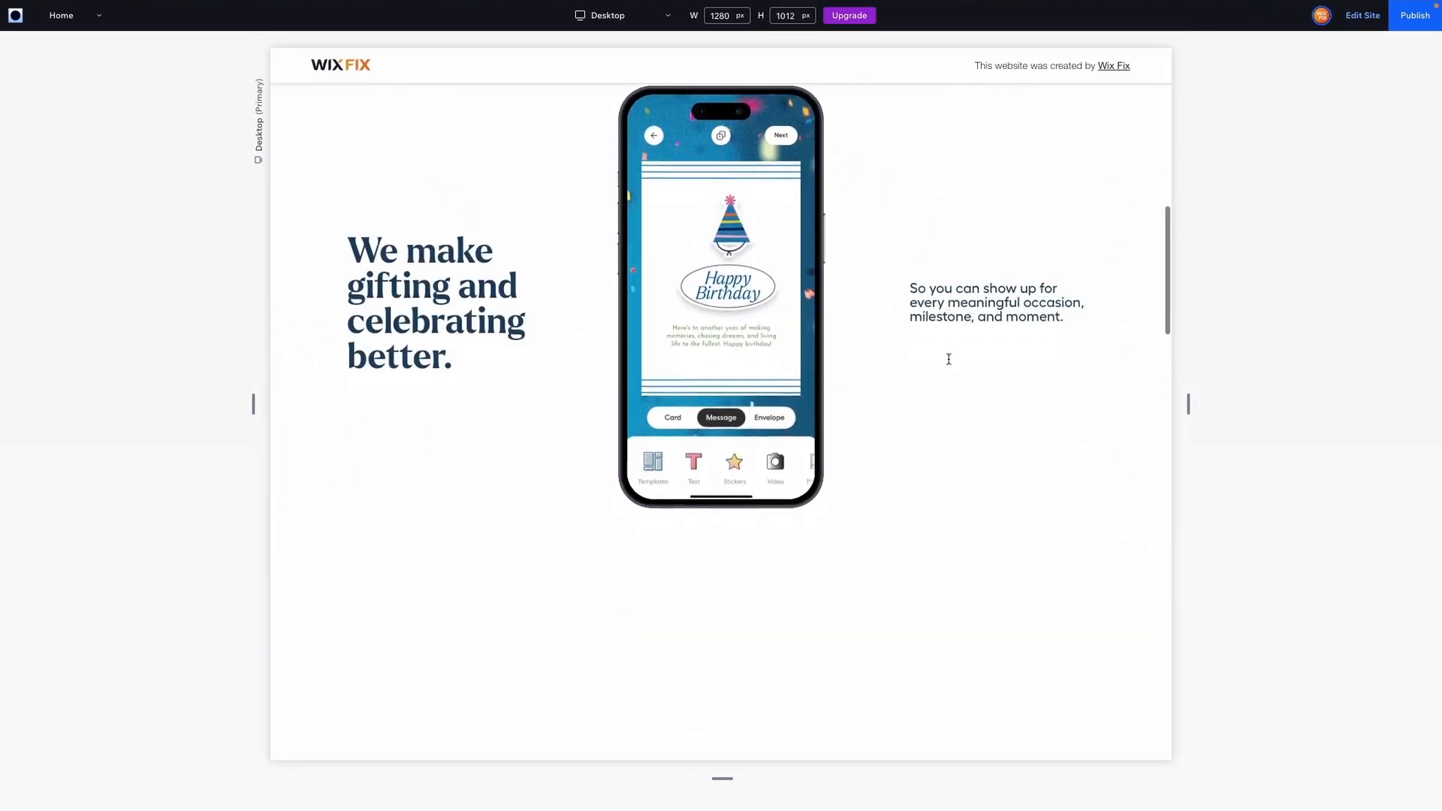
{"action": "scroll", "coordinate": [948, 360], "scroll_direction": "down", "scroll_amount": 2}
{"action": "scroll", "coordinate": [950, 364], "scroll_direction": "up", "scroll_amount": 10}
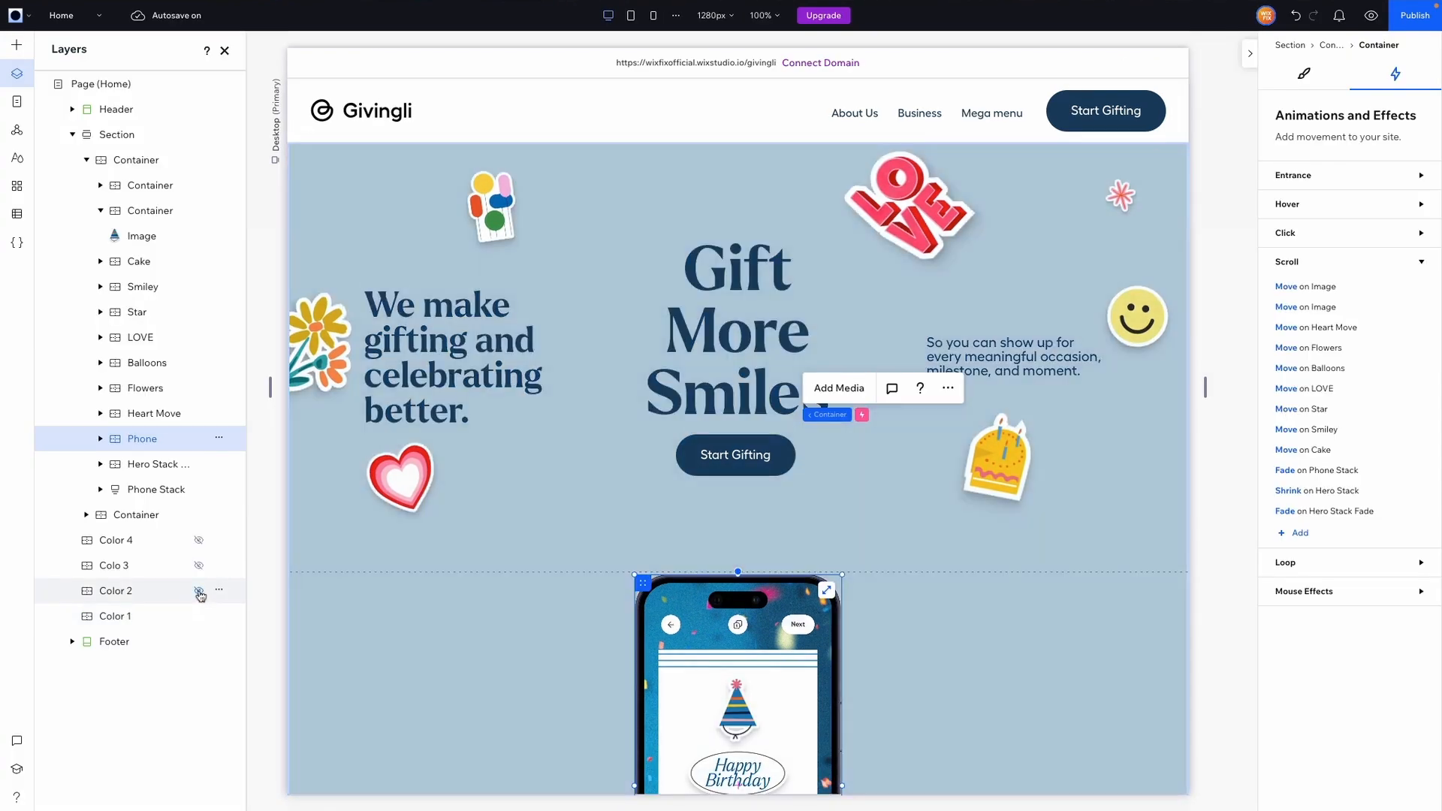
- Unhide the Color 2, Colo 3 and Color 4 background layers and preview the hero scroll
{"action": "left_click", "coordinate": [199, 590]}
{"action": "left_click", "coordinate": [199, 566]}
{"action": "left_click", "coordinate": [200, 546]}
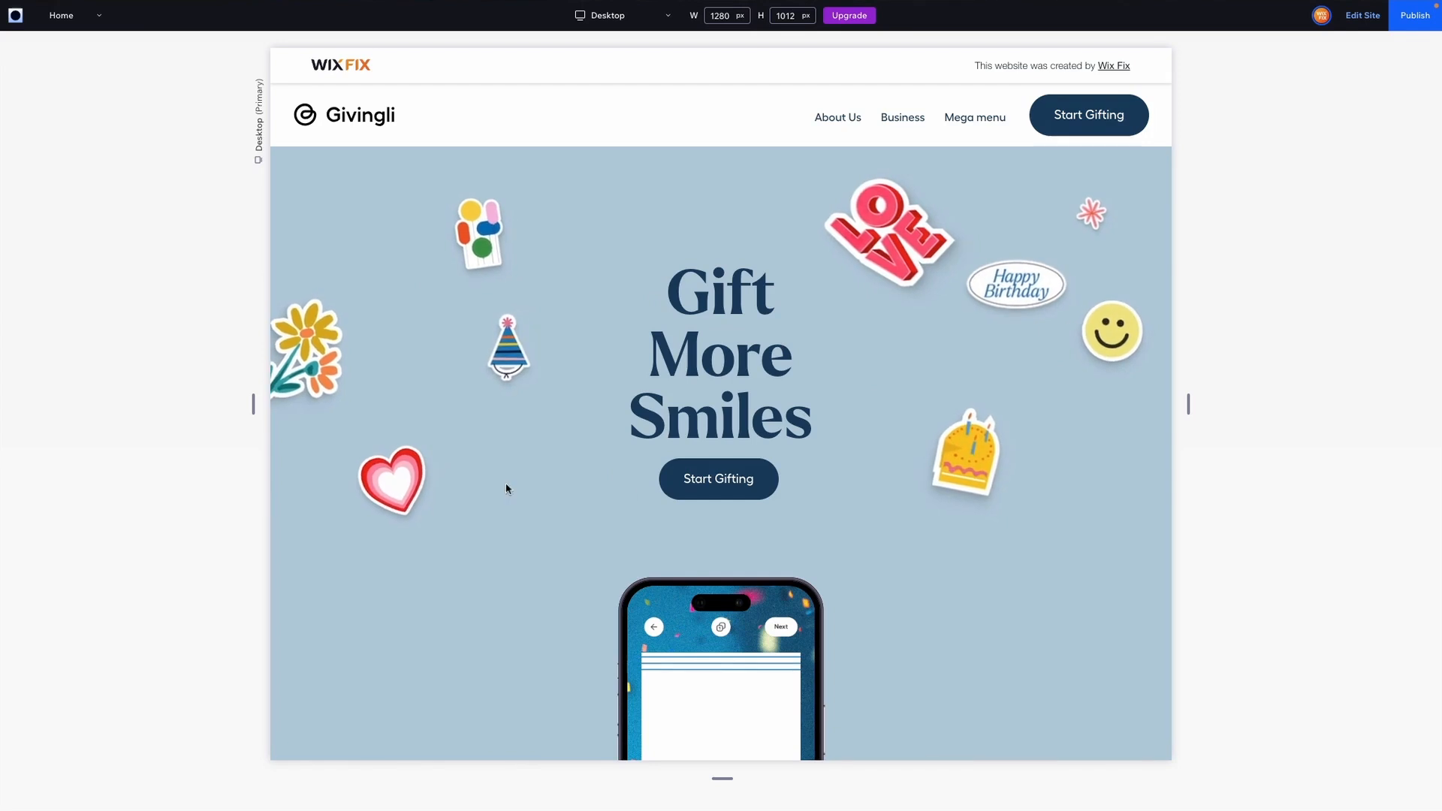
{"action": "scroll", "coordinate": [914, 367], "scroll_direction": "down", "scroll_amount": 2}
{"action": "scroll", "coordinate": [917, 369], "scroll_direction": "down", "scroll_amount": 5}
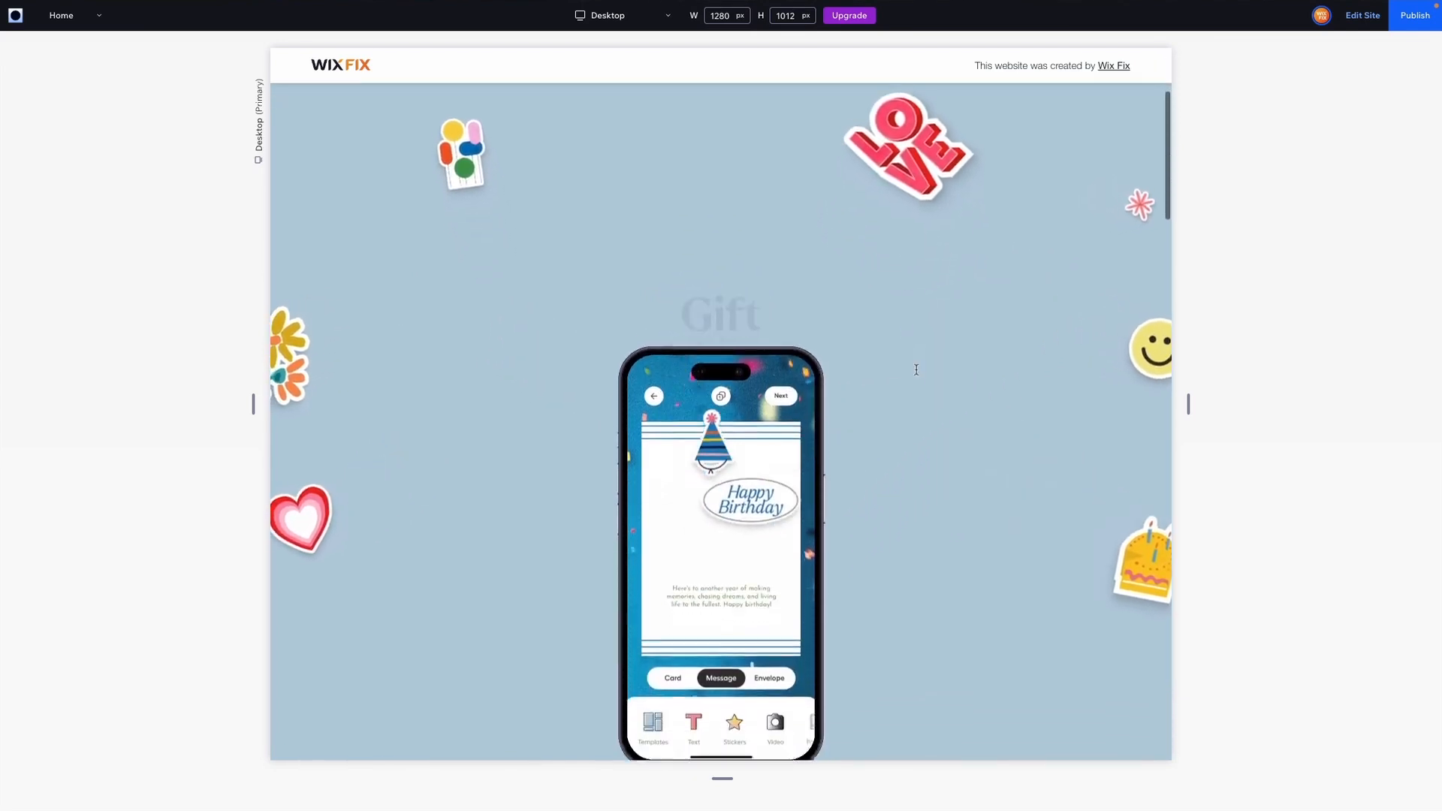
{"action": "scroll", "coordinate": [916, 373], "scroll_direction": "up", "scroll_amount": 7}
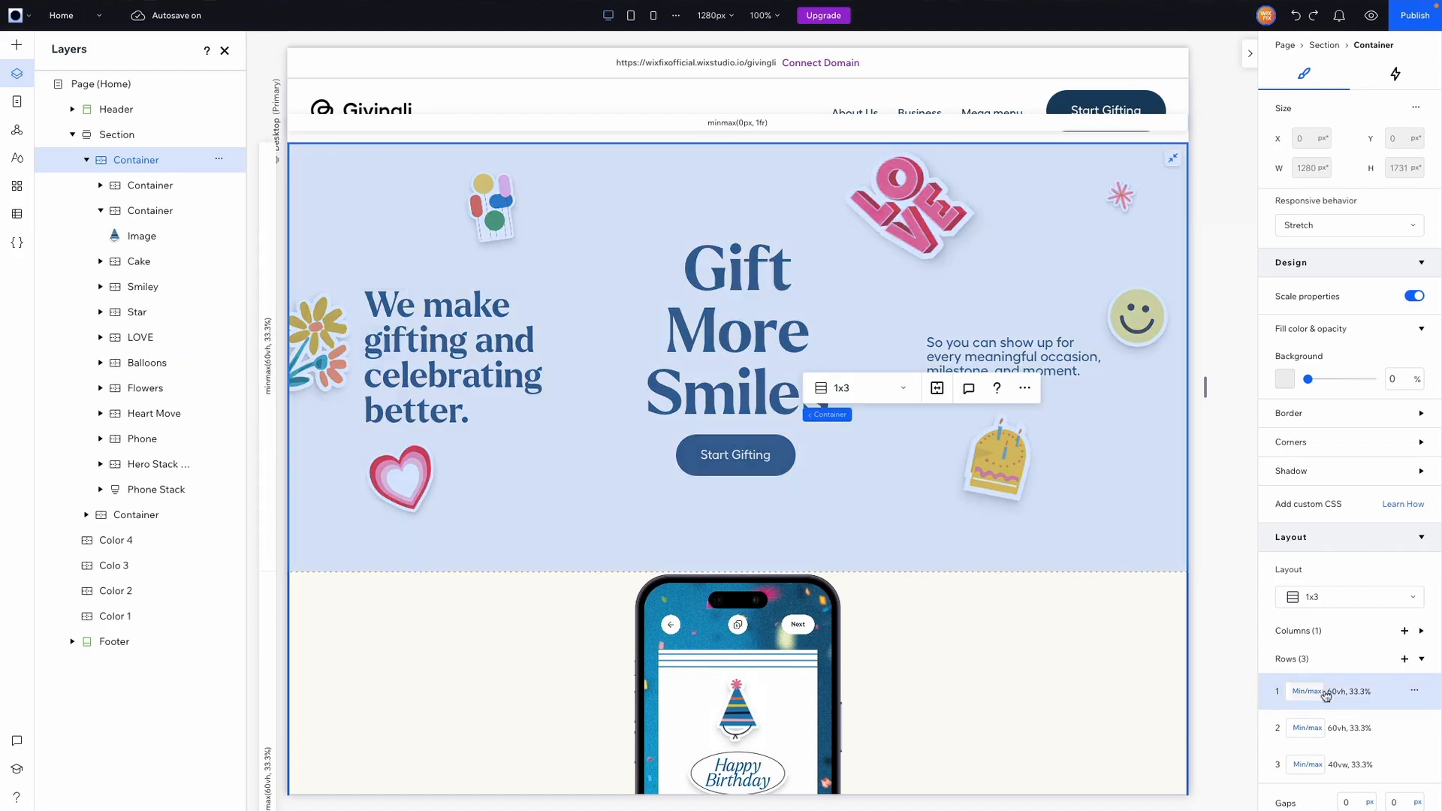
- Set the minimum height of the hero container's first grid row to 80 vh
{"action": "left_click", "coordinate": [1341, 692]}
{"action": "type", "text": "80"}
{"action": "key", "text": "Return"}
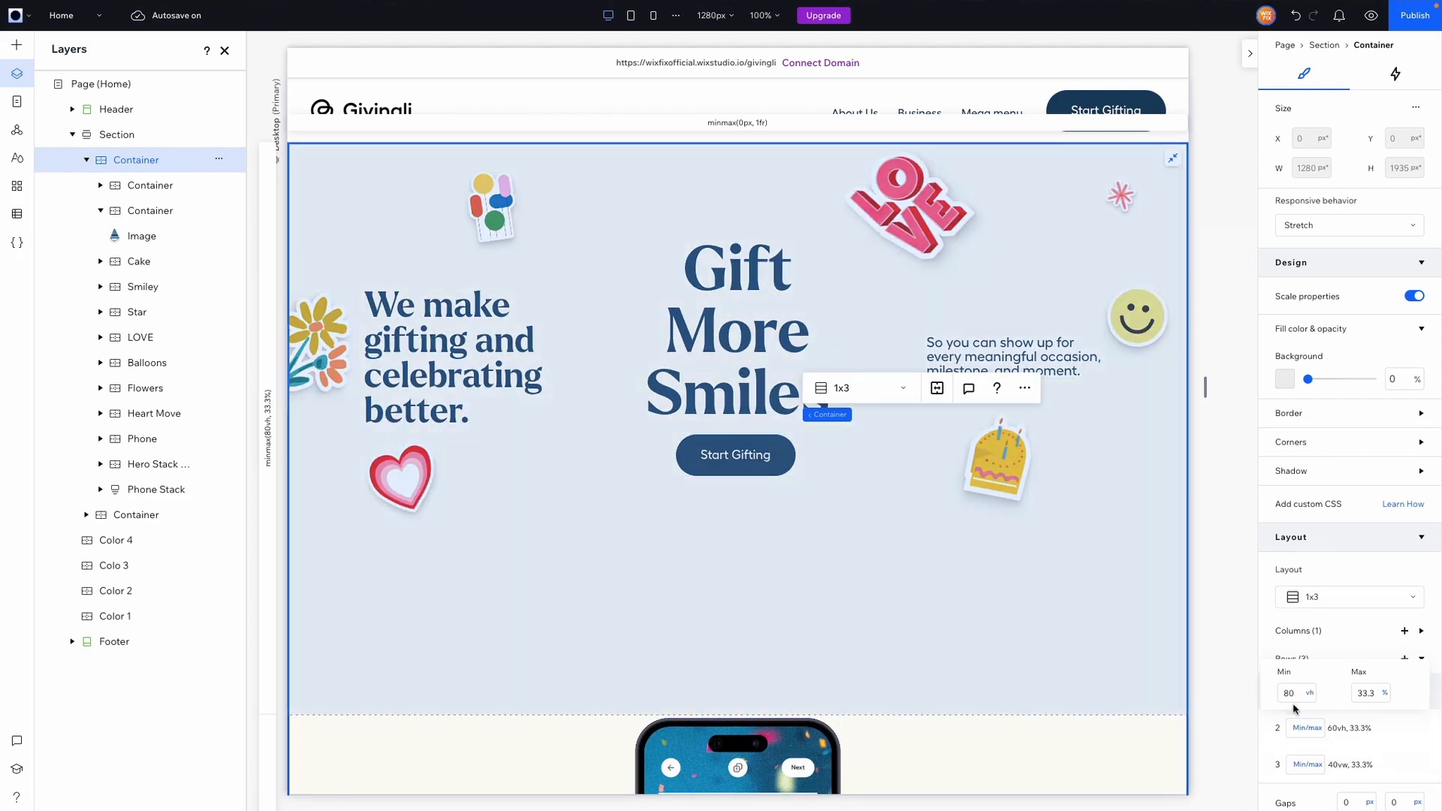
- Set the minimum height of the hero container's first grid row to 60 vh
{"action": "left_click", "coordinate": [1296, 698]}
{"action": "type", "text": "6"}
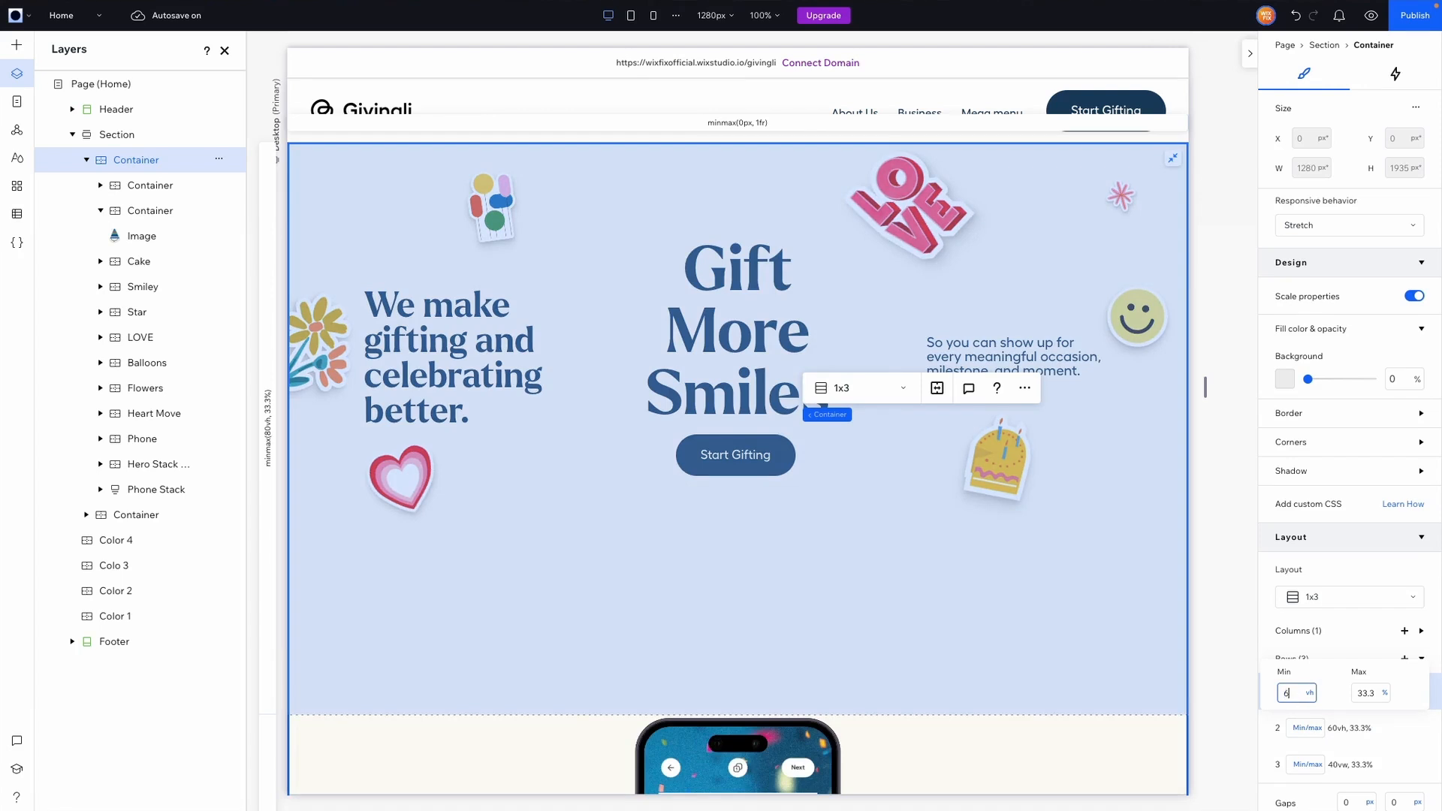
{"action": "type", "text": "0"}
{"action": "key", "text": "Return"}
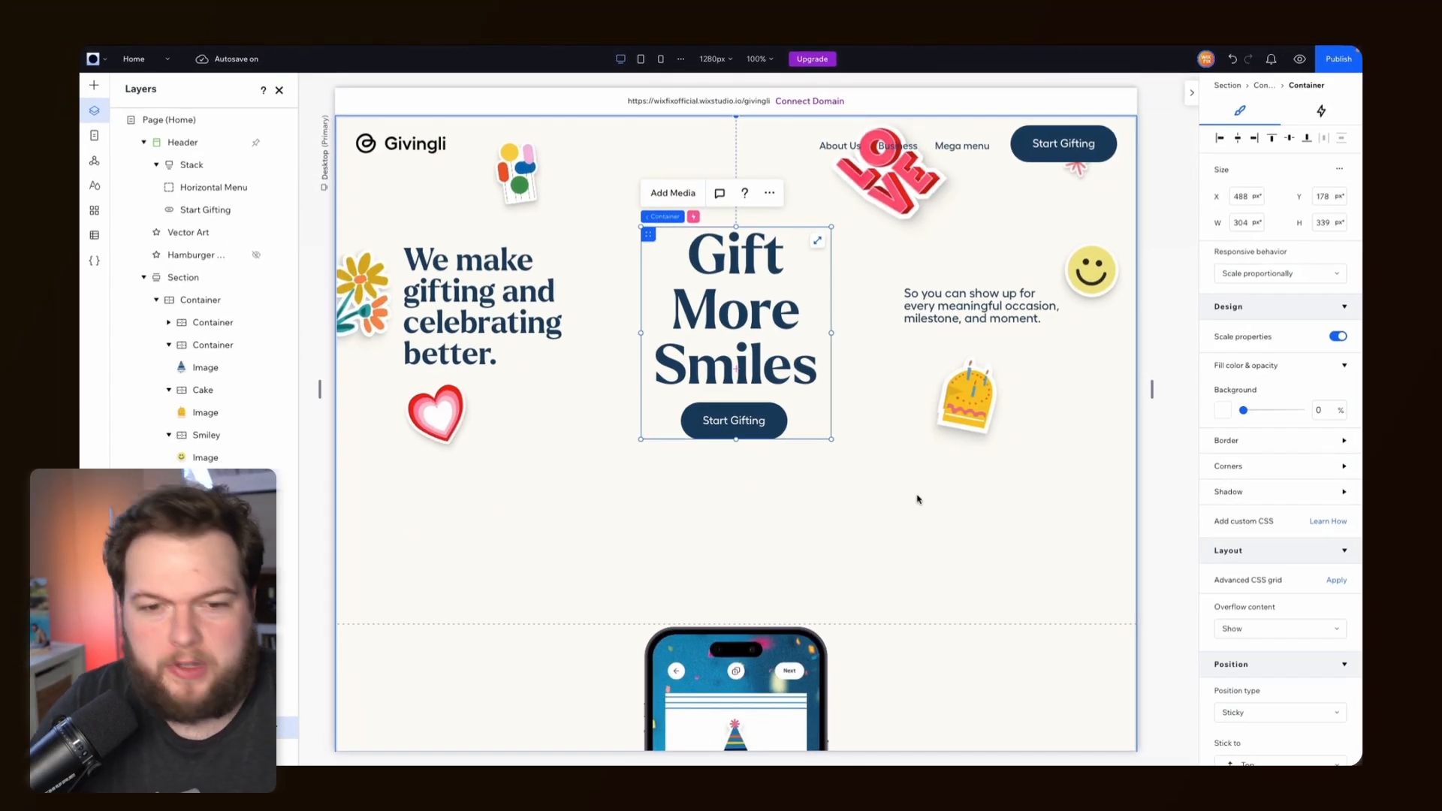
{"action": "scroll", "coordinate": [917, 499], "scroll_direction": "down", "scroll_amount": 2}
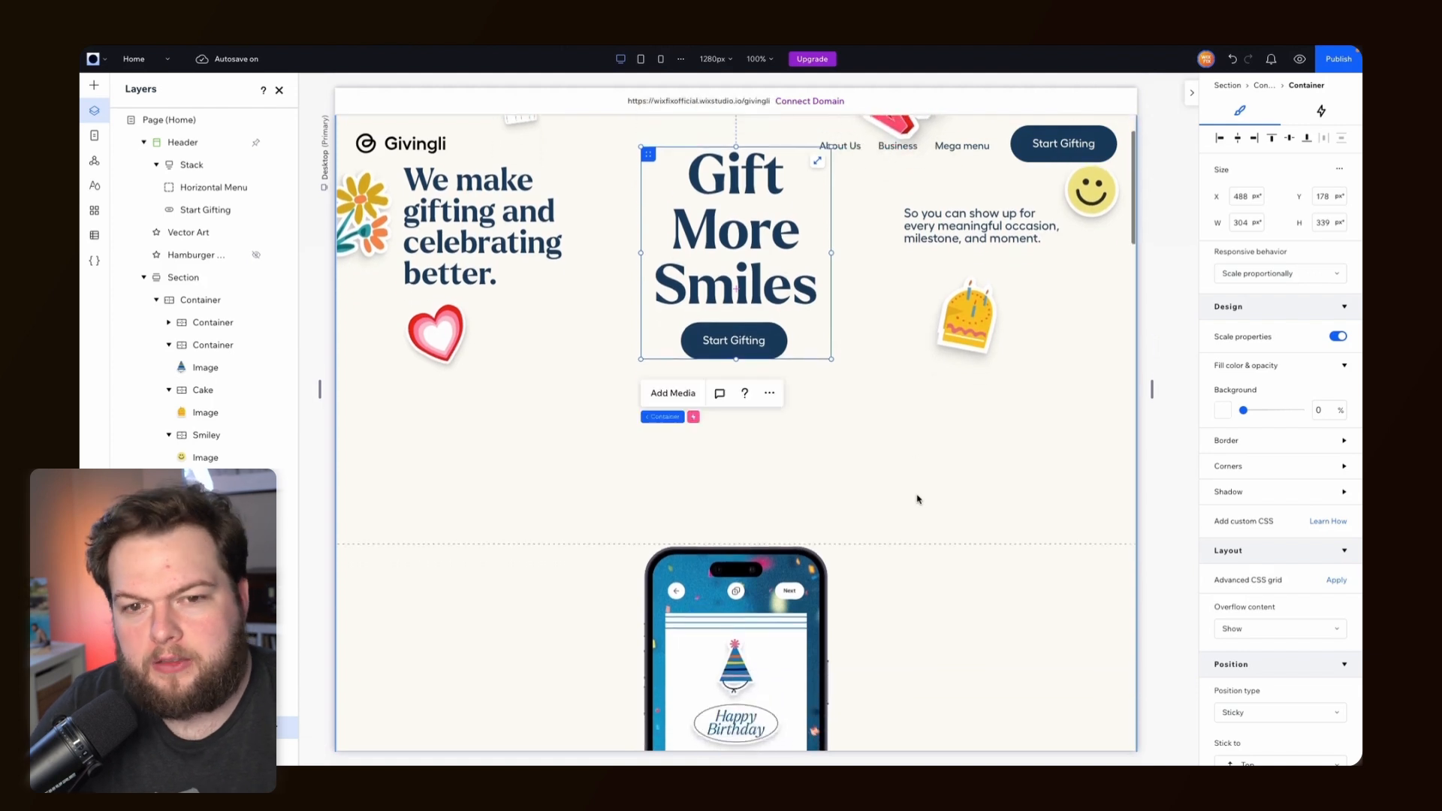
{"action": "scroll", "coordinate": [918, 497], "scroll_direction": "down", "scroll_amount": 10}
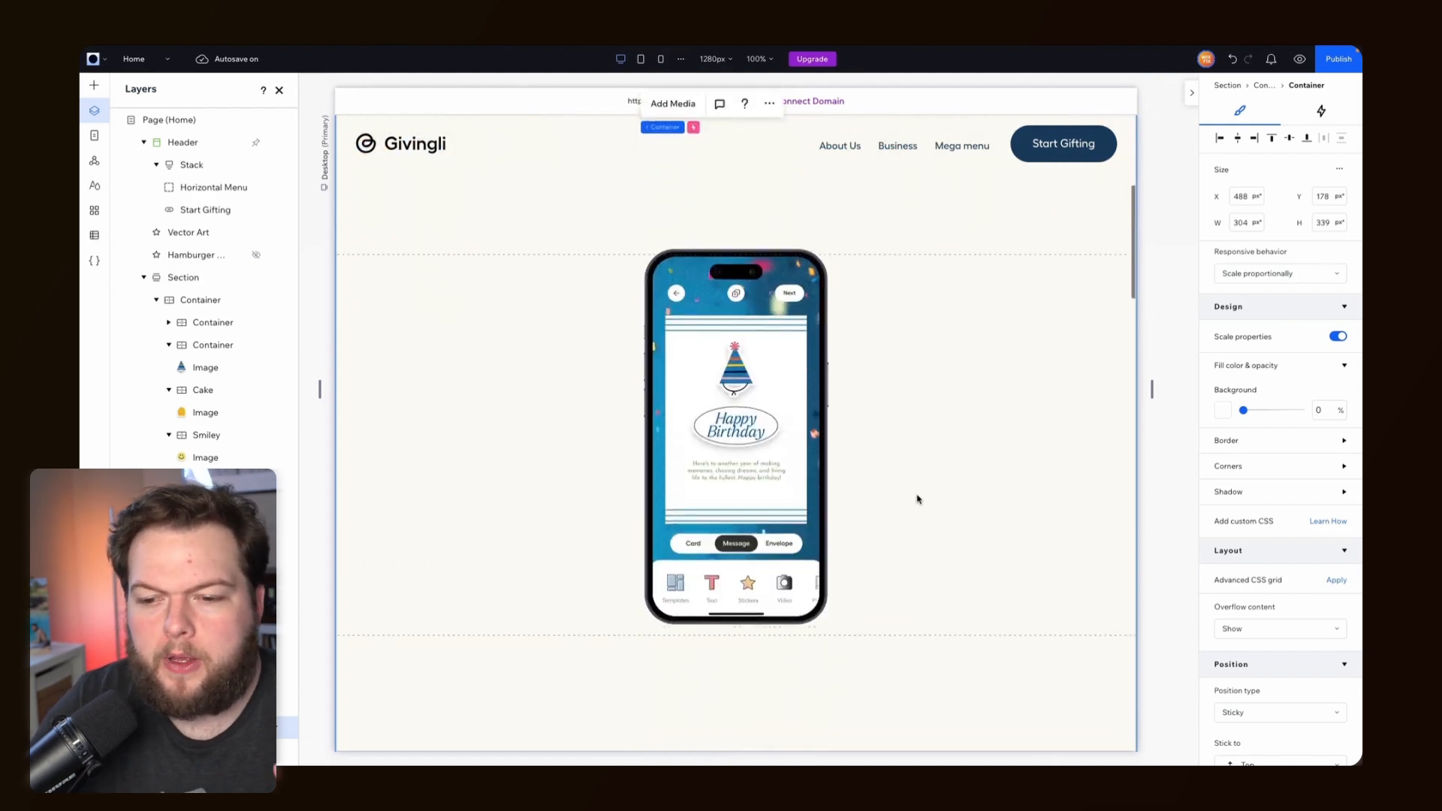
{"action": "scroll", "coordinate": [864, 576], "scroll_direction": "up", "scroll_amount": 8}
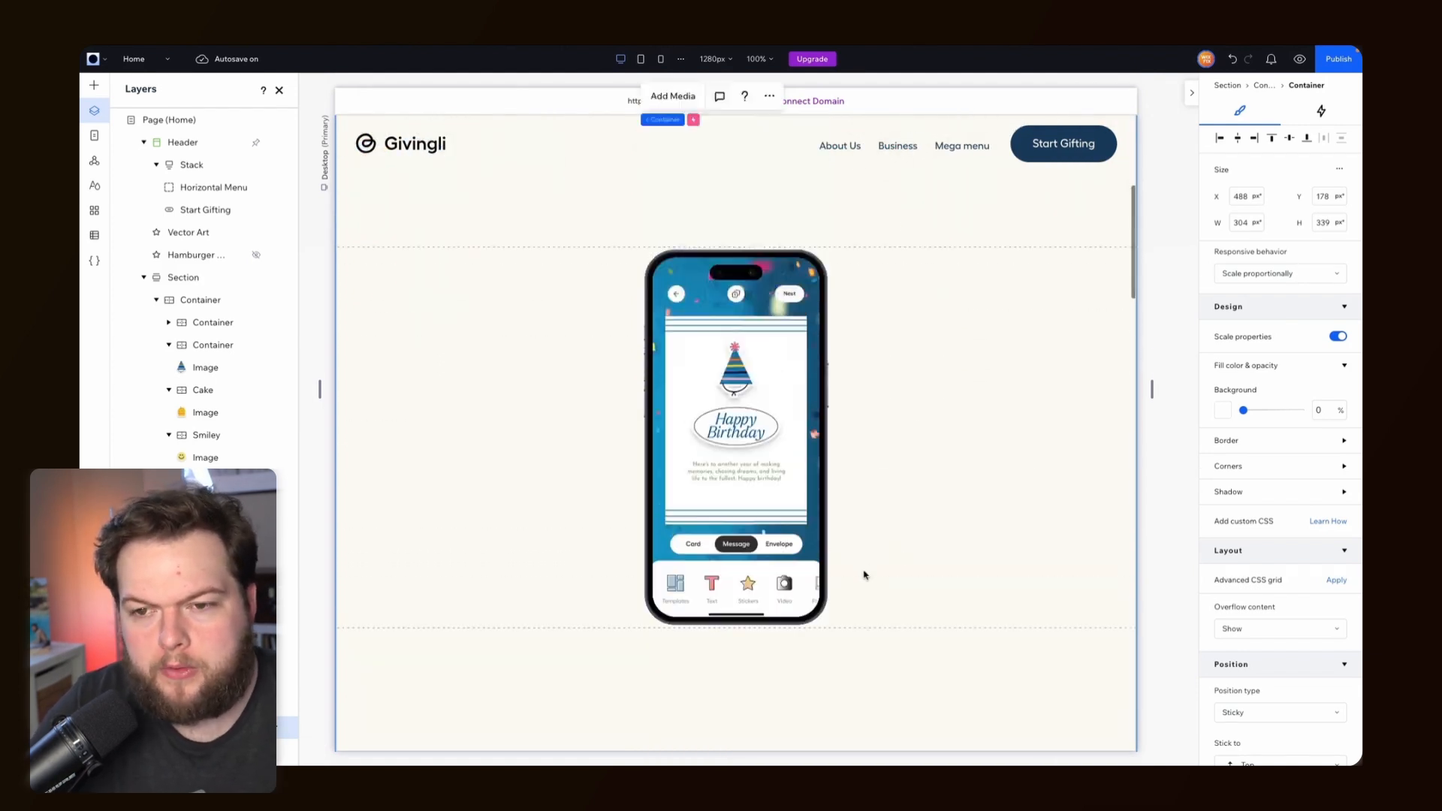
{"action": "scroll", "coordinate": [773, 354], "scroll_direction": "up", "scroll_amount": 3}
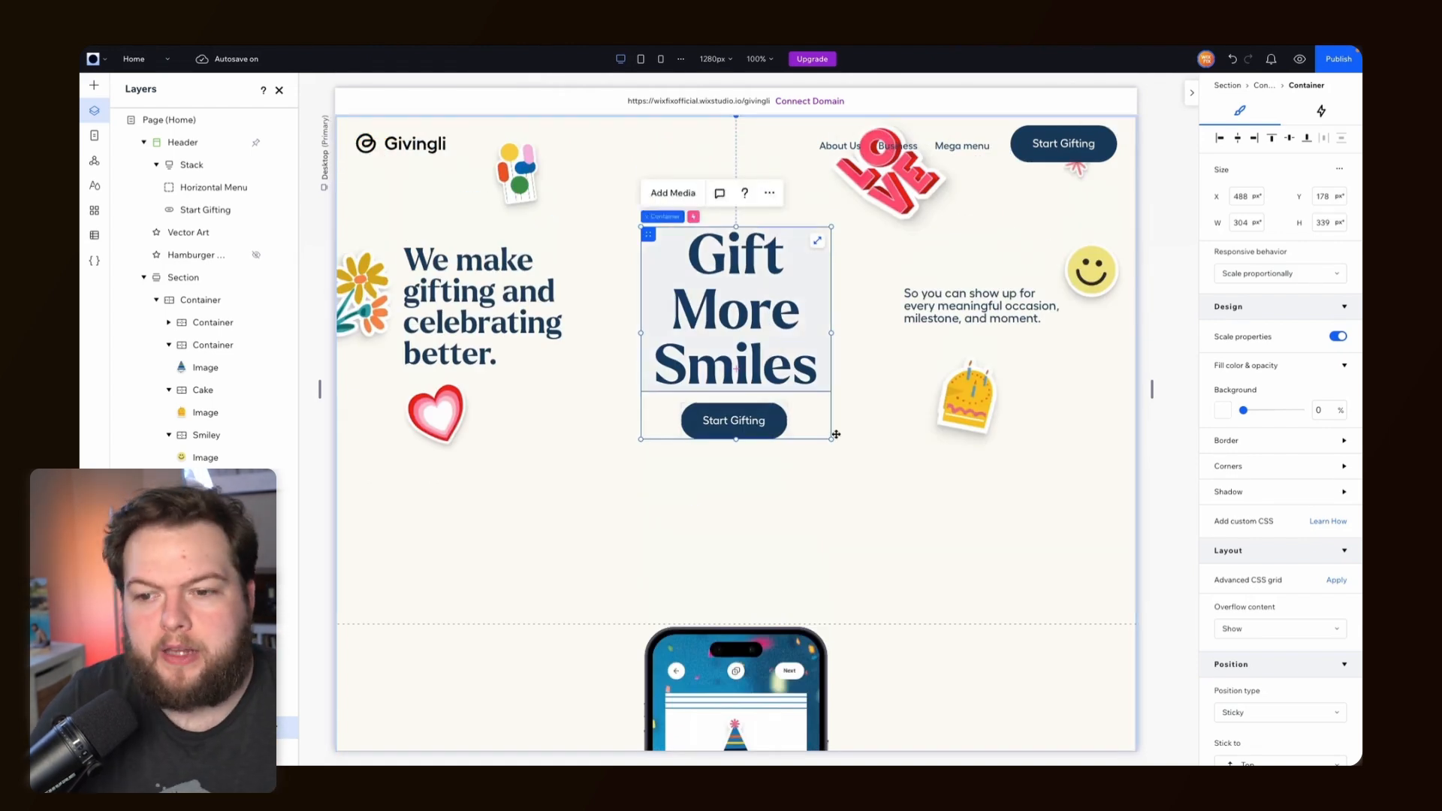
- Try a minimum height of 0 vw on the hero container's third grid row and preview the scroll
{"action": "scroll", "coordinate": [773, 354], "scroll_direction": "down", "scroll_amount": 10}
{"action": "right_click", "coordinate": [612, 594]}
{"action": "scroll", "coordinate": [527, 604], "scroll_direction": "down", "scroll_amount": 3}
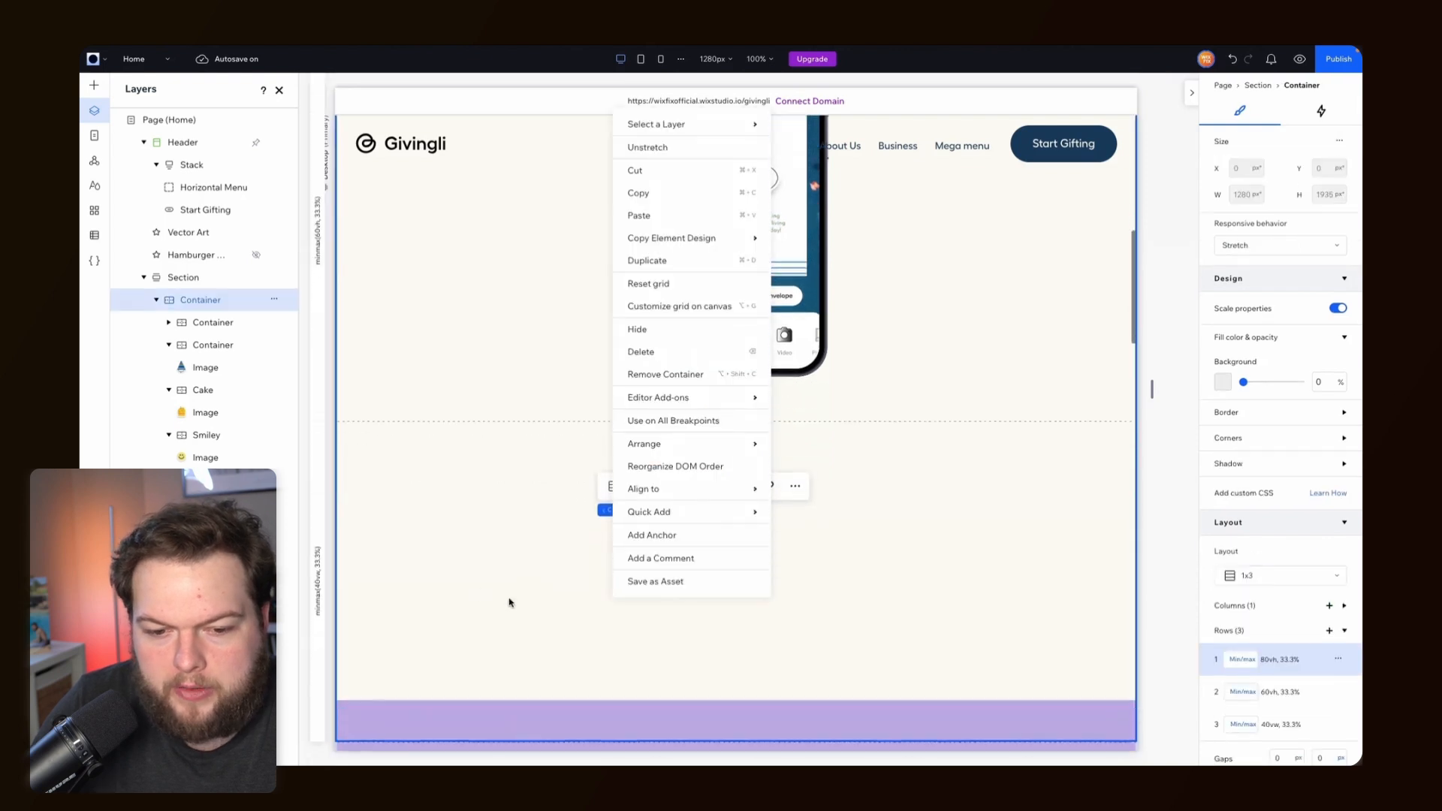
{"action": "left_click", "coordinate": [318, 550]}
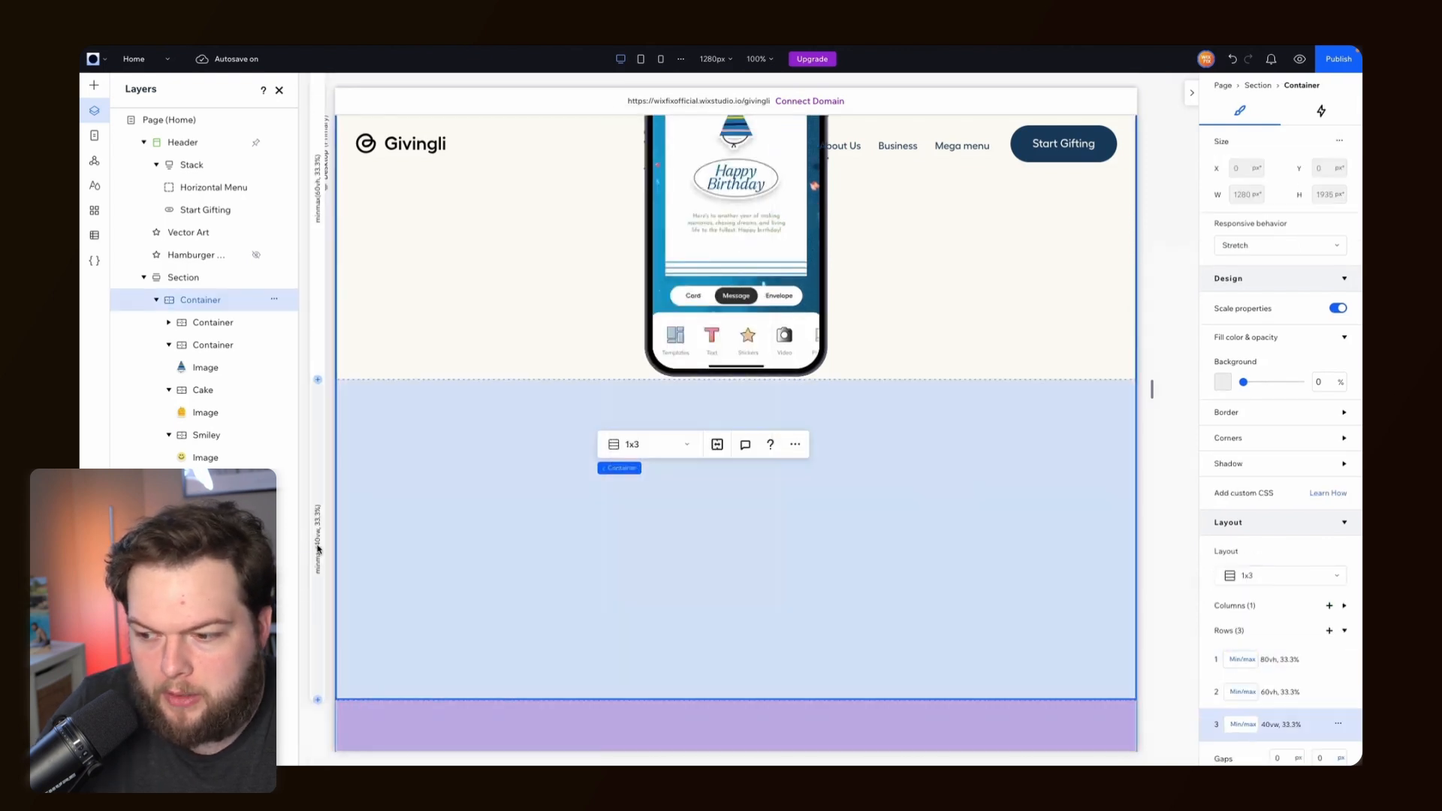
{"action": "left_click", "coordinate": [1247, 725]}
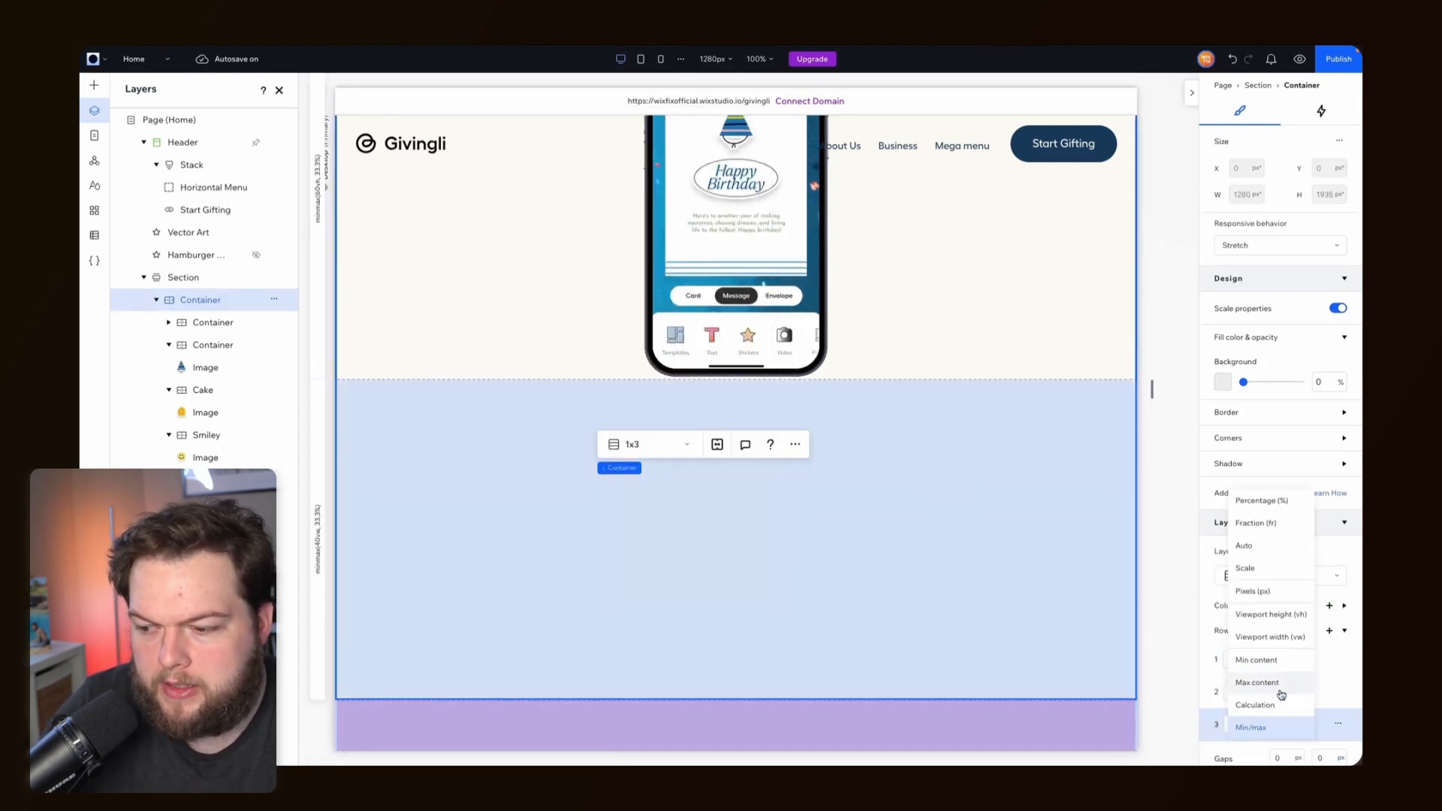
{"action": "left_click", "coordinate": [1252, 722]}
{"action": "left_click", "coordinate": [1226, 726]}
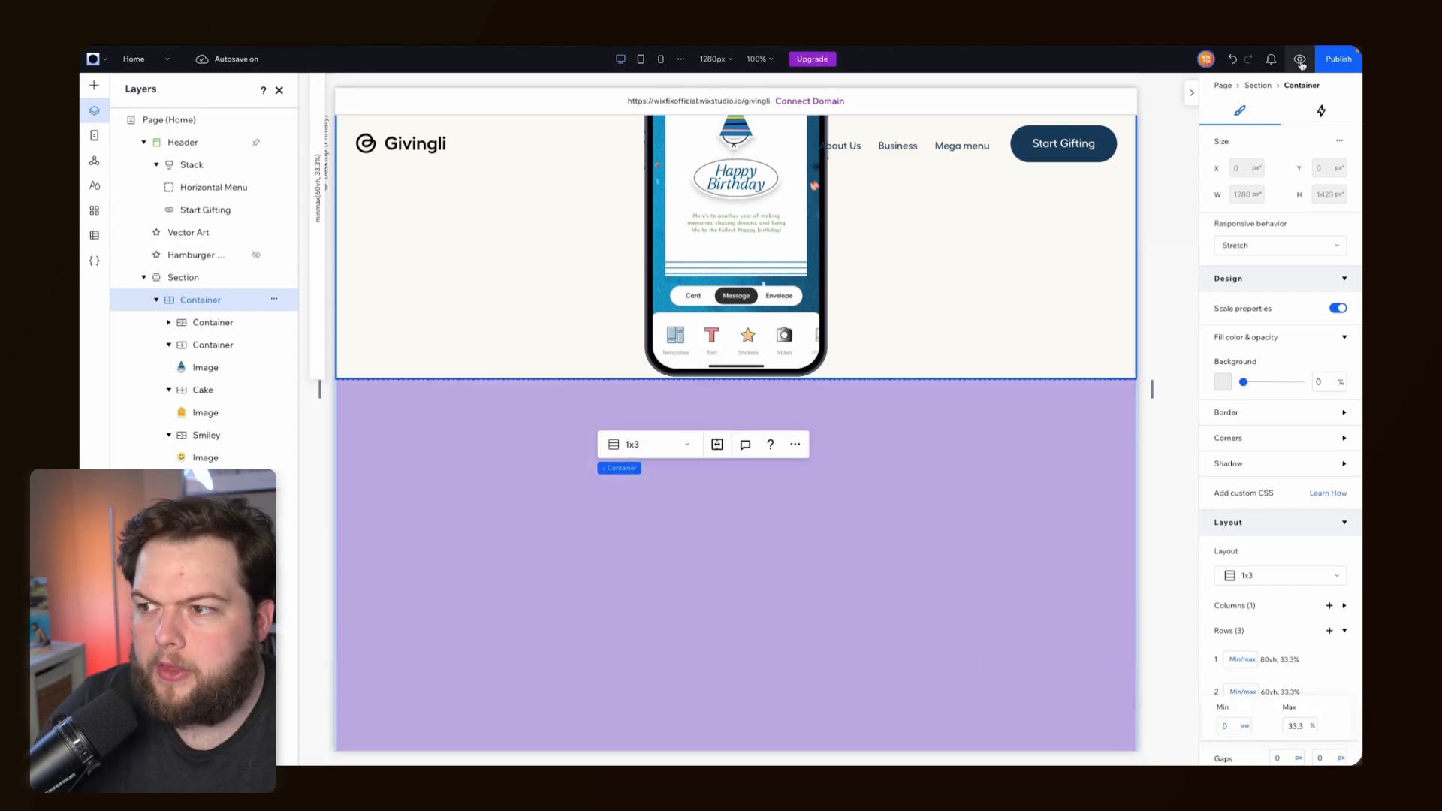
{"action": "key", "text": "super+p"}
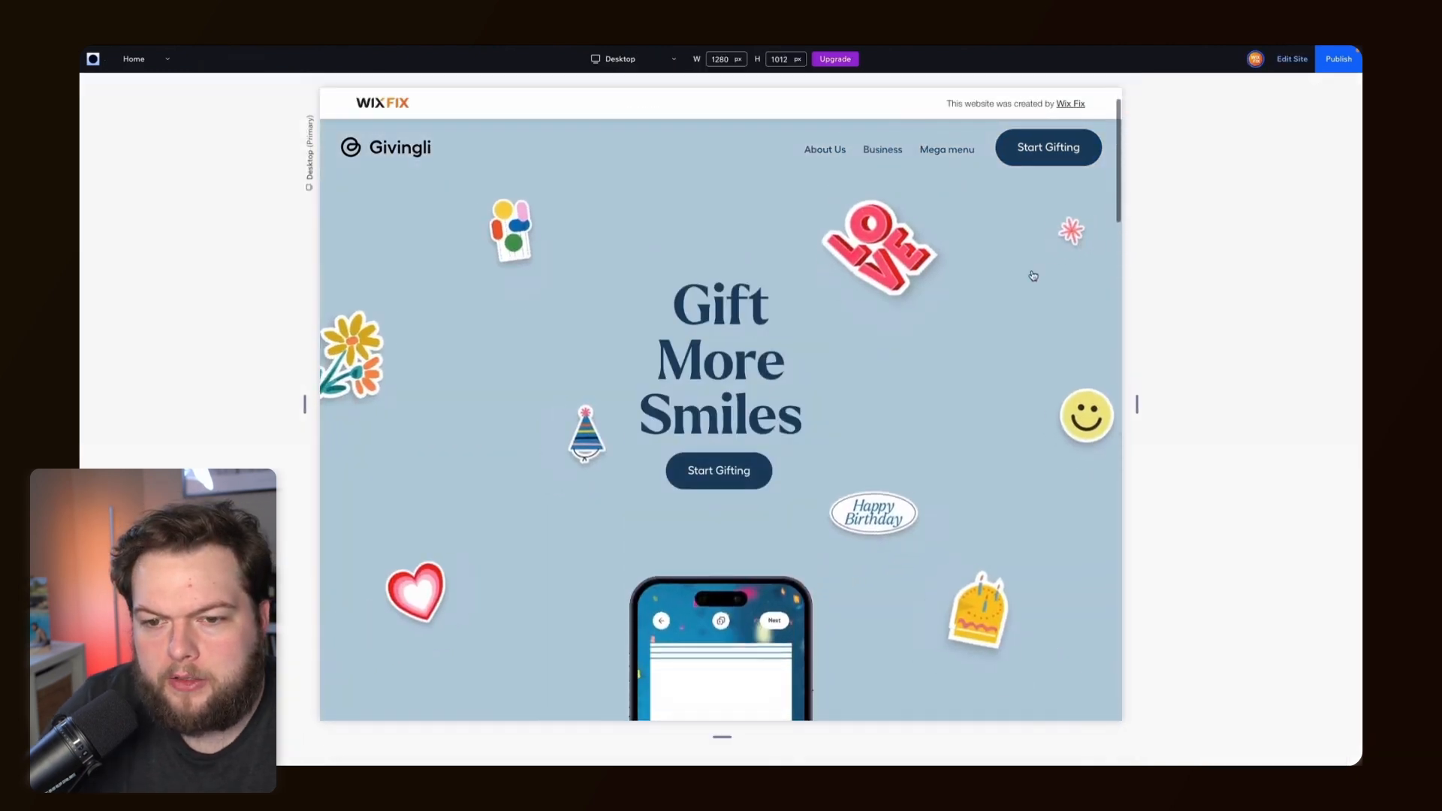
{"action": "scroll", "coordinate": [1030, 273], "scroll_direction": "down", "scroll_amount": 5}
{"action": "scroll", "coordinate": [1032, 275], "scroll_direction": "down", "scroll_amount": 5}
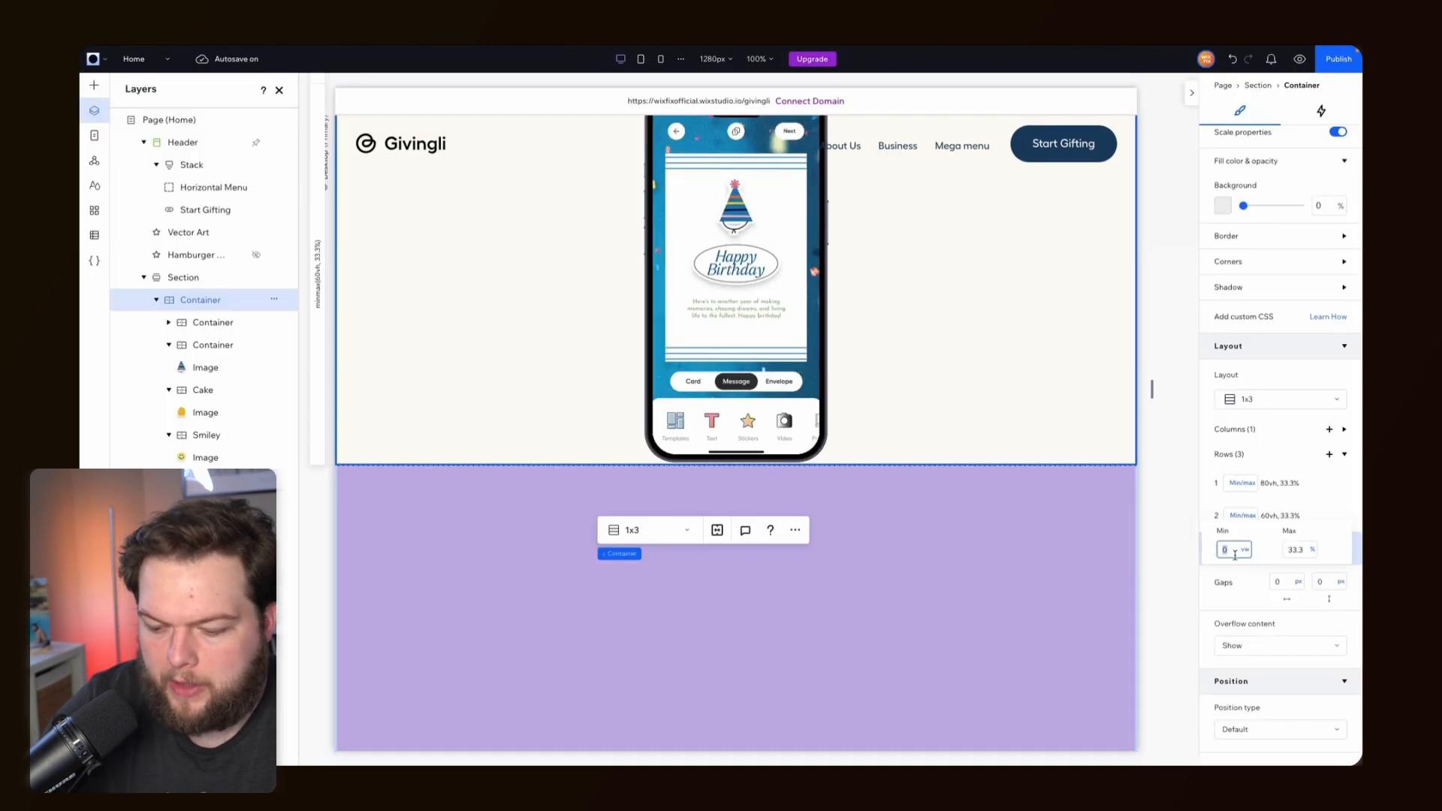
- Set the minimum height of the hero container's third grid row to 40 vw and preview the scroll
{"action": "key", "text": "Return"}
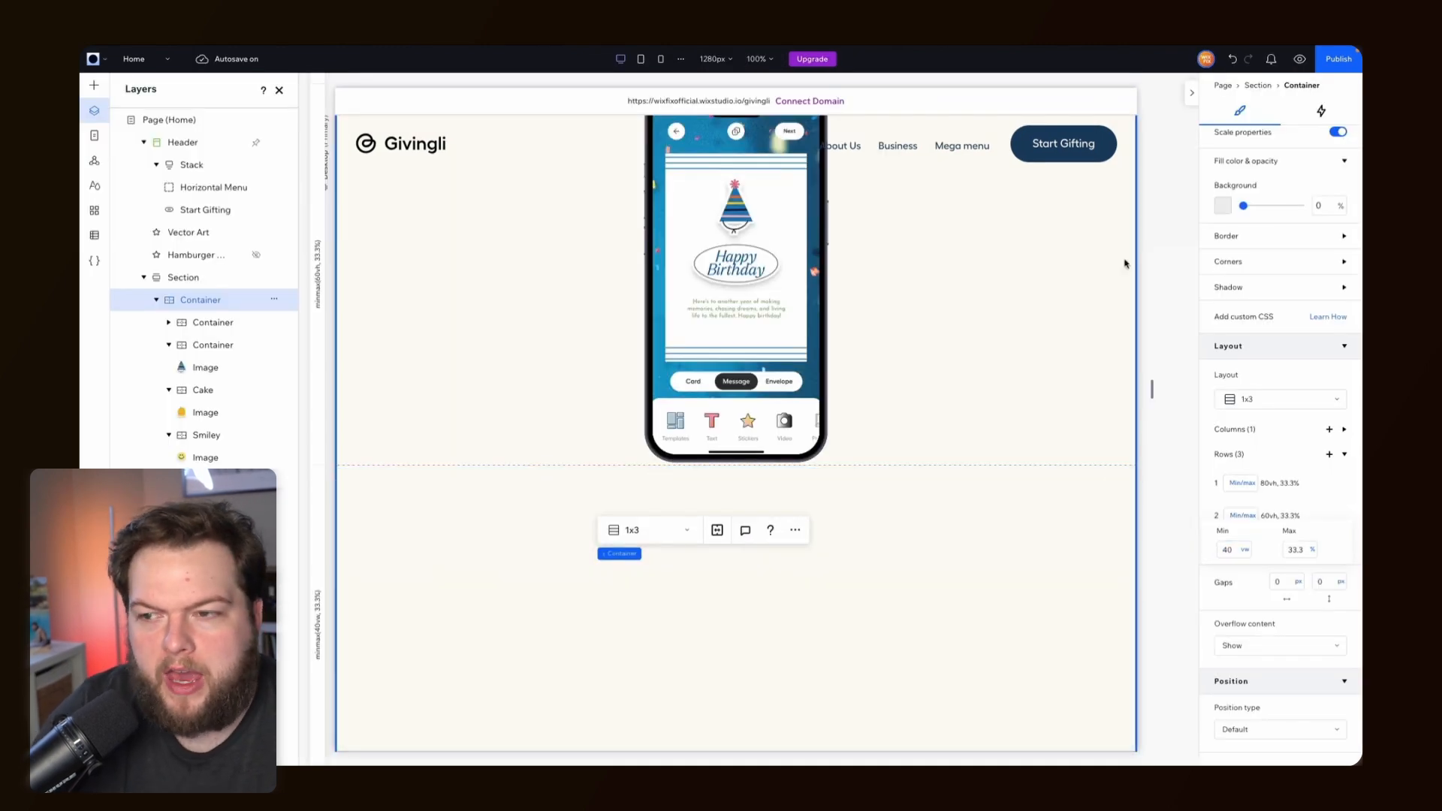
{"action": "left_click", "coordinate": [1299, 58]}
{"action": "scroll", "coordinate": [910, 276], "scroll_direction": "down", "scroll_amount": 5}
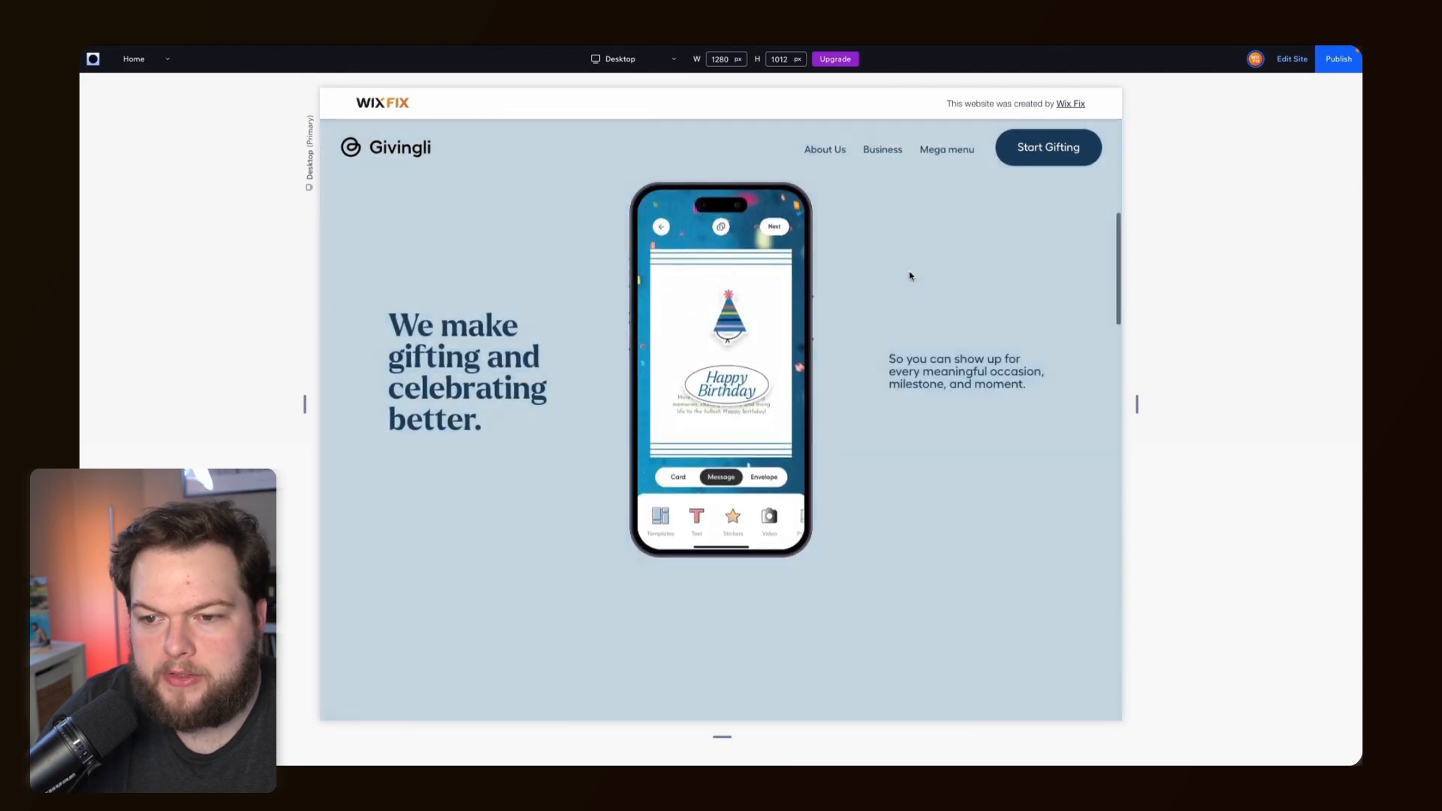
{"action": "scroll", "coordinate": [910, 275], "scroll_direction": "down", "scroll_amount": 5}
{"action": "scroll", "coordinate": [909, 275], "scroll_direction": "up", "scroll_amount": 5}
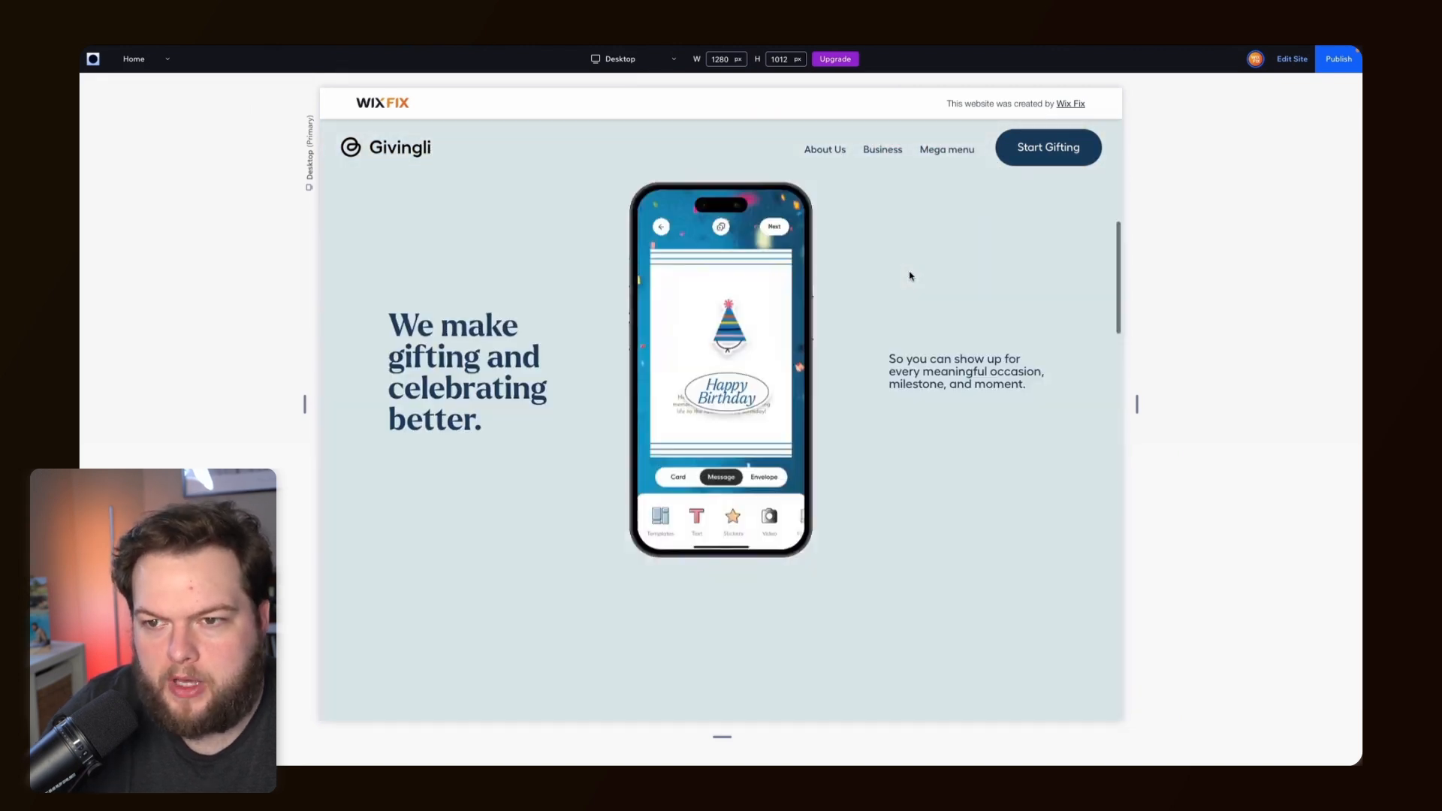
{"action": "key", "text": "Escape"}
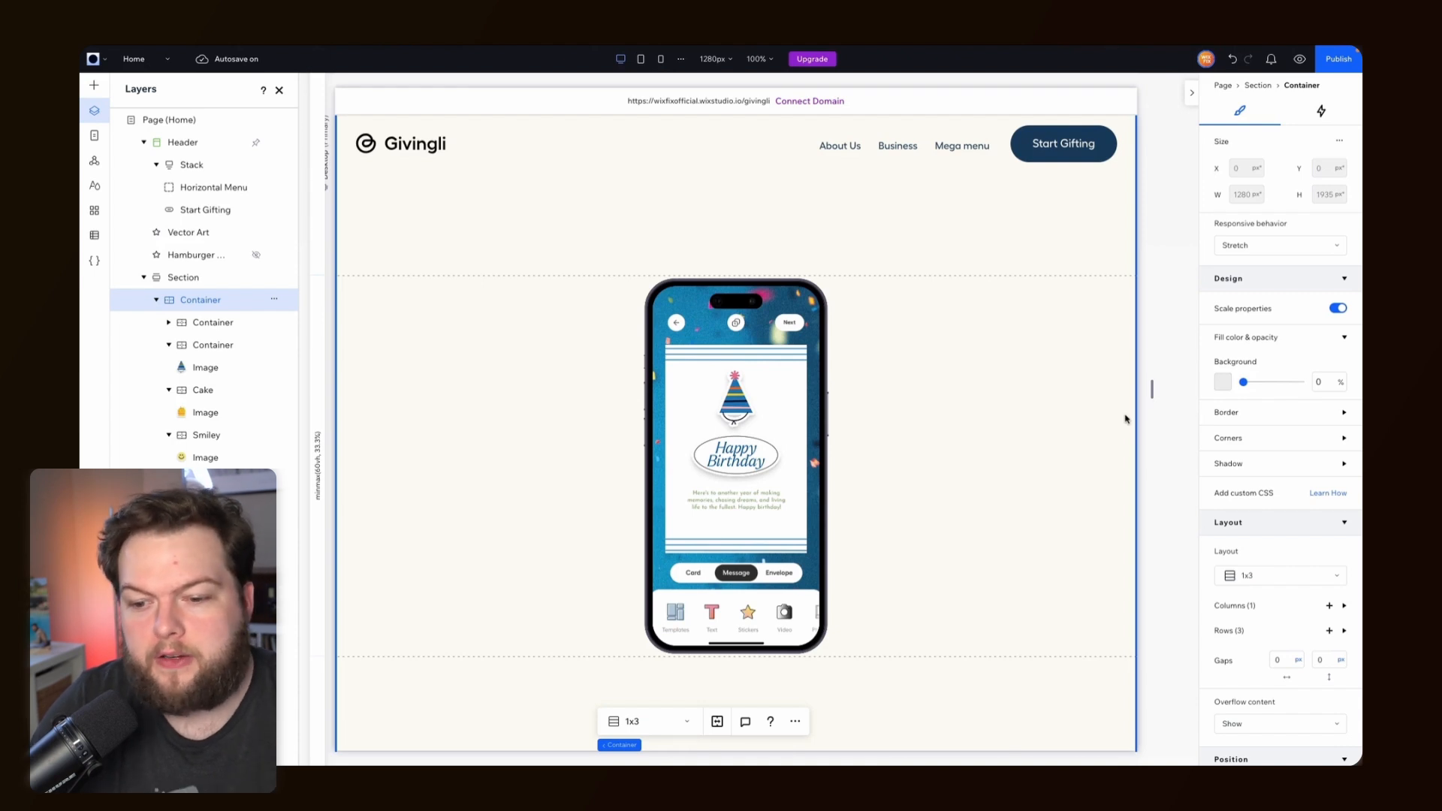
- Give the hero container with the 1x3 grid a bottom margin of 20%
{"action": "left_click", "coordinate": [1236, 633]}
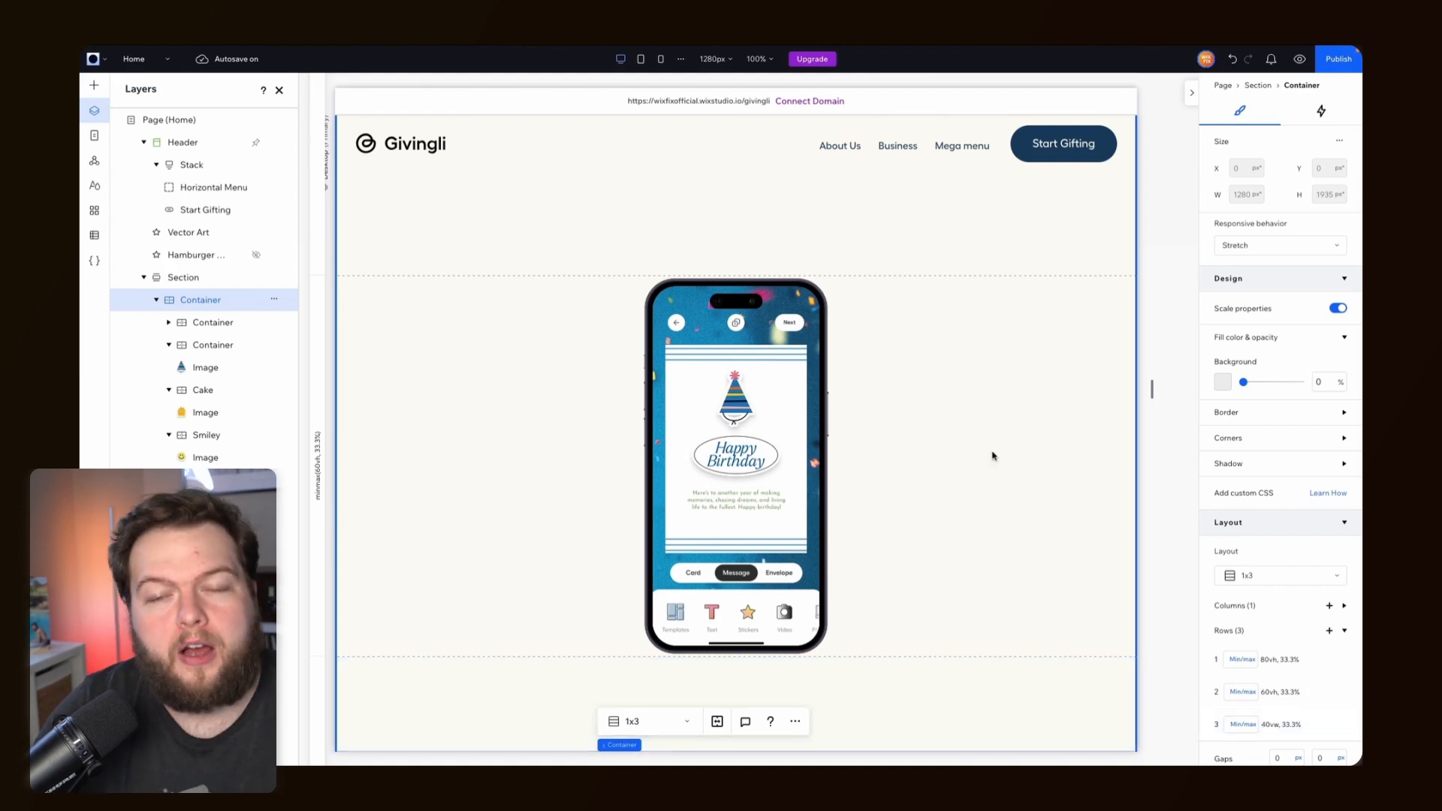
{"action": "left_click", "coordinate": [1018, 379]}
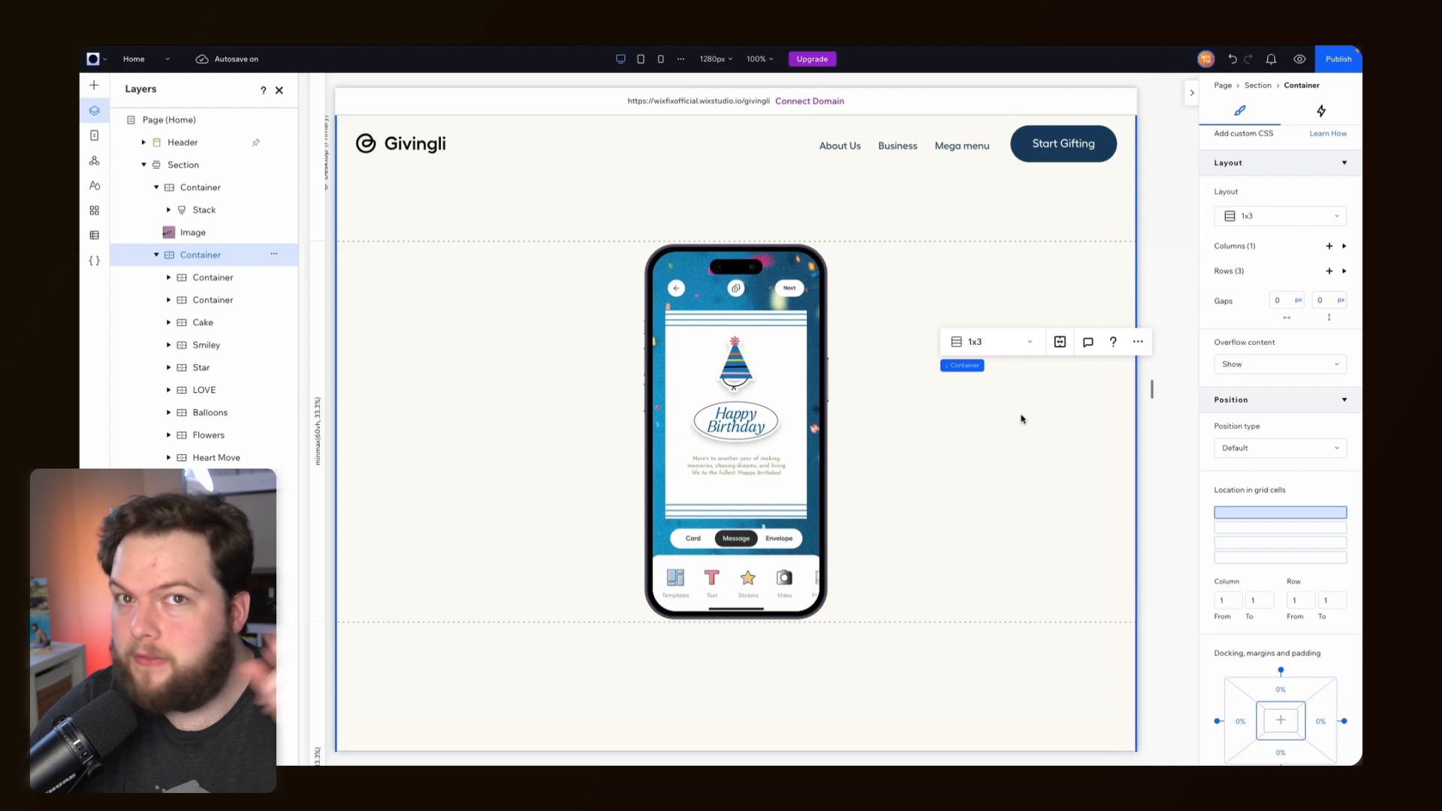
{"action": "scroll", "coordinate": [1021, 420], "scroll_direction": "down", "scroll_amount": 5}
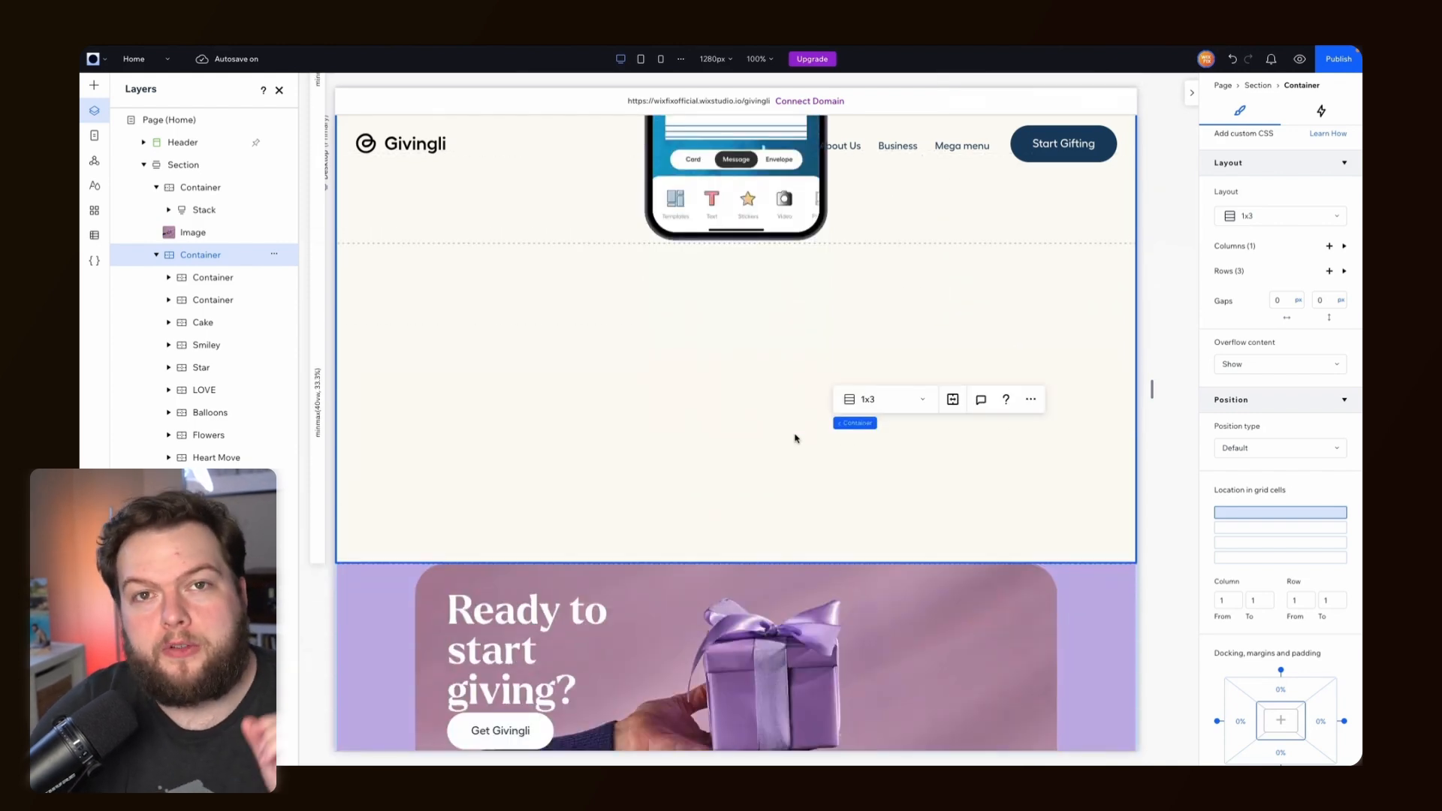
{"action": "left_click", "coordinate": [662, 435]}
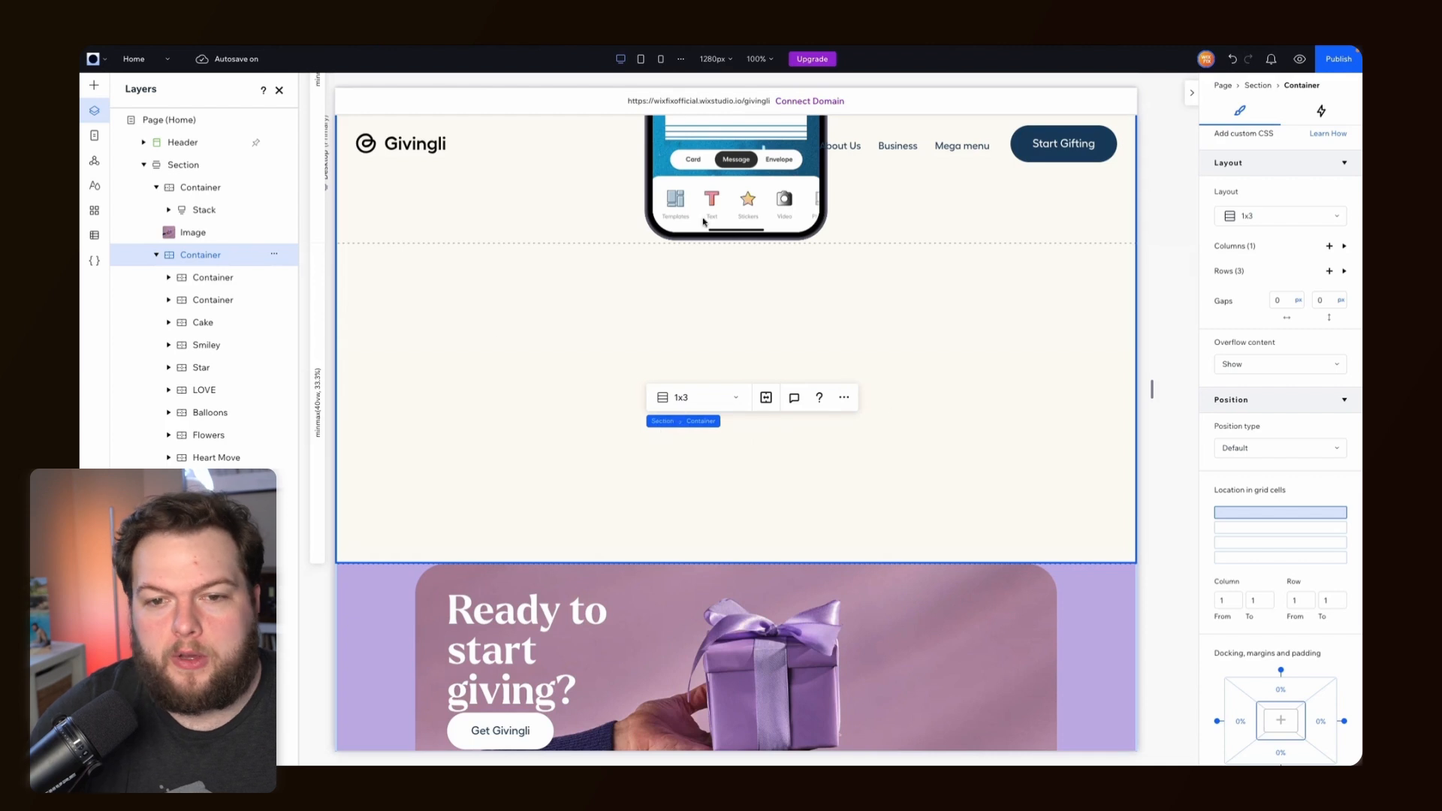
{"action": "scroll", "coordinate": [1277, 526], "scroll_direction": "down", "scroll_amount": 2}
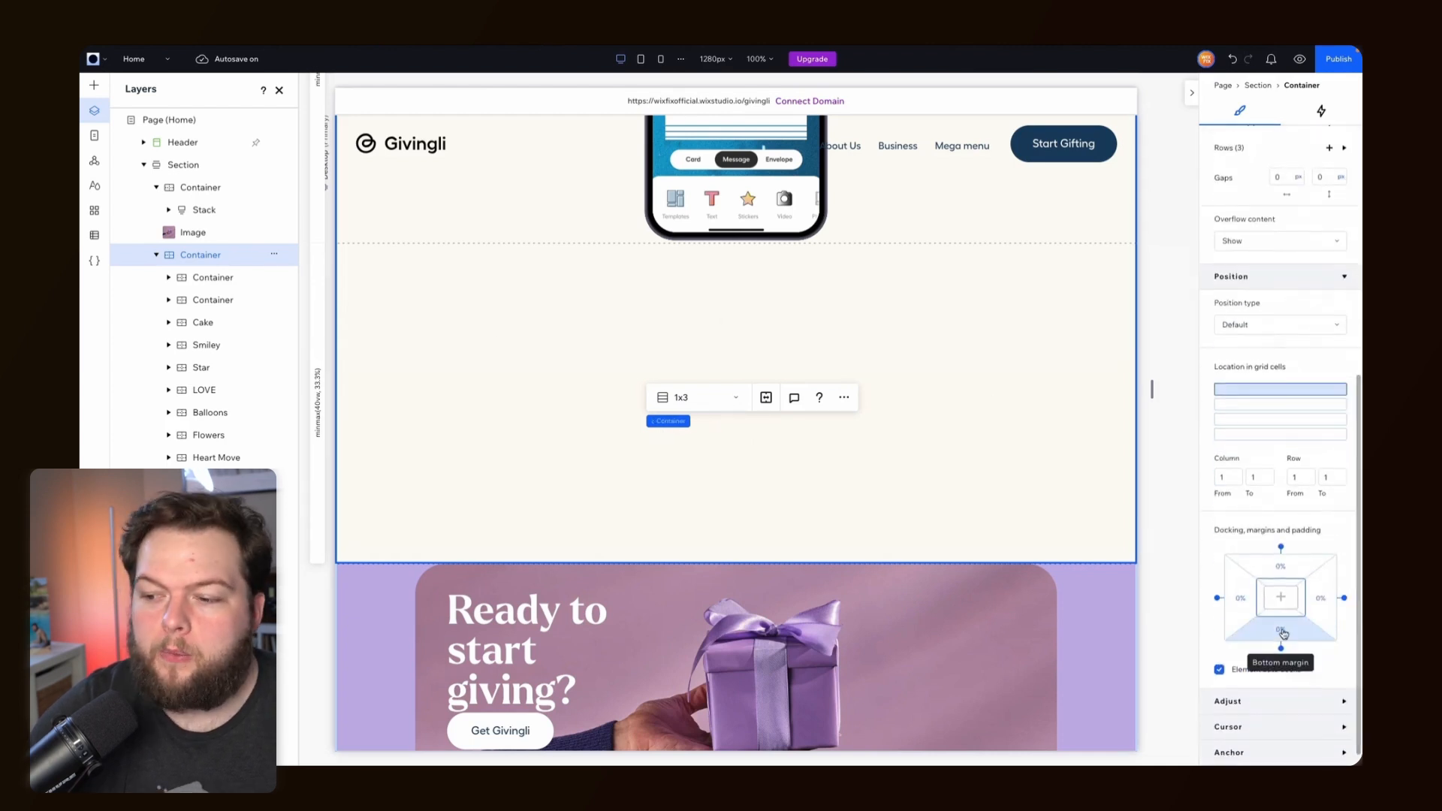
{"action": "left_click", "coordinate": [1284, 635]}
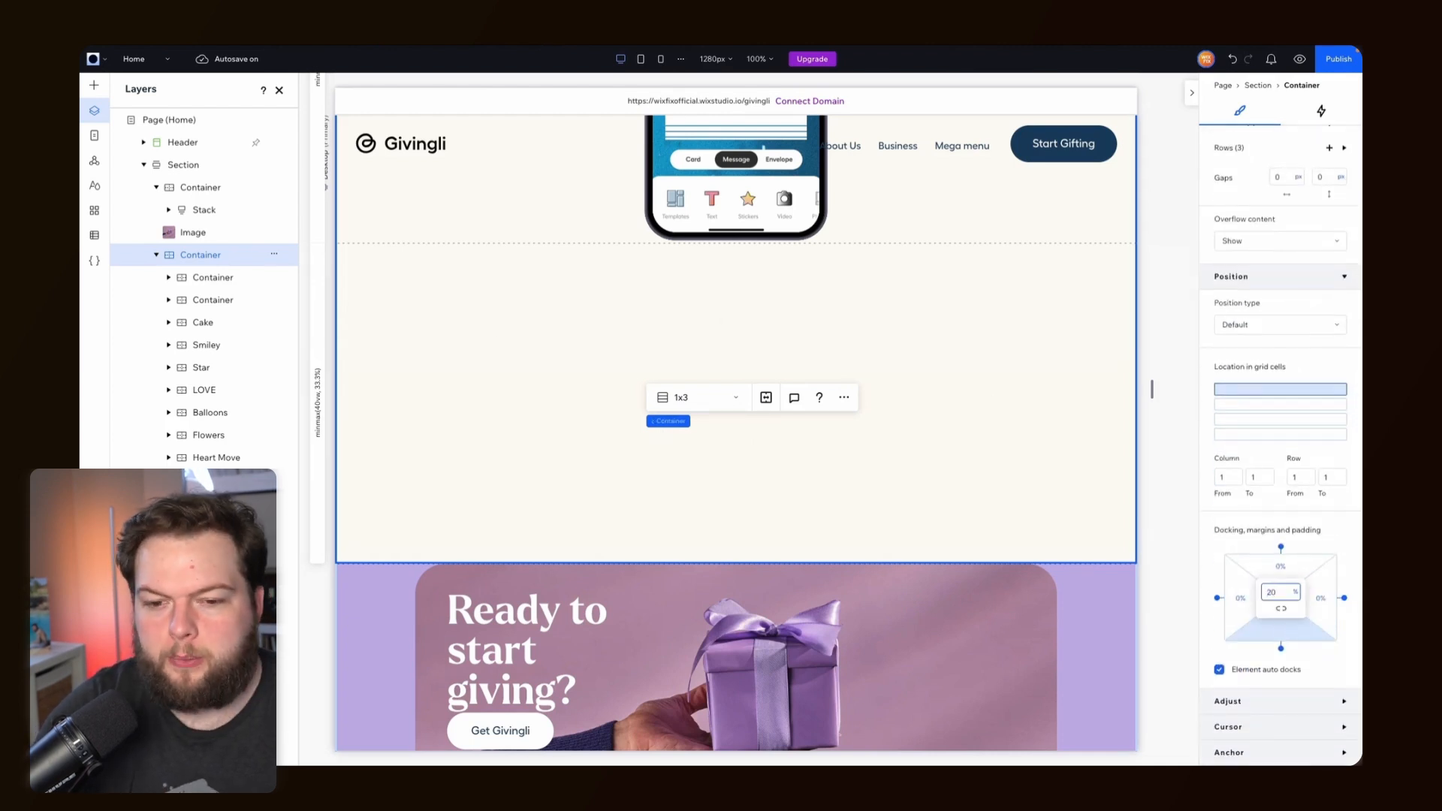
{"action": "key", "text": "Return"}
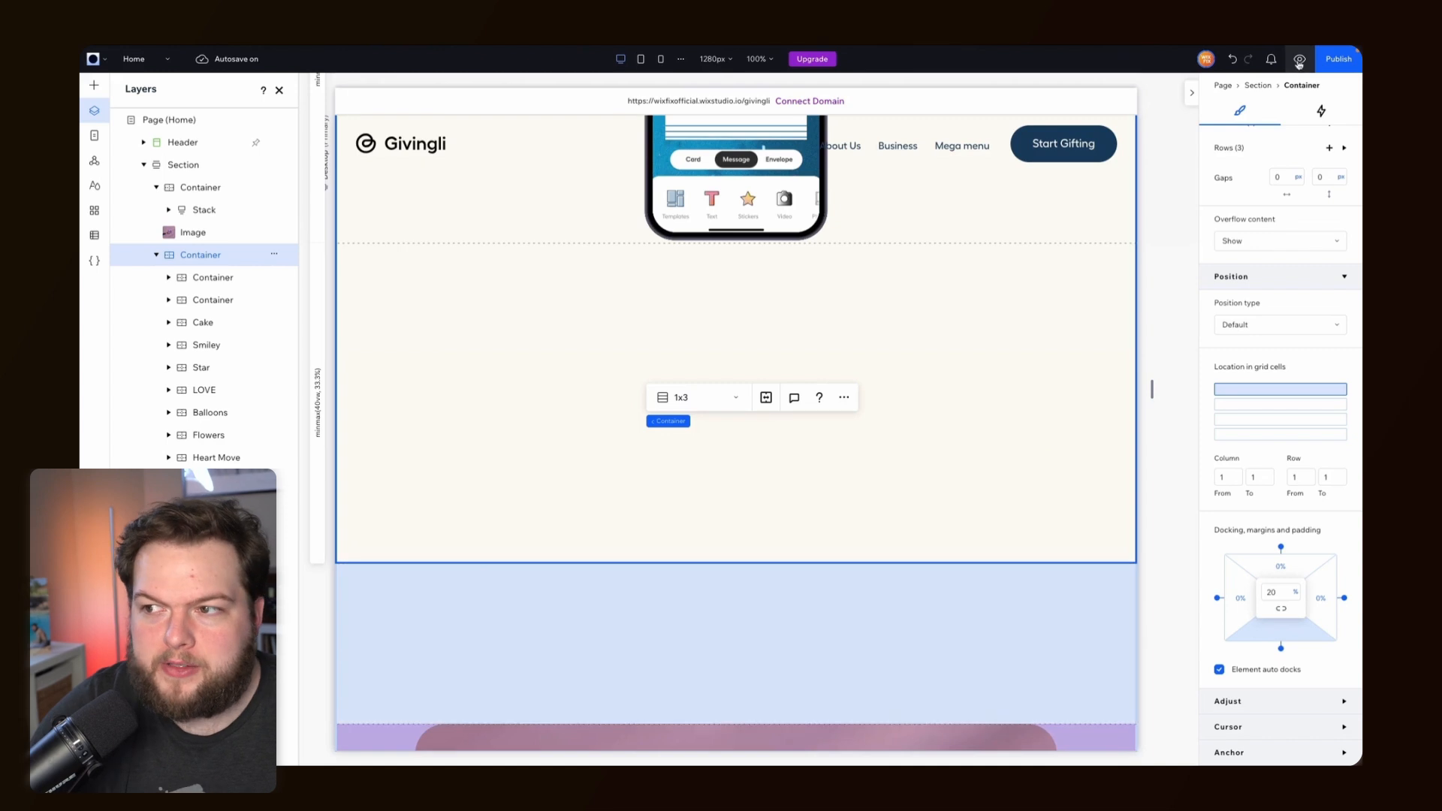
- Preview the page and scroll past the phone to check the spacing above the Ready to start giving banner
{"action": "left_click", "coordinate": [1298, 64]}
{"action": "scroll", "coordinate": [978, 325], "scroll_direction": "down", "scroll_amount": 5}
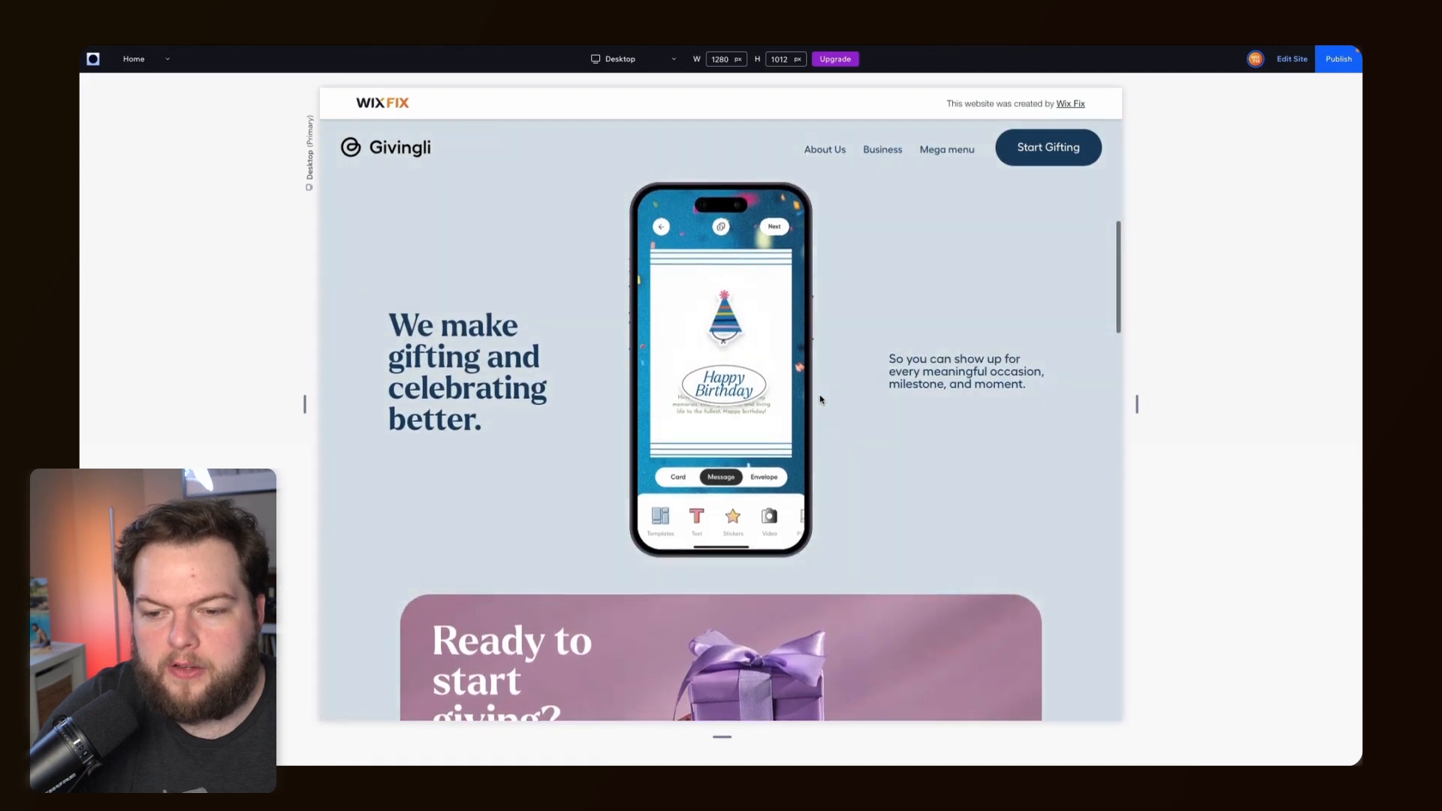
{"action": "scroll", "coordinate": [820, 399], "scroll_direction": "down", "scroll_amount": 1}
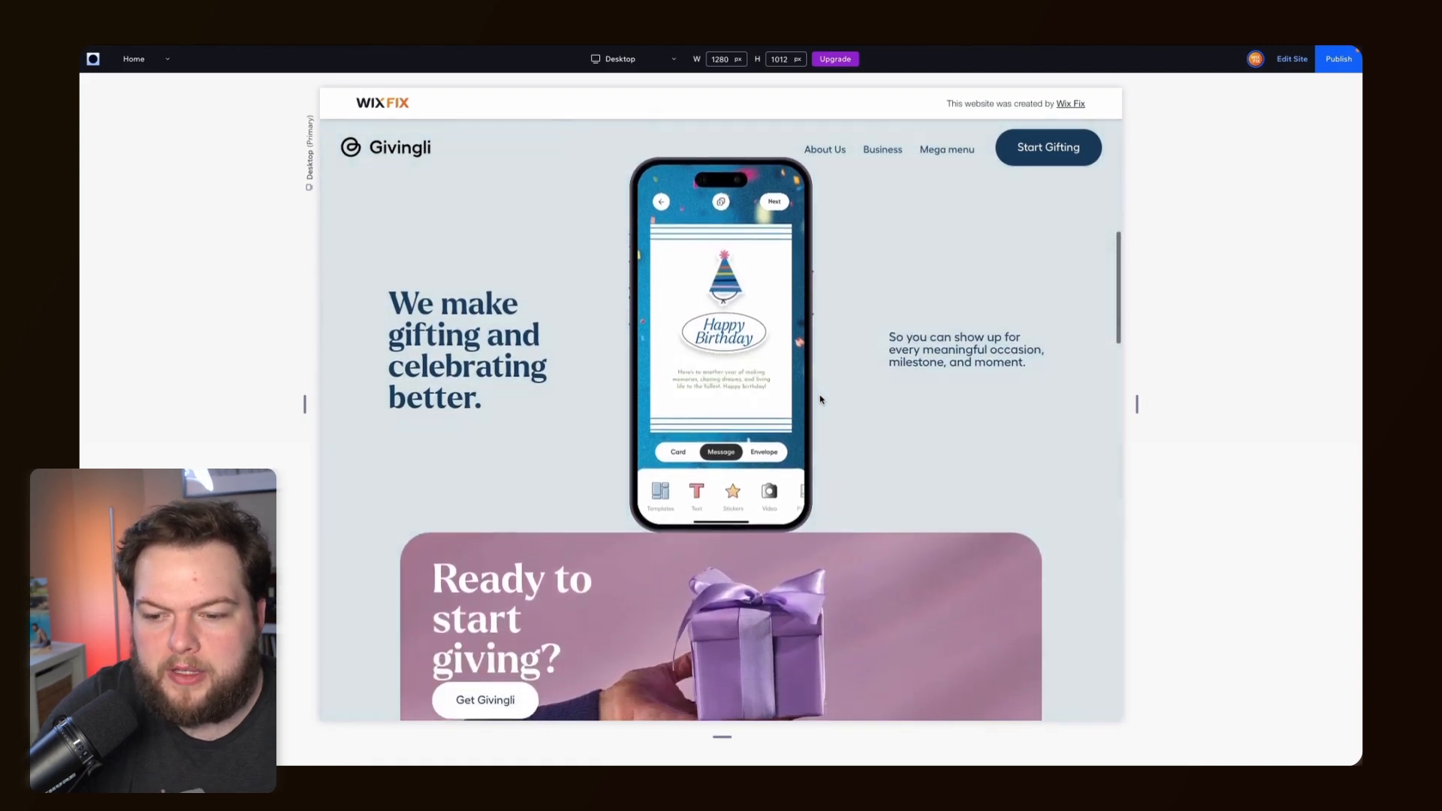
{"action": "scroll", "coordinate": [821, 399], "scroll_direction": "down", "scroll_amount": 5}
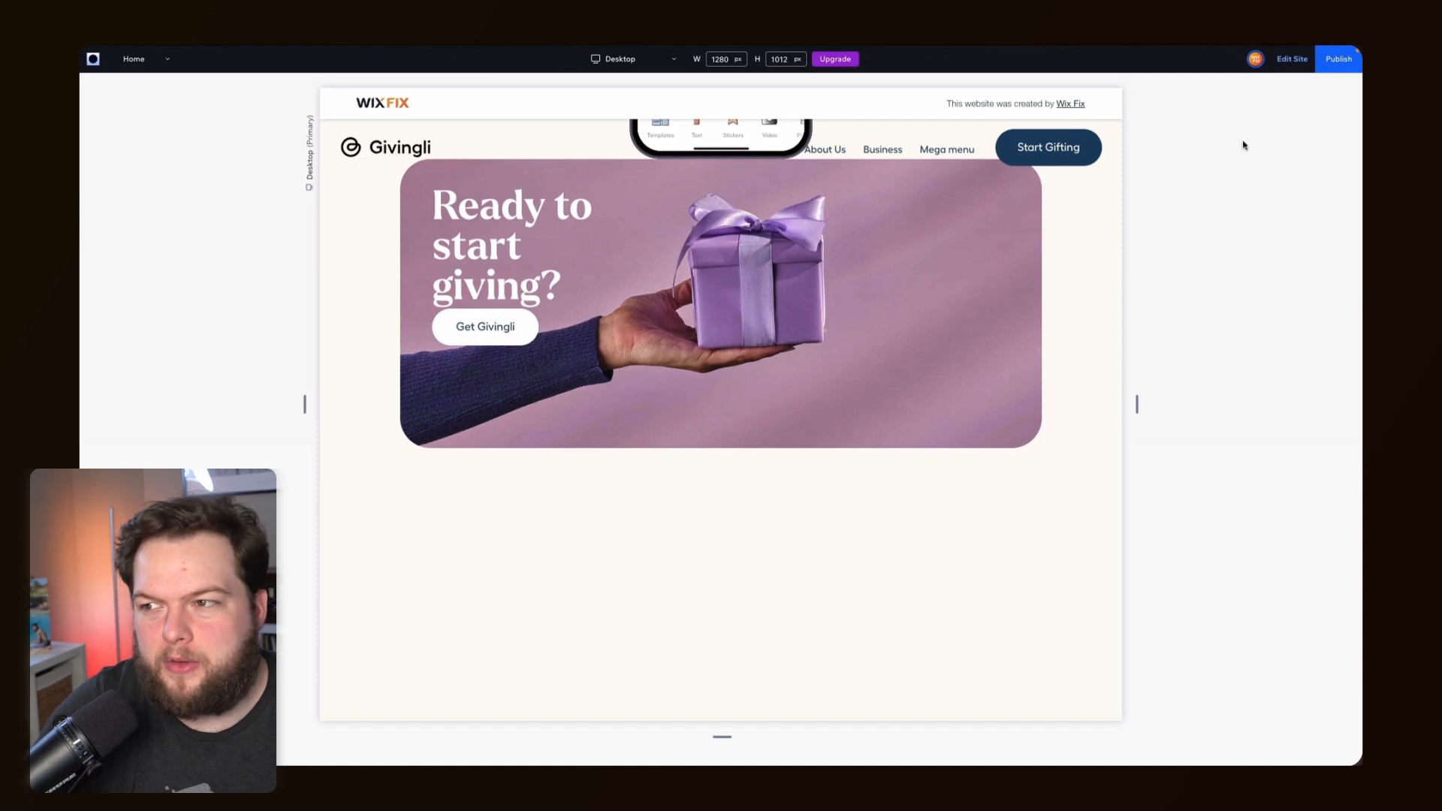
{"action": "left_click", "coordinate": [1297, 59]}
- Set the top margin of the container holding the Ready to start giving image to 20%
{"action": "left_click", "coordinate": [977, 323]}
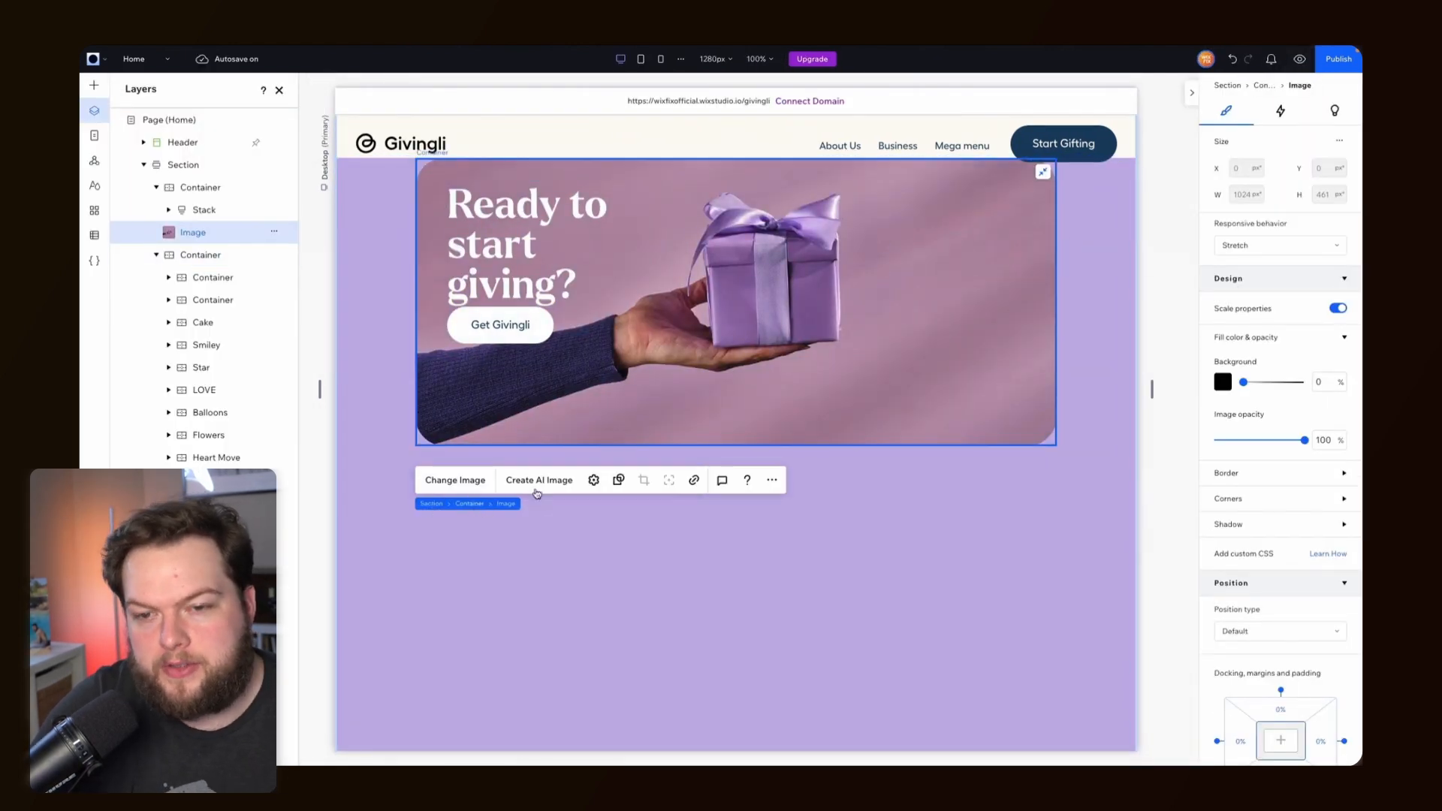
{"action": "left_click", "coordinate": [439, 504]}
{"action": "scroll", "coordinate": [1285, 555], "scroll_direction": "down", "scroll_amount": 5}
{"action": "left_click", "coordinate": [1292, 575]}
{"action": "type", "text": "20"}
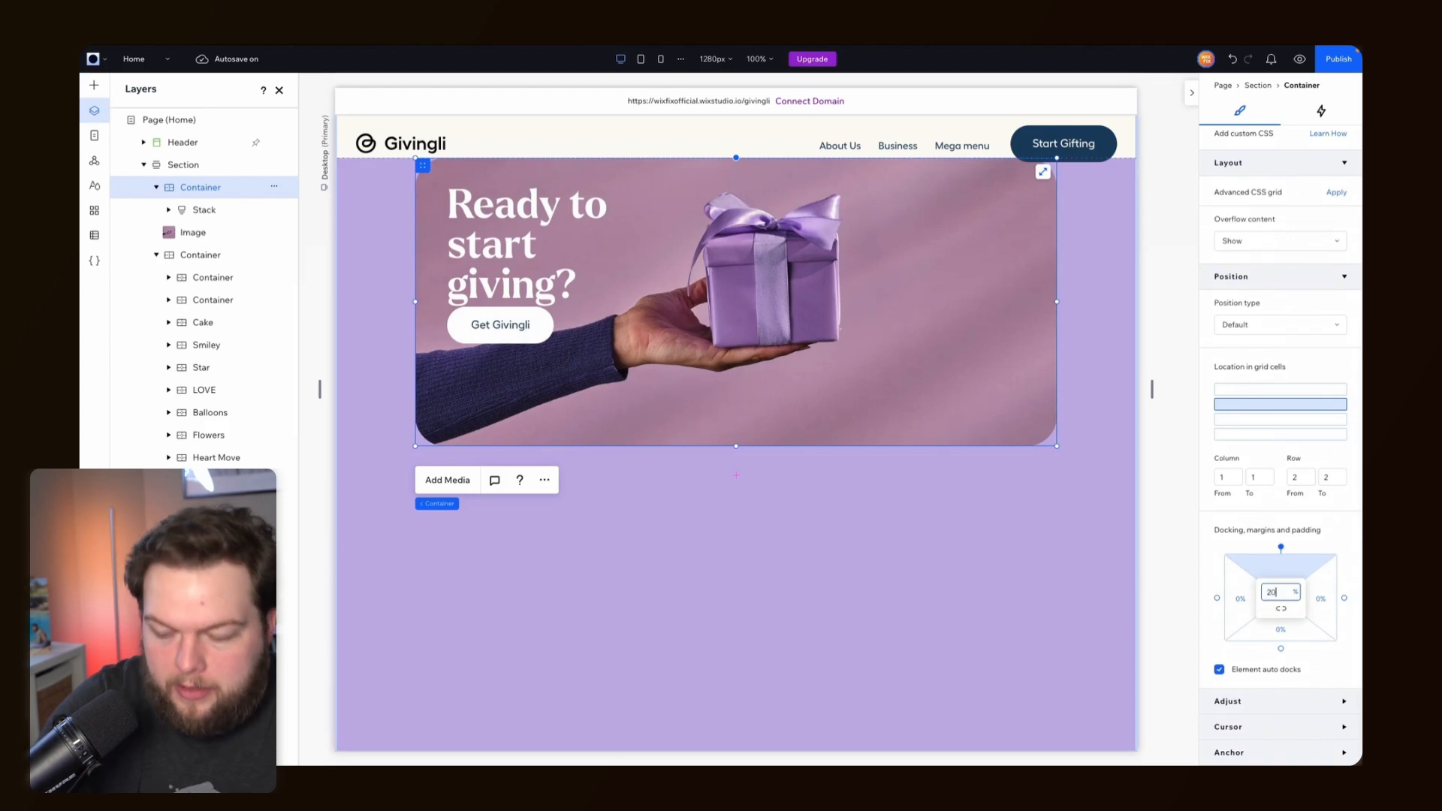
{"action": "key", "text": "Return"}
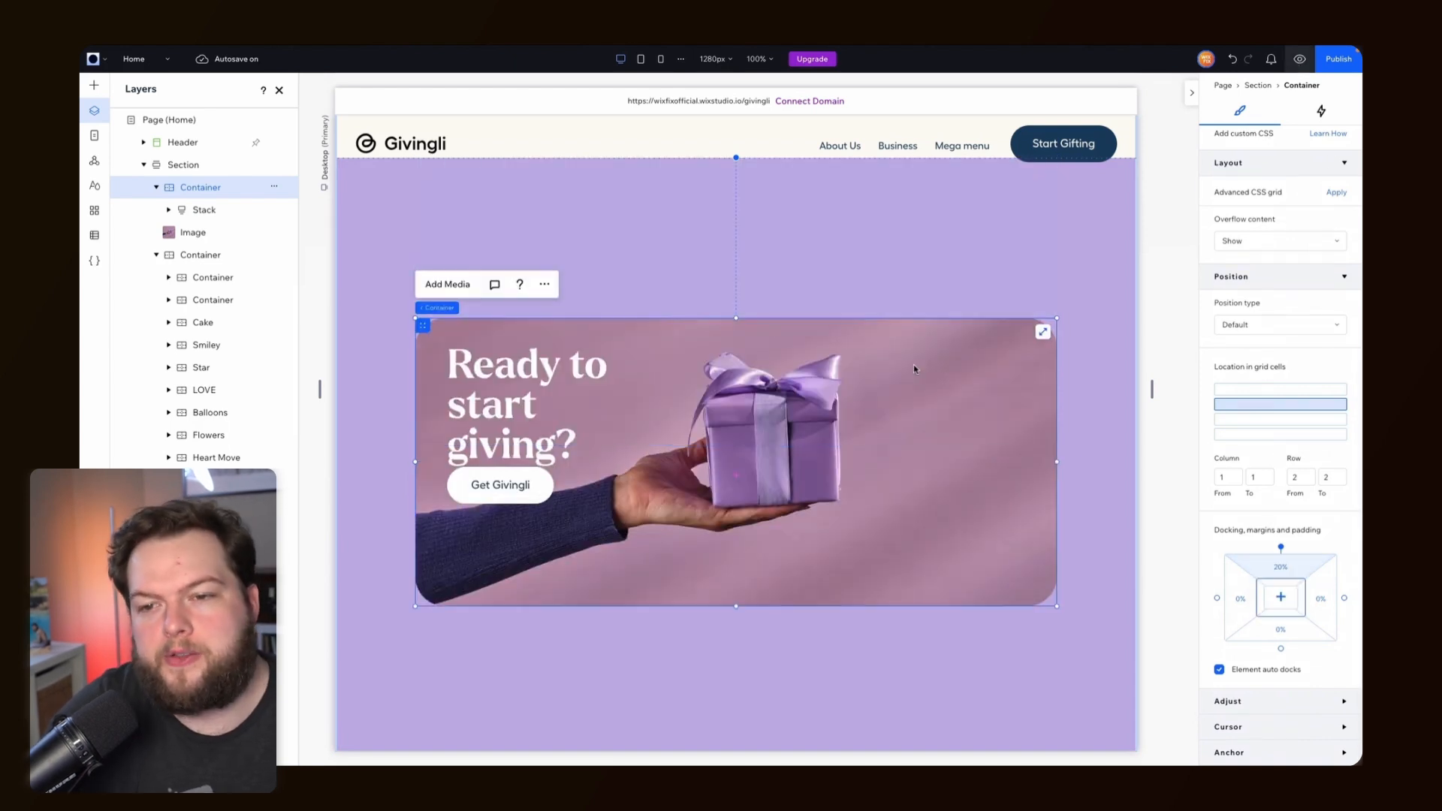
- Preview the page again and scroll between the phone and the gift banner to check the gap
{"action": "key", "text": "ctrl+shift+p"}
{"action": "scroll", "coordinate": [915, 369], "scroll_direction": "up", "scroll_amount": 5}
{"action": "scroll", "coordinate": [915, 369], "scroll_direction": "down", "scroll_amount": 8}
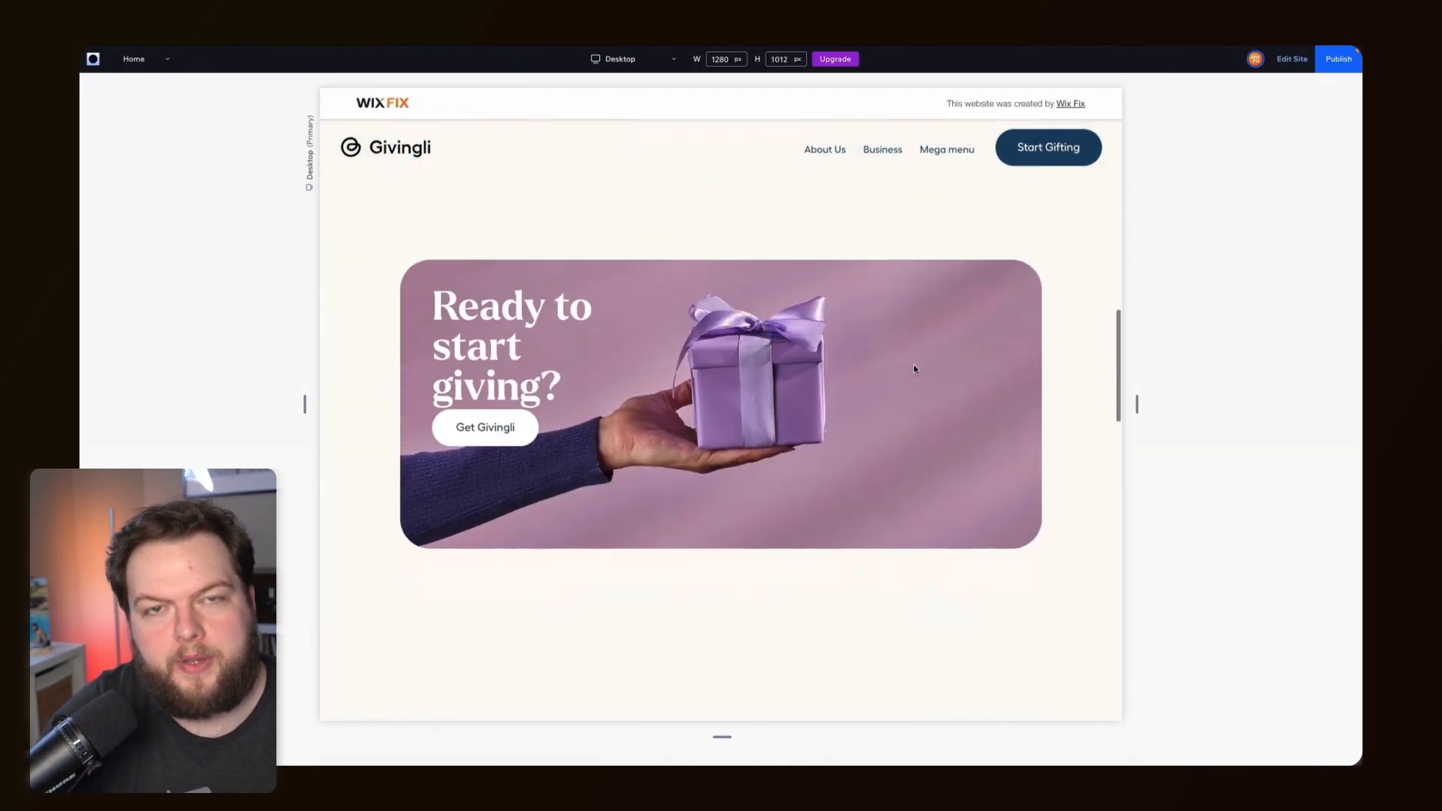
{"action": "scroll", "coordinate": [915, 369], "scroll_direction": "up", "scroll_amount": 3}
{"action": "scroll", "coordinate": [915, 369], "scroll_direction": "up", "scroll_amount": 1}
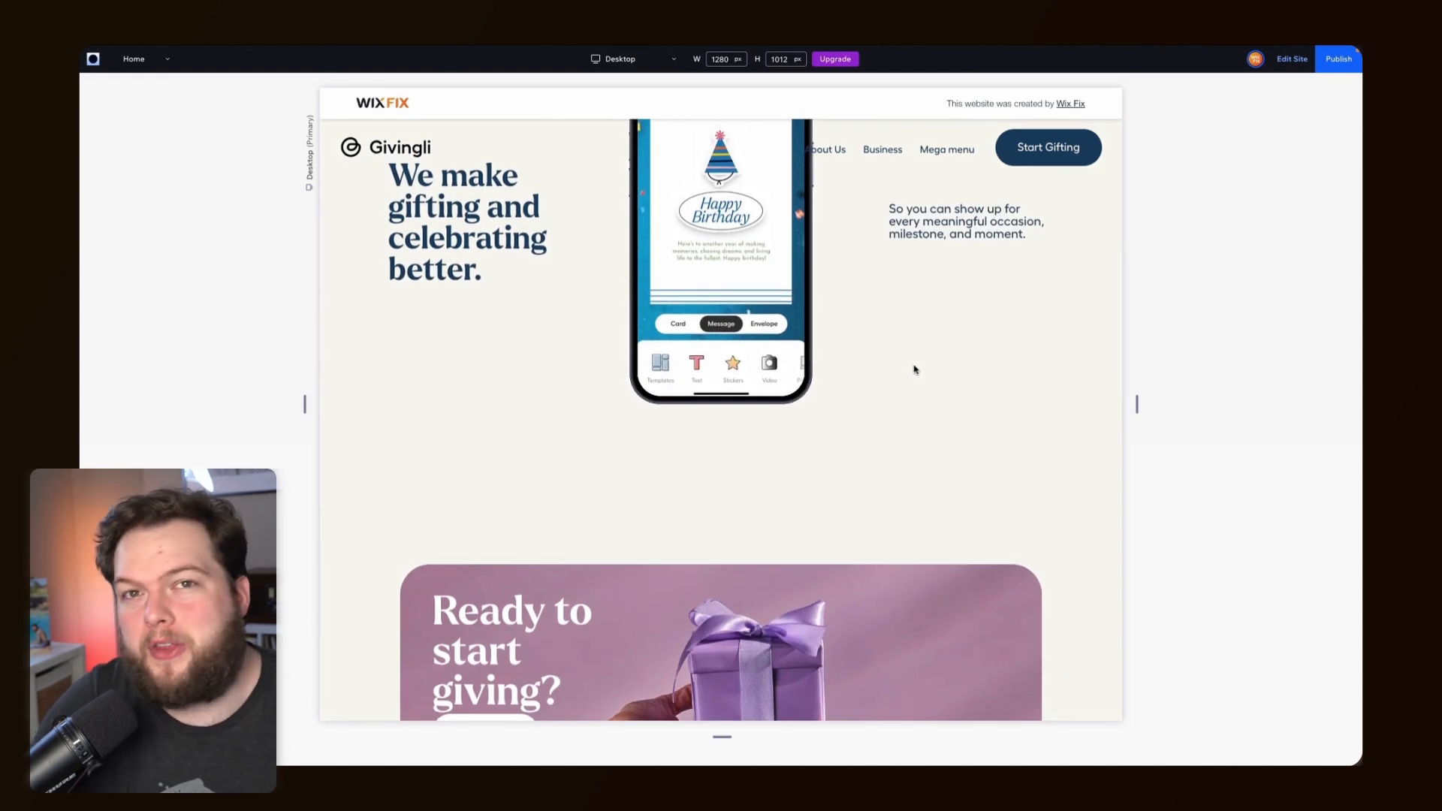
{"action": "key", "text": "ctrl+shift+p"}
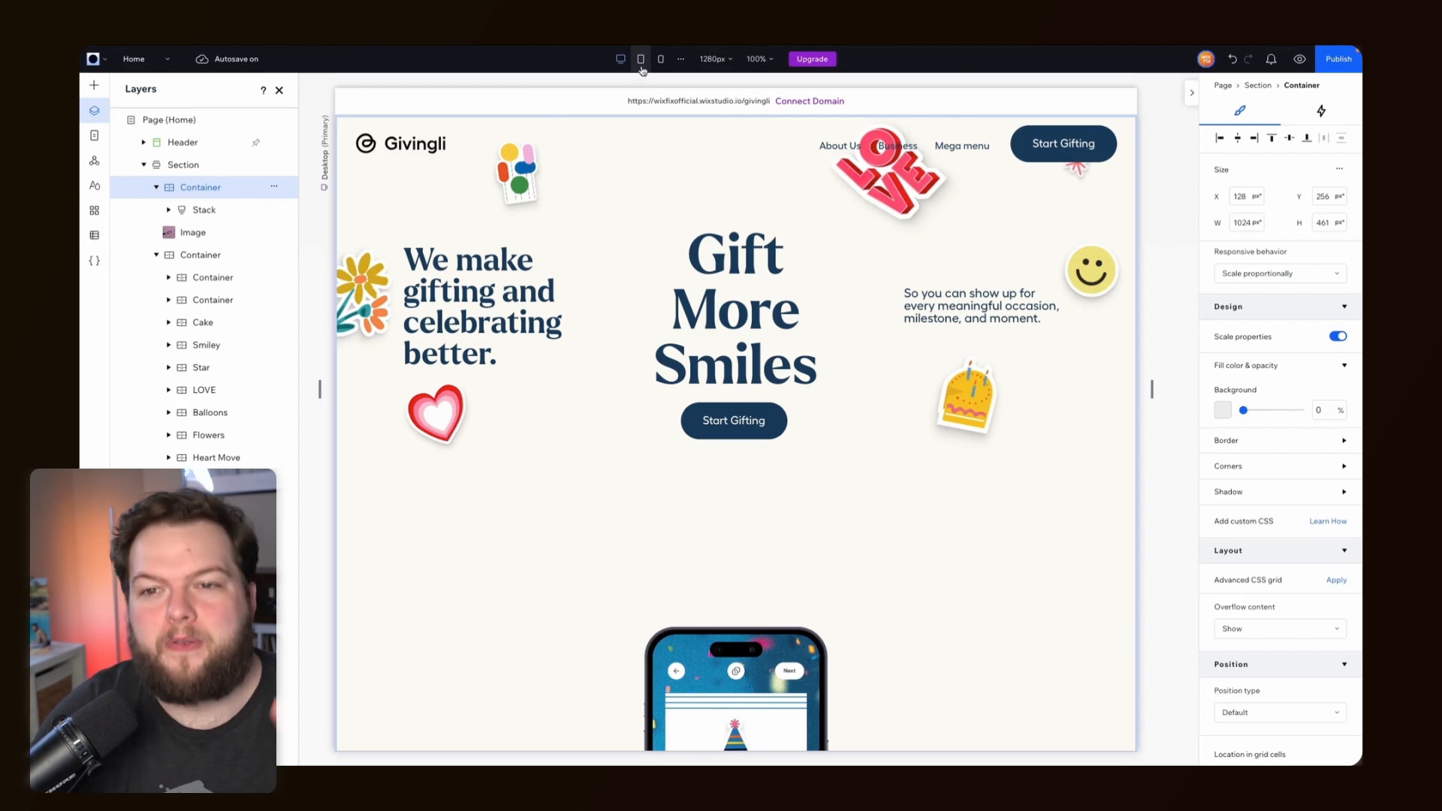
- In the tablet layout, move the Cake sticker to about X 624, Y 289, below the short paragraph
{"action": "left_click", "coordinate": [641, 60]}
{"action": "left_click", "coordinate": [781, 324]}
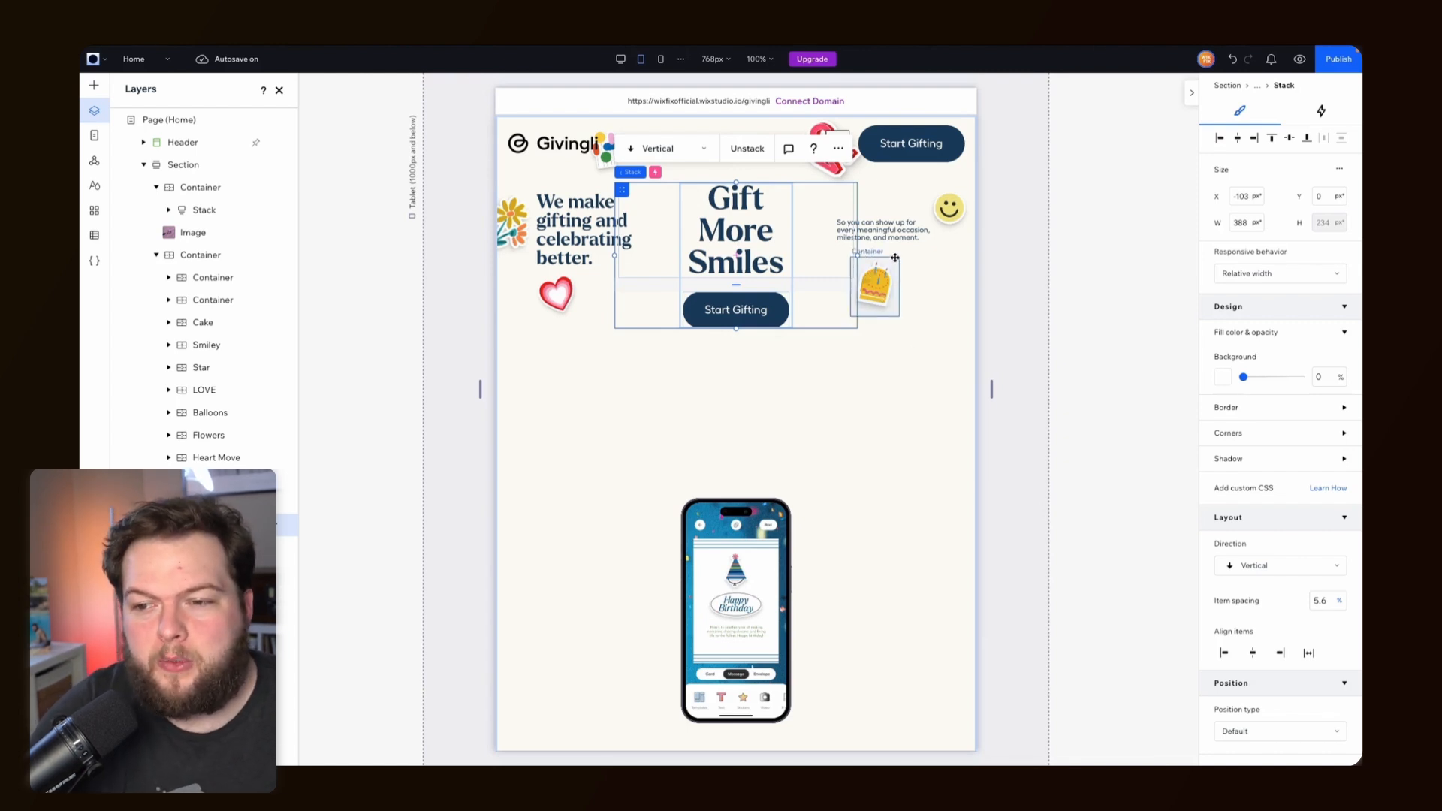
{"action": "left_click", "coordinate": [895, 258]}
{"action": "left_click_drag", "start_coordinate": [895, 259], "coordinate": [895, 301]}
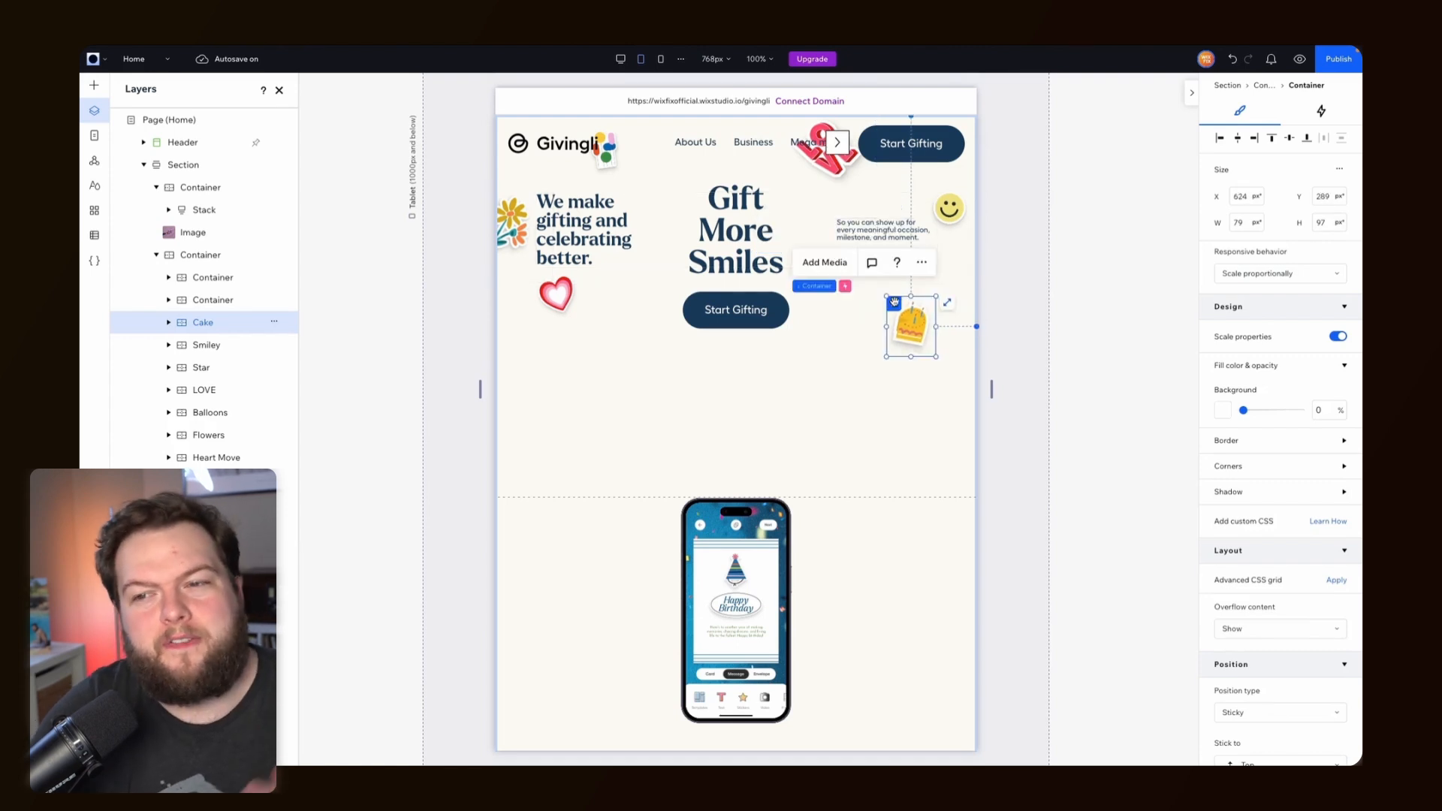
{"action": "scroll", "coordinate": [1254, 489], "scroll_direction": "down", "scroll_amount": 4}
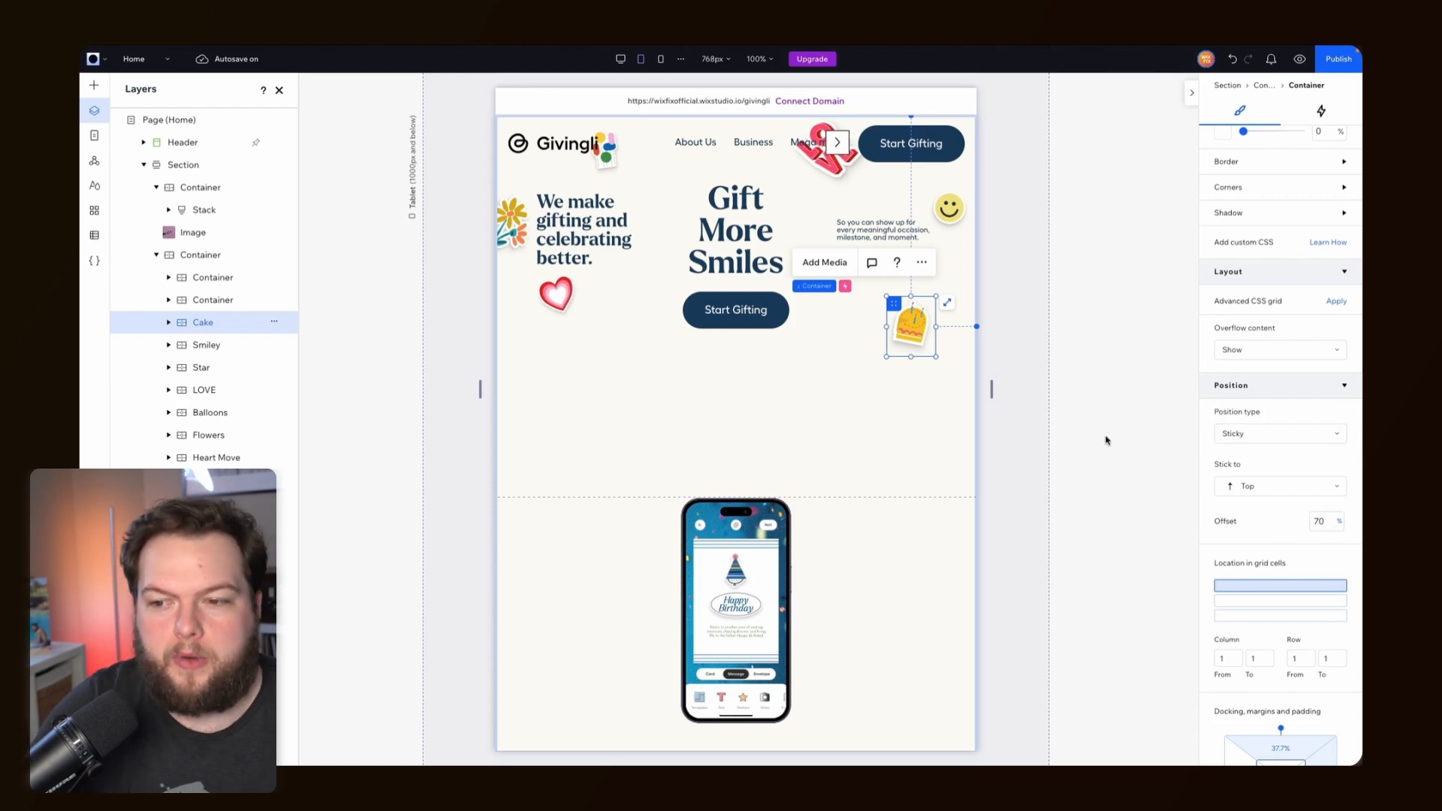
{"action": "scroll", "coordinate": [786, 422], "scroll_direction": "down", "scroll_amount": 6}
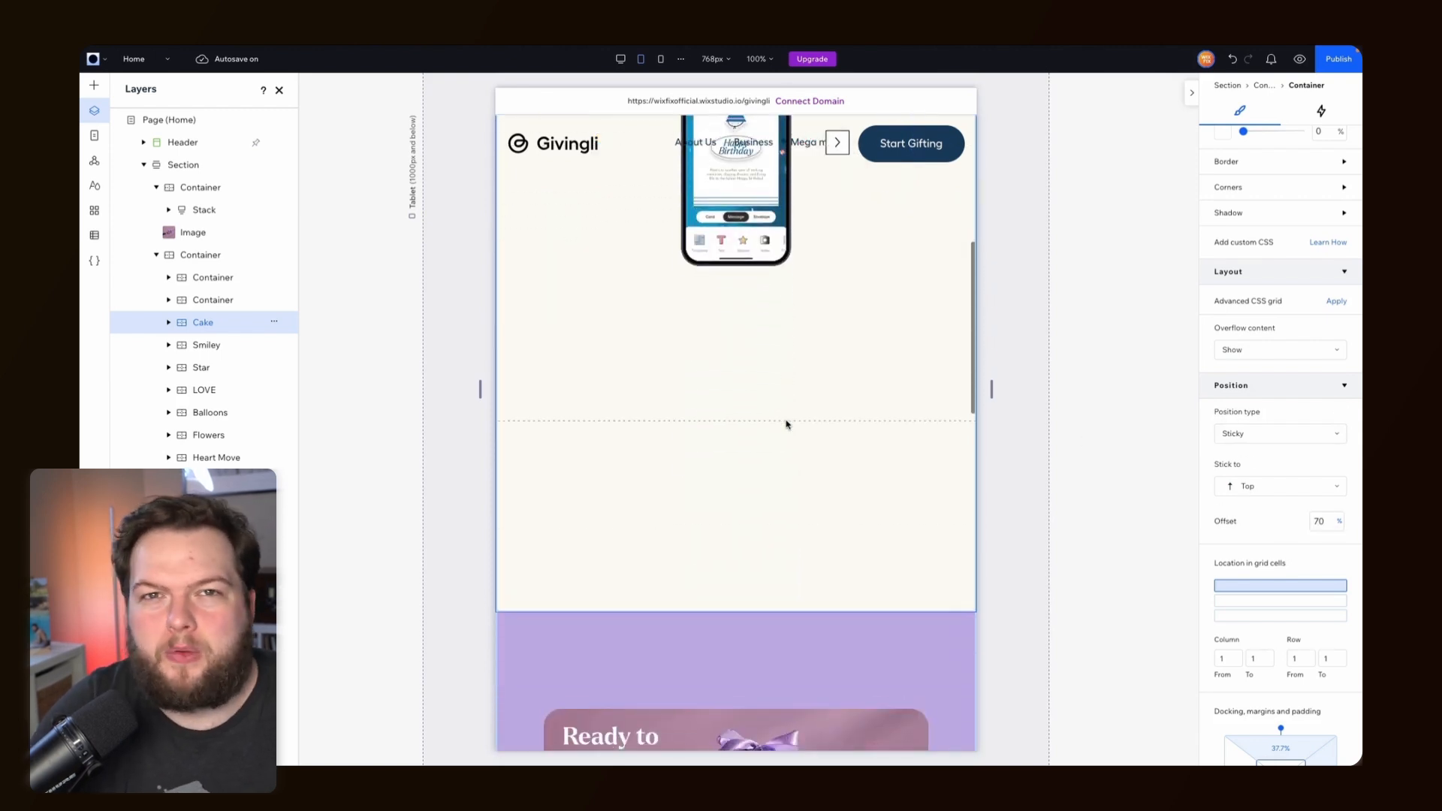
- Examine the mobile layout of the hero, comparing the We make gifting text stack's direction and grid row with the desktop version
{"action": "left_click", "coordinate": [660, 61]}
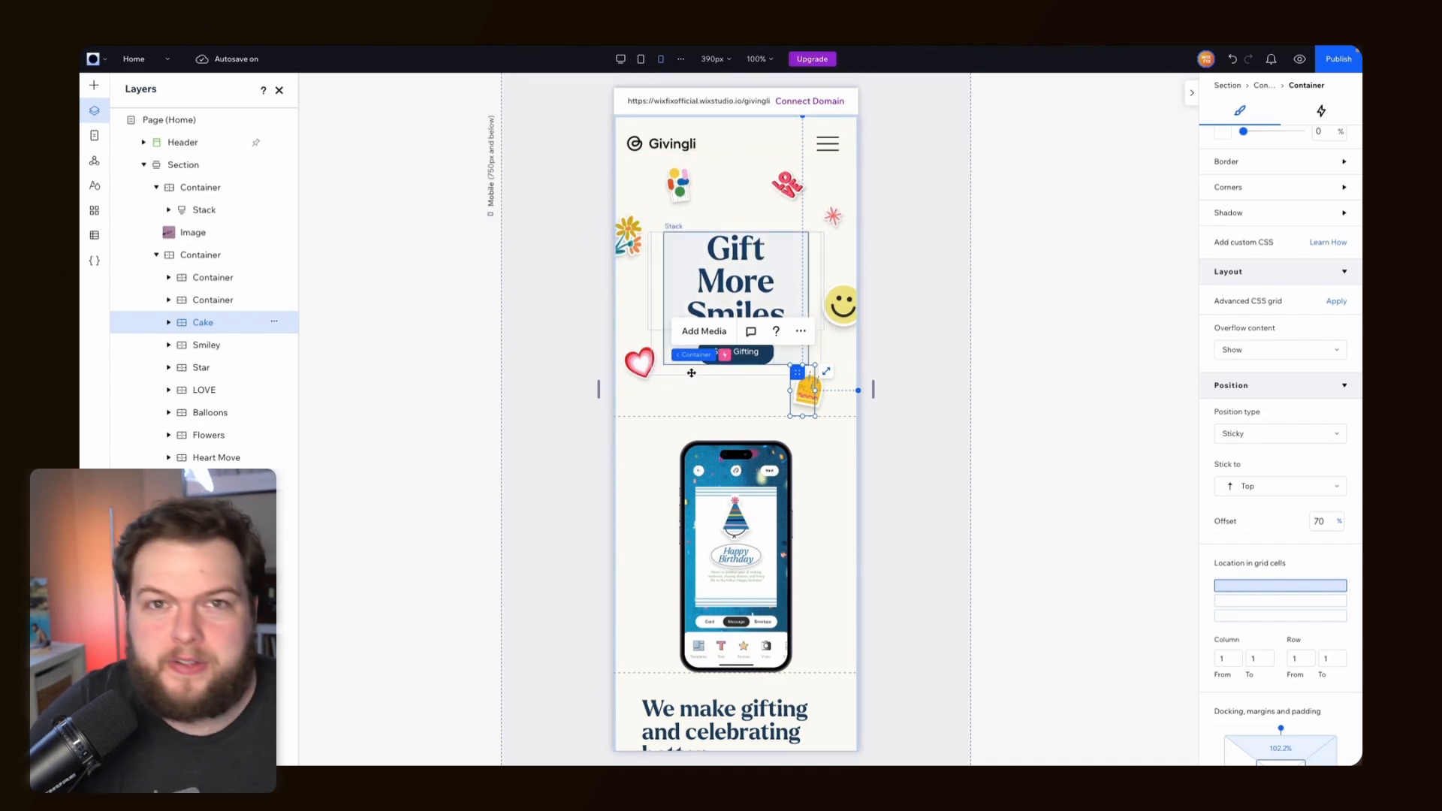
{"action": "scroll", "coordinate": [691, 373], "scroll_direction": "down", "scroll_amount": 4}
{"action": "left_click", "coordinate": [695, 420]}
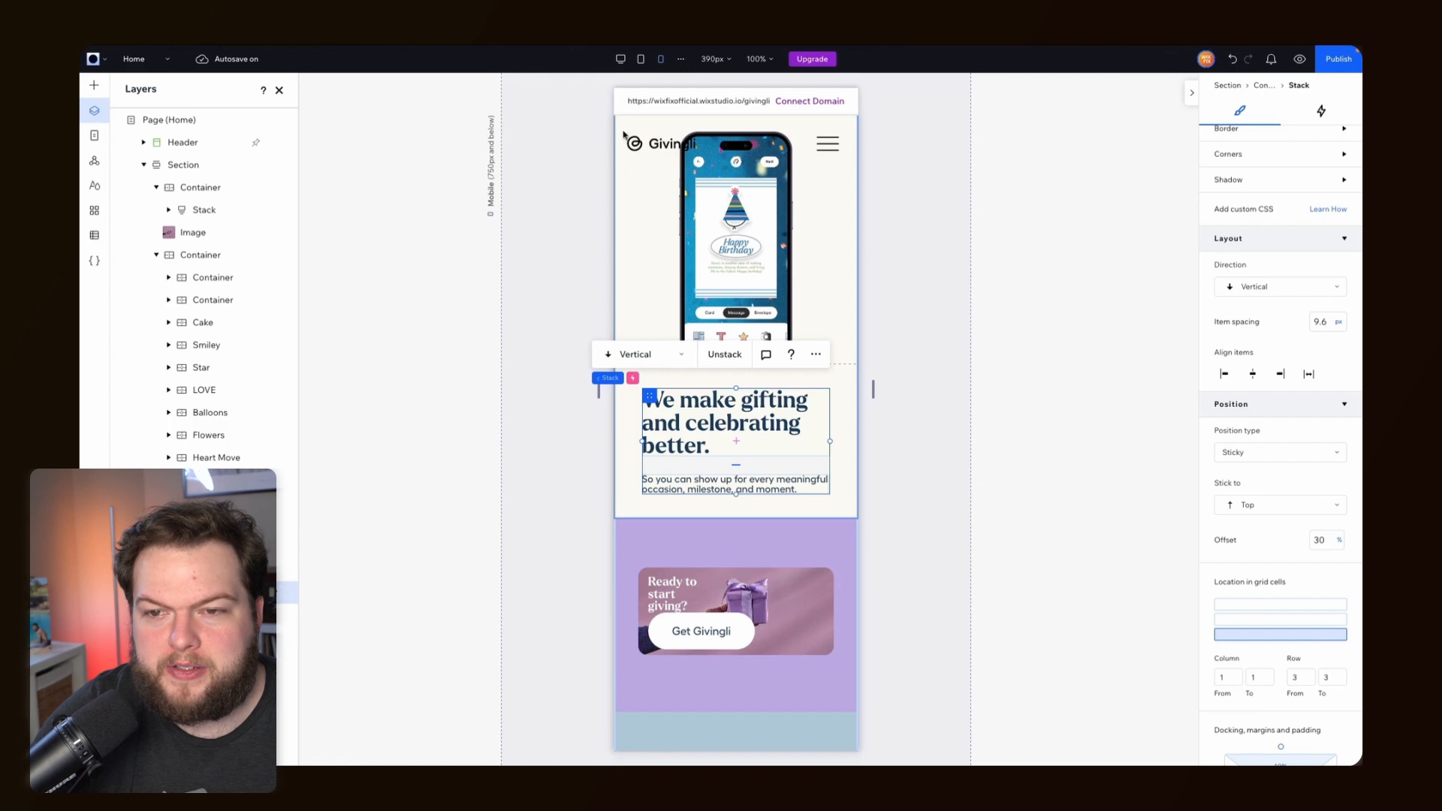
{"action": "left_click", "coordinate": [622, 61]}
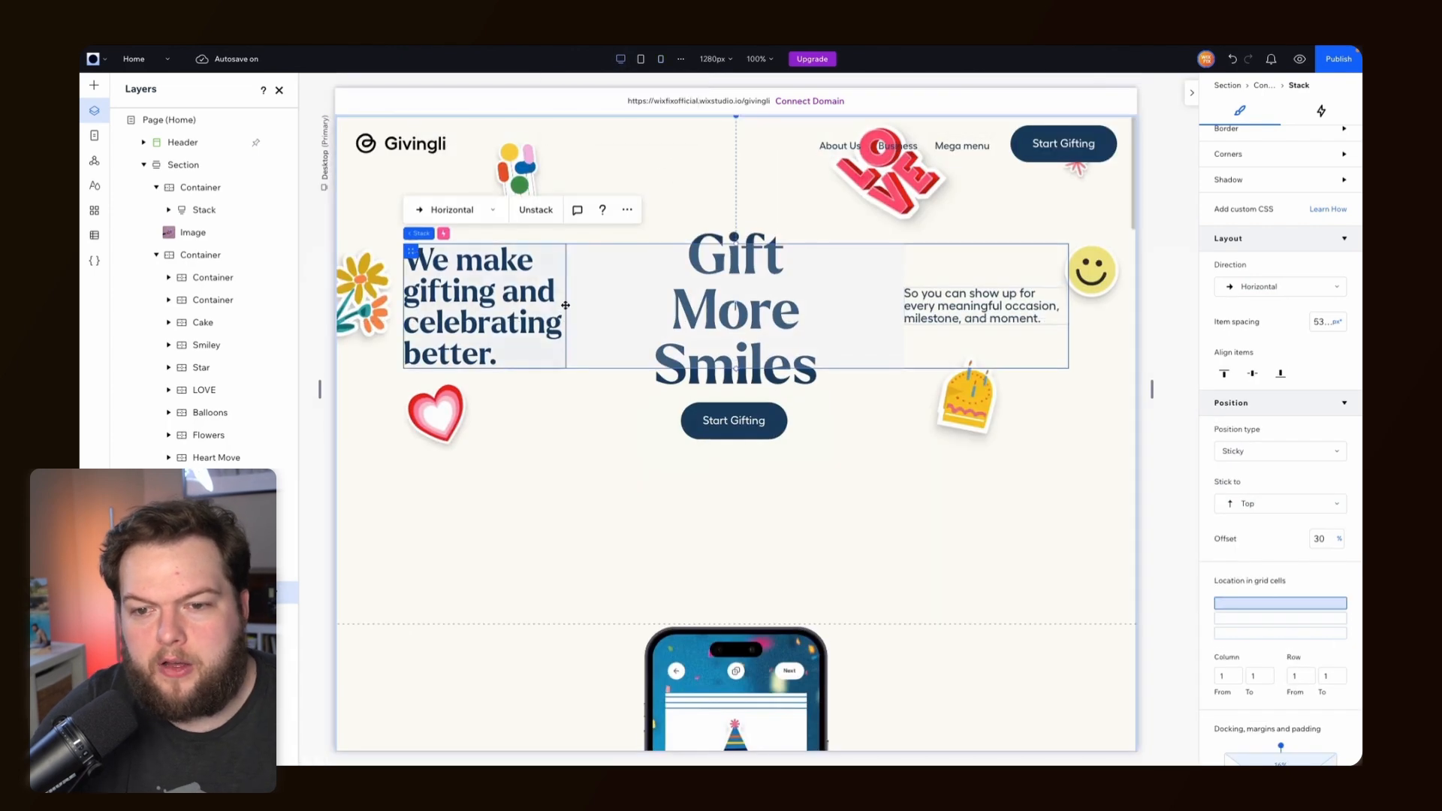
{"action": "left_click", "coordinate": [661, 59]}
{"action": "scroll", "coordinate": [799, 494], "scroll_direction": "down", "scroll_amount": 5}
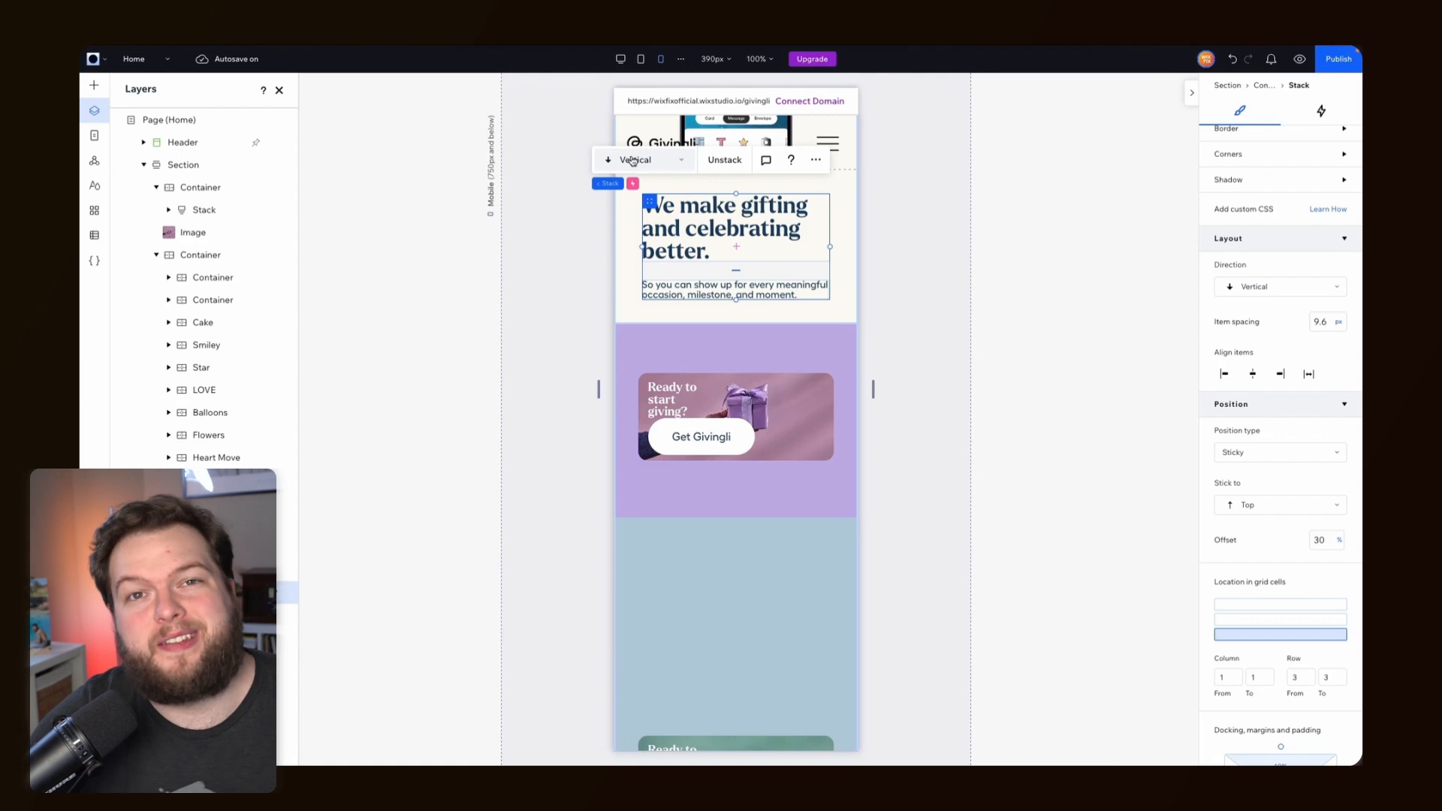
{"action": "left_click", "coordinate": [848, 297]}
{"action": "scroll", "coordinate": [850, 289], "scroll_direction": "up", "scroll_amount": 5}
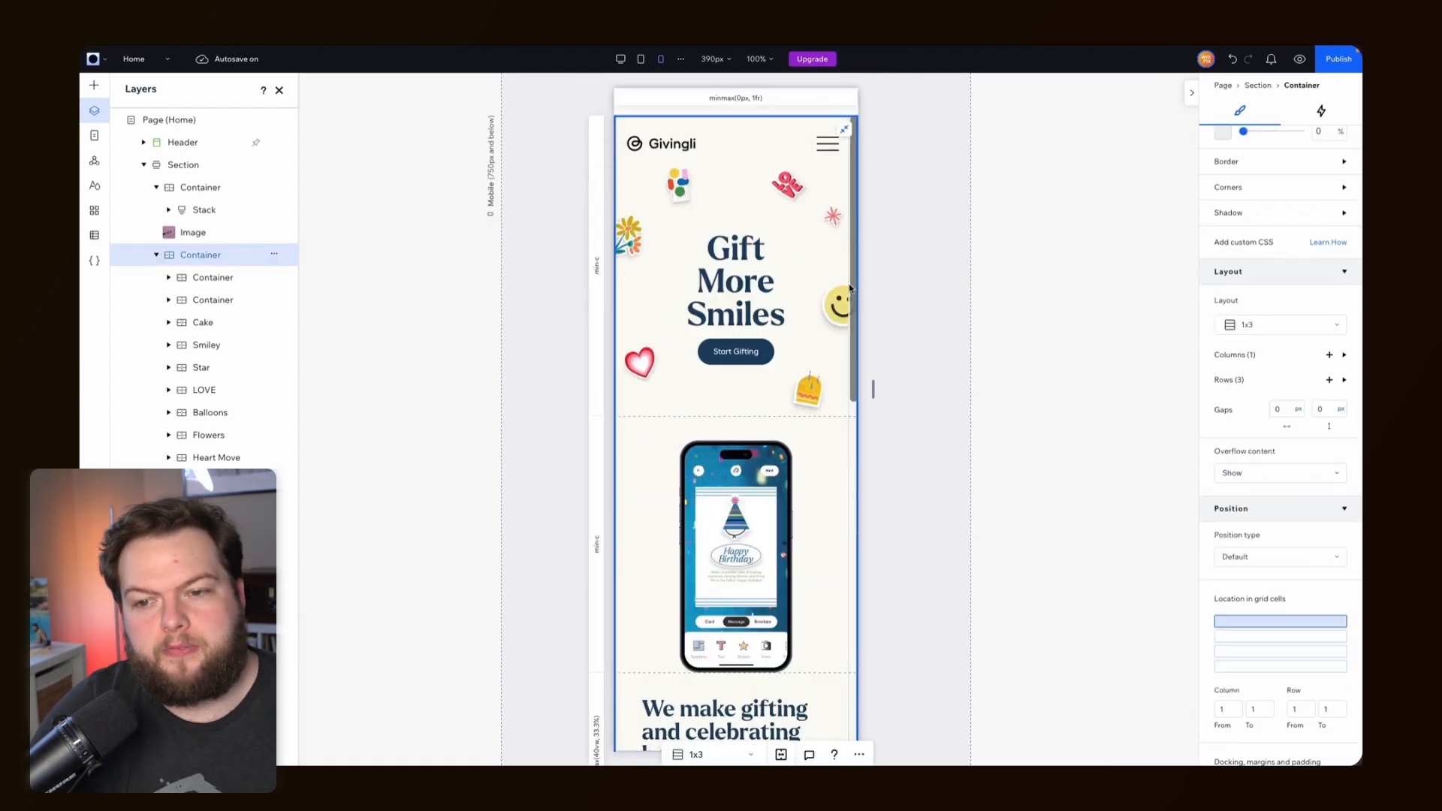